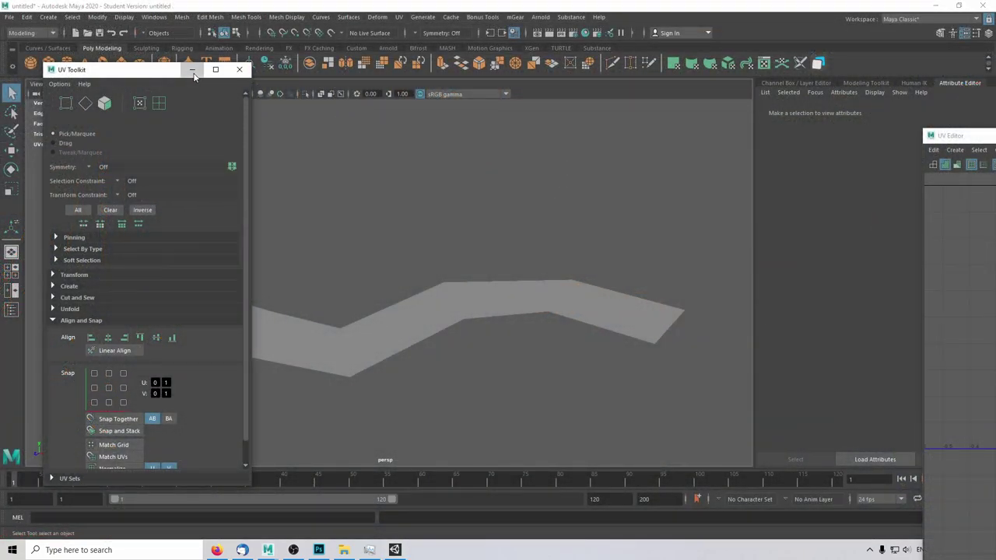
# Step: Minimize the UV Toolkit window and select the bent plane strip in the perspective view
pyautogui.click(192, 69)
pyautogui.click(371, 337)
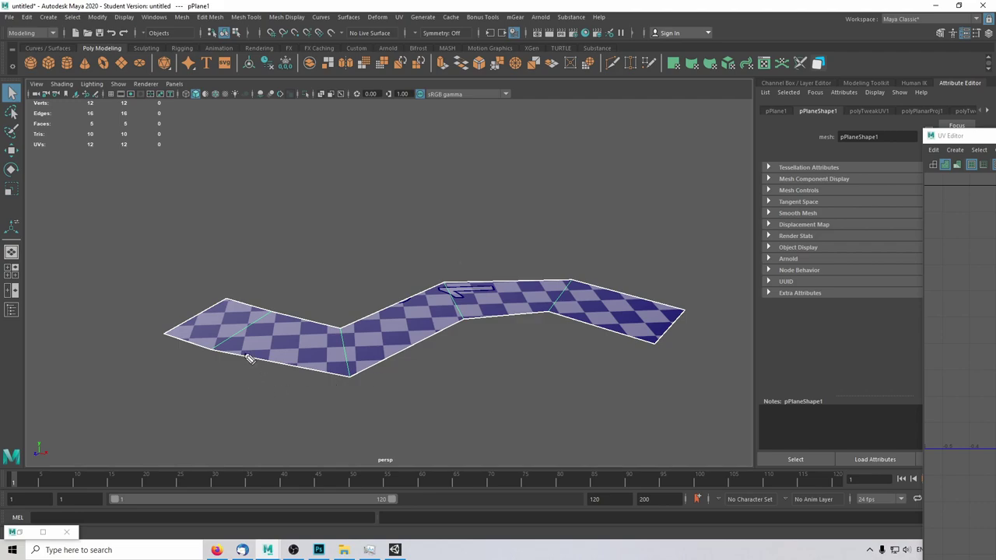
pyautogui.moveTo(247, 358)
pyautogui.mouseDown()
pyautogui.moveTo(396, 333)
pyautogui.moveTo(394, 360)
pyautogui.moveTo(401, 321)
pyautogui.moveTo(533, 310)
pyautogui.moveTo(509, 328)
pyautogui.mouseUp()
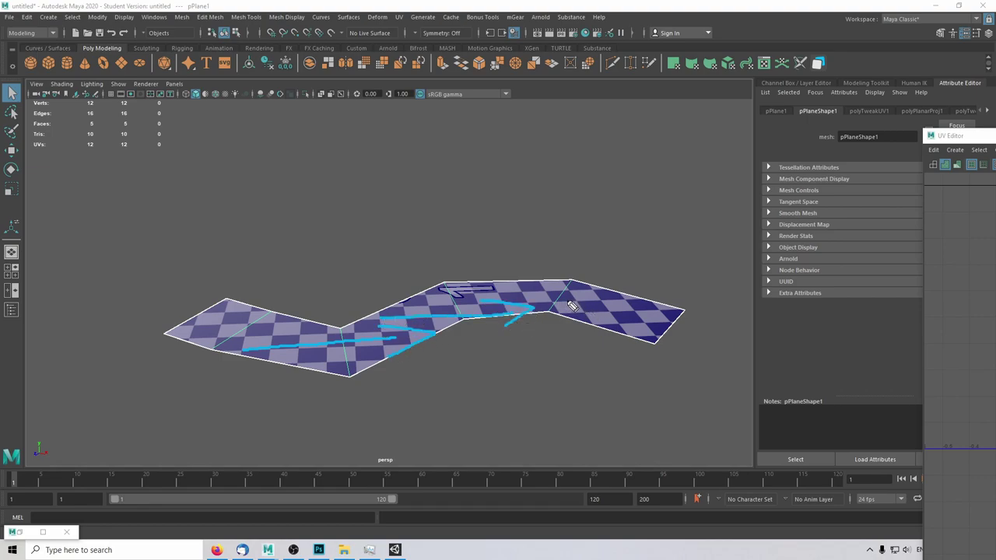
pyautogui.moveTo(571, 306)
pyautogui.mouseDown()
pyautogui.moveTo(662, 289)
pyautogui.moveTo(656, 318)
pyautogui.mouseUp()
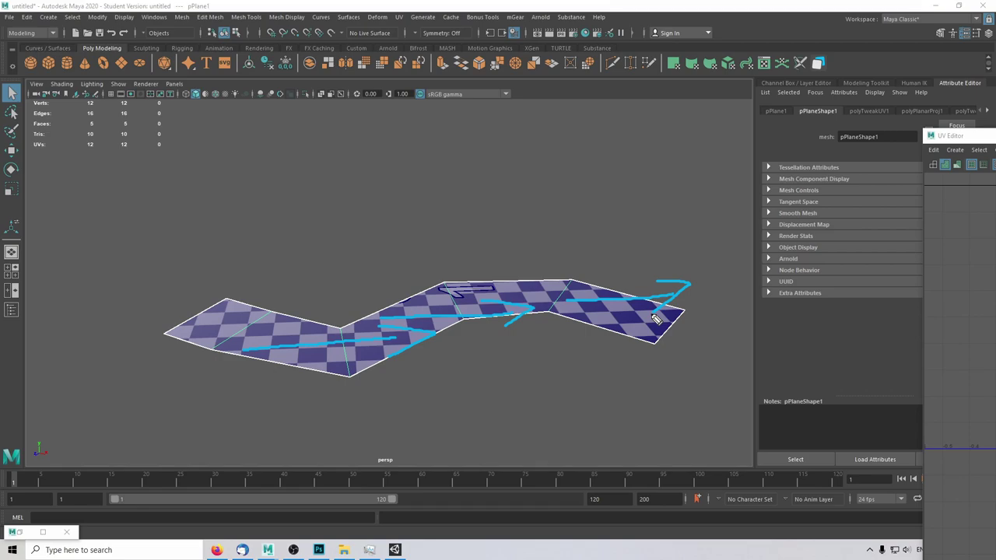
pyautogui.hotkey('ctrl', 'shift', '6')
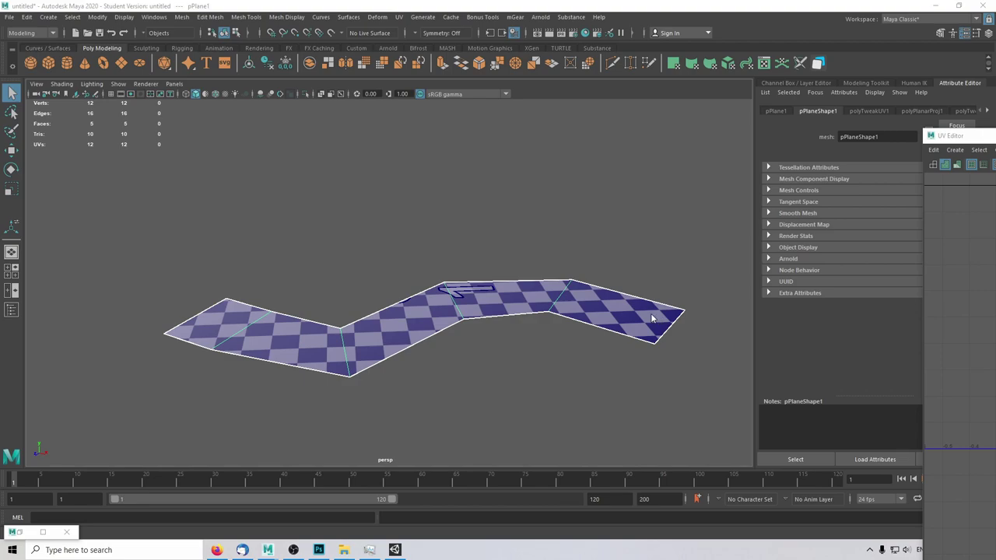
pyautogui.moveTo(206, 323)
pyautogui.mouseDown()
pyautogui.moveTo(247, 350)
pyautogui.moveTo(344, 348)
pyautogui.moveTo(537, 295)
pyautogui.moveTo(614, 324)
pyautogui.mouseUp()
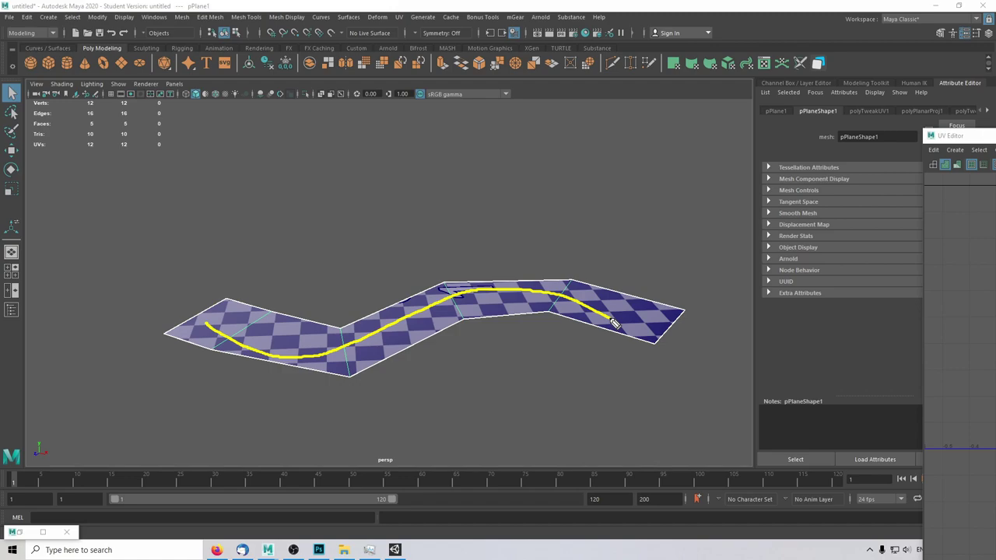
pyautogui.press('Escape')
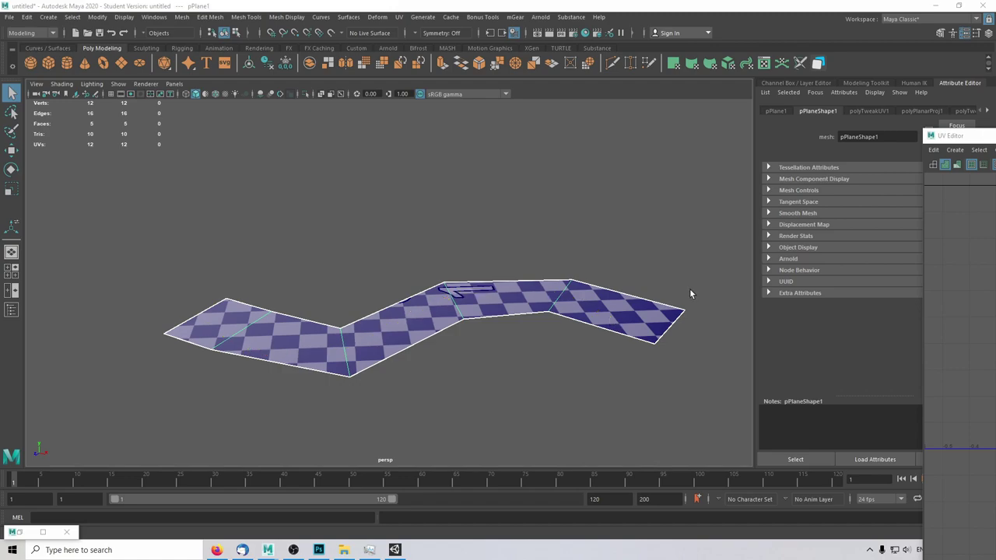
# Step: Bring the UV Editor window fully on screen and resize it so the mesh and its UV shell are visible together
pyautogui.moveTo(965, 135); pyautogui.dragTo(641, 102)
pyautogui.moveTo(994, 102); pyautogui.dragTo(829, 88)
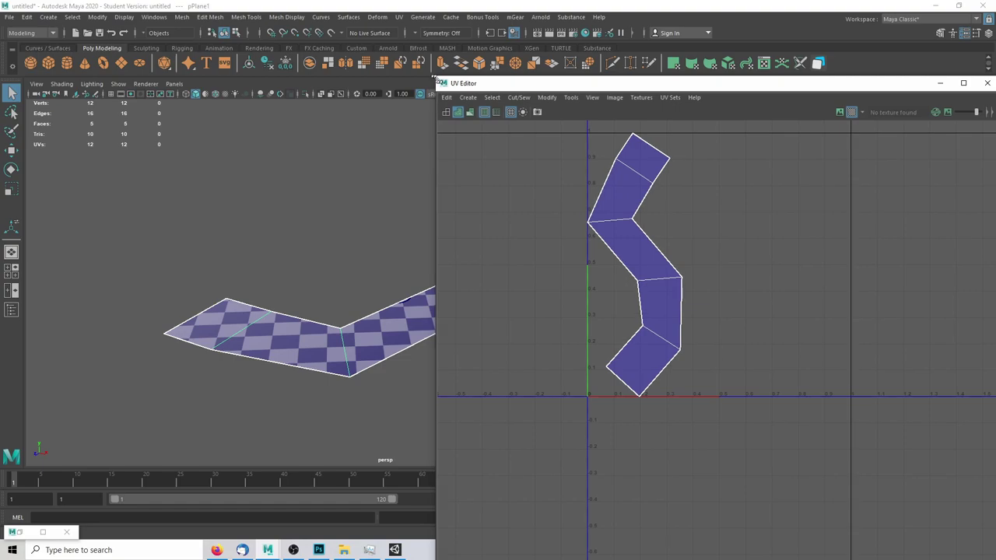
pyautogui.moveTo(610, 82); pyautogui.dragTo(718, 127)
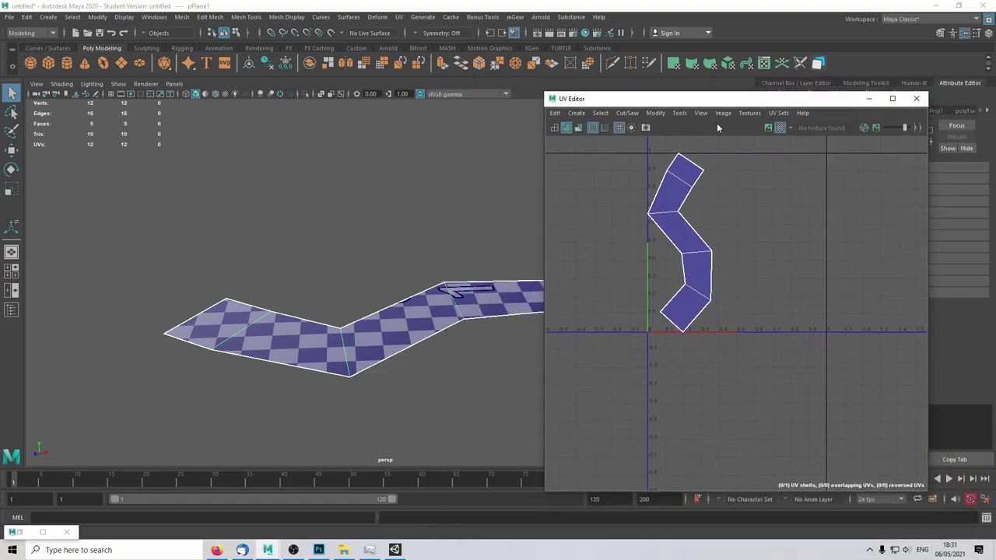
pyautogui.moveTo(669, 350)
pyautogui.mouseDown()
pyautogui.moveTo(805, 358)
pyautogui.moveTo(766, 372)
pyautogui.mouseUp()
pyautogui.moveTo(848, 360); pyautogui.dragTo(824, 376)
pyautogui.moveTo(826, 363); pyautogui.dragTo(847, 376)
pyautogui.moveTo(617, 310)
pyautogui.mouseDown()
pyautogui.moveTo(607, 227)
pyautogui.moveTo(623, 238)
pyautogui.mouseUp()
pyautogui.moveTo(594, 174)
pyautogui.mouseDown()
pyautogui.moveTo(606, 193)
pyautogui.moveTo(601, 210)
pyautogui.mouseUp()
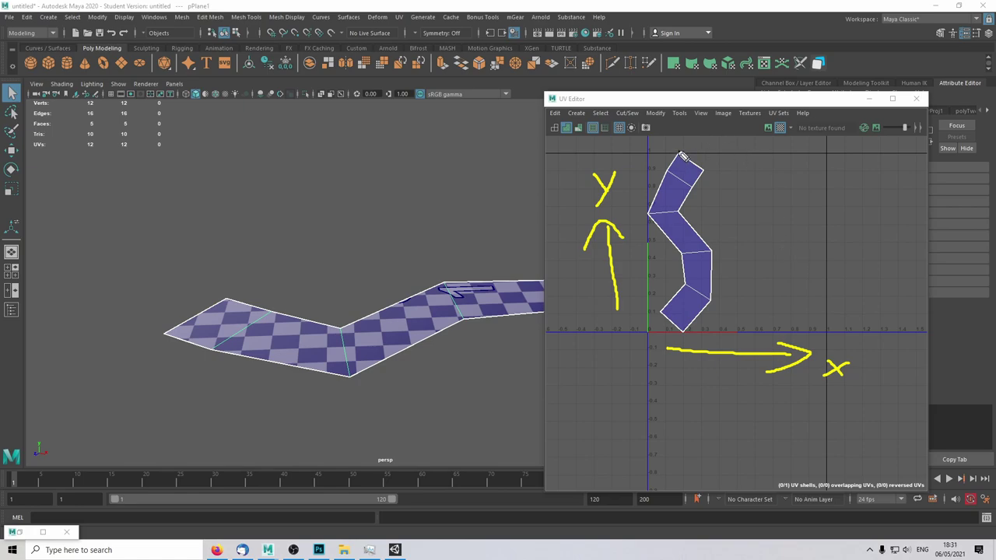
pyautogui.moveTo(672, 148)
pyautogui.mouseDown()
pyautogui.moveTo(689, 198)
pyautogui.moveTo(684, 146)
pyautogui.mouseUp()
pyautogui.moveTo(266, 261)
pyautogui.mouseDown()
pyautogui.moveTo(189, 362)
pyautogui.moveTo(266, 258)
pyautogui.mouseUp()
pyautogui.moveTo(675, 165)
pyautogui.mouseDown()
pyautogui.moveTo(243, 315)
pyautogui.moveTo(255, 305)
pyautogui.mouseUp()
pyautogui.moveTo(674, 164); pyautogui.dragTo(689, 175)
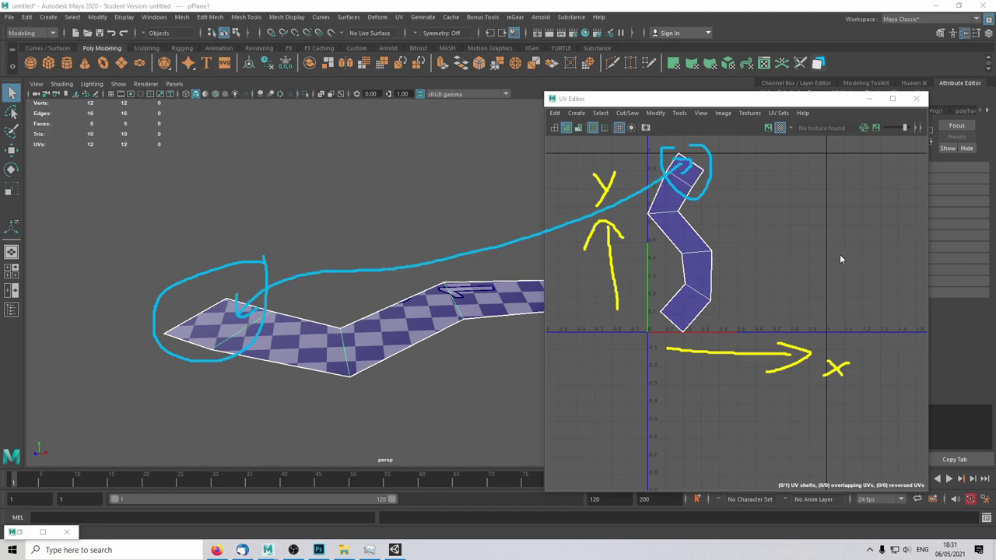
pyautogui.press('Escape')
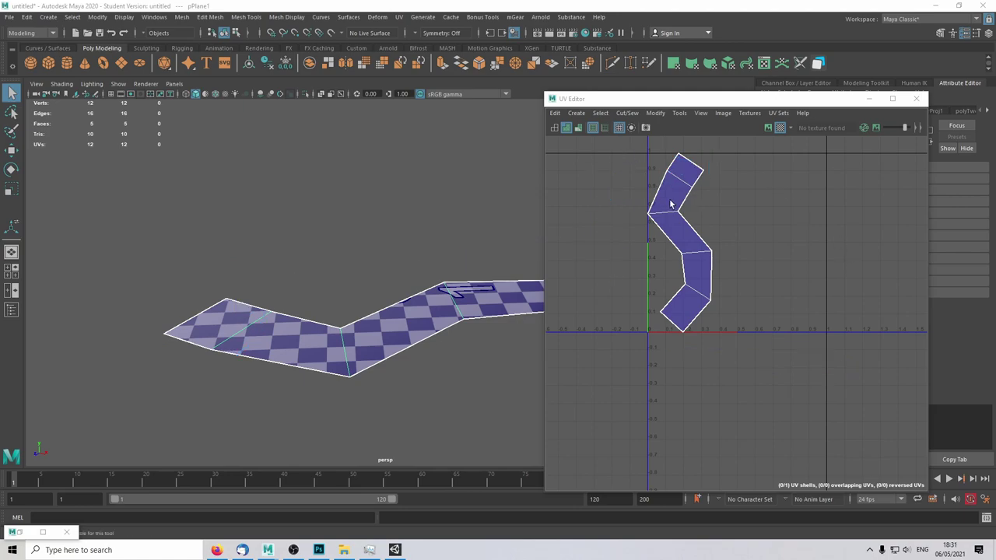
# Step: Rotate the strip's whole UV shell to run roughly horizontally, and move it so its first face sits near the UV origin
pyautogui.click(598, 157)
pyautogui.click(668, 197)
pyautogui.press('e')
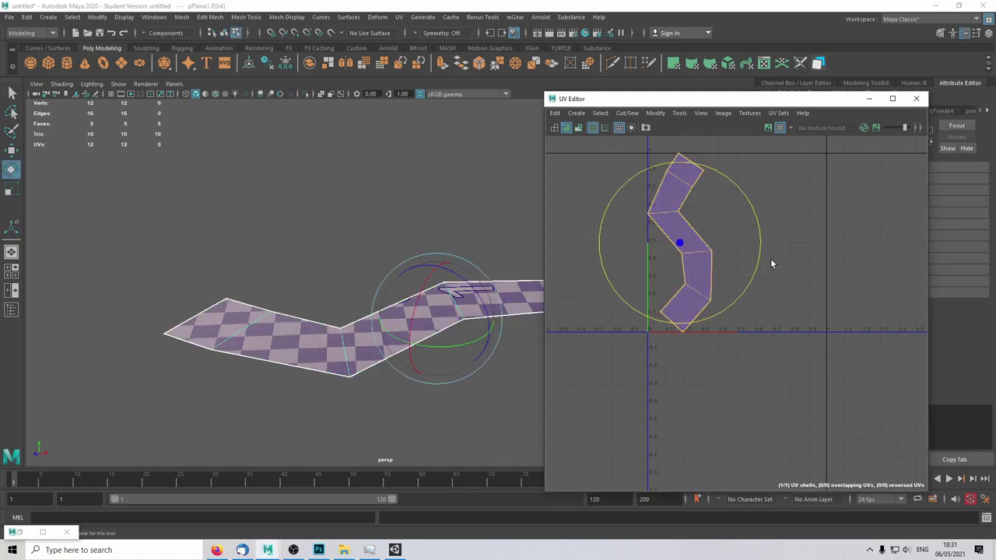
pyautogui.moveTo(754, 281); pyautogui.dragTo(678, 162)
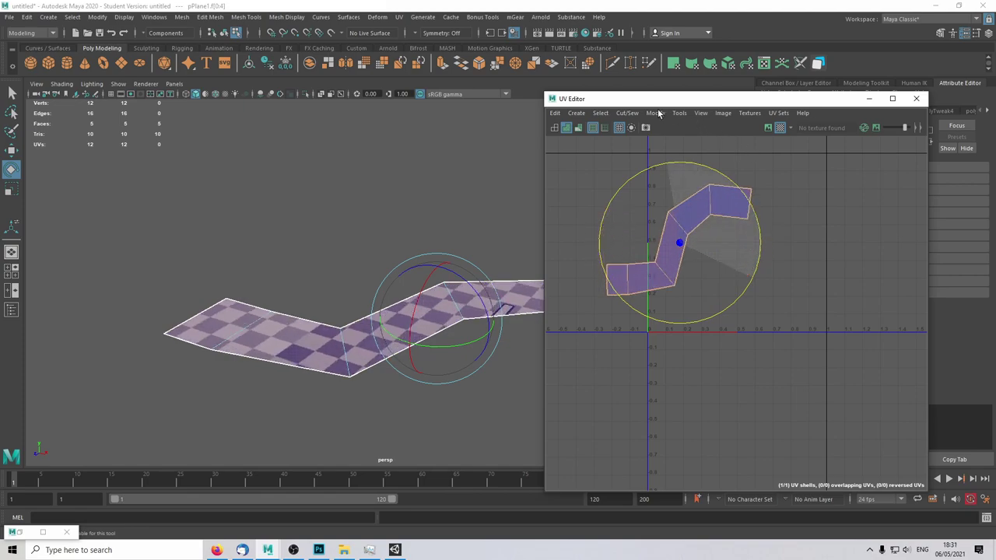
pyautogui.press('w')
pyautogui.moveTo(729, 272); pyautogui.dragTo(728, 284)
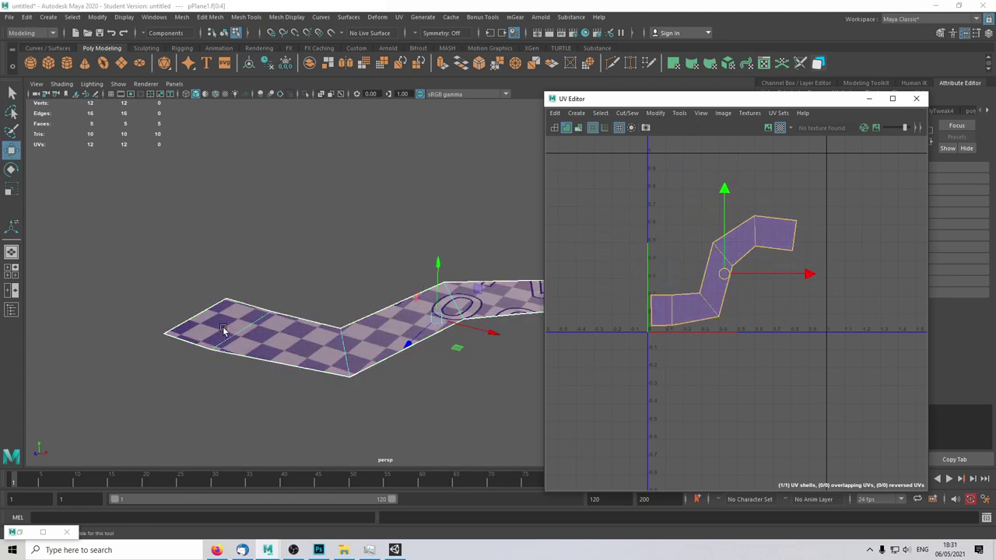
# Step: Move the two UVs at the strip's first bend so the first two faces form a straight horizontal band
pyautogui.click(708, 358)
pyautogui.scroll(3, 723, 327)
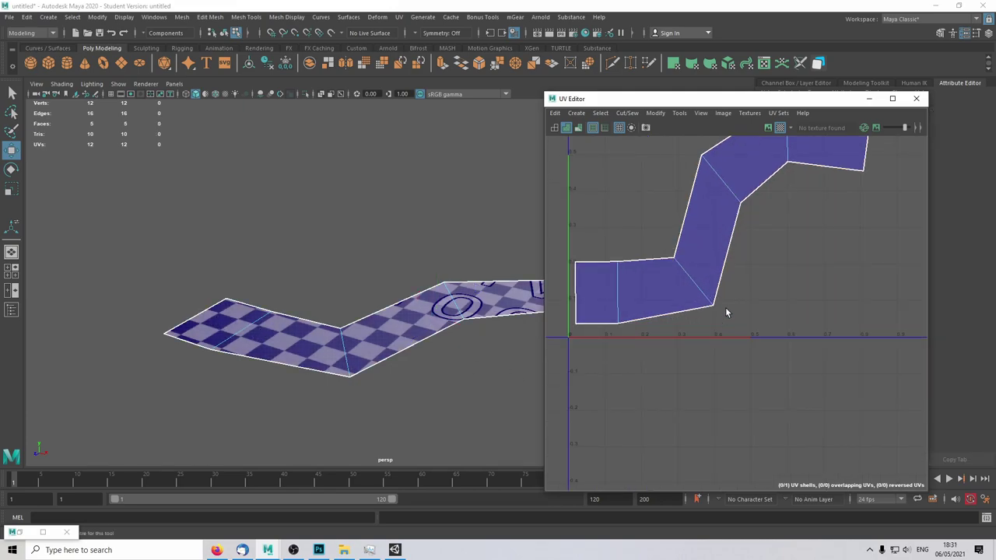
pyautogui.keyDown('alt'); pyautogui.moveTo(723, 292); pyautogui.dragTo(724, 313, button='middle'); pyautogui.keyUp('alt')
pyautogui.moveTo(719, 290); pyautogui.dragTo(747, 314, button='right')
pyautogui.click(717, 339)
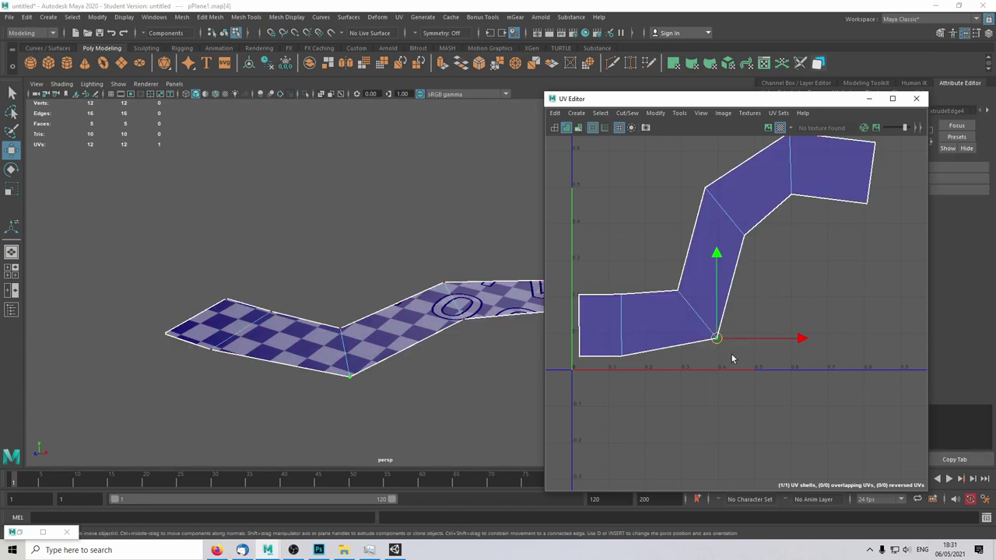
pyautogui.moveTo(717, 340); pyautogui.dragTo(680, 354)
pyautogui.click(678, 287)
pyautogui.moveTo(678, 213); pyautogui.dragTo(678, 217)
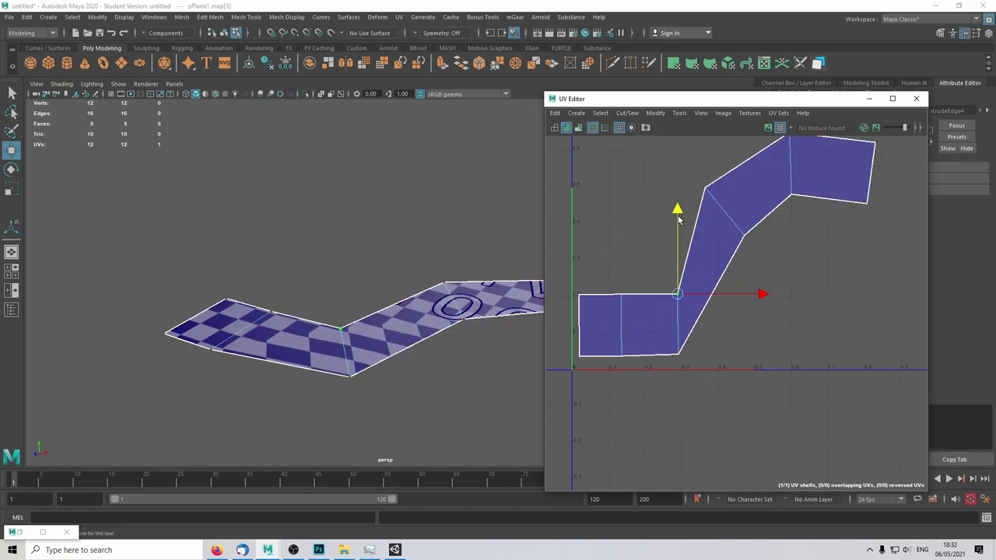
# Step: Rotate the UV pair at the second bend to vertical and lower it in line with the straightened faces
pyautogui.moveTo(695, 175); pyautogui.dragTo(753, 280)
pyautogui.press('e')
pyautogui.press('w')
pyautogui.moveTo(727, 164); pyautogui.dragTo(727, 274)
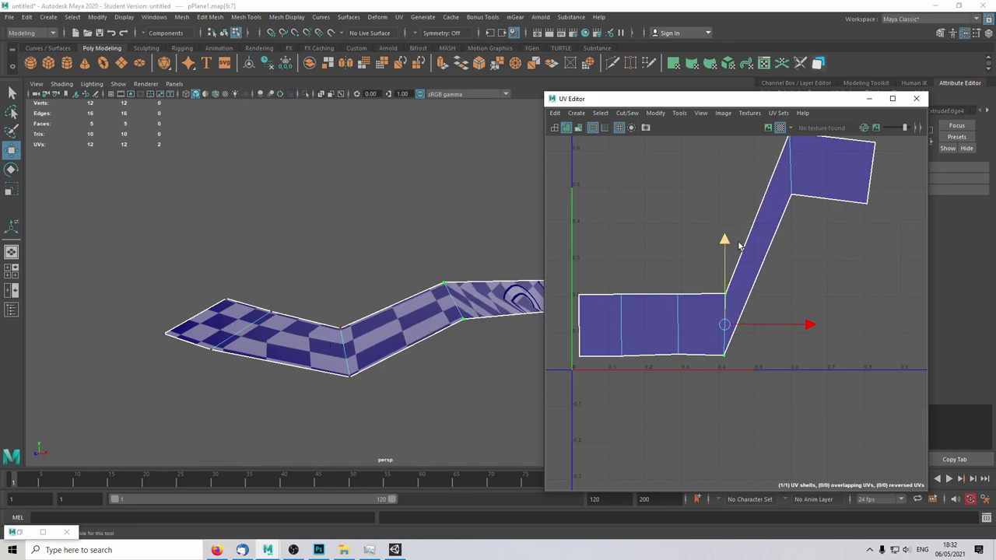
# Step: Rotate the last face's four UVs level and lower them in line with the rest of the straight UV band
pyautogui.keyDown('alt'); pyautogui.moveTo(725, 237); pyautogui.dragTo(694, 290, button='middle'); pyautogui.keyUp('alt')
pyautogui.moveTo(744, 165); pyautogui.dragTo(869, 280)
pyautogui.press('e')
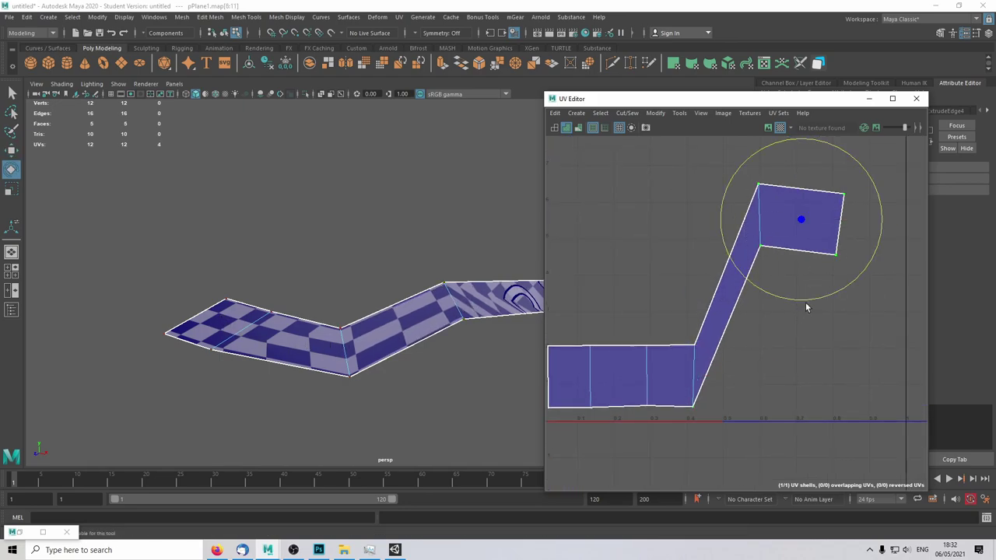
pyautogui.moveTo(805, 307); pyautogui.dragTo(817, 304)
pyautogui.press('w')
pyautogui.moveTo(801, 159); pyautogui.dragTo(789, 315)
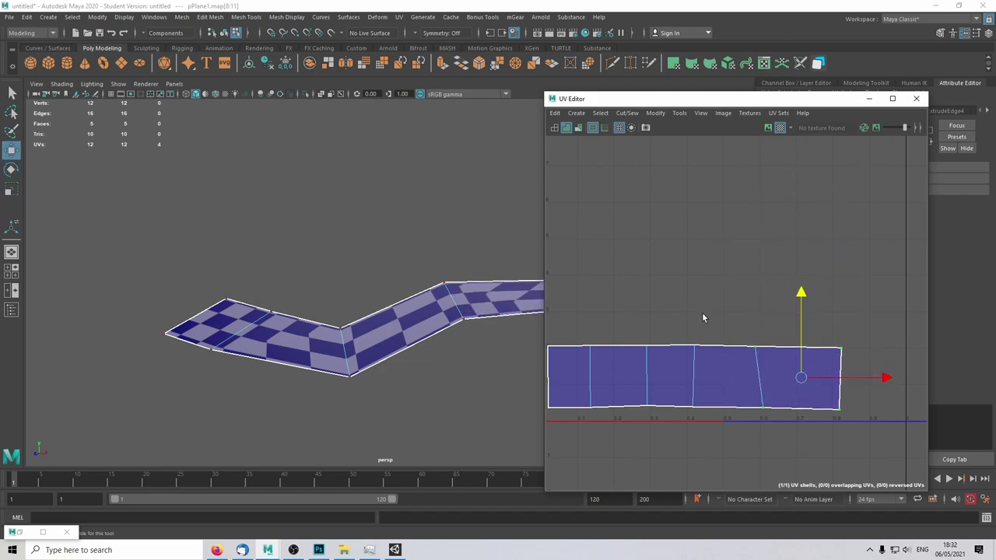
# Step: Spread the UV band along U by moving the last six UVs and the first bend's UV pair away from the origin
pyautogui.keyDown('alt'); pyautogui.moveTo(702, 317); pyautogui.dragTo(693, 275, button='middle'); pyautogui.keyUp('alt')
pyautogui.moveTo(692, 275); pyautogui.dragTo(876, 389)
pyautogui.moveTo(853, 319); pyautogui.dragTo(908, 319)
pyautogui.keyDown('alt'); pyautogui.moveTo(661, 304); pyautogui.dragTo(752, 310, button='middle'); pyautogui.keyUp('alt')
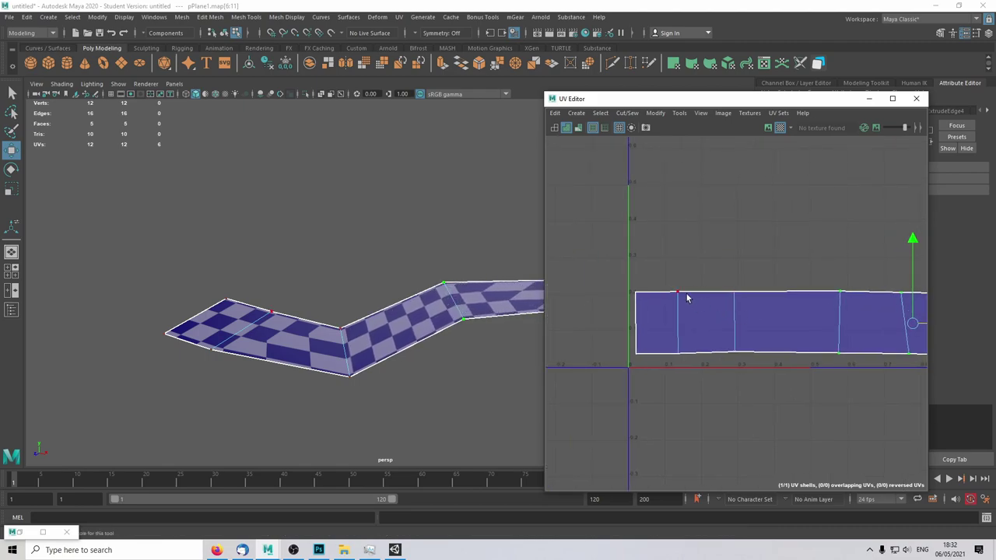
pyautogui.moveTo(711, 274); pyautogui.dragTo(767, 373)
pyautogui.moveTo(812, 322); pyautogui.dragTo(836, 325)
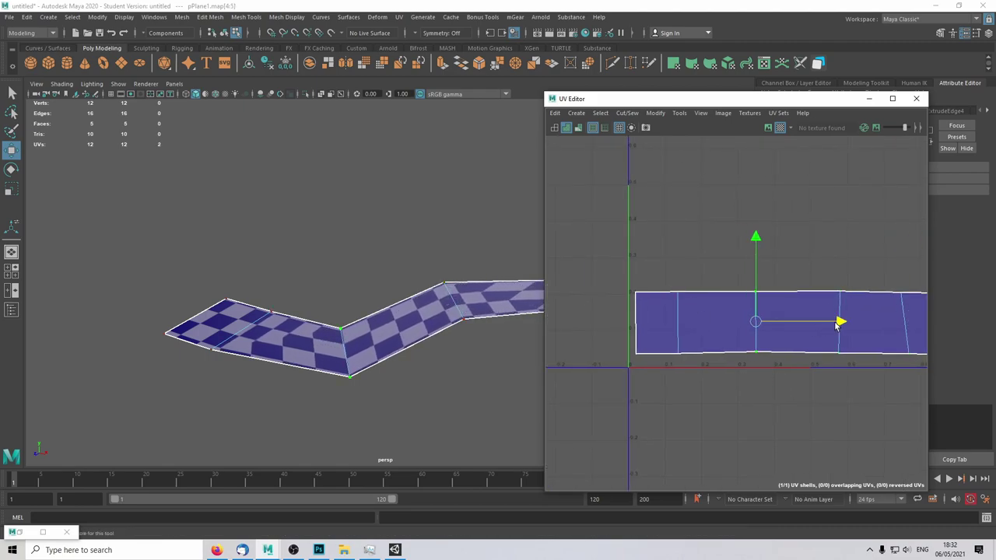
pyautogui.keyDown('alt'); pyautogui.moveTo(482, 296); pyautogui.dragTo(337, 288, button='middle'); pyautogui.keyUp('alt')
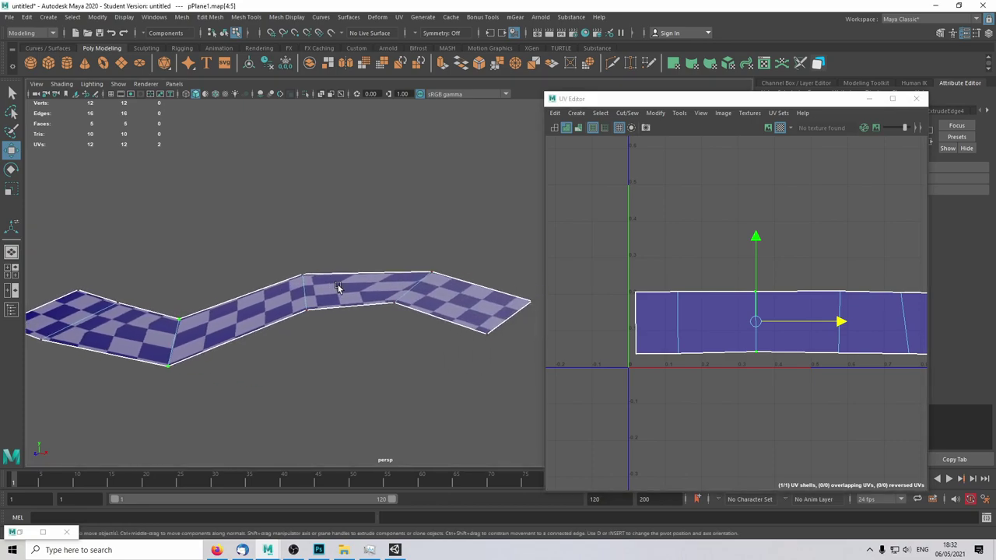
pyautogui.moveTo(63, 314)
pyautogui.mouseDown()
pyautogui.moveTo(225, 339)
pyautogui.moveTo(438, 313)
pyautogui.mouseUp()
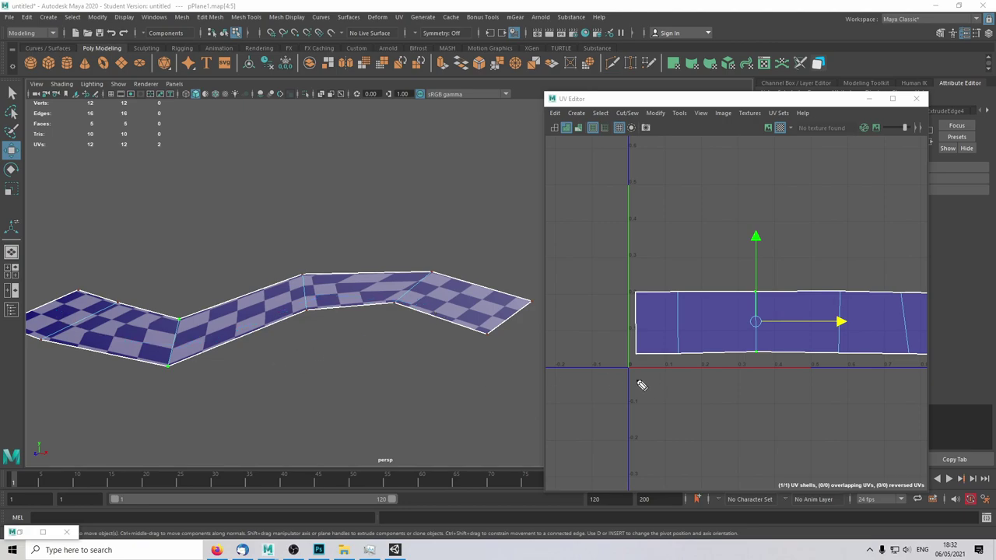
pyautogui.moveTo(153, 363); pyautogui.dragTo(204, 321)
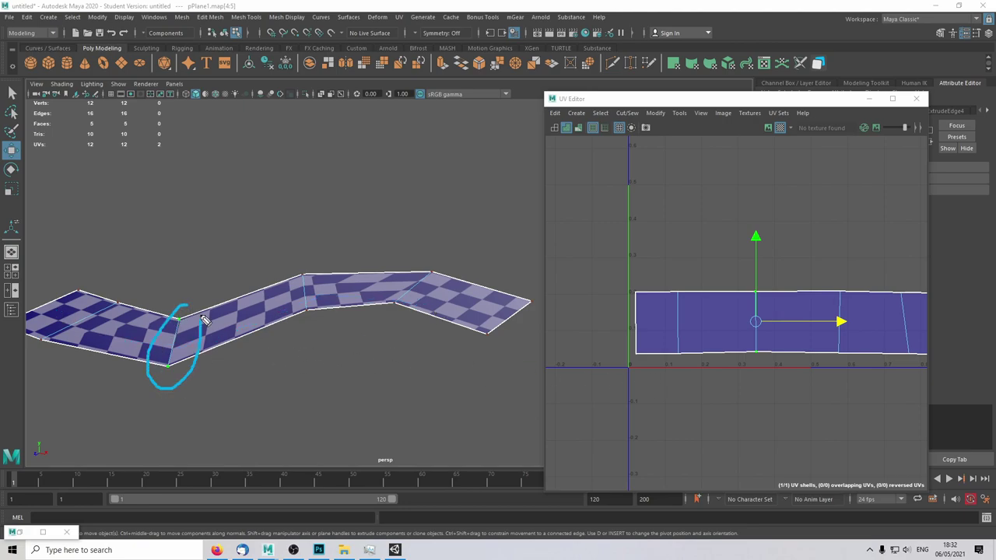
pyautogui.moveTo(318, 274)
pyautogui.mouseDown()
pyautogui.moveTo(291, 307)
pyautogui.moveTo(315, 266)
pyautogui.mouseUp()
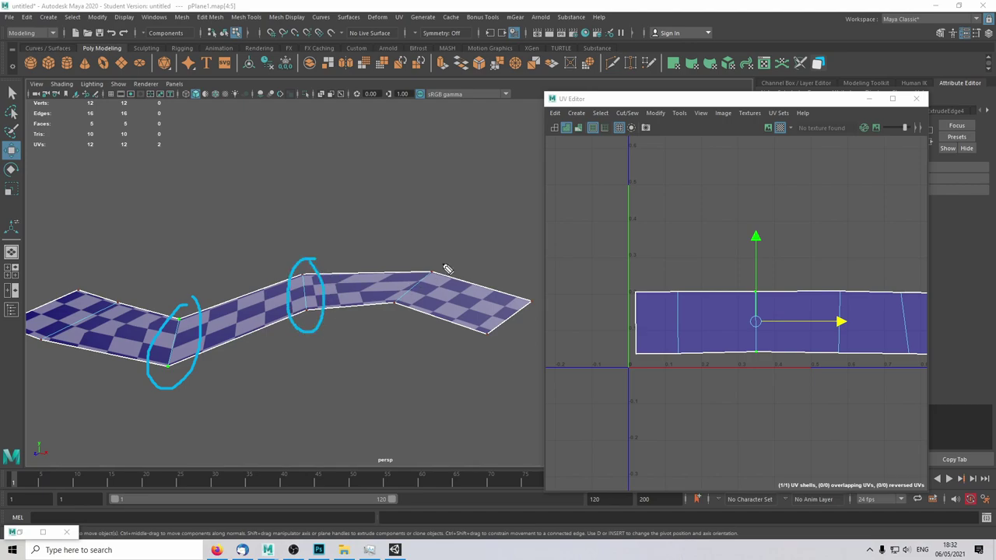
pyautogui.moveTo(382, 310); pyautogui.dragTo(449, 263)
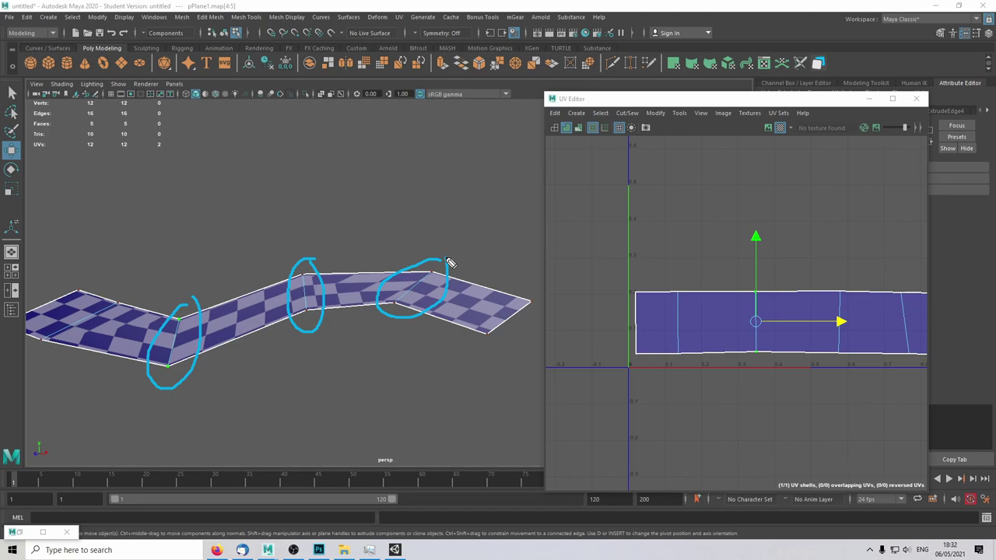
pyautogui.press('Escape')
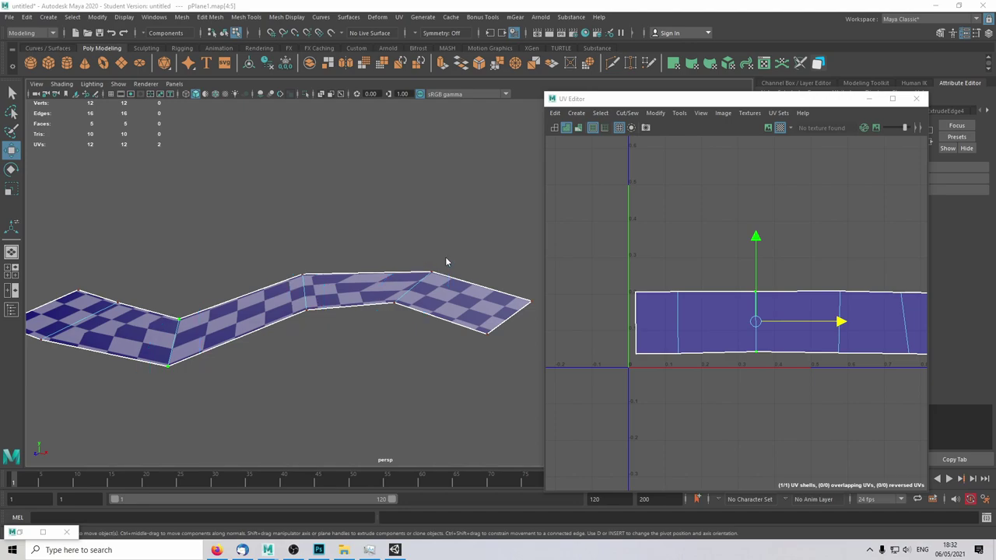
# Step: Bevel the cross edge at the strip's first bend using the Modeling Toolkit, with the UV Editor minimized
pyautogui.keyDown('alt'); pyautogui.moveTo(234, 306); pyautogui.dragTo(342, 305, button='middle'); pyautogui.keyUp('alt')
pyautogui.moveTo(321, 311); pyautogui.dragTo(321, 216, button='right')
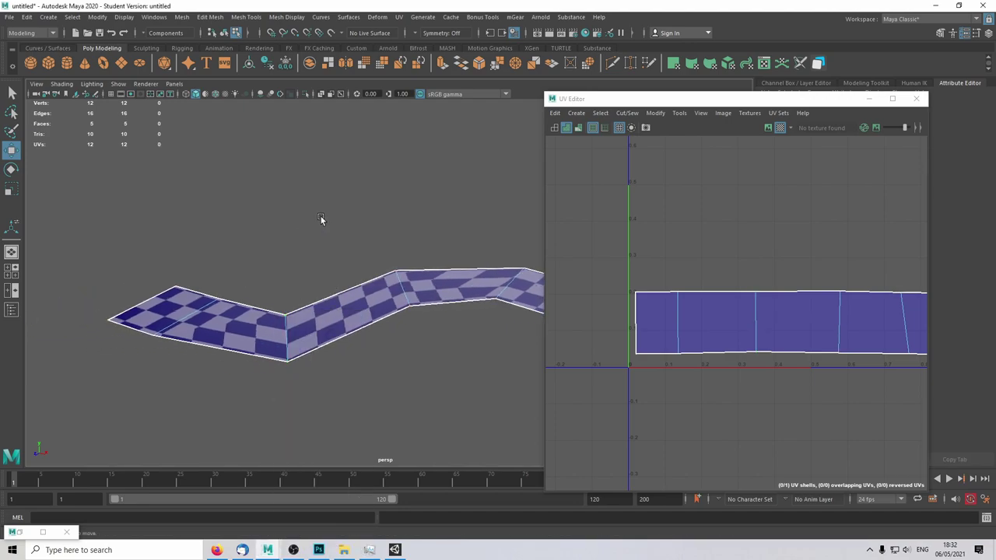
pyautogui.scroll(5, 285, 299)
pyautogui.click(185, 377)
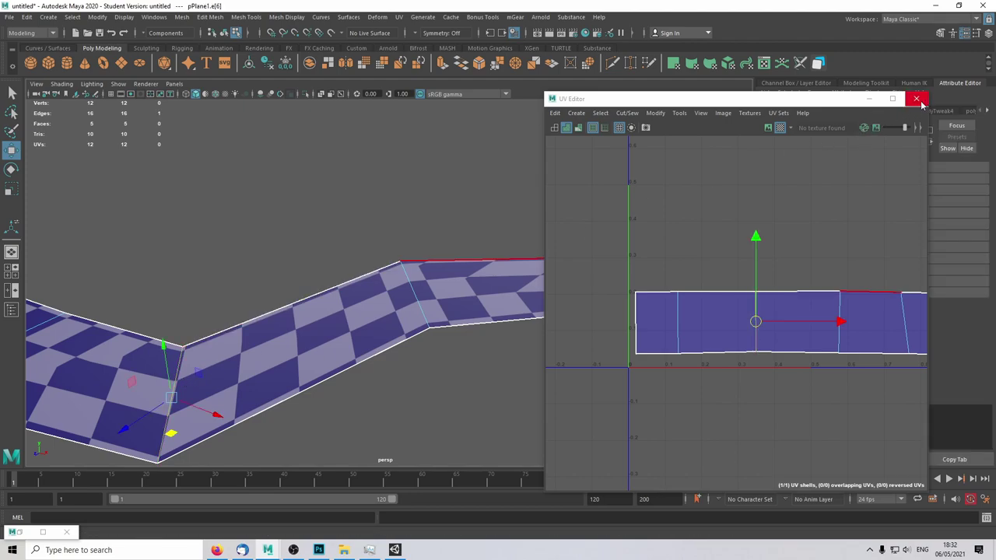
pyautogui.click(868, 99)
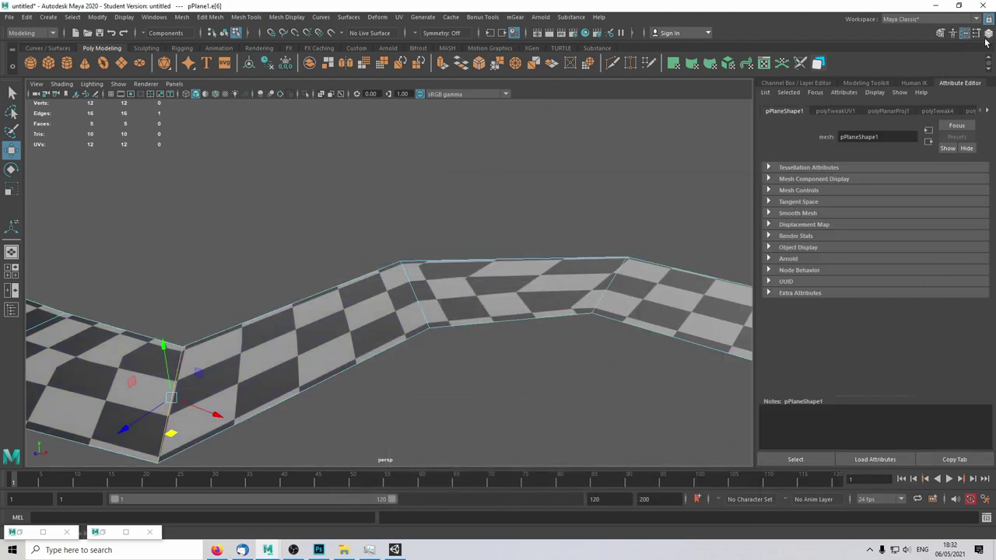
pyautogui.click(986, 36)
pyautogui.click(940, 33)
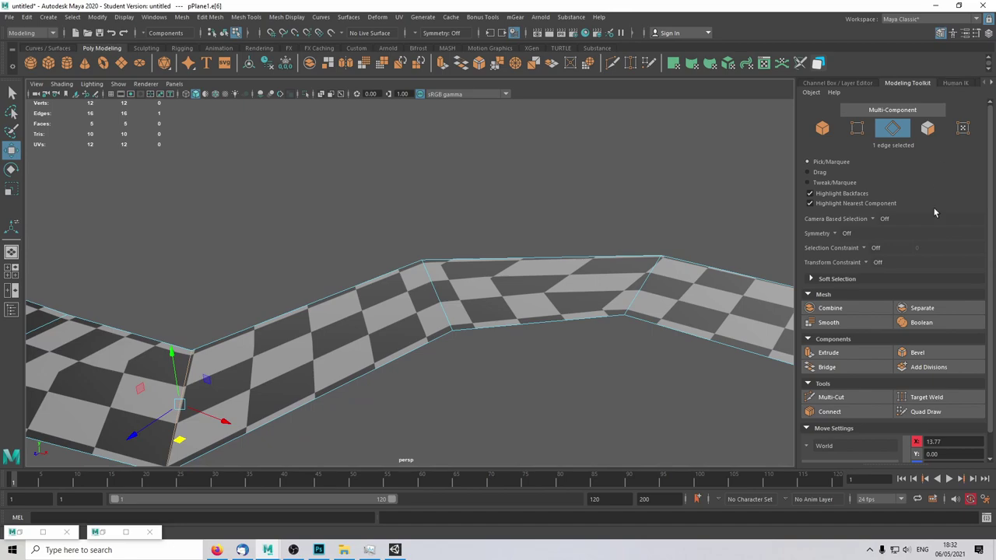
pyautogui.click(951, 353)
pyautogui.keyDown('alt'); pyautogui.moveTo(399, 280); pyautogui.dragTo(562, 286); pyautogui.keyUp('alt')
pyautogui.click(435, 227)
# Step: Bevel the two remaining cross edges at the strip's other bends, and deselect the mesh
pyautogui.click(559, 291)
pyautogui.hotkey('ctrl', 'b')
pyautogui.click(589, 197)
pyautogui.scroll(-2, 589, 198)
pyautogui.click(706, 290)
pyautogui.hotkey('ctrl', 'b')
pyautogui.click(646, 200)
pyautogui.scroll(-2, 646, 200)
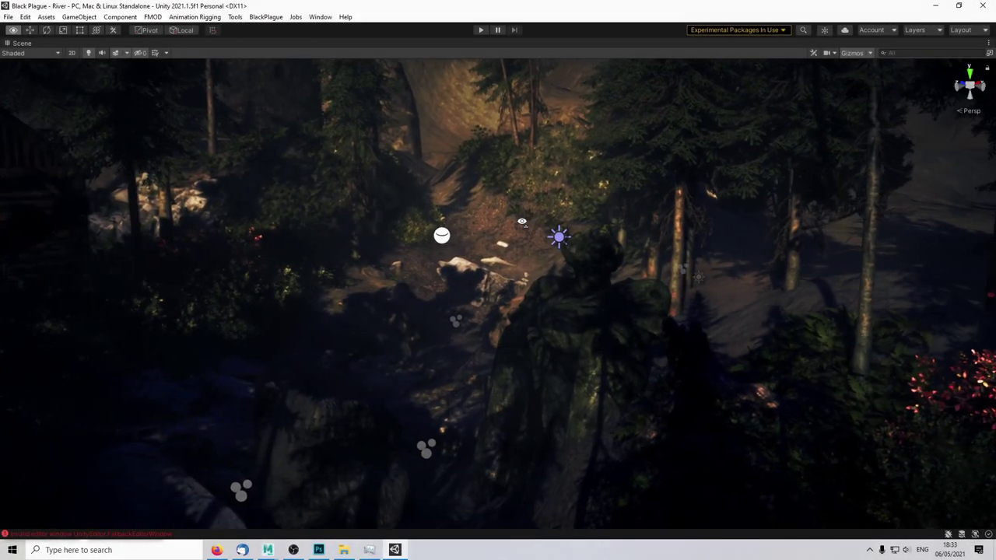
# Step: In Unity's River scene, restore the maximized Scene view to the full editor layout and go to the riverbed's upper end
pyautogui.moveTo(440, 234); pyautogui.dragTo(487, 231, button='right')
pyautogui.press('w')
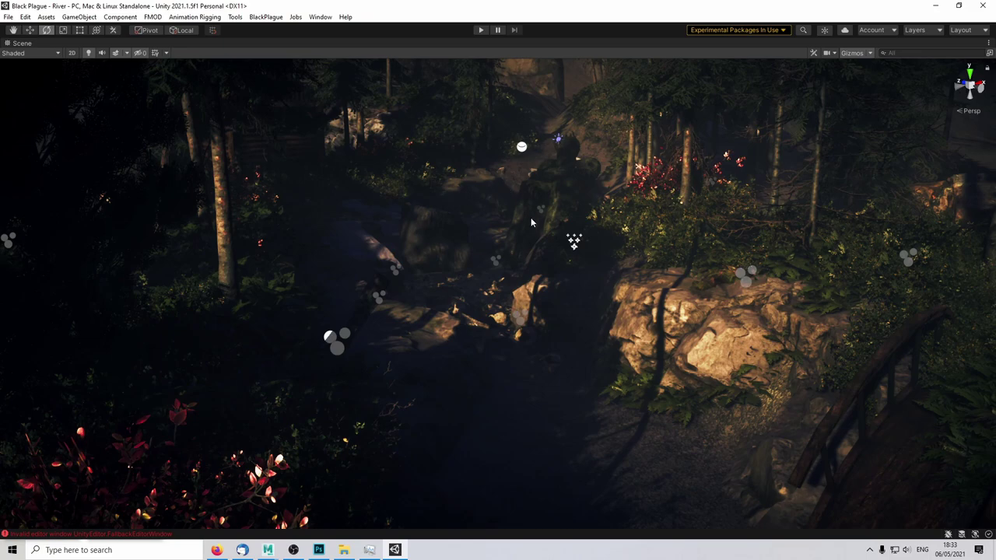
pyautogui.hotkey('alt', 'Tab')
pyautogui.moveTo(550, 318); pyautogui.dragTo(551, 292, button='right')
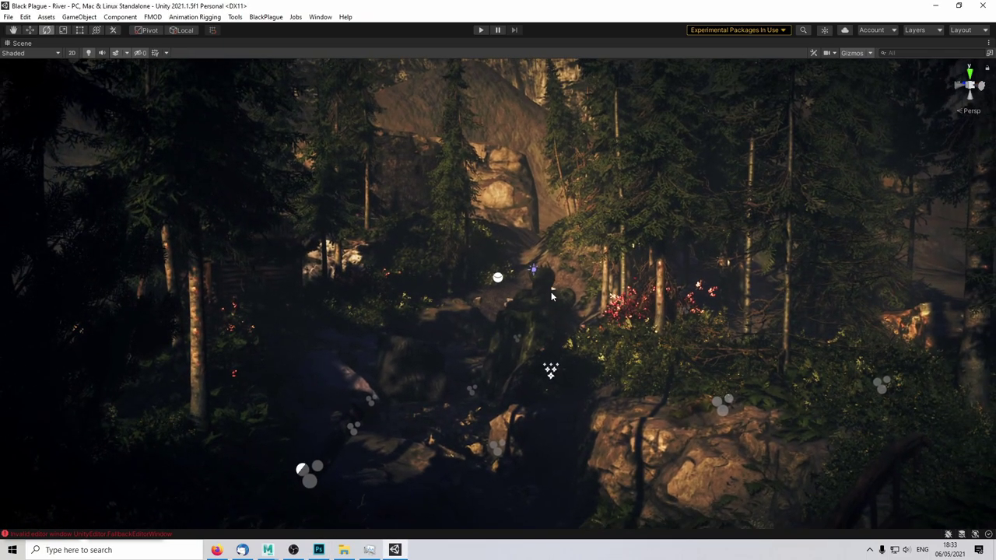
pyautogui.hotkey('shift', 'space')
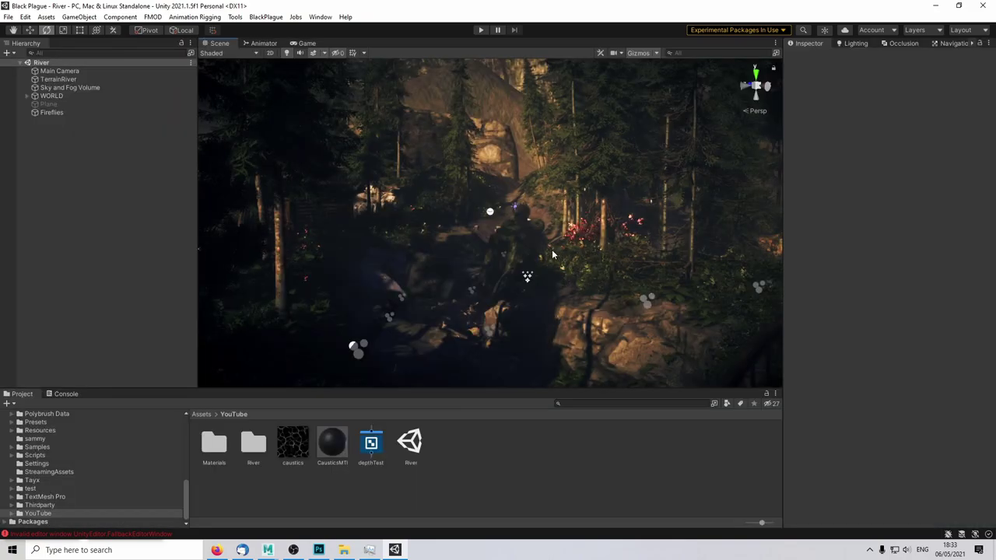
pyautogui.moveTo(580, 159); pyautogui.dragTo(537, 283, button='right')
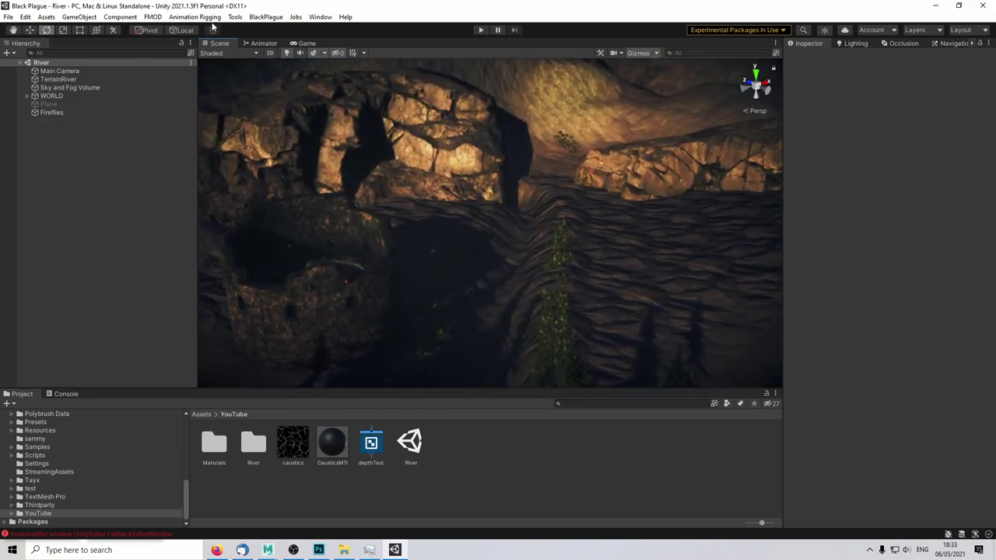
# Step: Open ProBuilder and create a new plane shape at the riverbed's upper end, with its Z rotation set to 0
pyautogui.click(235, 16)
pyautogui.moveTo(264, 28)
pyautogui.click(334, 29)
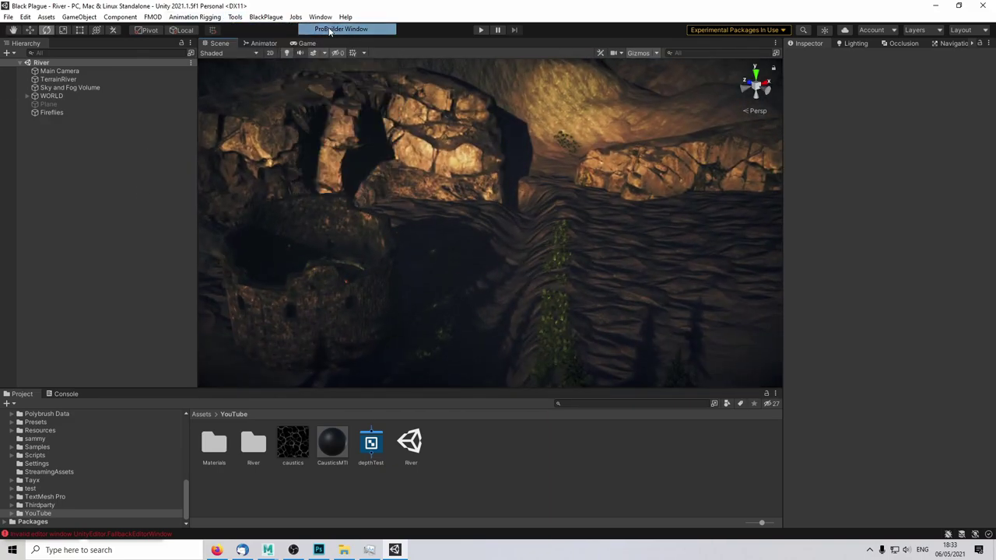
pyautogui.click(787, 160)
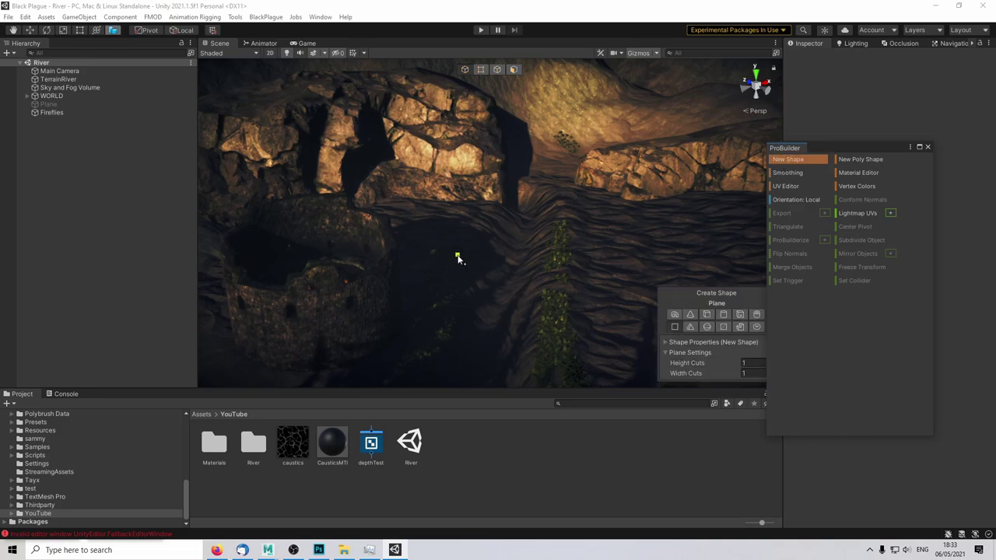
pyautogui.moveTo(456, 257); pyautogui.dragTo(620, 256)
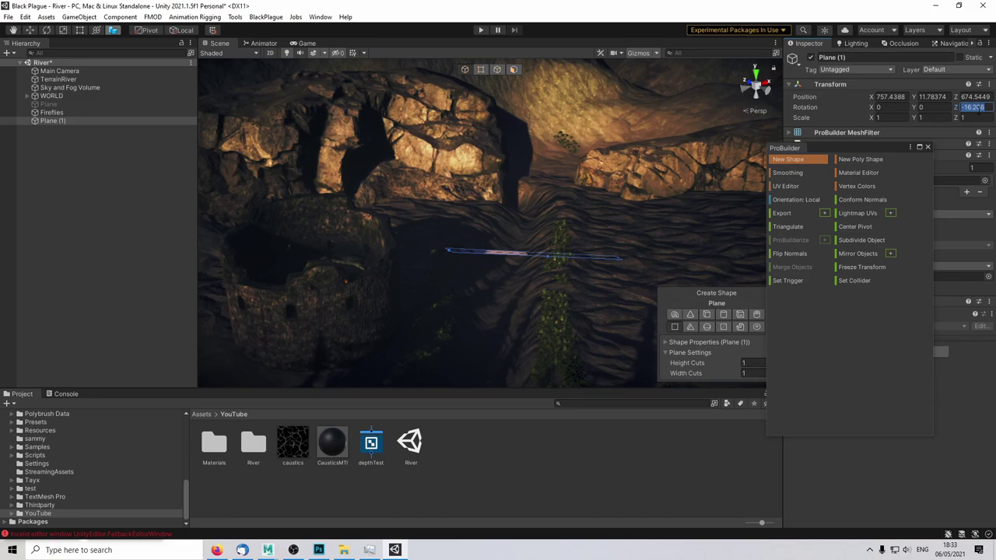
pyautogui.write('0')
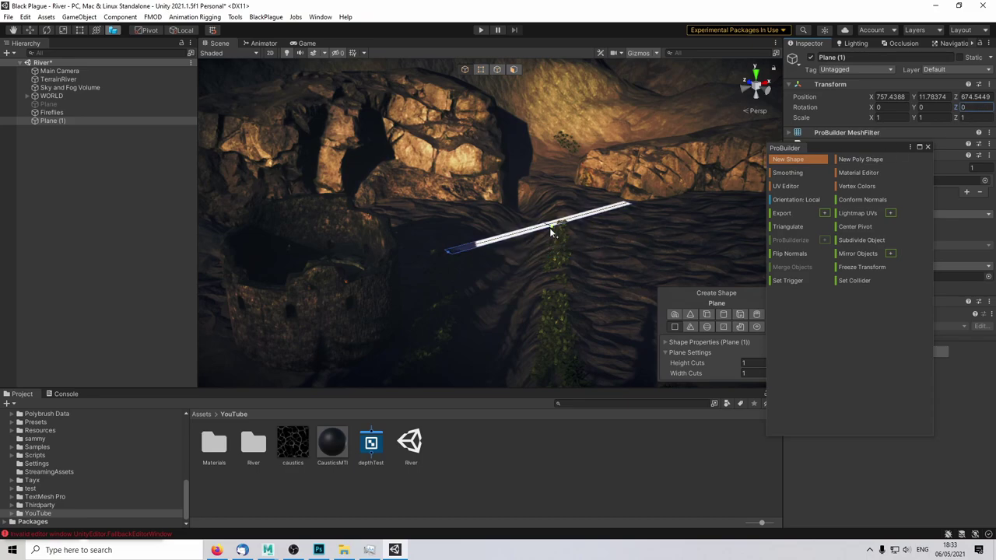
pyautogui.moveTo(550, 231); pyautogui.dragTo(622, 271)
# Step: With Global handle orientation, rotate the plane to about -45° around Y and lower it to about Y 9.65 in the riverbed
pyautogui.press('e')
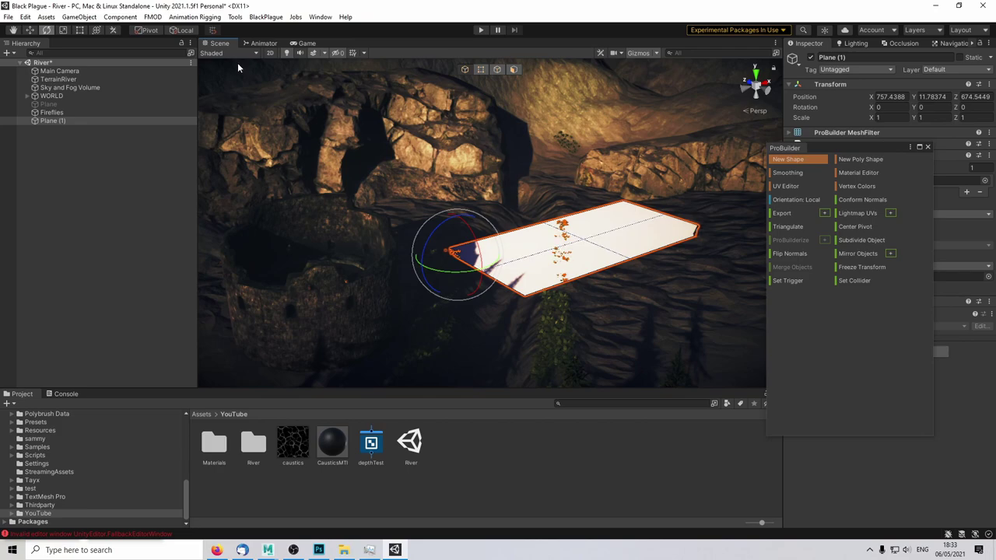
pyautogui.click(182, 29)
pyautogui.press('q')
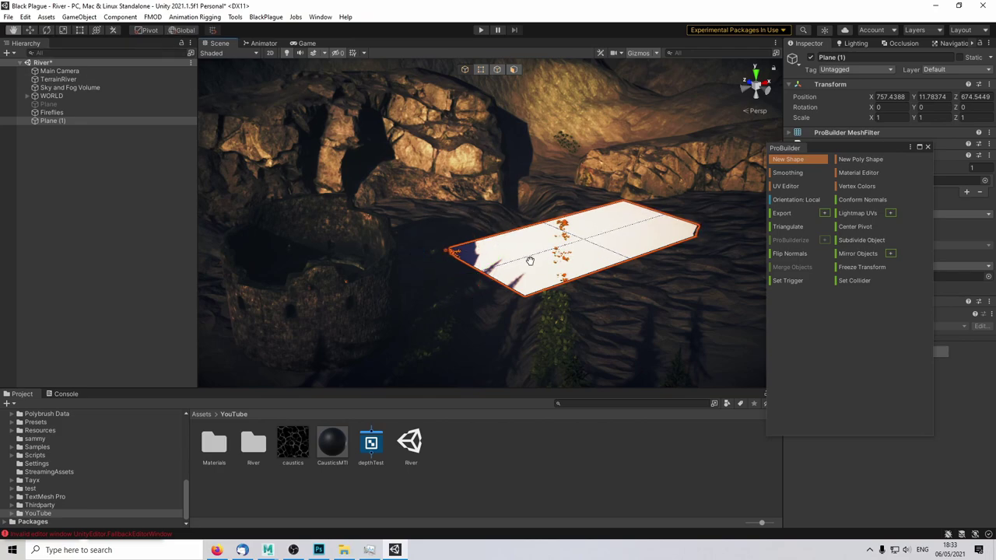
pyautogui.press('w')
pyautogui.click(511, 69)
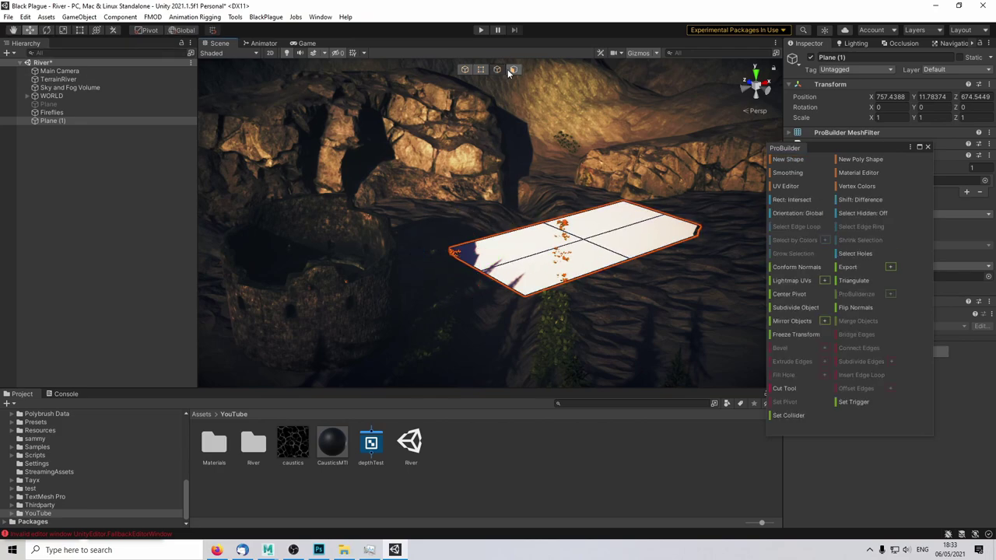
pyautogui.click(465, 69)
pyautogui.press('e')
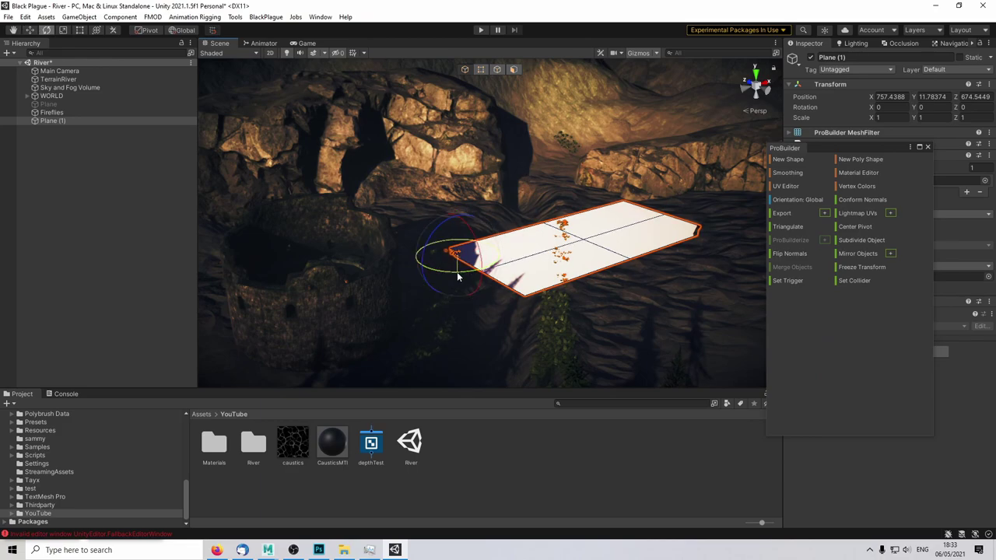
pyautogui.moveTo(458, 276); pyautogui.dragTo(523, 264)
pyautogui.press('w')
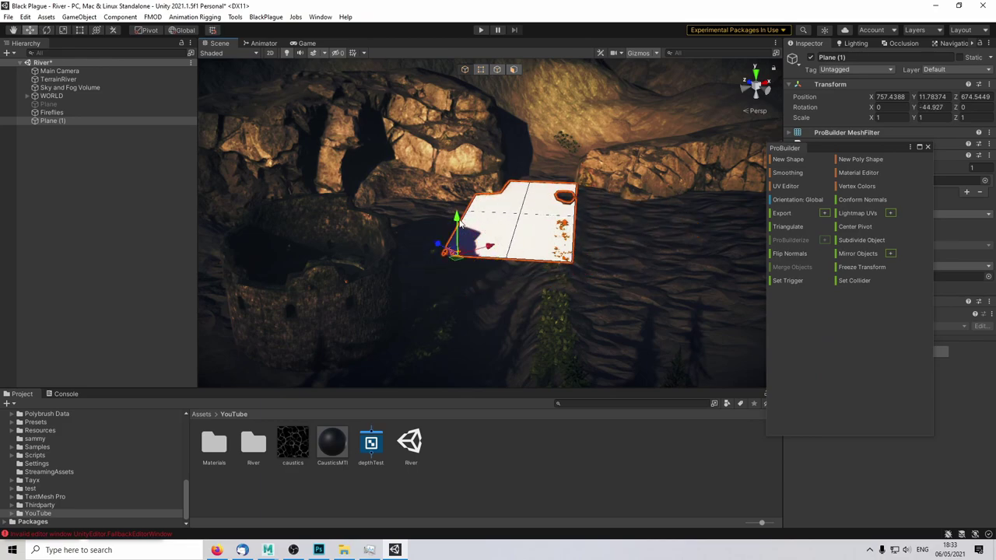
pyautogui.moveTo(459, 223); pyautogui.dragTo(457, 231)
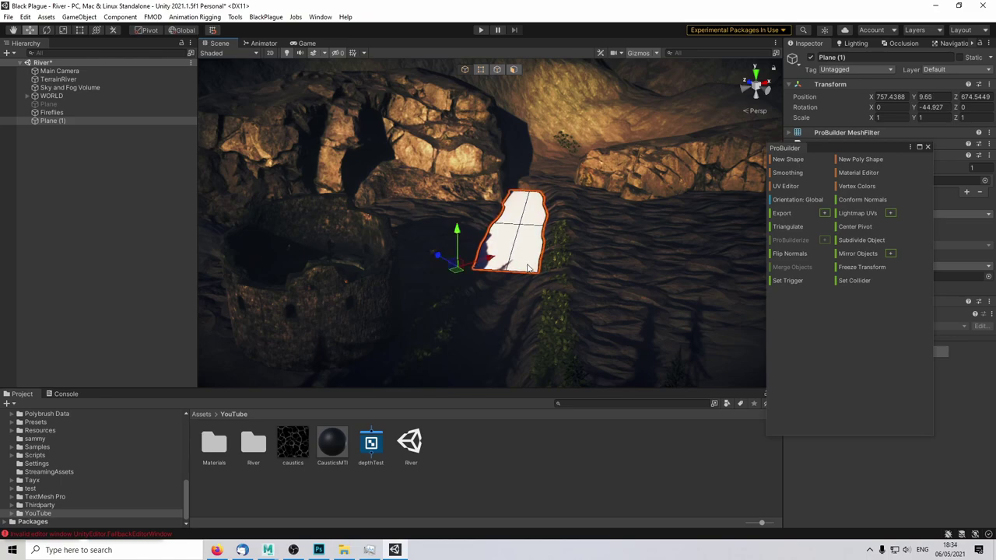
# Step: Extrude the plane's two downstream end edges as a group with distance 0 and pull them along the riverbed
pyautogui.click(496, 69)
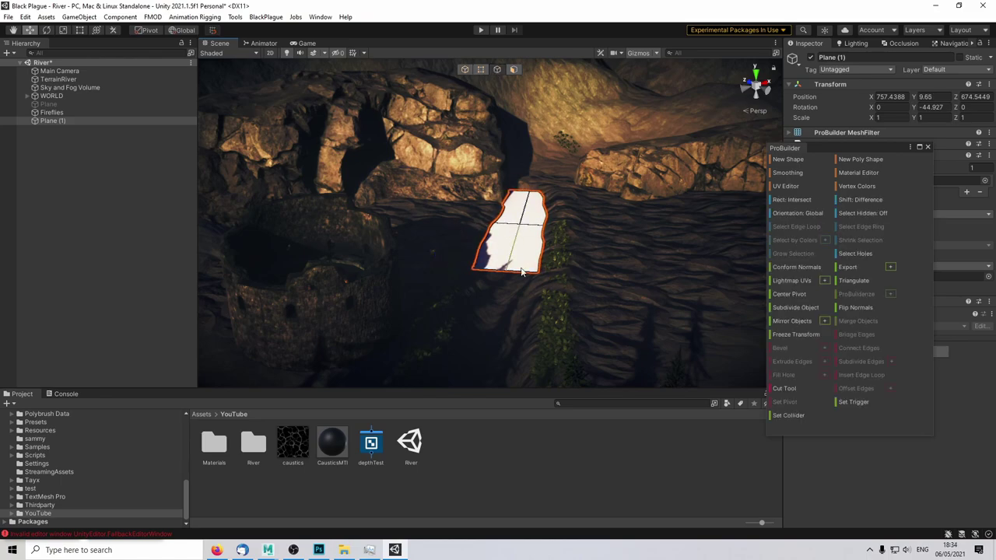
pyautogui.click(477, 271)
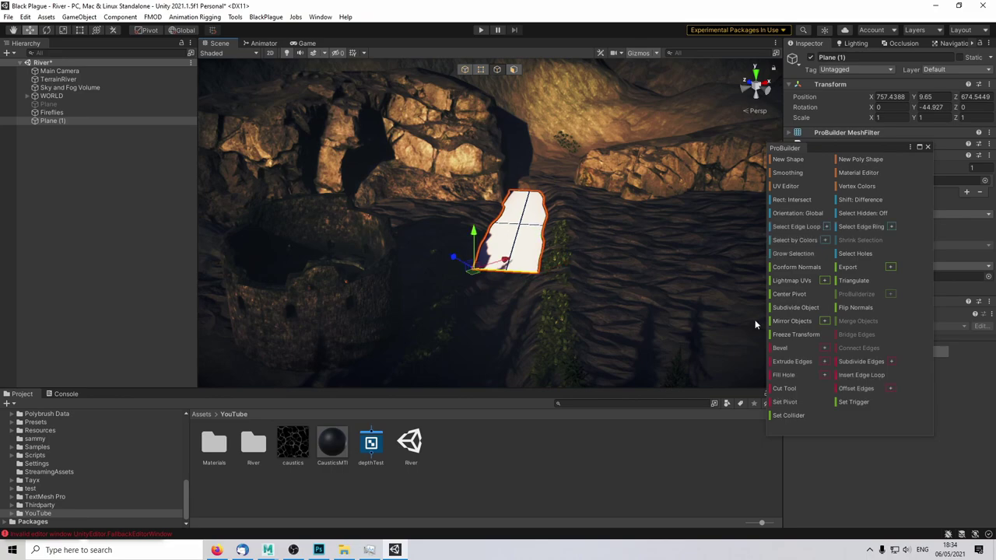
pyautogui.click(823, 361)
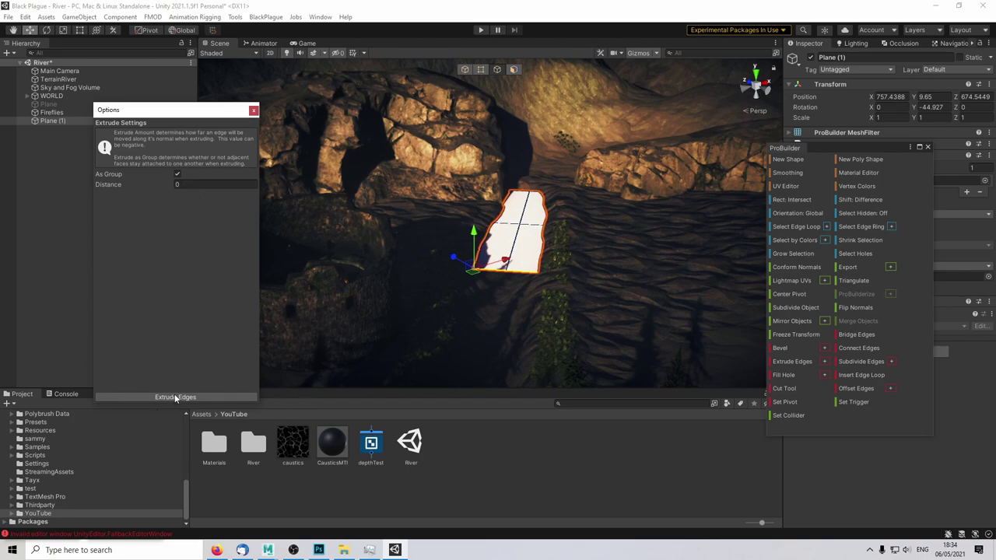
pyautogui.click(172, 32)
pyautogui.keyDown('shift'); pyautogui.moveTo(481, 256); pyautogui.dragTo(446, 334); pyautogui.keyUp('shift')
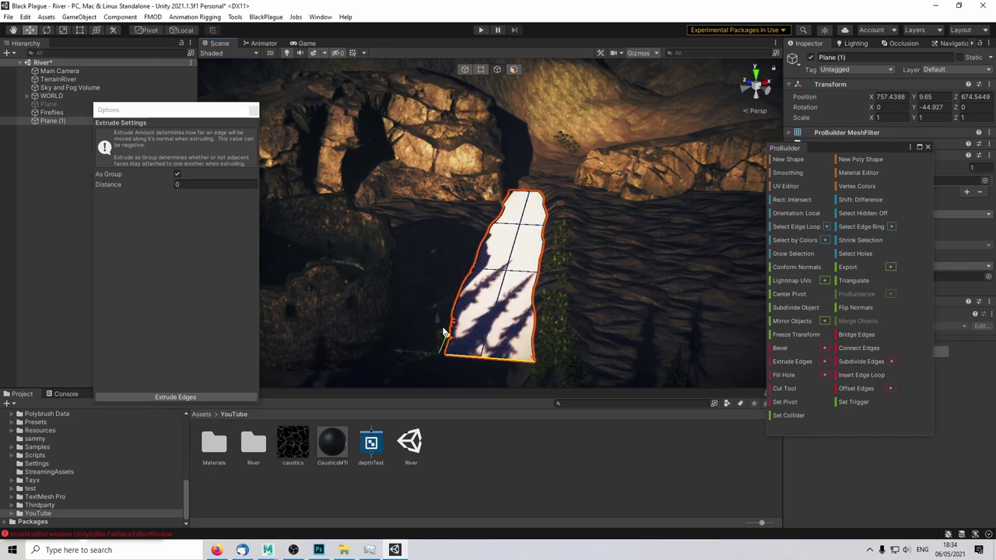
pyautogui.moveTo(476, 377); pyautogui.dragTo(518, 289, button='middle')
pyautogui.scroll(4, 521, 289)
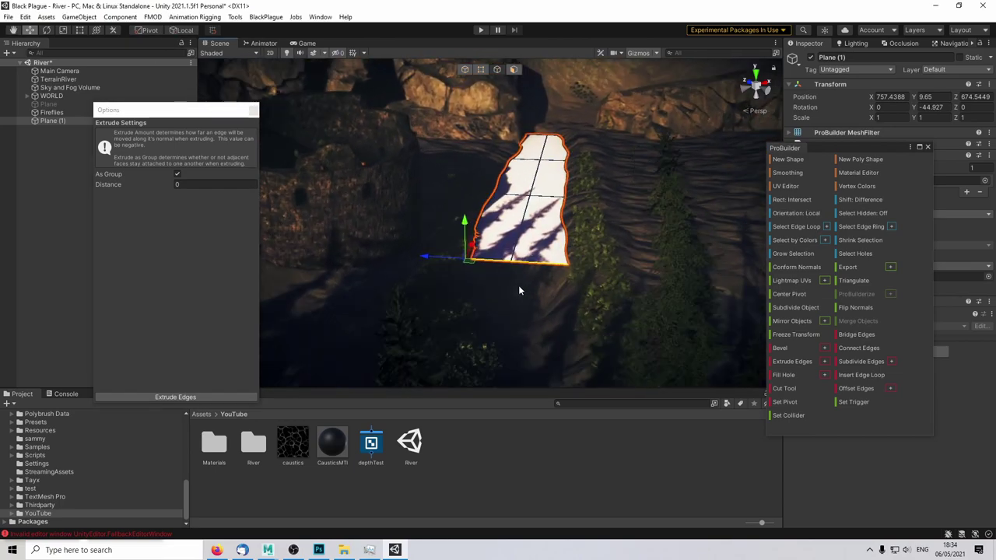
pyautogui.moveTo(433, 261); pyautogui.dragTo(441, 261)
# Step: Extend the strip by another segment and rotate its end edges to follow the riverbed's direction
pyautogui.moveTo(526, 289); pyautogui.dragTo(491, 257, button='middle')
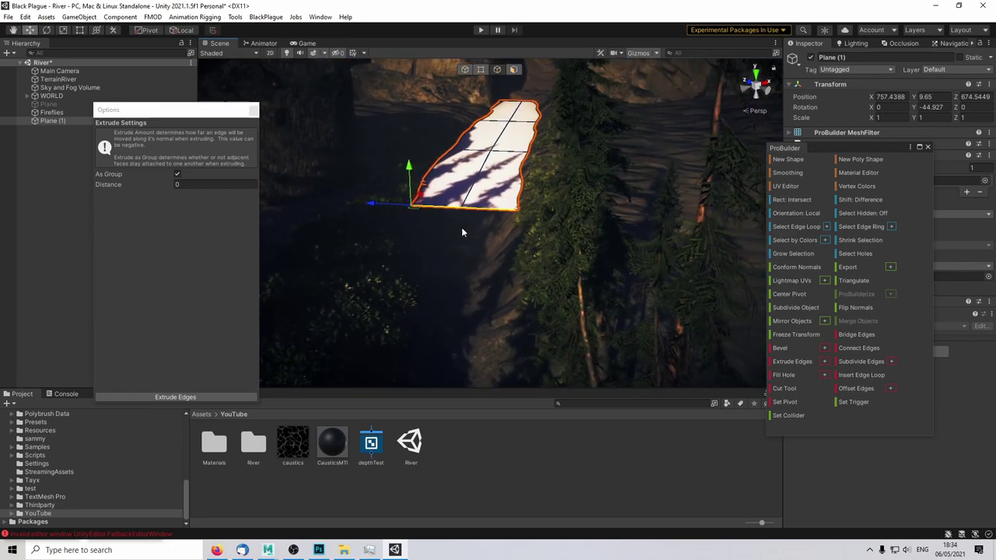
pyautogui.press('e')
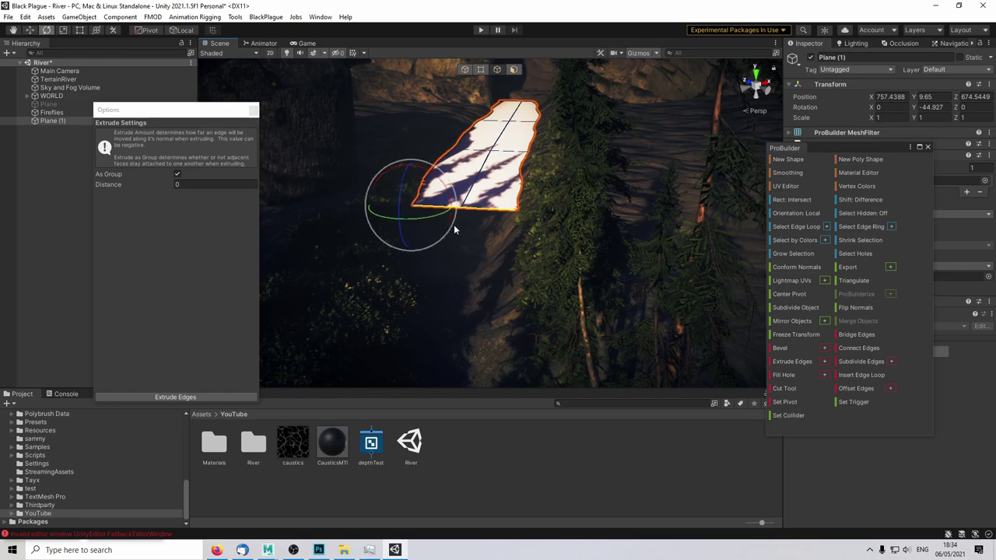
pyautogui.moveTo(427, 221); pyautogui.dragTo(404, 330)
pyautogui.press('w')
pyautogui.moveTo(471, 260); pyautogui.dragTo(466, 288, button='right')
pyautogui.press('e')
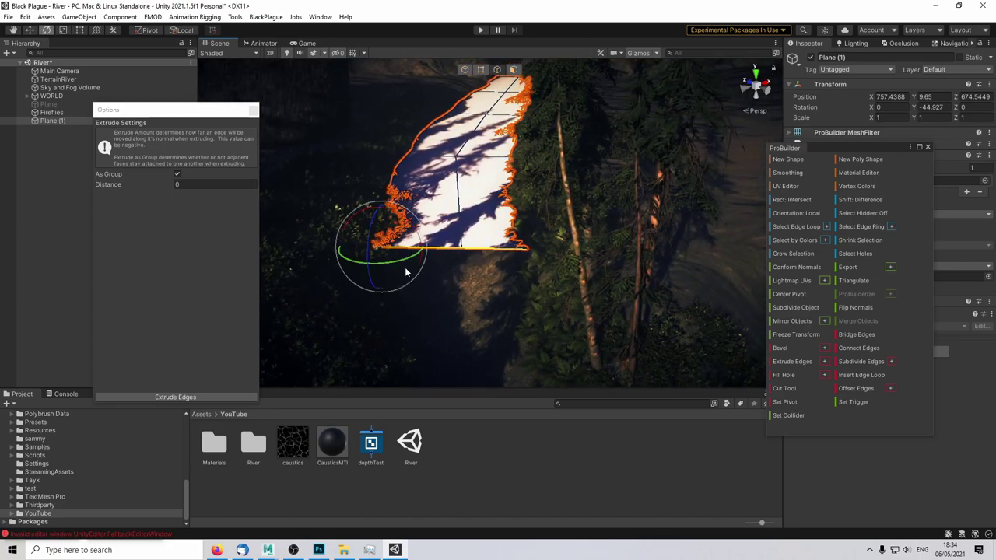
pyautogui.moveTo(399, 262); pyautogui.dragTo(381, 250)
pyautogui.press('w')
# Step: Extrude the strip's end edges twice more downstream, carrying the mesh over the rocks in the riverbed
pyautogui.moveTo(374, 251); pyautogui.dragTo(455, 280, button='middle')
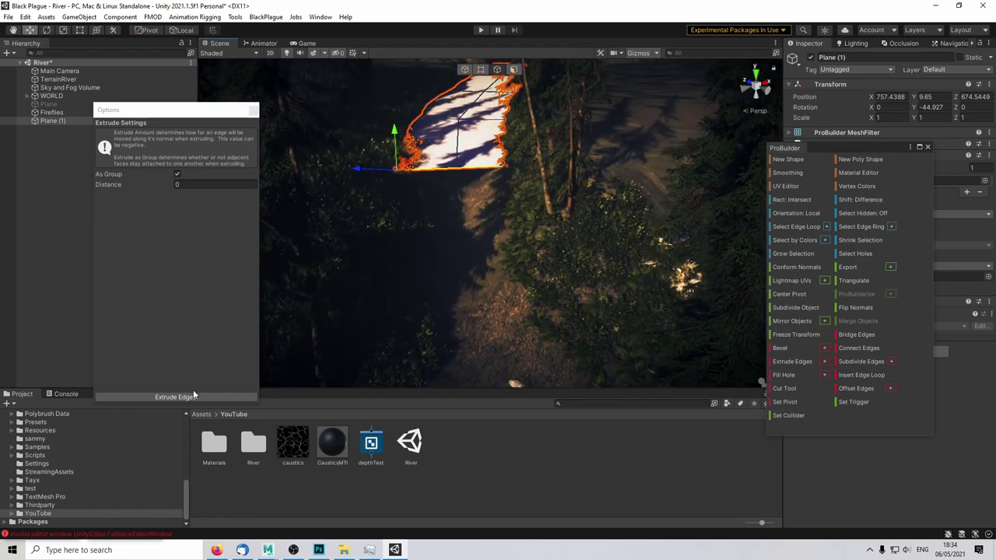
pyautogui.keyDown('shift'); pyautogui.moveTo(409, 171); pyautogui.dragTo(389, 257); pyautogui.keyUp('shift')
pyautogui.moveTo(468, 279); pyautogui.dragTo(480, 241, button='middle')
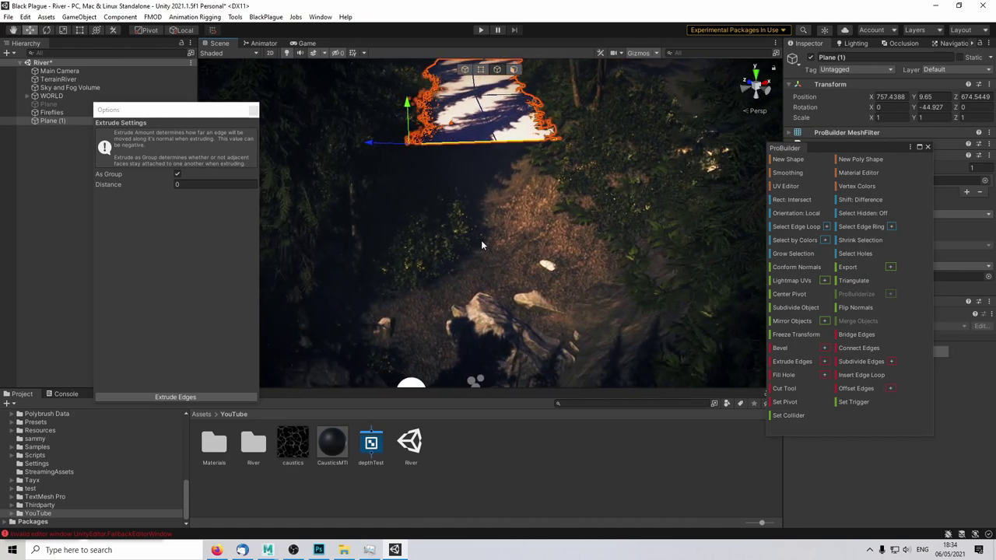
pyautogui.click(256, 377)
pyautogui.keyDown('shift'); pyautogui.moveTo(413, 148); pyautogui.dragTo(424, 298); pyautogui.keyUp('shift')
pyautogui.scroll(-3, 563, 247)
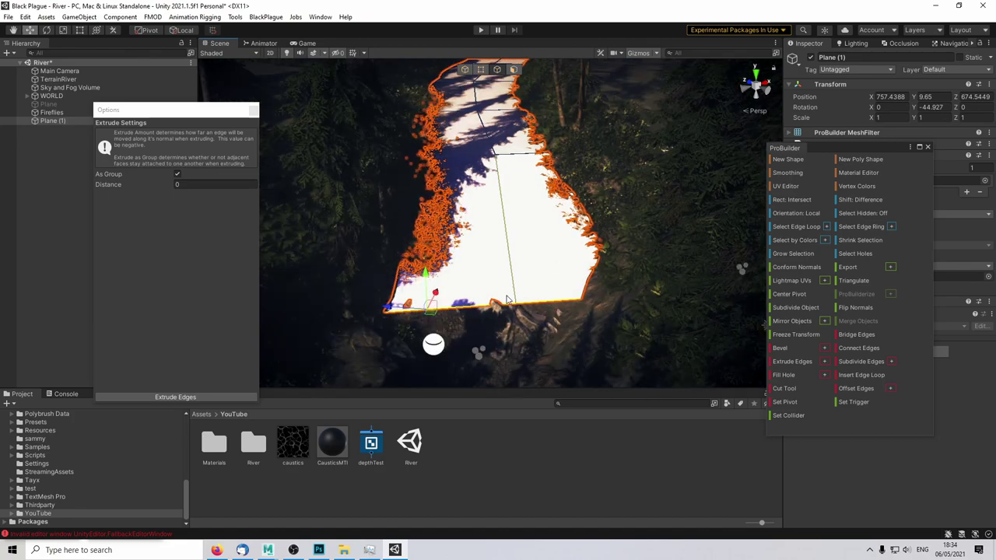
# Step: Rotate the strip's end edges slightly so they lie straight across the riverbed
pyautogui.click(437, 320)
pyautogui.click(476, 299)
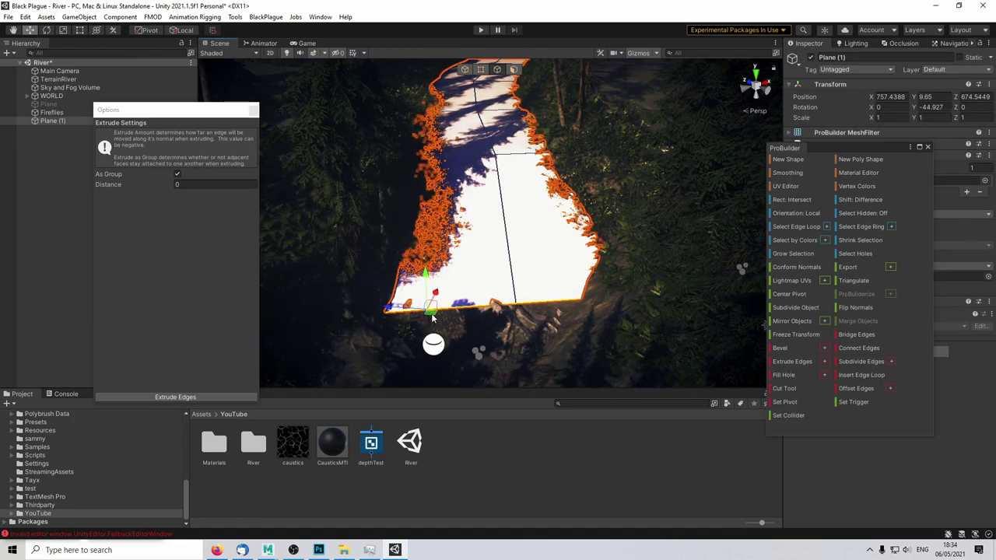
pyautogui.press('e')
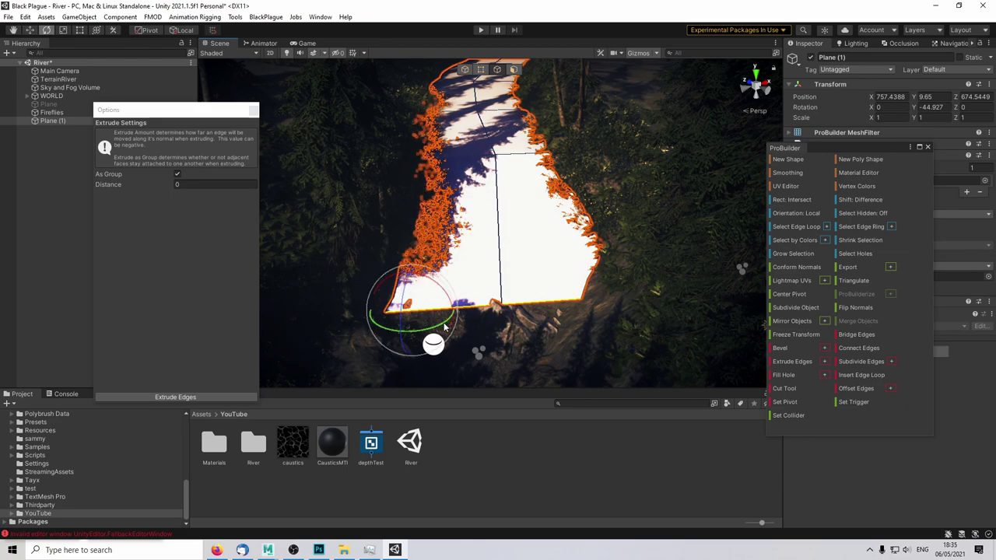
pyautogui.moveTo(434, 329); pyautogui.dragTo(437, 328)
pyautogui.scroll(-3, 540, 287)
pyautogui.moveTo(539, 288); pyautogui.dragTo(549, 259, button='middle')
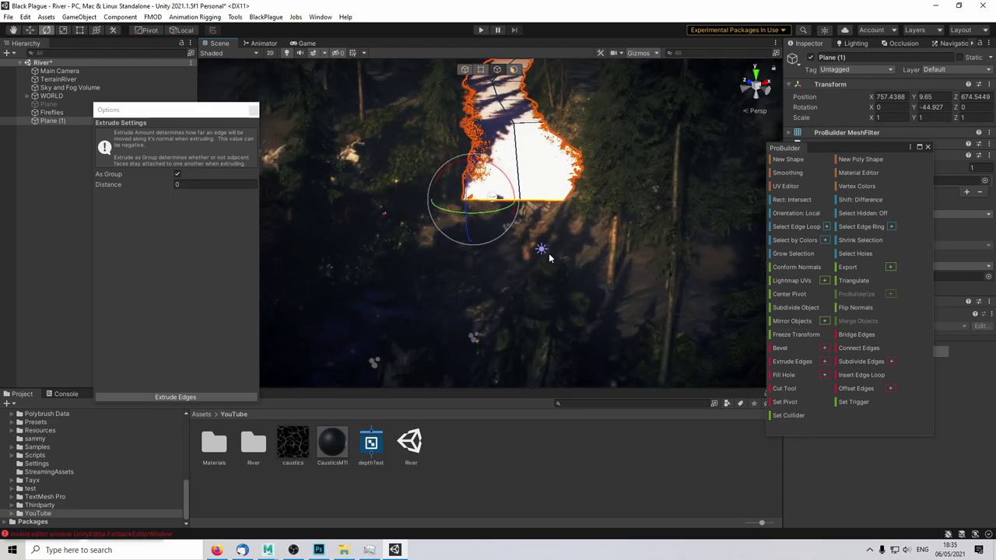
# Step: Extrude the end edges into a long segment that veers sideways with the river's bend
pyautogui.press('w')
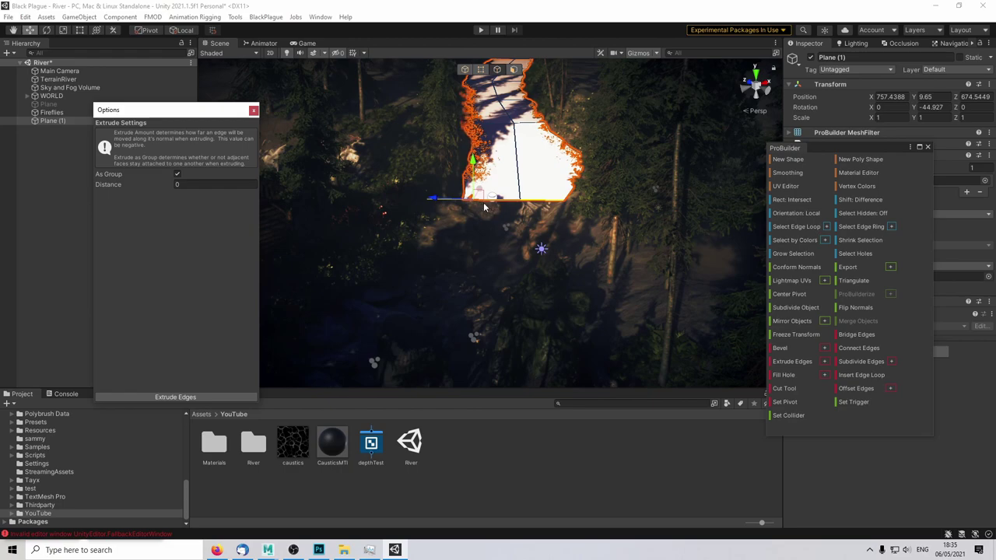
pyautogui.moveTo(469, 258); pyautogui.dragTo(477, 241, button='right')
pyautogui.keyDown('shift'); pyautogui.moveTo(474, 277); pyautogui.dragTo(445, 375); pyautogui.keyUp('shift')
pyautogui.moveTo(503, 370); pyautogui.dragTo(500, 229, button='middle')
pyautogui.keyDown('shift'); pyautogui.moveTo(470, 220); pyautogui.dragTo(374, 328); pyautogui.keyUp('shift')
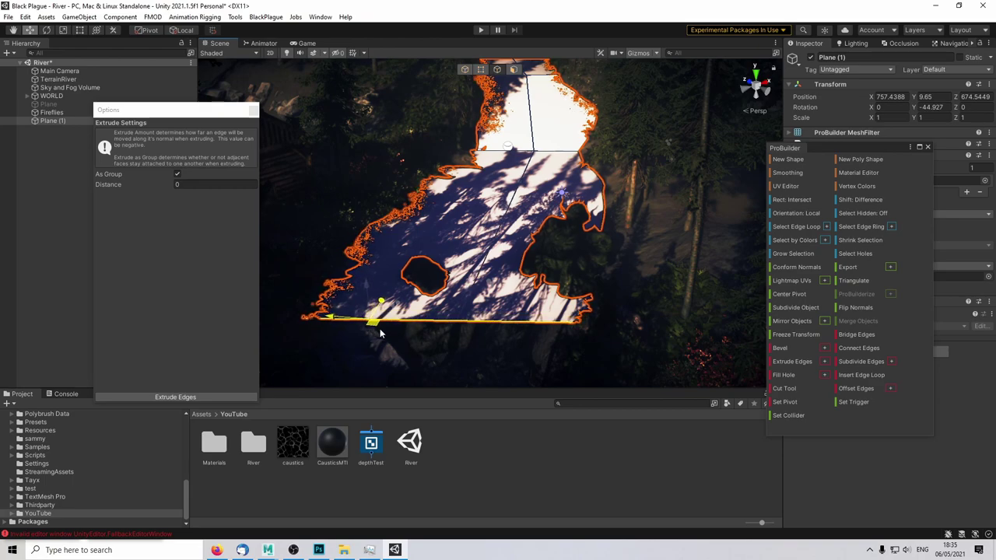
# Step: Rotate the end edges slightly and extrude a further segment that turns back along the riverbed
pyautogui.press('f')
pyautogui.scroll(-2, 460, 290)
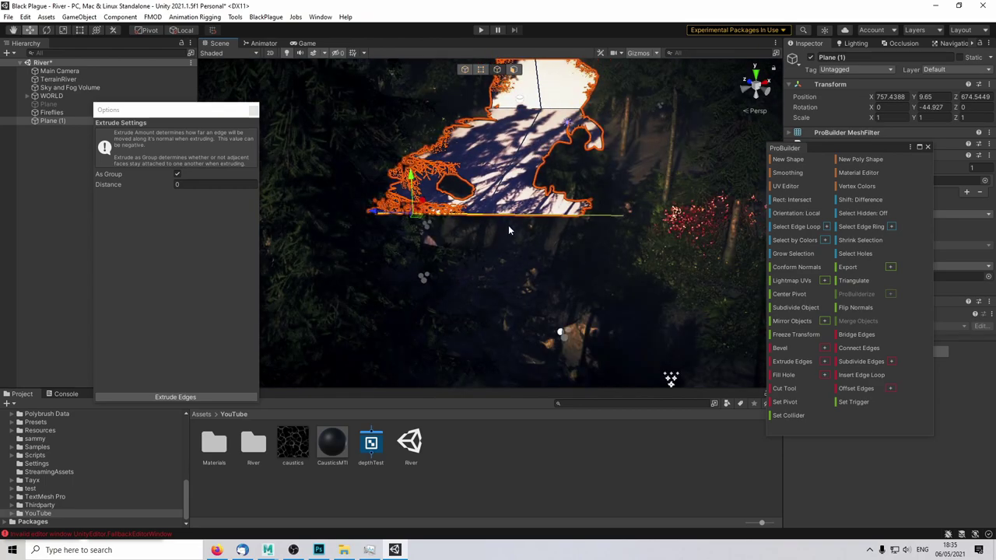
pyautogui.press('e')
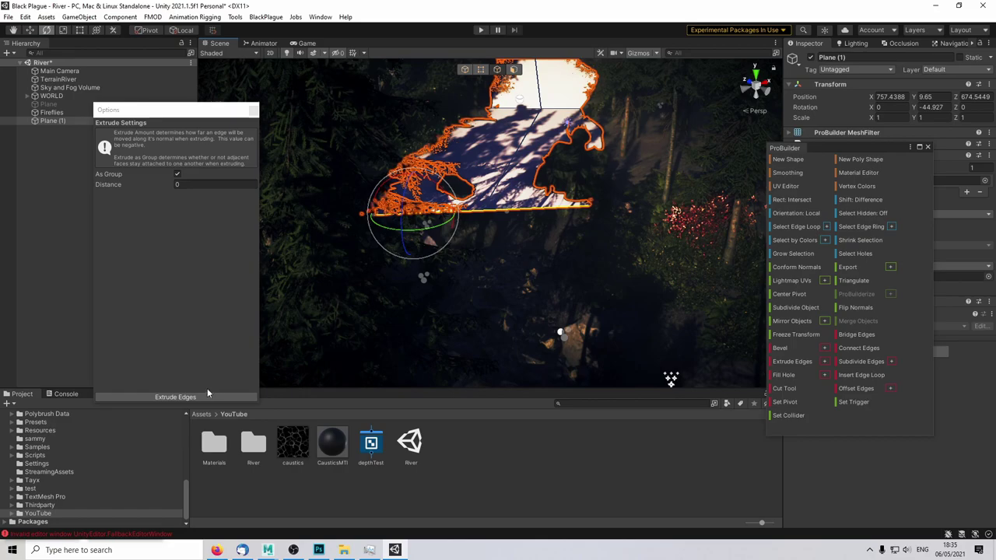
pyautogui.press('w')
pyautogui.keyDown('shift'); pyautogui.moveTo(421, 218); pyautogui.dragTo(455, 376); pyautogui.keyUp('shift')
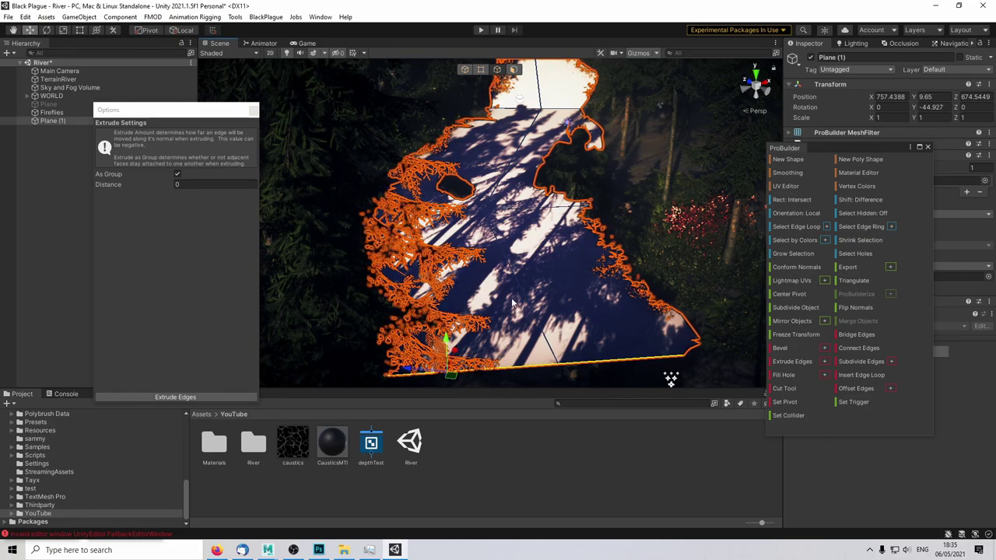
# Step: Extrude the end edges once more, taking the strip out of the forest to the bare ground beyond
pyautogui.press('f')
pyautogui.scroll(-3, 508, 272)
pyautogui.moveTo(508, 272); pyautogui.dragTo(485, 259, button='middle')
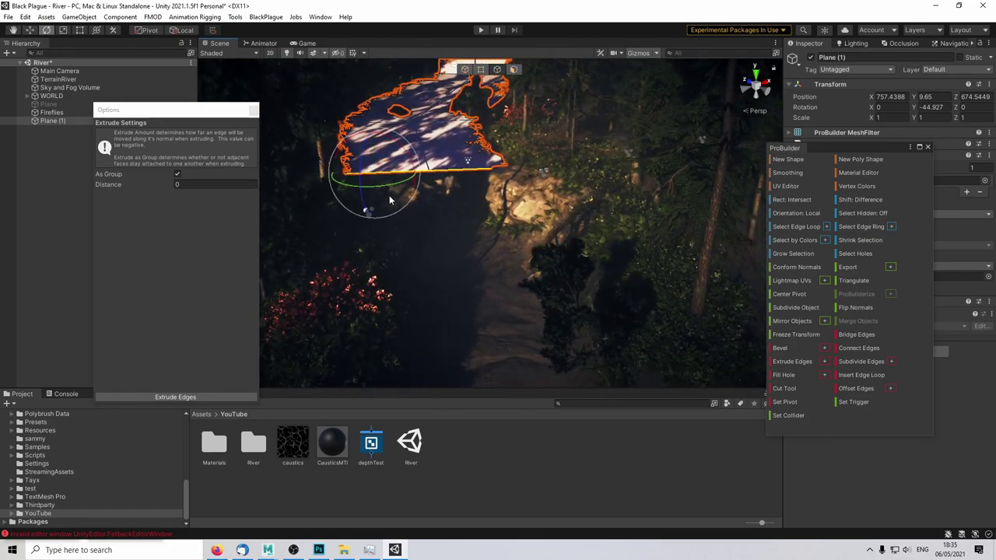
pyautogui.press('w')
pyautogui.keyDown('shift'); pyautogui.moveTo(374, 187); pyautogui.dragTo(443, 396); pyautogui.keyUp('shift')
pyautogui.moveTo(508, 344); pyautogui.dragTo(505, 315, button='middle')
pyautogui.scroll(-1, 505, 302)
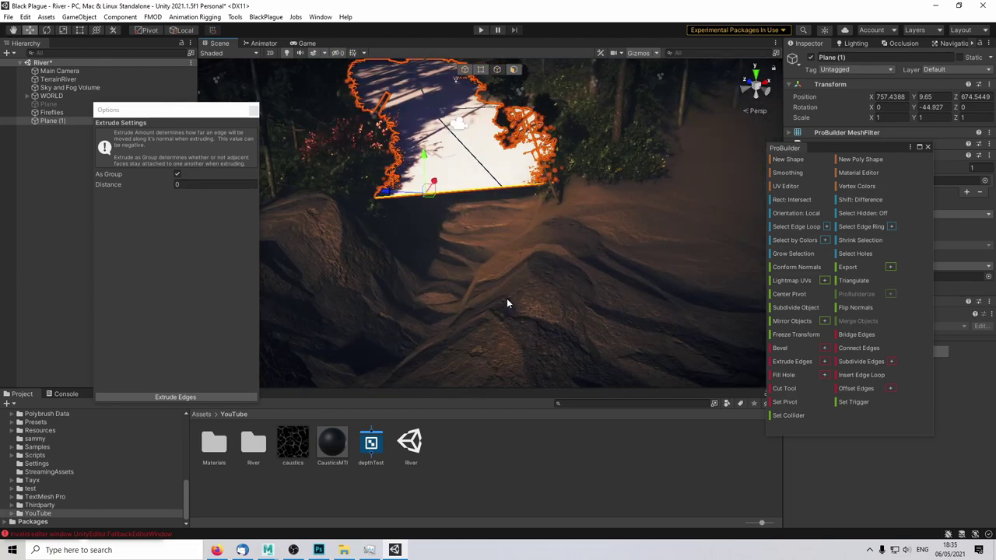
# Step: Rotate the strip's end edges straight across the riverbed and extrude one more widening segment over the bare ground
pyautogui.press('e')
pyautogui.moveTo(452, 205); pyautogui.dragTo(406, 198)
pyautogui.press('w')
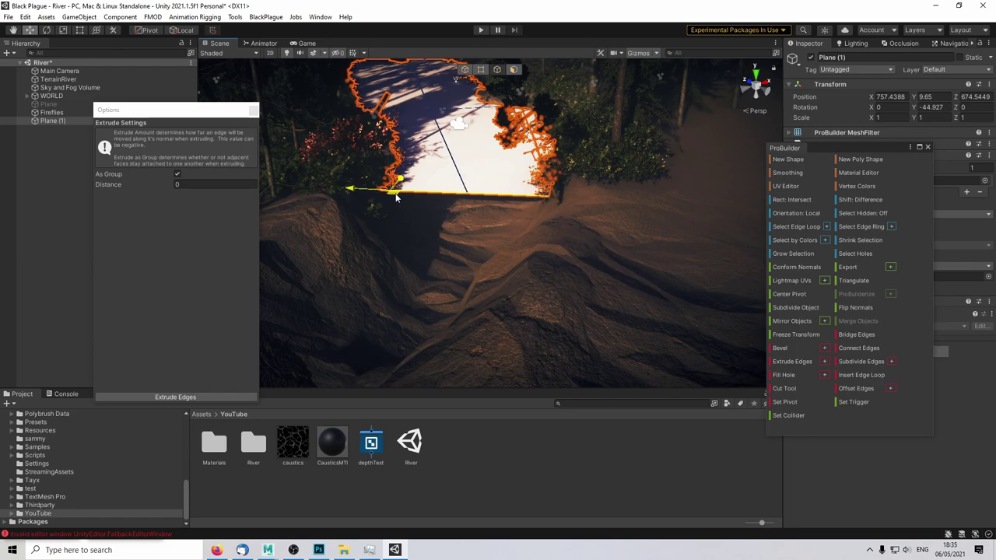
pyautogui.click(244, 379)
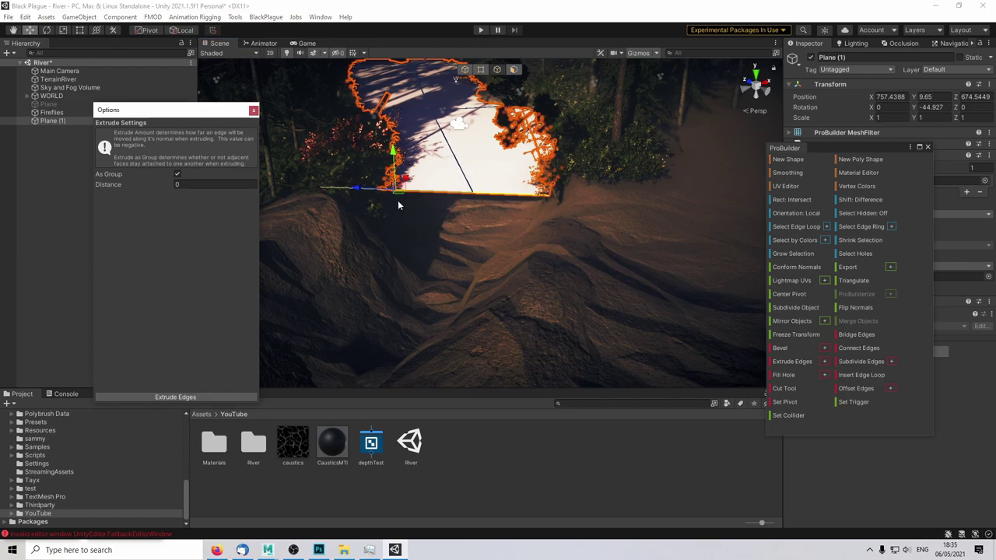
pyautogui.moveTo(399, 194); pyautogui.dragTo(276, 324)
pyautogui.moveTo(282, 317); pyautogui.dragTo(416, 295, button='middle')
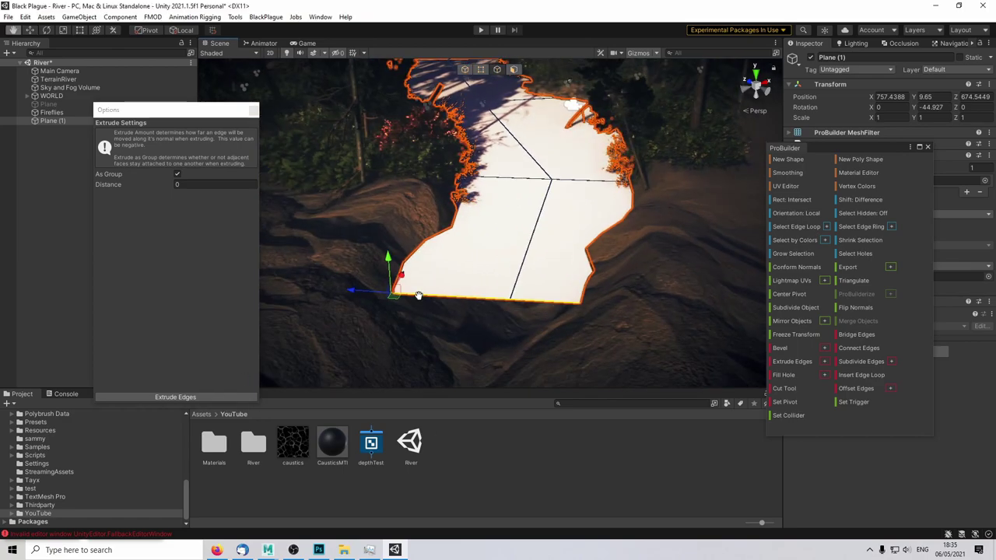
pyautogui.moveTo(395, 296); pyautogui.dragTo(380, 300)
# Step: Select the pair of cross edges at the bend inside the forest and shift them slightly sideways to follow the riverbed
pyautogui.moveTo(534, 94); pyautogui.dragTo(511, 243, button='middle')
pyautogui.scroll(3, 516, 231)
pyautogui.scroll(2, 467, 240)
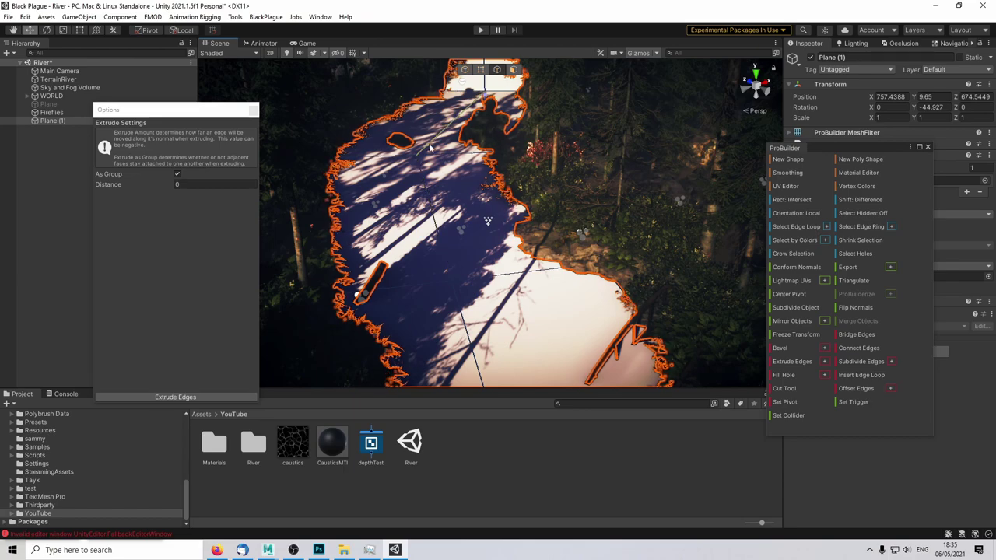
pyautogui.scroll(-3, 490, 273)
pyautogui.moveTo(504, 343); pyautogui.dragTo(494, 277, button='middle')
pyautogui.scroll(3, 494, 277)
pyautogui.click(464, 184)
pyautogui.keyDown('shift'); pyautogui.click(391, 193); pyautogui.keyUp('shift')
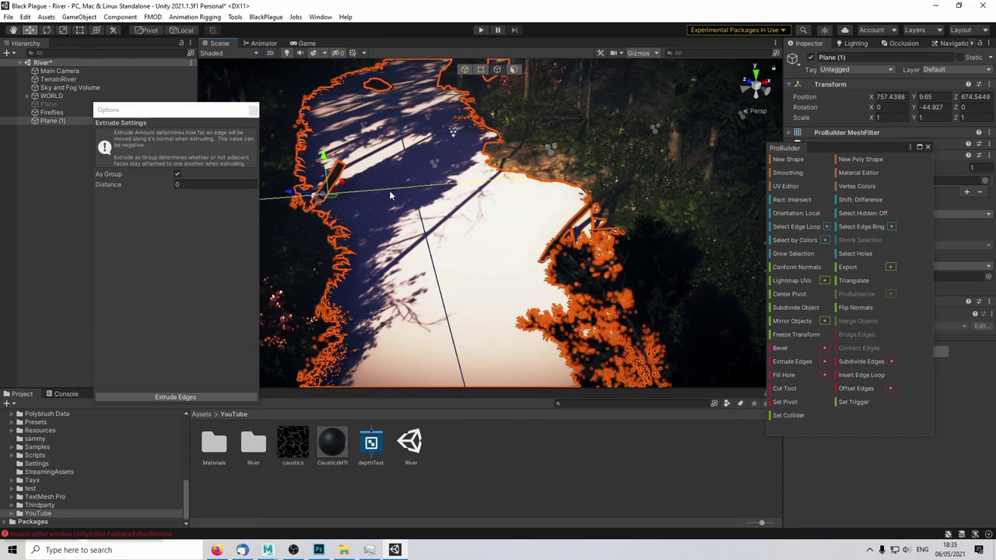
pyautogui.moveTo(332, 196); pyautogui.dragTo(354, 195)
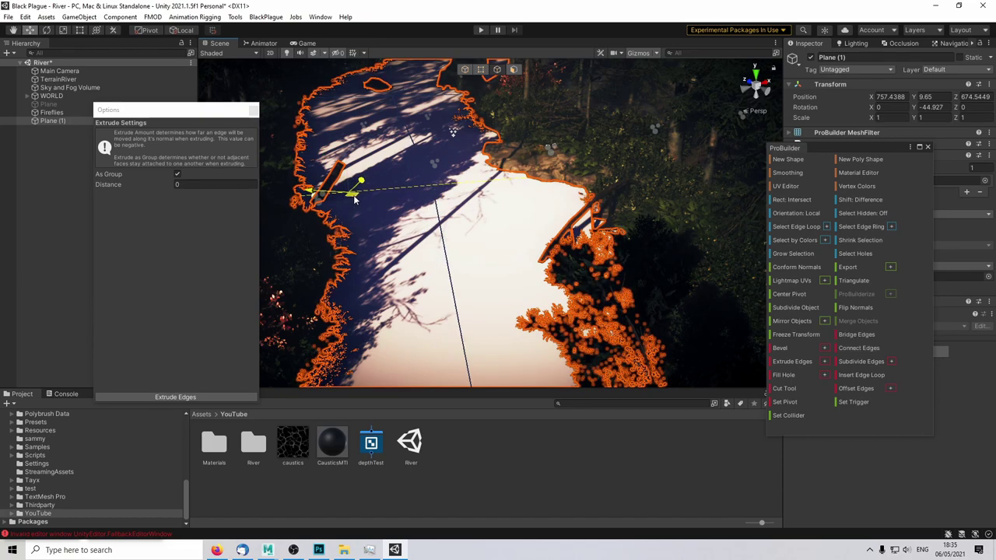
pyautogui.keyDown('shift'); pyautogui.click(357, 195); pyautogui.keyUp('shift')
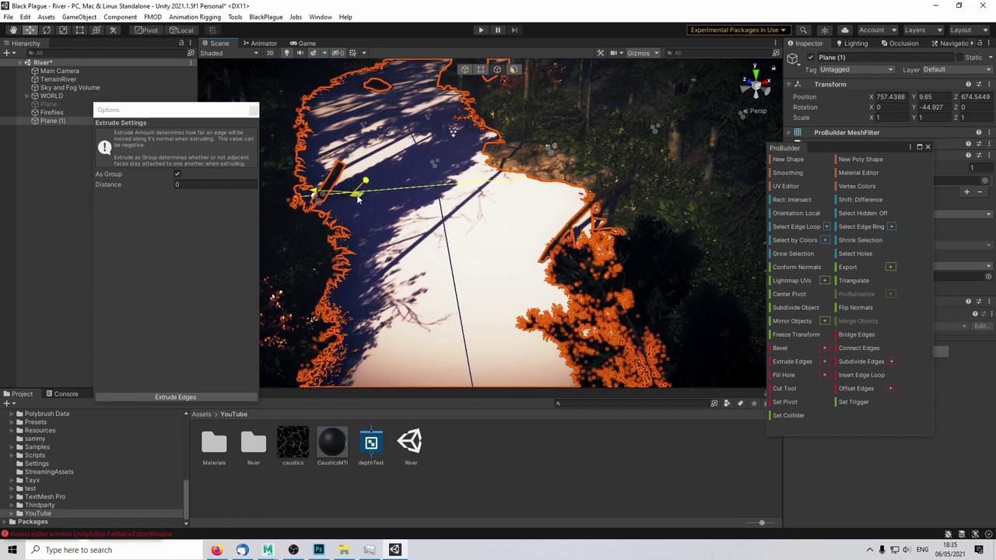
# Step: Bevel the cross edges at the bend near the round rock with a distance of 6, undoing the bevel made with 4
pyautogui.scroll(-2, 482, 266)
pyautogui.moveTo(482, 267); pyautogui.dragTo(498, 397, button='middle')
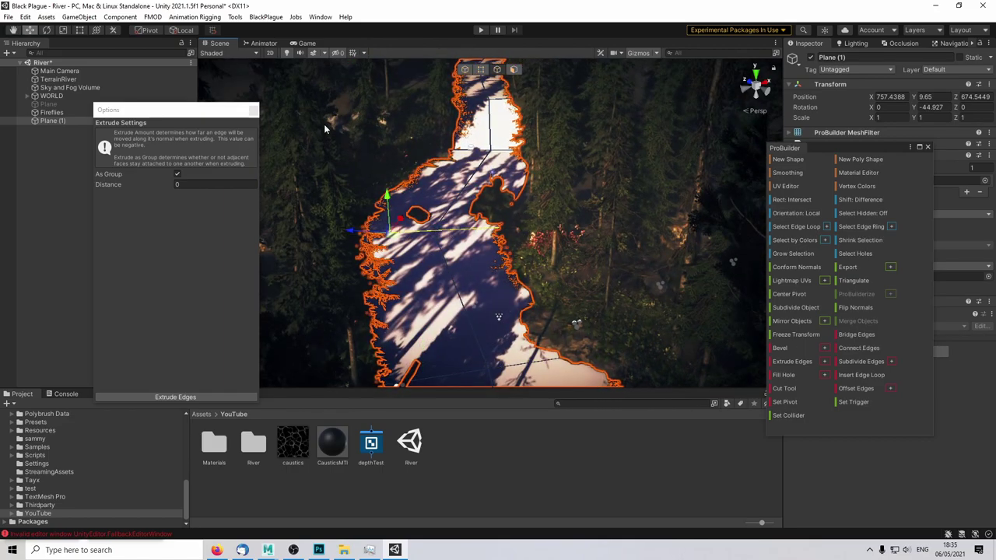
pyautogui.click(254, 110)
pyautogui.click(825, 349)
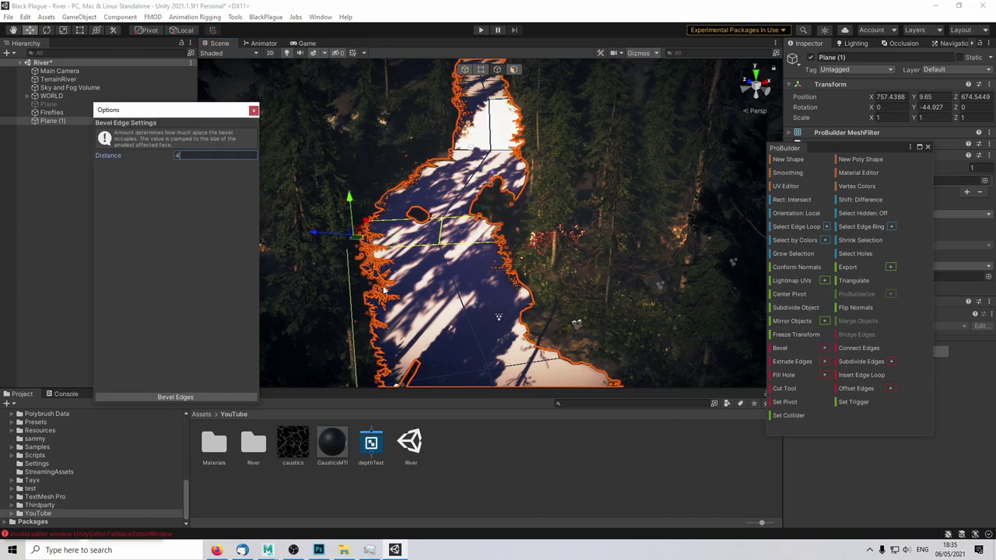
pyautogui.hotkey('ctrl', 'z')
pyautogui.write('6')
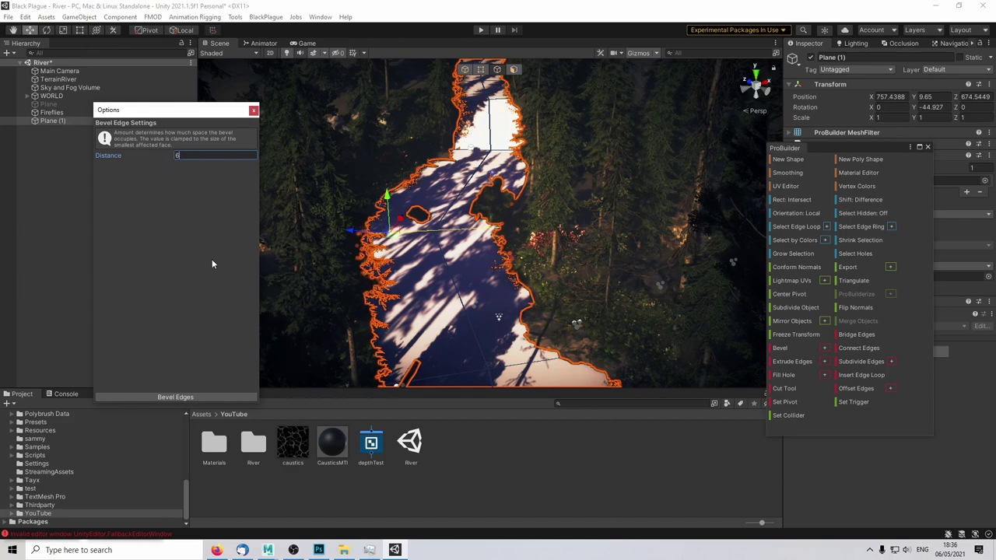
pyautogui.click(199, 396)
# Step: Insert an edge loop across the middle of the bevelled section and nudge it slightly sideways to round the bend
pyautogui.scroll(2, 457, 240)
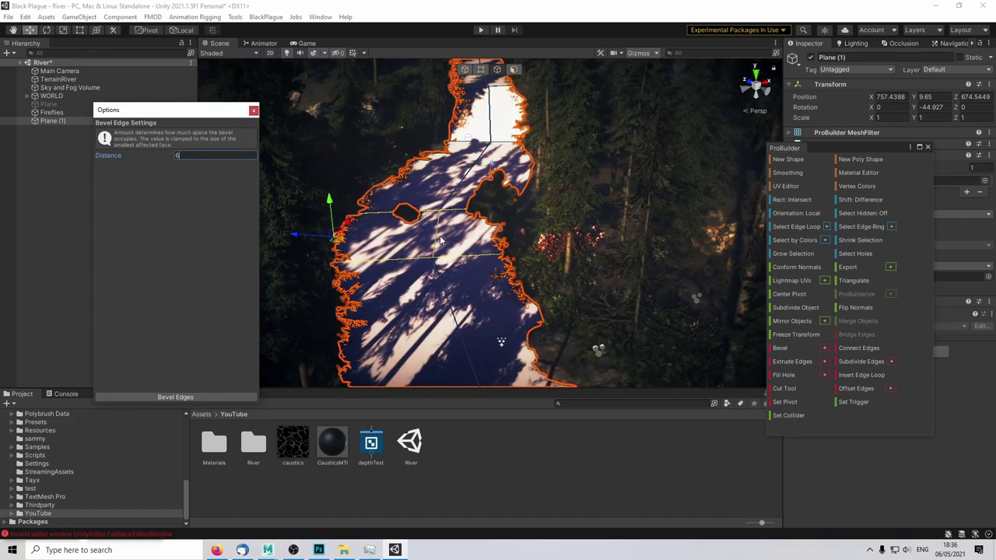
pyautogui.click(439, 236)
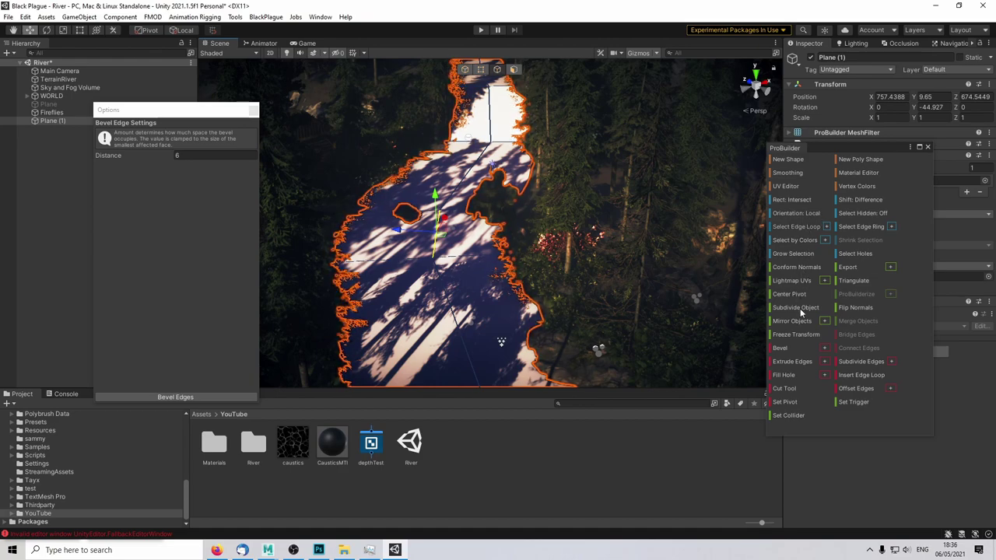
pyautogui.click(843, 379)
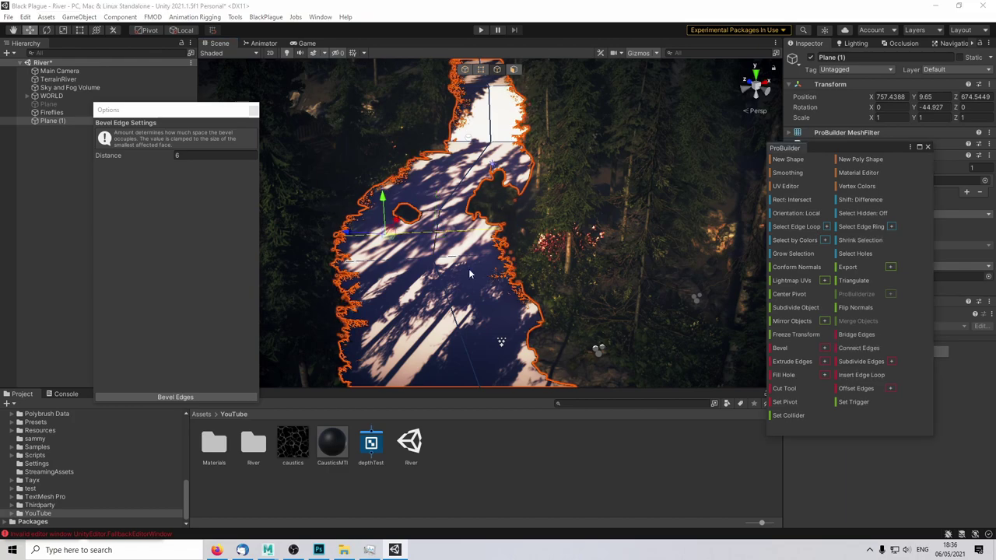
pyautogui.moveTo(387, 235); pyautogui.dragTo(389, 237)
# Step: Bevel the cross edges at the next bend, by the fallen log, with distance 6 and add a slightly shifted edge loop inside
pyautogui.moveTo(464, 367); pyautogui.dragTo(465, 241, button='middle')
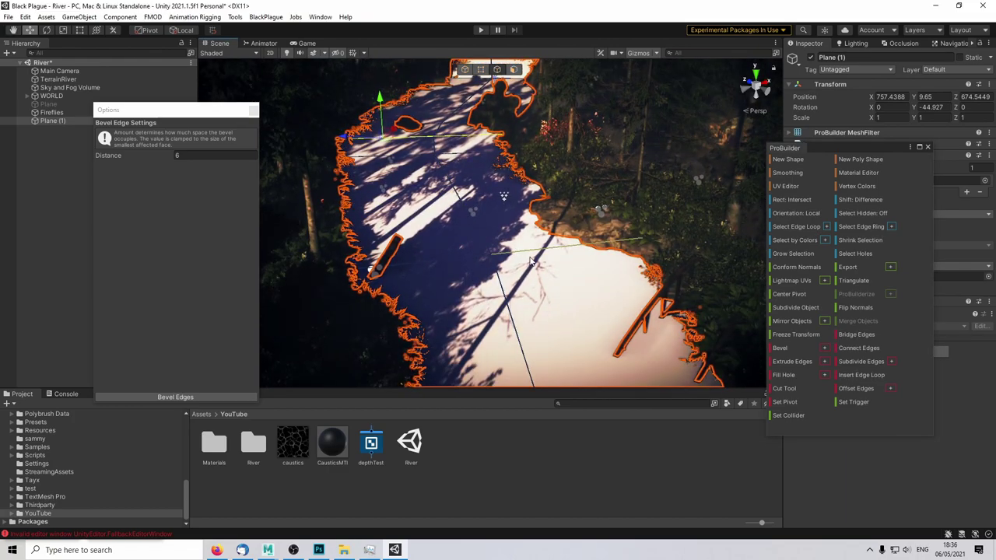
pyautogui.click(499, 252)
pyautogui.keyDown('shift'); pyautogui.click(465, 255); pyautogui.keyUp('shift')
pyautogui.click(195, 398)
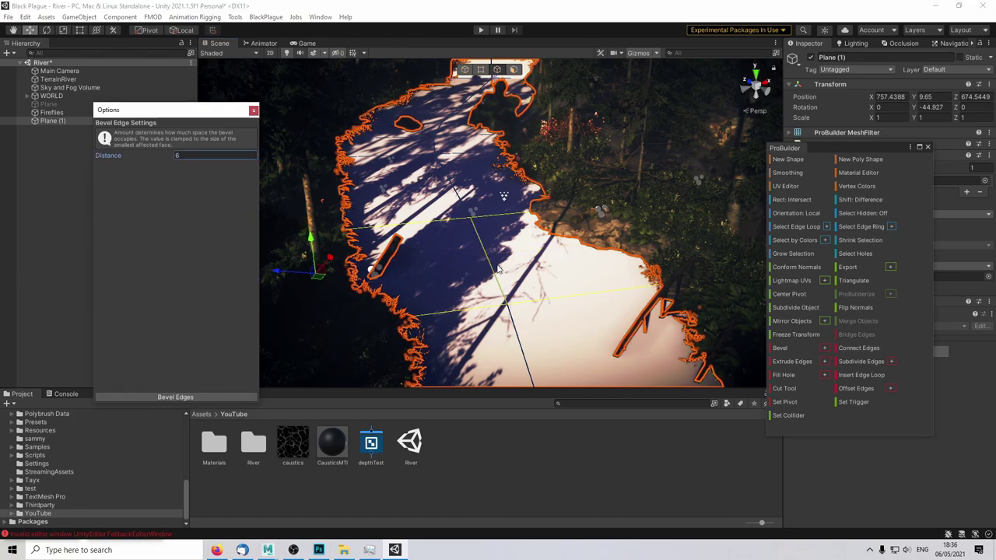
pyautogui.click(504, 307)
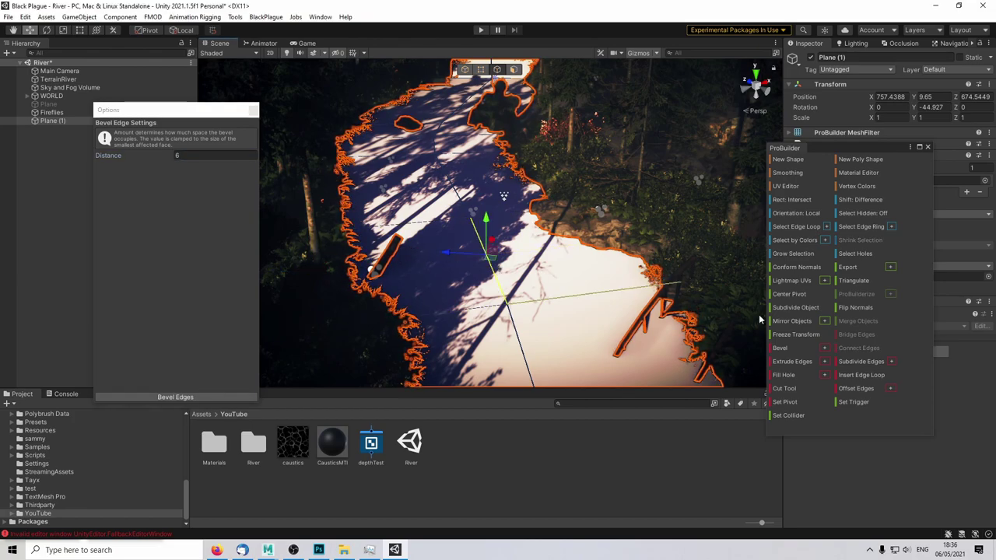
pyautogui.click(862, 373)
pyautogui.moveTo(407, 268); pyautogui.dragTo(412, 272)
# Step: Bevel the cross edges at the bend nearest the forest's edge with distance 6 and insert a slightly offset middle edge loop
pyautogui.press('s')
pyautogui.moveTo(524, 302); pyautogui.dragTo(570, 294, button='right')
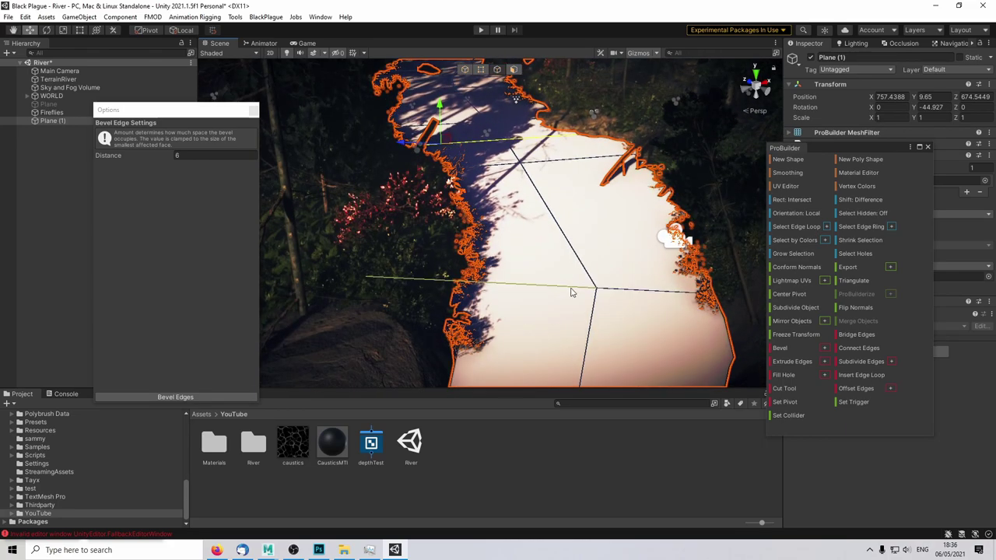
pyautogui.click(195, 398)
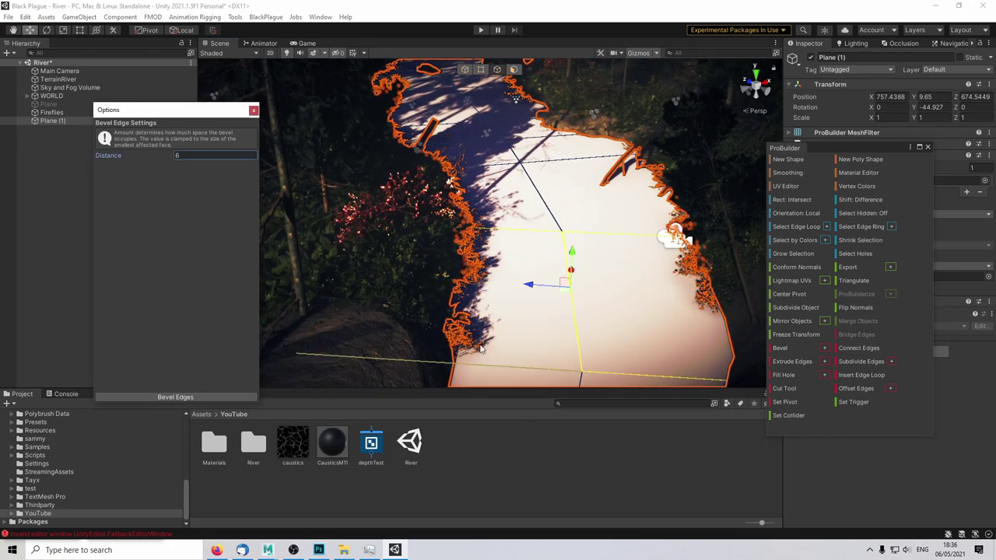
pyautogui.click(583, 328)
pyautogui.click(855, 376)
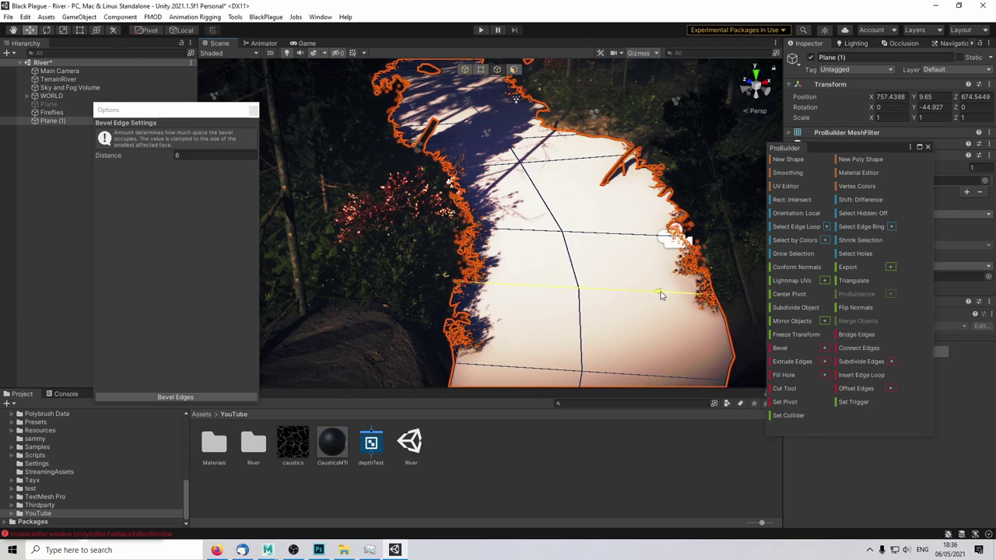
pyautogui.scroll(-3, 591, 316)
pyautogui.scroll(3, 568, 297)
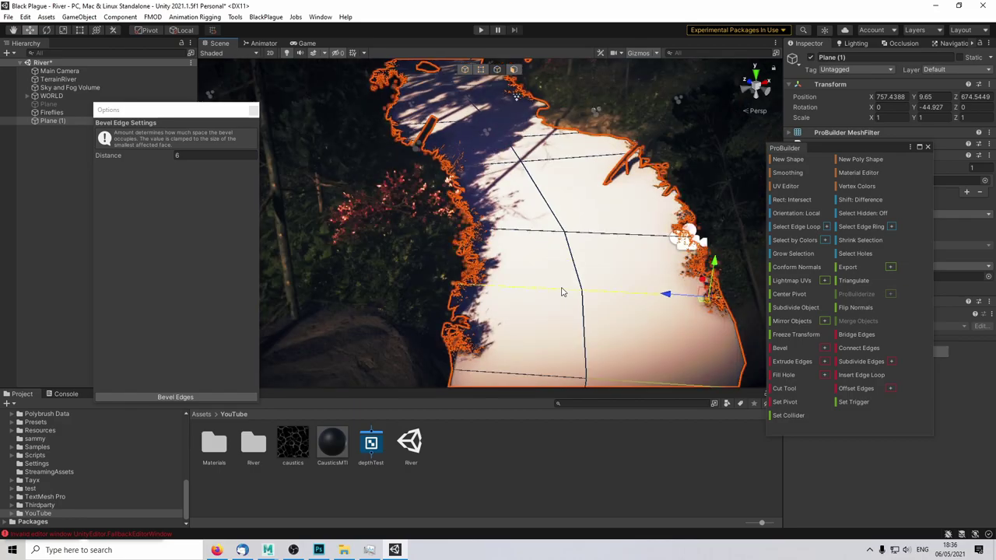
# Step: Bevel the cross edges at the wide end of the bright upstream segment with a distance of 1, and clear the selection
pyautogui.scroll(-8, 482, 234)
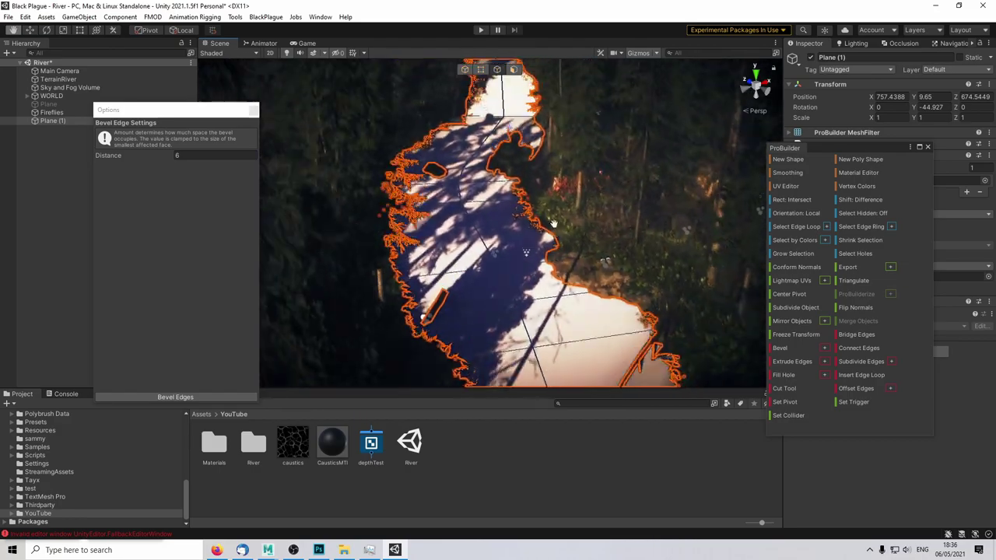
pyautogui.scroll(6, 465, 233)
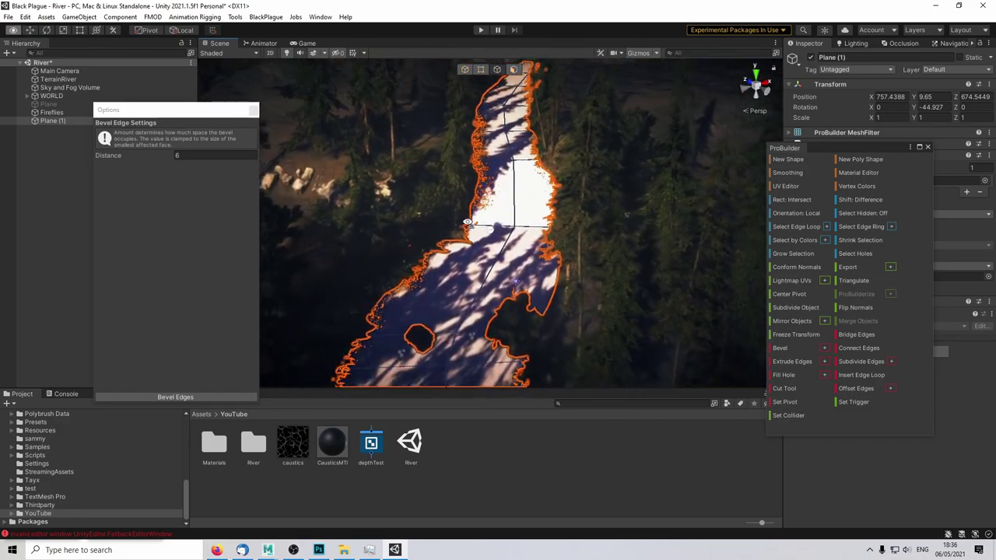
pyautogui.press('w')
pyautogui.moveTo(474, 222); pyautogui.dragTo(476, 215, button='right')
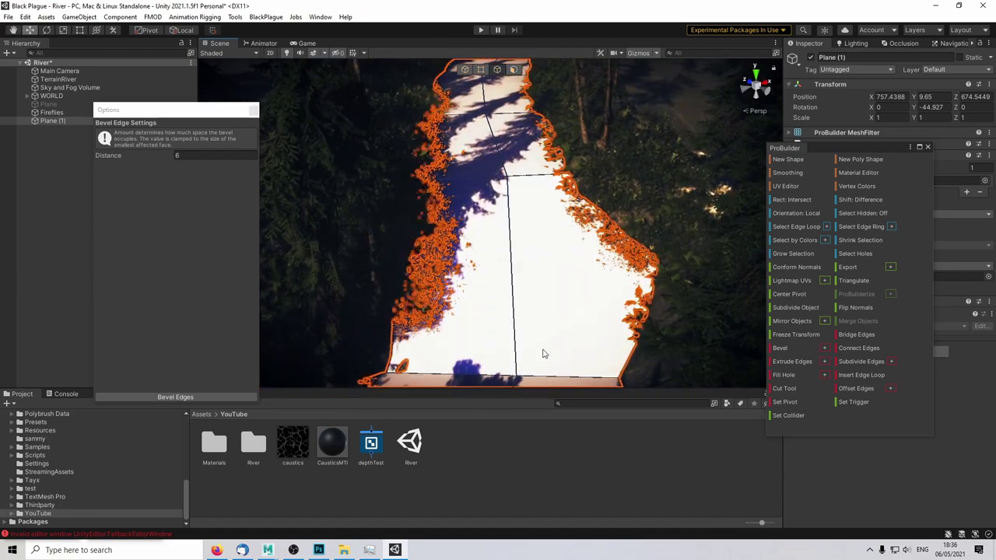
pyautogui.moveTo(553, 334); pyautogui.dragTo(574, 273, button='middle')
pyautogui.click(563, 295)
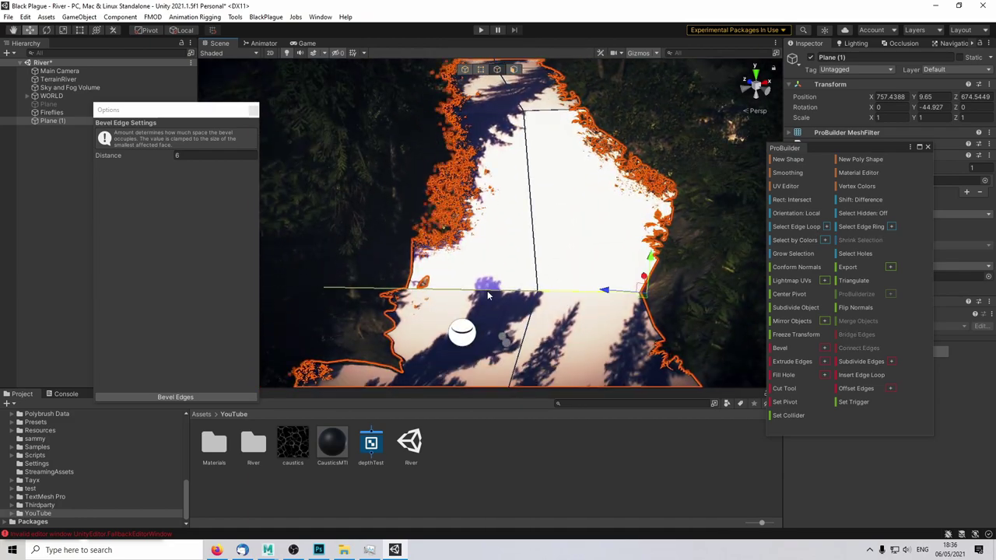
pyautogui.keyDown('shift'); pyautogui.click(483, 290); pyautogui.keyUp('shift')
pyautogui.click(177, 157)
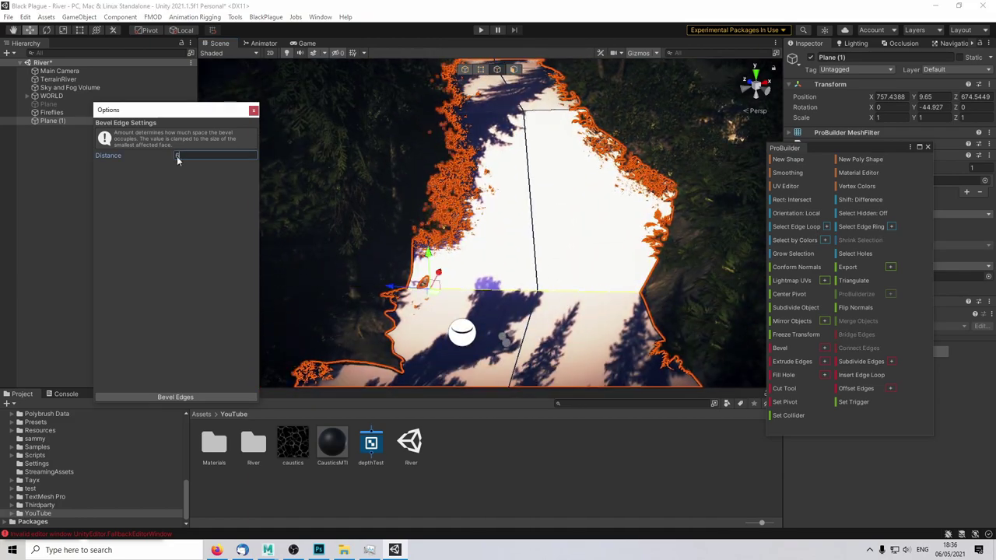
pyautogui.click(174, 398)
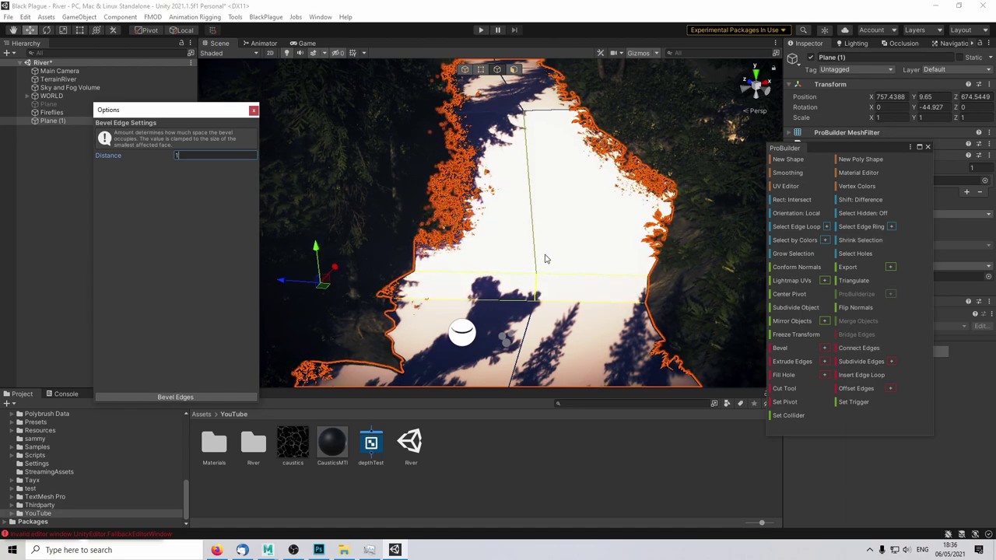
pyautogui.click(480, 119)
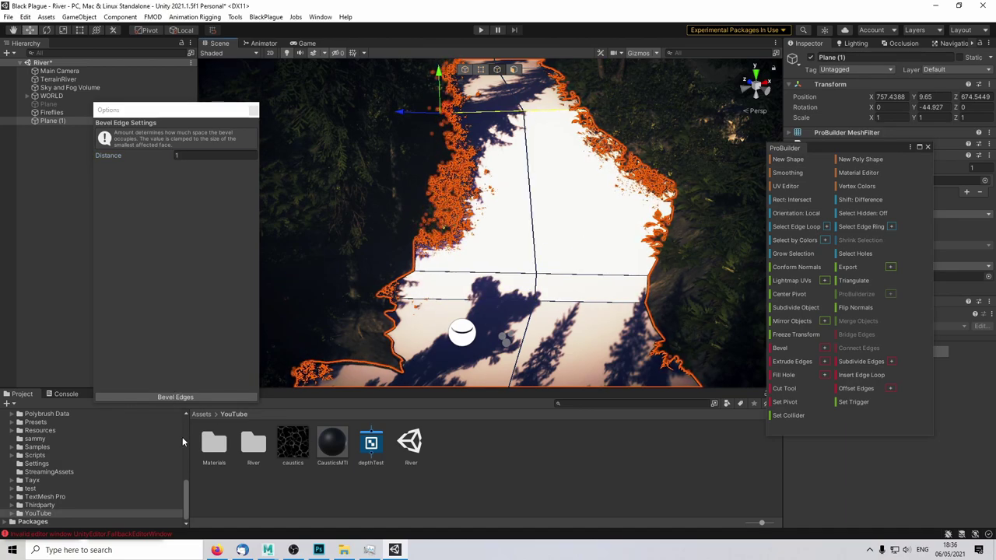
pyautogui.click(567, 449)
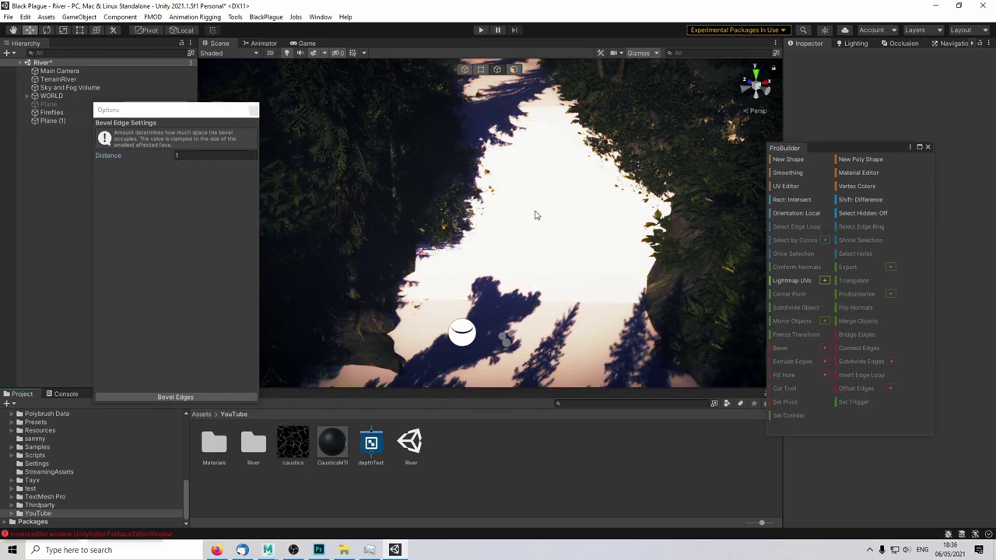
# Step: Reselect the river strip in the scene and close the bevel options
pyautogui.scroll(-6, 529, 221)
pyautogui.moveTo(527, 222); pyautogui.dragTo(498, 222, button='right')
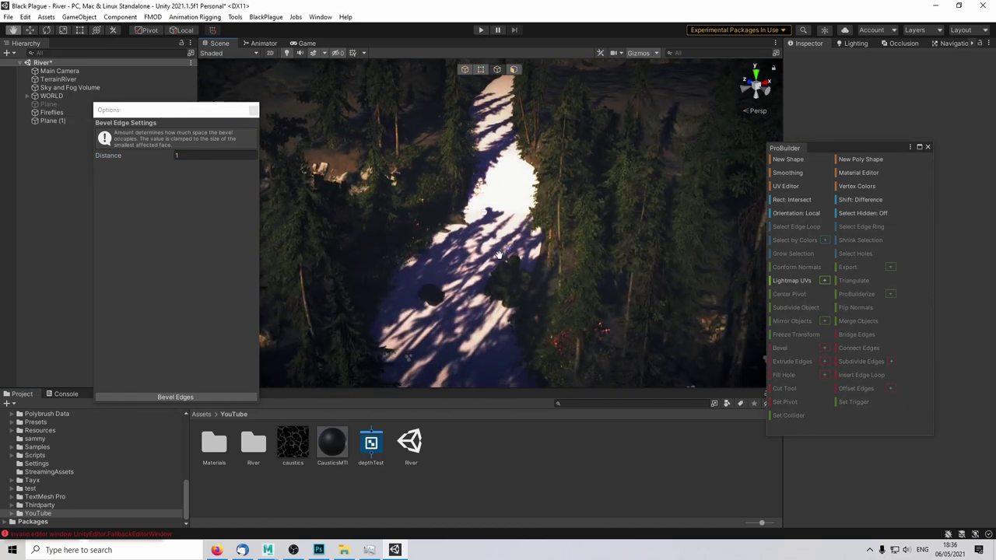
pyautogui.moveTo(497, 221); pyautogui.dragTo(469, 176, button='middle')
pyautogui.click(490, 242)
pyautogui.scroll(-3, 490, 242)
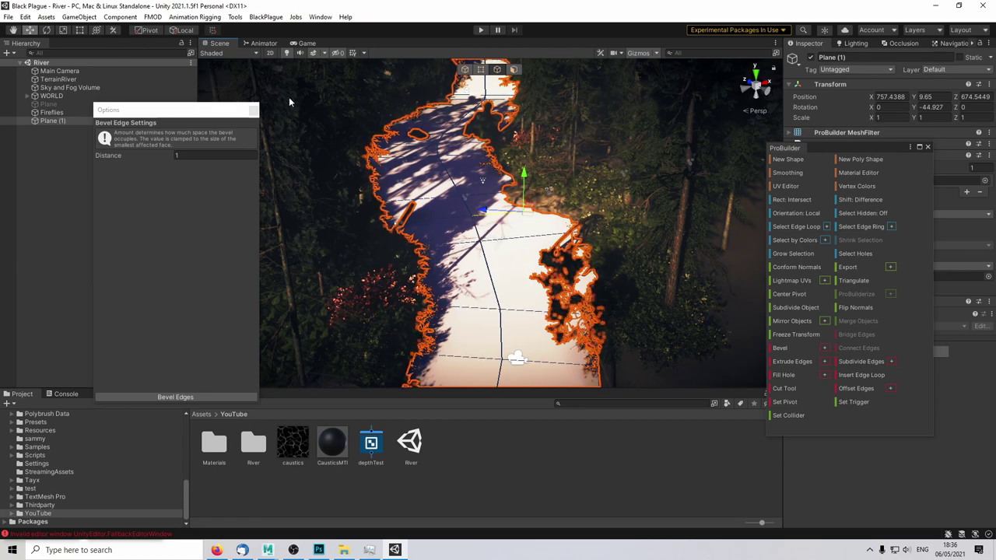
pyautogui.click(255, 112)
pyautogui.moveTo(566, 264); pyautogui.dragTo(577, 239, button='right')
pyautogui.moveTo(577, 240)
pyautogui.mouseDown(button='middle')
pyautogui.moveTo(578, 228)
pyautogui.moveTo(569, 251)
pyautogui.mouseUp(button='middle')
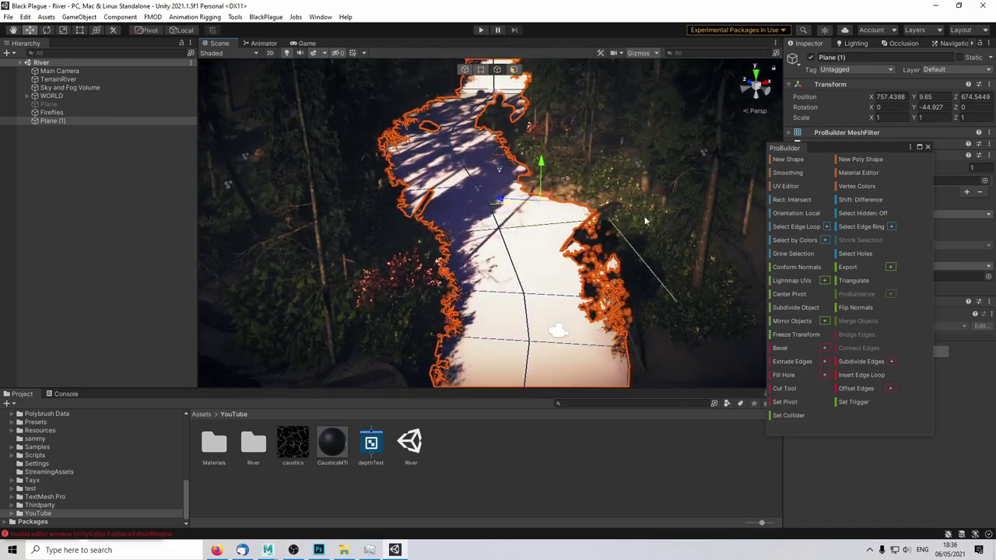
# Step: Open the UV Editor and examine the river strip's UV layout along its whole length
pyautogui.click(794, 185)
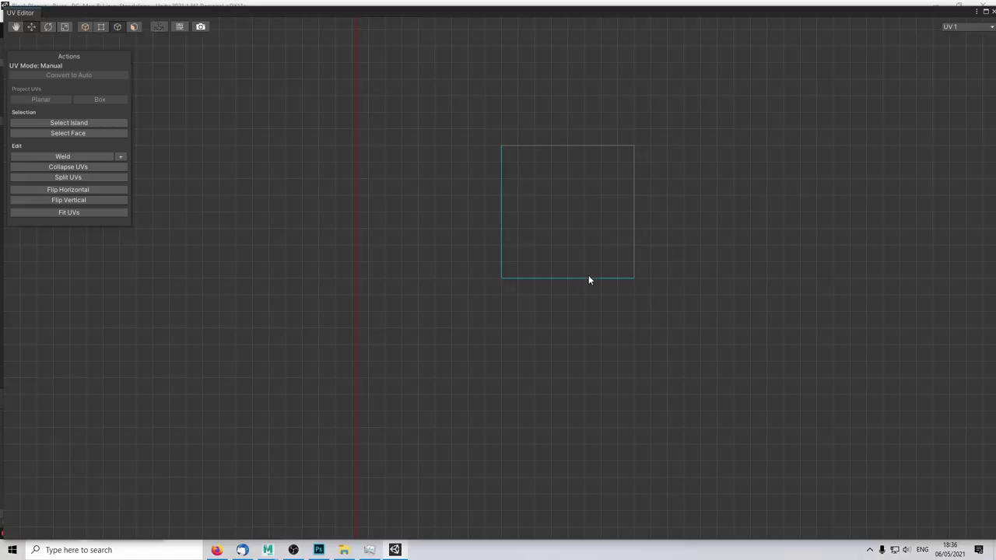
pyautogui.scroll(-15, 591, 275)
pyautogui.scroll(4, 362, 234)
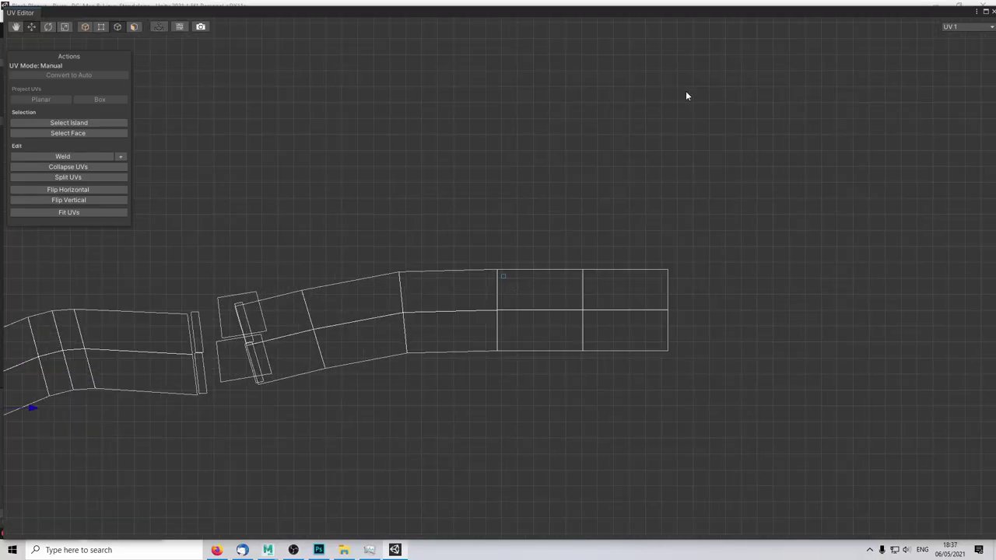
# Step: Close the UV Editor, select all faces of the river strip and reopen the UV Editor
pyautogui.click(991, 13)
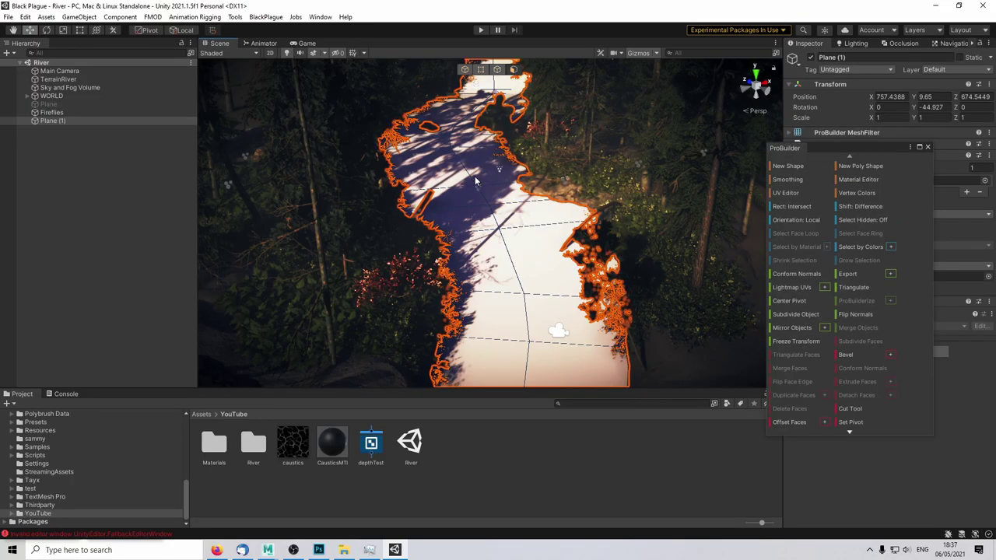
pyautogui.hotkey('ctrl', 'a')
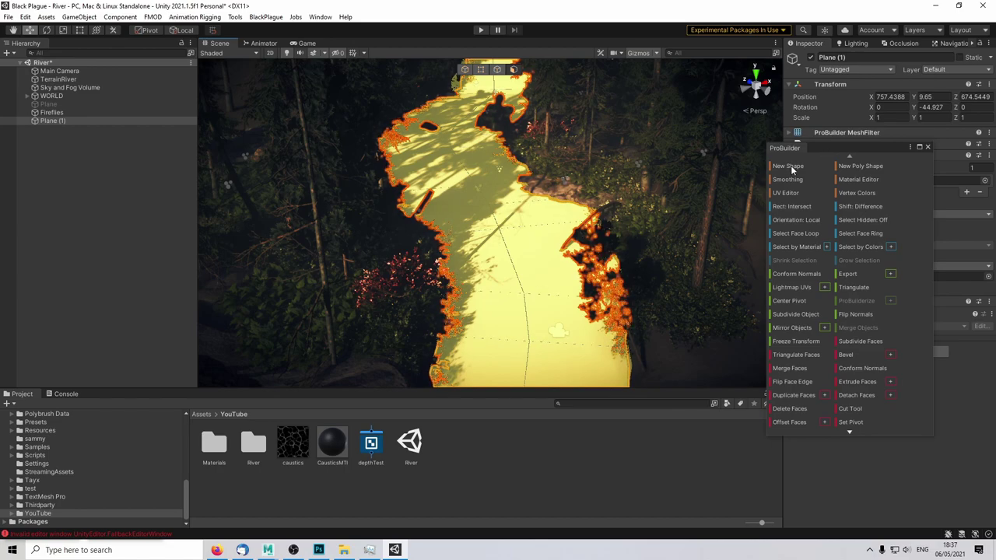
pyautogui.click(786, 193)
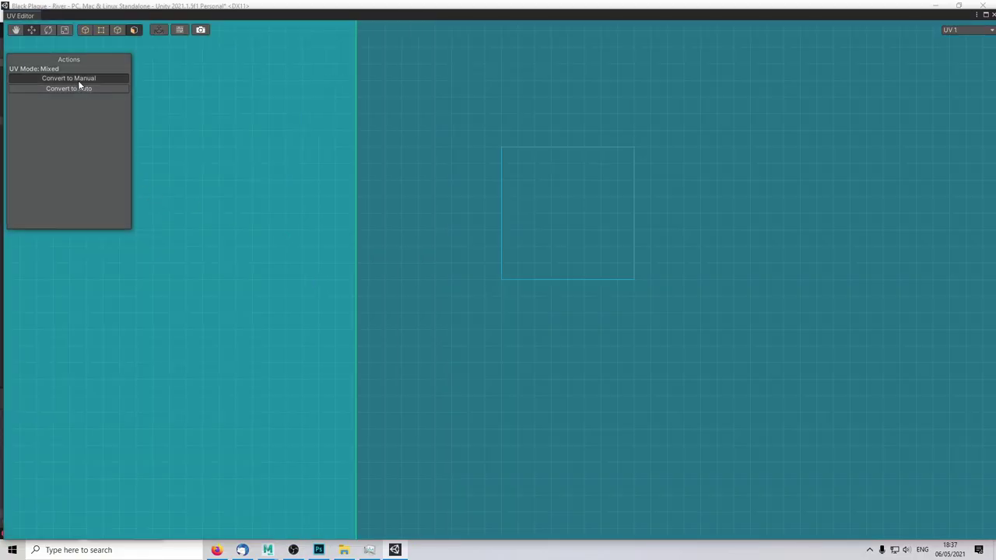
# Step: Convert the river strip's UVs to manual, project them as Planar and fit them to the UV square
pyautogui.click(78, 81)
pyautogui.click(56, 102)
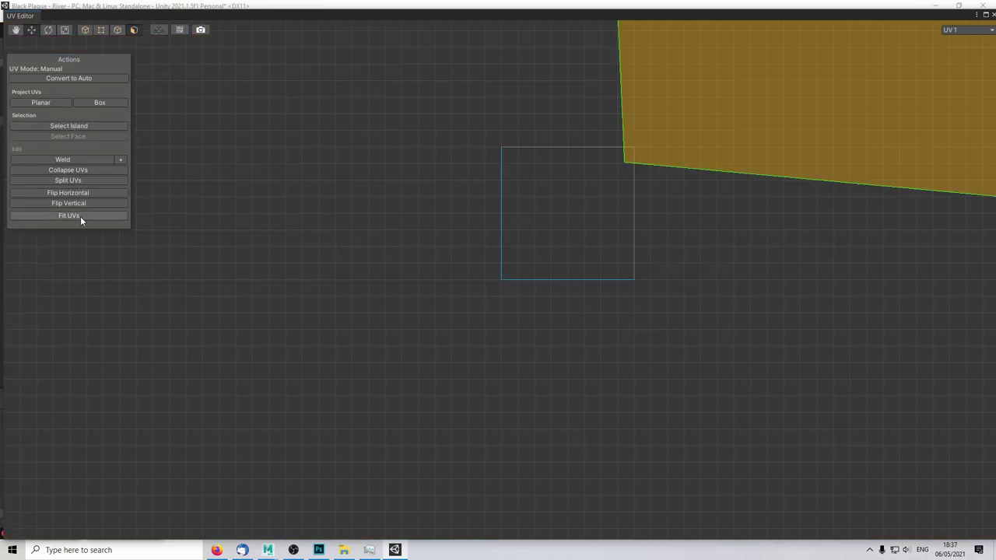
pyautogui.click(80, 216)
pyautogui.scroll(5, 623, 288)
pyautogui.scroll(6, 625, 287)
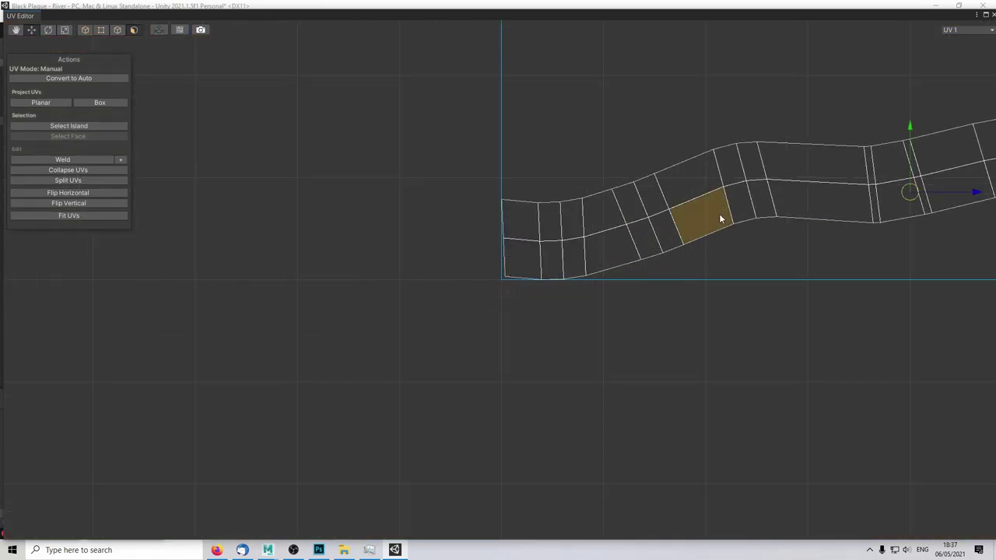
pyautogui.moveTo(760, 202); pyautogui.dragTo(442, 306, button='middle')
pyautogui.scroll(-5, 692, 304)
pyautogui.scroll(4, 733, 280)
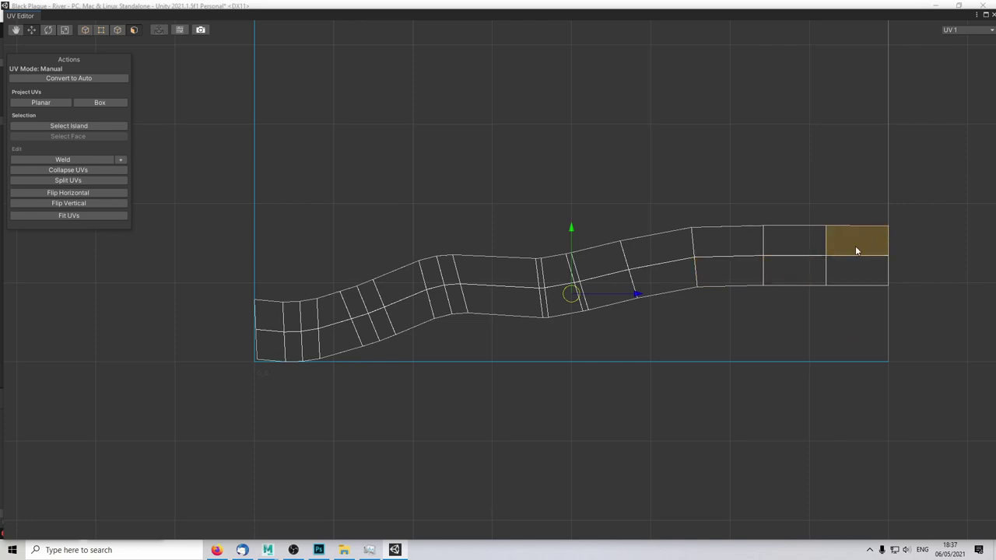
pyautogui.click(856, 211)
pyautogui.moveTo(243, 269); pyautogui.dragTo(343, 438)
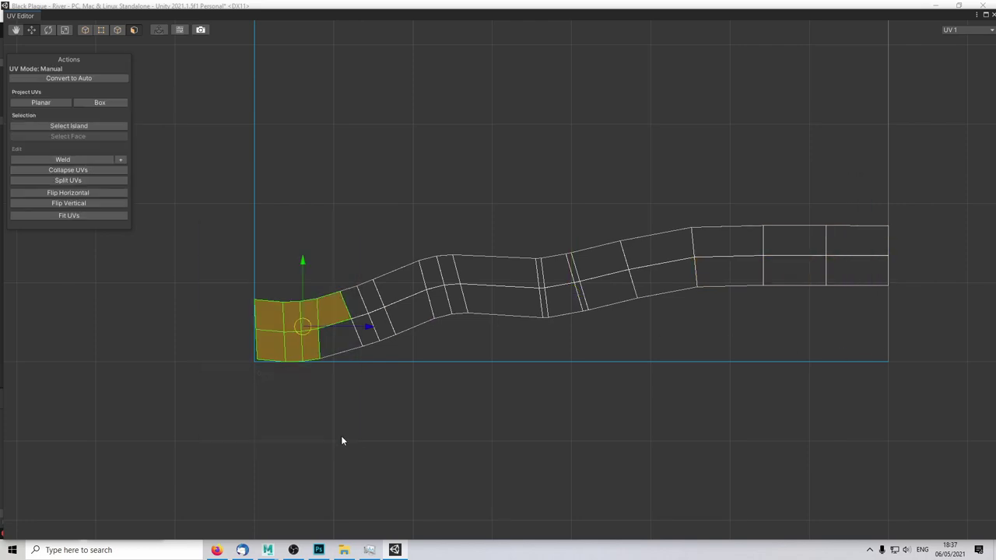
pyautogui.click(454, 446)
# Step: In vertex mode, rotate the cross row where the straight right-hand section starts to bend upright and move it level with that section
pyautogui.scroll(2, 770, 337)
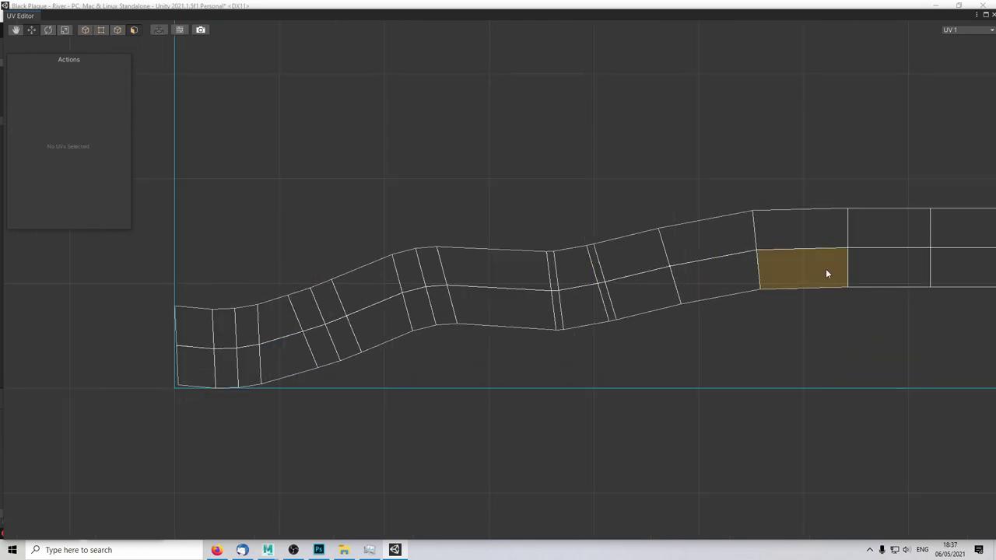
pyautogui.moveTo(825, 268); pyautogui.dragTo(632, 350, button='middle')
pyautogui.scroll(4, 646, 311)
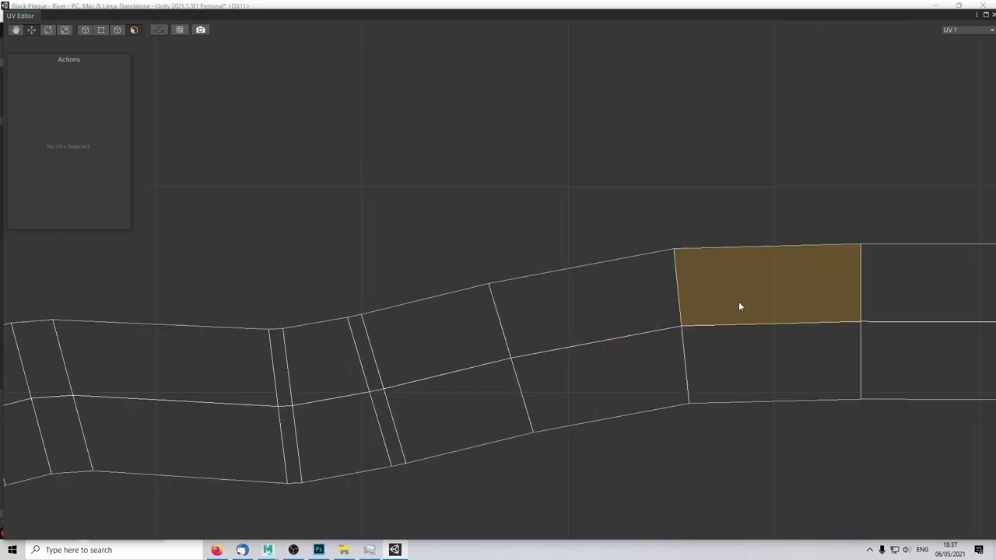
pyautogui.moveTo(740, 304); pyautogui.dragTo(609, 297, button='middle')
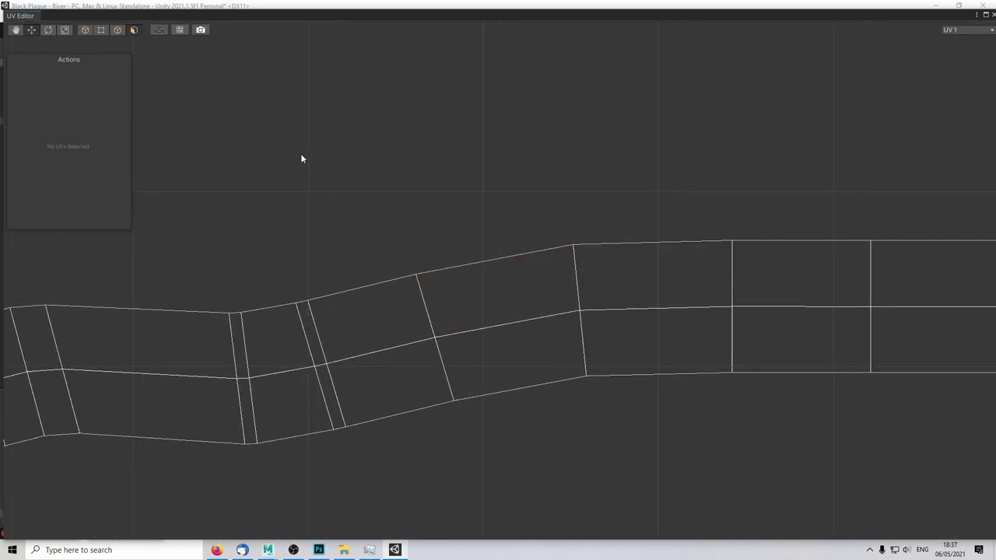
pyautogui.click(101, 29)
pyautogui.moveTo(536, 190); pyautogui.dragTo(618, 401)
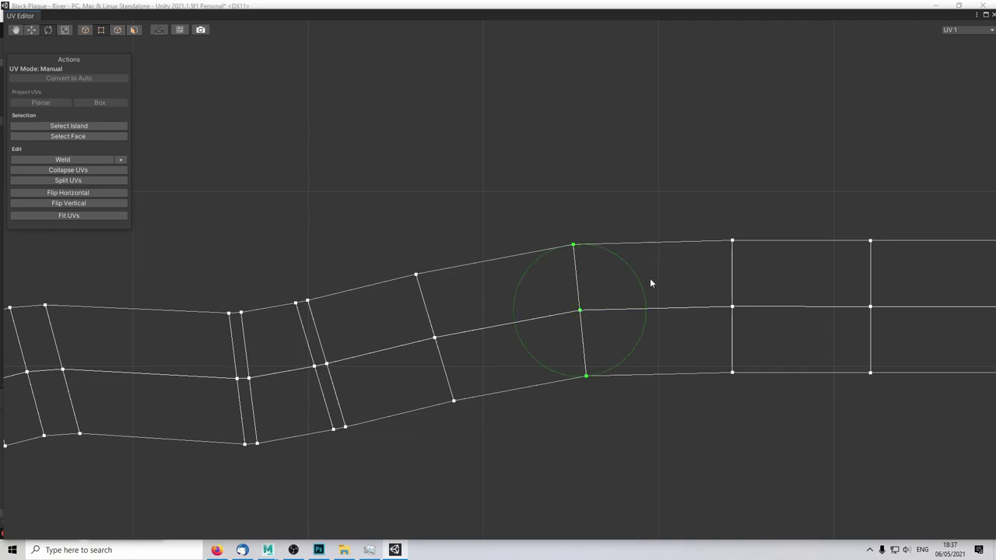
pyautogui.moveTo(643, 293); pyautogui.dragTo(645, 299)
pyautogui.press('w')
pyautogui.moveTo(580, 245); pyautogui.dragTo(579, 240)
# Step: Rotate the next cross rows upright up to the narrow pair at the following bend, and raise them level with the straightened section
pyautogui.moveTo(387, 240); pyautogui.dragTo(474, 414)
pyautogui.press('e')
pyautogui.moveTo(385, 324); pyautogui.dragTo(568, 280, button='middle')
pyautogui.moveTo(489, 308); pyautogui.dragTo(493, 320)
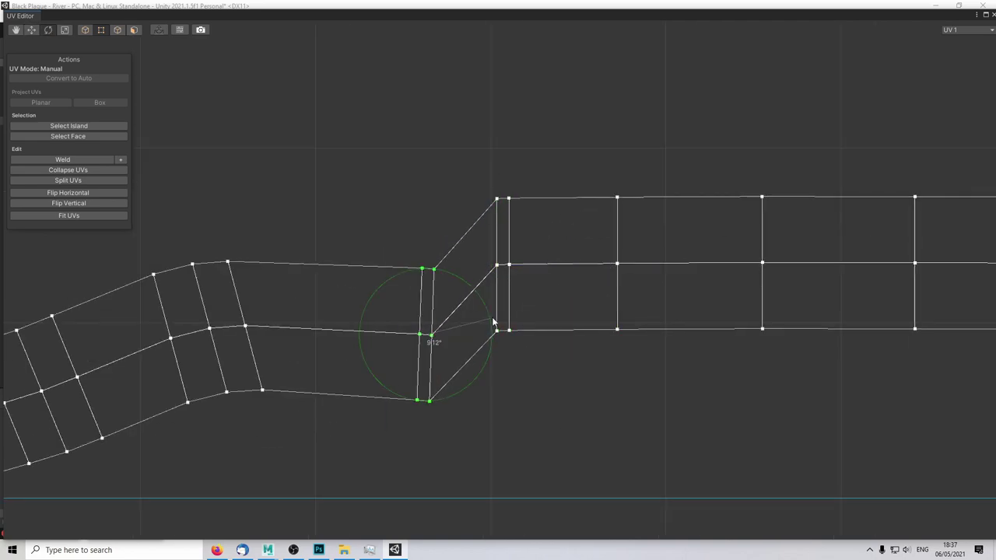
pyautogui.press('w')
pyautogui.moveTo(425, 268); pyautogui.dragTo(425, 199)
# Step: Straighten the UV cross rows of the two middle bends by rotating them upright and aligning them with the straightened section
pyautogui.moveTo(420, 311); pyautogui.dragTo(529, 302, button='middle')
pyautogui.moveTo(484, 167); pyautogui.dragTo(532, 346)
pyautogui.moveTo(363, 248); pyautogui.dragTo(364, 207)
pyautogui.moveTo(365, 299); pyautogui.dragTo(366, 315)
pyautogui.moveTo(311, 311); pyautogui.dragTo(485, 311, button='middle')
pyautogui.moveTo(389, 367); pyautogui.dragTo(390, 393)
pyautogui.press('w')
pyautogui.moveTo(324, 315); pyautogui.dragTo(325, 189)
pyautogui.moveTo(241, 326); pyautogui.dragTo(54, 506)
pyautogui.moveTo(146, 355); pyautogui.dragTo(145, 194)
# Step: Straighten the remaining UV cross rows near the UV square's left edge, aligning them with the rest of the strip, and clear the selection
pyautogui.scroll(3, 197, 197)
pyautogui.moveTo(197, 202); pyautogui.dragTo(449, 216, button='middle')
pyautogui.moveTo(444, 171); pyautogui.dragTo(513, 424)
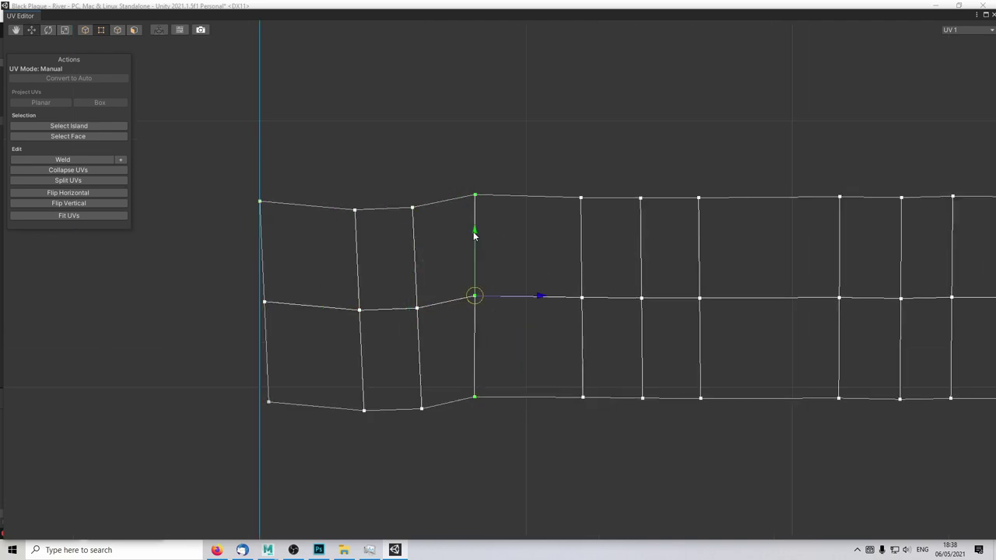
pyautogui.moveTo(335, 175); pyautogui.dragTo(447, 436)
pyautogui.moveTo(442, 274); pyautogui.dragTo(444, 278)
pyautogui.moveTo(388, 244); pyautogui.dragTo(387, 231)
pyautogui.moveTo(228, 159); pyautogui.dragTo(292, 439)
pyautogui.click(642, 436)
# Step: Examine the straightened UV strip along its whole length and close the UV Editor
pyautogui.scroll(-5, 642, 436)
pyautogui.scroll(-3, 642, 458)
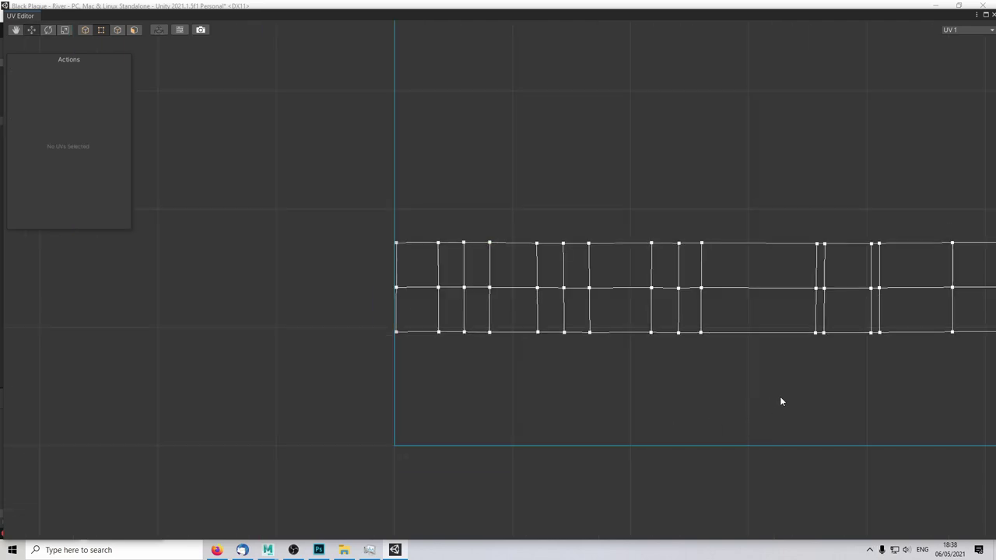
pyautogui.moveTo(791, 383); pyautogui.dragTo(567, 405, button='middle')
pyautogui.scroll(-3, 560, 395)
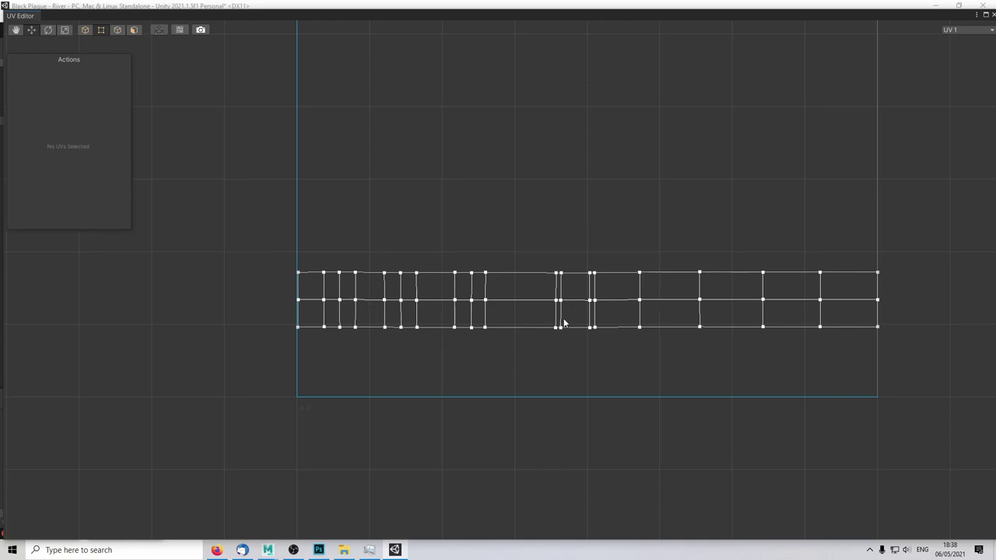
pyautogui.scroll(2, 579, 296)
pyautogui.scroll(-2, 650, 247)
pyautogui.moveTo(651, 246); pyautogui.dragTo(571, 283, button='middle')
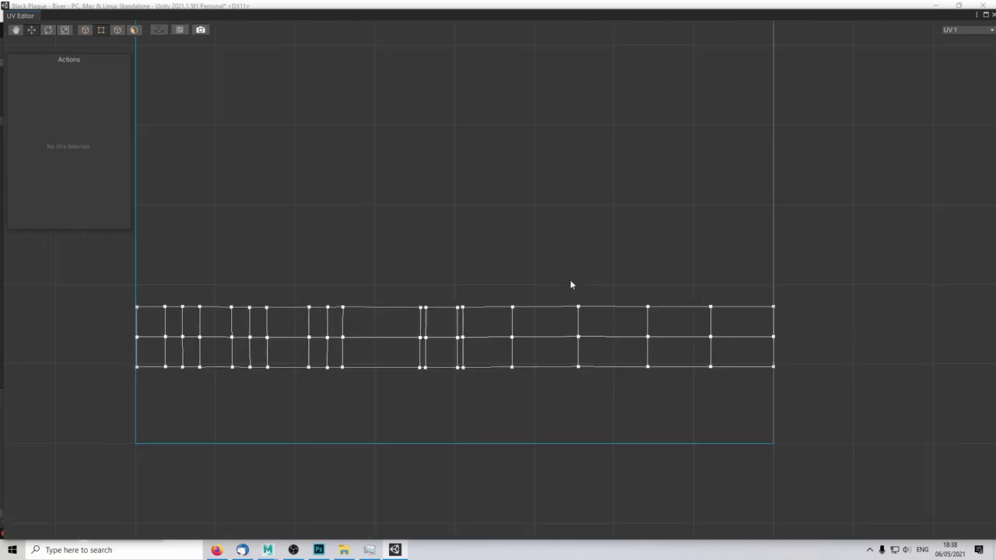
pyautogui.scroll(2, 571, 282)
pyautogui.scroll(1, 580, 289)
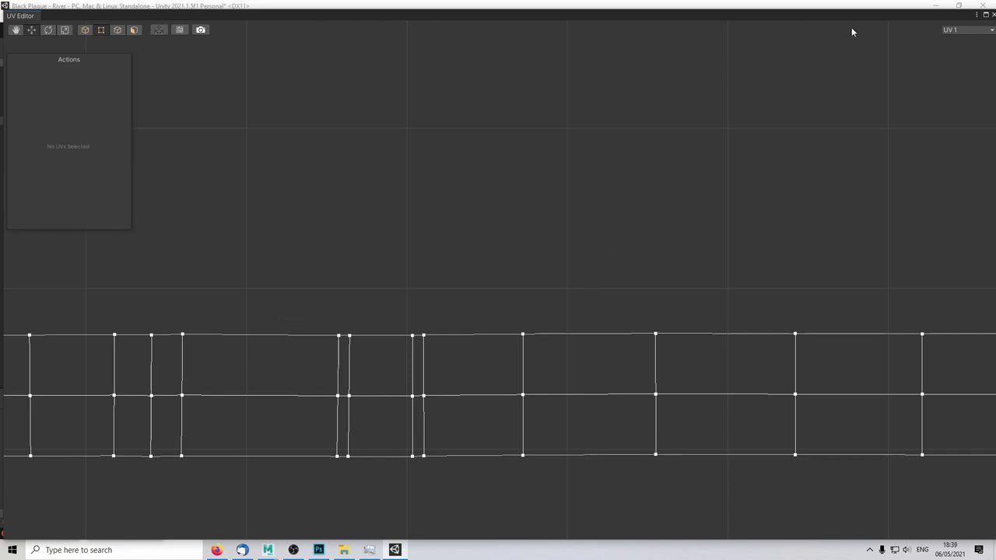
pyautogui.click(993, 15)
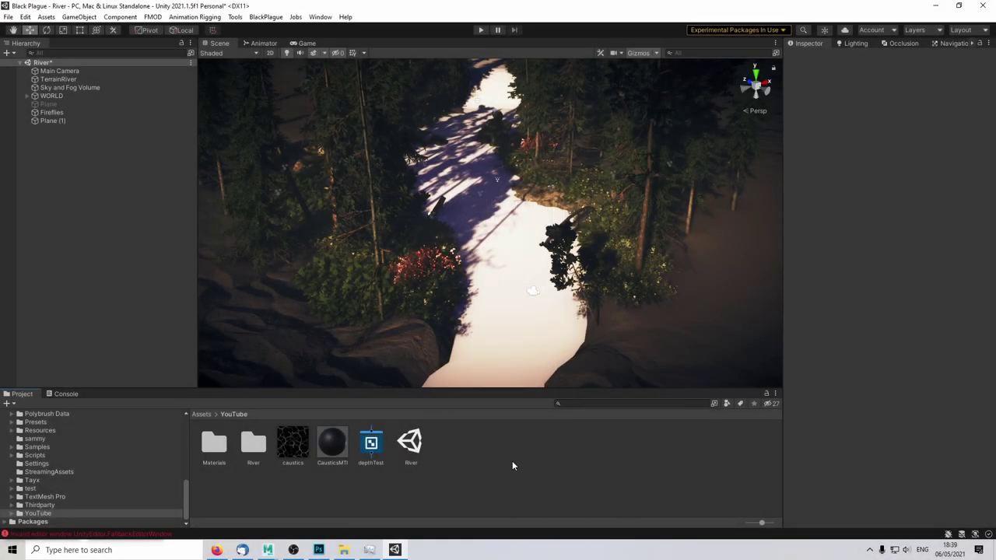
# Step: Create an HD Render Pipeline Lit Shader Graph named YouTubeRiver in the YouTube assets folder
pyautogui.rightClick(512, 465)
pyautogui.moveTo(616, 193)
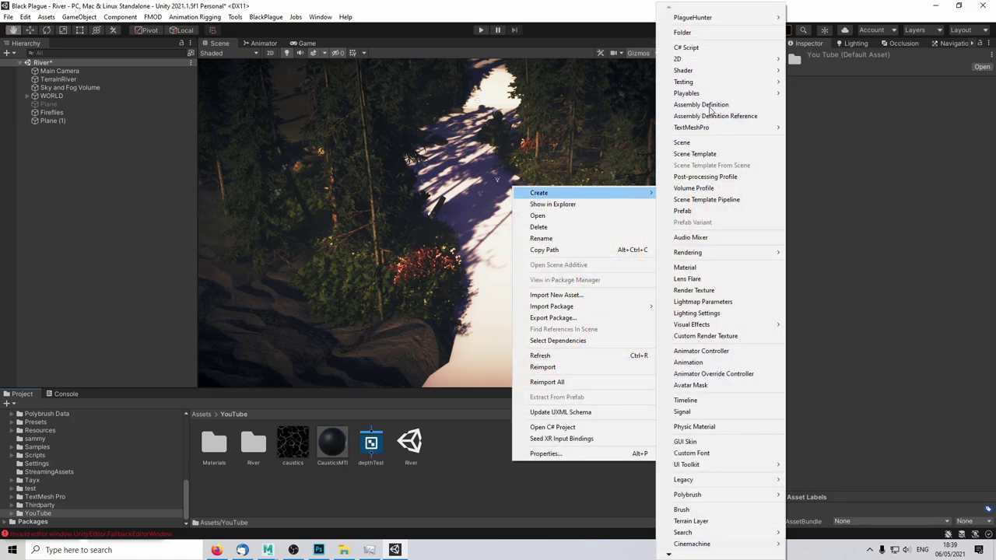
pyautogui.moveTo(714, 71)
pyautogui.moveTo(828, 166)
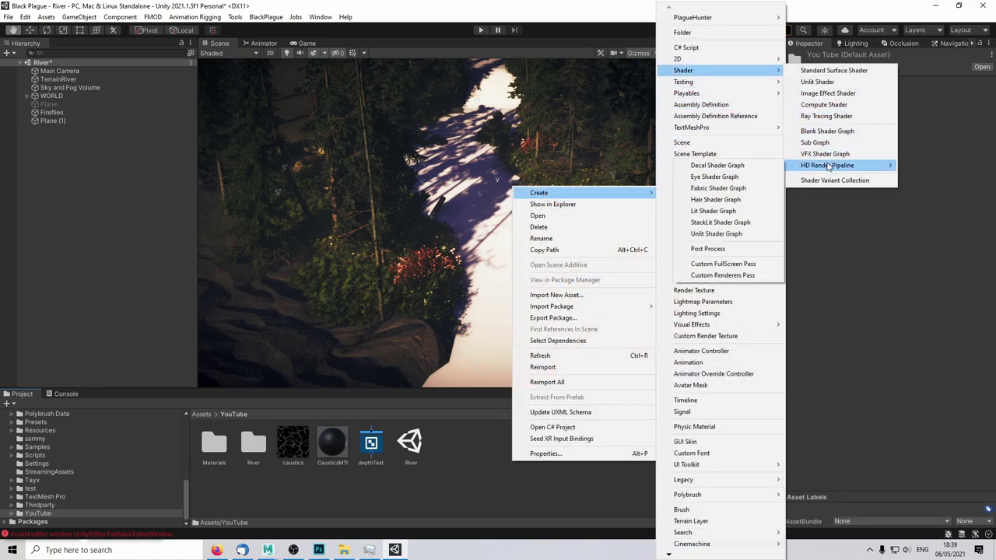
pyautogui.click(710, 213)
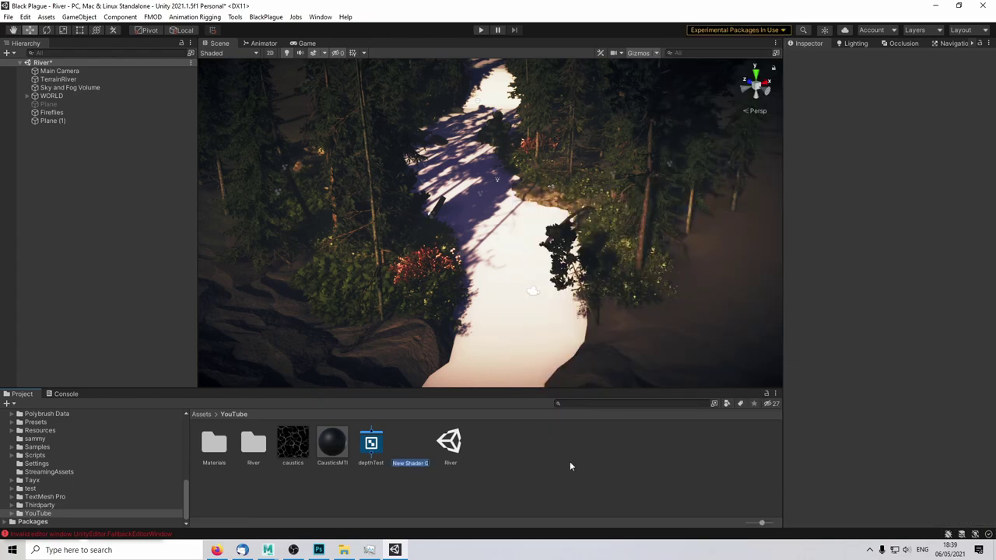
pyautogui.write('YouTubeRiver')
pyautogui.press('Return')
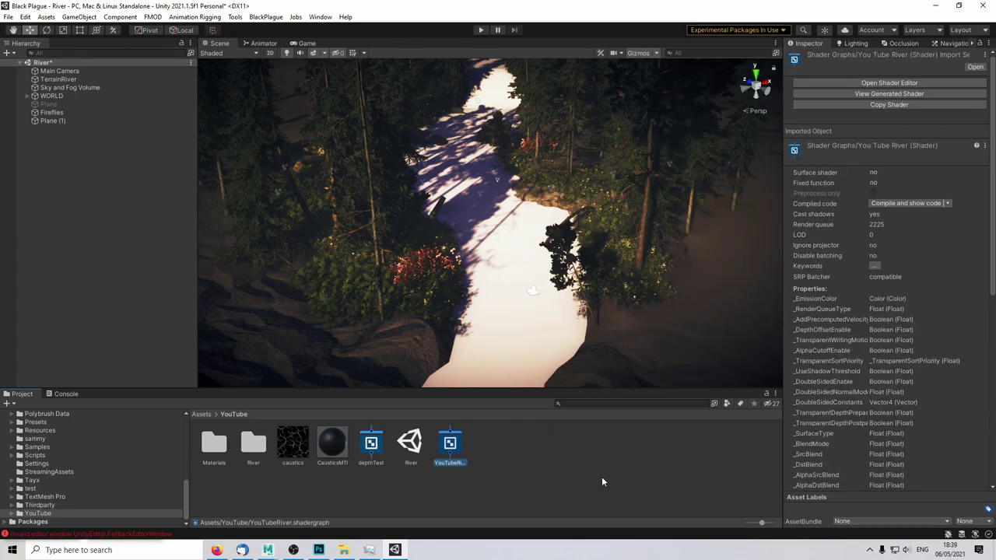
# Step: Create a material named RiverMaterial from the YouTubeRiver shader graph
pyautogui.click(511, 487)
pyautogui.click(450, 451)
pyautogui.rightClick(451, 451)
pyautogui.moveTo(535, 177)
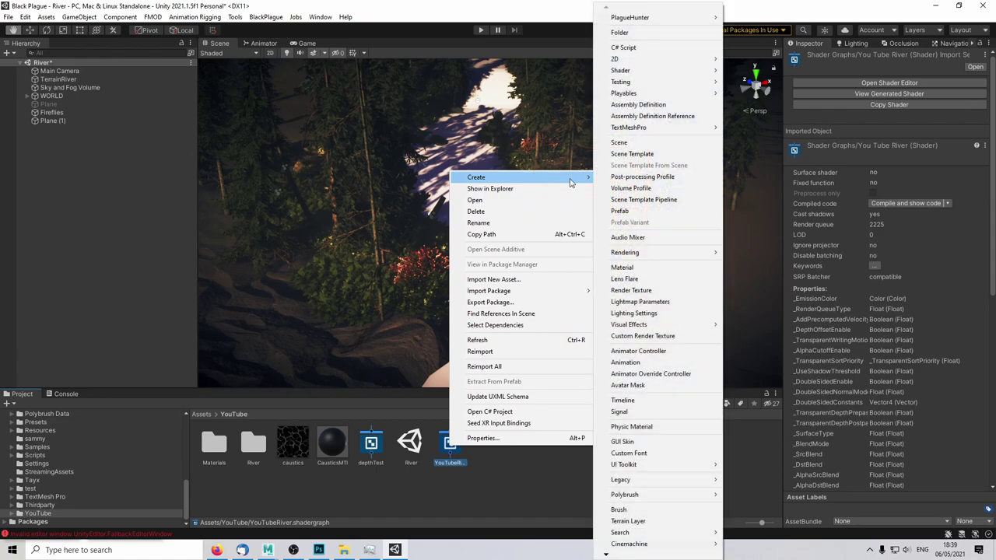
pyautogui.click(641, 269)
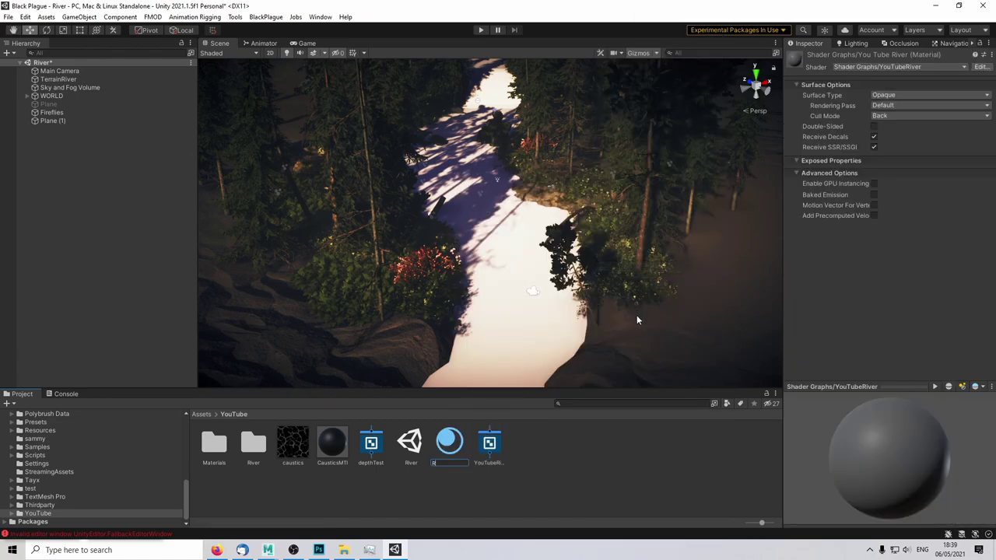
pyautogui.press('Return')
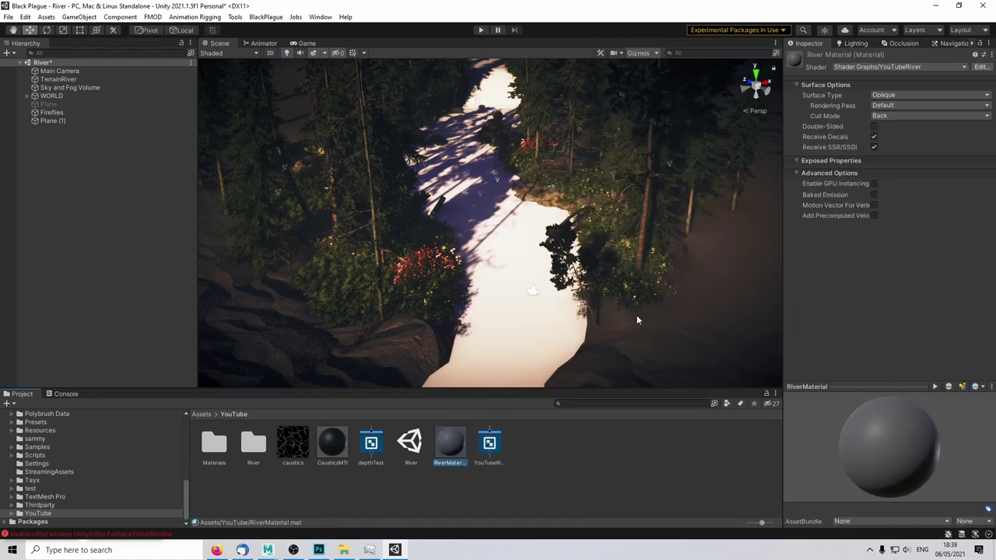
# Step: Set RiverMaterial's surface type to Transparent and save the scene
pyautogui.click(497, 457)
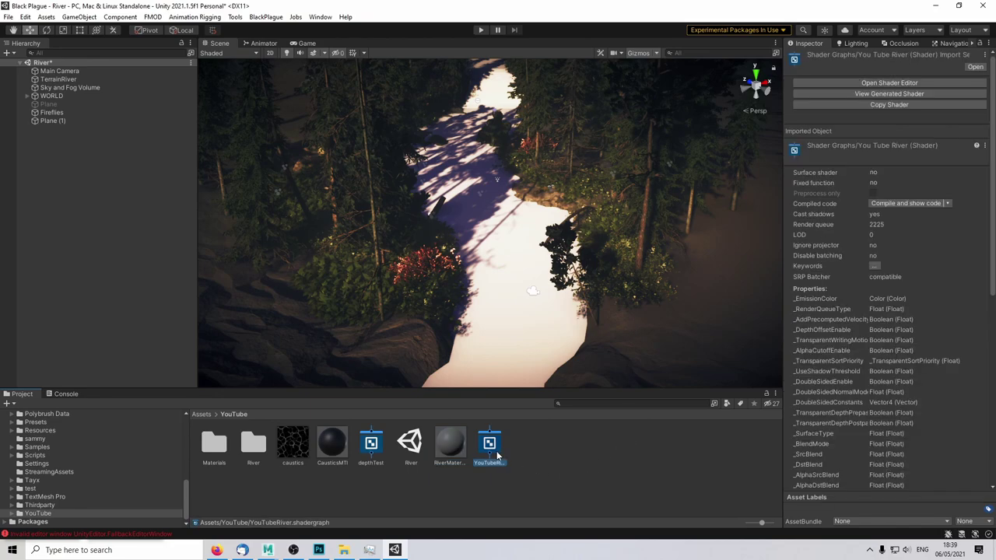
pyautogui.click(449, 445)
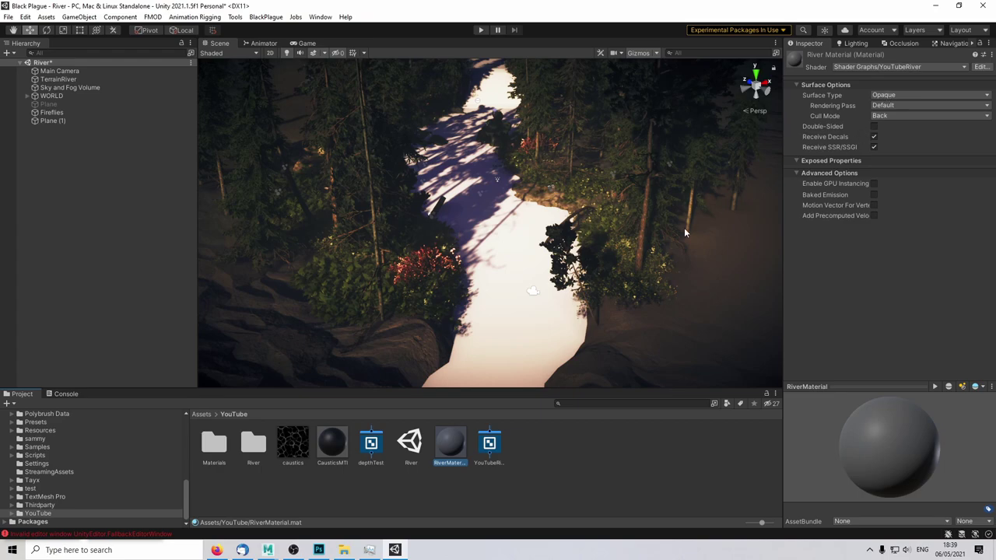
pyautogui.moveTo(580, 263); pyautogui.dragTo(573, 262, button='middle')
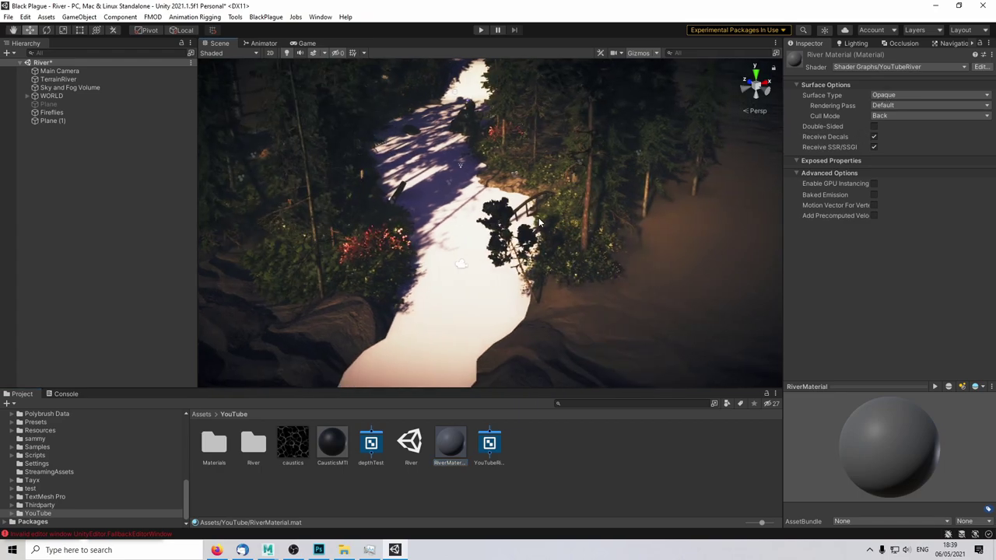
pyautogui.scroll(3, 544, 222)
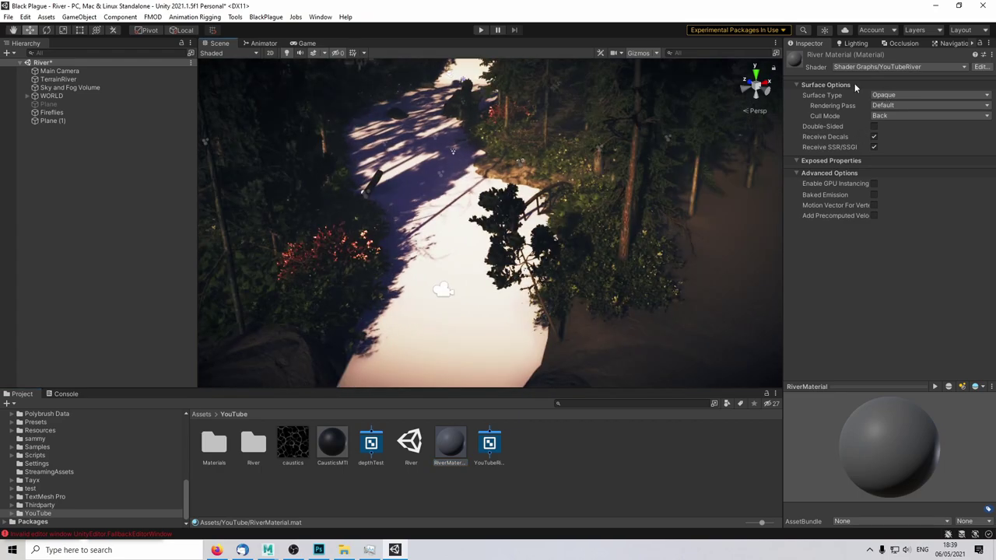
pyautogui.click(896, 95)
pyautogui.click(901, 116)
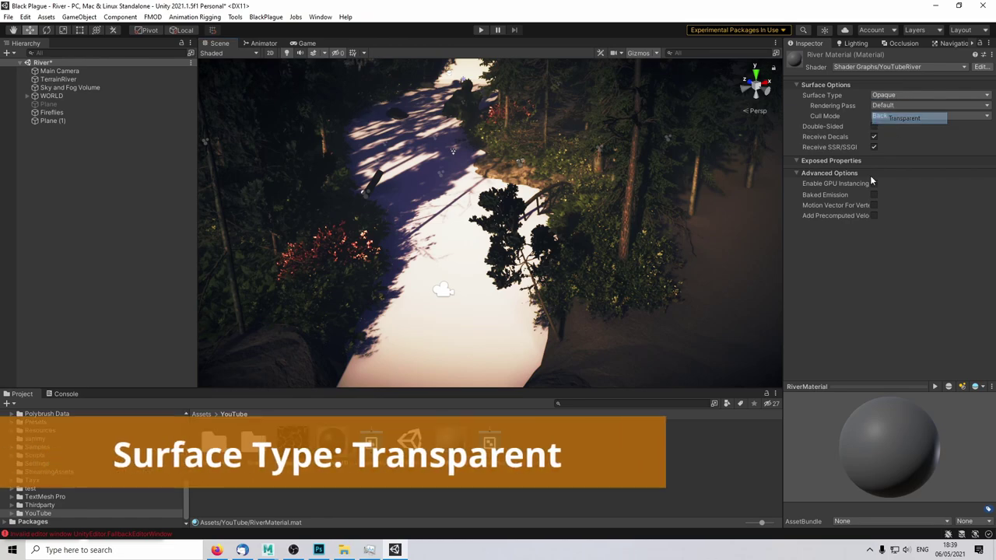
pyautogui.click(578, 461)
pyautogui.hotkey('ctrl', 's')
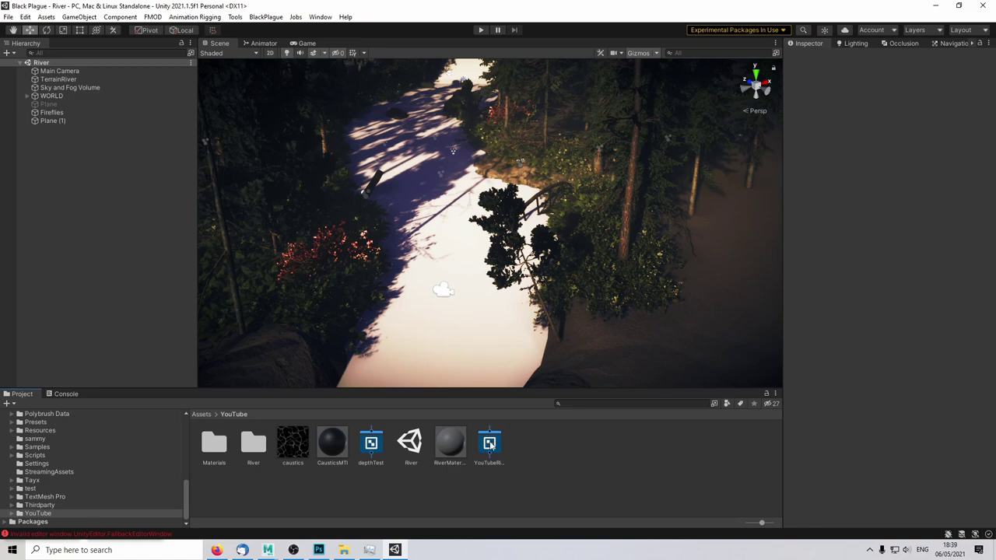
# Step: Open the YouTubeRiver shader graph maximised and move the Vertex block farther above the Fragment block
pyautogui.click(490, 445)
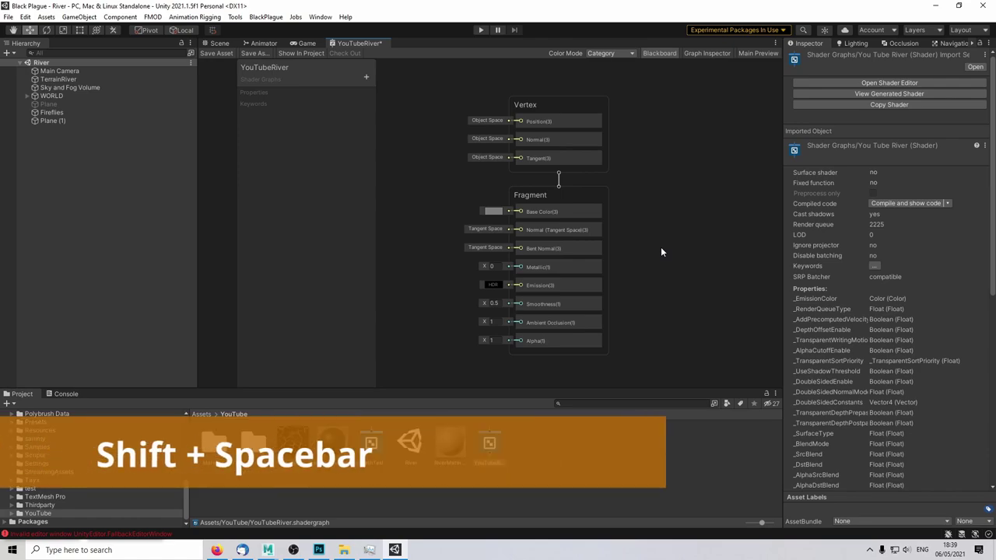
pyautogui.hotkey('shift', 'space')
pyautogui.moveTo(550, 263); pyautogui.dragTo(784, 303, button='middle')
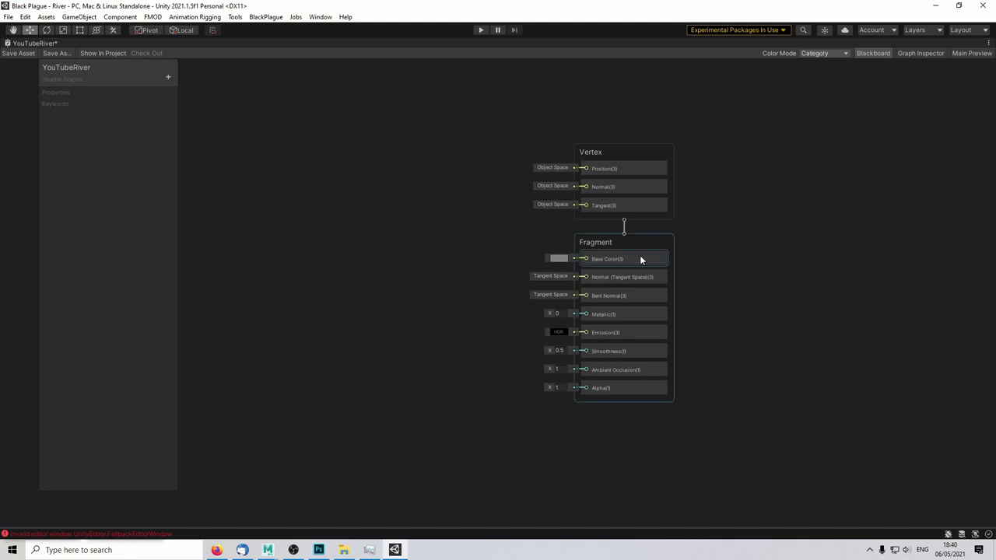
pyautogui.scroll(-2, 389, 233)
pyautogui.scroll(2, 410, 251)
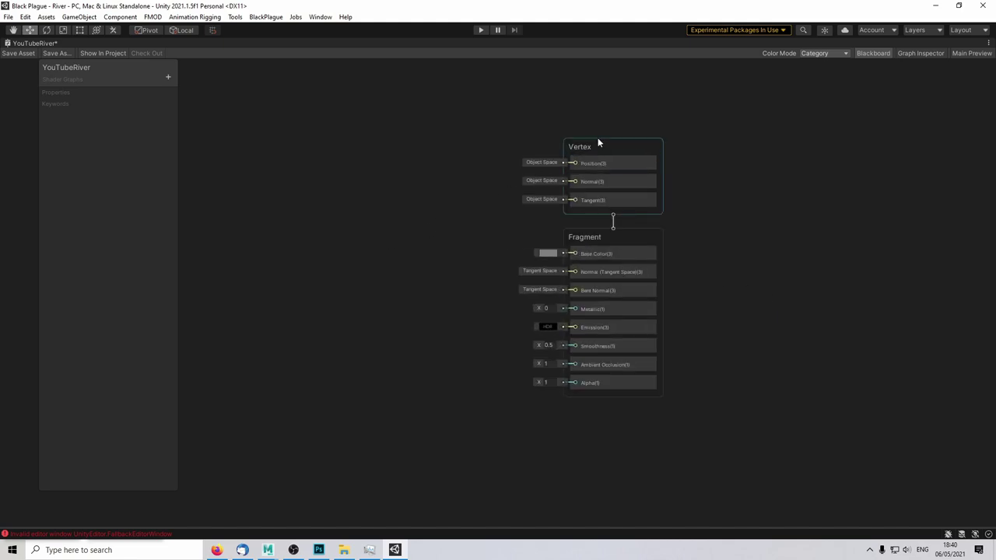
pyautogui.moveTo(597, 138)
pyautogui.mouseDown()
pyautogui.moveTo(602, 104)
pyautogui.moveTo(598, 118)
pyautogui.mouseUp()
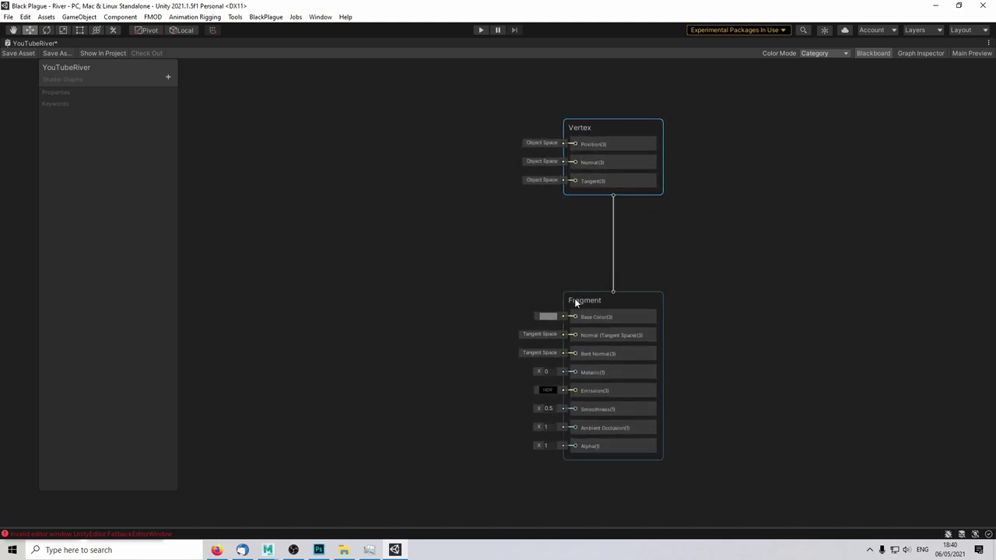
pyautogui.click(732, 241)
pyautogui.moveTo(496, 96); pyautogui.dragTo(754, 251)
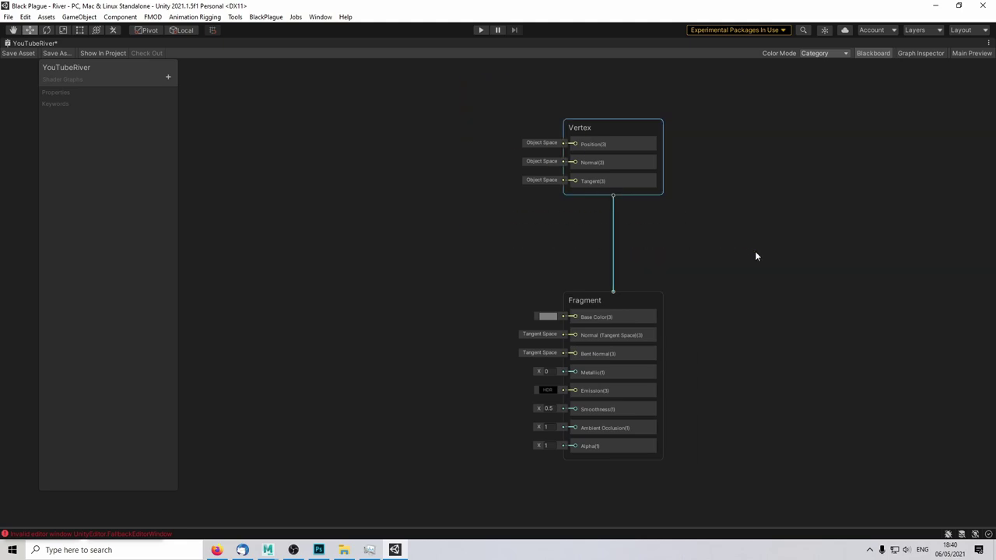
pyautogui.click(756, 252)
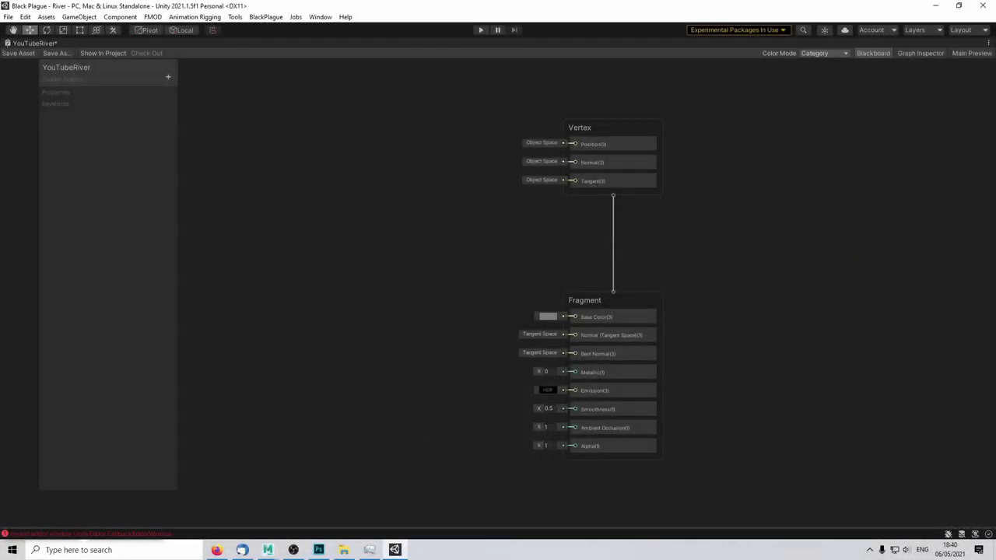
# Step: Add a Scene Depth node to the graph and place it to the left of the Vertex block
pyautogui.moveTo(309, 266); pyautogui.dragTo(395, 266, button='middle')
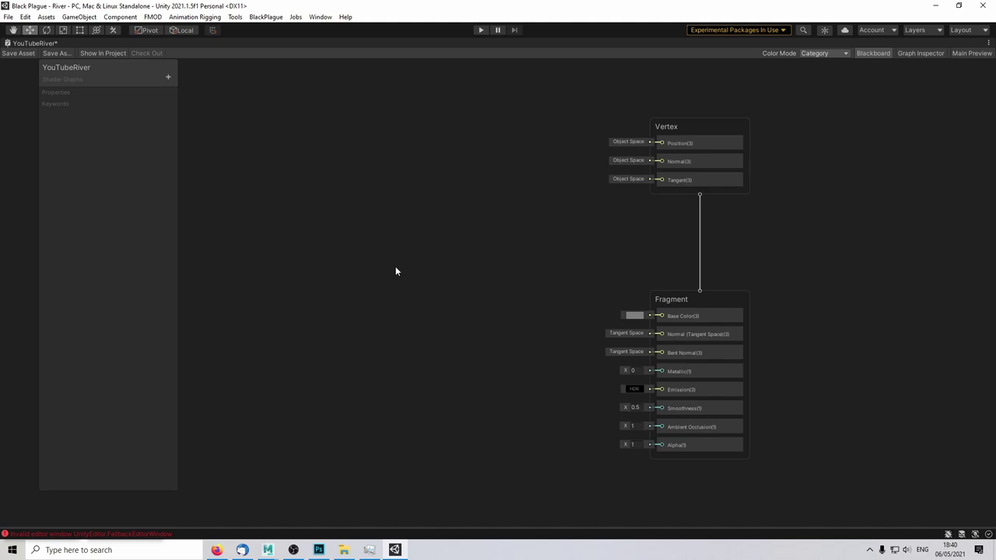
pyautogui.press('space')
pyautogui.write('sc')
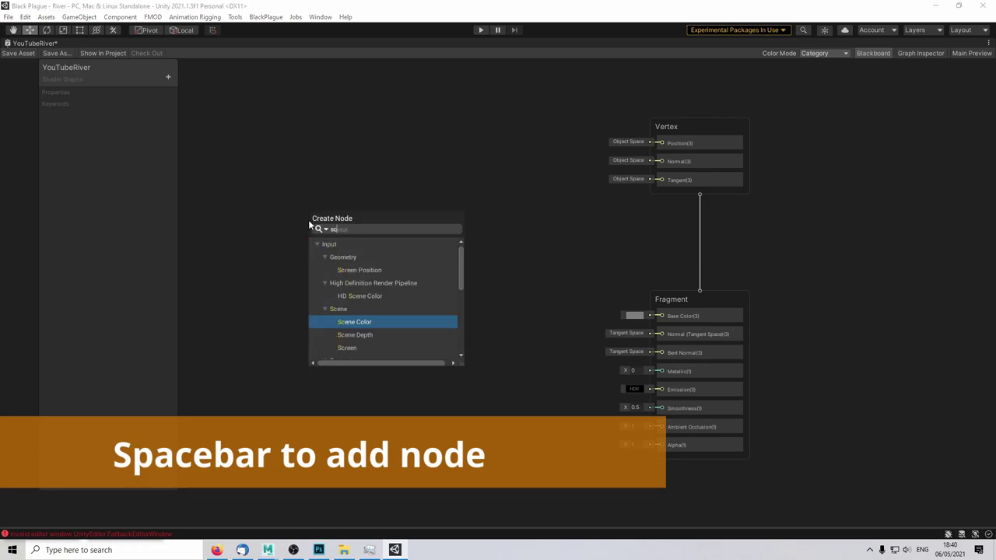
pyautogui.write('e')
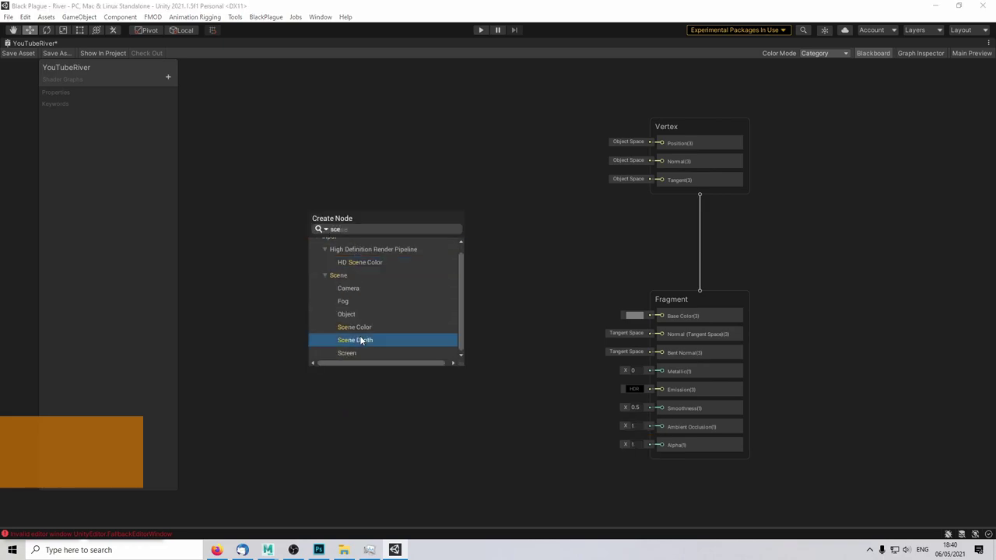
pyautogui.click(362, 341)
pyautogui.moveTo(336, 237); pyautogui.dragTo(315, 154)
# Step: Add a Camera node and place it directly below the Scene Depth node
pyautogui.press('space')
pyautogui.write('c')
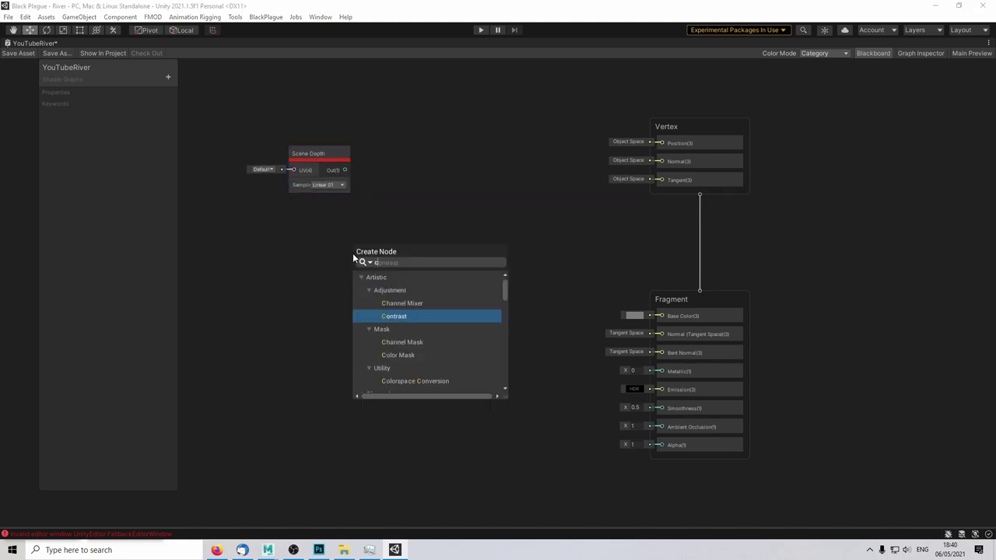
pyautogui.write('a')
pyautogui.click(390, 304)
pyautogui.moveTo(367, 270); pyautogui.dragTo(311, 232)
# Step: Add a Multiply node with its preview collapsed, feeding Scene Depth's output into A and the Camera's Far Plane into B
pyautogui.scroll(2, 374, 201)
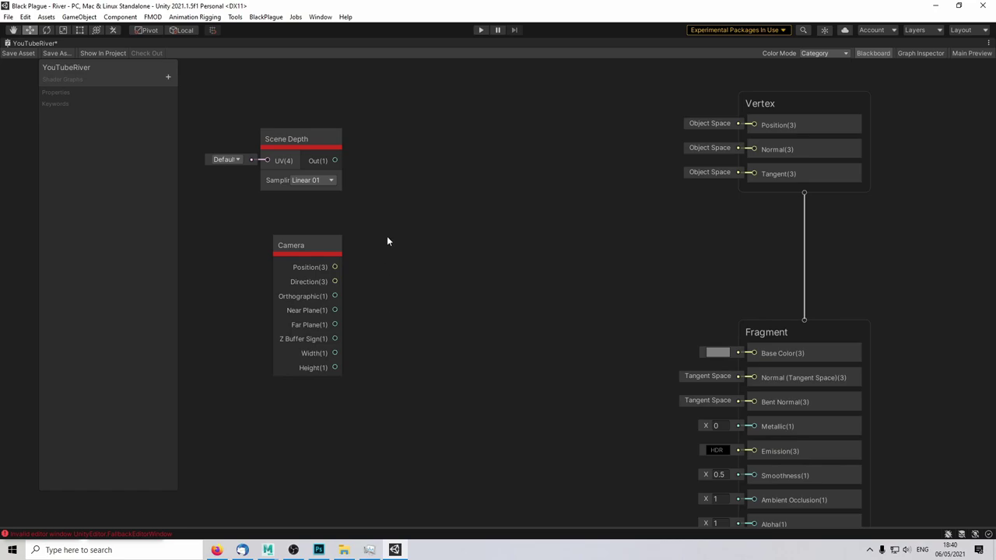
pyautogui.moveTo(387, 237); pyautogui.dragTo(443, 254, button='middle')
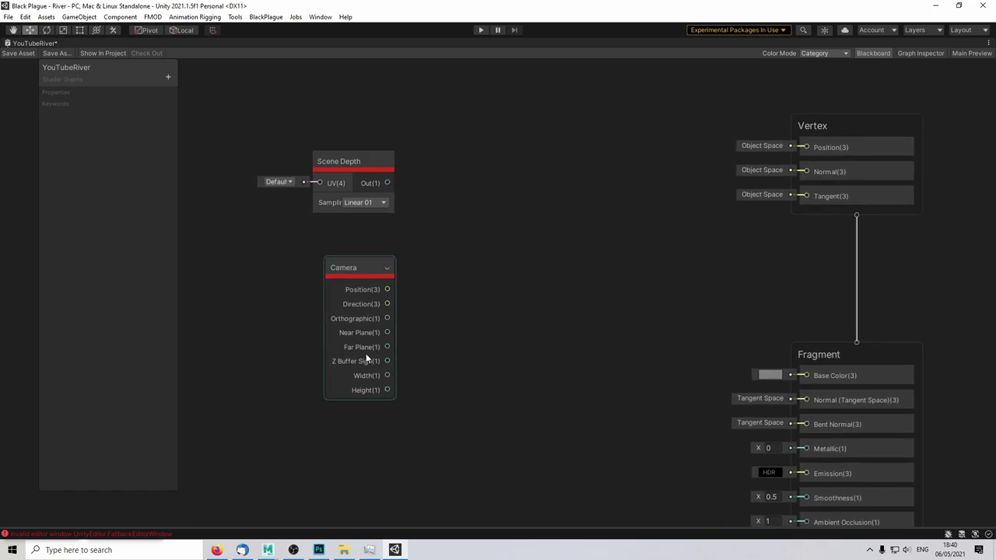
pyautogui.press('space')
pyautogui.write('mult')
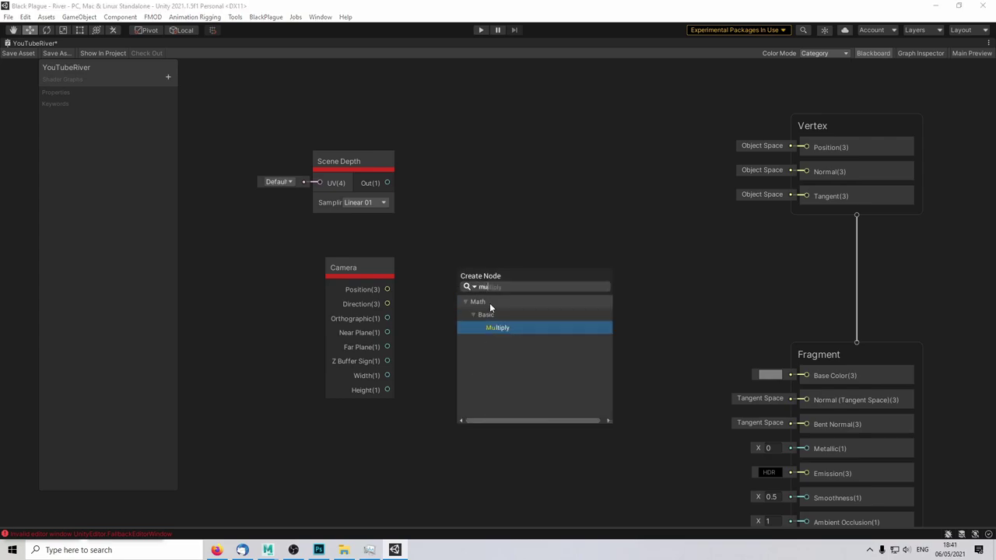
pyautogui.click(491, 328)
pyautogui.click(519, 355)
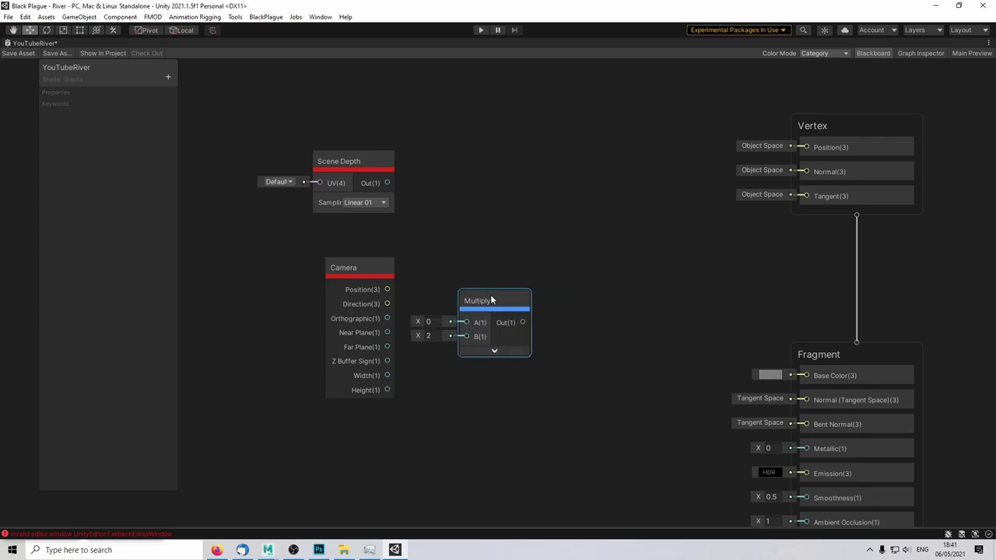
pyautogui.moveTo(386, 183); pyautogui.dragTo(469, 269)
pyautogui.moveTo(386, 347); pyautogui.dragTo(470, 284)
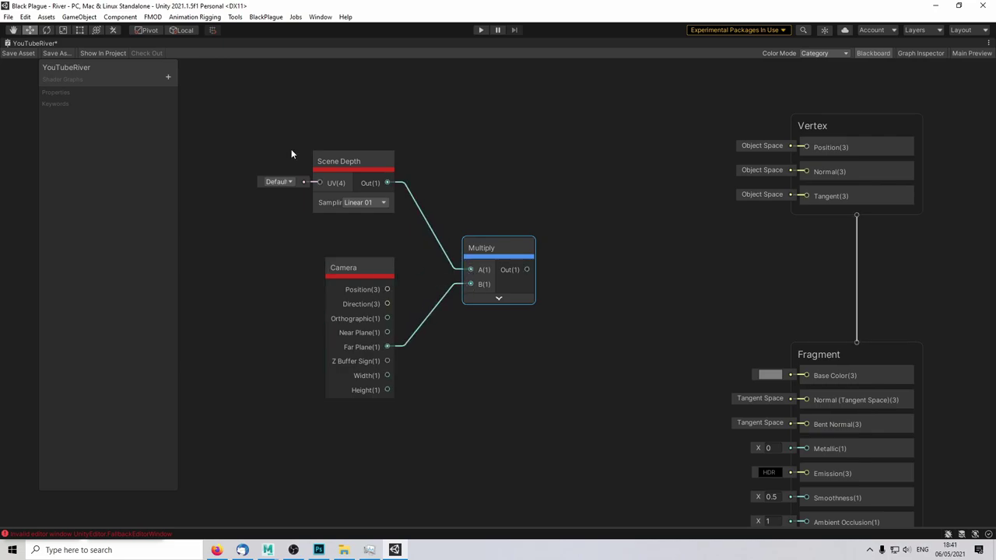
# Step: Move the Scene Depth, Camera and Multiply nodes together farther away from the Vertex and Fragment blocks
pyautogui.moveTo(244, 129); pyautogui.dragTo(481, 308)
pyautogui.moveTo(481, 309); pyautogui.dragTo(573, 309, button='middle')
pyautogui.scroll(-3, 537, 308)
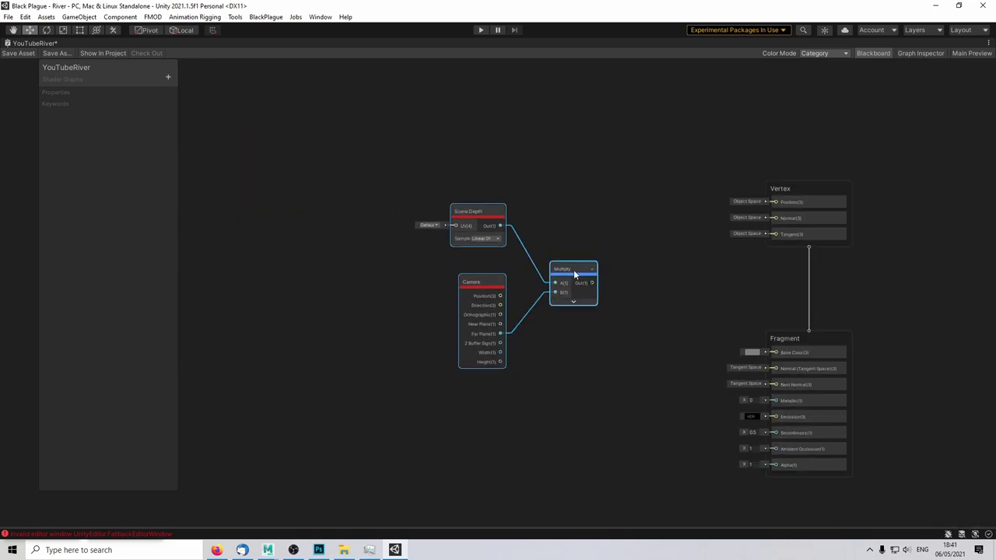
pyautogui.moveTo(573, 272); pyautogui.dragTo(415, 236)
pyautogui.click(441, 314)
# Step: Add a Screen Position node in Raw mode and place it below and to the left of the Camera node
pyautogui.moveTo(429, 311); pyautogui.dragTo(466, 311, button='middle')
pyautogui.scroll(2, 472, 311)
pyautogui.press('space')
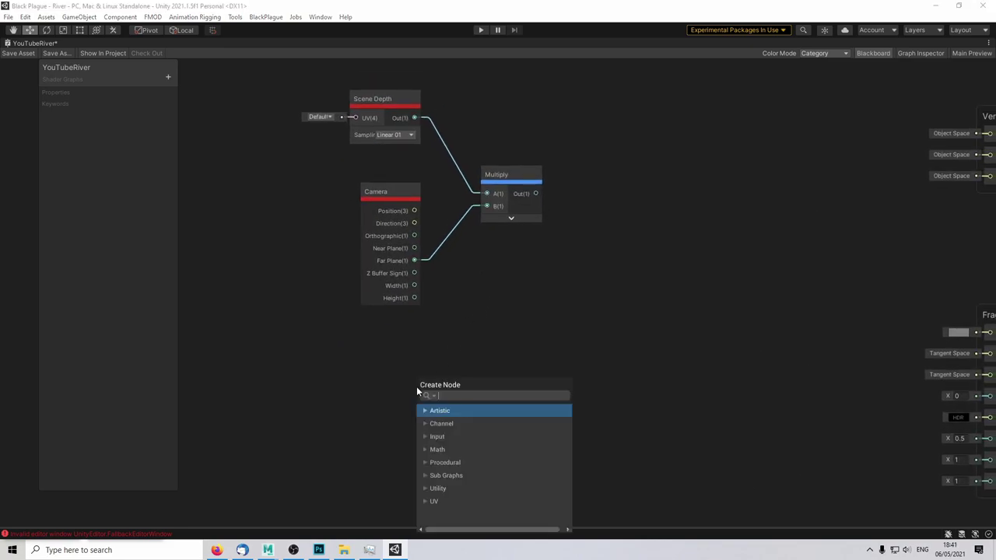
pyautogui.write('scre')
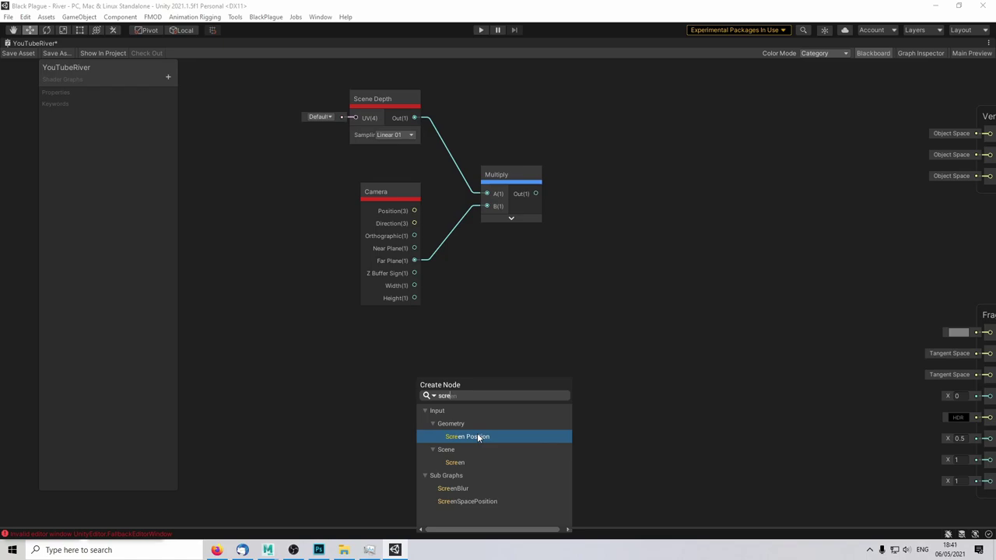
pyautogui.click(478, 437)
pyautogui.moveTo(469, 401); pyautogui.dragTo(297, 310)
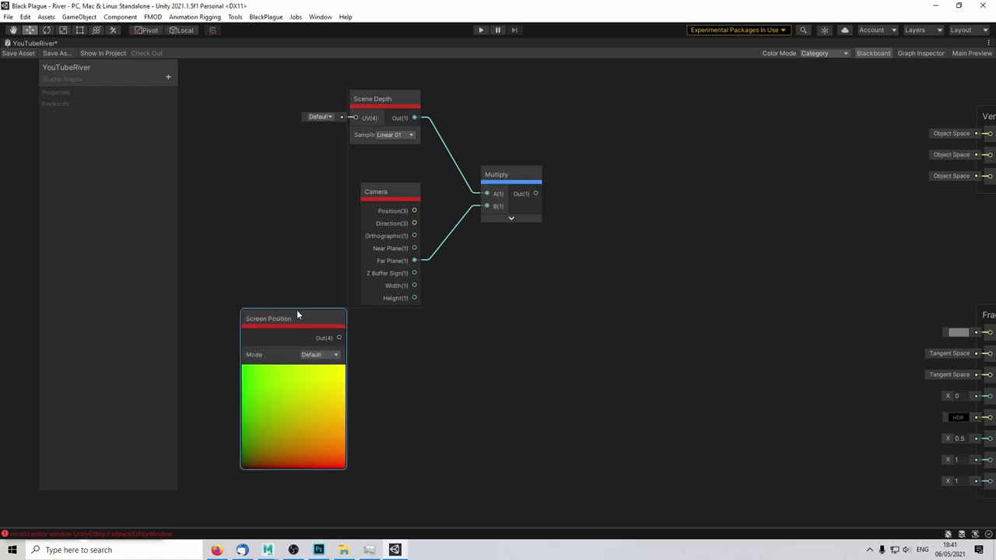
pyautogui.click(308, 359)
pyautogui.click(320, 374)
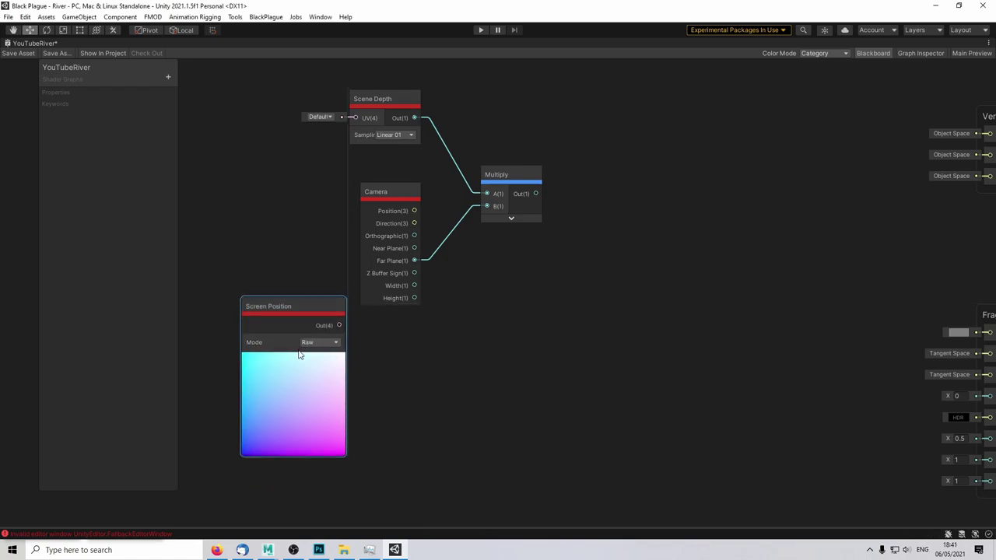
pyautogui.moveTo(308, 359); pyautogui.dragTo(294, 384)
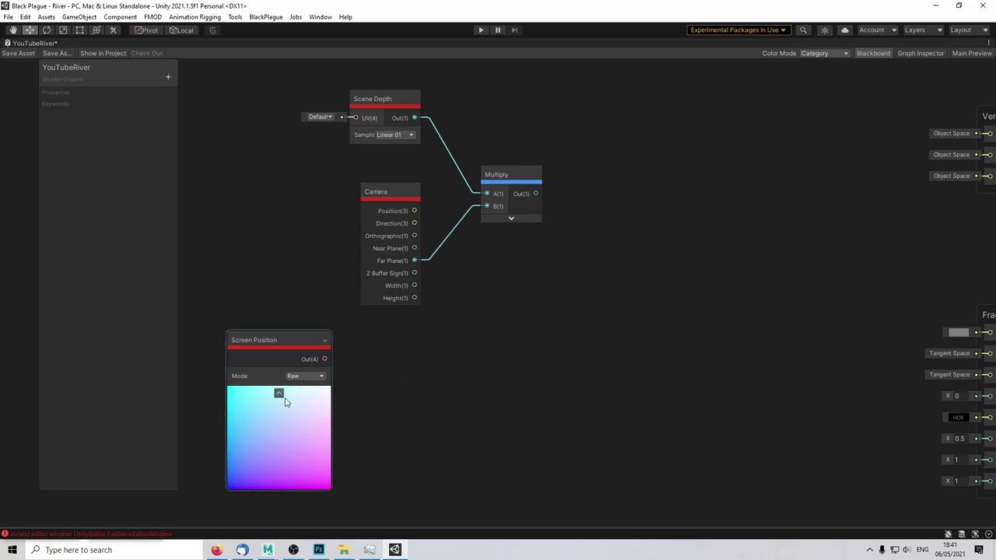
# Step: Feed Screen Position's output into a new Split node, collapse the Screen Position preview and align Split beside it
pyautogui.scroll(6, 319, 364)
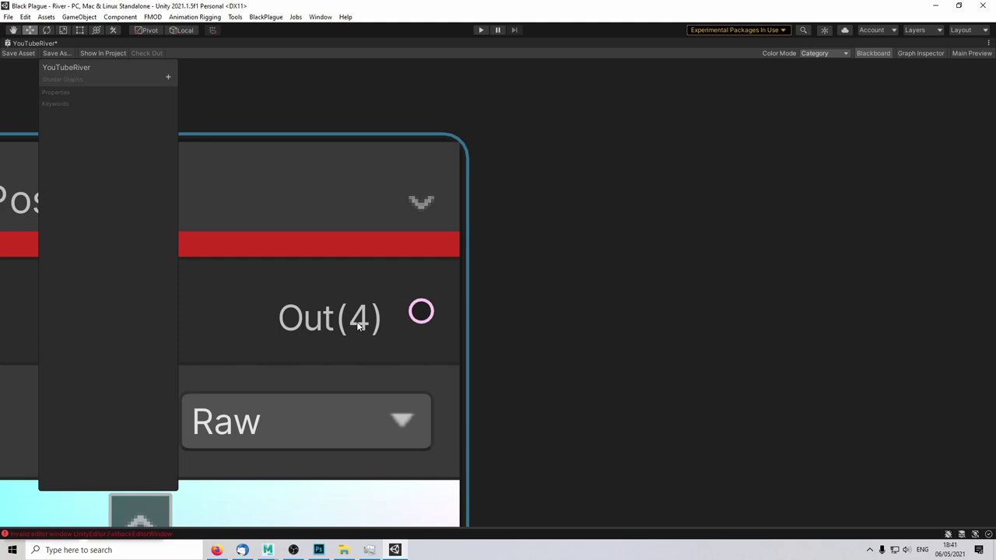
pyautogui.scroll(-8, 359, 326)
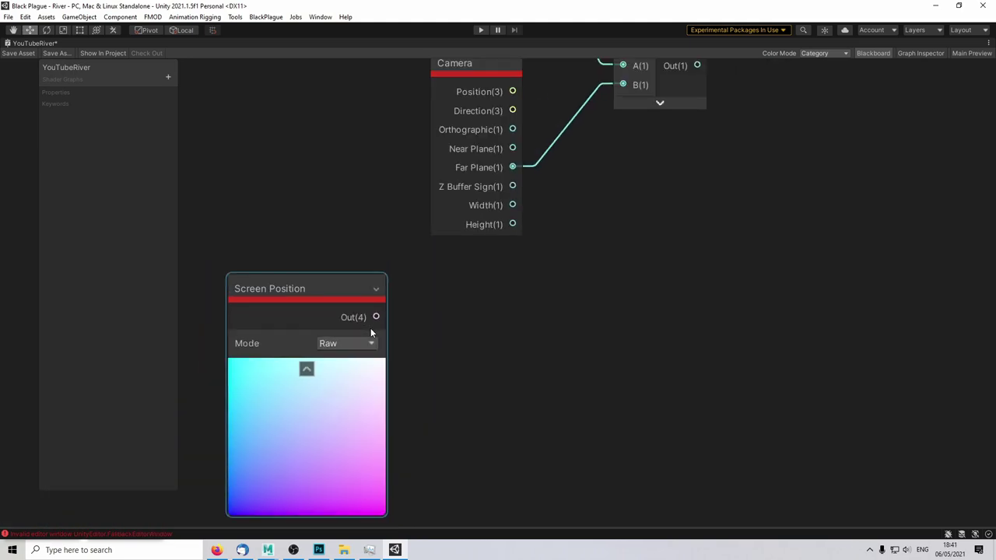
pyautogui.scroll(-1, 479, 325)
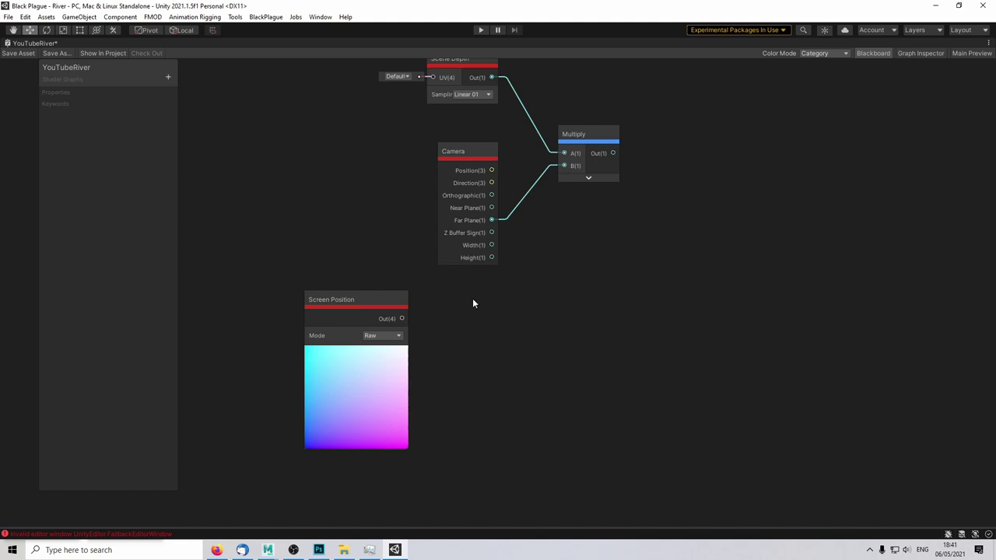
pyautogui.moveTo(536, 309); pyautogui.dragTo(495, 325, button='middle')
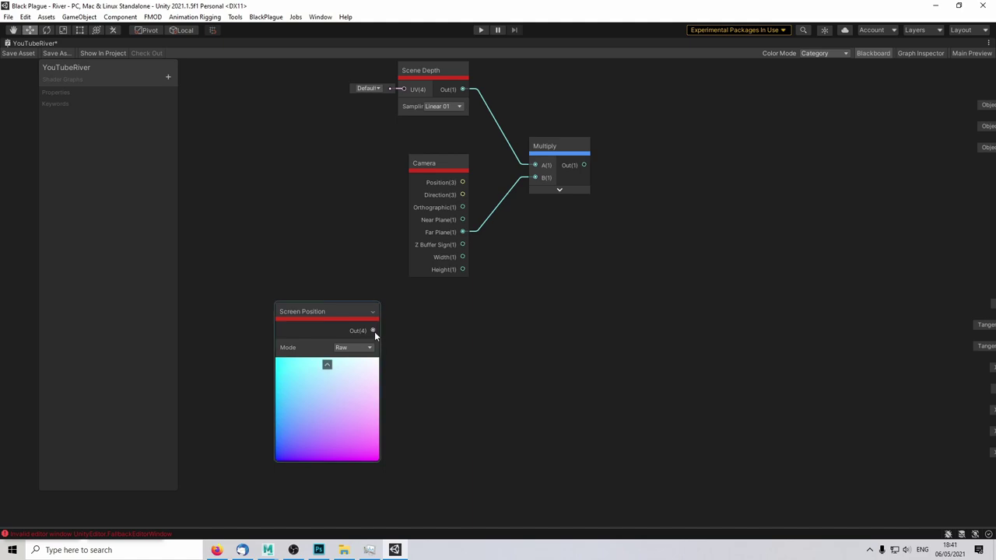
pyautogui.moveTo(372, 331); pyautogui.dragTo(455, 328)
pyautogui.write('spl')
pyautogui.press('Return')
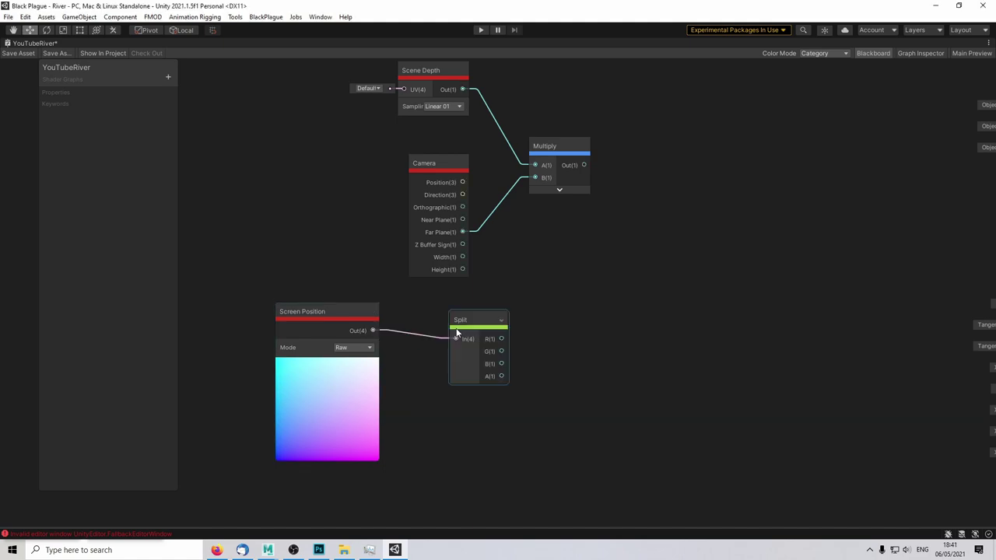
pyautogui.click(327, 363)
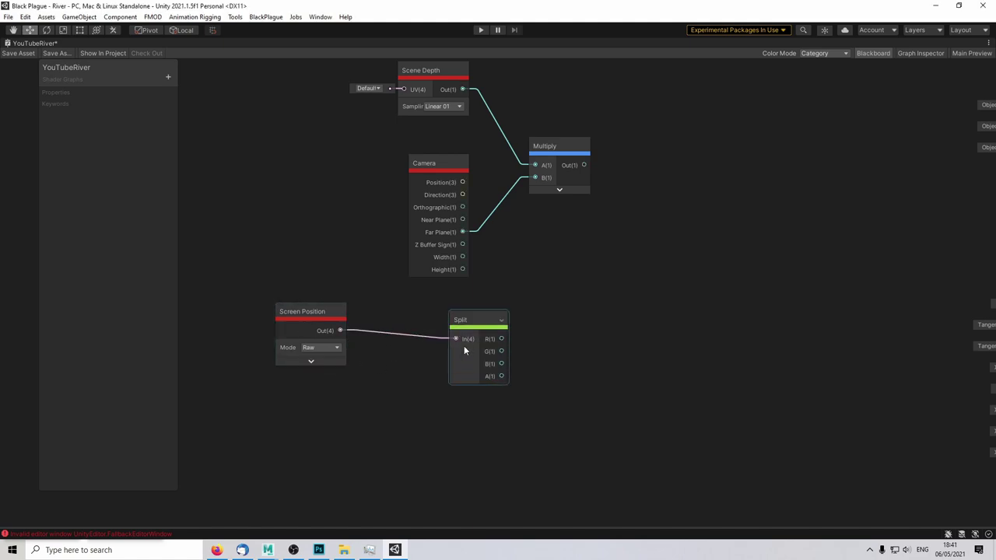
pyautogui.moveTo(484, 319); pyautogui.dragTo(439, 318)
pyautogui.click(549, 339)
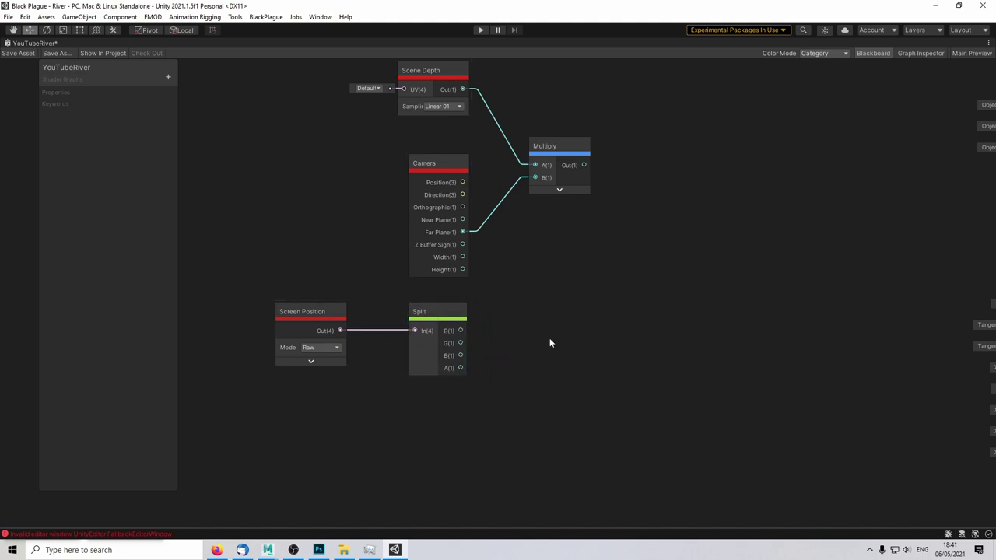
# Step: Move the Screen Position and Split nodes together farther down below the Camera node
pyautogui.moveTo(252, 279); pyautogui.dragTo(416, 412)
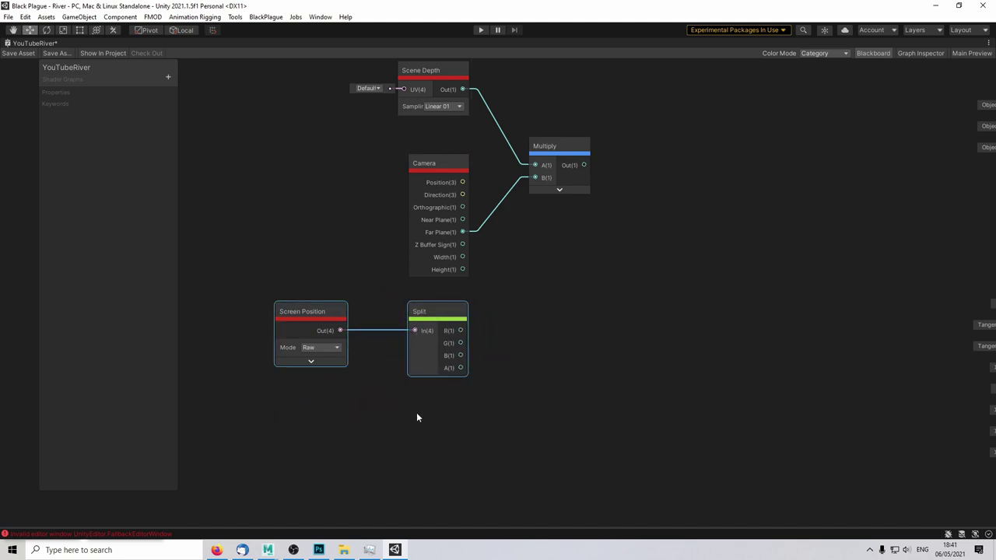
pyautogui.moveTo(442, 309); pyautogui.dragTo(443, 356)
pyautogui.click(539, 350)
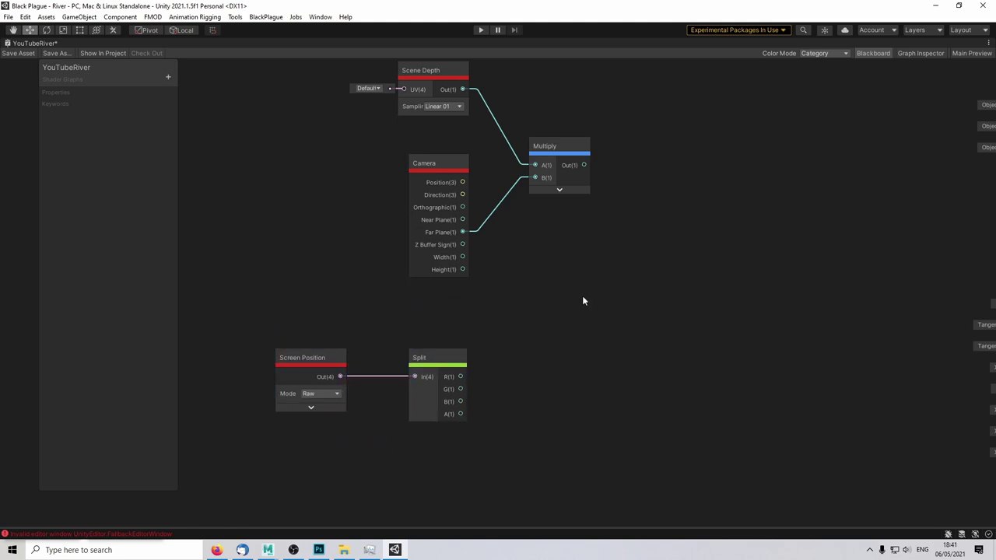
pyautogui.moveTo(582, 296); pyautogui.dragTo(526, 321, button='middle')
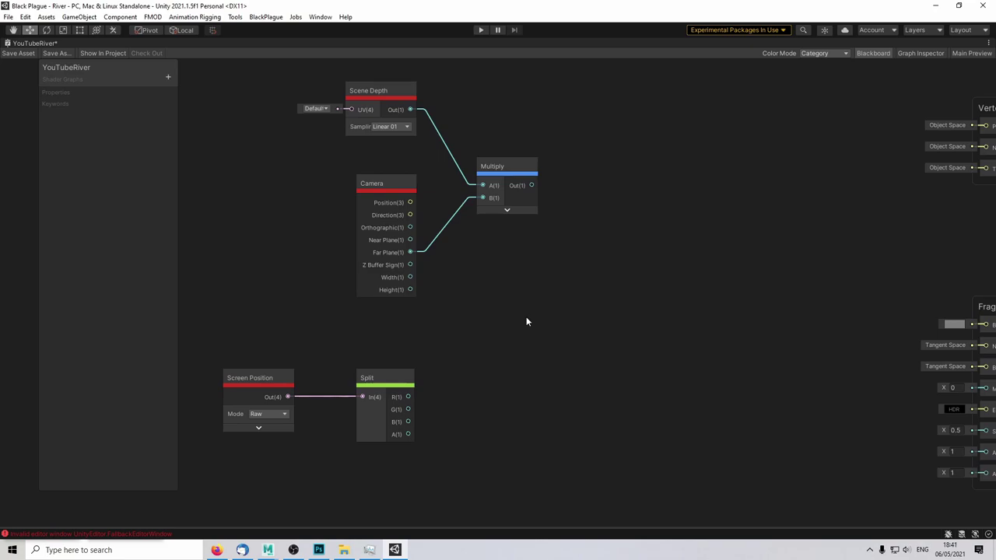
pyautogui.click(167, 78)
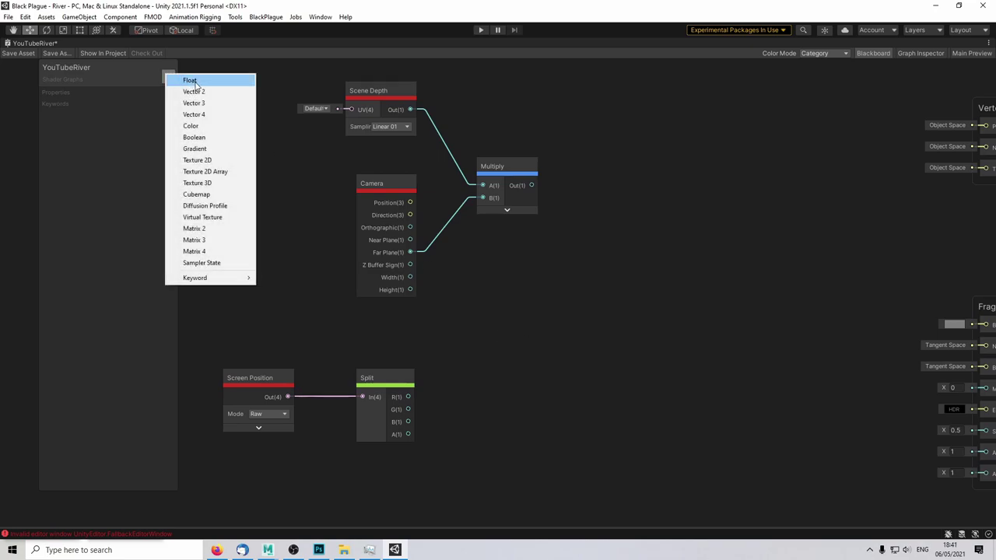
pyautogui.click(122, 125)
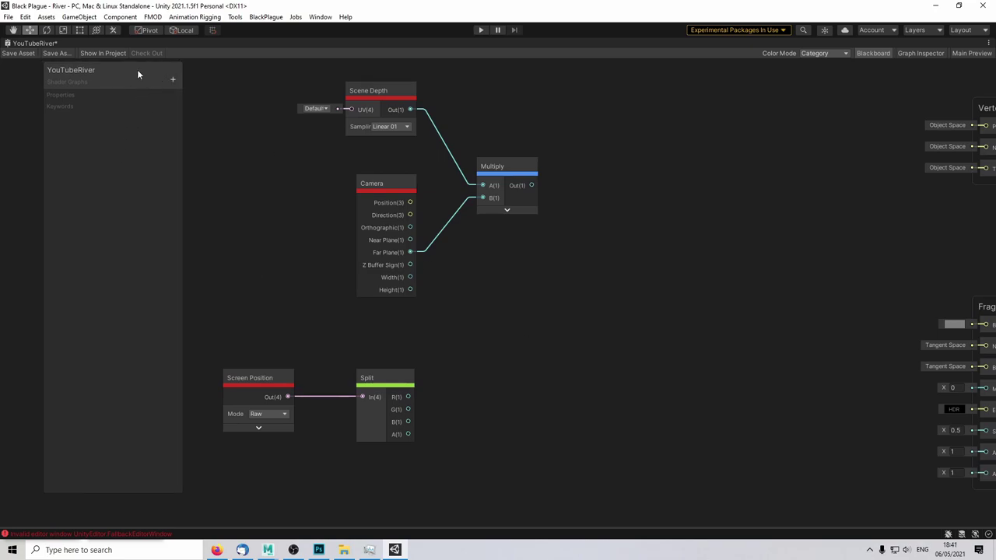
pyautogui.click(872, 53)
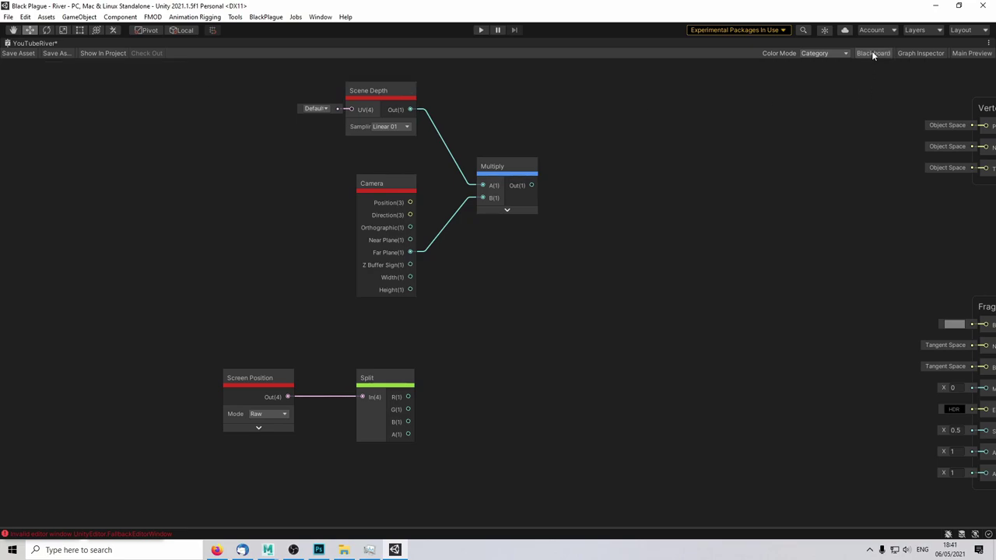
pyautogui.click(872, 53)
# Step: Create a Float property named Water Depth and place it in the graph below and to the right of the Split node
pyautogui.click(173, 80)
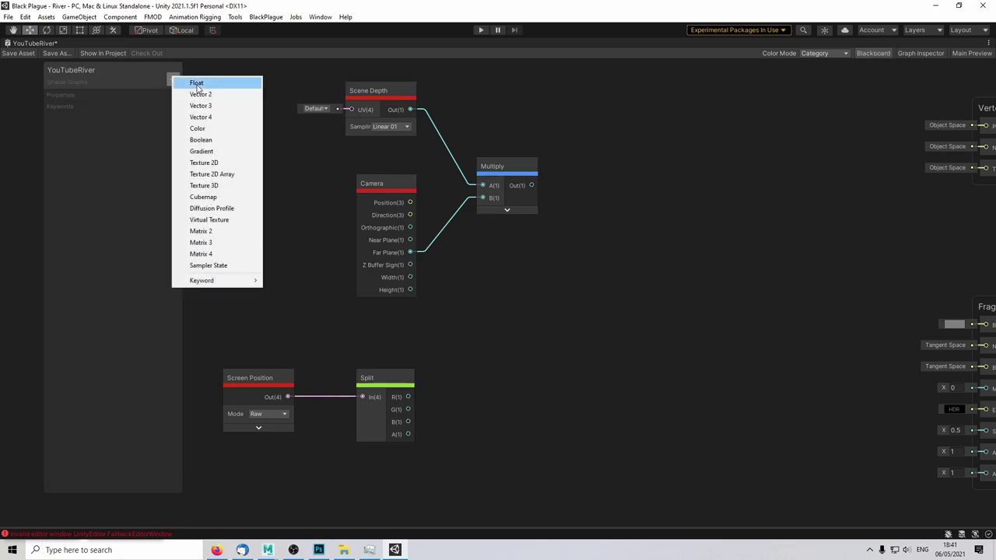
pyautogui.click(196, 84)
pyautogui.write('Water Depth')
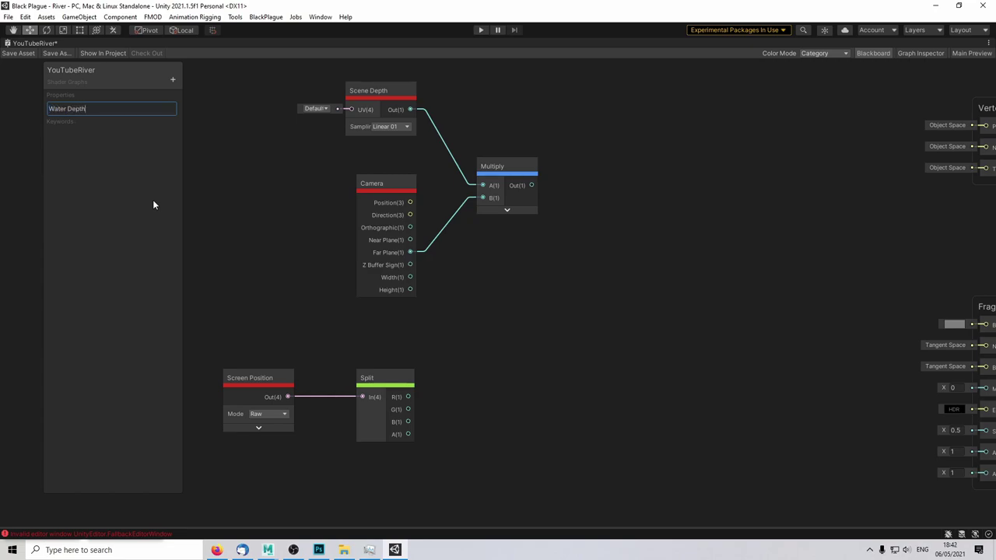
pyautogui.press('Return')
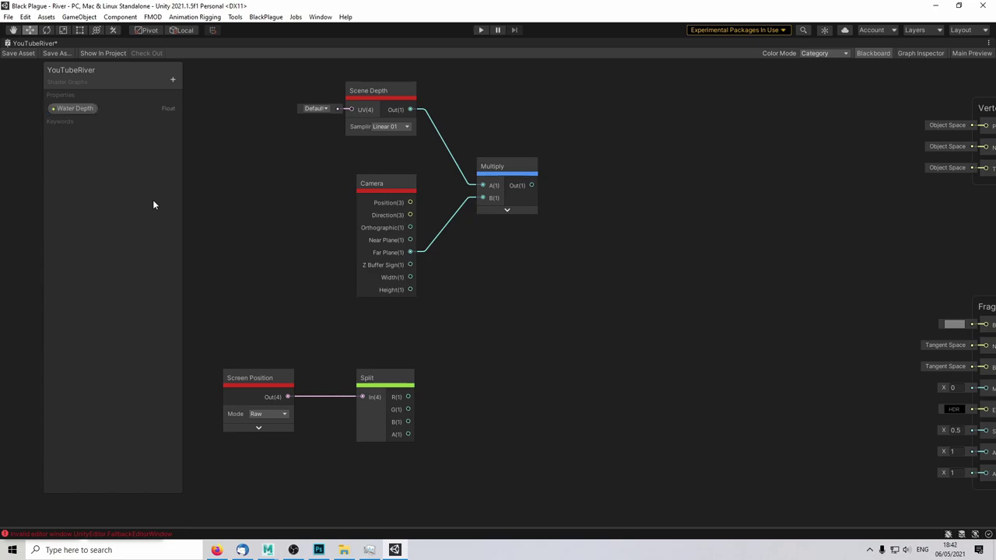
pyautogui.moveTo(74, 109); pyautogui.dragTo(451, 444)
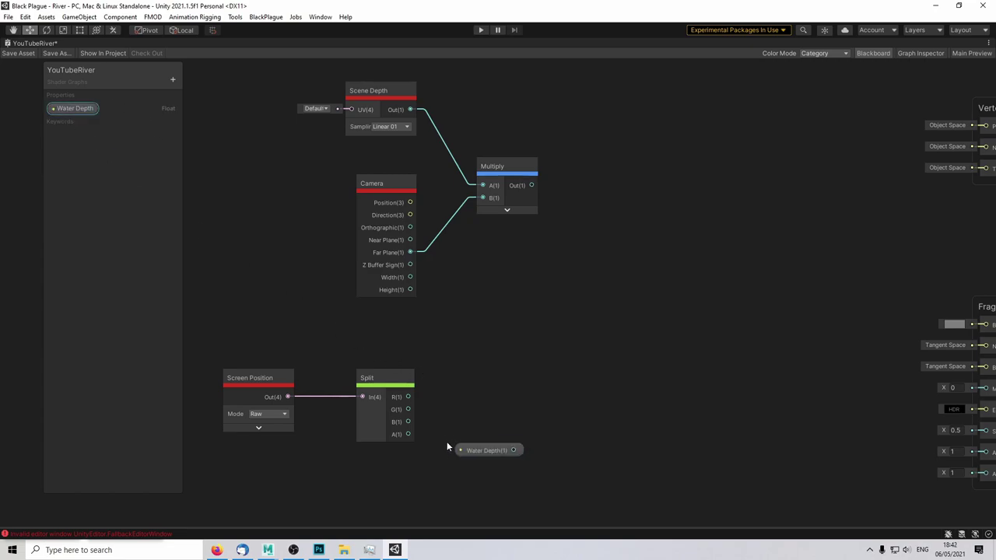
# Step: Add an Add node, connect Split's A output to its A input and Water Depth to B, and collapse its preview
pyautogui.press('space')
pyautogui.write('add')
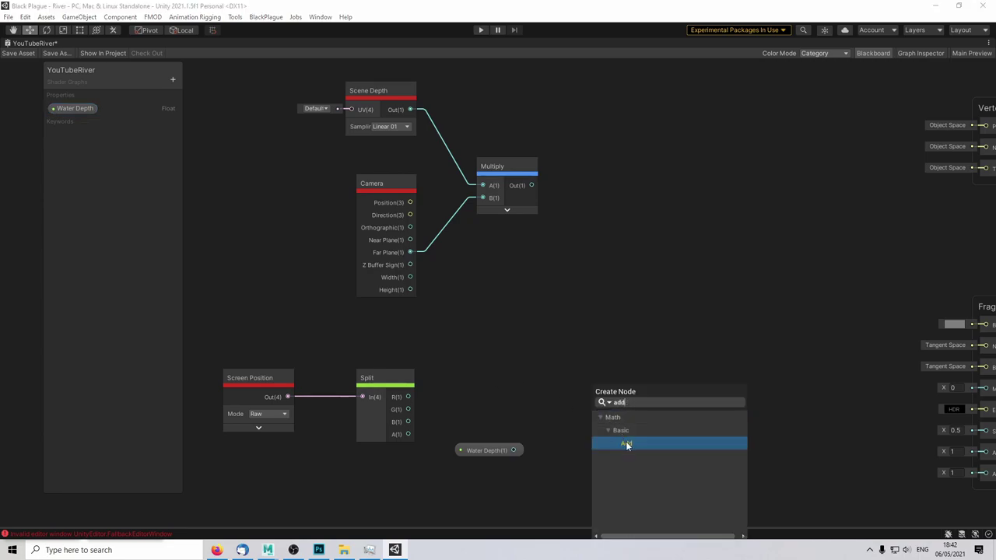
pyautogui.click(626, 441)
pyautogui.moveTo(408, 434); pyautogui.dragTo(612, 376)
pyautogui.moveTo(513, 451); pyautogui.dragTo(582, 409)
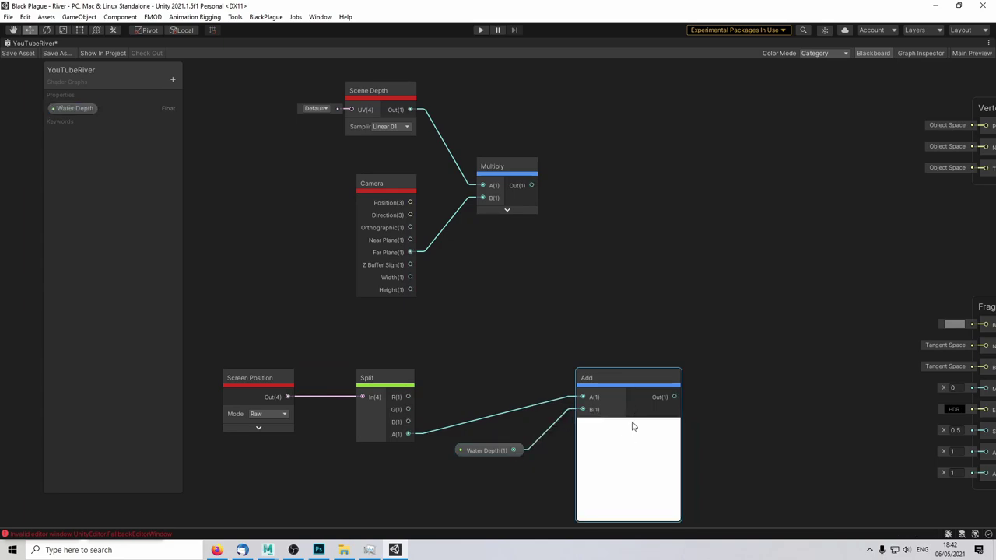
pyautogui.click(629, 424)
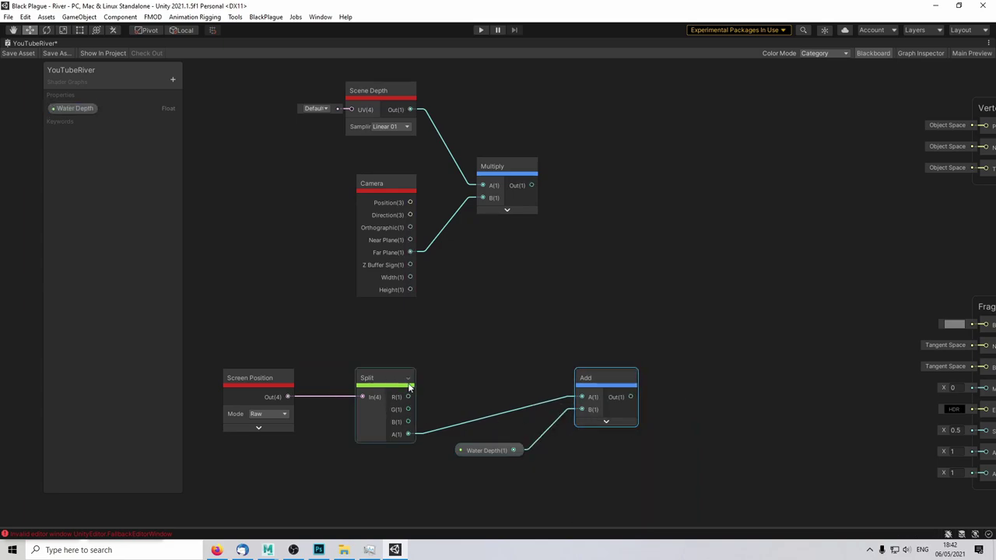
pyautogui.click(495, 367)
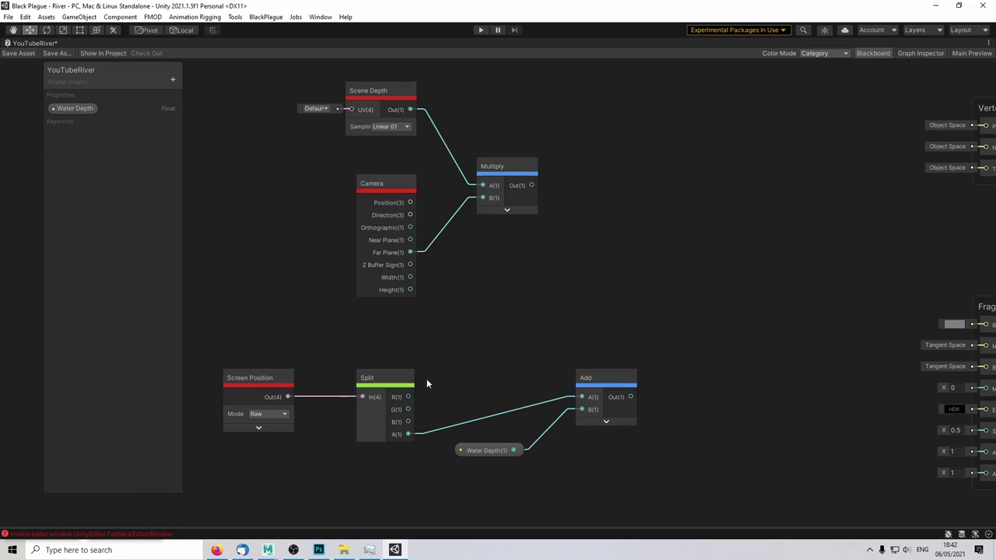
# Step: Hide the unused ports on the Split, Camera and Scene Depth nodes
pyautogui.click(408, 380)
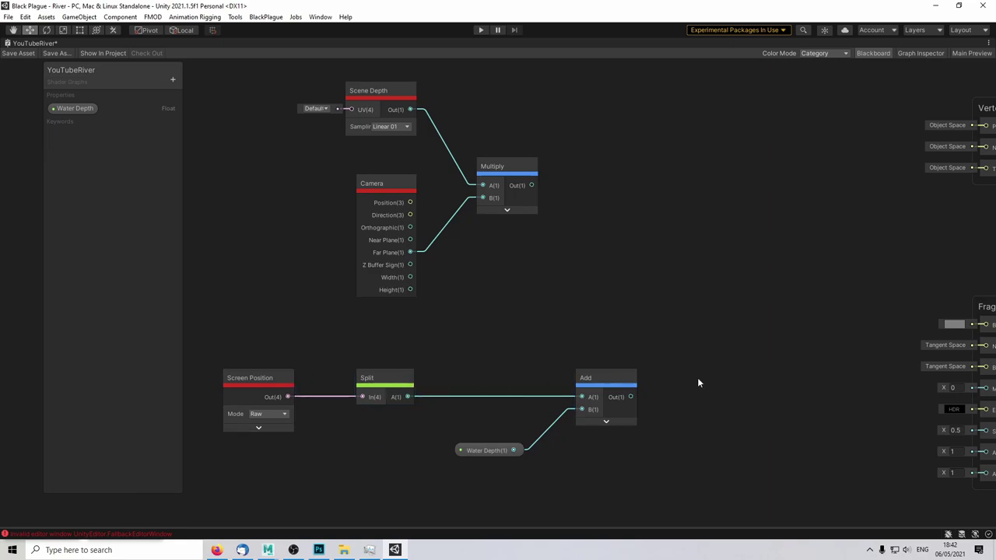
pyautogui.click(407, 189)
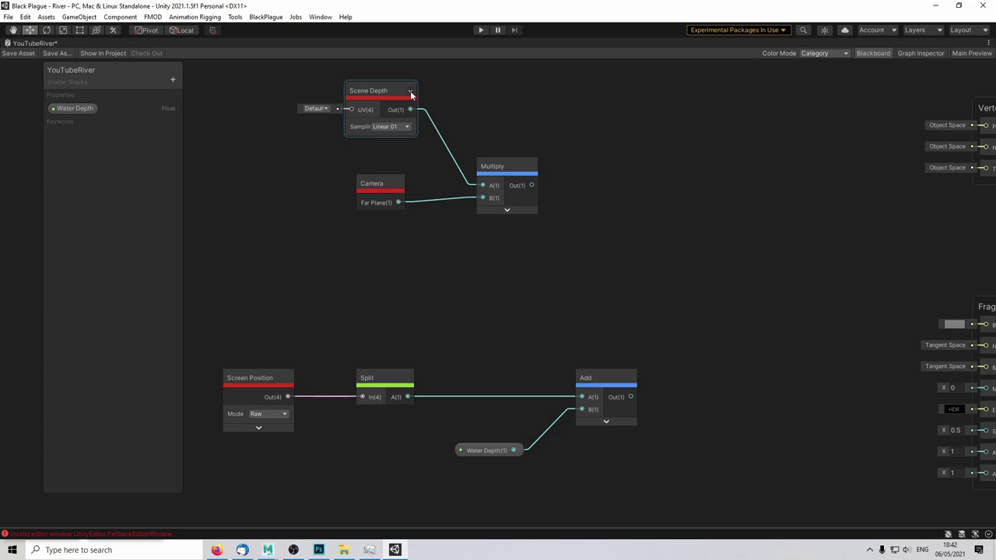
pyautogui.click(409, 92)
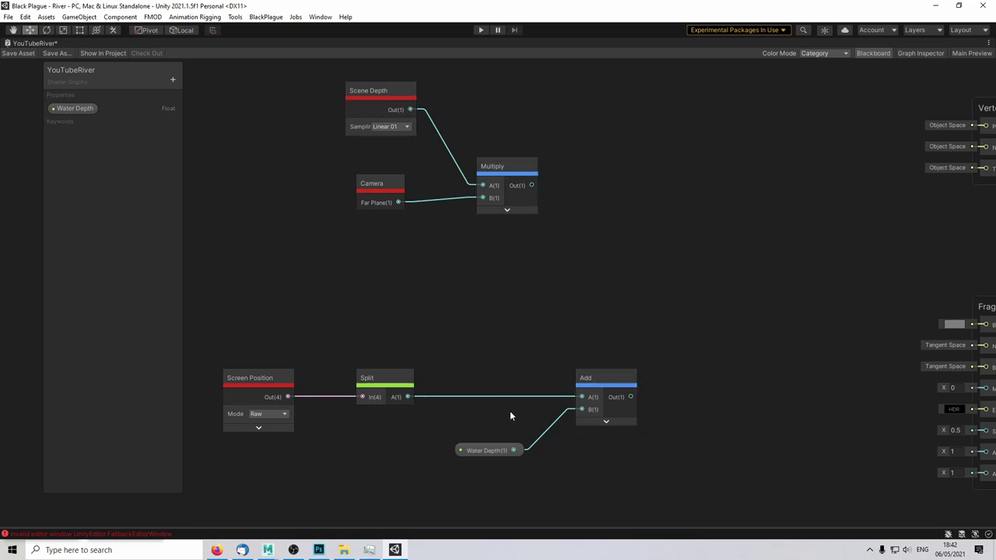
# Step: Tidy the graph by moving Add, Water Depth and Screen Position closer to Split, and Scene Depth and Multiply closer to Camera
pyautogui.moveTo(595, 383); pyautogui.dragTo(501, 384)
pyautogui.moveTo(493, 450); pyautogui.dragTo(434, 454)
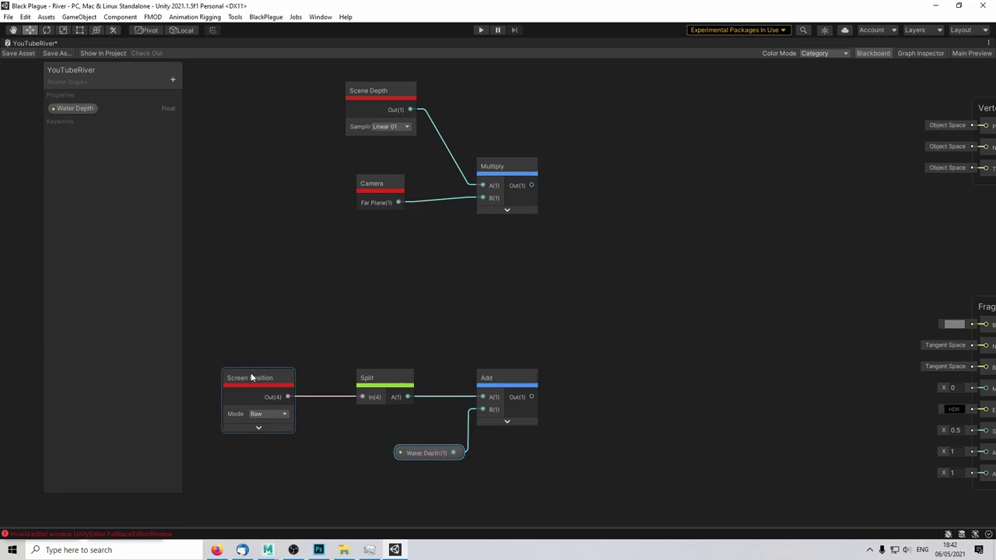
pyautogui.moveTo(251, 378); pyautogui.dragTo(295, 382)
pyautogui.moveTo(362, 115); pyautogui.dragTo(369, 175)
pyautogui.click(457, 327)
pyautogui.moveTo(454, 367); pyautogui.dragTo(426, 298, button='middle')
pyautogui.moveTo(413, 322); pyautogui.dragTo(464, 438)
pyautogui.moveTo(480, 367); pyautogui.dragTo(459, 366)
pyautogui.click(565, 329)
pyautogui.moveTo(610, 264); pyautogui.dragTo(598, 296, button='middle')
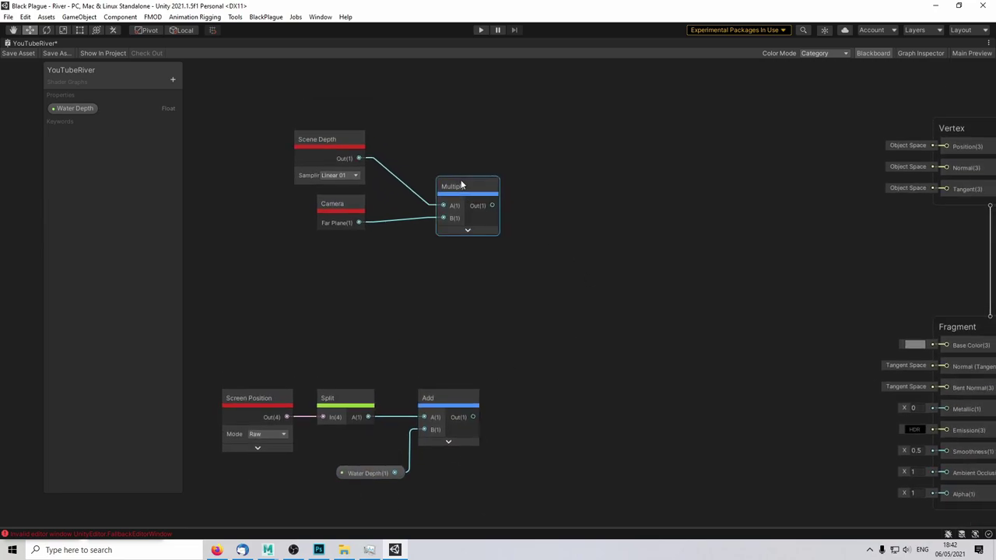
pyautogui.moveTo(439, 187); pyautogui.dragTo(412, 173)
# Step: Add a Subtract node beside Multiply, with Multiply's output feeding A and Add's output feeding B
pyautogui.press('space')
pyautogui.write('sub')
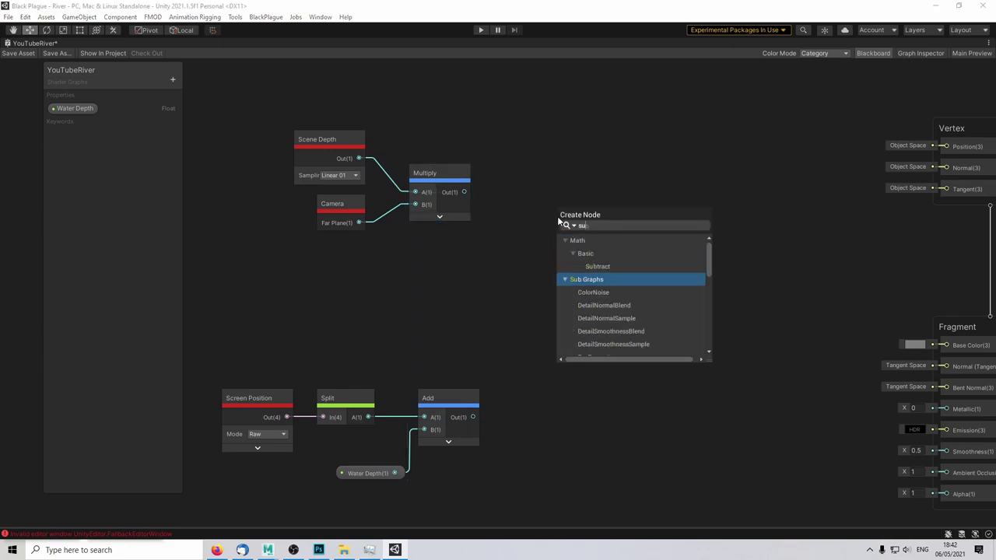
pyautogui.click(570, 274)
pyautogui.moveTo(591, 238); pyautogui.dragTo(587, 198)
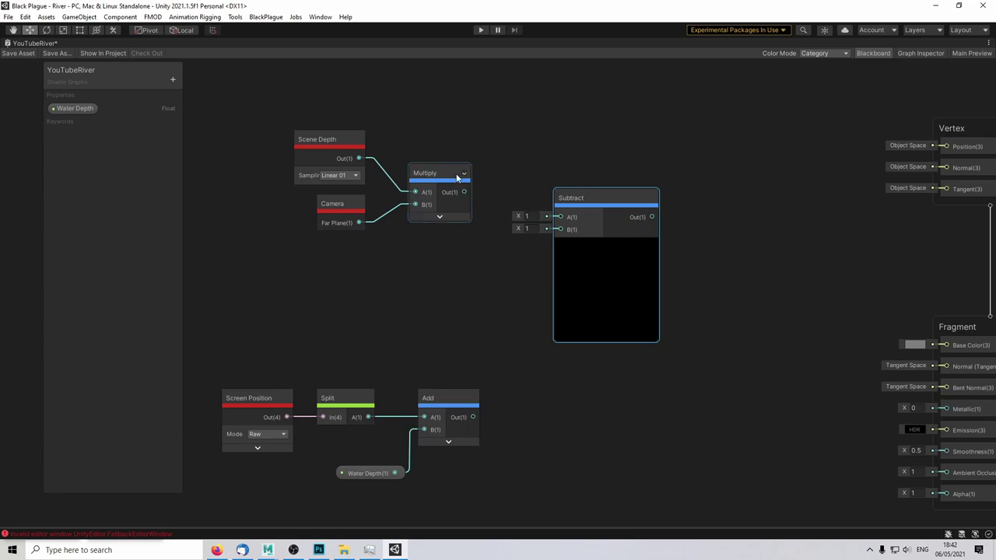
pyautogui.moveTo(464, 192); pyautogui.dragTo(559, 217)
pyautogui.moveTo(472, 417); pyautogui.dragTo(559, 232)
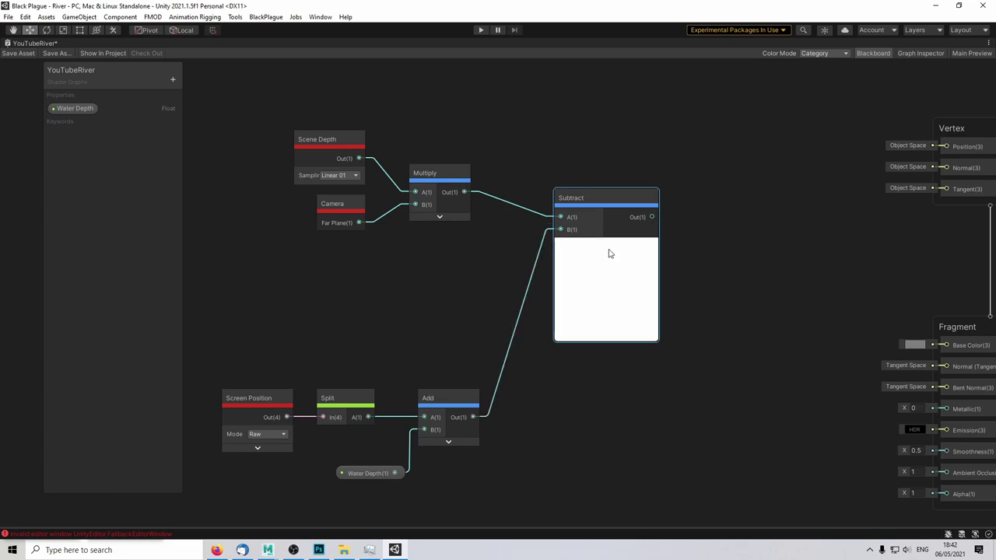
pyautogui.moveTo(591, 202); pyautogui.dragTo(561, 196)
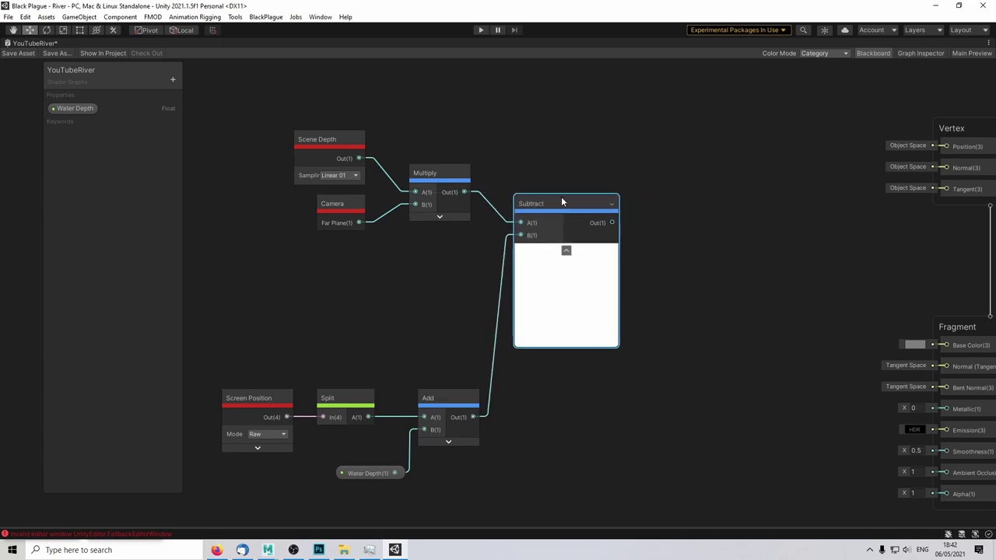
# Step: Connect Subtract's output to the Fragment's Base Color, restore the normal editor layout and save the shader graph
pyautogui.press('a')
pyautogui.moveTo(450, 181); pyautogui.dragTo(781, 304)
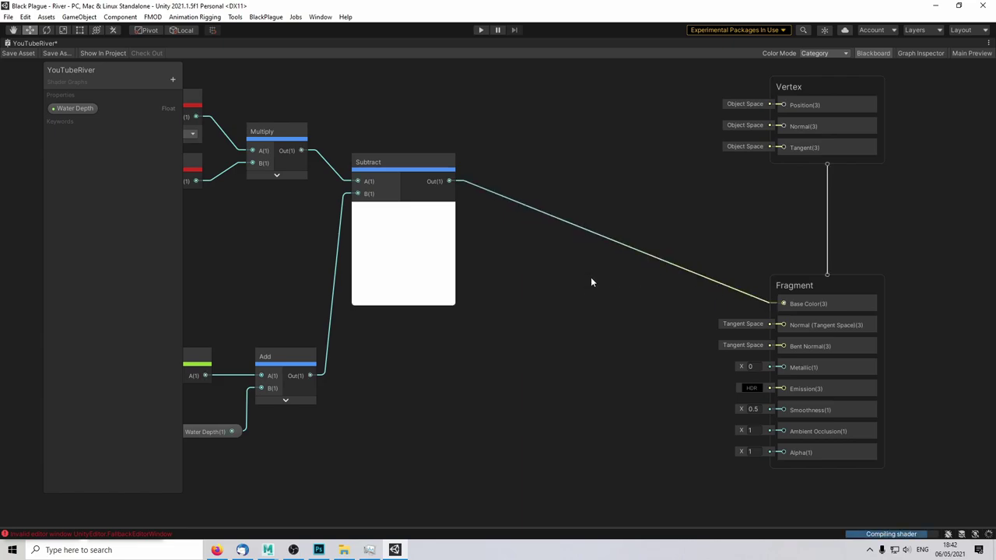
pyautogui.hotkey('shift', 'space')
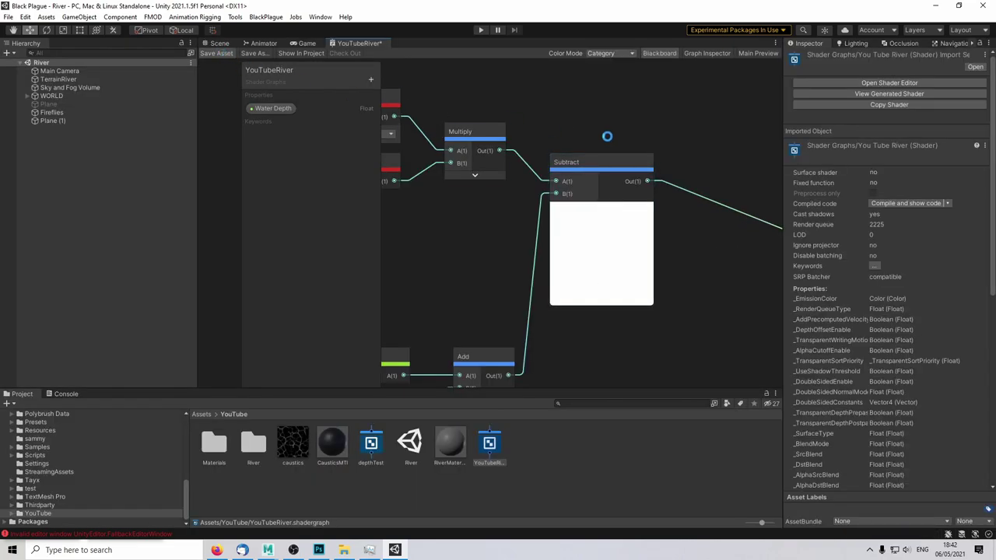
pyautogui.hotkey('ctrl', 's')
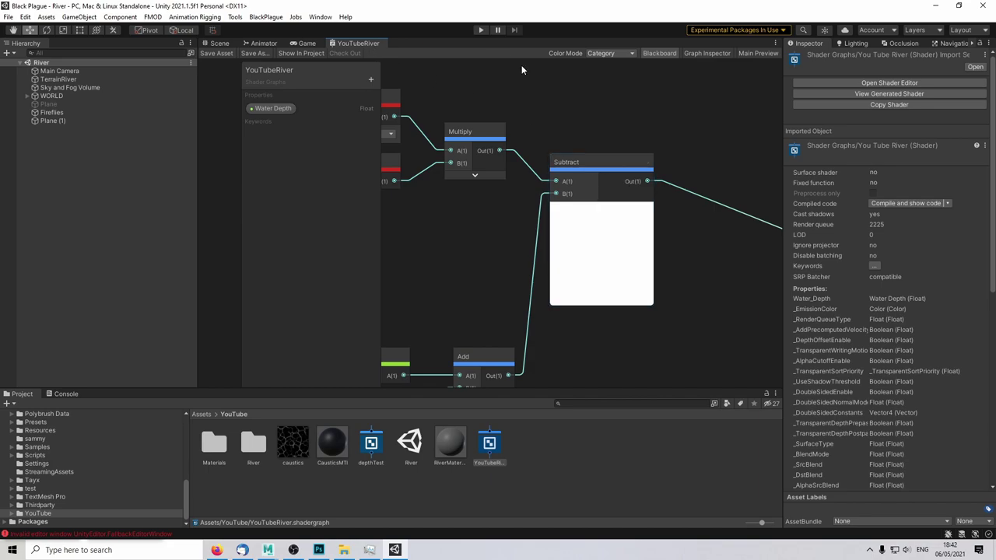
# Step: Return to the Scene view and assign RiverMaterial to the river mesh Plane (1)
pyautogui.click(220, 43)
pyautogui.moveTo(480, 237); pyautogui.dragTo(486, 214, button='middle')
pyautogui.click(519, 242)
pyautogui.click(828, 330)
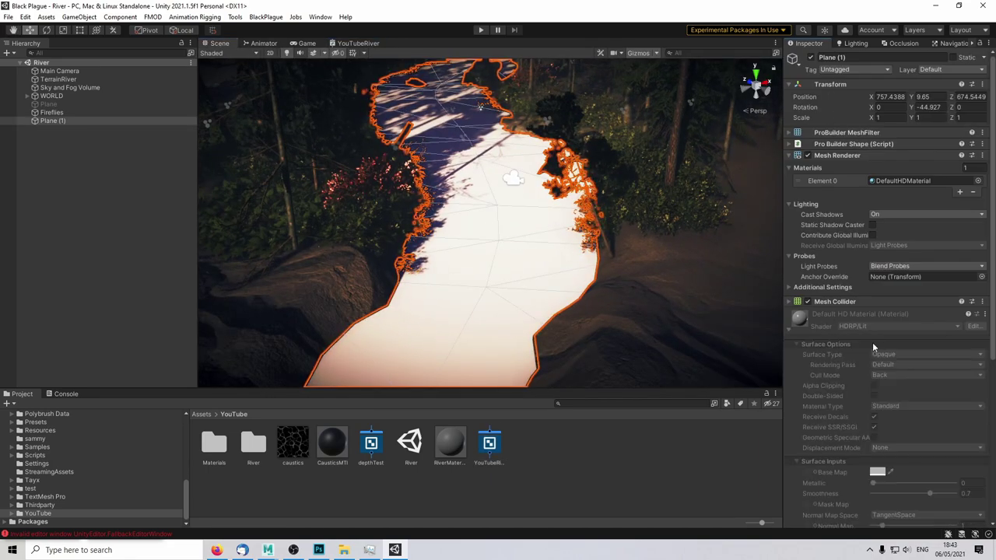
pyautogui.scroll(-5, 879, 364)
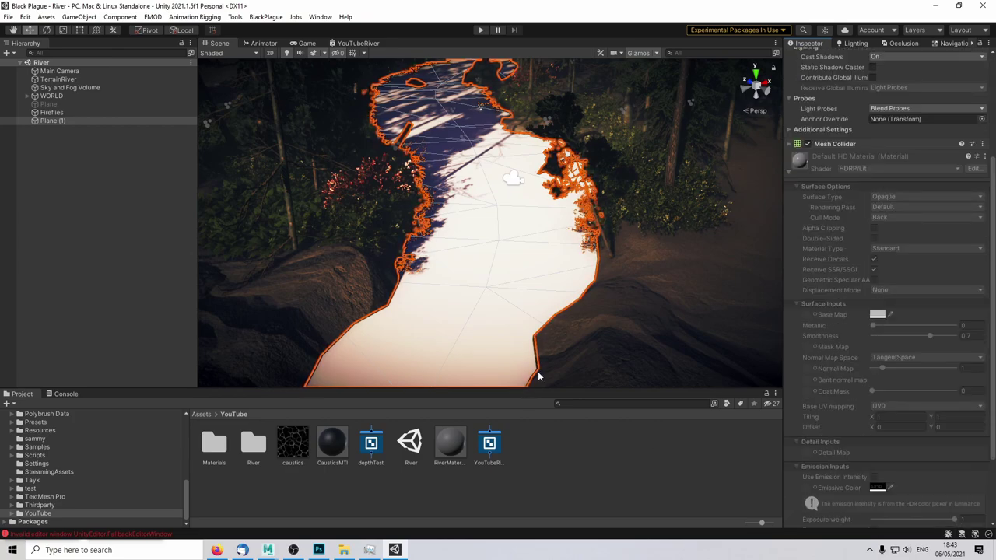
pyautogui.moveTo(450, 444); pyautogui.dragTo(471, 325)
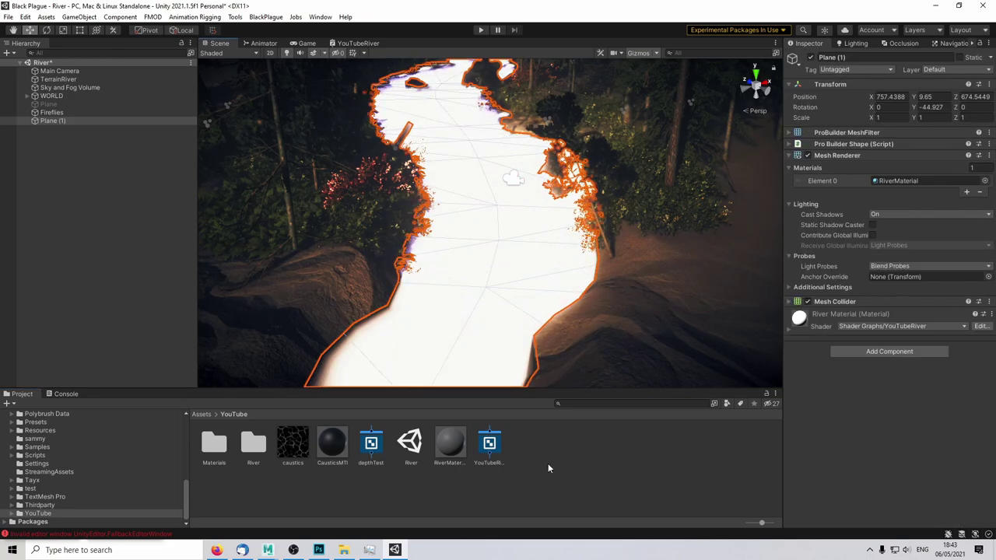
# Step: Expand RiverMaterial's settings, set Water Depth to about 0.89 and check the shoreline up close with the river deselected
pyautogui.moveTo(521, 311); pyautogui.dragTo(520, 302, button='middle')
pyautogui.press('w')
pyautogui.moveTo(548, 229); pyautogui.dragTo(720, 278, button='right')
pyautogui.click(840, 317)
pyautogui.scroll(-3, 840, 319)
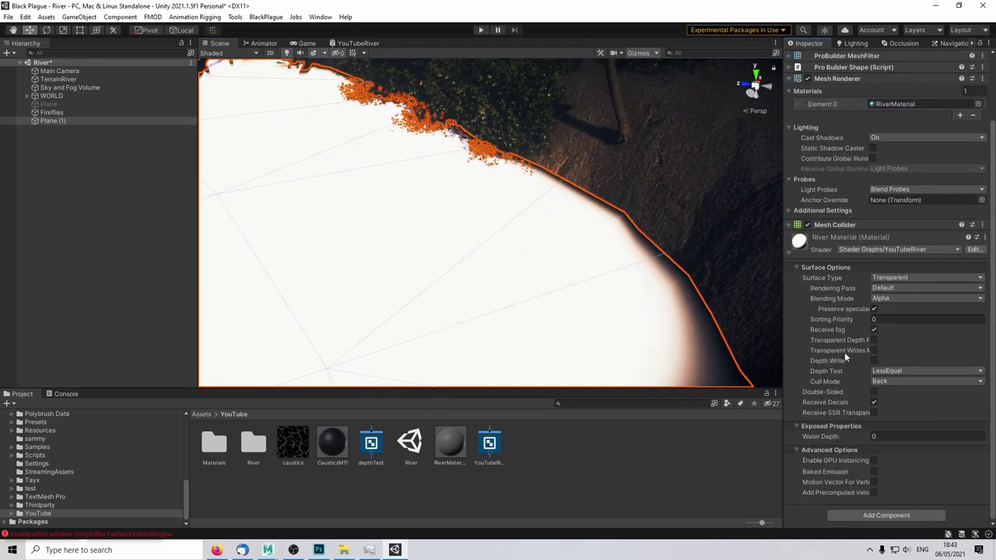
pyautogui.moveTo(810, 435); pyautogui.dragTo(832, 447)
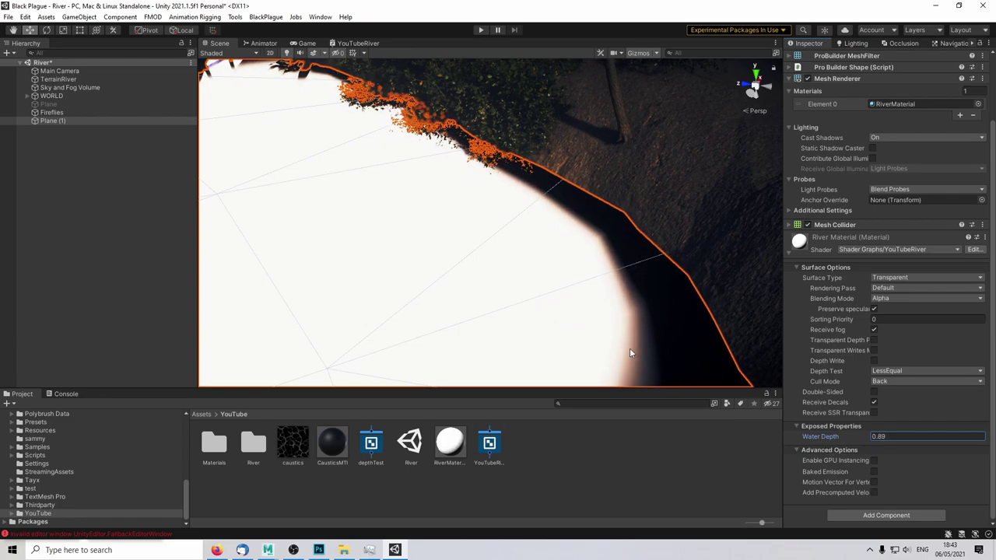
pyautogui.moveTo(629, 349); pyautogui.dragTo(622, 301, button='right')
pyautogui.click(631, 462)
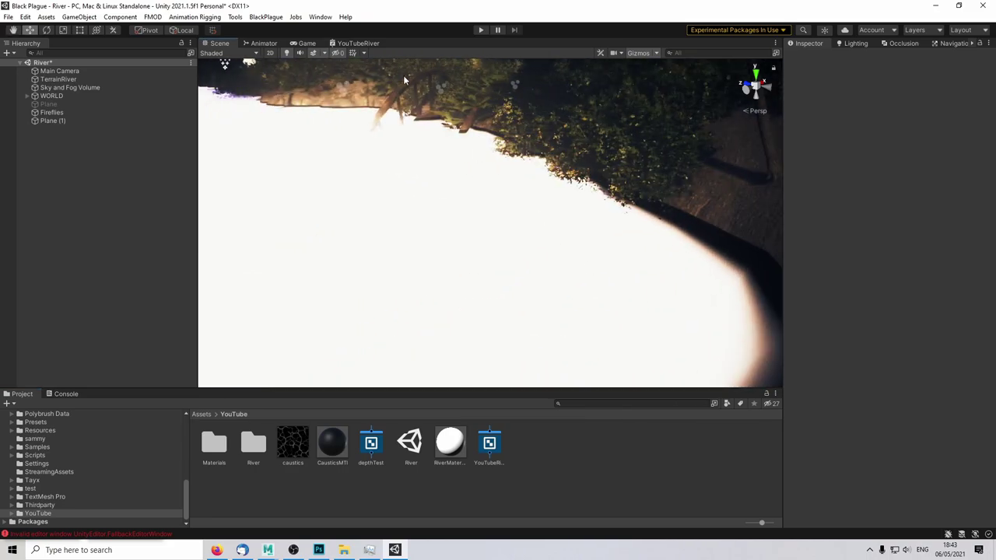
# Step: Return to the YouTubeRiver graph, add a Clamp node and connect Subtract's output to its In input
pyautogui.click(358, 44)
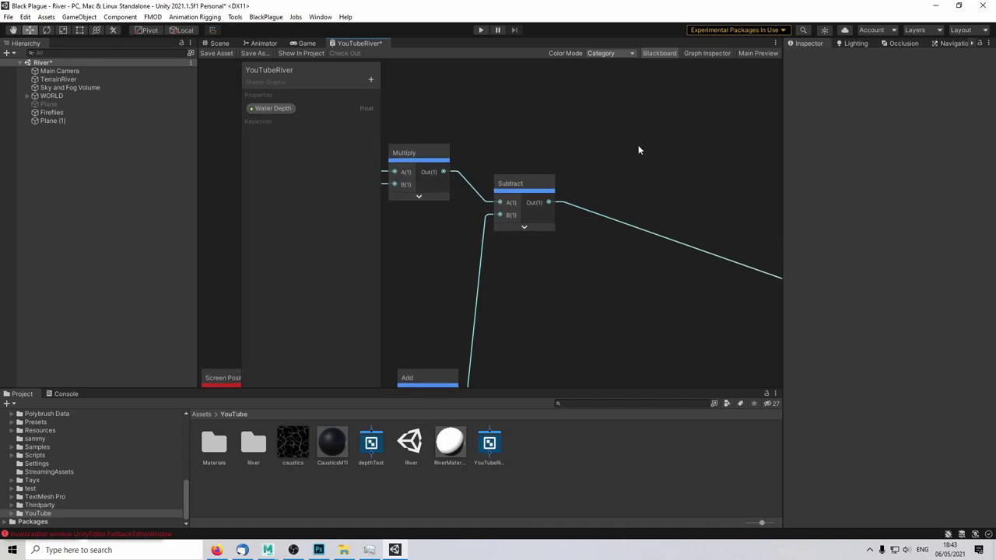
pyautogui.press('space')
pyautogui.write('cl')
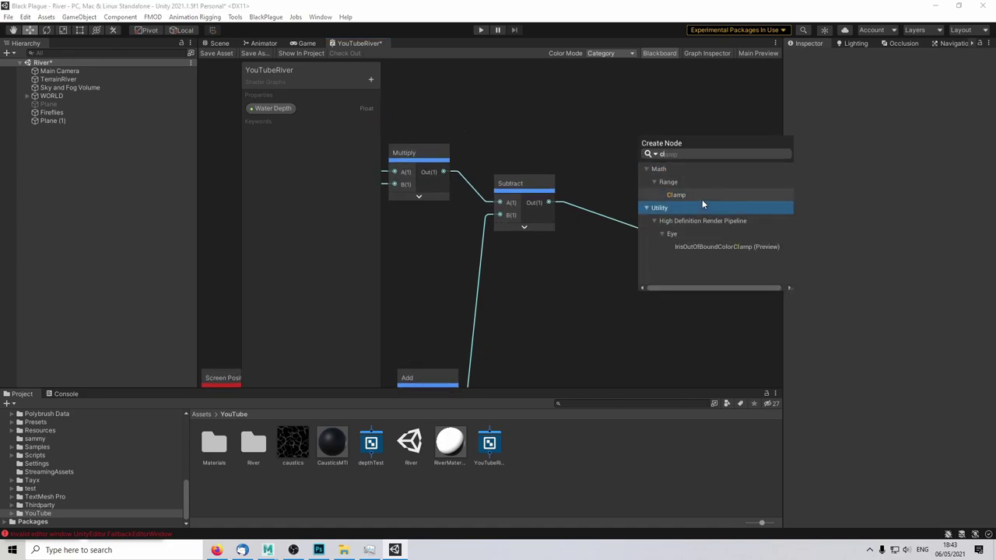
pyautogui.click(696, 195)
pyautogui.moveTo(549, 202); pyautogui.dragTo(580, 199)
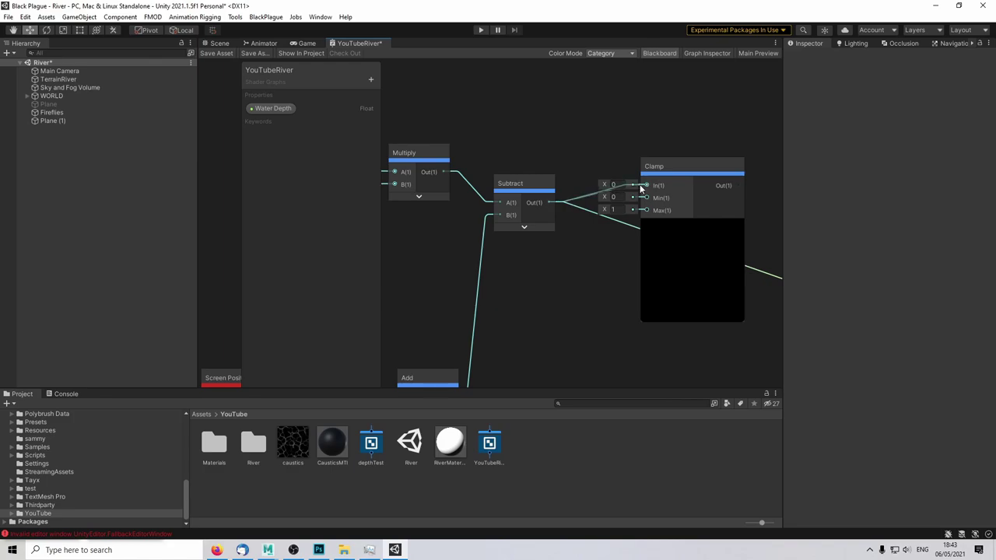
pyautogui.moveTo(641, 189); pyautogui.dragTo(644, 185)
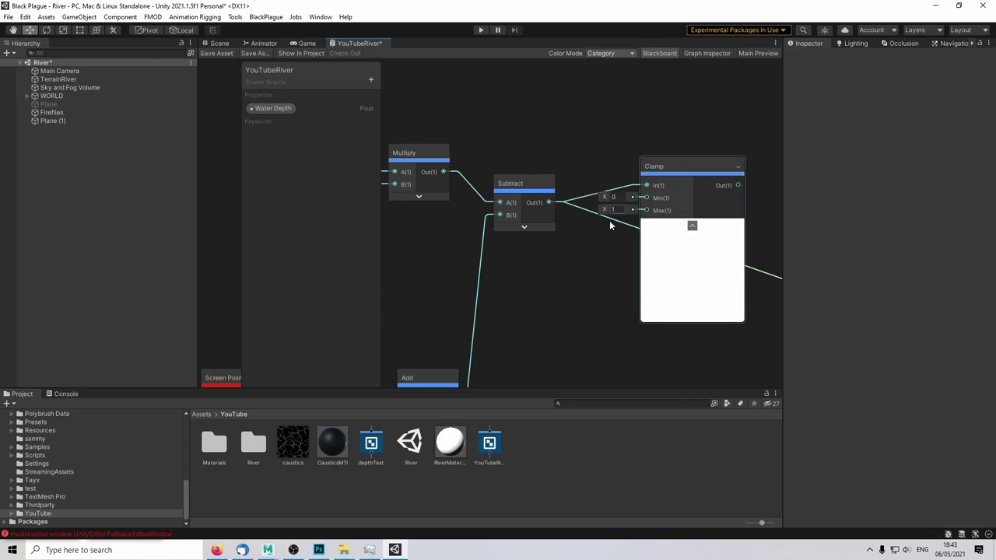
# Step: Collapse the Clamp preview and connect Clamp's output to the Fragment's Base Color in place of Subtract's
pyautogui.moveTo(640, 269); pyautogui.dragTo(571, 244, button='middle')
pyautogui.click(623, 202)
pyautogui.scroll(-3, 706, 245)
pyautogui.moveTo(704, 245); pyautogui.dragTo(593, 213, button='middle')
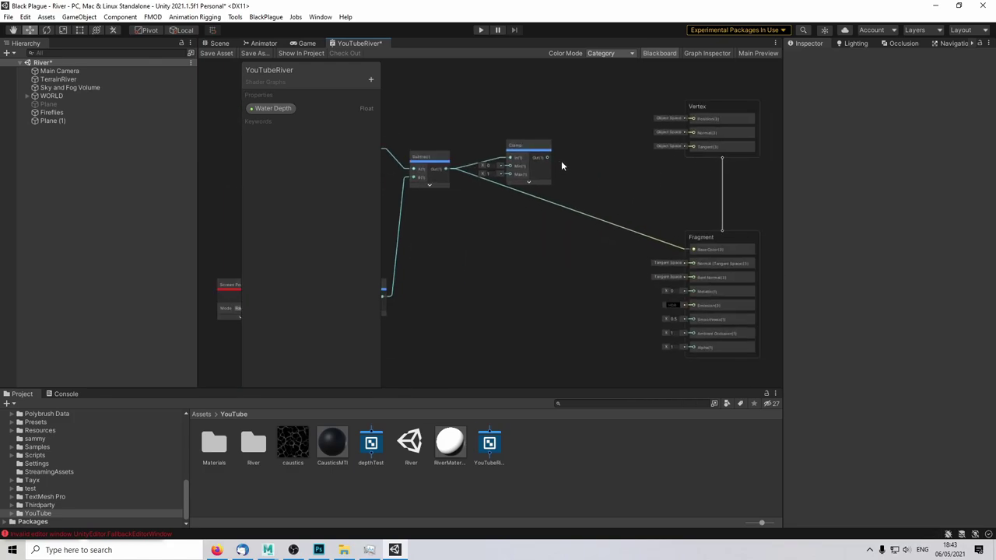
pyautogui.moveTo(547, 157); pyautogui.dragTo(693, 249)
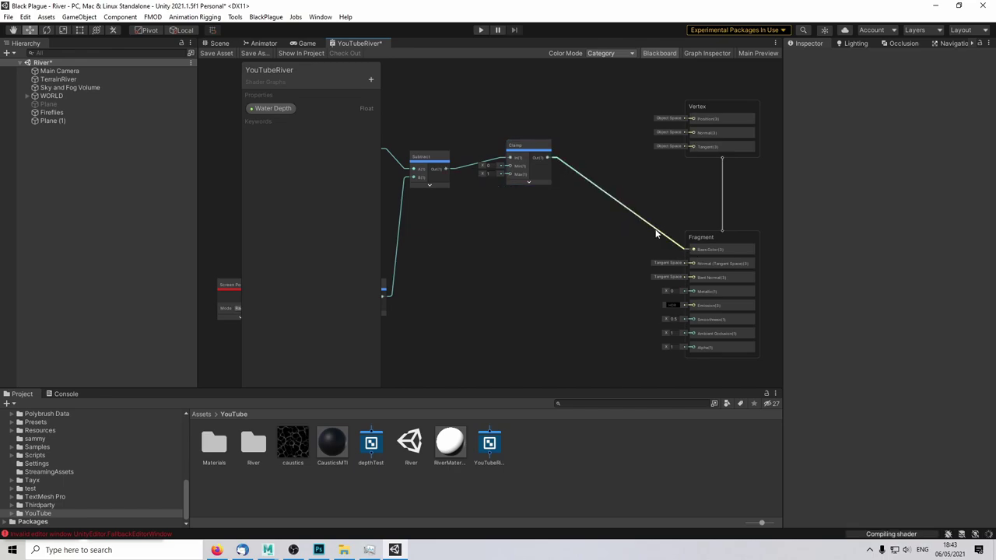
# Step: Select the river mesh in the Scene view and set its material's Water Depth to about 0.96
pyautogui.click(217, 43)
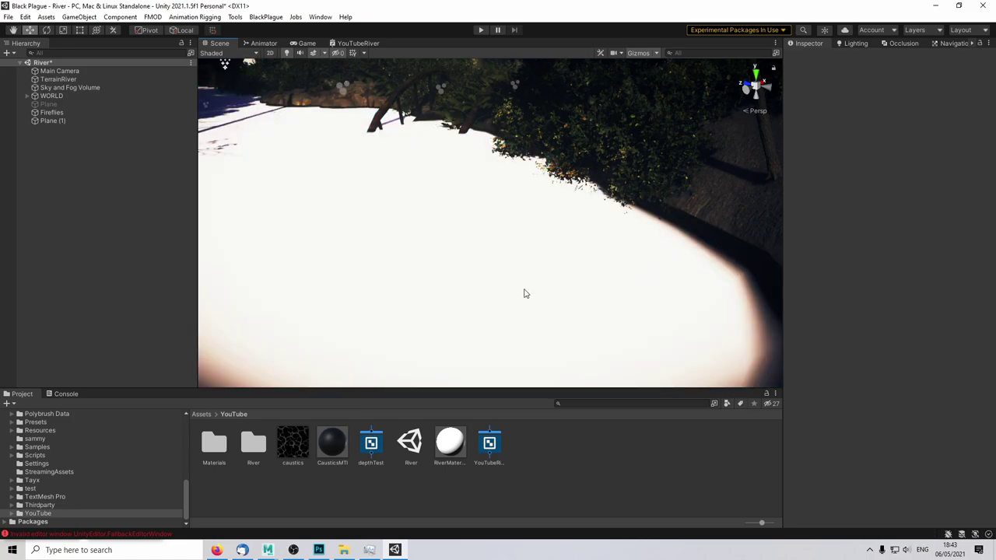
pyautogui.click(524, 293)
pyautogui.scroll(-3, 837, 421)
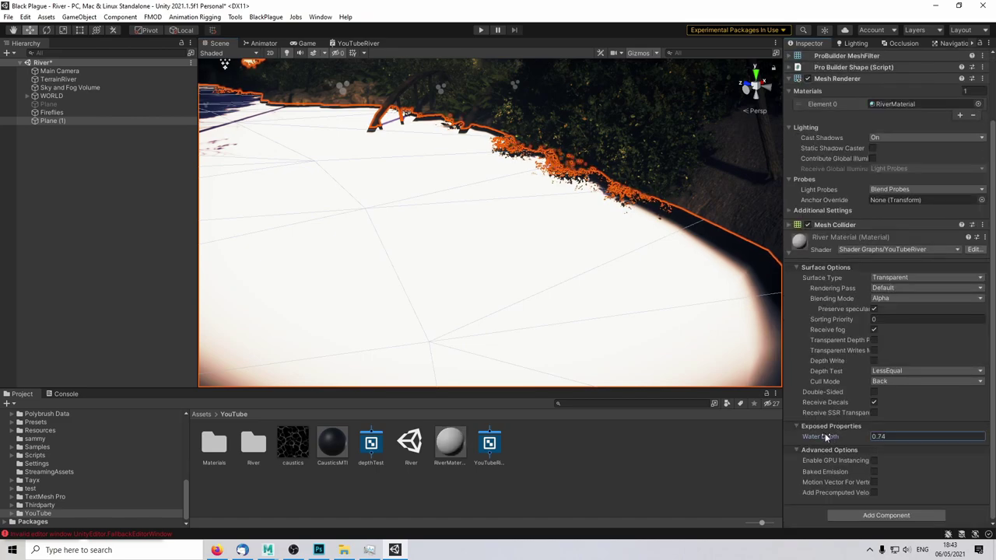
pyautogui.moveTo(826, 437)
pyautogui.mouseDown()
pyautogui.moveTo(814, 436)
pyautogui.moveTo(894, 439)
pyautogui.moveTo(832, 444)
pyautogui.mouseUp()
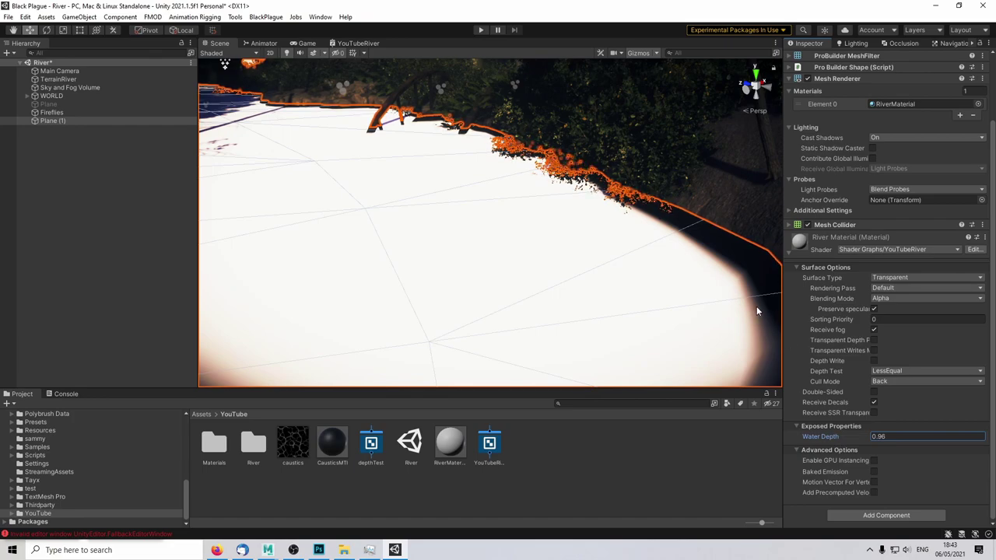
pyautogui.click(701, 469)
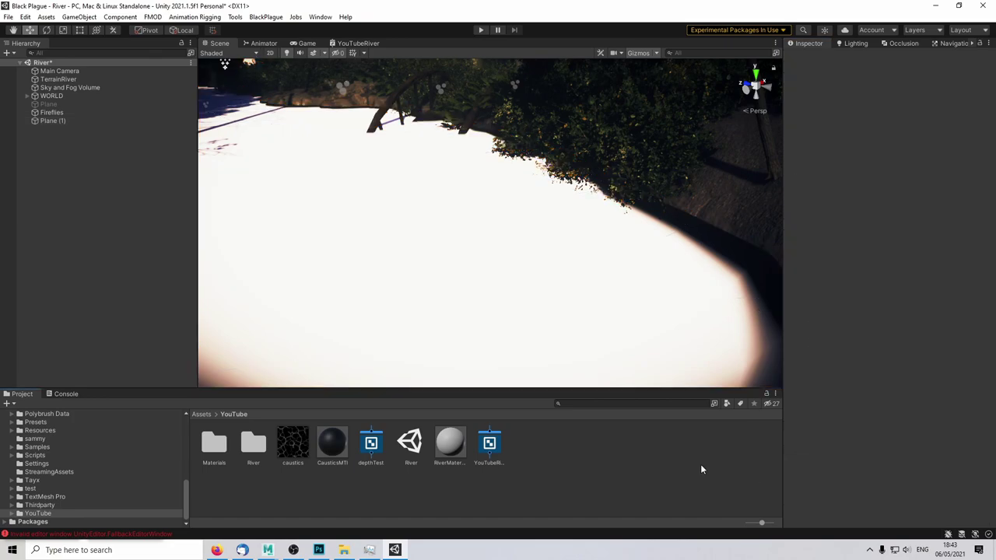
# Step: Reopen the YouTubeRiver graph and align the Clamp node level with Subtract's output, keeping its Min and Max ports shown
pyautogui.click(358, 43)
pyautogui.scroll(3, 620, 144)
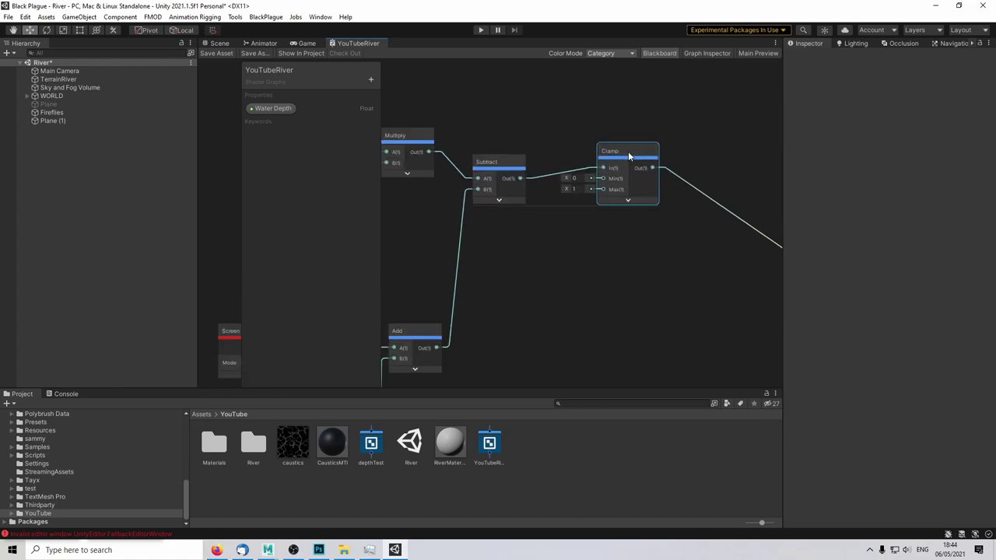
pyautogui.moveTo(623, 161); pyautogui.dragTo(645, 171)
pyautogui.click(668, 163)
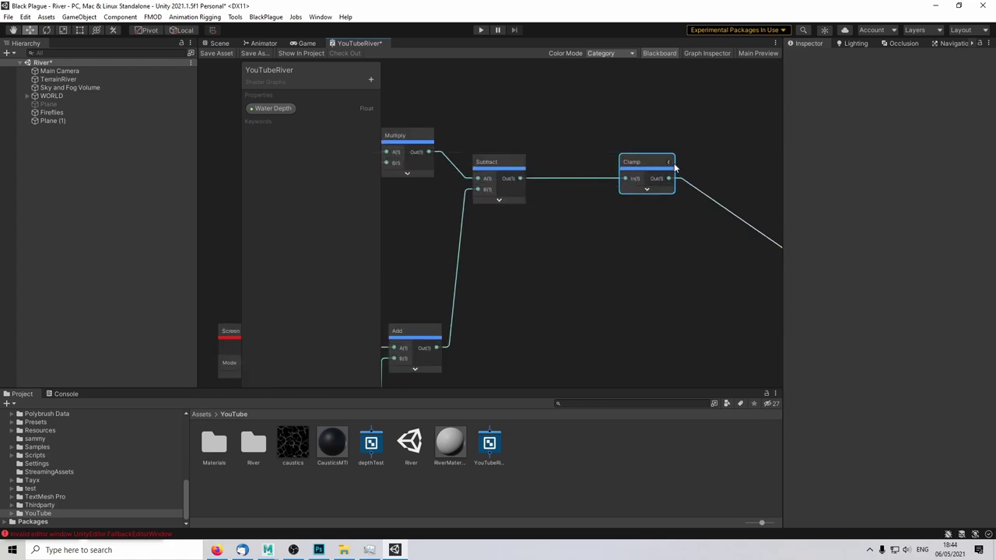
pyautogui.click(669, 162)
# Step: Add a Multiply node to the YouTubeRiver graph and connect Subtract's output to its A input
pyautogui.press('space')
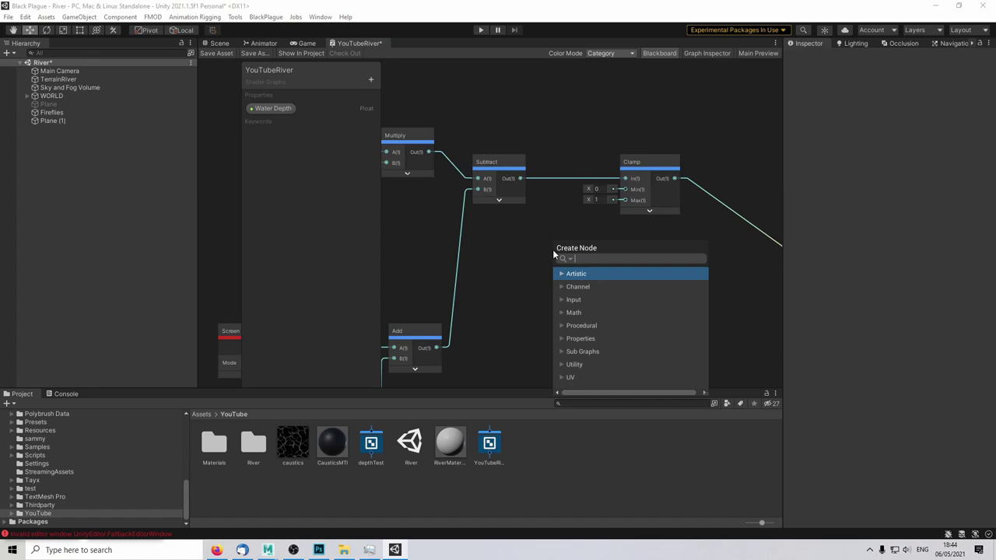
pyautogui.write('multiply')
pyautogui.click(599, 298)
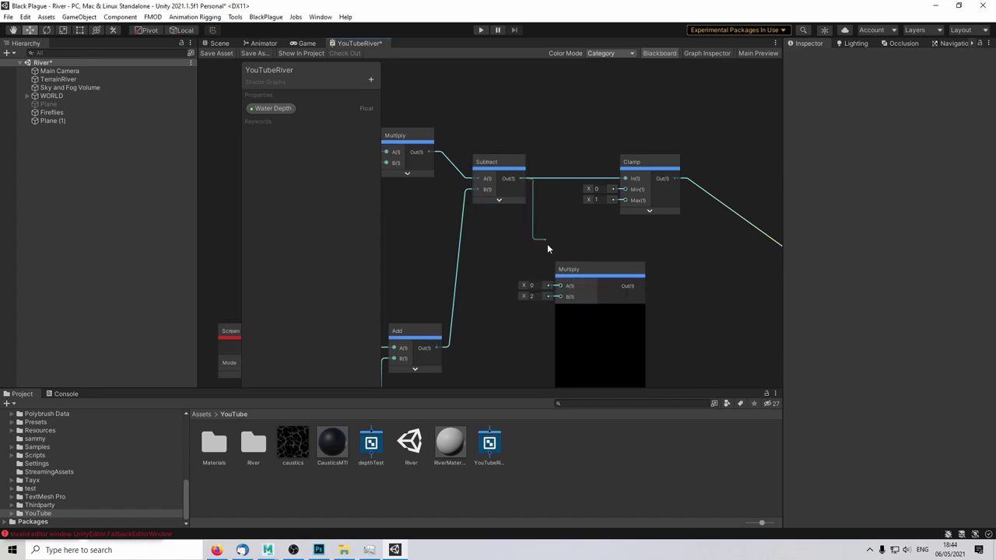
pyautogui.moveTo(558, 288); pyautogui.dragTo(559, 287)
# Step: Connect the new Multiply's output to Clamp's In input, collapse its preview, and align it in a row between Subtract and Clamp
pyautogui.moveTo(607, 208); pyautogui.dragTo(713, 156)
pyautogui.click(724, 157)
pyautogui.moveTo(582, 270); pyautogui.dragTo(600, 166)
pyautogui.click(603, 256)
pyautogui.click(620, 255)
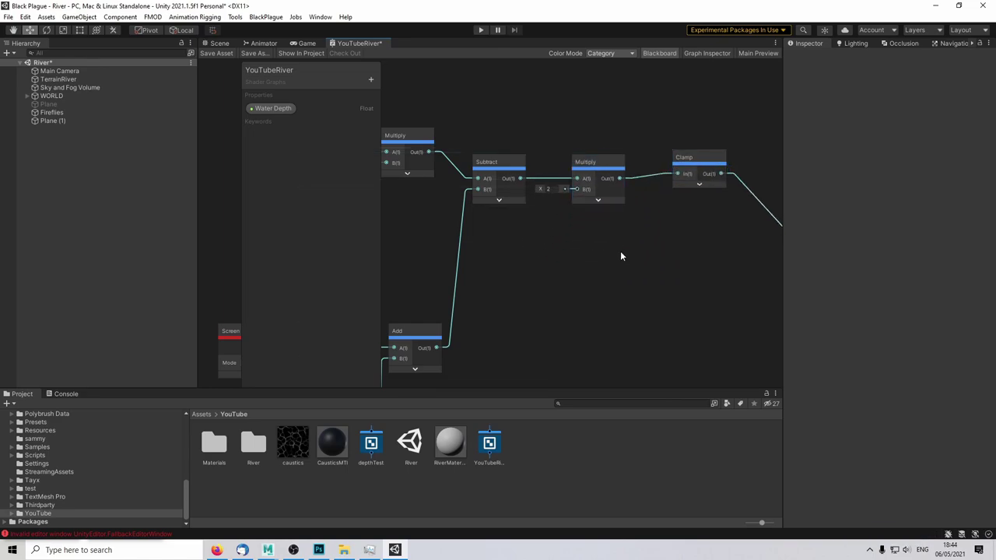
pyautogui.moveTo(696, 158); pyautogui.dragTo(691, 162)
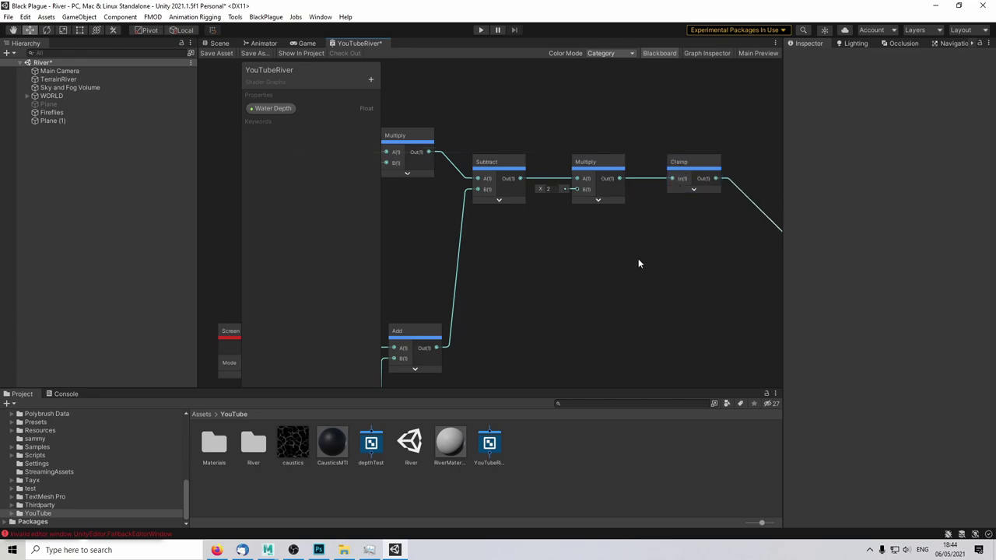
pyautogui.moveTo(591, 163); pyautogui.dragTo(601, 163)
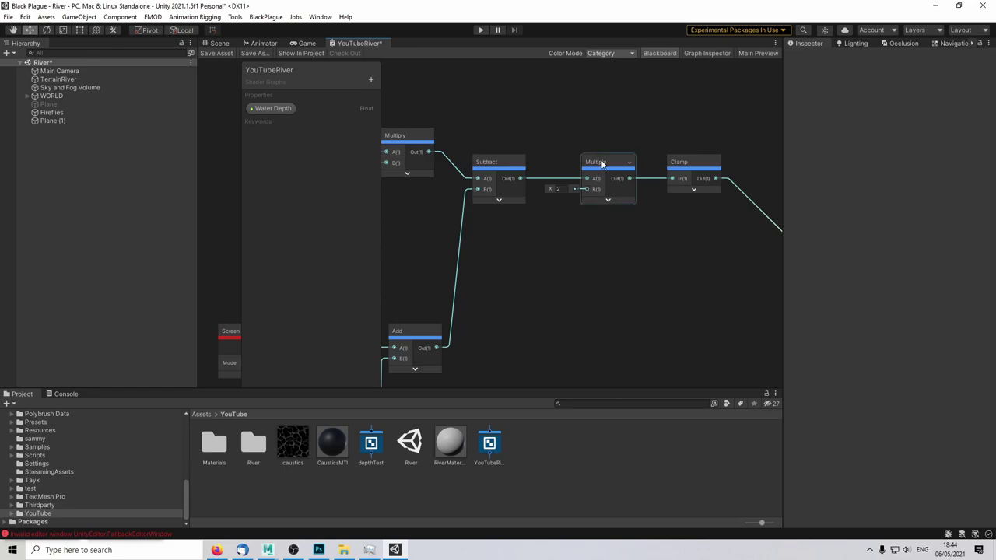
pyautogui.moveTo(595, 162); pyautogui.dragTo(587, 162)
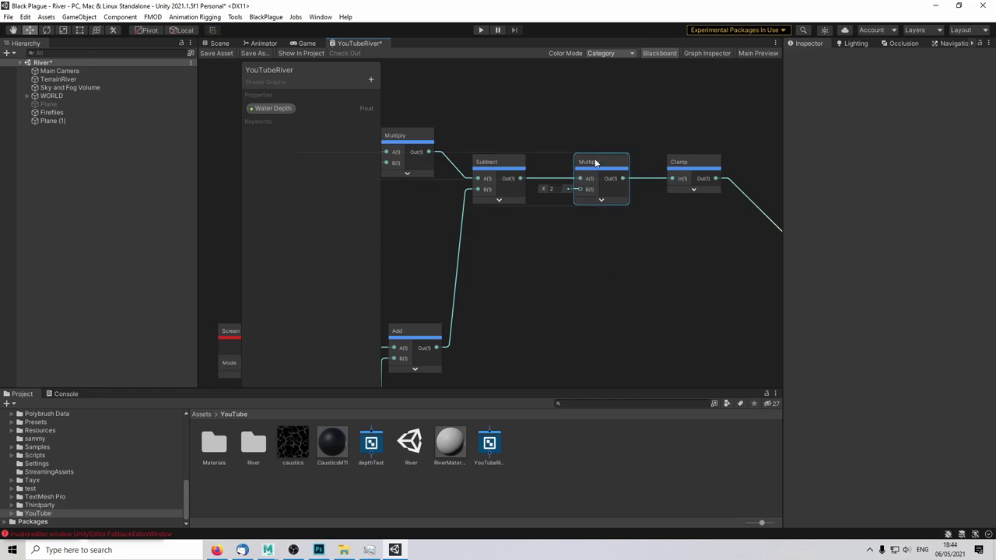
# Step: Create a Float property named Water Depth Intensity and connect it to the B input of the Multiply node after Subtract
pyautogui.click(371, 80)
pyautogui.click(408, 86)
pyautogui.write('Wa')
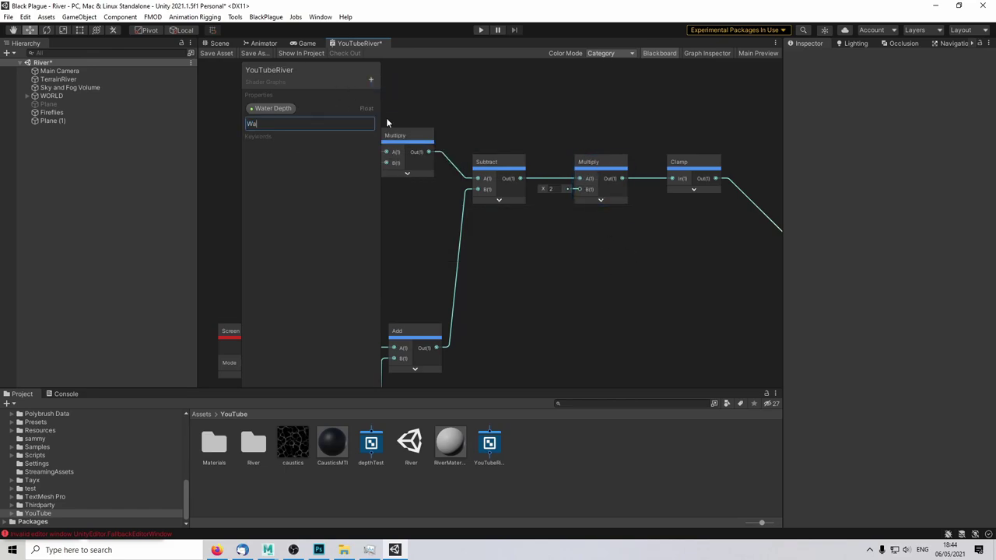
pyautogui.write('ter Depth Intensity')
pyautogui.press('Return')
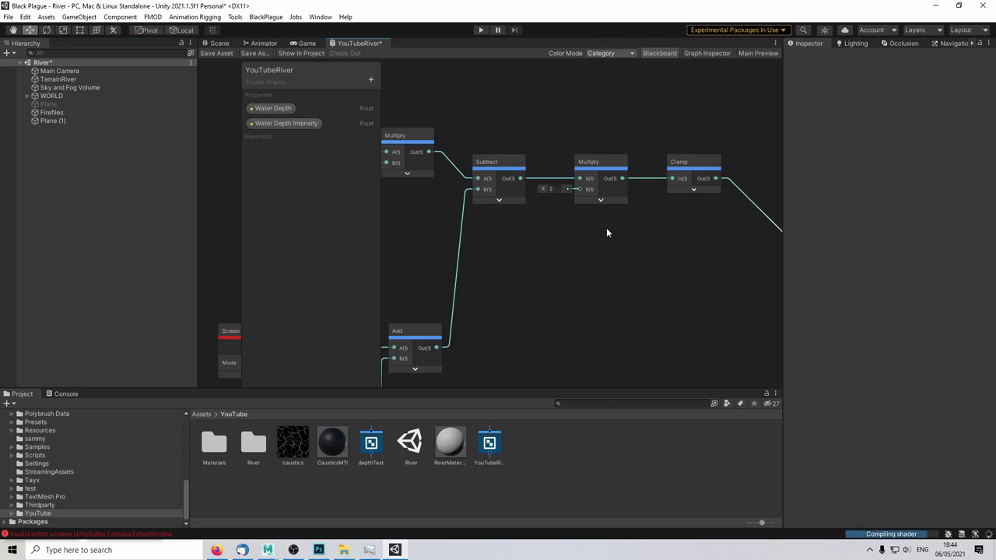
pyautogui.moveTo(467, 223); pyautogui.dragTo(578, 195)
pyautogui.moveTo(521, 251); pyautogui.dragTo(526, 251)
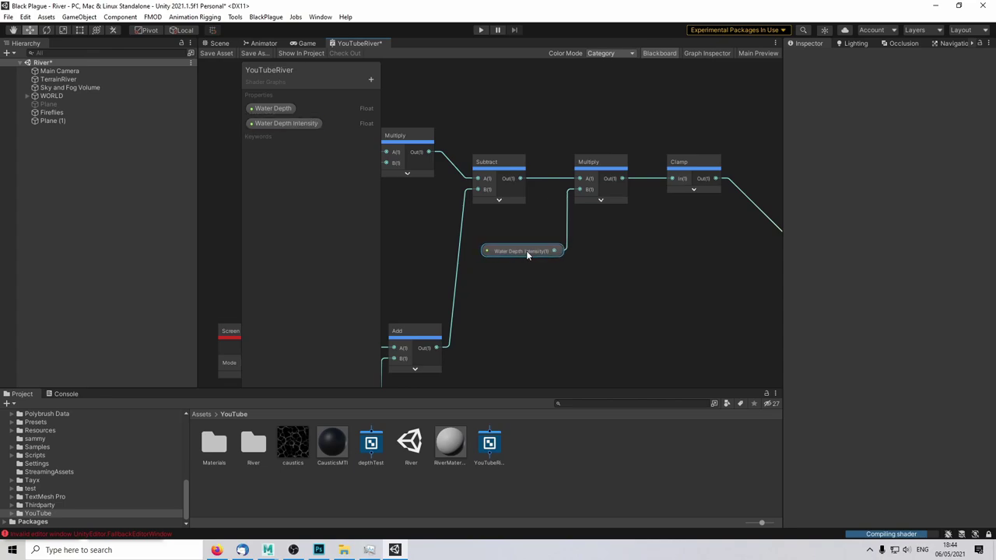
# Step: Maximize the graph, place the Graph Inspector clear of the node chain, and show Water Depth Intensity's settings in it
pyautogui.click(280, 126)
pyautogui.click(717, 53)
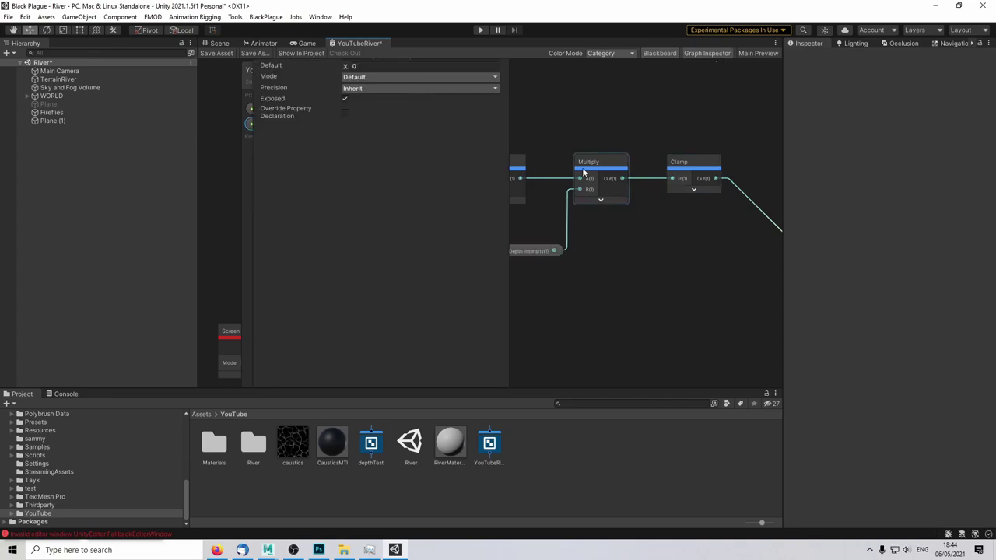
pyautogui.hotkey('shift', 'space')
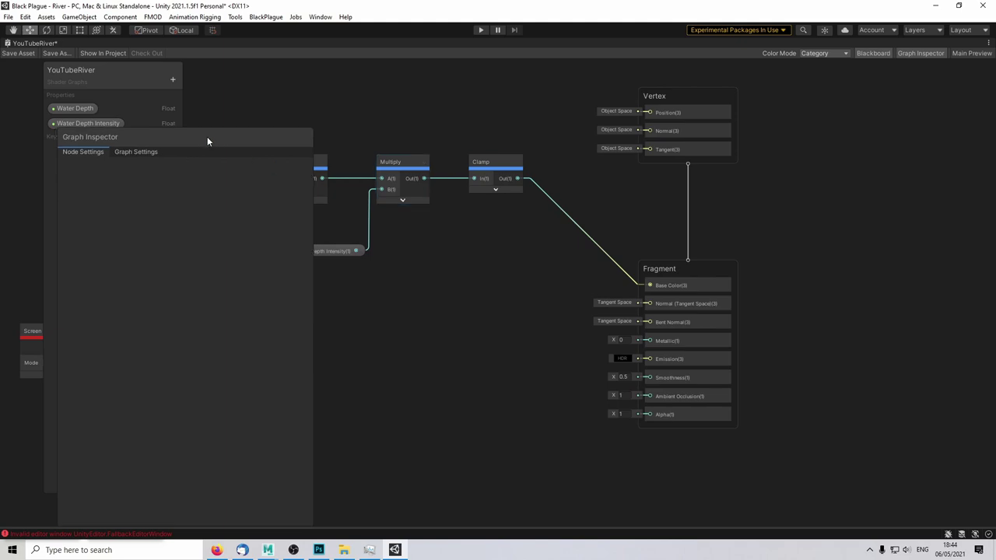
pyautogui.moveTo(207, 140); pyautogui.dragTo(696, 129)
pyautogui.click(75, 126)
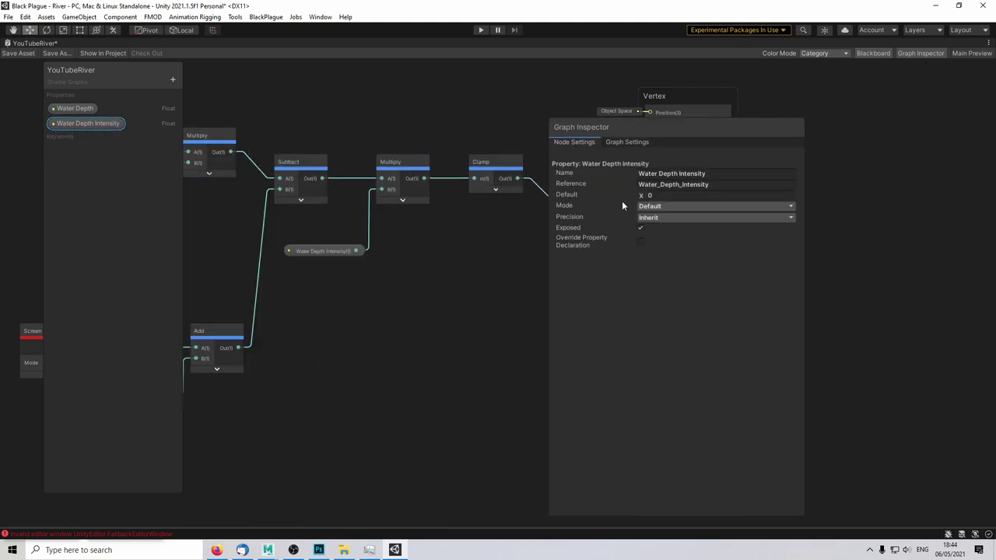
# Step: Set Water Depth Intensity's mode to Slider, keeping the range 0 to 1, with a default of 0.5
pyautogui.click(656, 206)
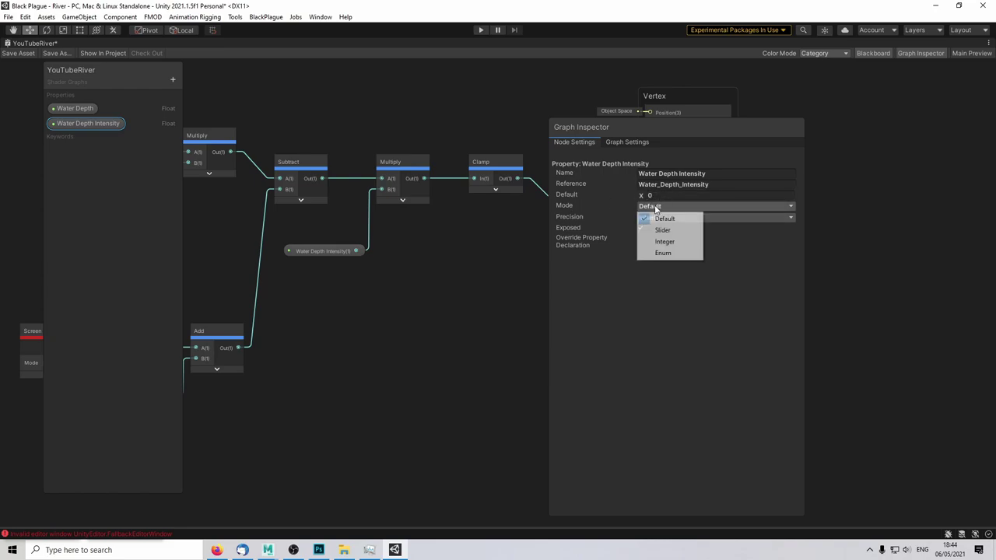
pyautogui.click(662, 230)
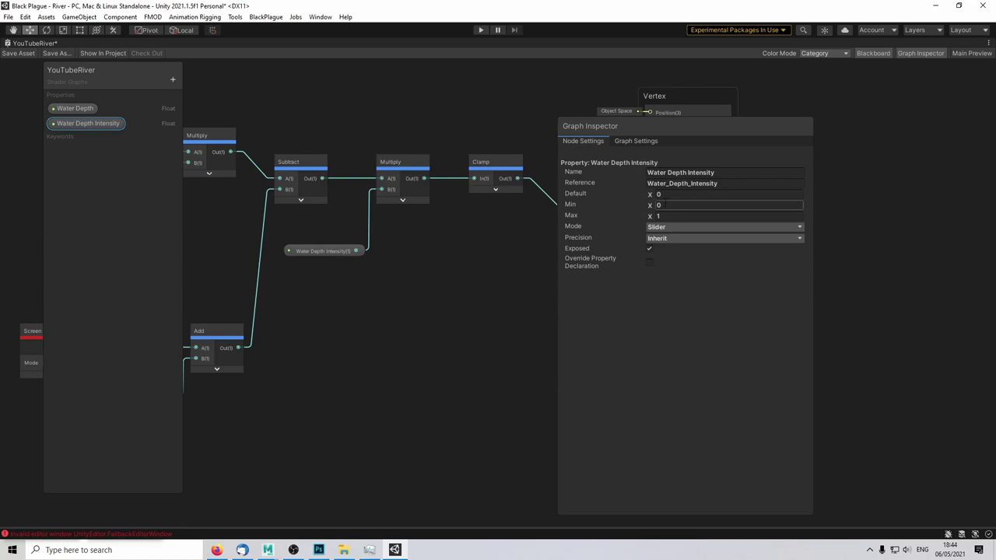
pyautogui.click(660, 194)
pyautogui.click(671, 203)
pyautogui.click(690, 215)
pyautogui.click(673, 194)
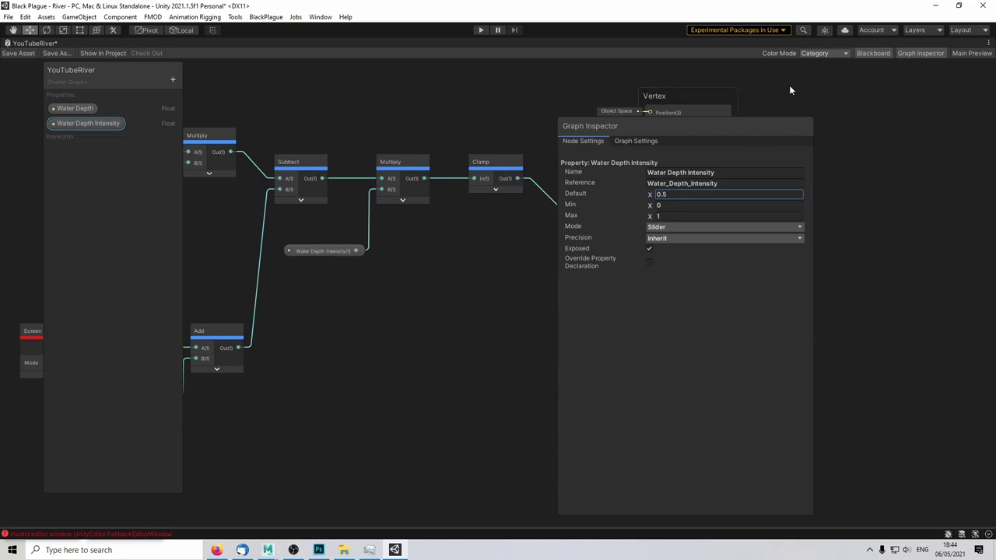
# Step: Hide the Graph Inspector, save the shader graph, and restore the normal editor layout
pyautogui.click(911, 53)
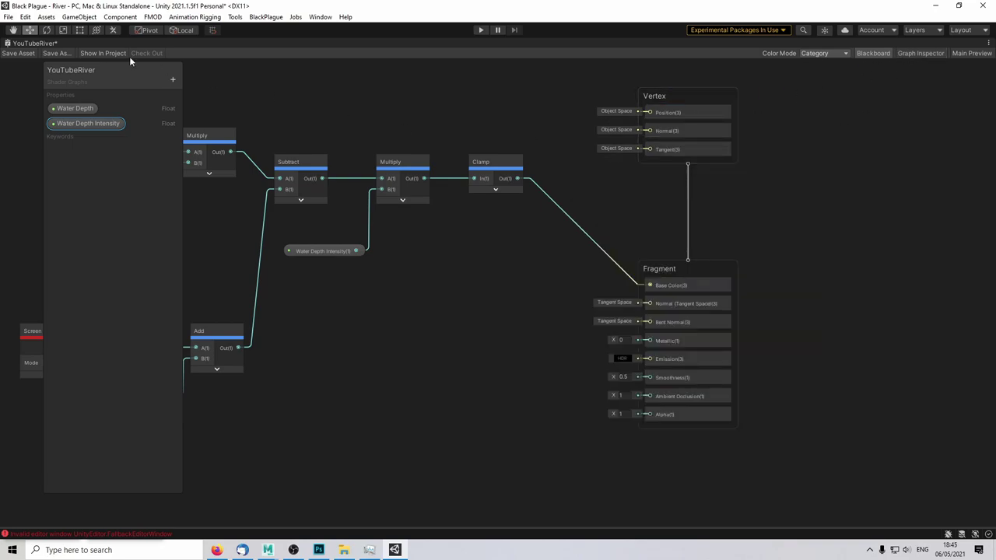
pyautogui.hotkey('ctrl', 's')
pyautogui.hotkey('shift', 'space')
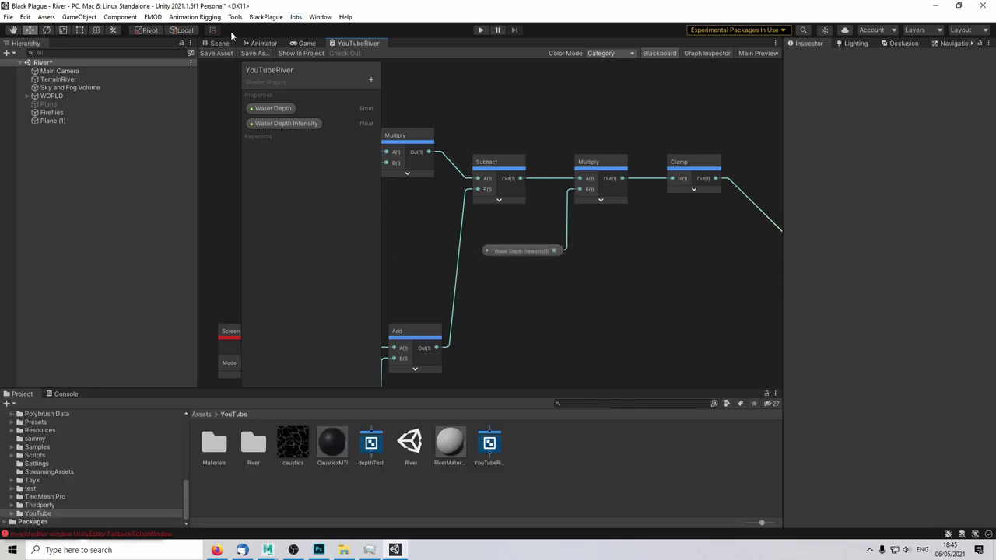
# Step: Select Plane (1) in the scene and lower its river material's Water Depth Intensity to about 0.04
pyautogui.click(218, 43)
pyautogui.click(74, 121)
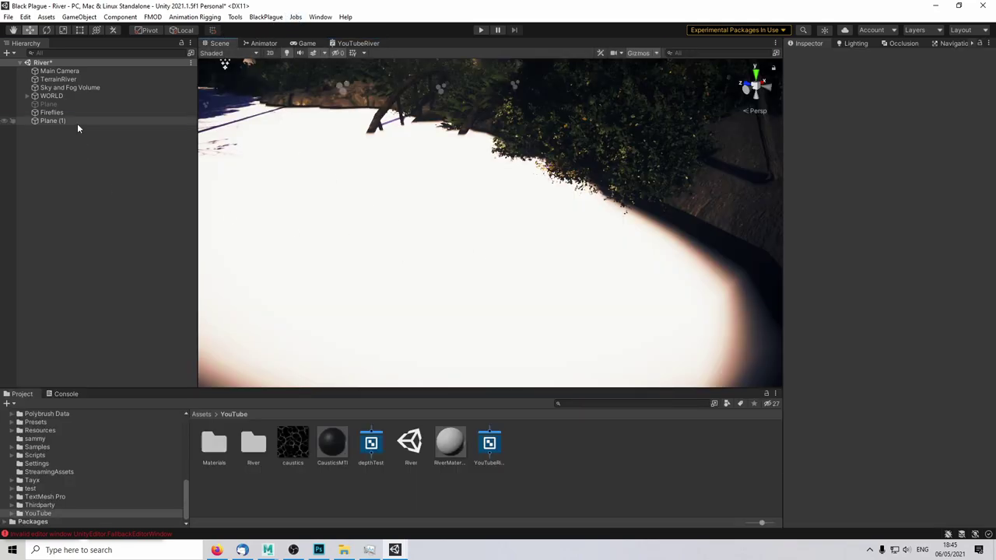
pyautogui.scroll(-5, 856, 420)
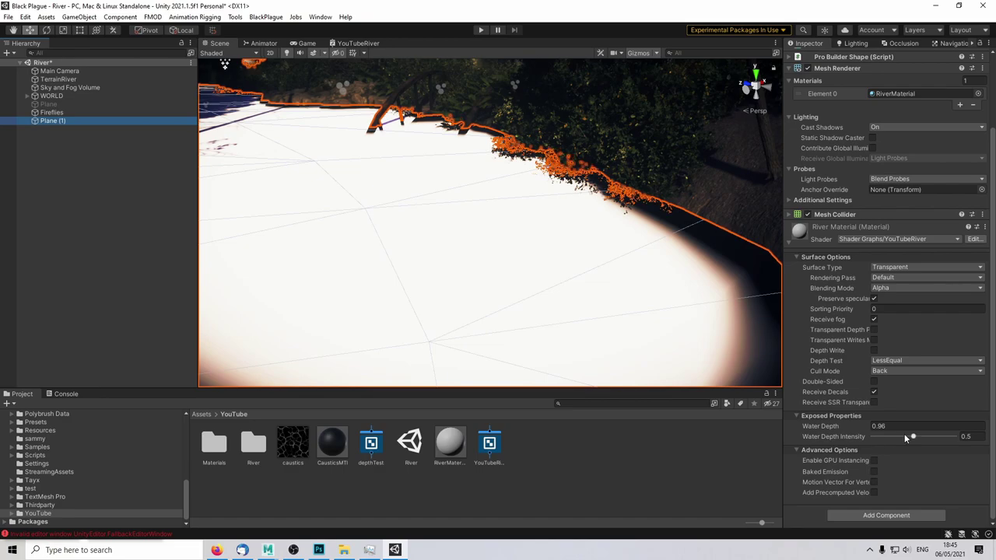
pyautogui.moveTo(911, 436)
pyautogui.mouseDown()
pyautogui.moveTo(877, 437)
pyautogui.moveTo(948, 441)
pyautogui.moveTo(876, 441)
pyautogui.mouseUp()
pyautogui.moveTo(600, 304); pyautogui.dragTo(529, 298, button='right')
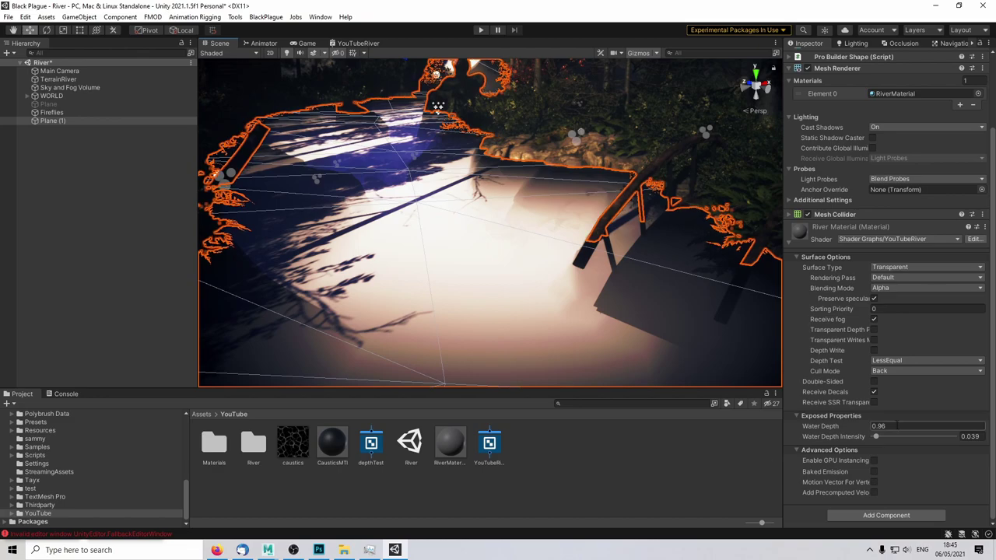
# Step: Lower the river material's Water Depth to about -3.8 and test Water Depth Intensity between about 0.03 and 0.29
pyautogui.moveTo(875, 436); pyautogui.dragTo(682, 465)
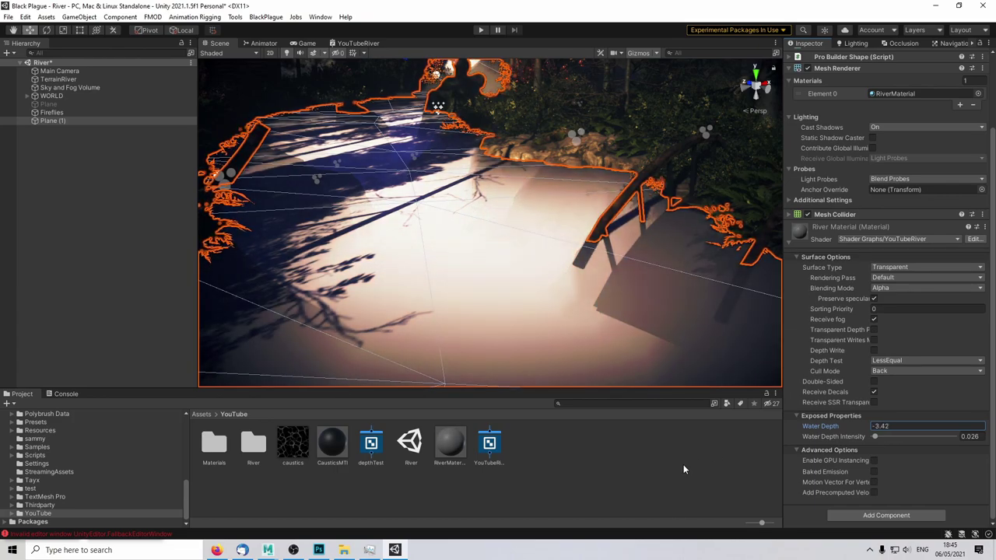
pyautogui.moveTo(875, 437); pyautogui.dragTo(895, 445)
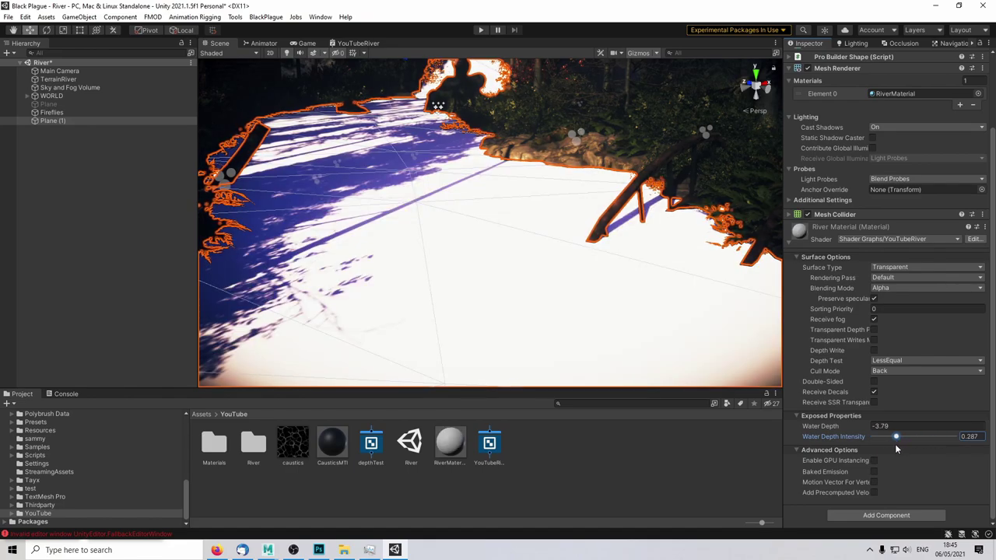
pyautogui.moveTo(815, 426); pyautogui.dragTo(876, 439)
# Step: Deselect the river mesh and save the scene
pyautogui.moveTo(545, 279); pyautogui.dragTo(593, 263, button='right')
pyautogui.press('s')
pyautogui.click(640, 442)
pyautogui.hotkey('ctrl', 's')
# Step: In the YouTubeRiver graph, move the Screen Position, Split, Add and Water Depth nodes up close beneath the Scene Depth branch
pyautogui.click(359, 44)
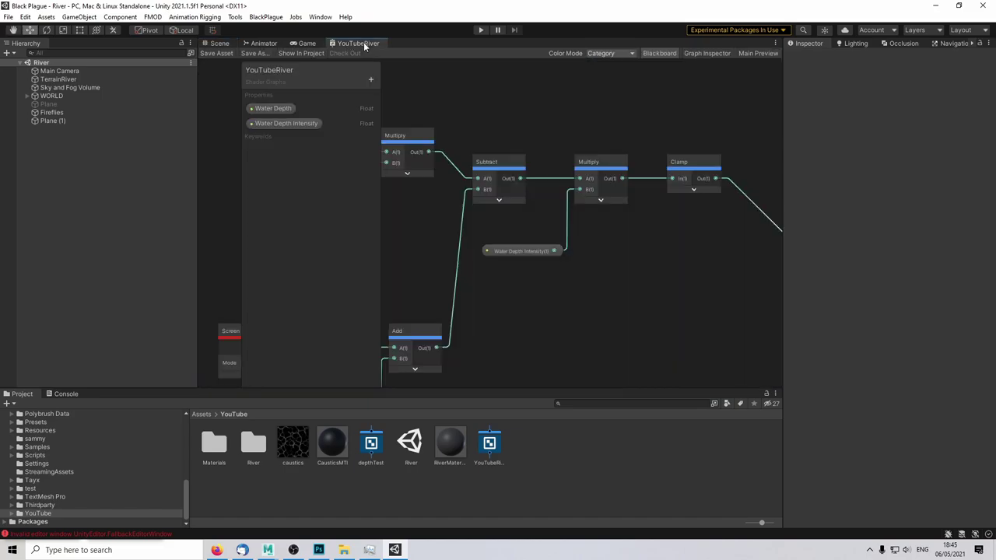
pyautogui.moveTo(520, 280); pyautogui.dragTo(450, 201, button='middle')
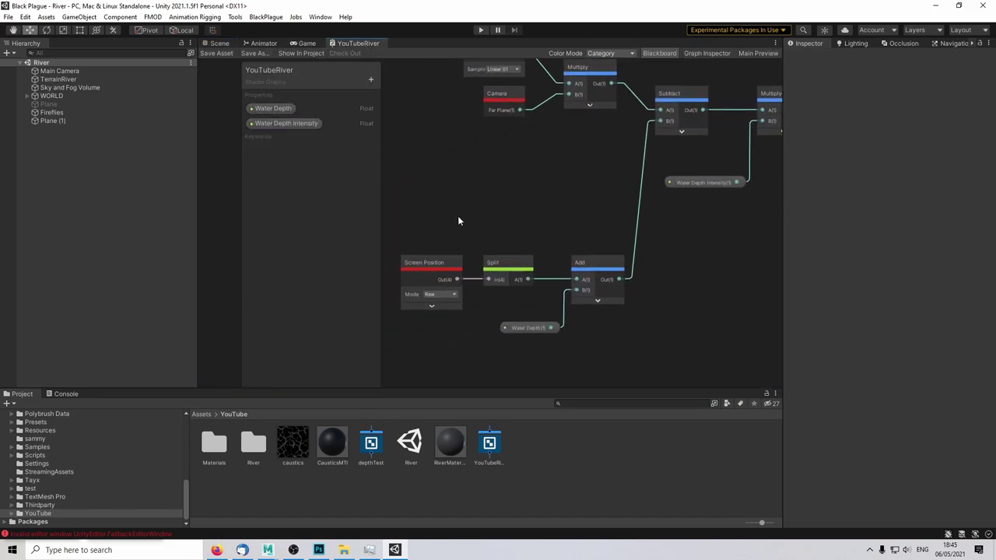
pyautogui.moveTo(564, 216); pyautogui.dragTo(527, 225, button='middle')
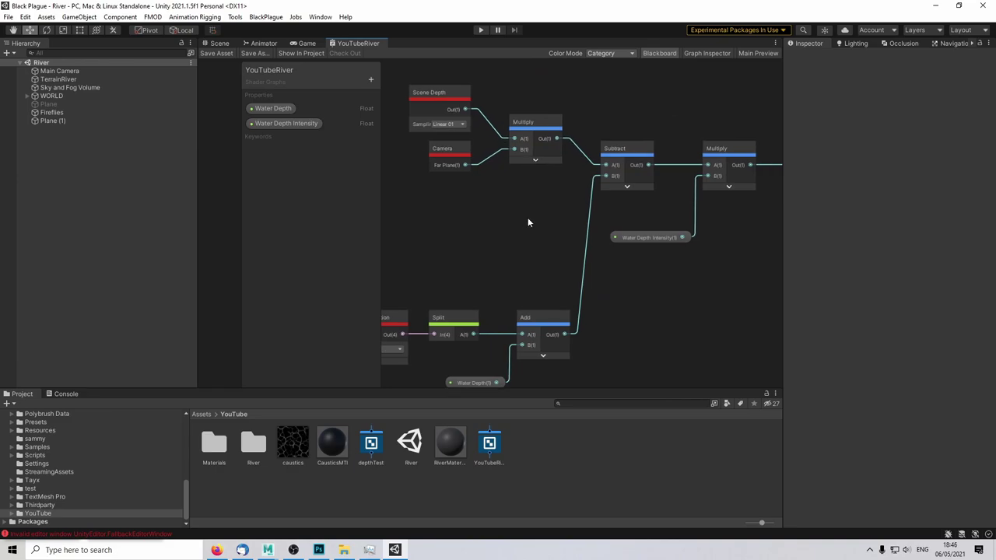
pyautogui.scroll(-2, 548, 222)
pyautogui.moveTo(703, 264)
pyautogui.mouseDown(button='middle')
pyautogui.moveTo(607, 260)
pyautogui.moveTo(714, 254)
pyautogui.mouseUp(button='middle')
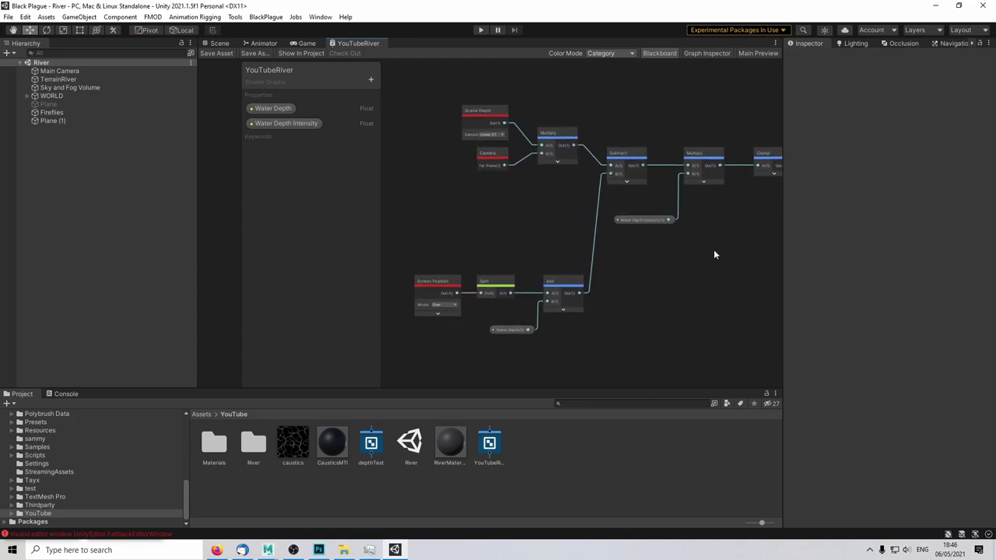
pyautogui.moveTo(445, 231); pyautogui.dragTo(576, 334)
pyautogui.moveTo(555, 287); pyautogui.dragTo(549, 216)
pyautogui.click(704, 246)
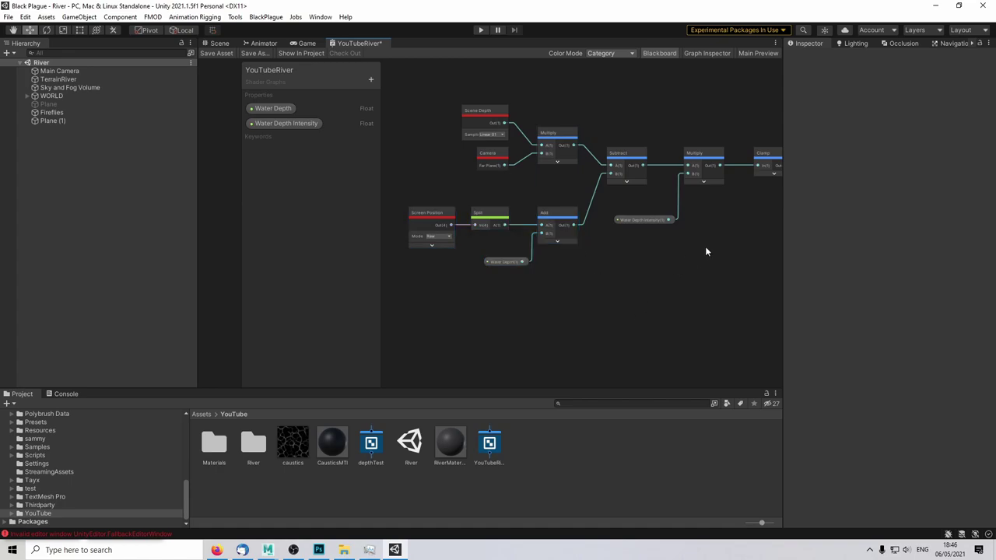
# Step: Check the river in the Scene view and, back in the YouTubeRiver graph, move the depth nodes farther from the Vertex and Fragment blocks
pyautogui.moveTo(751, 225); pyautogui.dragTo(648, 267, button='middle')
pyautogui.click(220, 44)
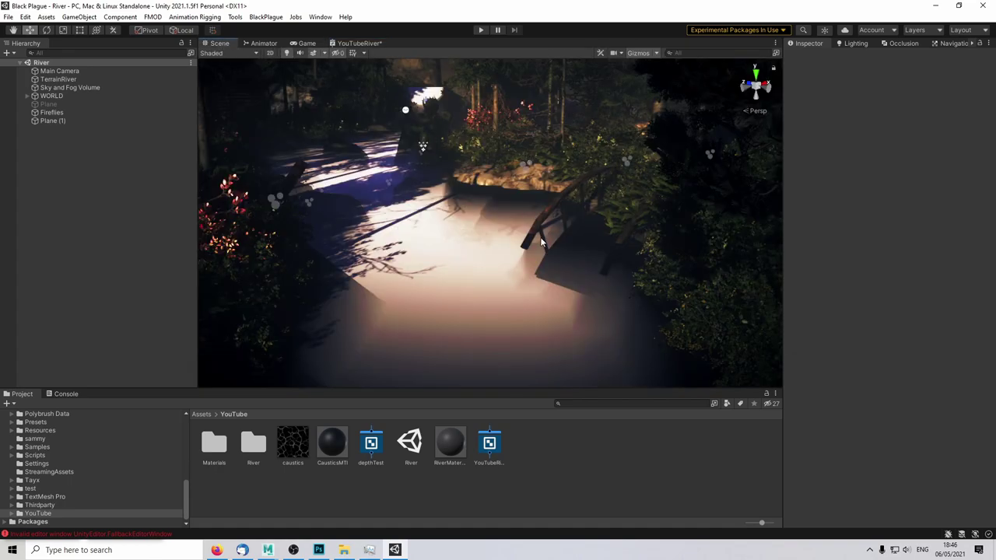
pyautogui.press('w')
pyautogui.moveTo(530, 239); pyautogui.dragTo(545, 205, button='right')
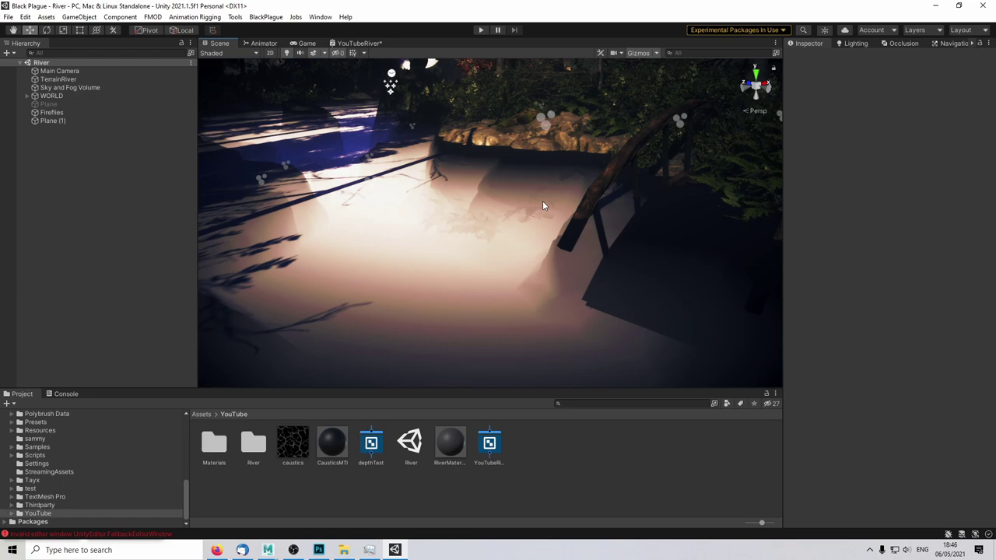
pyautogui.click(352, 44)
pyautogui.scroll(-3, 620, 152)
pyautogui.moveTo(427, 116); pyautogui.dragTo(681, 248)
pyautogui.scroll(2, 687, 186)
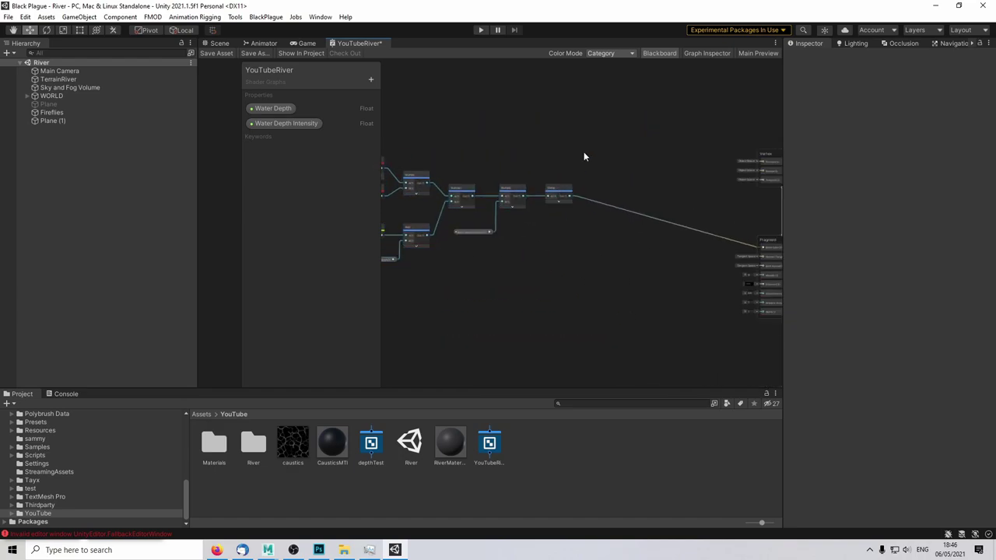
# Step: Add a Gradient Noise node and place it above the depth node chain
pyautogui.scroll(3, 585, 196)
pyautogui.scroll(2, 588, 185)
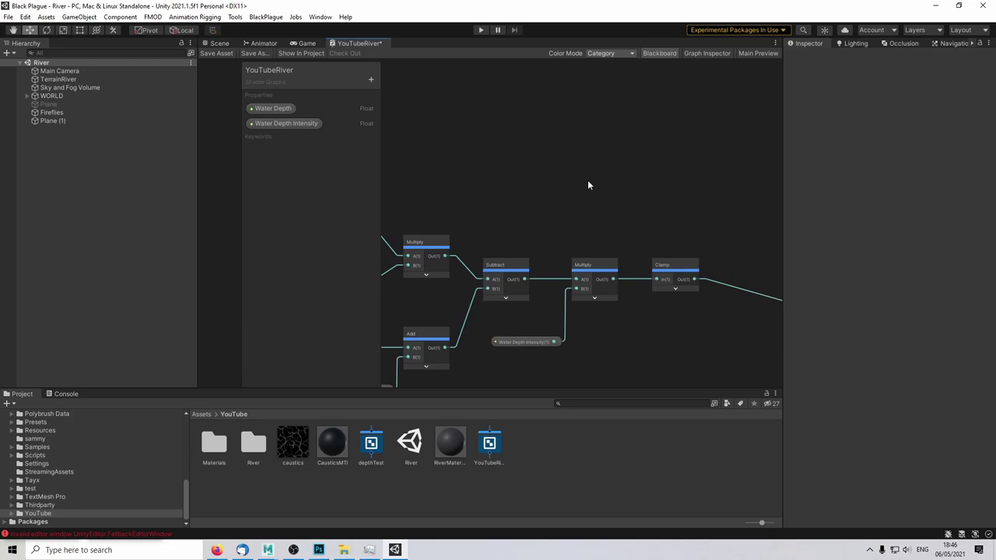
pyautogui.press('space')
pyautogui.write('grad')
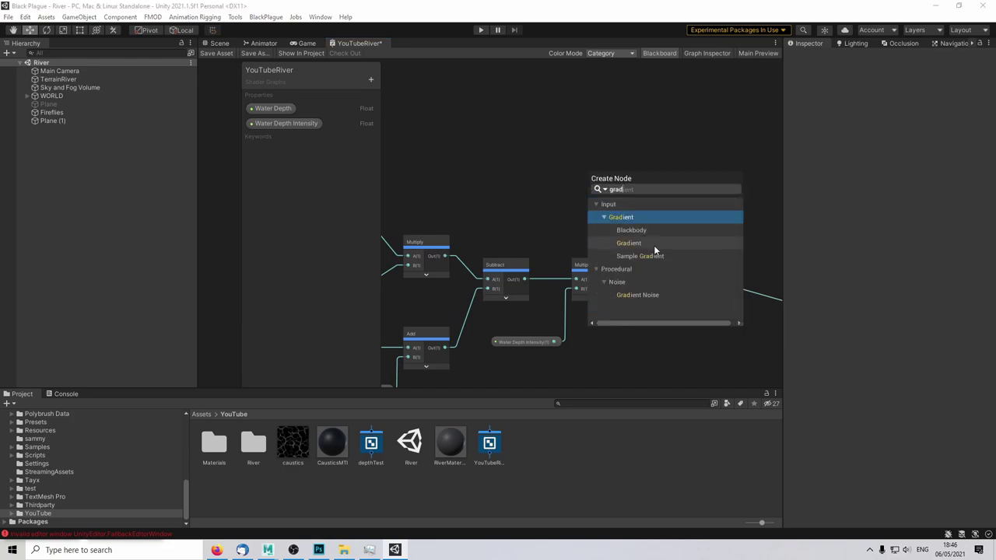
pyautogui.click(644, 295)
pyautogui.moveTo(623, 199); pyautogui.dragTo(545, 126)
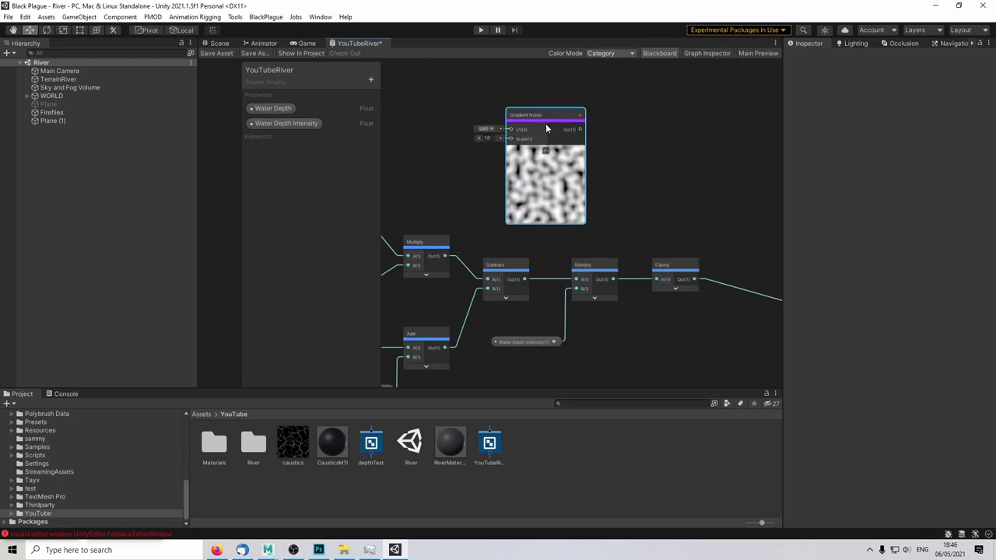
pyautogui.scroll(2, 512, 157)
pyautogui.scroll(3, 581, 182)
pyautogui.moveTo(581, 155); pyautogui.dragTo(552, 245, button='middle')
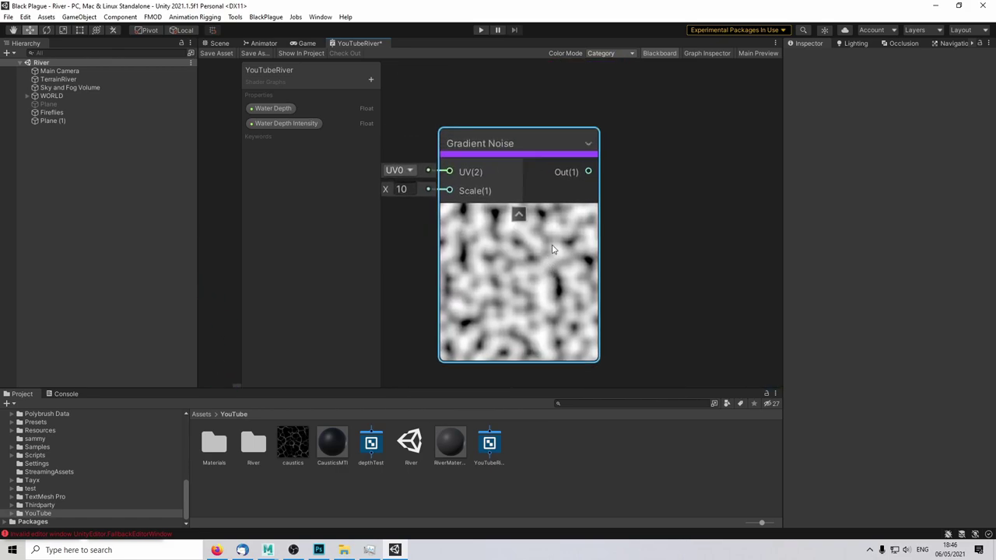
# Step: Add a Simple Noise node beside the Gradient Noise node and set its Scale to about 49.1
pyautogui.click(650, 192)
pyautogui.press('space')
pyautogui.write('simp')
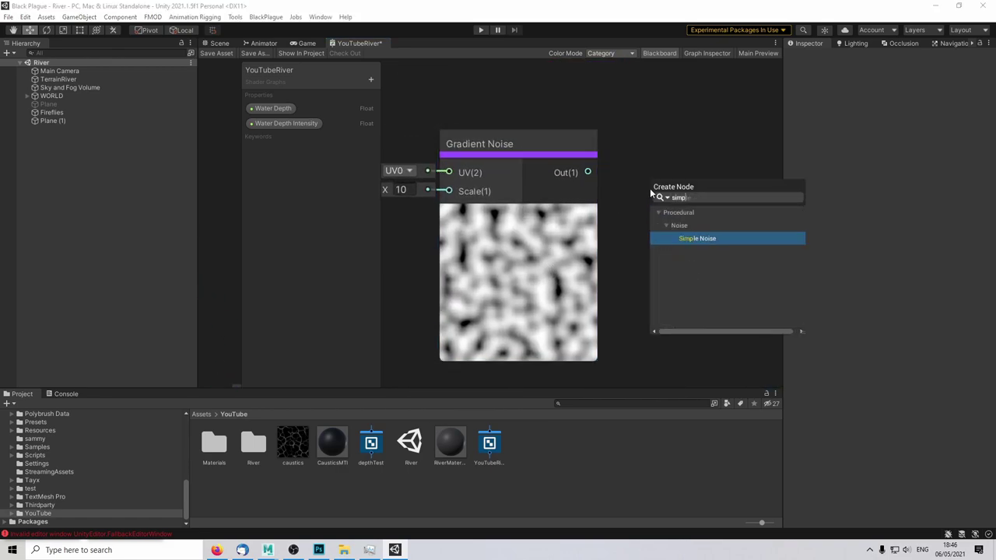
pyautogui.press('Return')
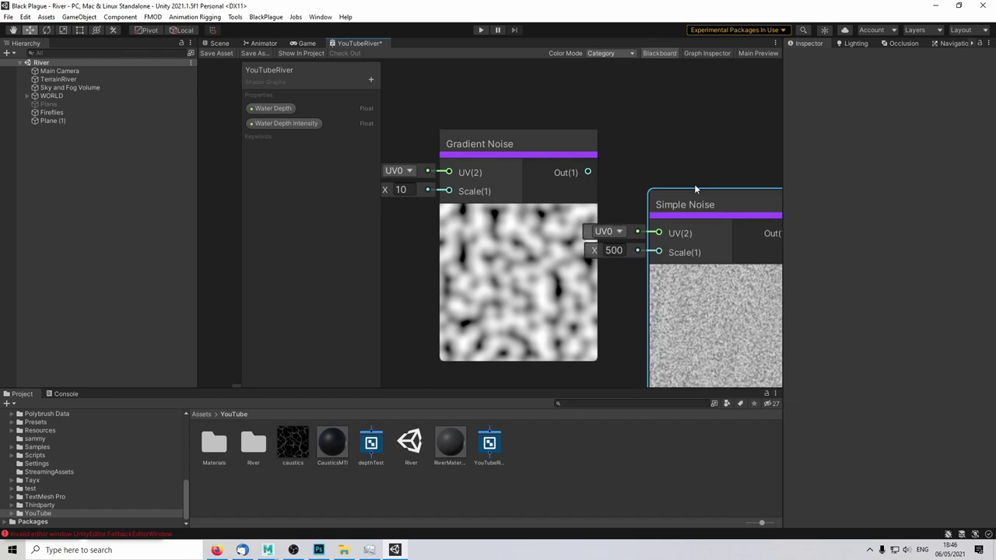
pyautogui.click(613, 206)
pyautogui.write('10')
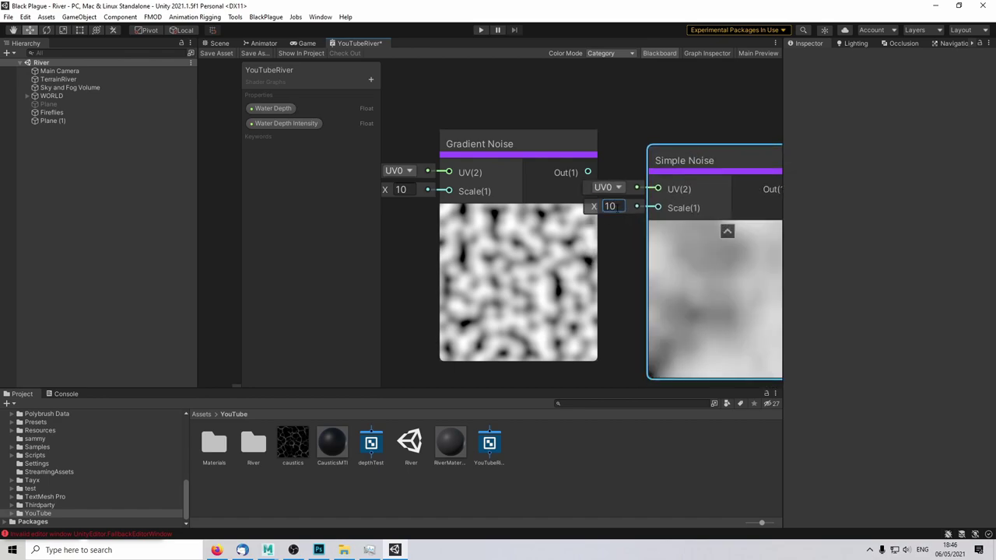
pyautogui.moveTo(593, 208); pyautogui.dragTo(799, 231)
# Step: Delete the Gradient Noise node and move the Simple Noise node into its place above the depth node chain
pyautogui.click(500, 137)
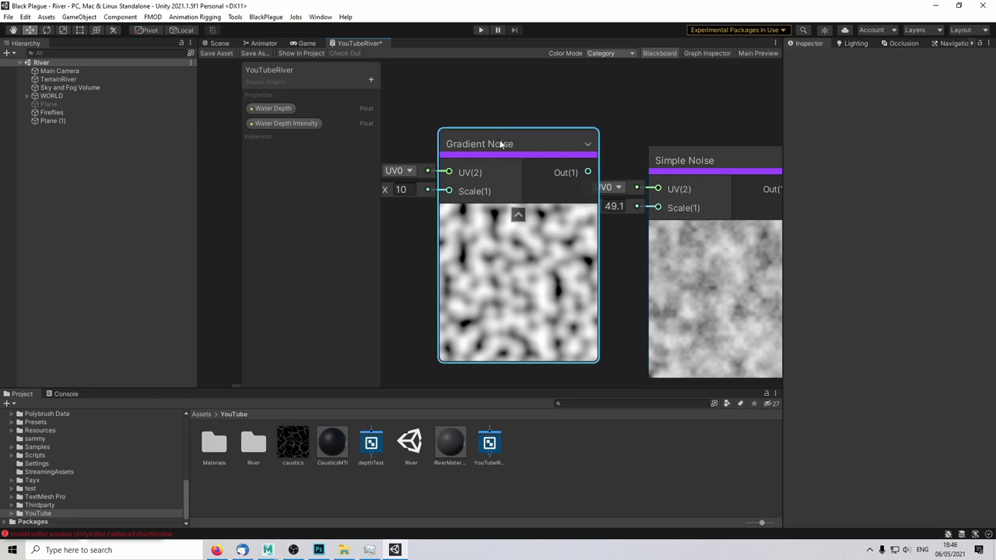
pyautogui.press('Delete')
pyautogui.moveTo(717, 154); pyautogui.dragTo(528, 119)
pyautogui.scroll(-5, 595, 198)
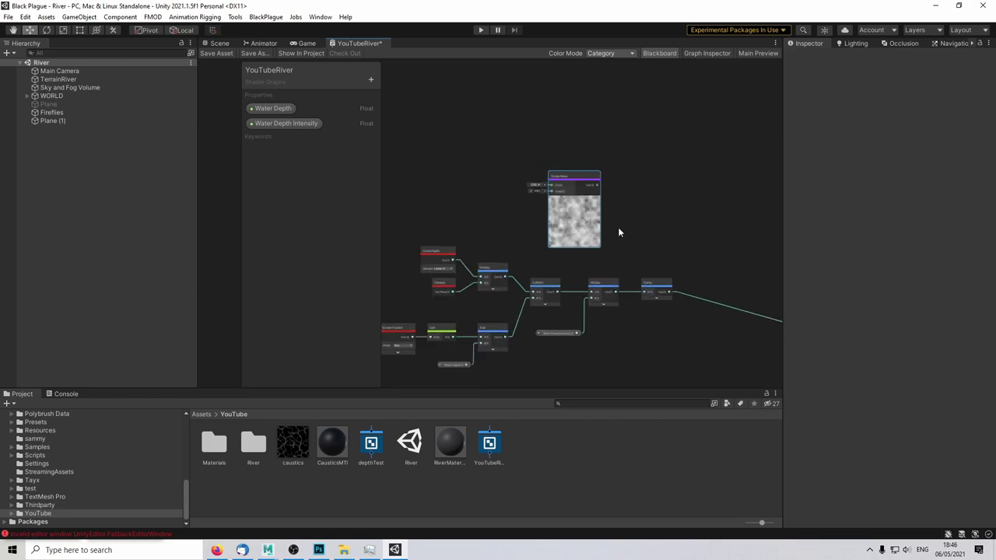
pyautogui.scroll(2, 580, 184)
pyautogui.moveTo(579, 170); pyautogui.dragTo(514, 126)
pyautogui.click(607, 184)
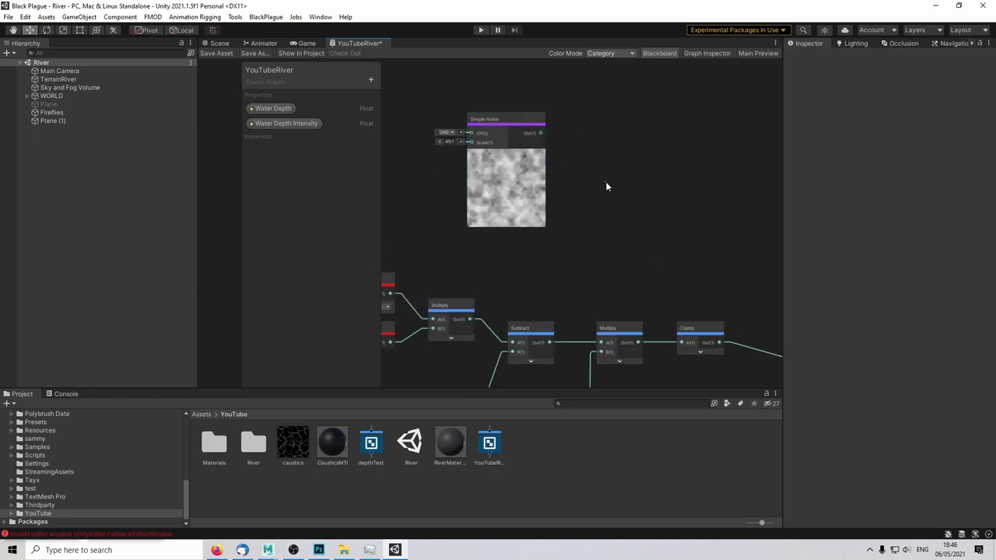
# Step: Add a Blend node and place it above the Clamp node
pyautogui.moveTo(645, 250); pyautogui.dragTo(574, 240, button='middle')
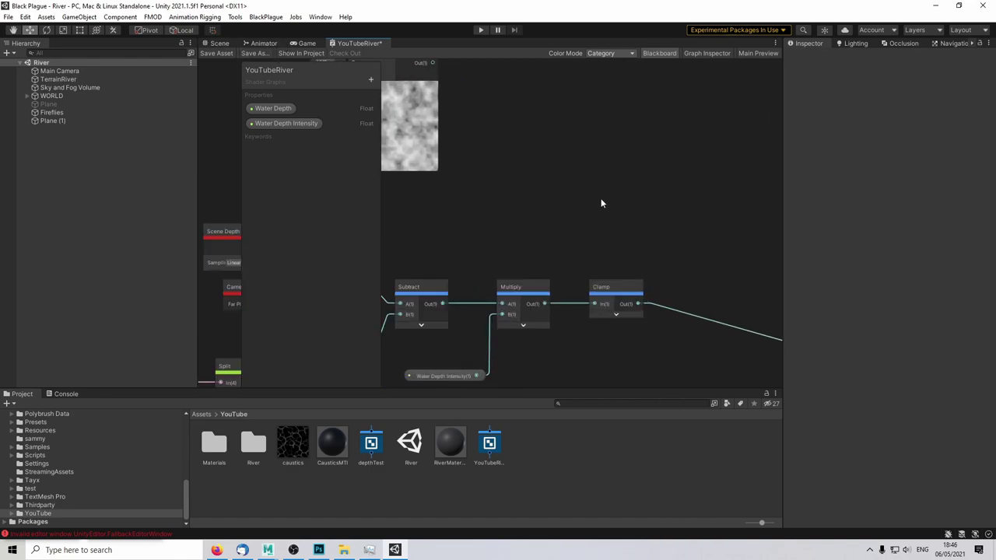
pyautogui.press('space')
pyautogui.write('ble')
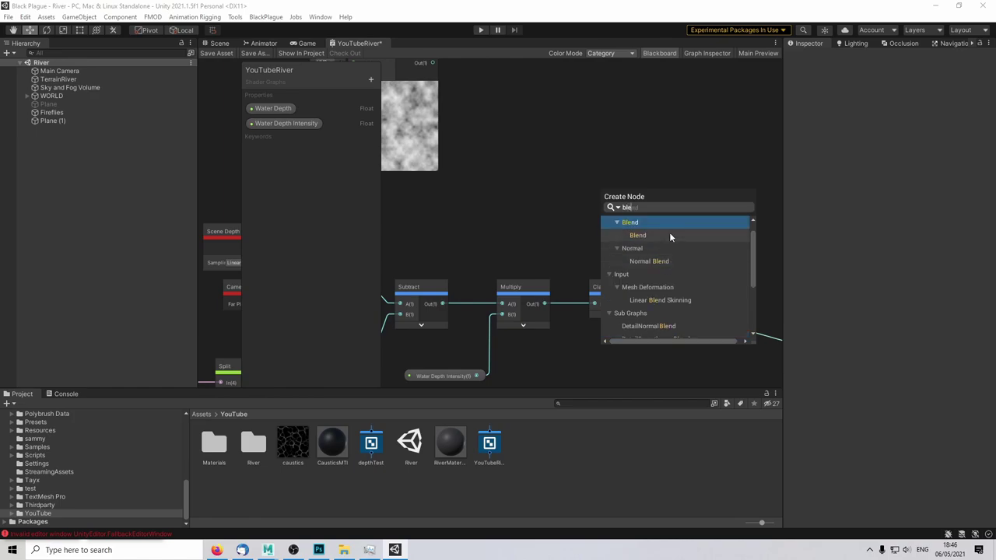
pyautogui.click(661, 232)
pyautogui.moveTo(646, 218); pyautogui.dragTo(685, 142)
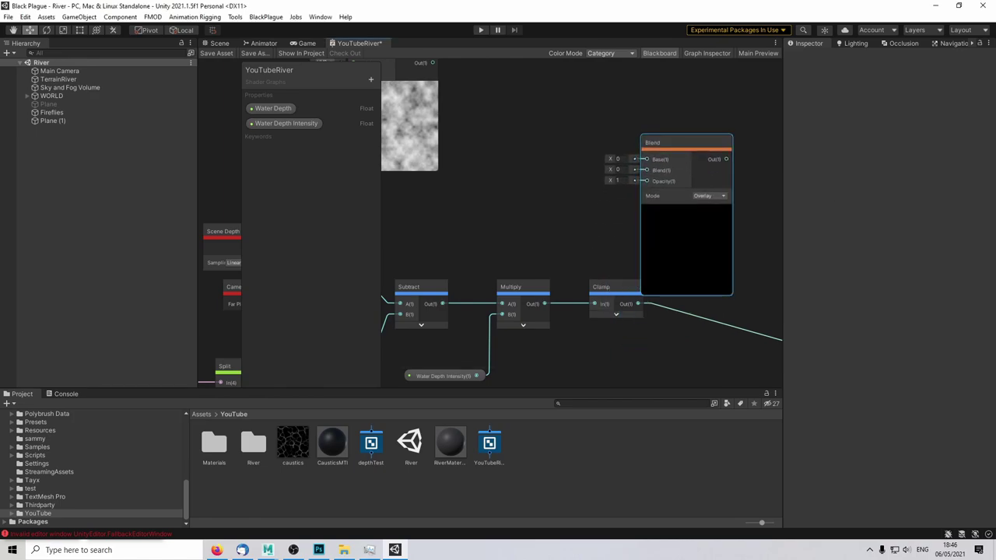
# Step: Feed Simple Noise into the Blend node's Blend input and Clamp into its Base, and connect the Blend output to the Fragment's Base Color
pyautogui.moveTo(501, 97); pyautogui.dragTo(508, 120, button='middle')
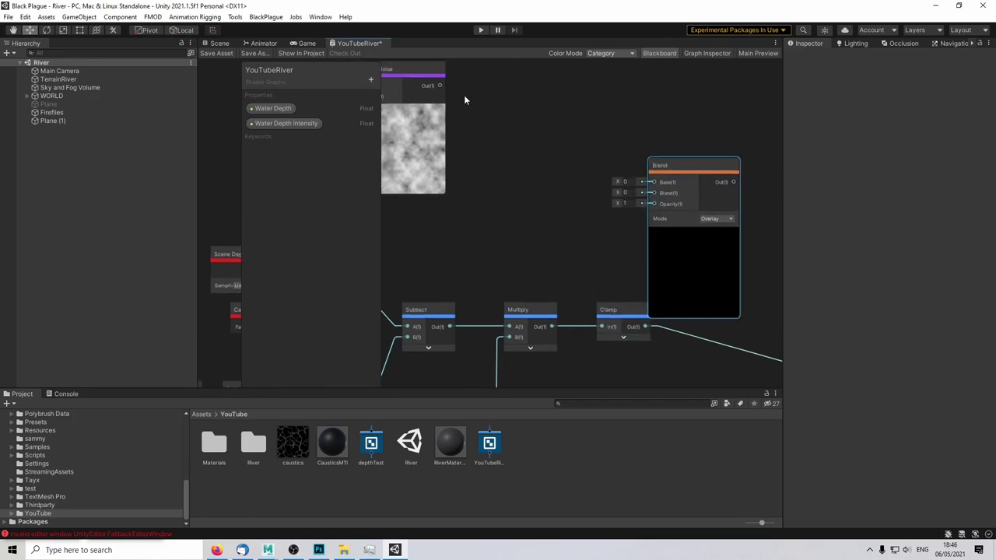
pyautogui.moveTo(441, 85); pyautogui.dragTo(654, 189)
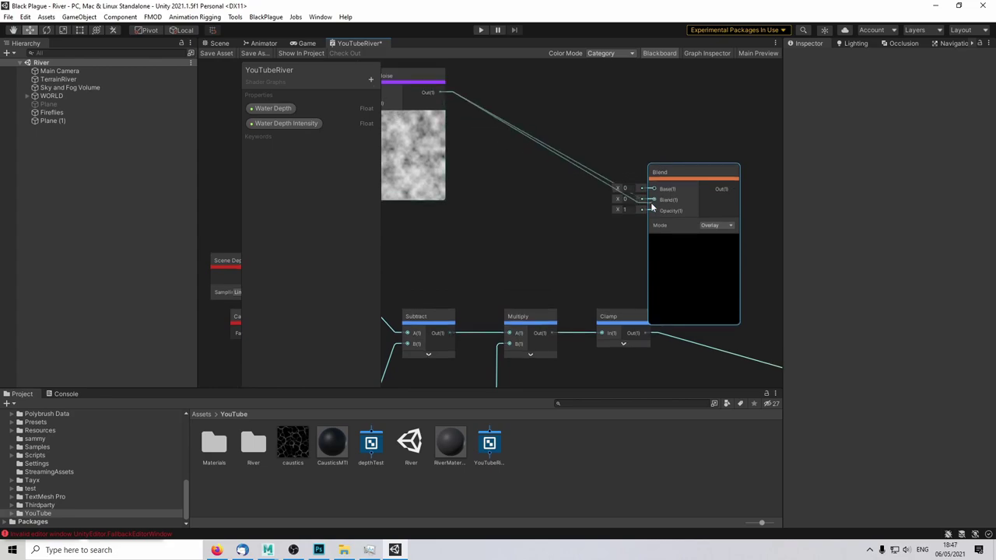
pyautogui.moveTo(645, 334); pyautogui.dragTo(658, 187)
pyautogui.moveTo(749, 274); pyautogui.dragTo(615, 192, button='middle')
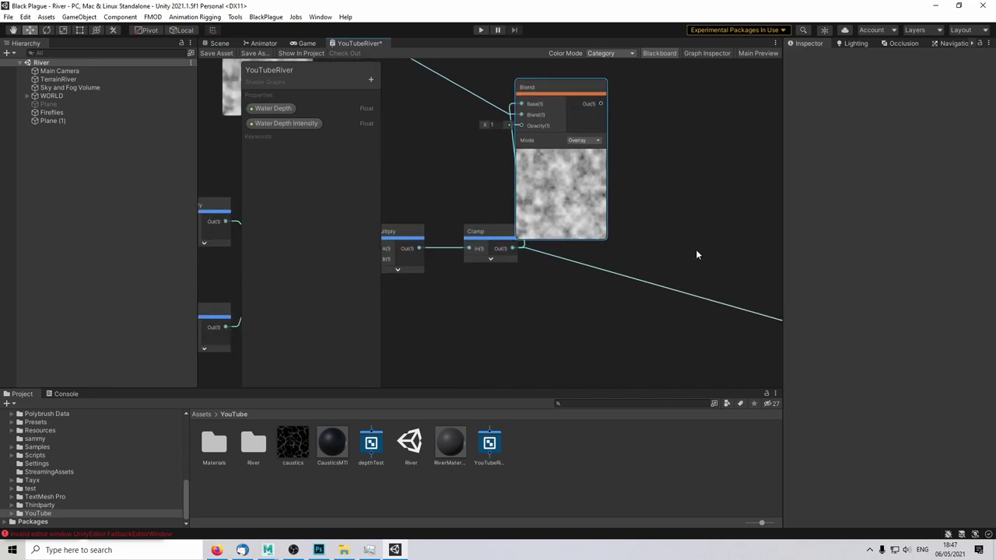
pyautogui.scroll(-2, 578, 263)
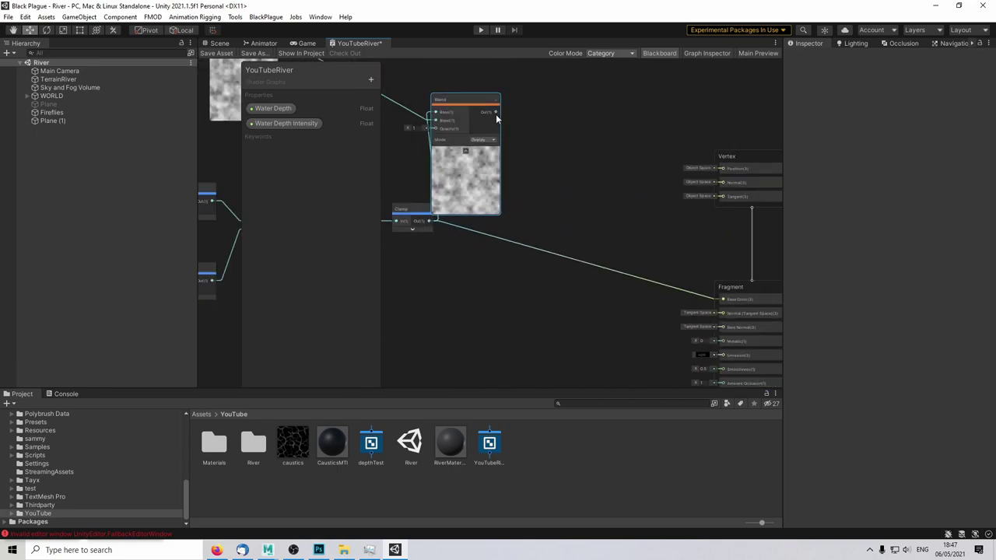
pyautogui.moveTo(496, 113); pyautogui.dragTo(722, 299)
# Step: Collapse the Blend and Simple Noise previews, placing Blend in line after Clamp and Simple Noise just above the chain
pyautogui.moveTo(450, 100); pyautogui.dragTo(526, 138, button='middle')
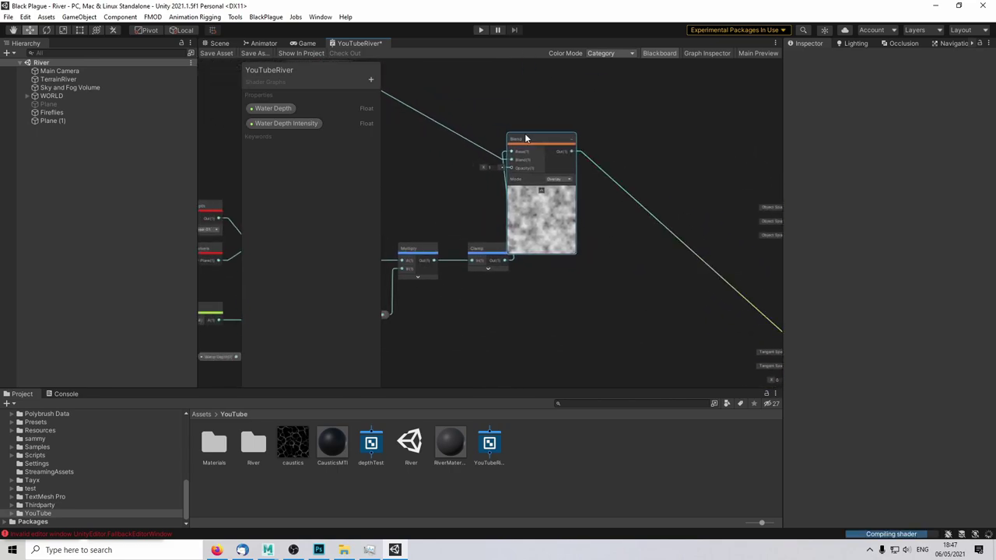
pyautogui.moveTo(525, 138); pyautogui.dragTo(558, 138)
pyautogui.click(574, 190)
pyautogui.moveTo(489, 115); pyautogui.dragTo(588, 140, button='middle')
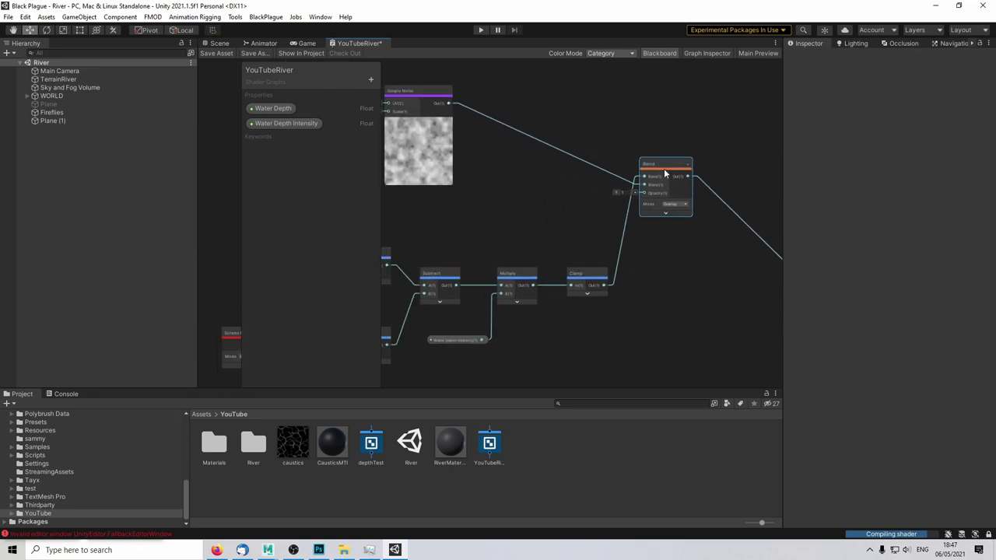
pyautogui.moveTo(663, 168); pyautogui.dragTo(656, 278)
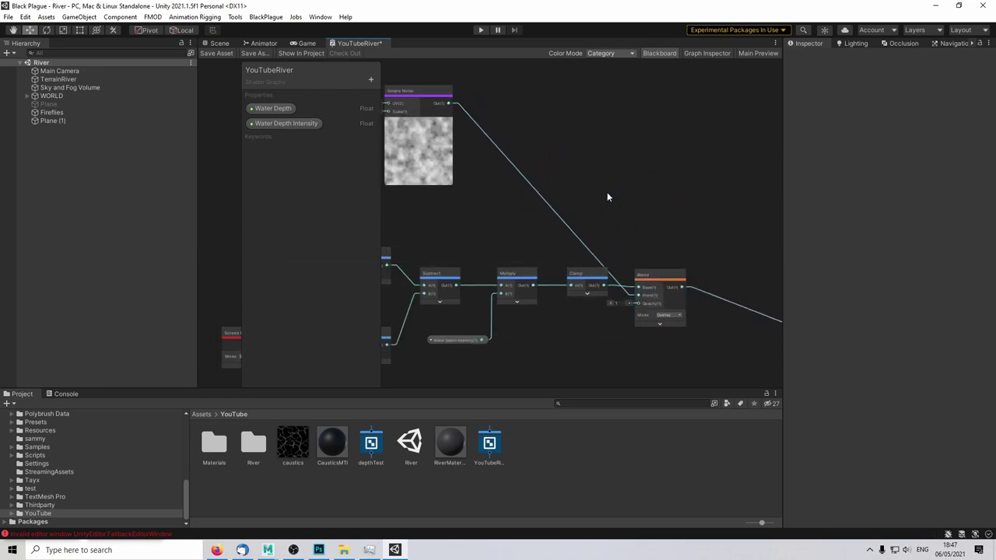
pyautogui.moveTo(419, 122); pyautogui.dragTo(565, 202)
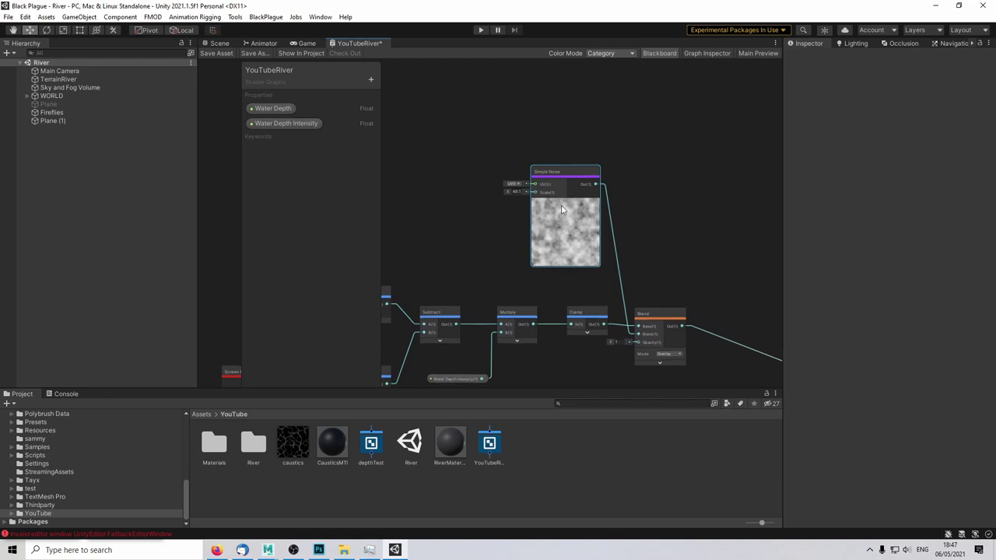
pyautogui.click(564, 203)
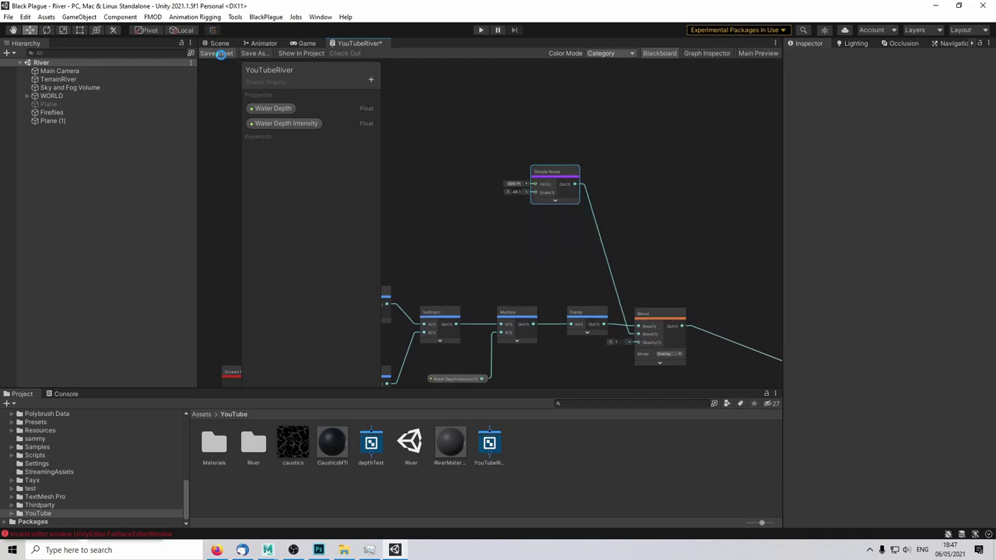
# Step: Save the shader graph, check the river surface in the Scene view and return to the YouTubeRiver graph
pyautogui.click(223, 44)
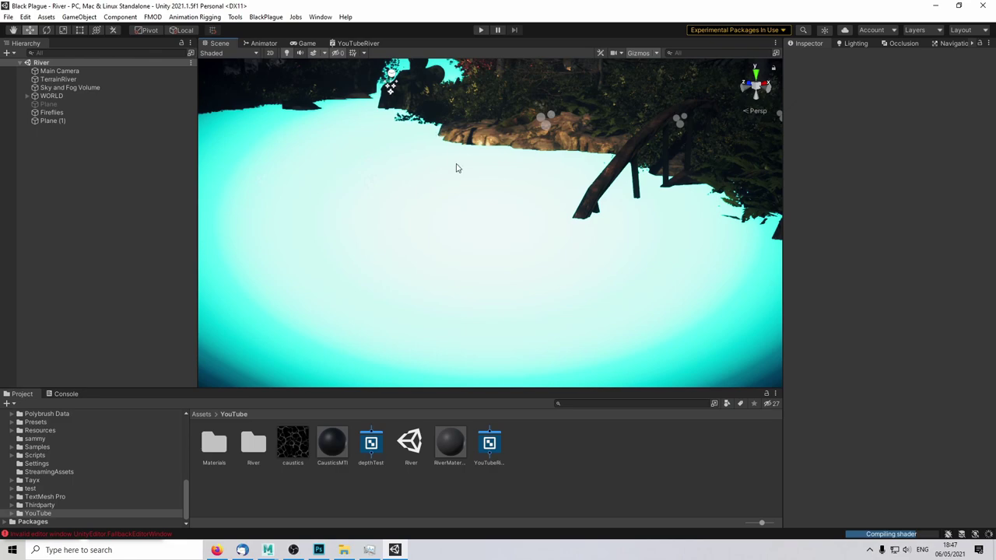
pyautogui.moveTo(516, 225); pyautogui.dragTo(519, 253, button='right')
pyautogui.click(358, 43)
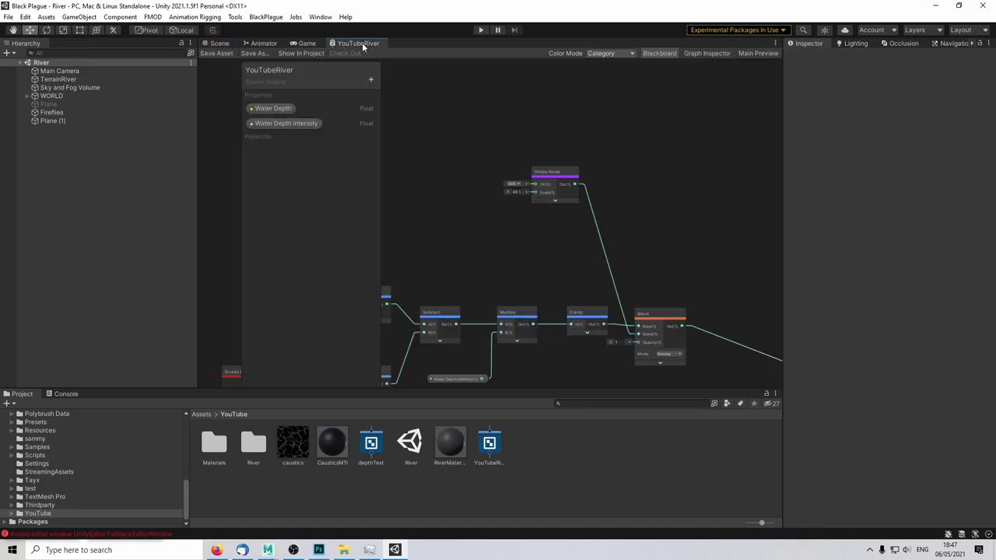
# Step: Add a Float property named Water Depth Distortion Scale and connect it to the Simple Noise node's Scale input
pyautogui.moveTo(555, 166); pyautogui.dragTo(593, 194)
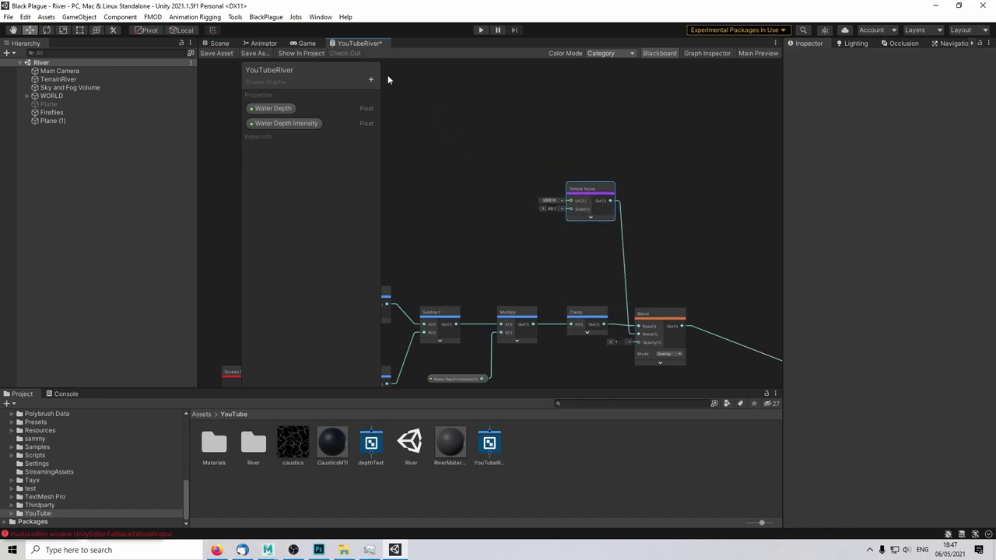
pyautogui.click(371, 79)
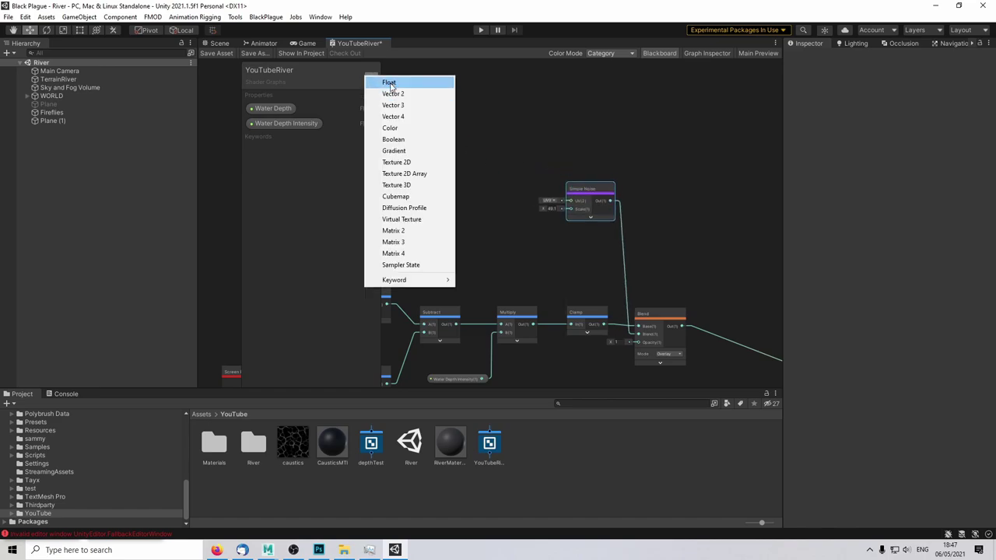
pyautogui.click(389, 82)
pyautogui.write('W')
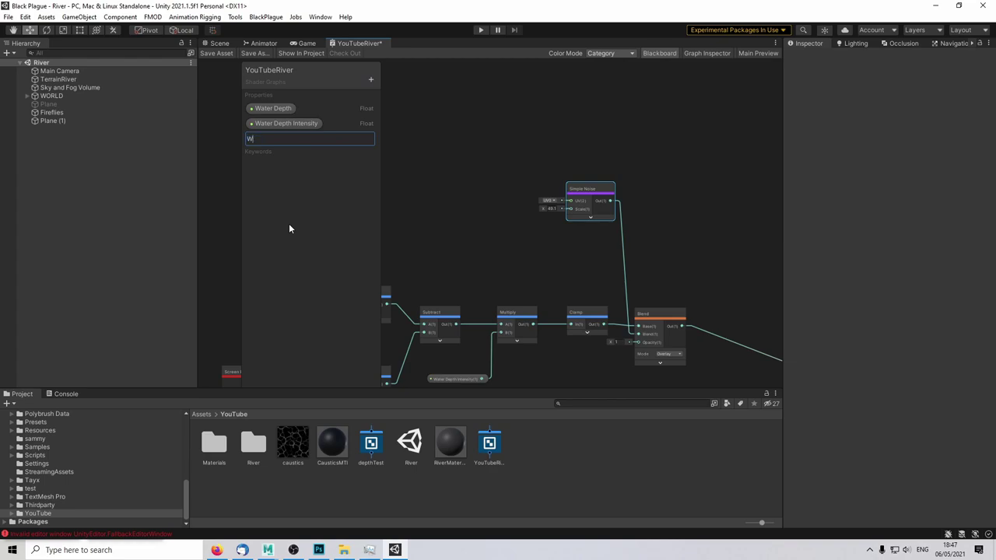
pyautogui.write('ater Depth Distortion Scale')
pyautogui.press('Return')
pyautogui.moveTo(294, 138); pyautogui.dragTo(569, 208)
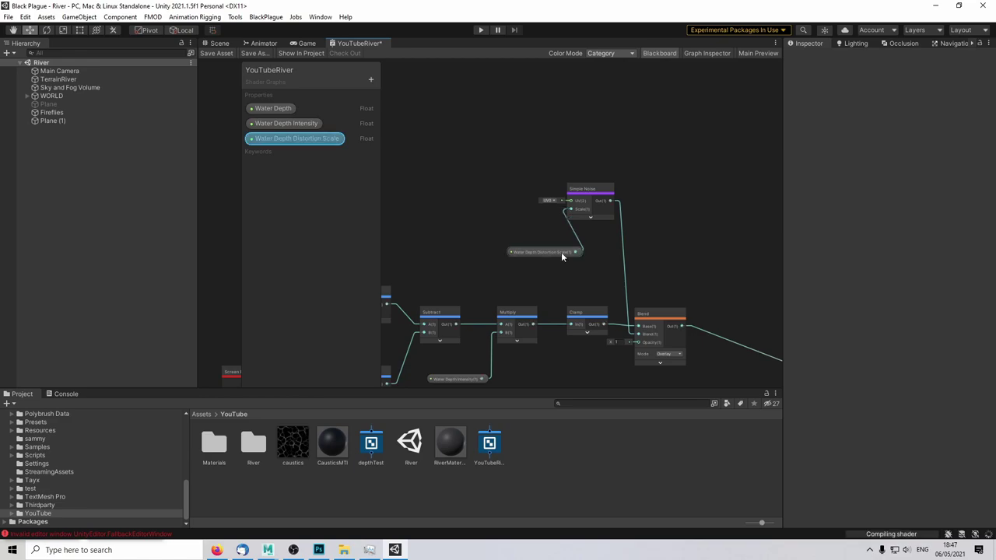
pyautogui.moveTo(561, 252); pyautogui.dragTo(535, 249)
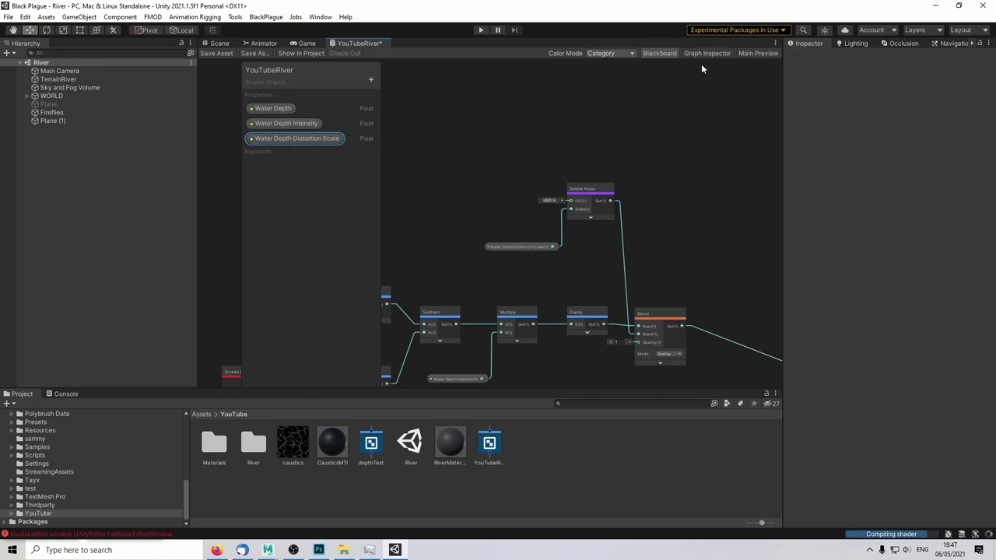
# Step: Set the default value of the Water Depth Distortion Scale property to 500 and save the shader graph
pyautogui.hotkey('shift', 'space')
pyautogui.click(919, 53)
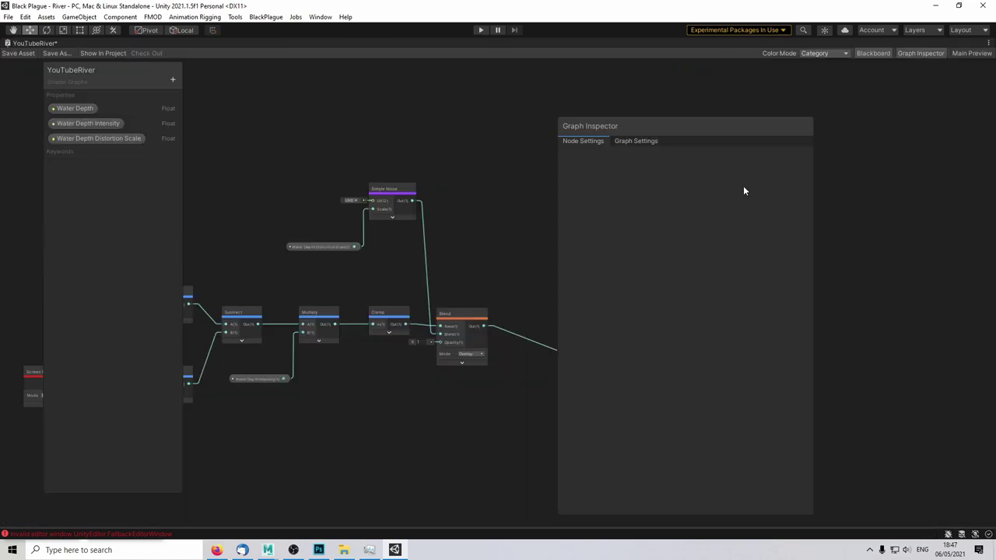
pyautogui.click(139, 139)
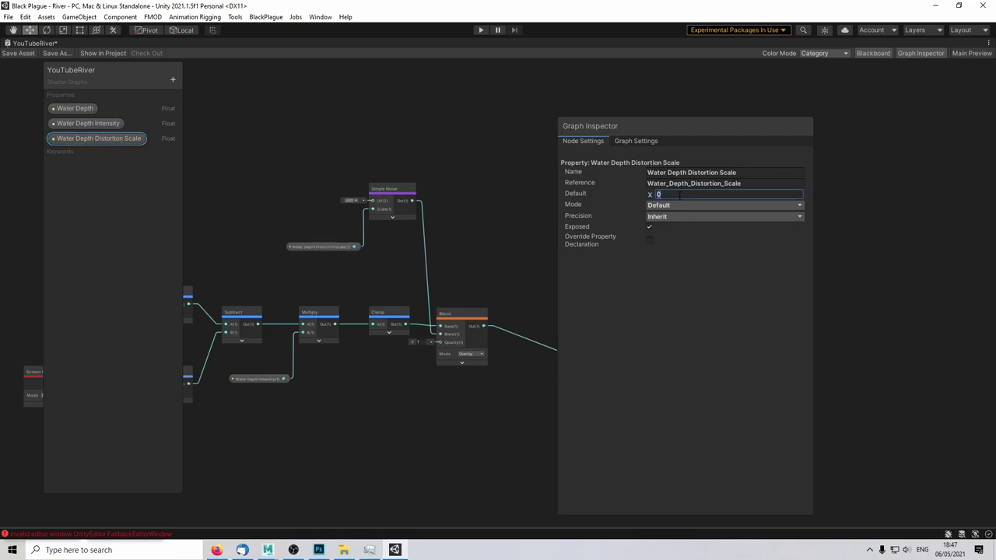
pyautogui.write('500')
pyautogui.click(914, 55)
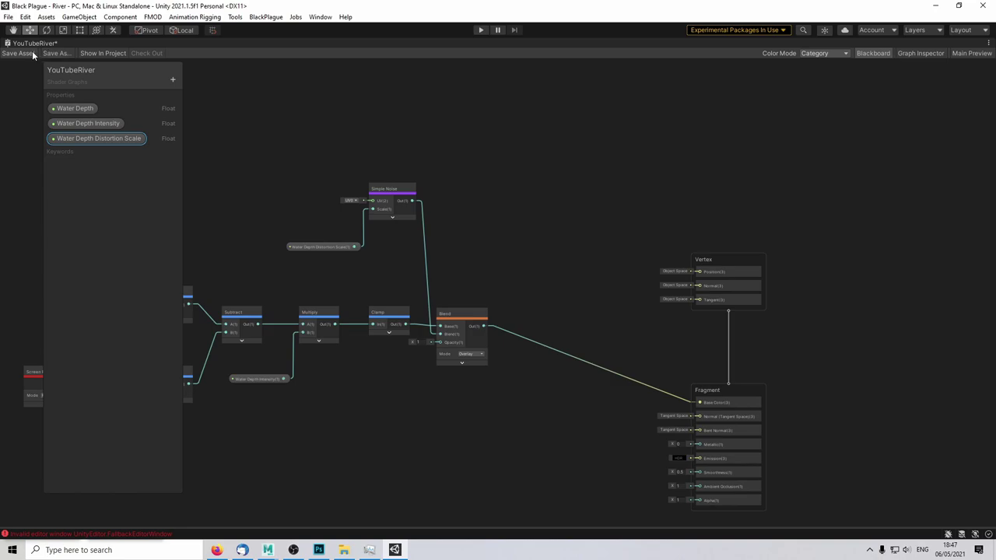
pyautogui.hotkey('shift', 'space')
pyautogui.click(224, 53)
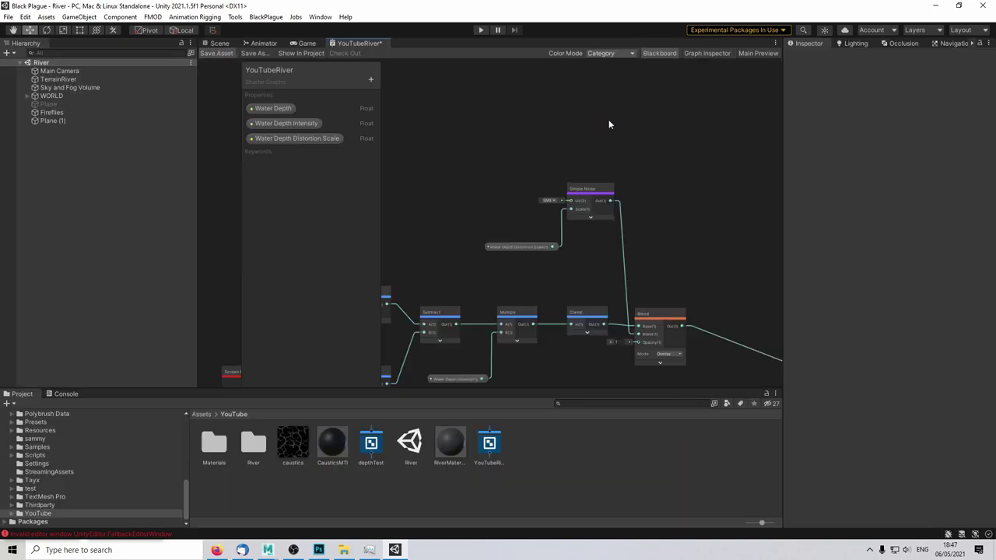
# Step: On Plane (1) in the scene, adjust the river material's Water Depth Distortion Scale to about 500.61 and deselect the plane
pyautogui.click(217, 43)
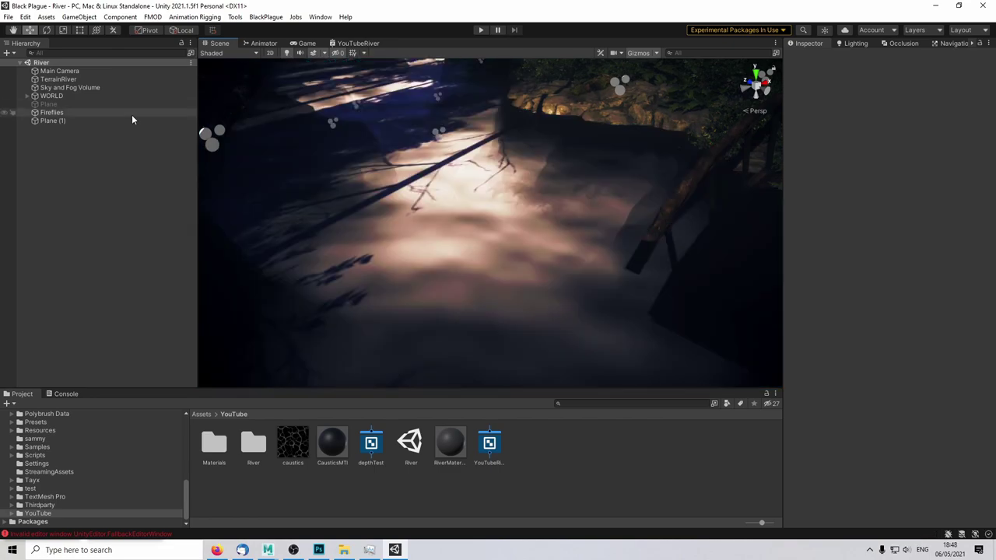
pyautogui.click(128, 121)
pyautogui.scroll(-3, 855, 350)
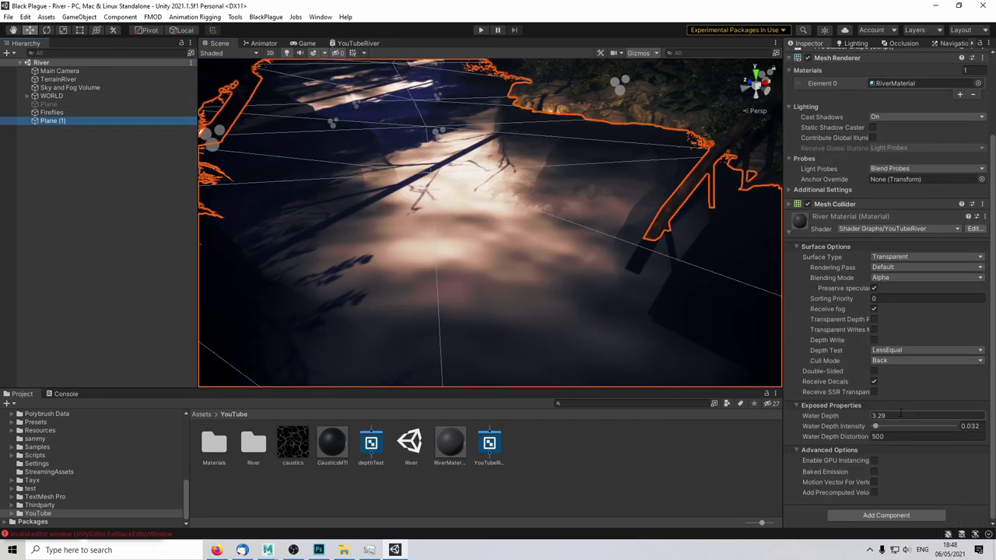
pyautogui.click(853, 436)
pyautogui.moveTo(786, 435); pyautogui.dragTo(858, 441)
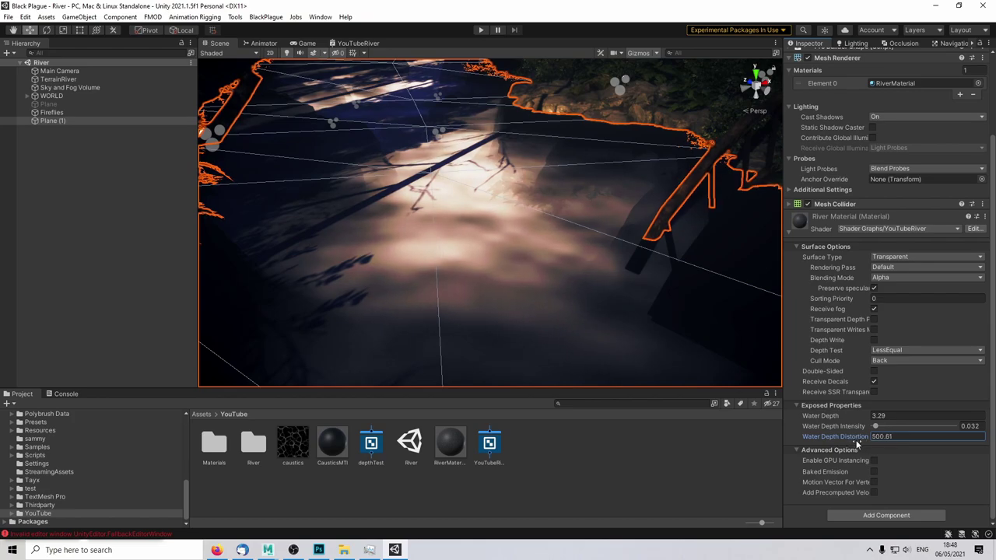
pyautogui.click(655, 478)
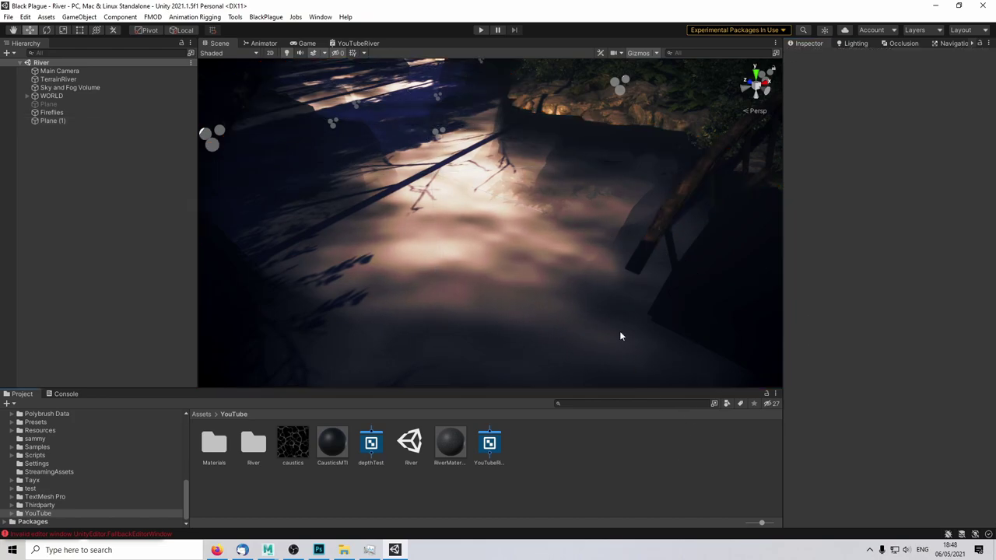
# Step: In the YouTubeRiver graph, add a Float property named Water Depth Distortion Intensity and connect it to the Blend node's Opacity input
pyautogui.click(356, 45)
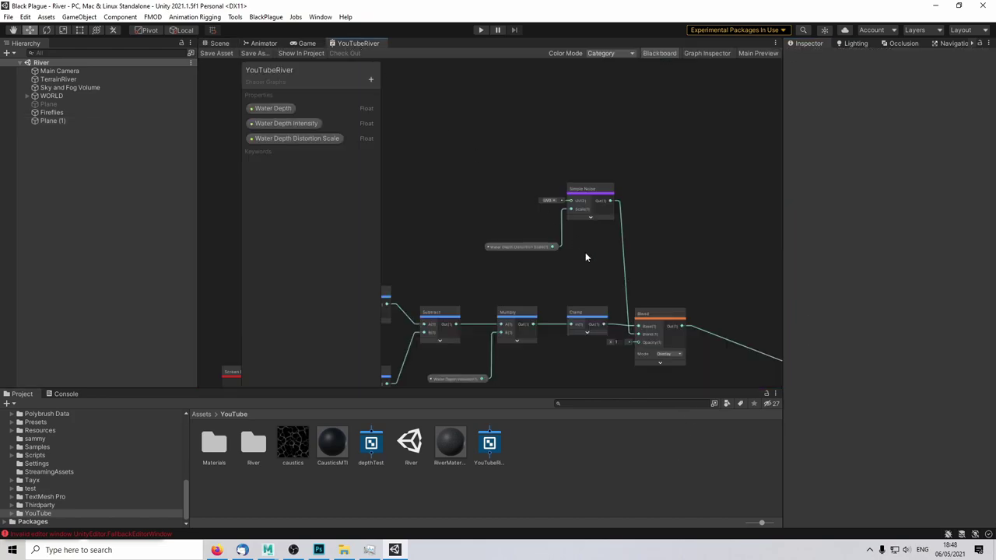
pyautogui.moveTo(699, 265); pyautogui.dragTo(558, 131, button='middle')
pyautogui.moveTo(571, 225); pyautogui.dragTo(653, 258, button='middle')
pyautogui.scroll(3, 605, 240)
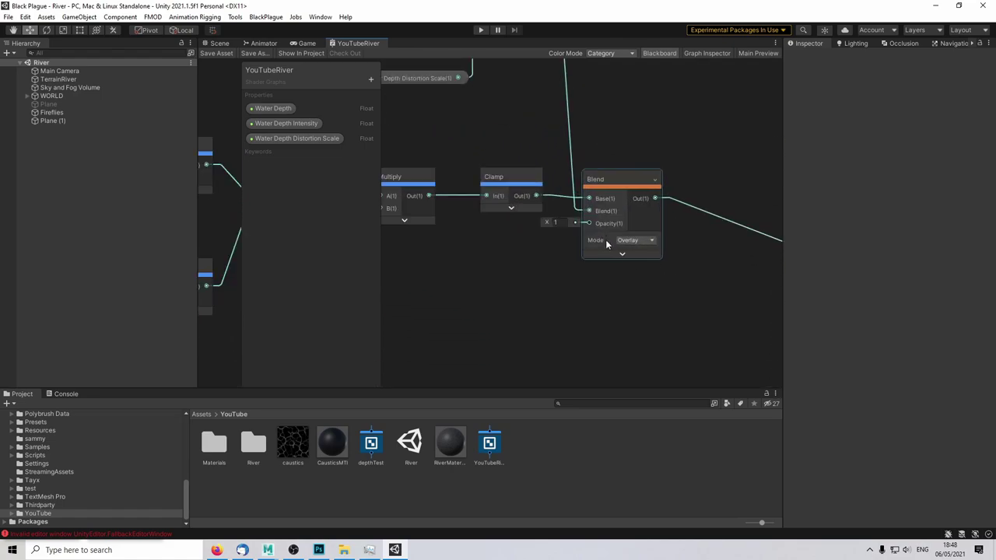
pyautogui.moveTo(524, 278); pyautogui.dragTo(603, 257, button='middle')
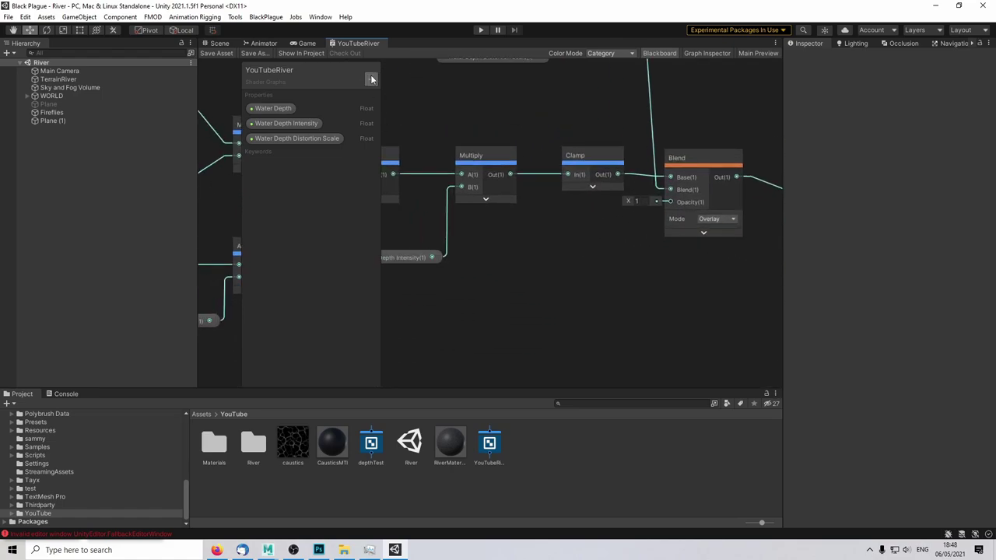
pyautogui.click(371, 80)
pyautogui.click(395, 83)
pyautogui.write('Wa')
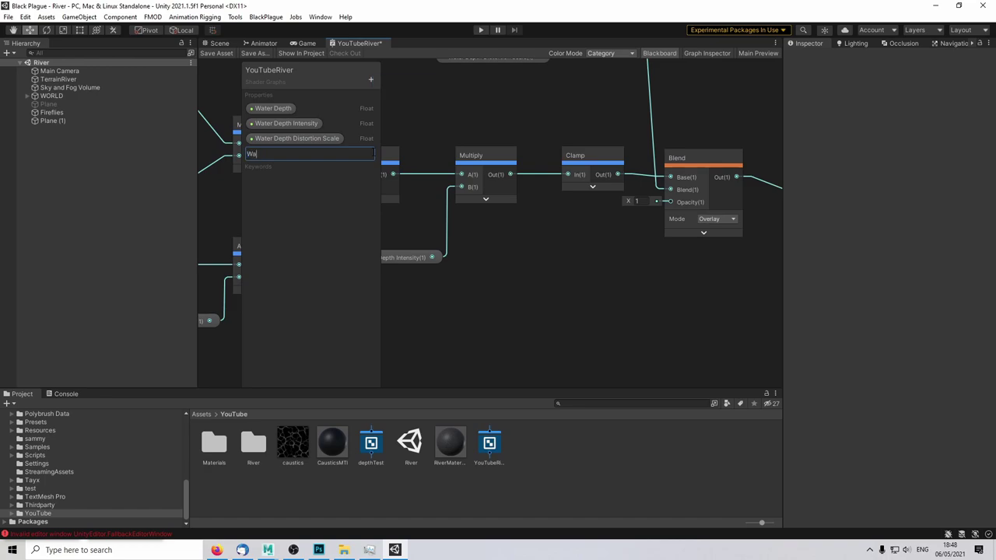
pyautogui.write('ter Depth Distortion Intensity')
pyautogui.press('Return')
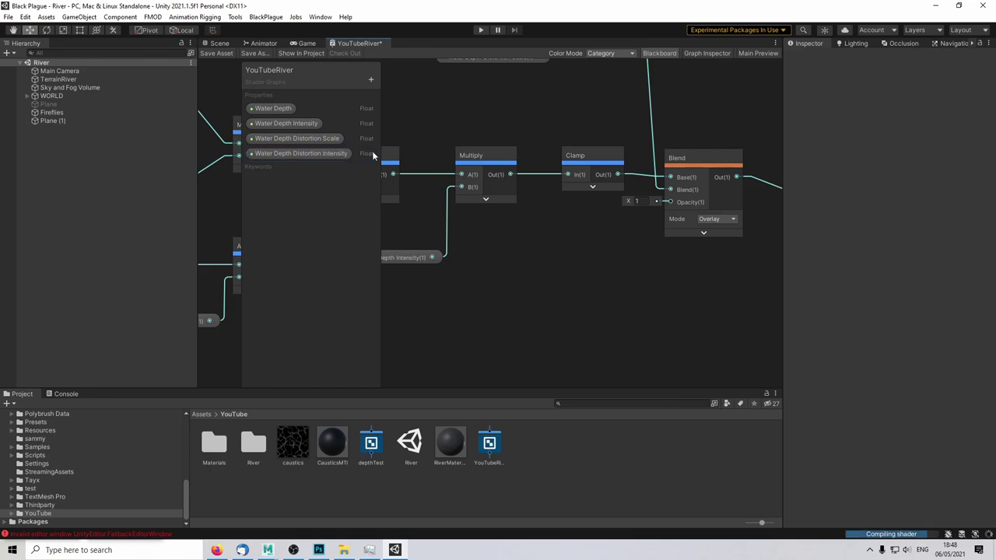
pyautogui.moveTo(610, 268); pyautogui.dragTo(582, 280)
pyautogui.moveTo(651, 289); pyautogui.dragTo(669, 201)
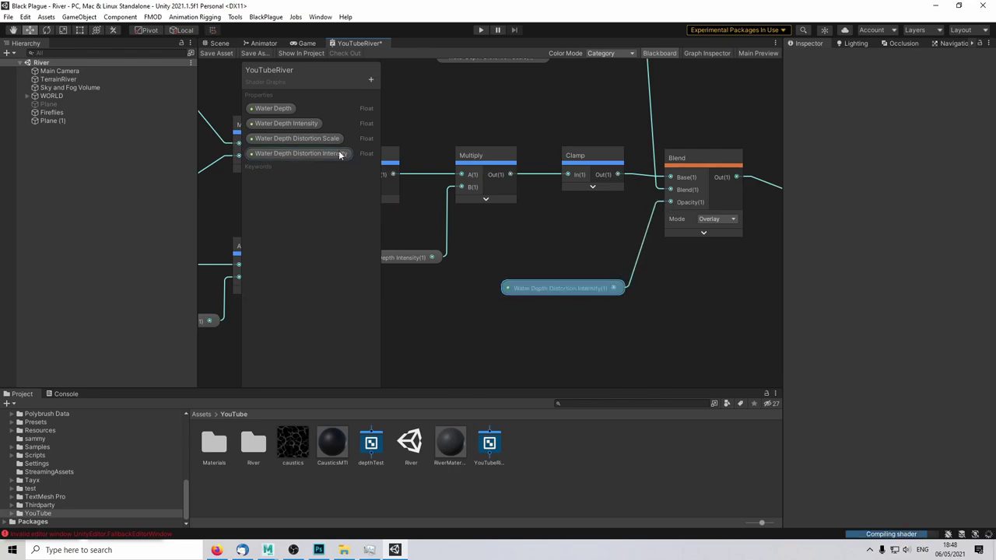
# Step: Make the Water Depth Distortion Intensity property a Slider with a default value of 0.5 and save the shader graph
pyautogui.hotkey('shift', 'space')
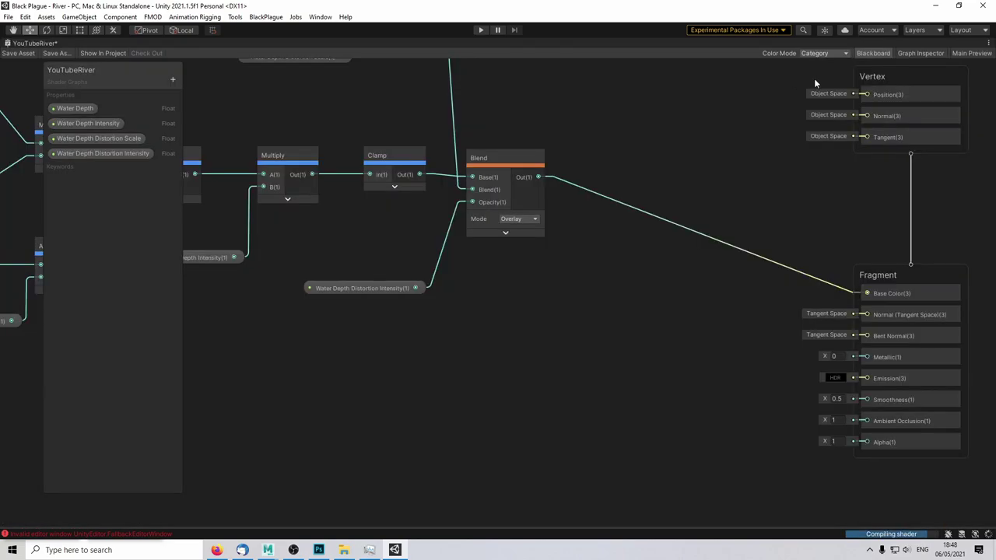
pyautogui.click(910, 53)
pyautogui.click(102, 153)
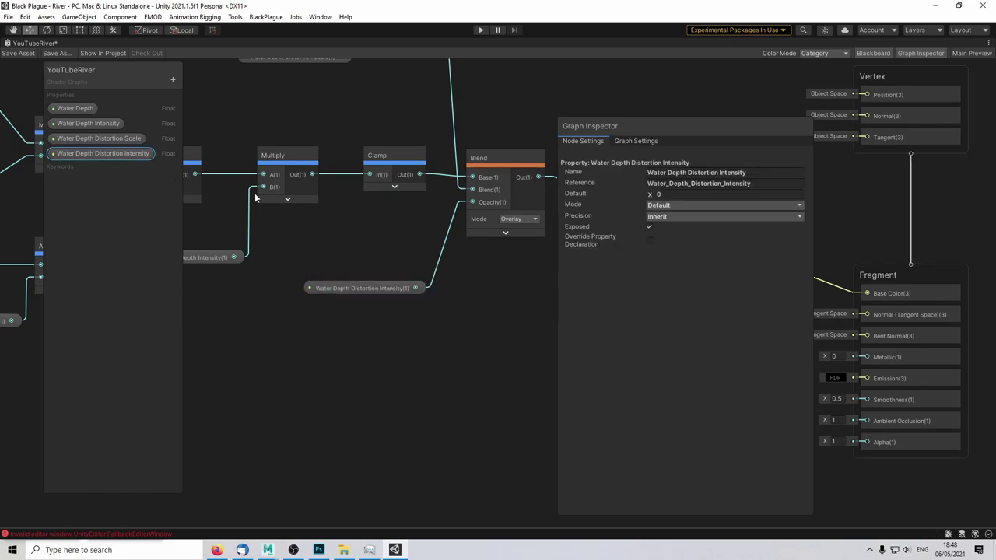
pyautogui.click(655, 206)
pyautogui.click(668, 226)
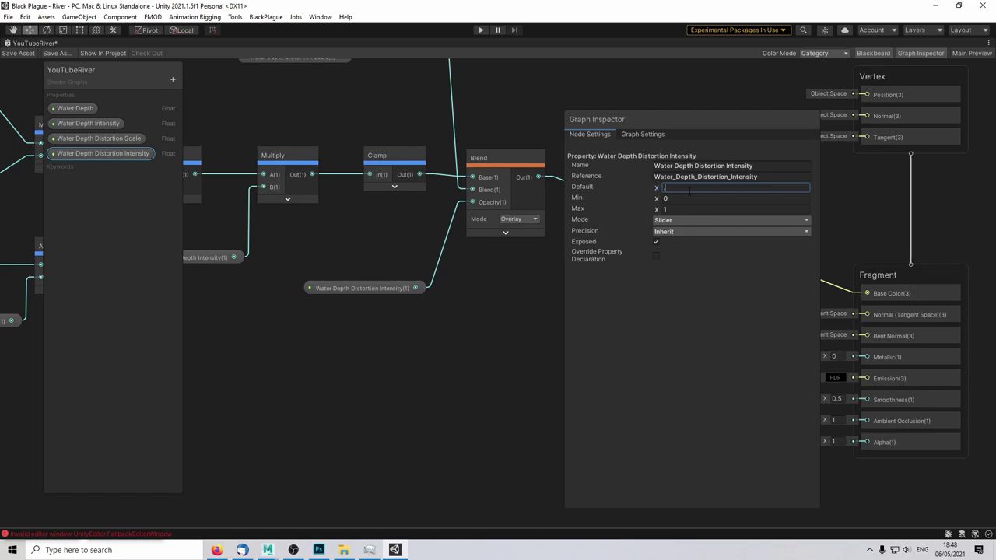
pyautogui.click(918, 53)
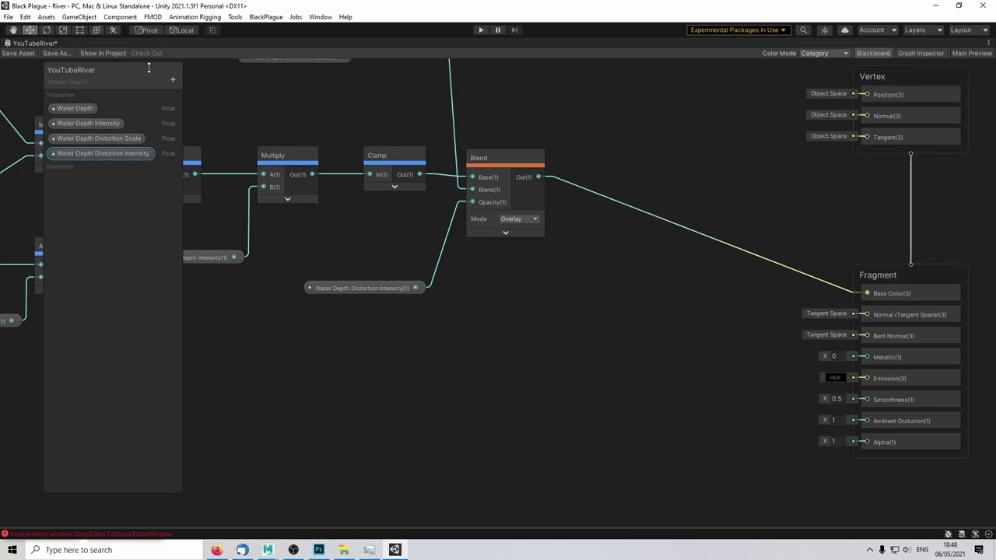
pyautogui.click(514, 176)
pyautogui.hotkey('shift', 'space')
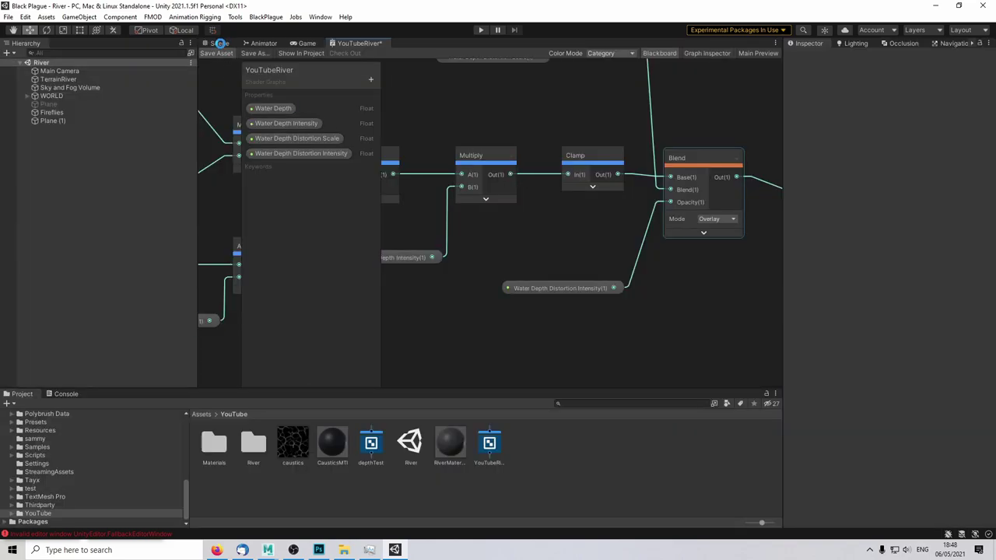
# Step: On Plane (1) in the scene, lower the river material's Water Depth Distortion Intensity to about 0.245, deselect the plane and inspect the water
pyautogui.click(219, 44)
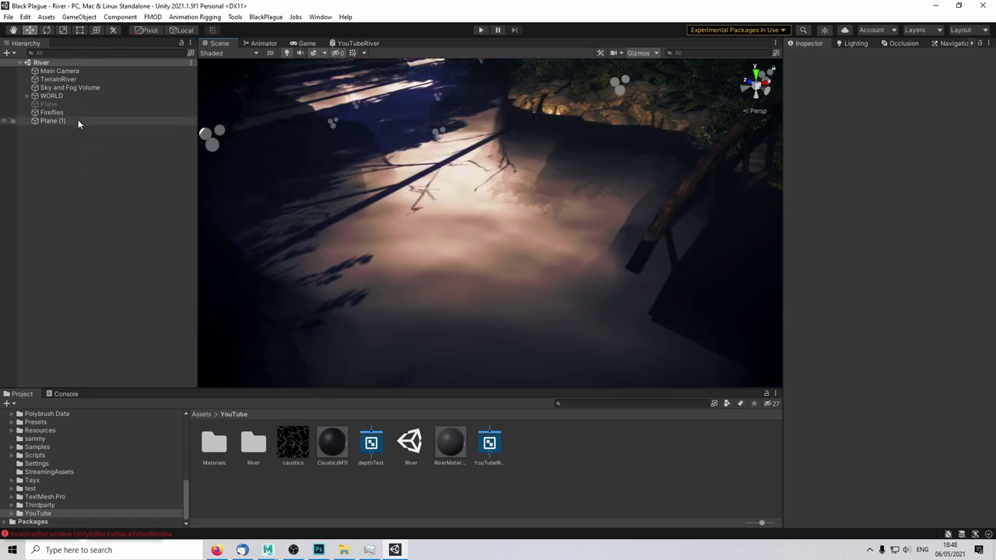
pyautogui.click(78, 119)
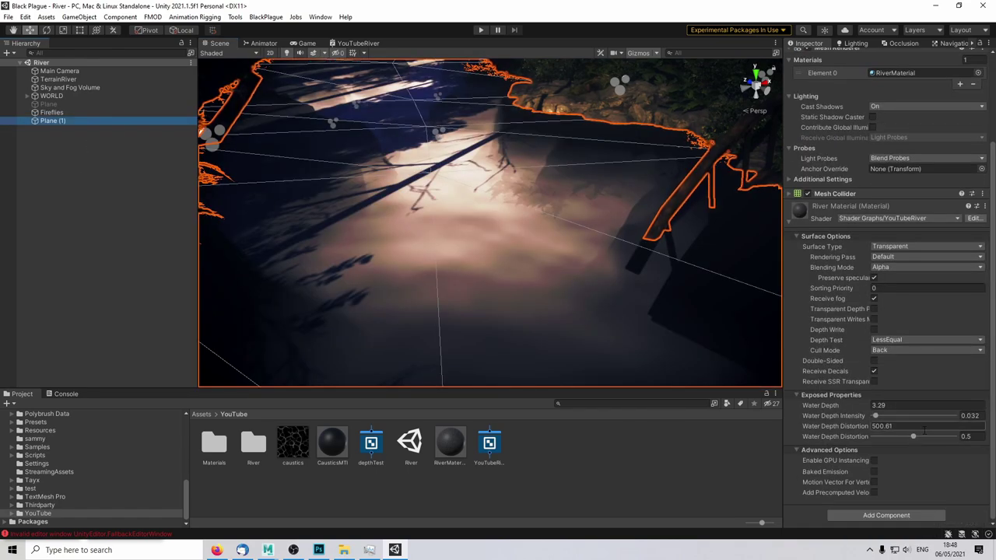
pyautogui.moveTo(913, 436)
pyautogui.mouseDown()
pyautogui.moveTo(858, 440)
pyautogui.moveTo(904, 444)
pyautogui.moveTo(894, 441)
pyautogui.mouseUp()
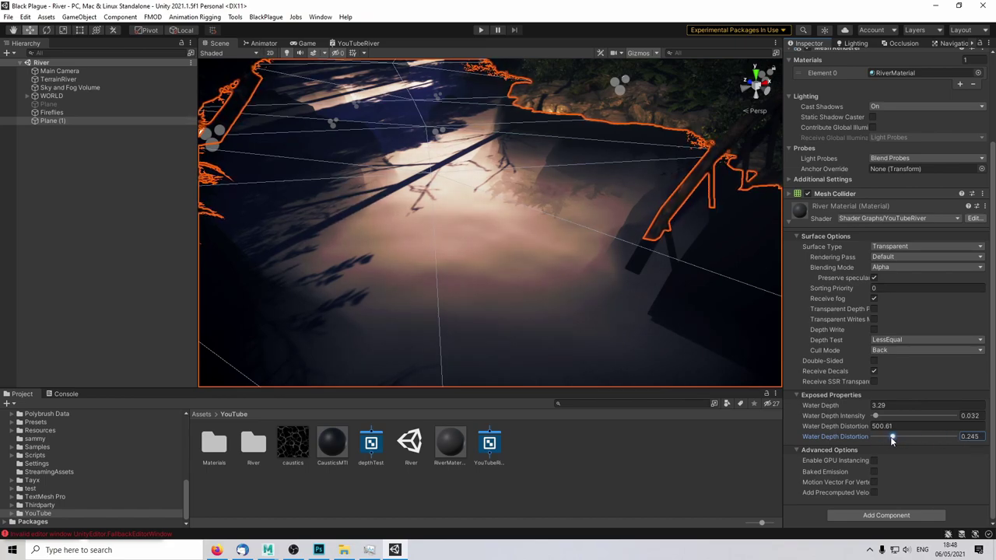
pyautogui.click(687, 477)
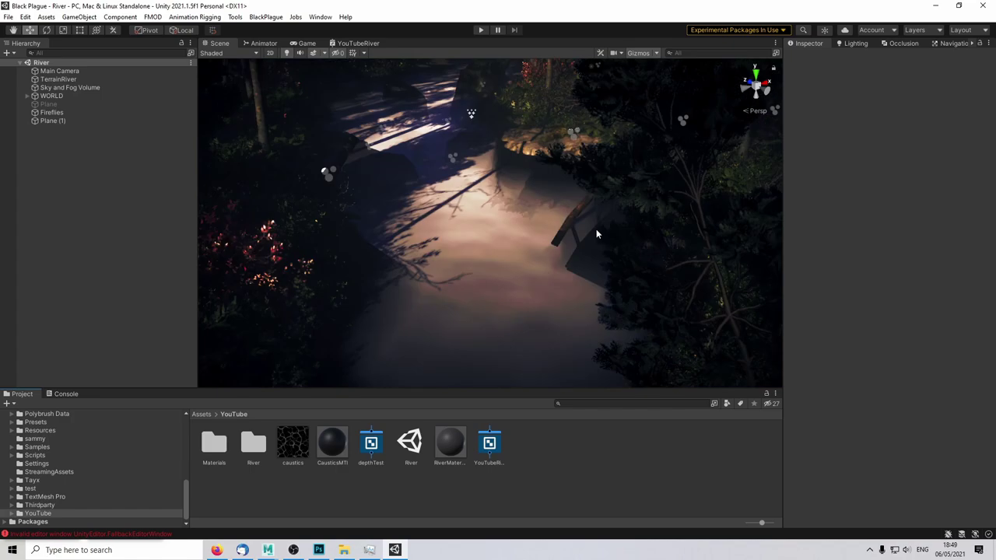
pyautogui.press('w')
pyautogui.moveTo(574, 288); pyautogui.dragTo(584, 291, button='right')
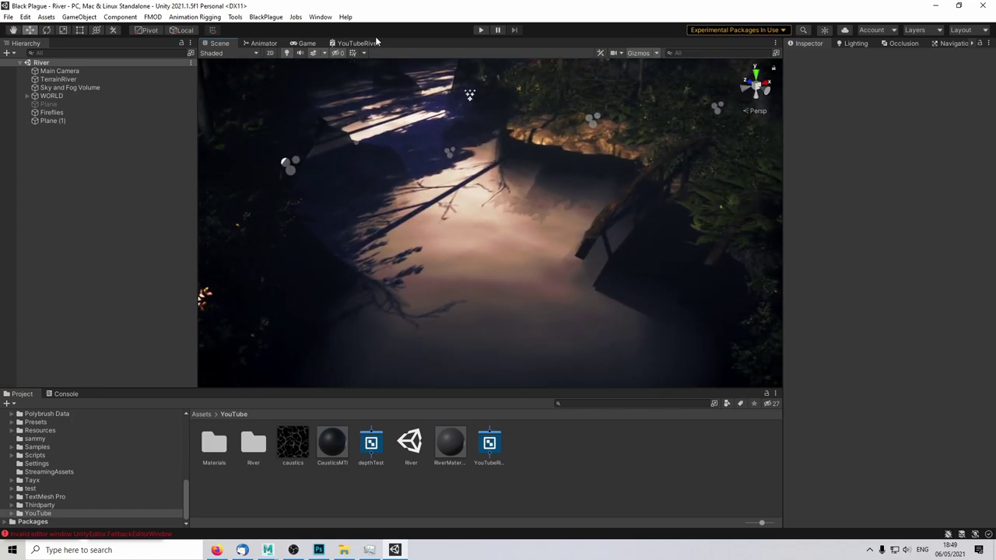
# Step: Return to the YouTubeRiver graph and move the Water Depth Distortion Scale node slightly closer to the Simple Noise node
pyautogui.click(354, 43)
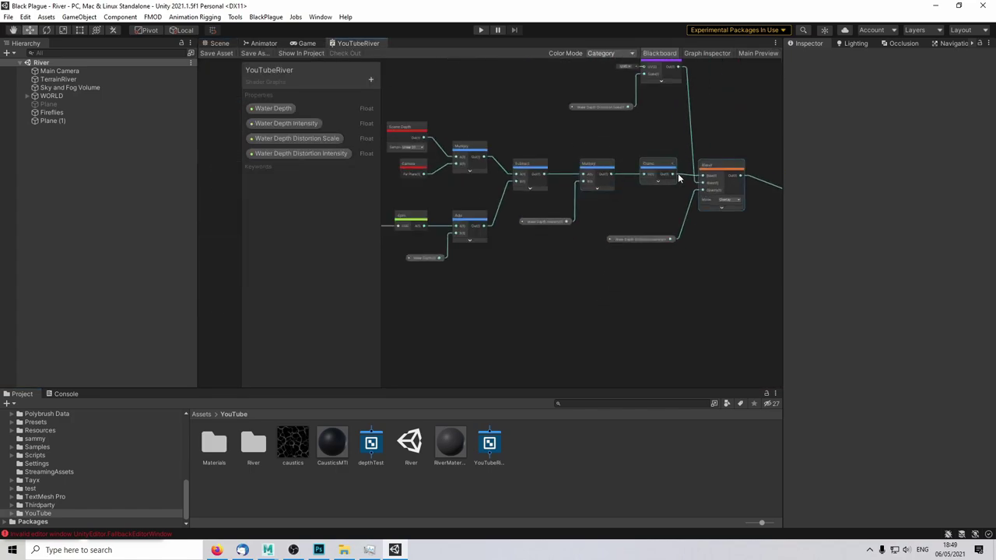
pyautogui.moveTo(696, 110); pyautogui.dragTo(704, 236, button='middle')
pyautogui.scroll(4, 644, 157)
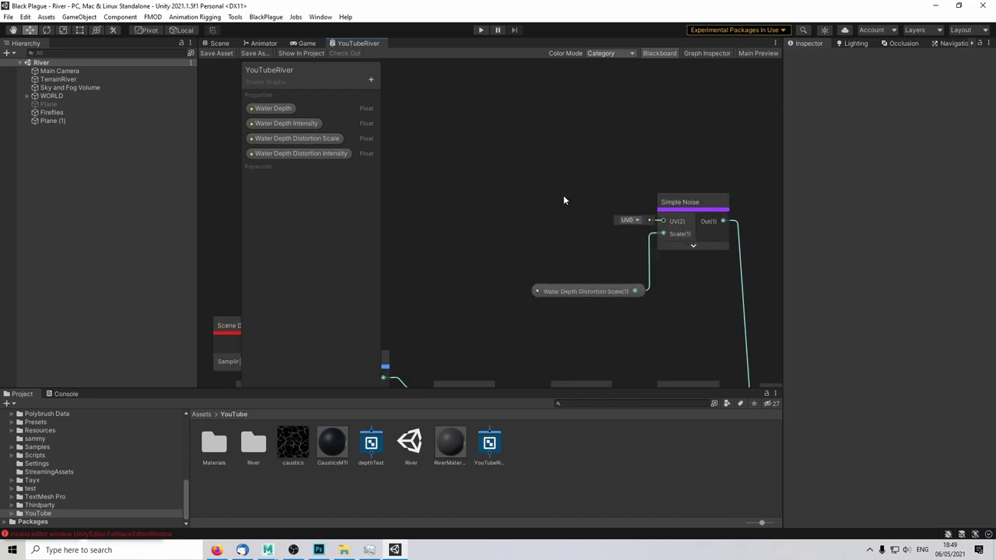
pyautogui.moveTo(564, 200); pyautogui.dragTo(580, 163, button='middle')
pyautogui.moveTo(603, 249); pyautogui.dragTo(600, 231)
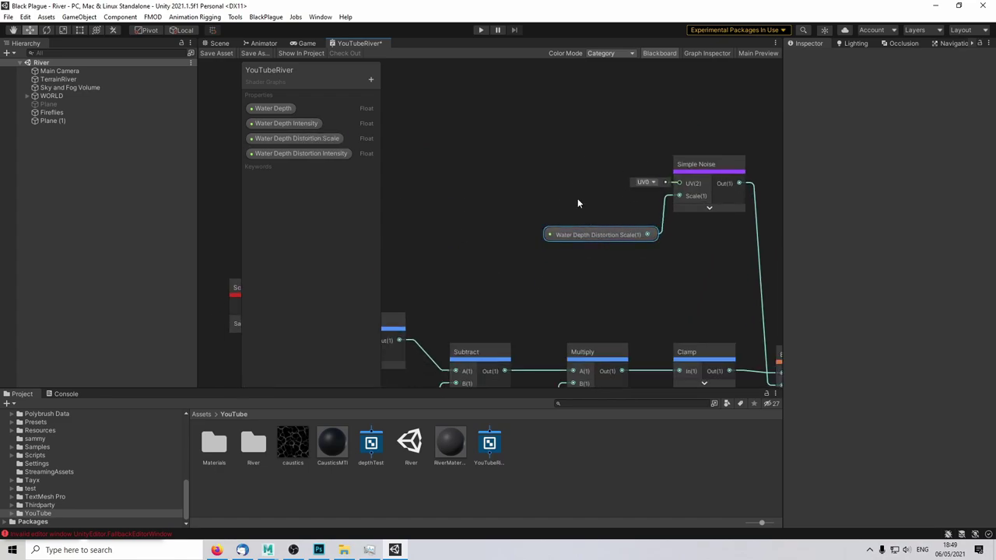
# Step: Add a Tiling And Offset node, connect its output to the Simple Noise node's UV input and align the two nodes
pyautogui.moveTo(527, 115); pyautogui.dragTo(530, 180, button='middle')
pyautogui.press('space')
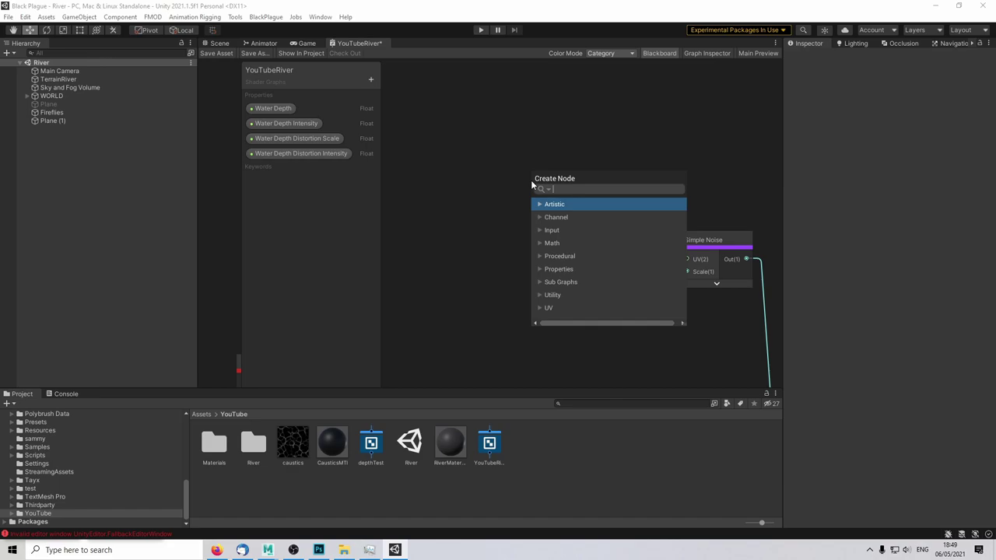
pyautogui.write('tilin')
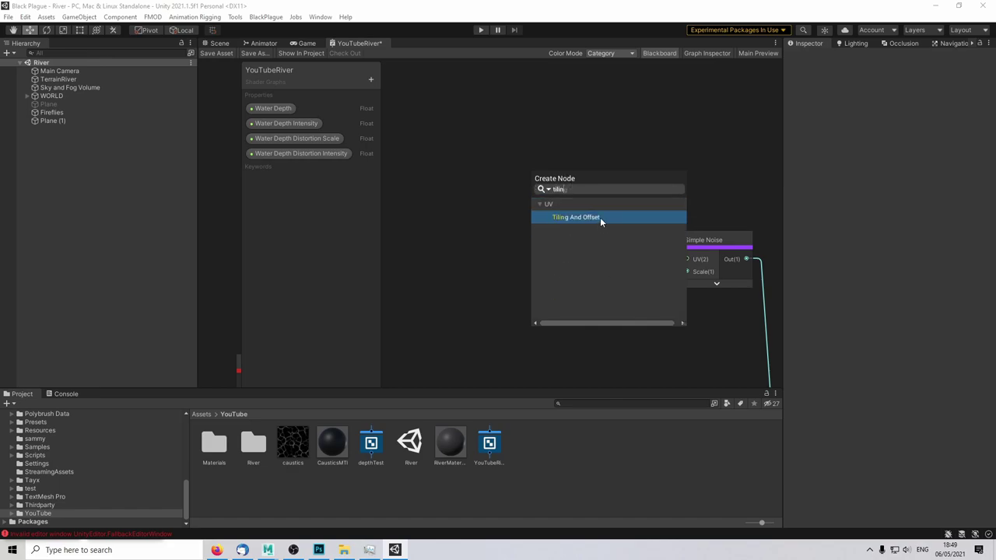
pyautogui.click(600, 217)
pyautogui.moveTo(574, 204); pyautogui.dragTo(517, 130)
pyautogui.click(529, 183)
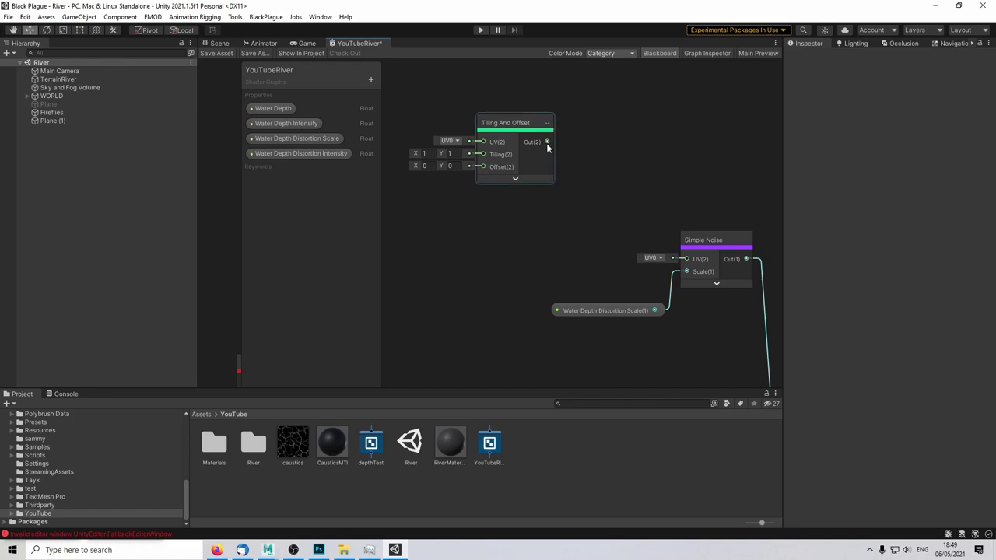
pyautogui.moveTo(545, 141); pyautogui.dragTo(686, 258)
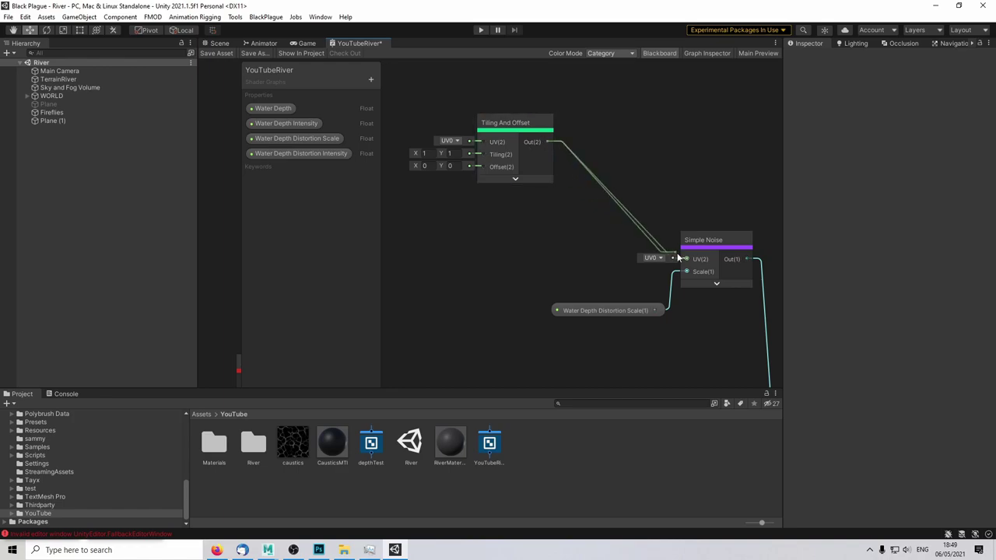
pyautogui.moveTo(507, 131); pyautogui.dragTo(494, 232)
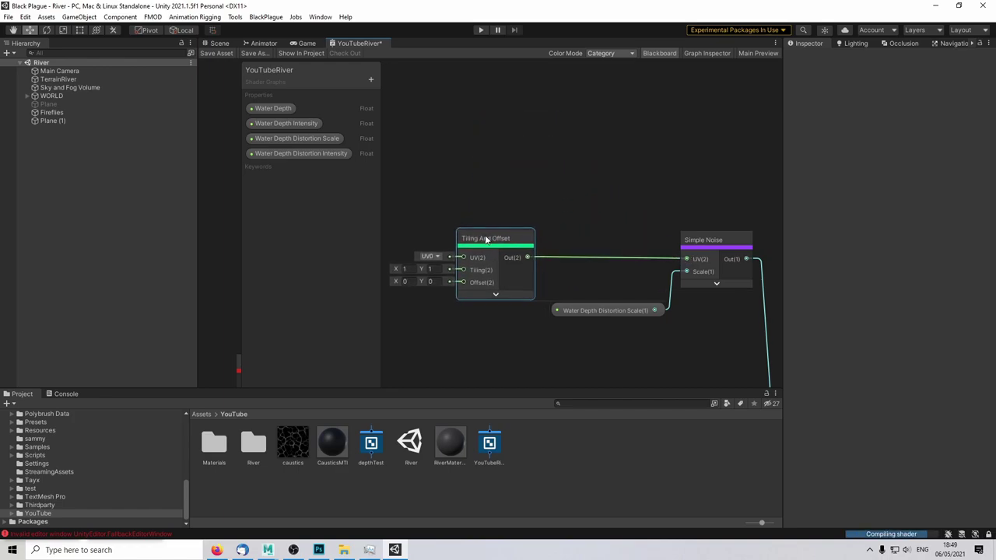
# Step: Add a Time node and place it well before the Tiling And Offset node, near the Scene Depth node
pyautogui.moveTo(505, 196); pyautogui.dragTo(644, 182, button='middle')
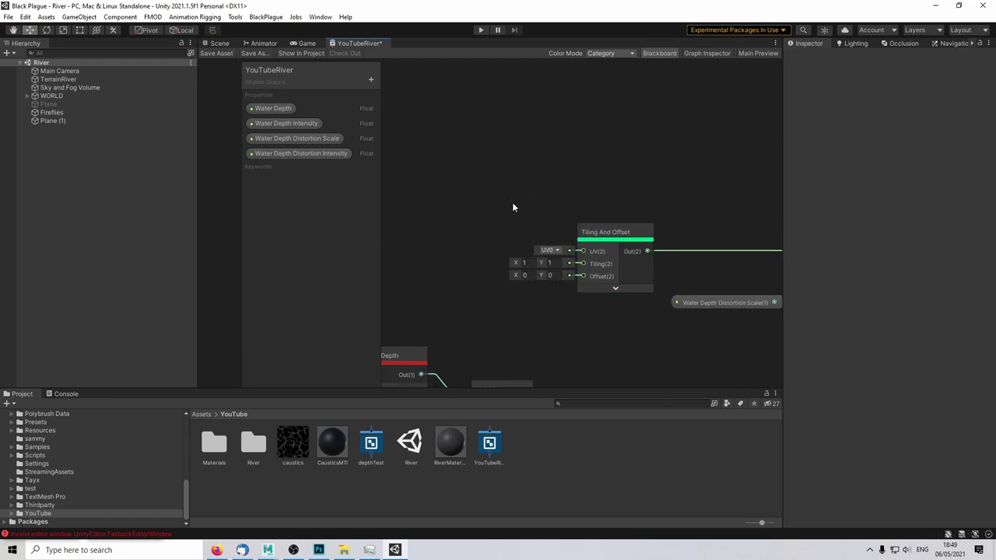
pyautogui.moveTo(514, 206); pyautogui.dragTo(611, 199, button='middle')
pyautogui.click(620, 254)
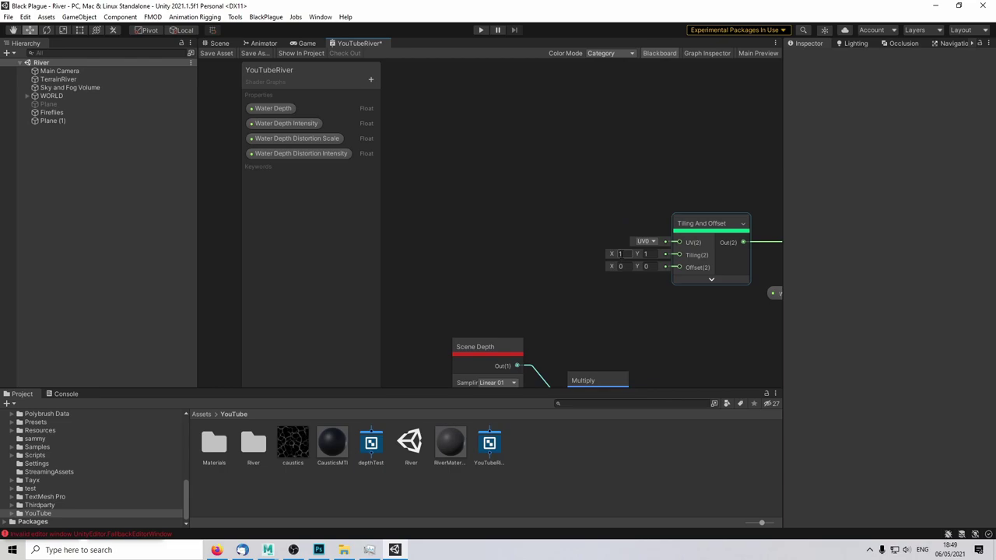
pyautogui.click(600, 247)
pyautogui.moveTo(567, 189); pyautogui.dragTo(596, 189, button='middle')
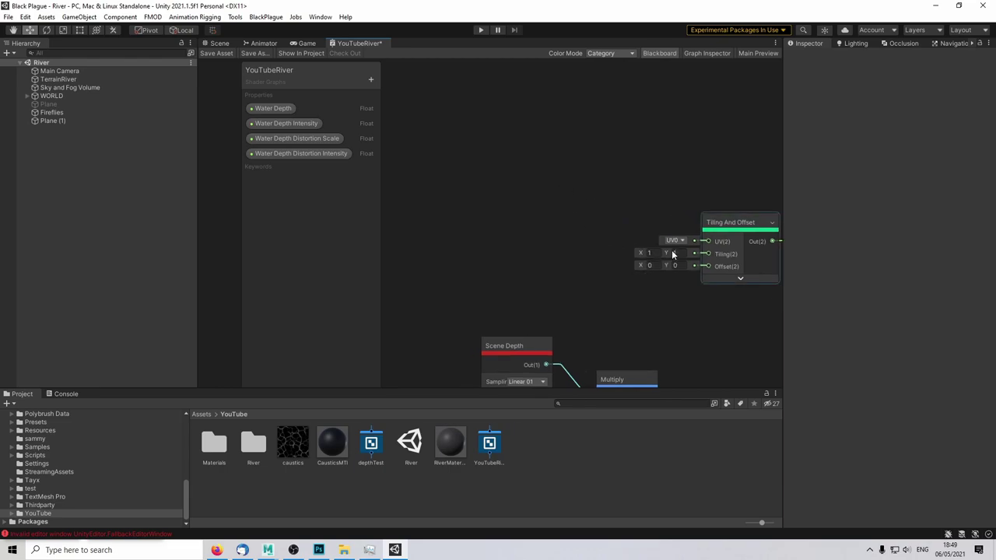
pyautogui.scroll(-1, 568, 197)
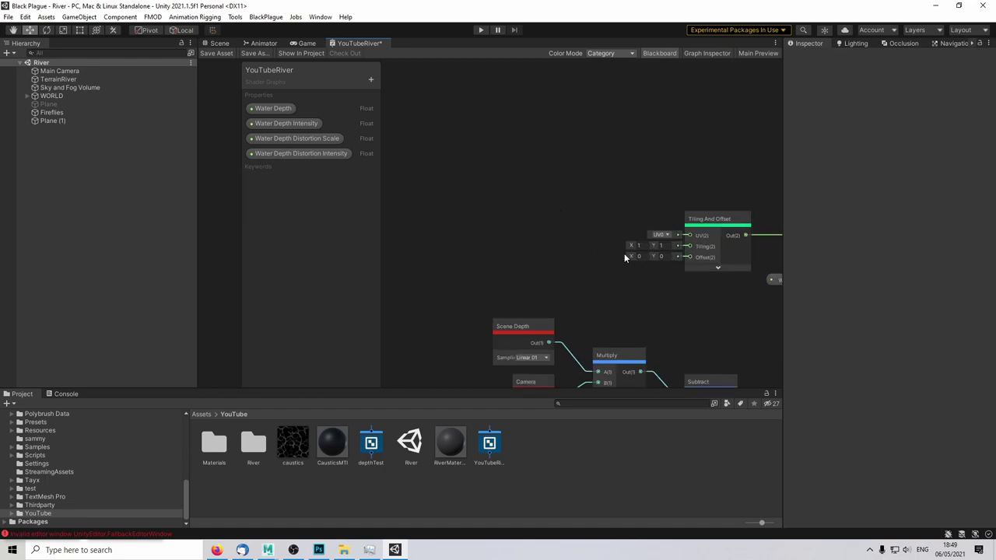
pyautogui.moveTo(597, 194); pyautogui.dragTo(580, 191, button='middle')
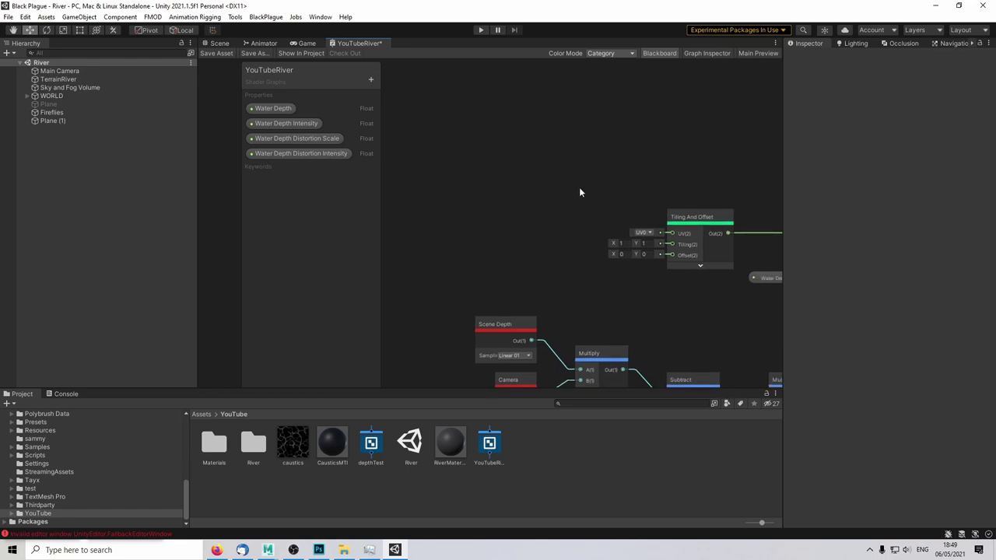
pyautogui.press('space')
pyautogui.write('time')
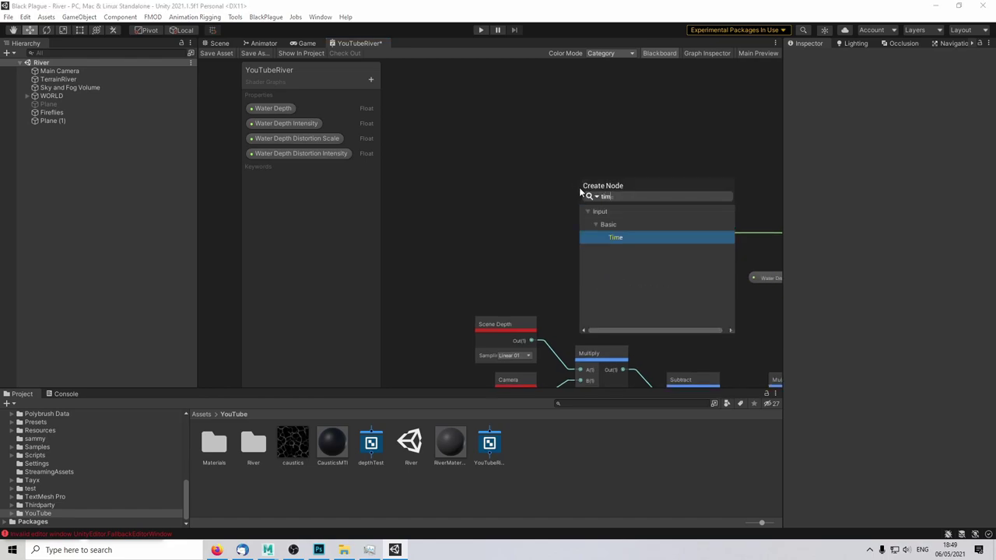
pyautogui.press('Return')
pyautogui.moveTo(617, 206); pyautogui.dragTo(423, 245)
pyautogui.moveTo(476, 218); pyautogui.dragTo(501, 192, button='middle')
pyautogui.scroll(1, 482, 209)
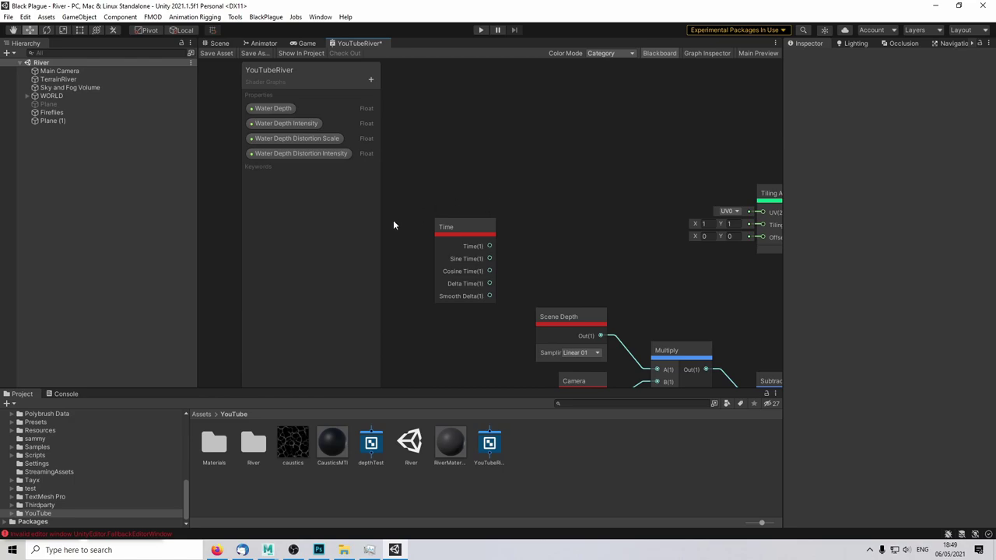
# Step: Add a Float property named Water Depth Distortion Speed and place it in the graph above the Time node
pyautogui.doubleClick(311, 155)
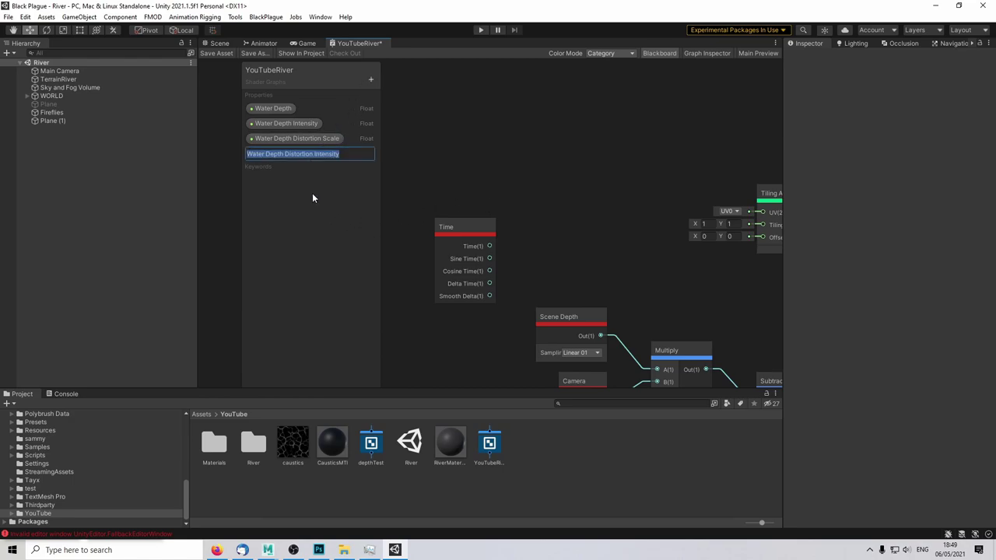
pyautogui.click(312, 198)
pyautogui.click(370, 79)
pyautogui.click(395, 82)
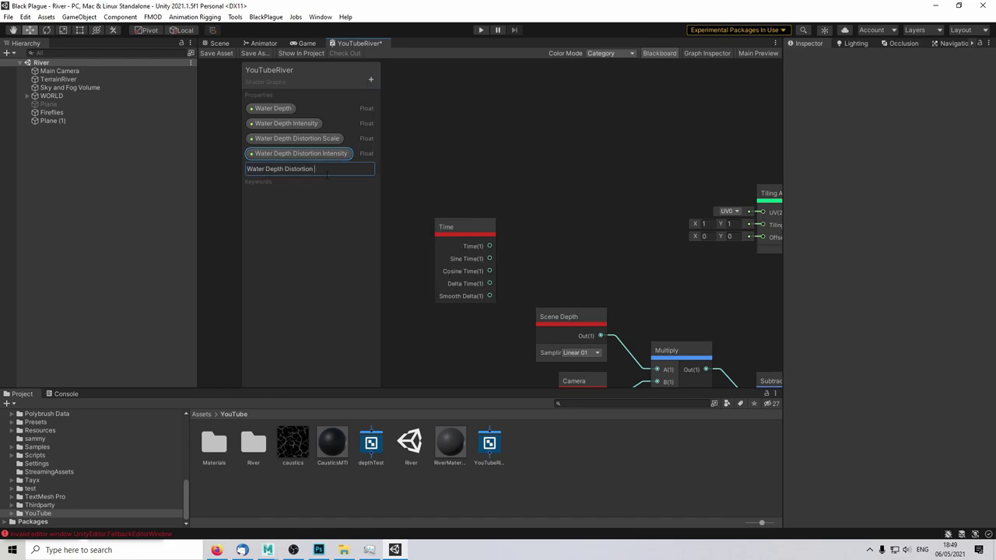
pyautogui.press('Return')
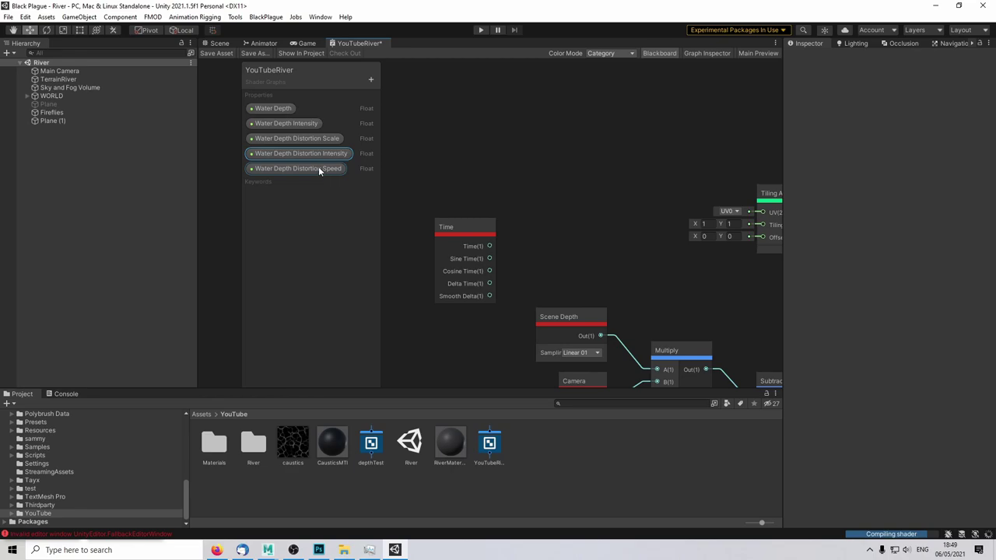
pyautogui.moveTo(318, 167); pyautogui.dragTo(450, 162)
# Step: Add a Multiply node between the Time and Tiling And Offset nodes, collapse its preview and shift the Water Depth Distortion Speed node slightly
pyautogui.press('space')
pyautogui.write('multiply')
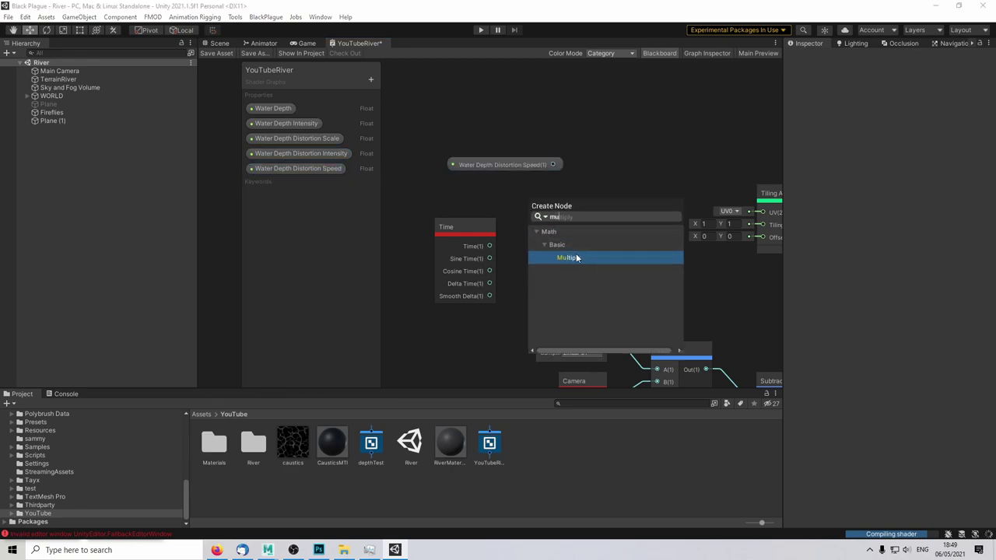
pyautogui.press('Return')
pyautogui.moveTo(517, 165); pyautogui.dragTo(494, 156)
pyautogui.moveTo(577, 227); pyautogui.dragTo(589, 187)
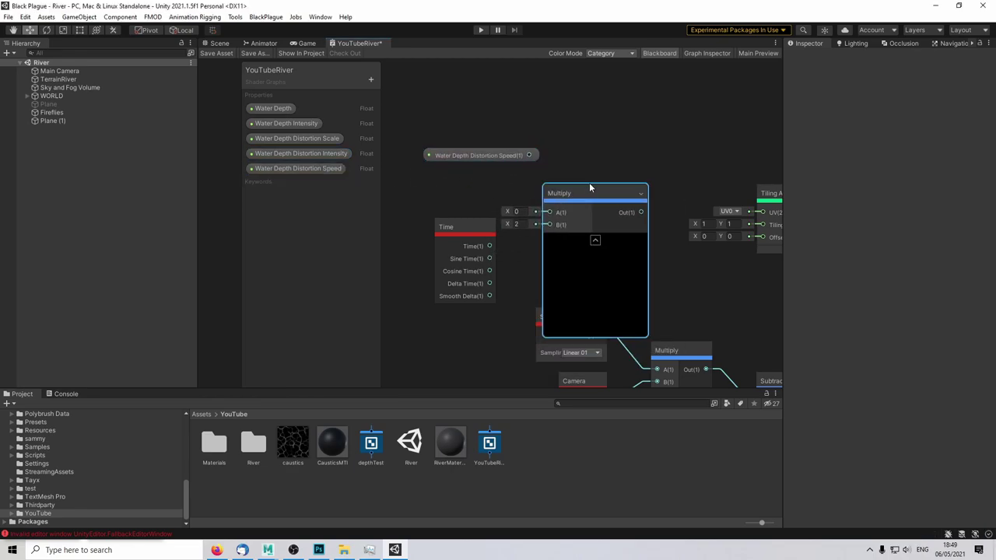
pyautogui.click(595, 239)
# Step: Connect Water Depth Distortion Speed and Time to the new Multiply node's A and B, feed its output into Tiling And Offset's Offset, and save
pyautogui.moveTo(529, 155); pyautogui.dragTo(553, 211)
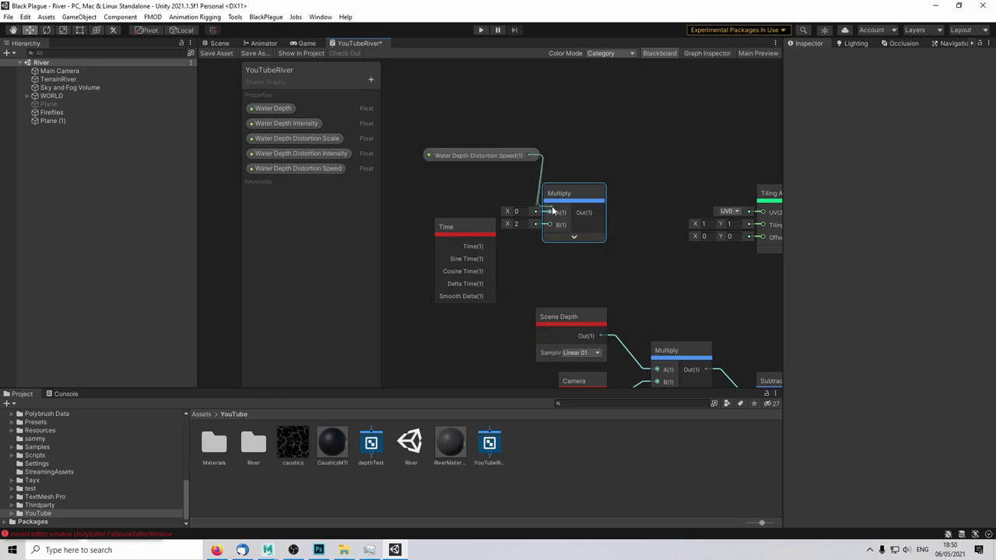
pyautogui.moveTo(489, 246); pyautogui.dragTo(555, 226)
pyautogui.moveTo(661, 192); pyautogui.dragTo(591, 191, button='middle')
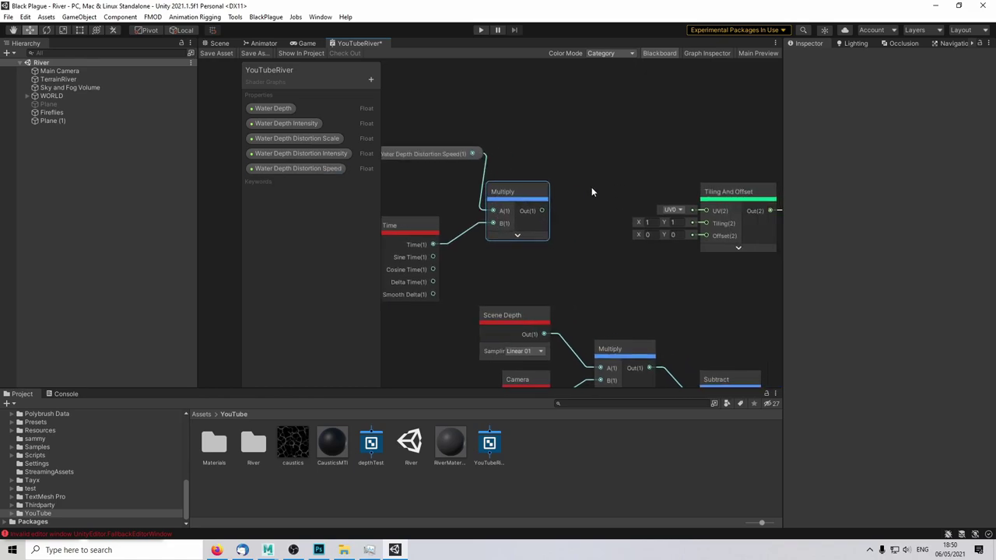
pyautogui.moveTo(542, 210); pyautogui.dragTo(705, 236)
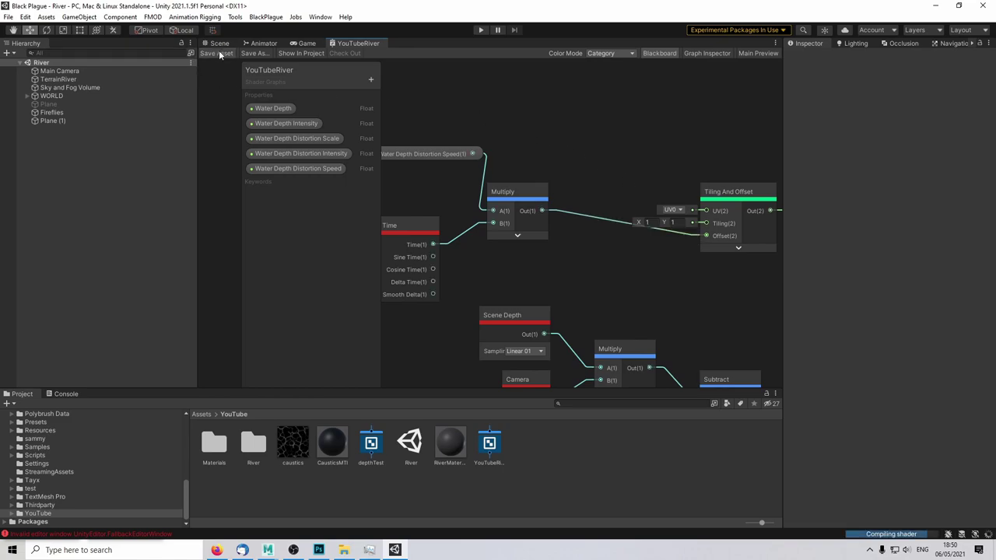
# Step: In the Scene view, select Plane (1) and set the river material's Water Depth Distortion Speed to 0.01
pyautogui.click(220, 43)
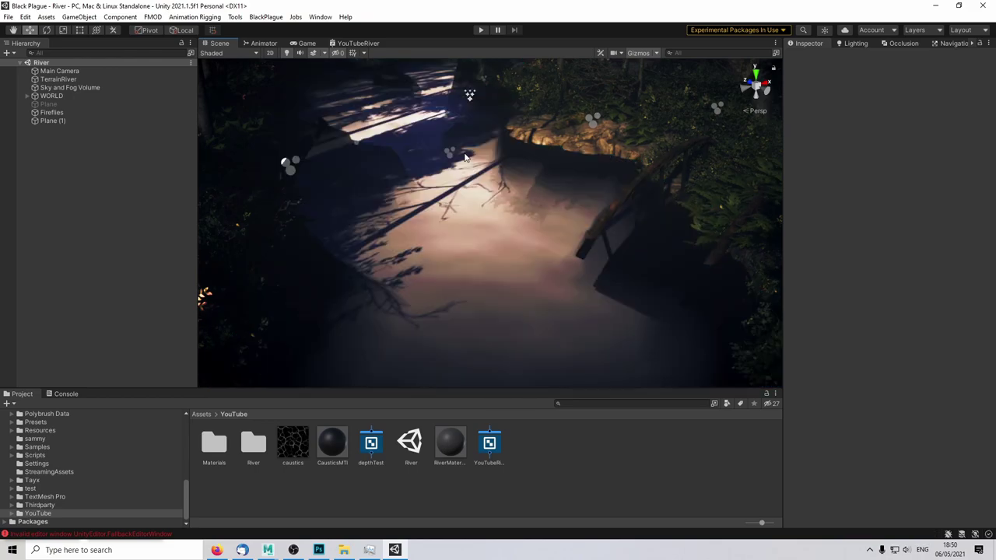
pyautogui.click(51, 112)
pyautogui.click(53, 120)
pyautogui.scroll(-10, 878, 441)
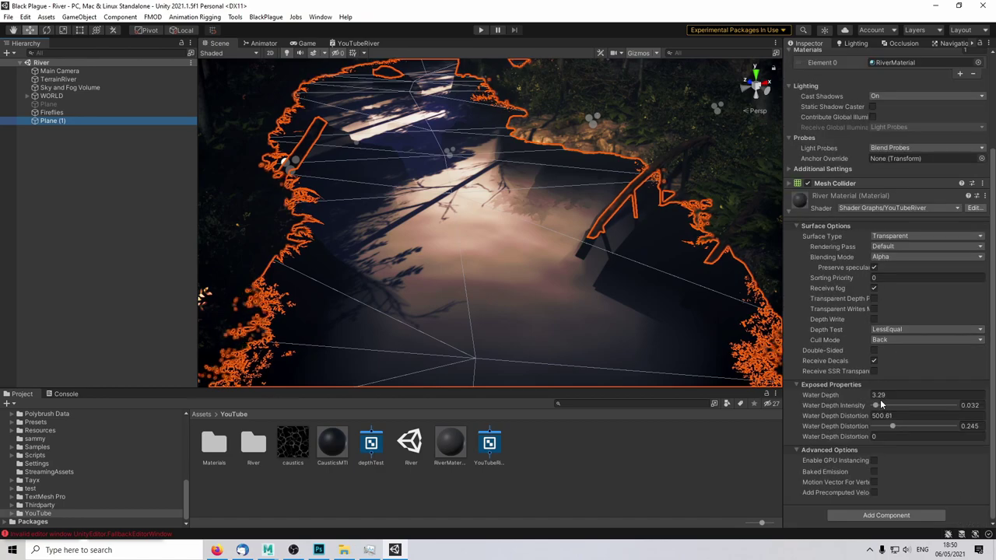
pyautogui.click(879, 436)
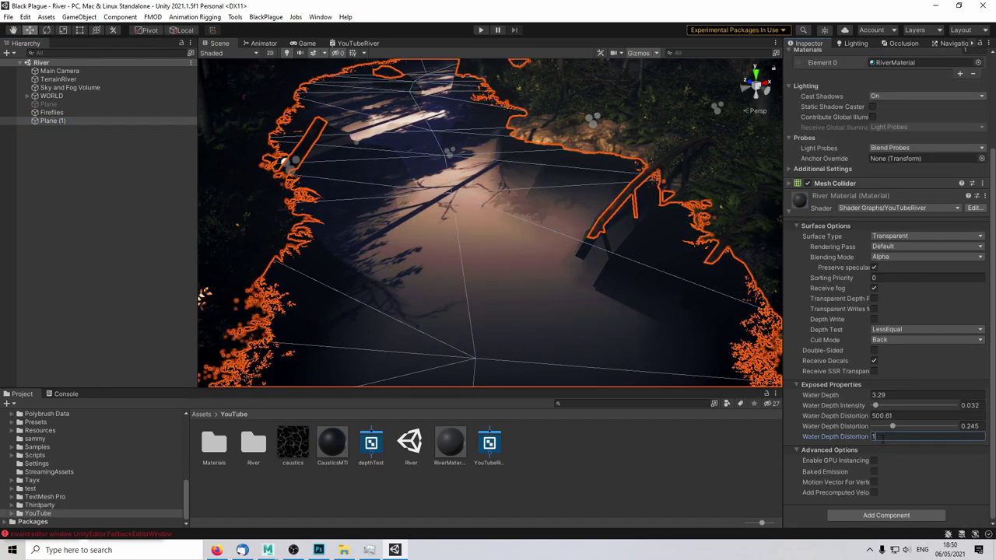
pyautogui.write('1')
pyautogui.press('BackSpace')
pyautogui.write('0.1')
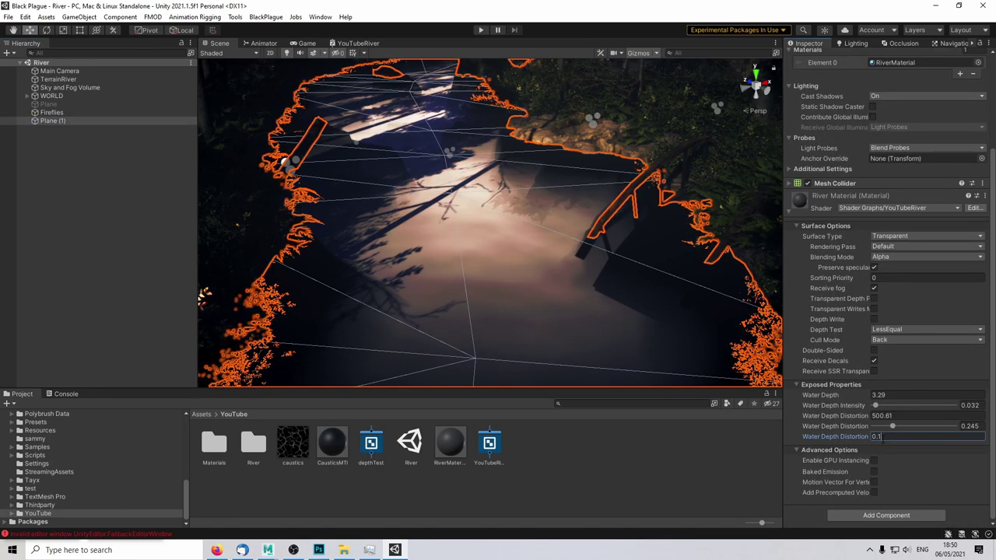
pyautogui.press('BackSpace')
pyautogui.write('01')
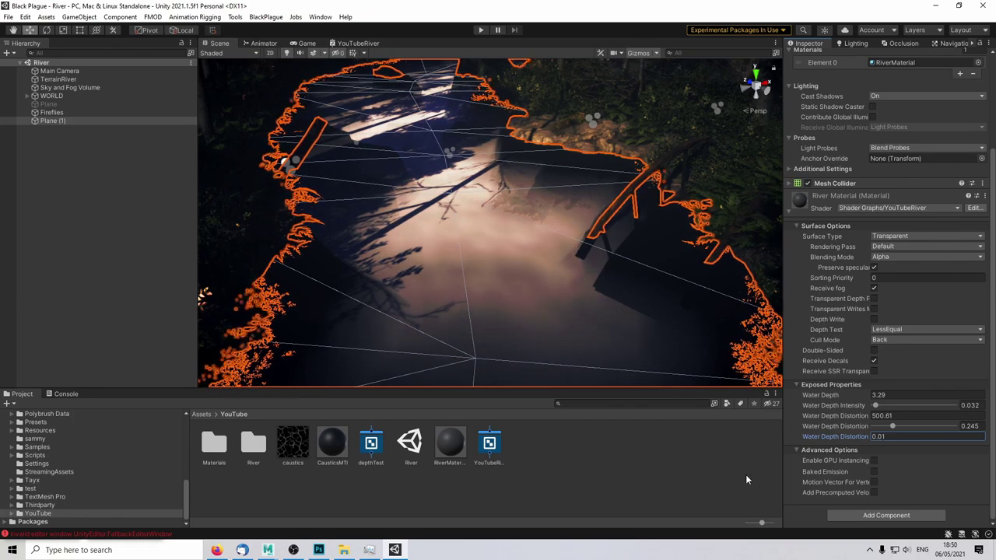
# Step: Deselect the plane and examine the direction in which the depth distortion moves across the river
pyautogui.click(626, 369)
pyautogui.moveTo(576, 312); pyautogui.dragTo(582, 307, button='right')
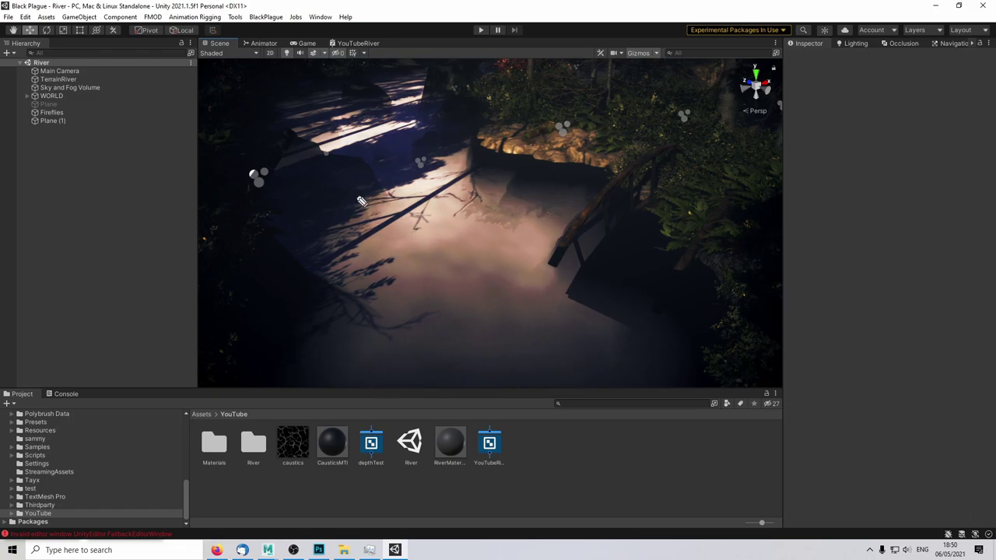
pyautogui.moveTo(265, 171); pyautogui.dragTo(683, 337)
pyautogui.moveTo(295, 99); pyautogui.dragTo(665, 255)
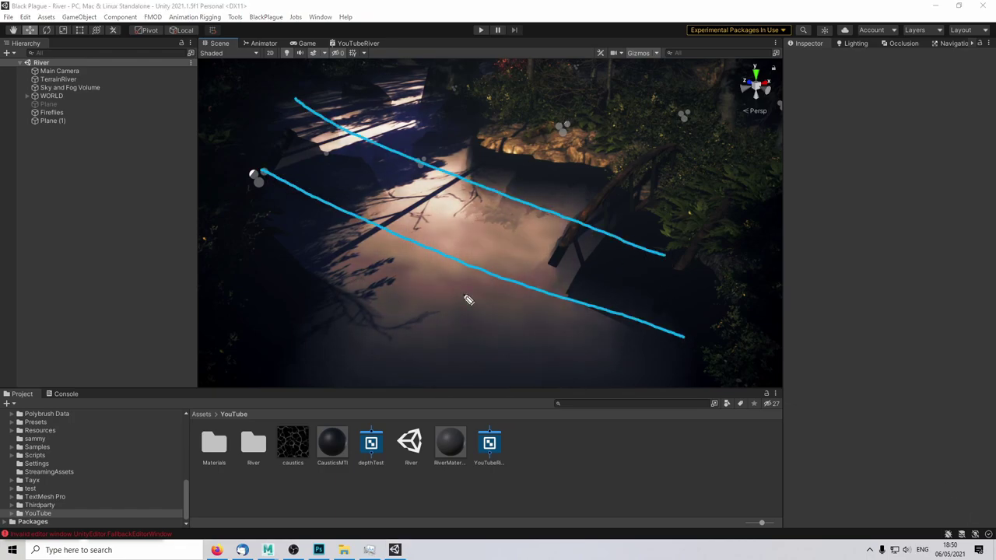
pyautogui.hotkey('ctrl', 'shift', '7')
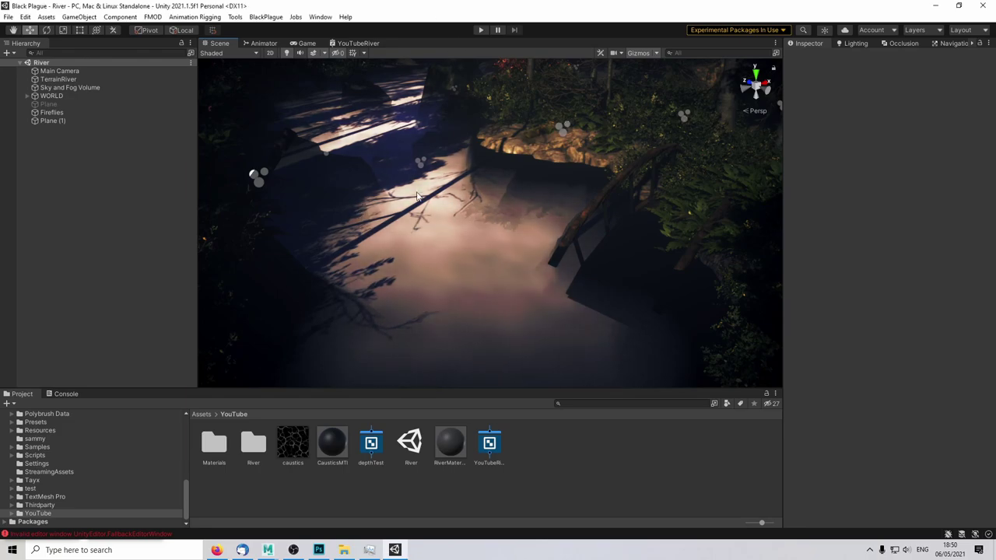
# Step: Return to the YouTubeRiver graph and move the Water Depth Distortion Speed, Time and Multiply nodes together farther from Tiling And Offset
pyautogui.click(359, 44)
pyautogui.moveTo(524, 174); pyautogui.dragTo(709, 164, button='middle')
pyautogui.moveTo(493, 95); pyautogui.dragTo(675, 261)
pyautogui.moveTo(691, 186); pyautogui.dragTo(503, 199)
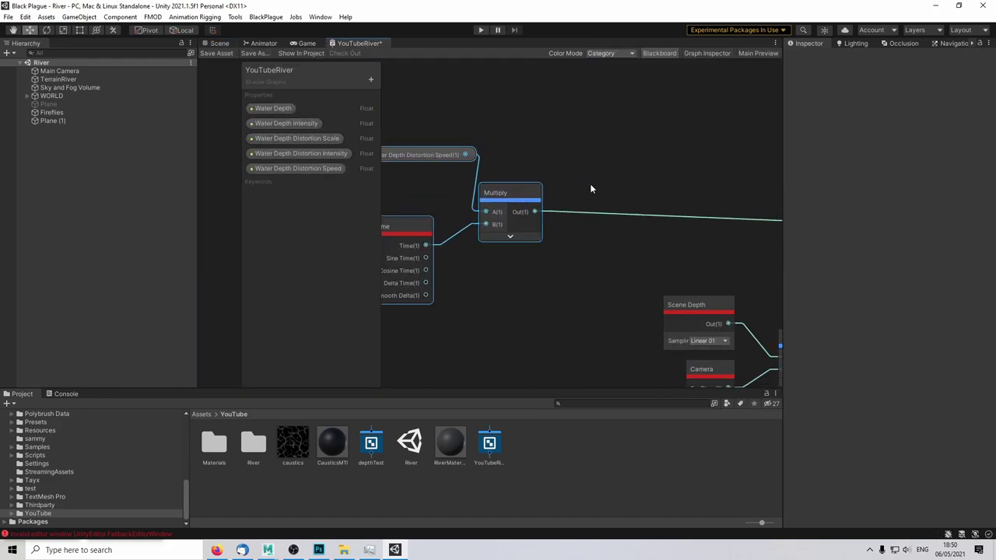
pyautogui.click(593, 180)
# Step: Add a Boolean property named X Axis and move it to the first place in the property list
pyautogui.click(370, 79)
pyautogui.click(405, 146)
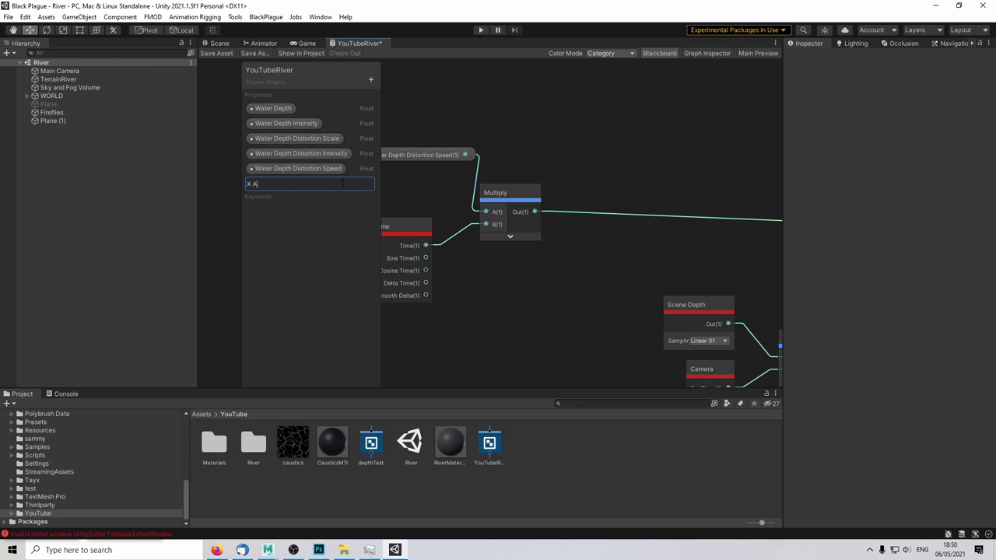
pyautogui.write('X Axis')
pyautogui.press('Return')
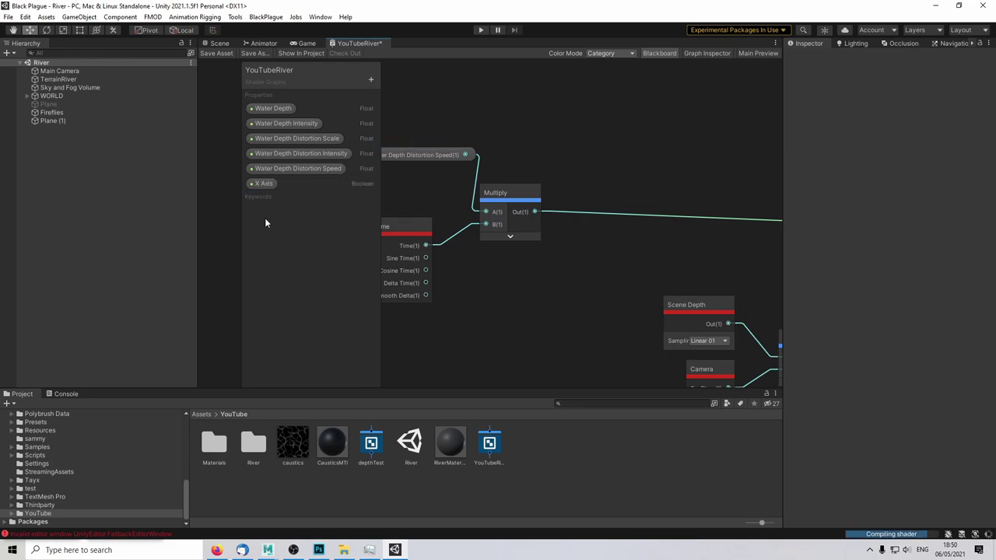
pyautogui.moveTo(257, 184); pyautogui.dragTo(271, 108)
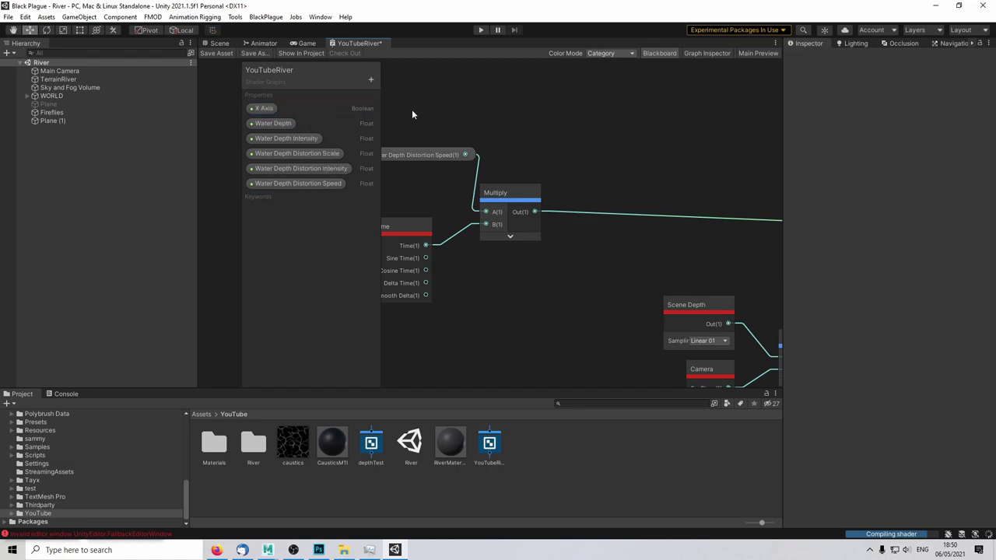
# Step: Enable the X Axis property's Default value in the Graph Inspector, and close the inspector
pyautogui.hotkey('shift', 'space')
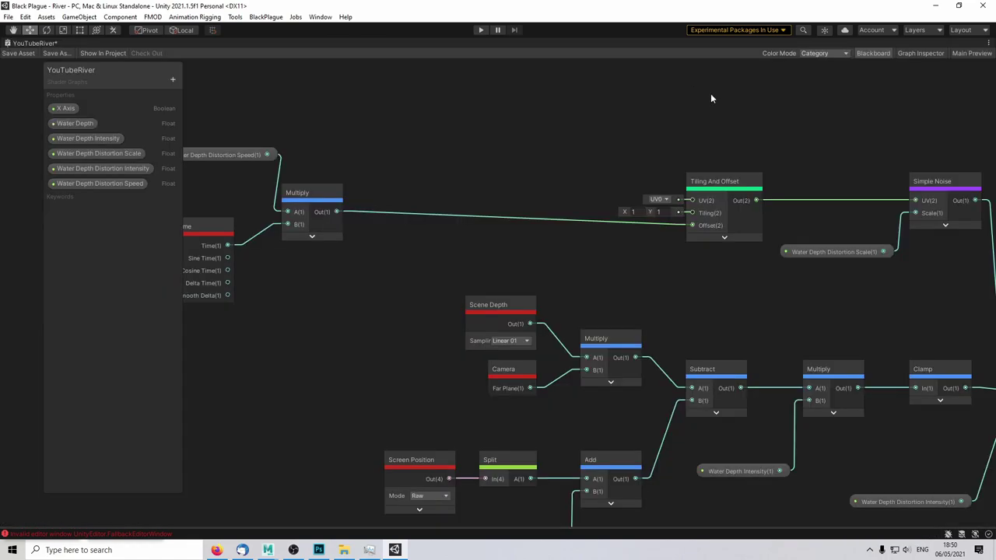
pyautogui.click(919, 53)
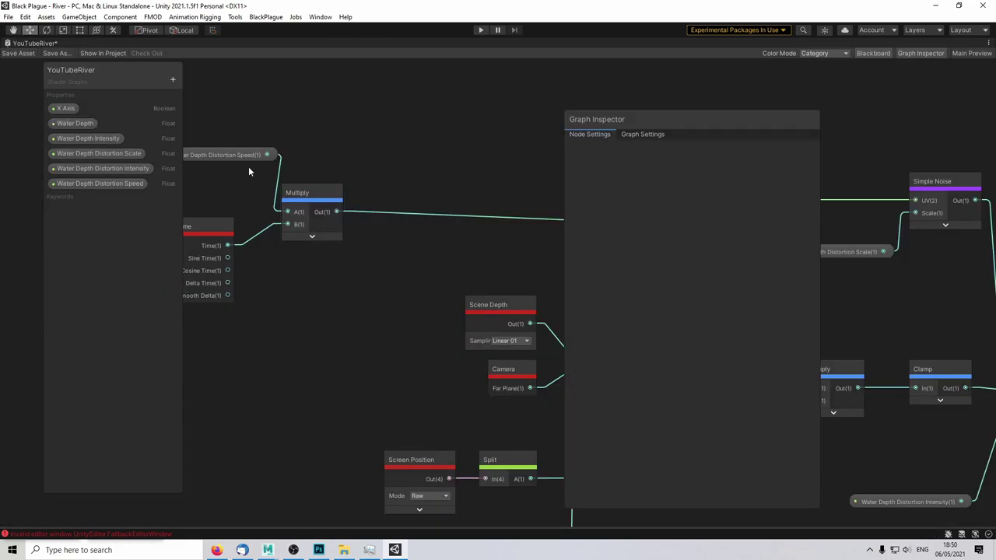
pyautogui.click(66, 109)
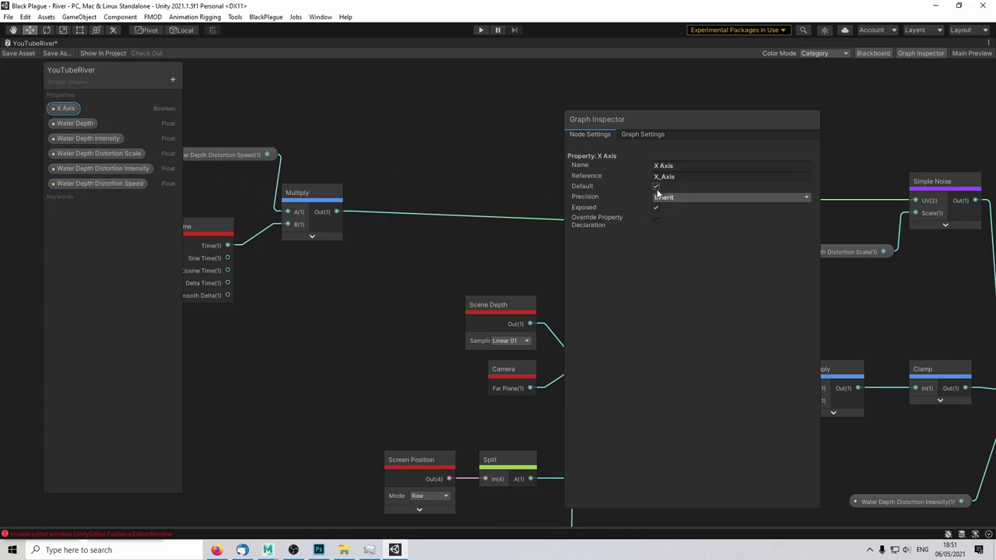
pyautogui.click(919, 52)
pyautogui.hotkey('shift', 'space')
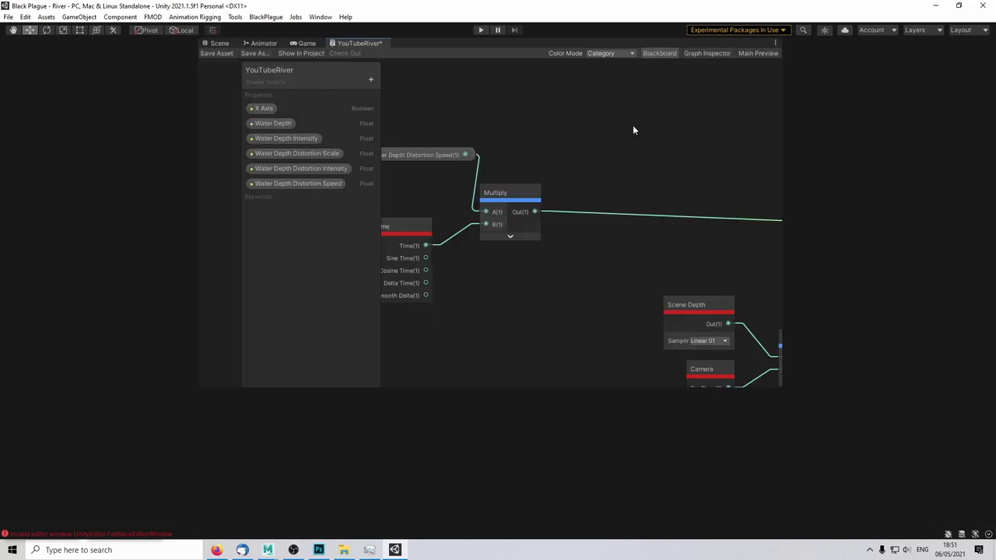
# Step: Maximize the graph and shift the Time, Water Depth Distortion Speed and Multiply group slightly farther away to make room before Tiling And Offset
pyautogui.scroll(-3, 601, 179)
pyautogui.scroll(1, 600, 179)
pyautogui.hotkey('shift', 'space')
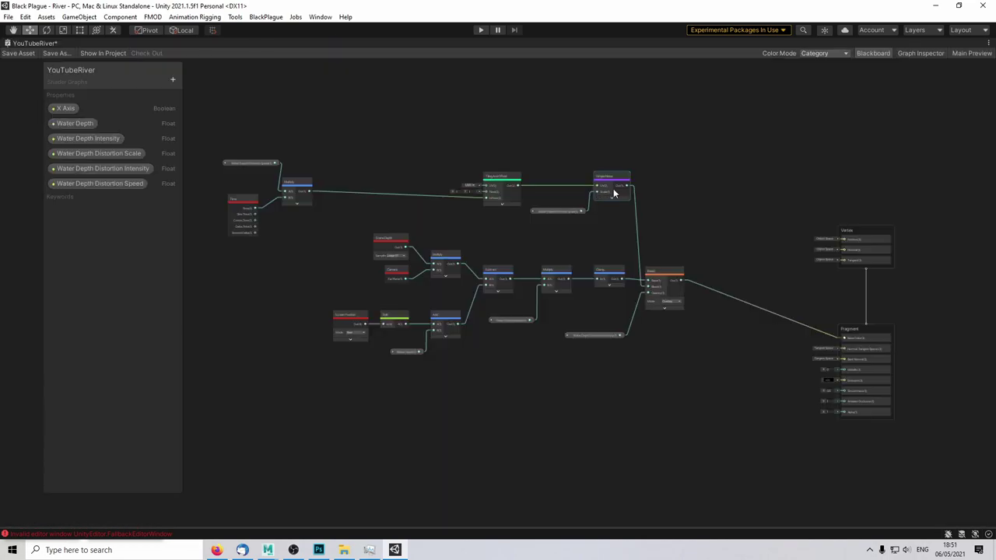
pyautogui.scroll(3, 545, 193)
pyautogui.moveTo(519, 189); pyautogui.dragTo(650, 184, button='middle')
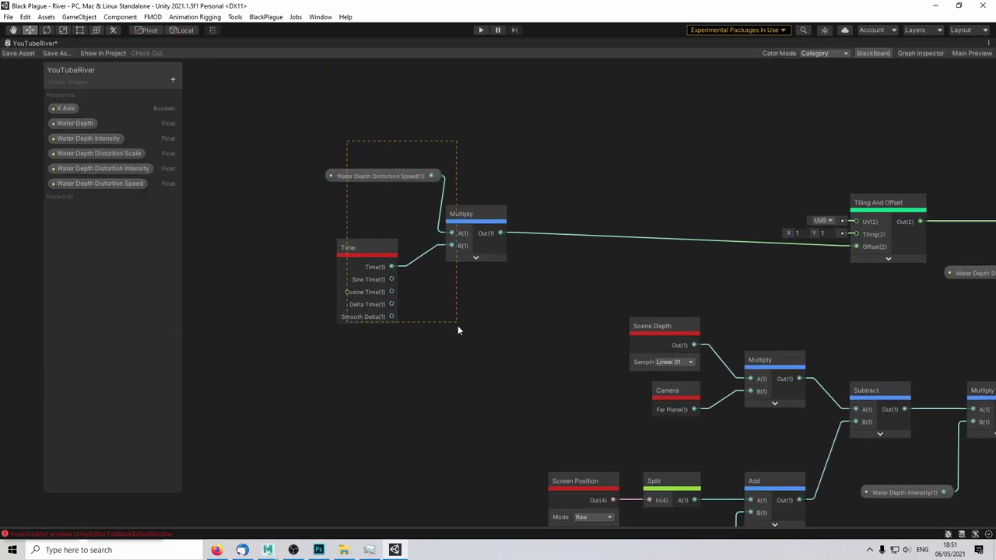
pyautogui.moveTo(457, 331); pyautogui.dragTo(458, 330)
pyautogui.moveTo(460, 218); pyautogui.dragTo(422, 226)
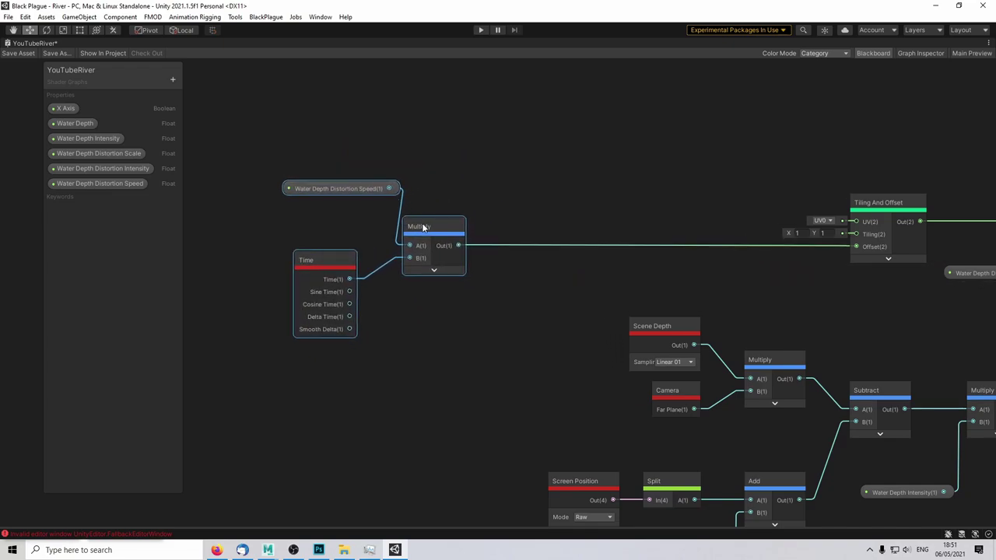
# Step: Add a Vector 2 node and place it above the connection between the Multiply and Tiling And Offset nodes
pyautogui.click(584, 182)
pyautogui.press('space')
pyautogui.write('vector')
pyautogui.click(634, 242)
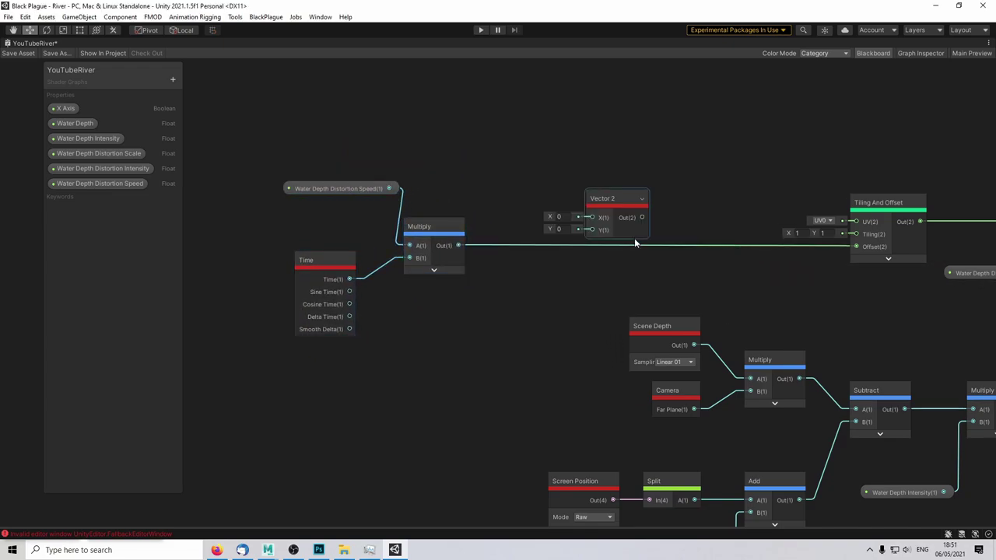
pyautogui.moveTo(620, 204); pyautogui.dragTo(591, 169)
pyautogui.scroll(2, 686, 208)
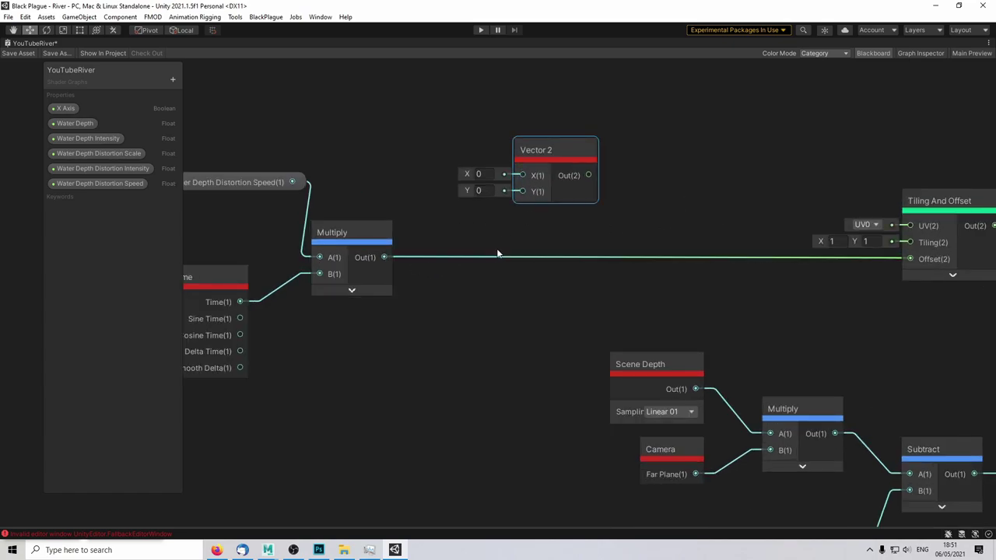
# Step: Connect the Multiply output to the Vector 2's X, duplicate the Vector 2 below the connection line, and connect Multiply to the duplicate's Y
pyautogui.click(626, 174)
pyautogui.moveTo(544, 156); pyautogui.dragTo(552, 130)
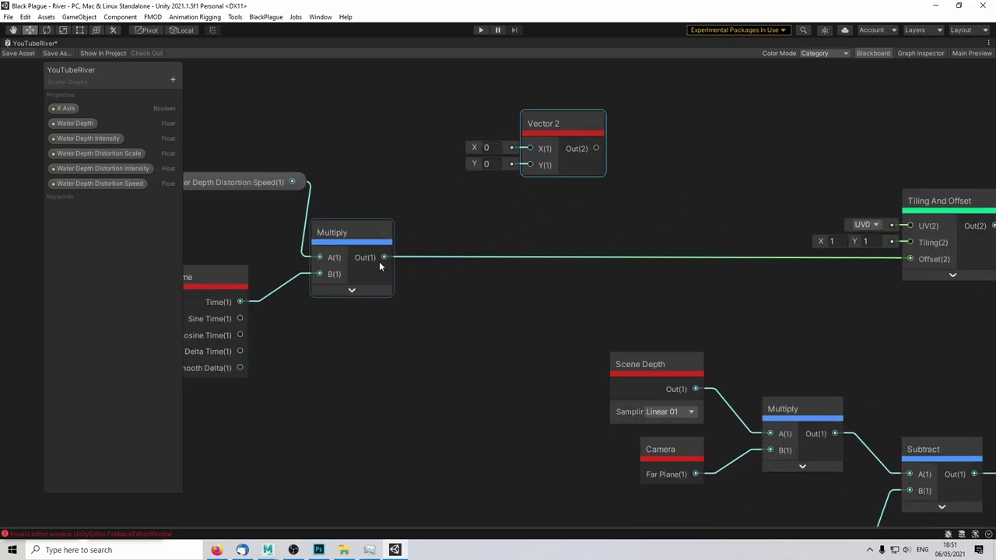
pyautogui.moveTo(383, 257); pyautogui.dragTo(517, 337)
pyautogui.hotkey('ctrl', 'd')
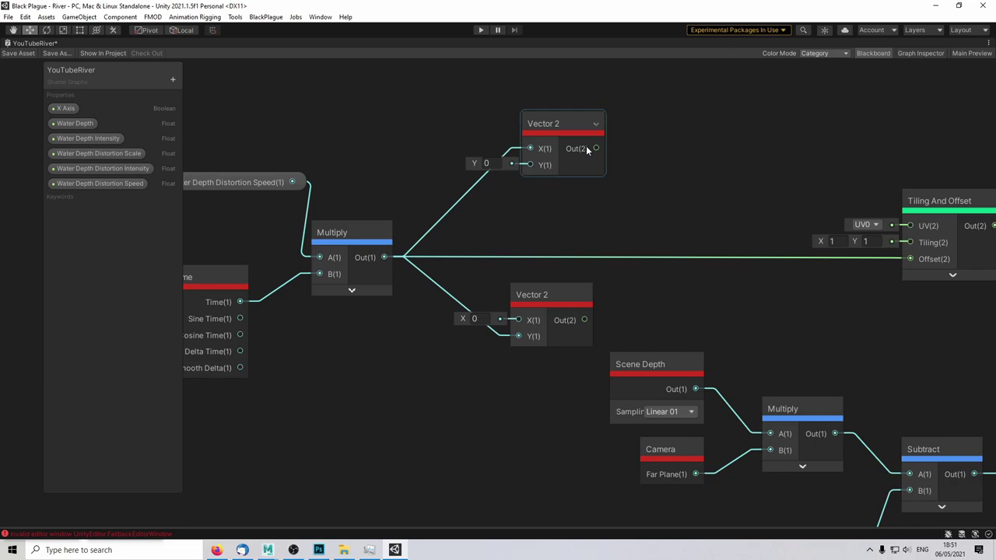
# Step: Place the X Axis property above the Vector 2 nodes and add a Branch node between it and Tiling And Offset
pyautogui.moveTo(634, 92); pyautogui.dragTo(643, 153, button='middle')
pyautogui.scroll(-2, 546, 123)
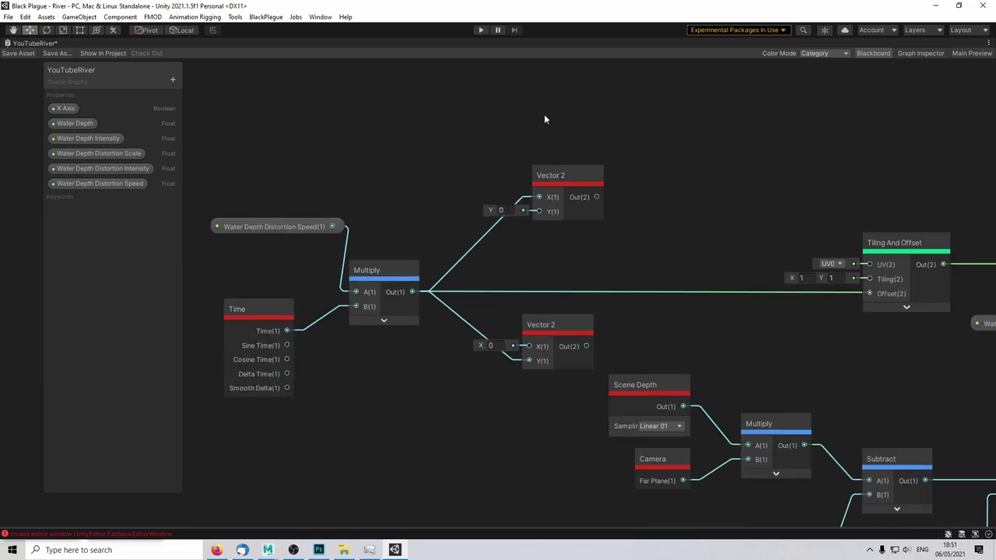
pyautogui.moveTo(420, 109); pyautogui.dragTo(498, 116)
pyautogui.press('space')
pyautogui.write('branch')
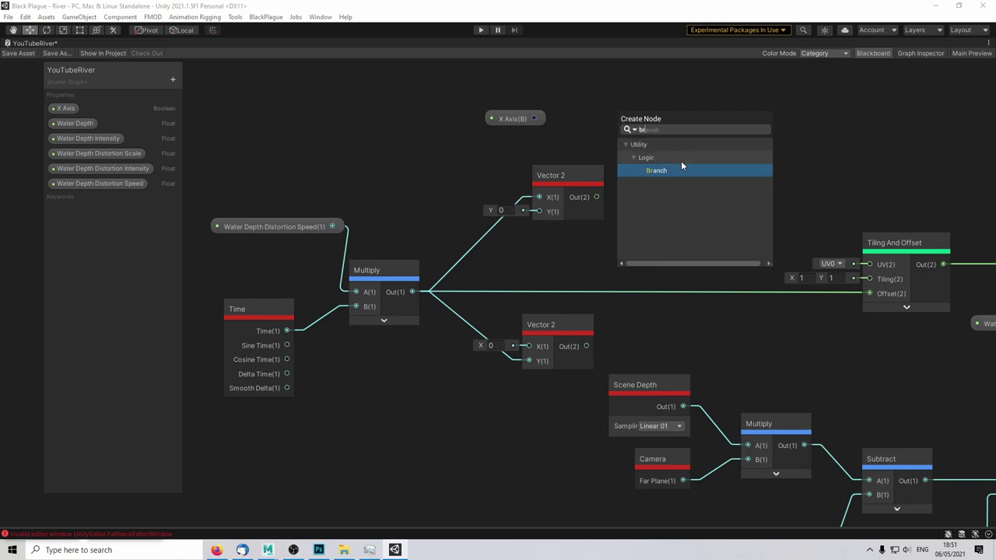
pyautogui.click(663, 168)
pyautogui.moveTo(682, 142); pyautogui.dragTo(723, 125)
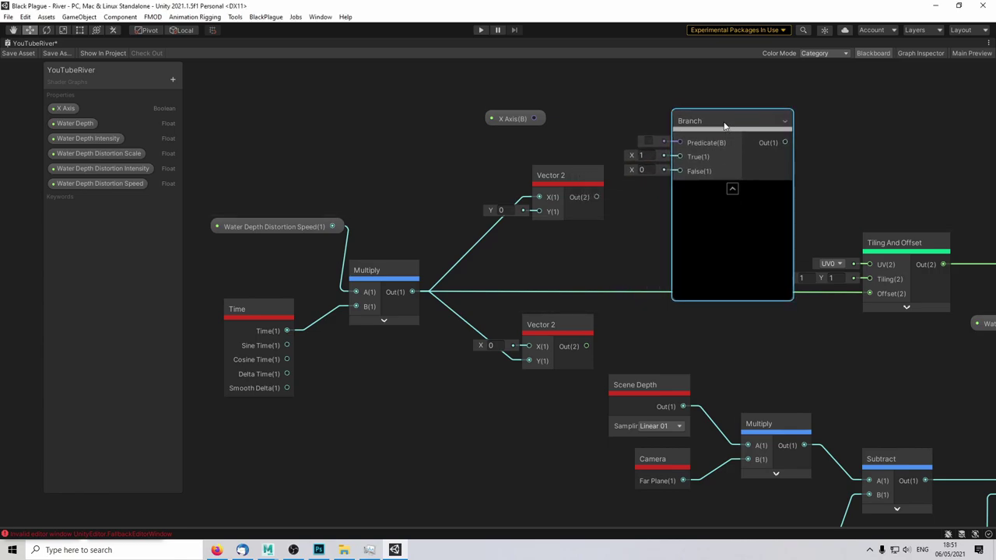
# Step: Connect the X Axis node to the Branch node's Predicate input and move X Axis closer to the Branch
pyautogui.scroll(1, 630, 115)
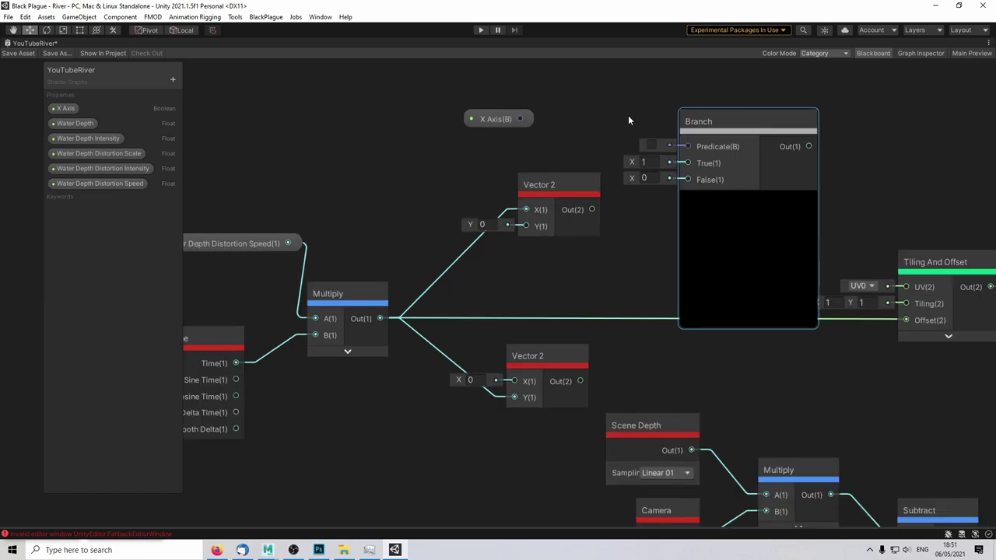
pyautogui.moveTo(519, 119); pyautogui.dragTo(570, 126)
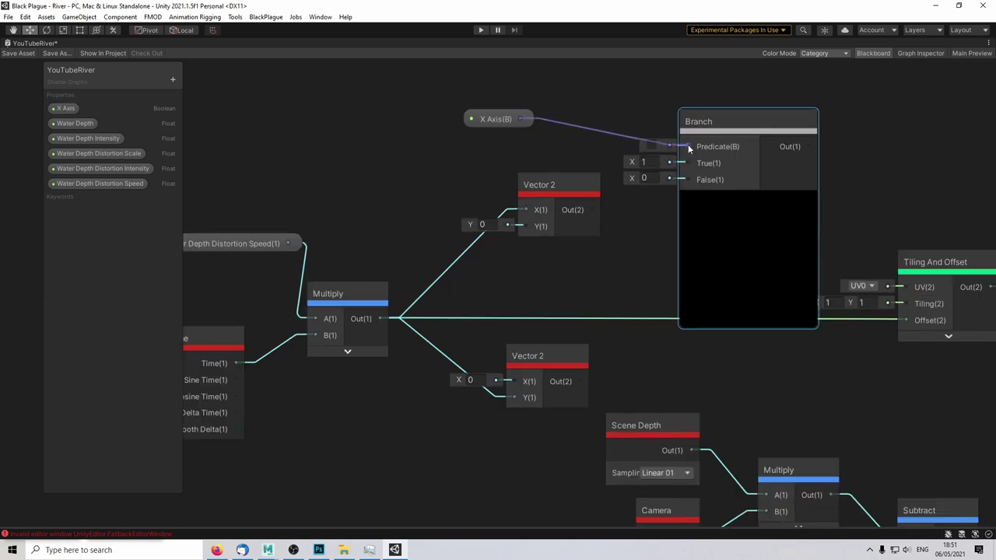
pyautogui.moveTo(687, 144); pyautogui.dragTo(687, 145)
pyautogui.moveTo(499, 120); pyautogui.dragTo(559, 117)
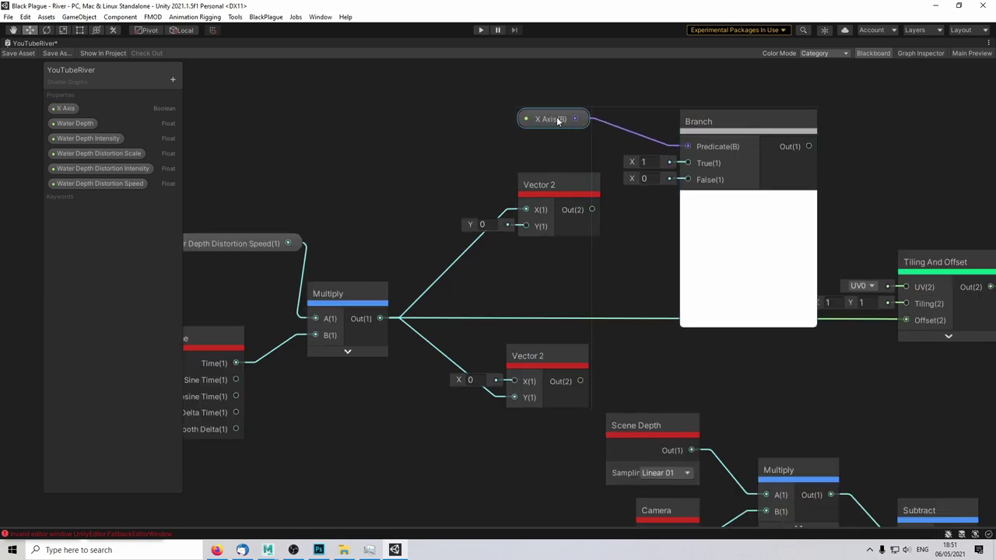
pyautogui.click(649, 256)
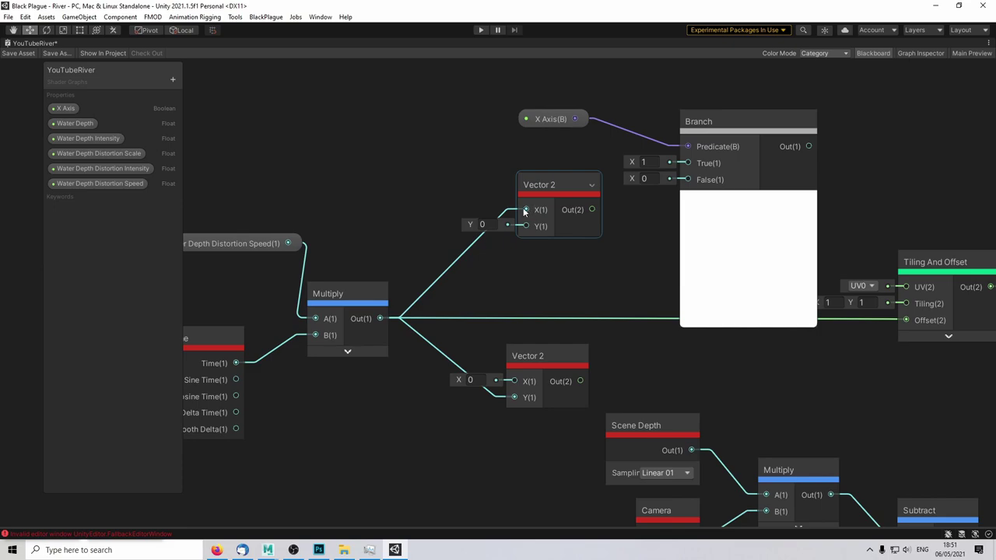
# Step: Connect the upper Vector 2 to the Branch's True, the lower to False, and the Branch output to Tiling And Offset's Offset input
pyautogui.moveTo(593, 209); pyautogui.dragTo(687, 162)
pyautogui.moveTo(580, 381); pyautogui.dragTo(687, 180)
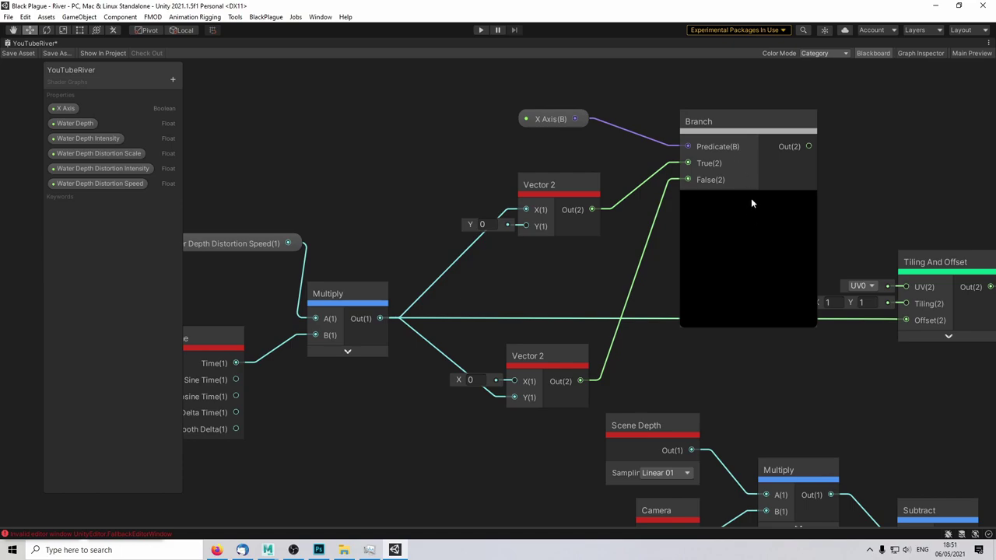
pyautogui.scroll(-1, 748, 199)
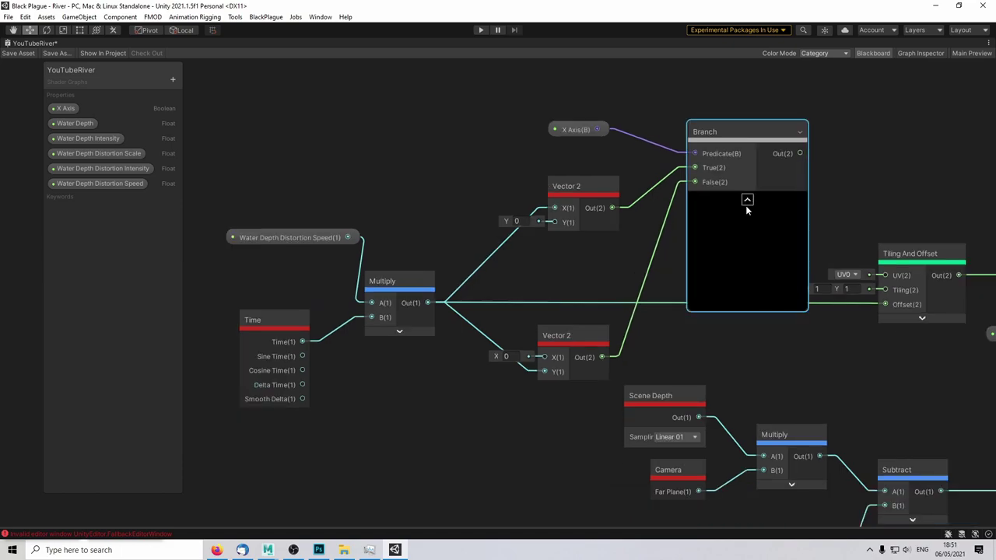
pyautogui.click(746, 201)
pyautogui.moveTo(780, 154); pyautogui.dragTo(883, 306)
# Step: Line up the Branch node with Tiling And Offset, bring the X Axis and Vector 2 nodes closer, and collapse the Vector 2s' unused ports
pyautogui.moveTo(774, 137); pyautogui.dragTo(696, 294)
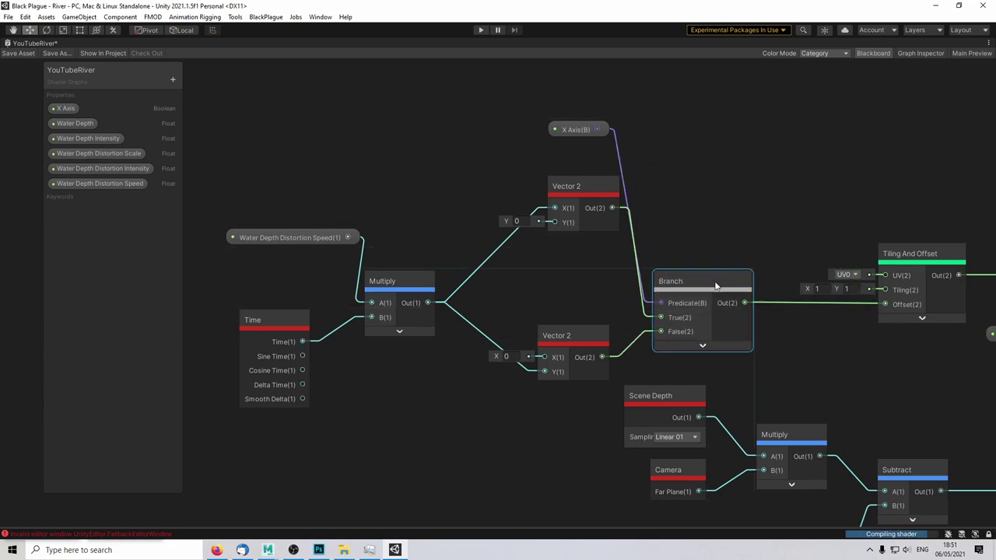
pyautogui.moveTo(594, 195); pyautogui.dragTo(580, 260)
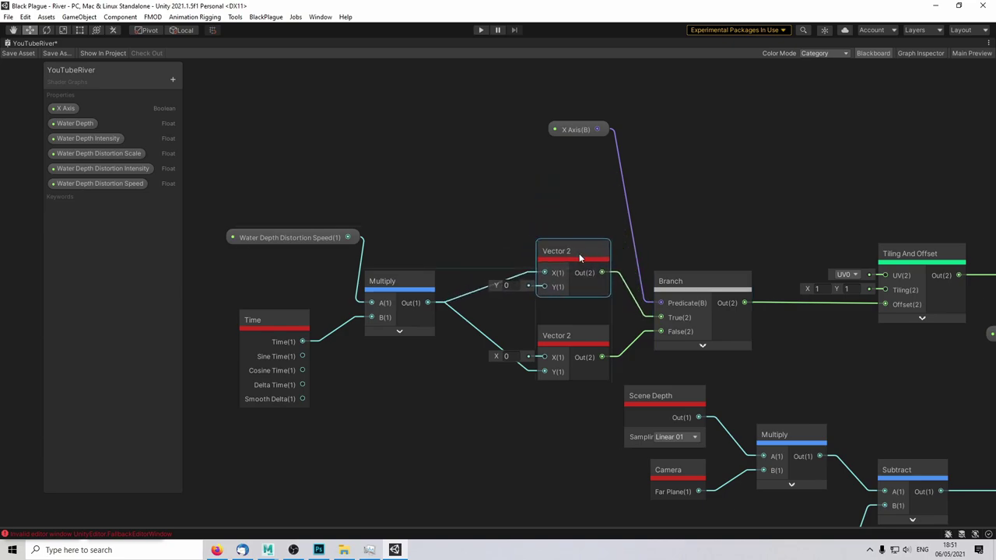
pyautogui.moveTo(583, 337); pyautogui.dragTo(581, 323)
pyautogui.click(601, 250)
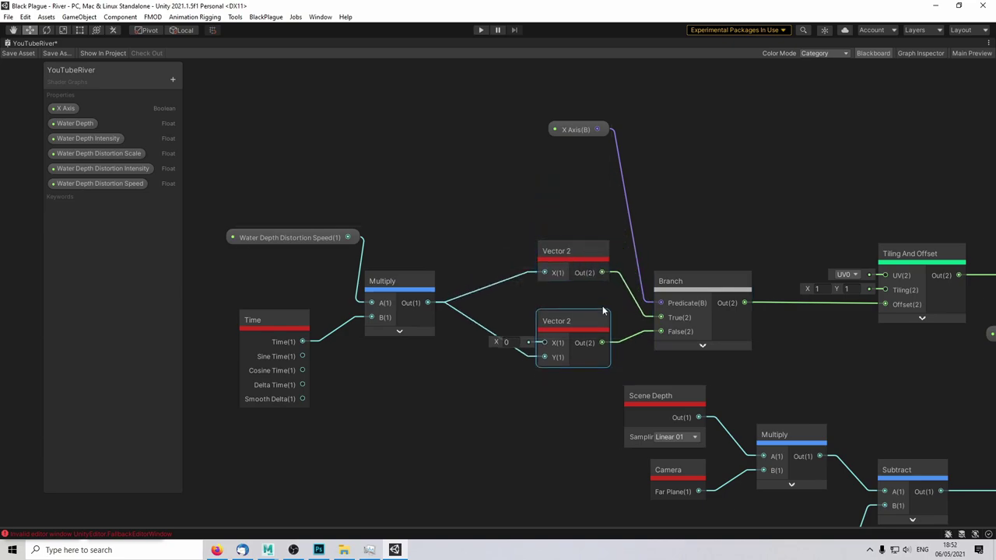
pyautogui.click(602, 320)
pyautogui.moveTo(583, 133); pyautogui.dragTo(582, 221)
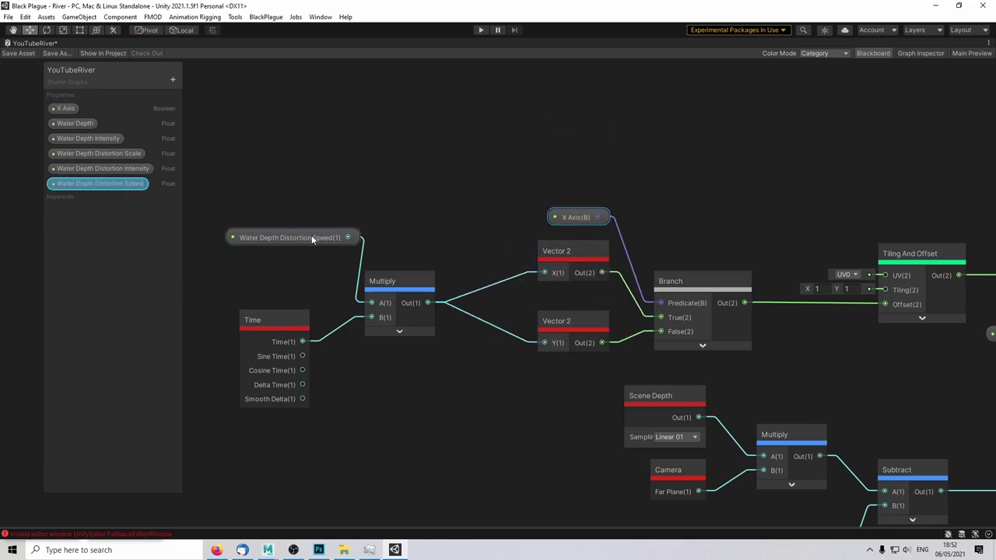
pyautogui.moveTo(338, 246); pyautogui.dragTo(327, 250)
# Step: Turn off X Axis in Plane (1)'s river material and examine the water's flow direction in the scene view
pyautogui.hotkey('shift', 'space')
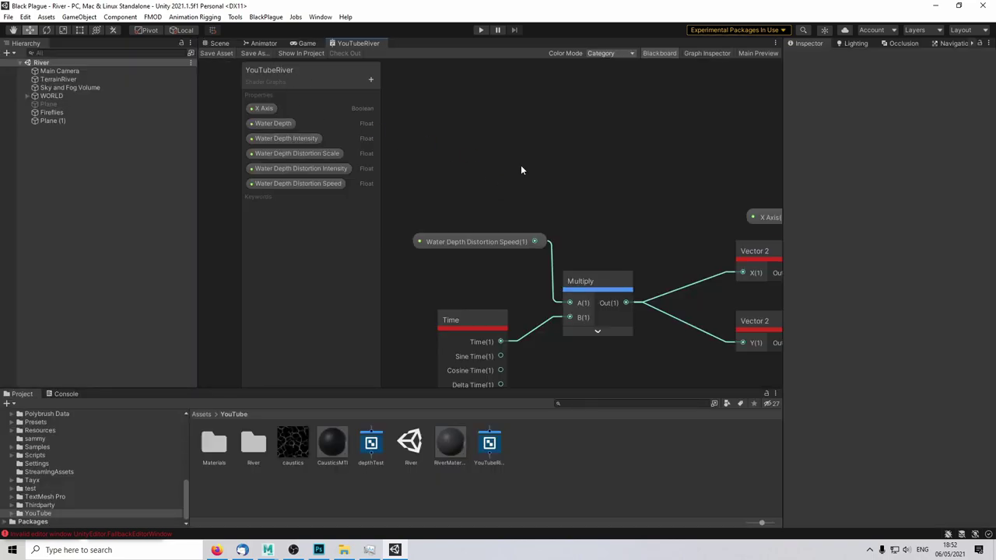
pyautogui.click(219, 44)
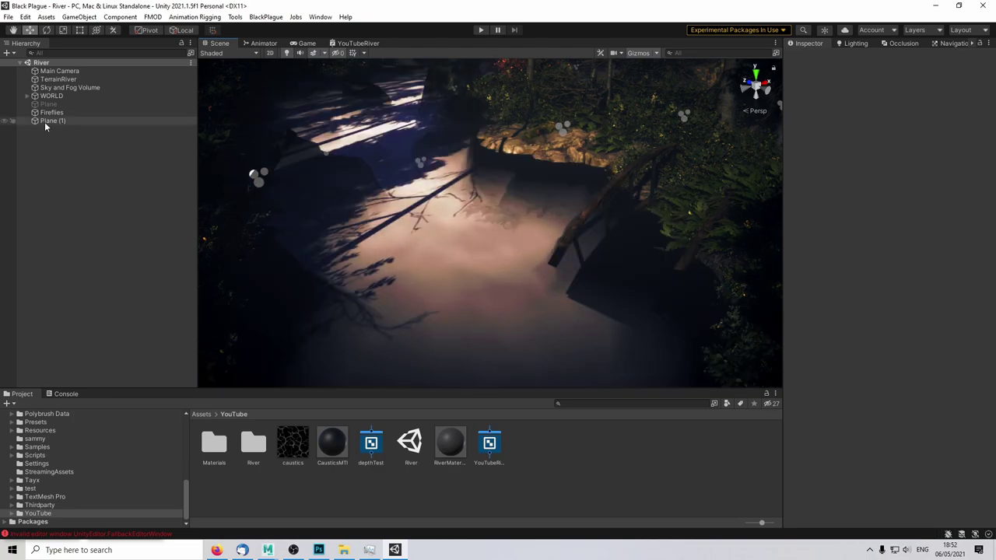
pyautogui.click(54, 121)
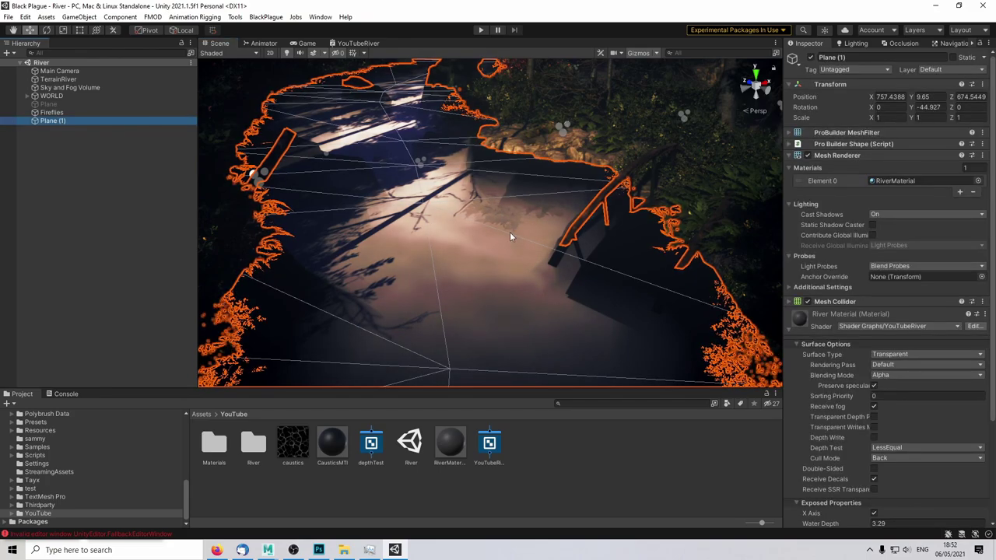
pyautogui.scroll(-4, 900, 462)
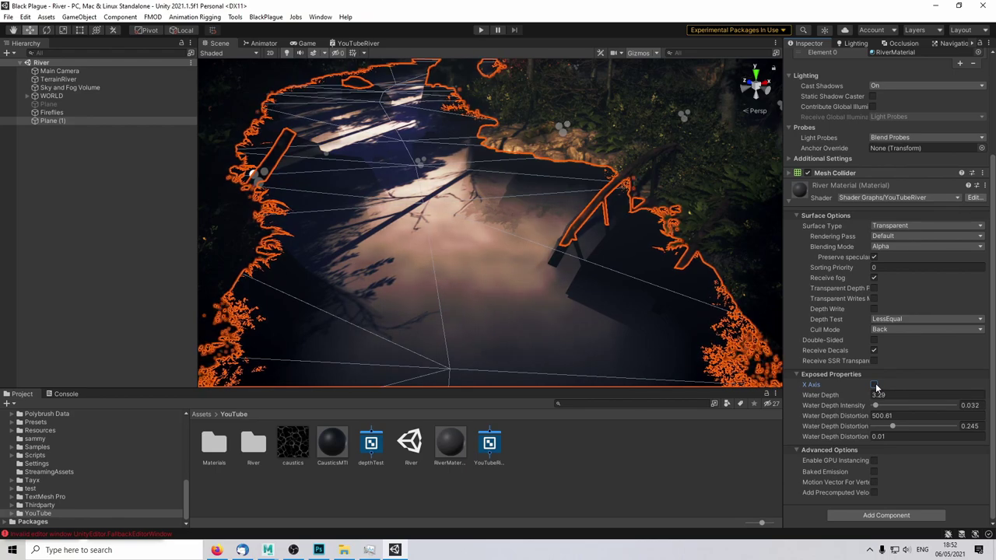
pyautogui.click(628, 500)
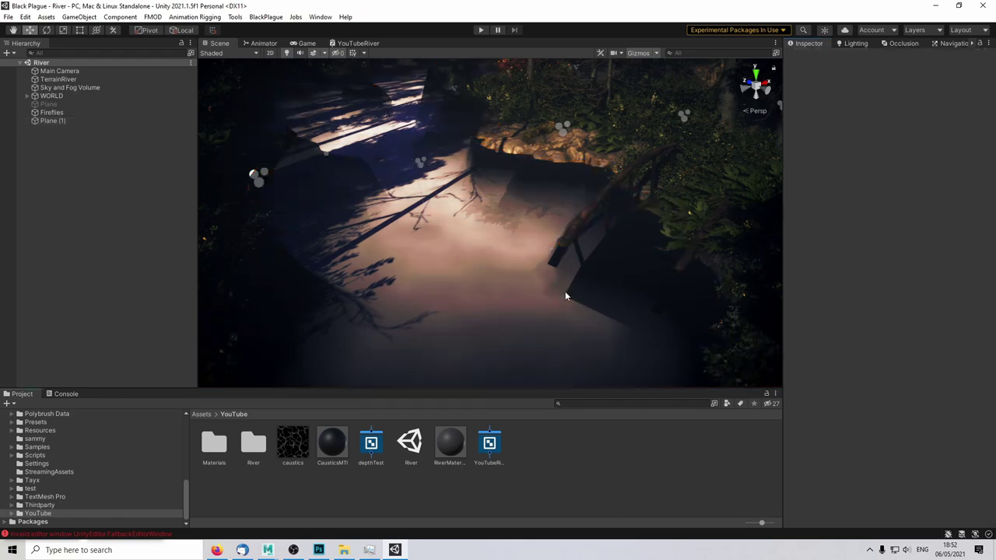
pyautogui.moveTo(549, 298); pyautogui.dragTo(561, 263, button='right')
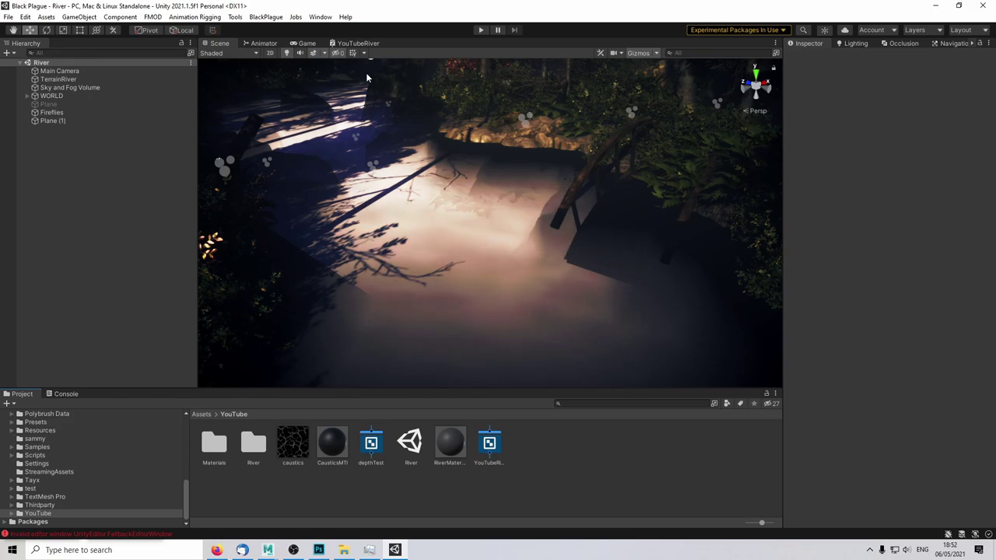
# Step: Return to the YouTubeRiver graph and reduce the vertical gap between the two Vector 2 nodes
pyautogui.click(359, 44)
pyautogui.scroll(-2, 591, 194)
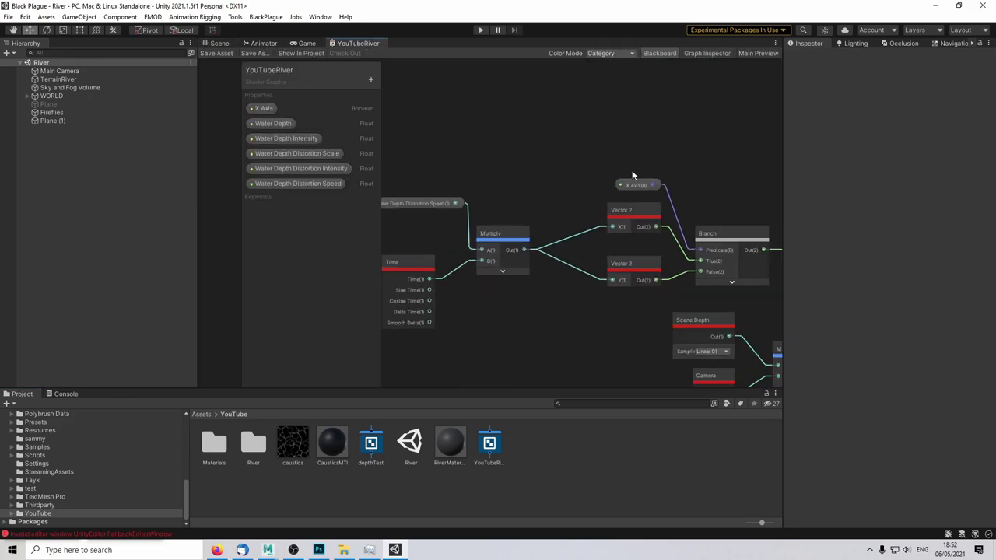
pyautogui.moveTo(645, 263); pyautogui.dragTo(646, 250)
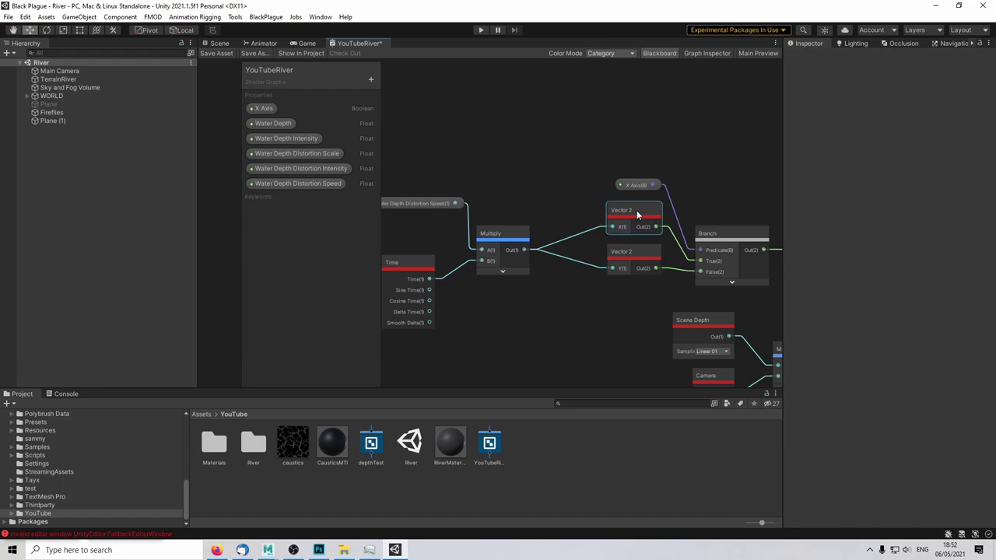
pyautogui.moveTo(636, 211); pyautogui.dragTo(637, 217)
# Step: Group all the depth and distortion nodes under the title Depth Test and reposition the group
pyautogui.scroll(-2, 717, 198)
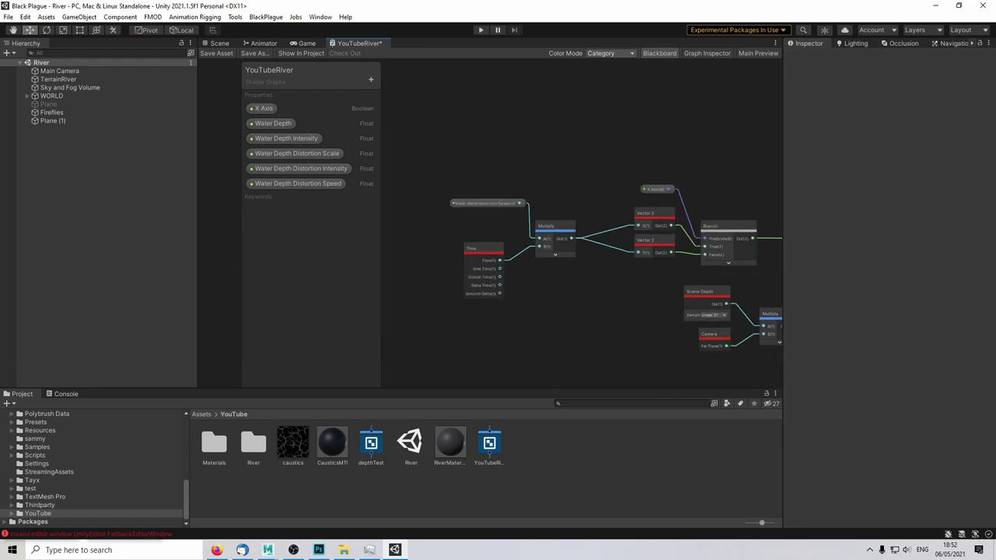
pyautogui.scroll(-4, 715, 173)
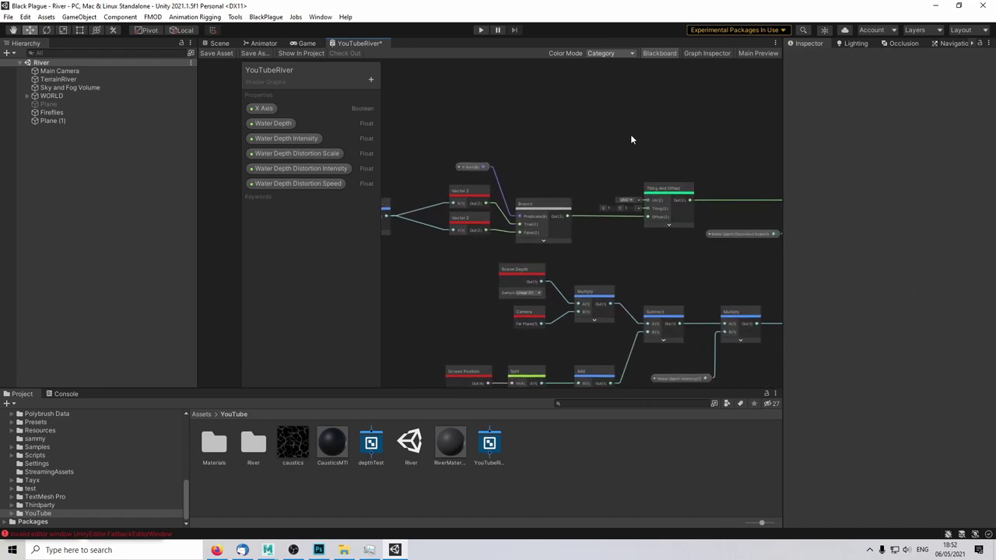
pyautogui.scroll(-3, 667, 158)
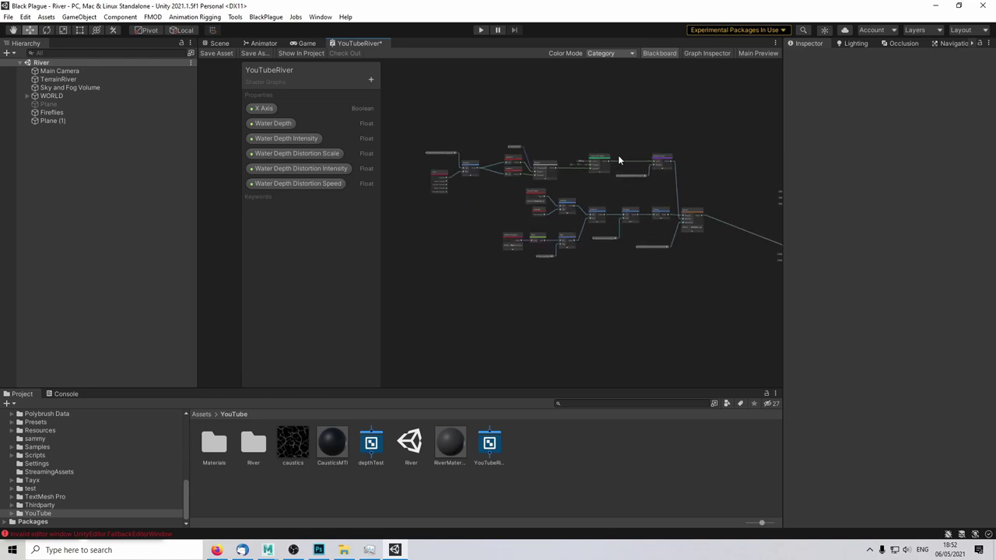
pyautogui.moveTo(704, 296); pyautogui.dragTo(713, 296)
pyautogui.hotkey('ctrl', 'g')
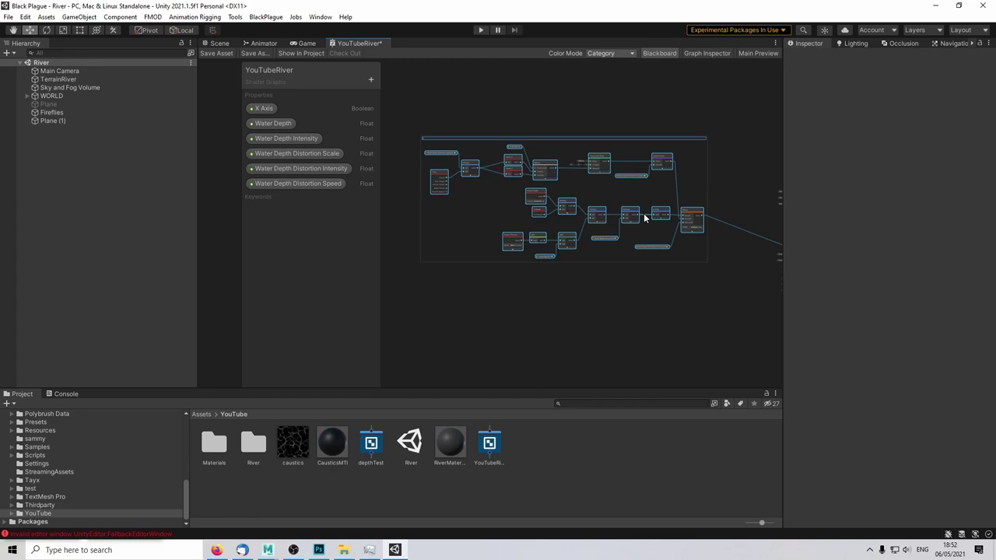
pyautogui.press('Return')
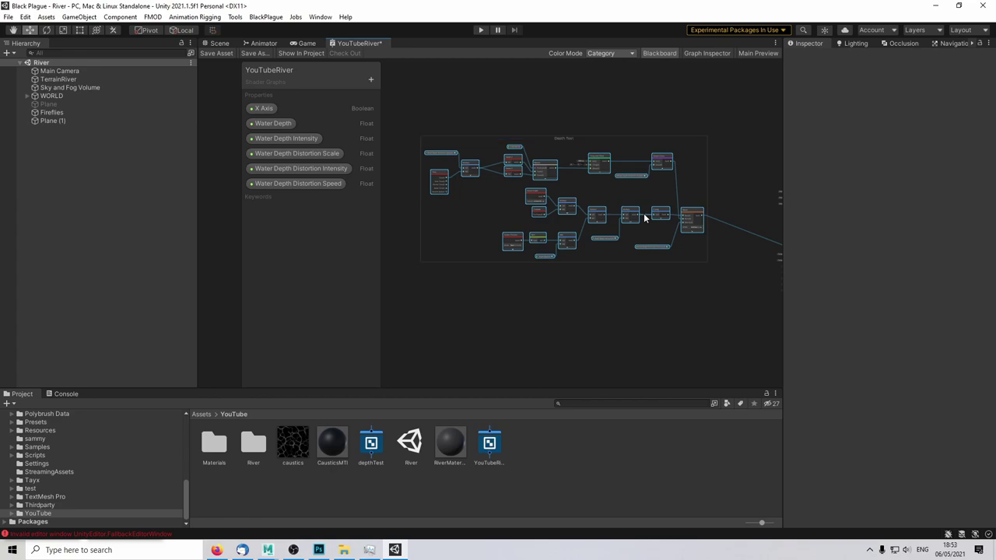
pyautogui.click(646, 295)
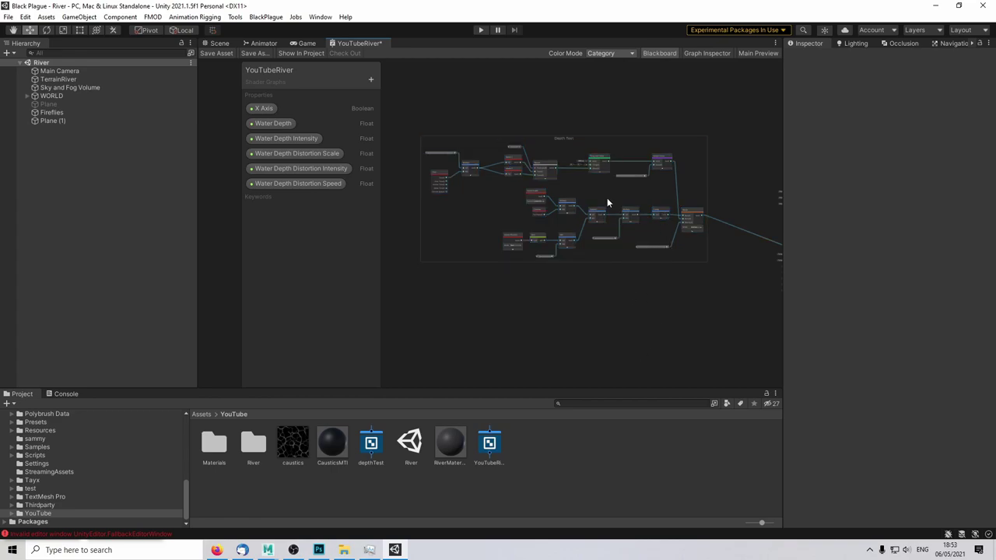
pyautogui.moveTo(584, 139); pyautogui.dragTo(546, 168)
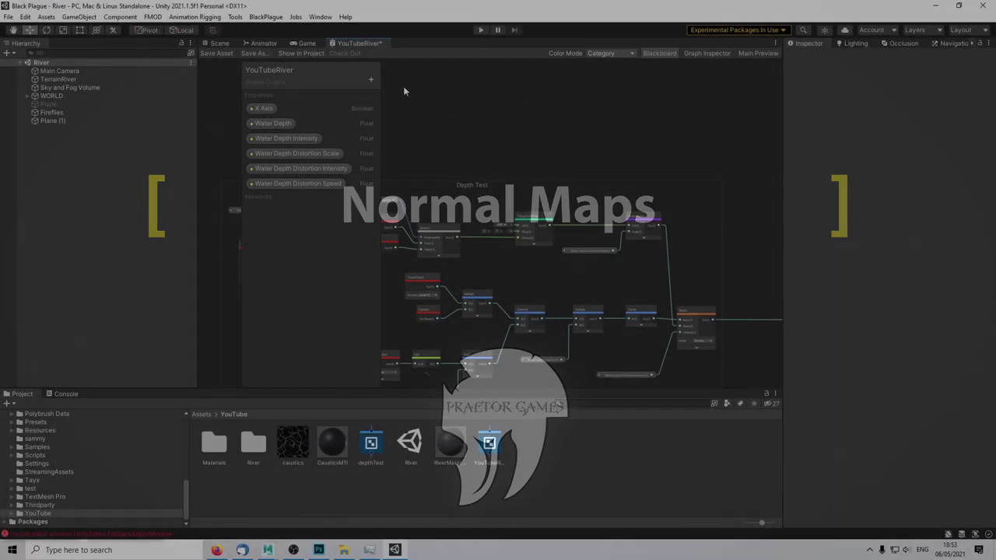
# Step: Add a Texture 2D property named Main Normal Map to the shader graph
pyautogui.click(371, 79)
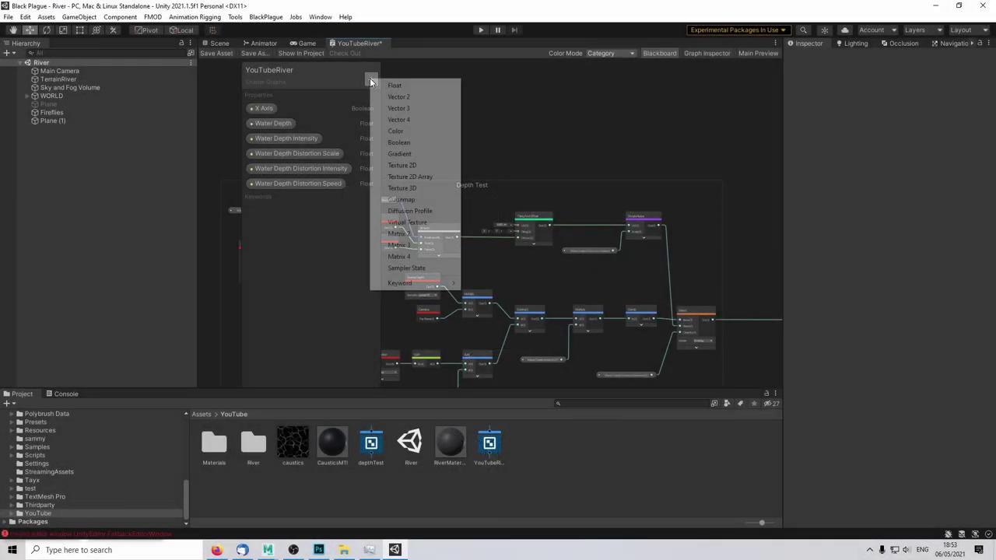
pyautogui.click(419, 166)
pyautogui.write('Main ')
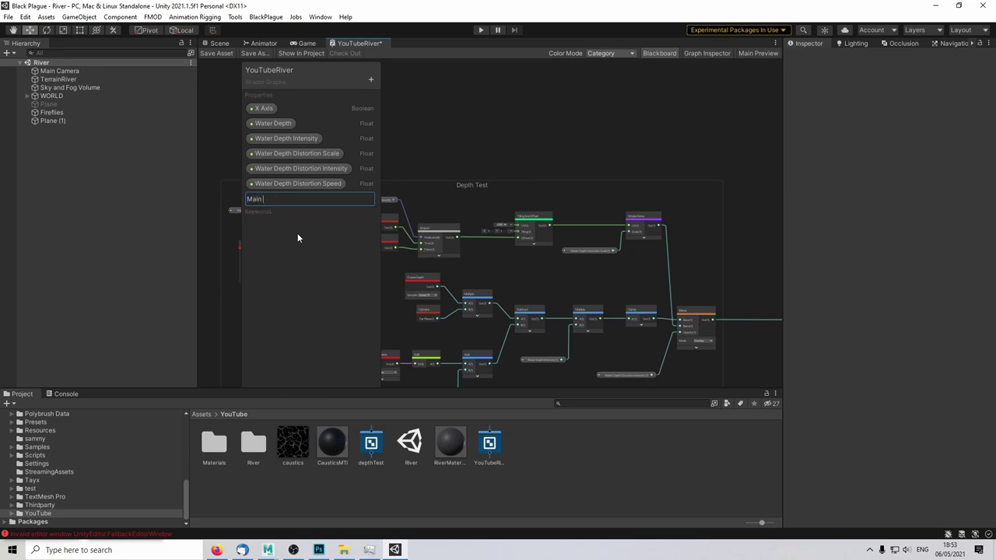
pyautogui.write('Normal Map')
pyautogui.press('Return')
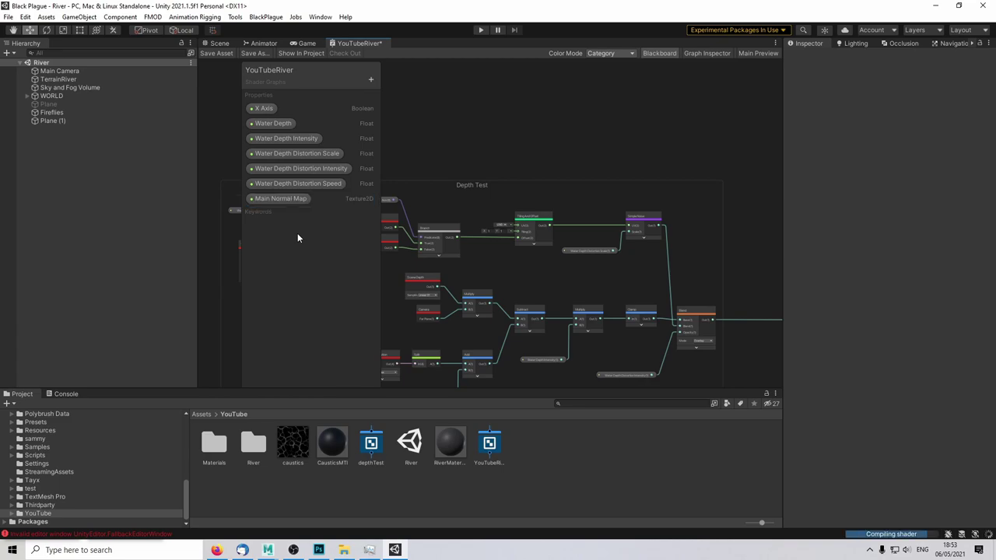
# Step: Add a second Texture 2D property named Secondary Normal Map
pyautogui.click(371, 79)
pyautogui.click(419, 165)
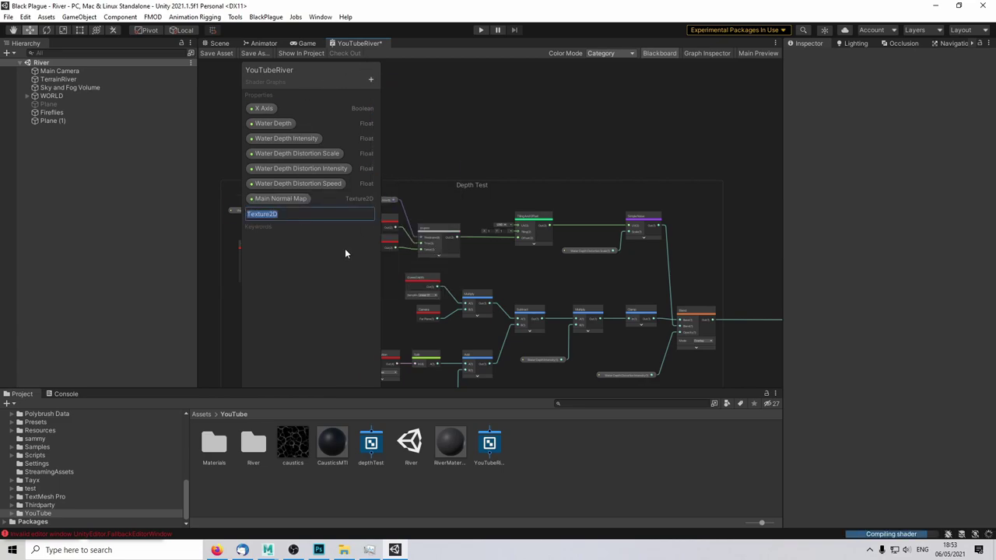
pyautogui.write('Secondary ')
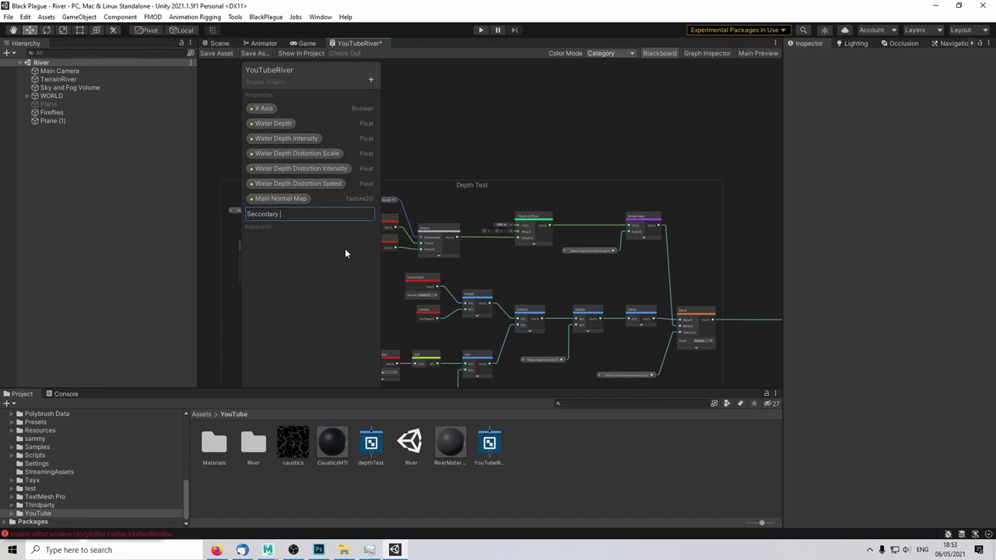
pyautogui.write('Normal Map')
pyautogui.press('Return')
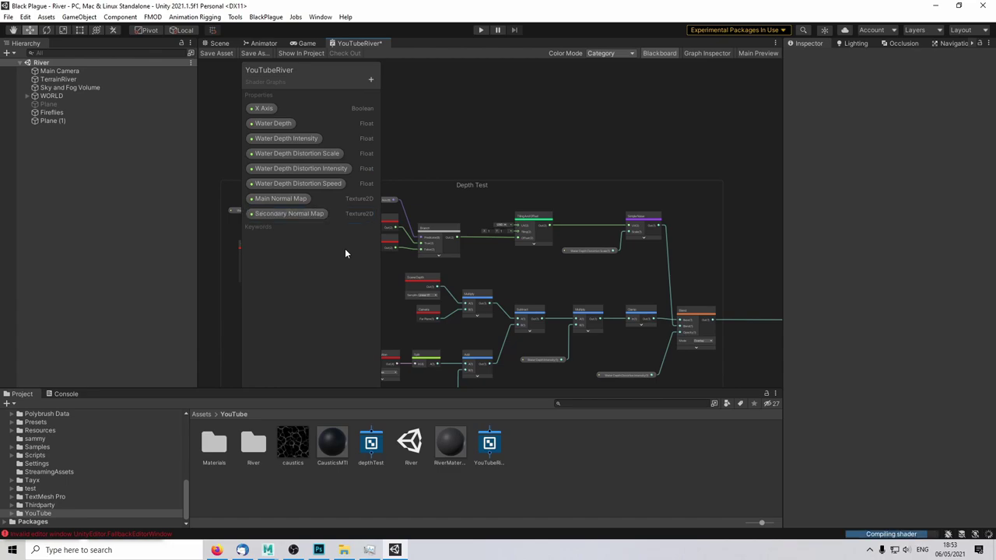
# Step: Place the Main Normal Map and Secondary Normal Map properties in the graph below the Depth Test group
pyautogui.moveTo(628, 323); pyautogui.dragTo(534, 132, button='middle')
pyautogui.moveTo(292, 199); pyautogui.dragTo(565, 272)
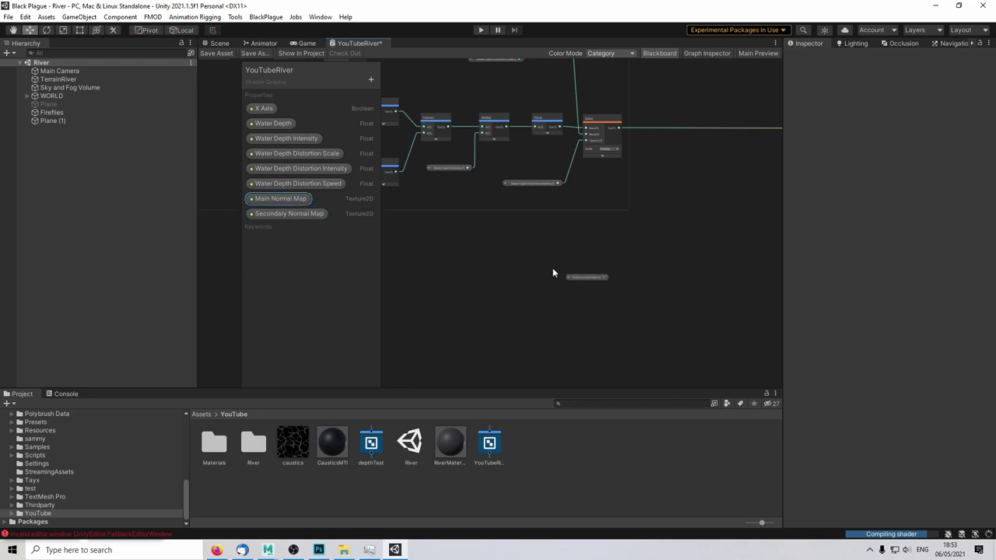
pyautogui.moveTo(309, 221); pyautogui.dragTo(591, 305)
pyautogui.click(660, 305)
pyautogui.moveTo(692, 301); pyautogui.dragTo(574, 275, button='middle')
pyautogui.scroll(4, 574, 274)
pyautogui.moveTo(488, 268); pyautogui.dragTo(596, 273, button='middle')
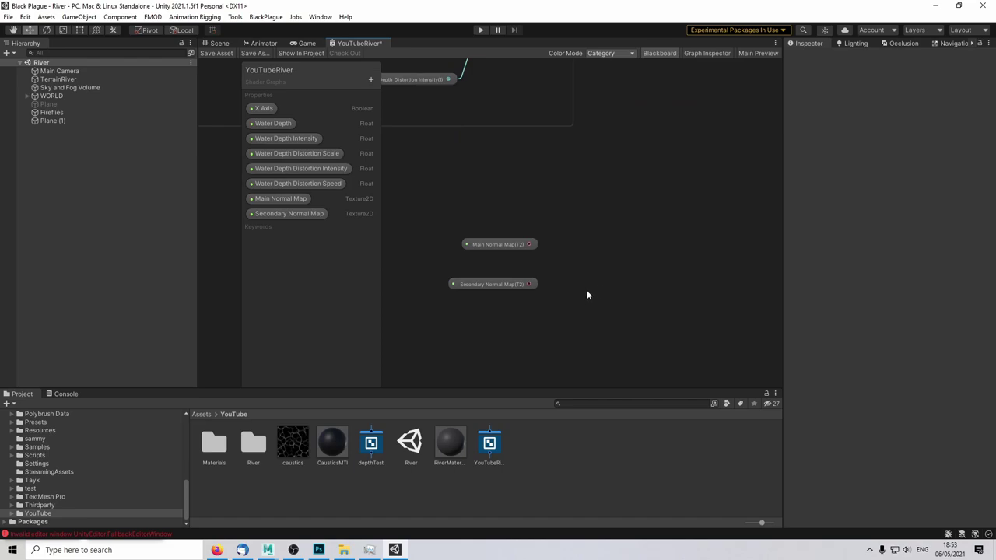
# Step: Add a Sample Texture 2D node fed by Main Normal Map, set its Type to Normal, and collapse its preview
pyautogui.press('space')
pyautogui.write('sam')
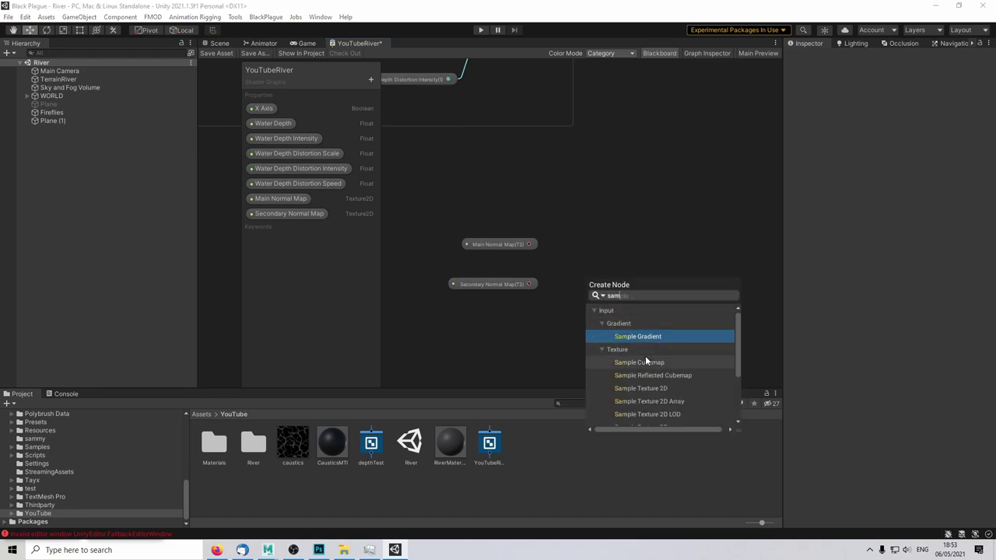
pyautogui.click(649, 387)
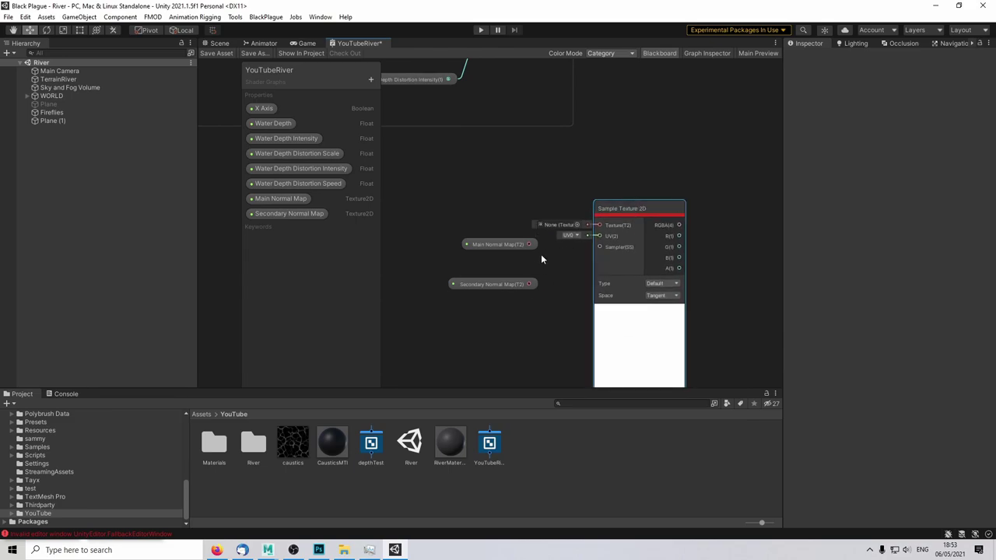
pyautogui.moveTo(528, 244); pyautogui.dragTo(599, 225)
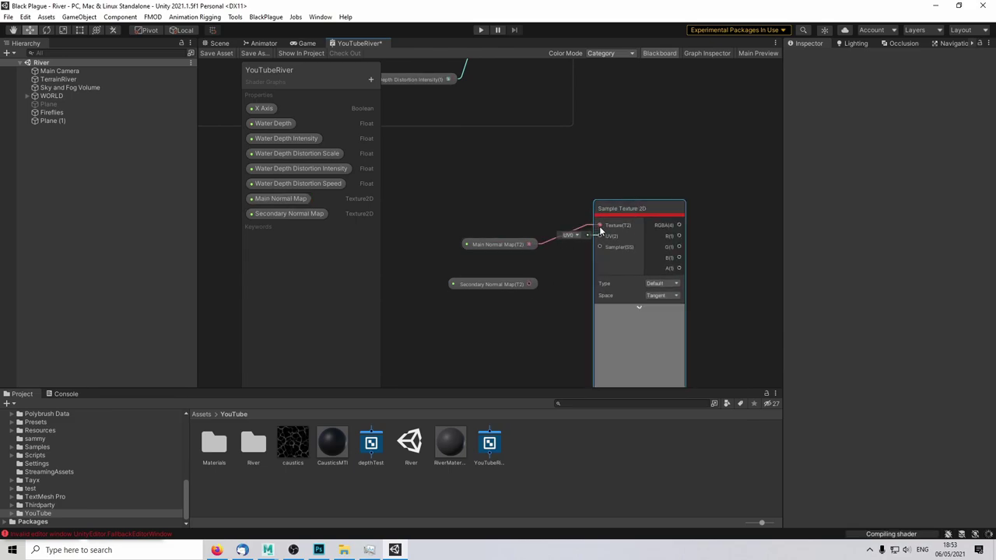
pyautogui.click(660, 283)
pyautogui.click(657, 304)
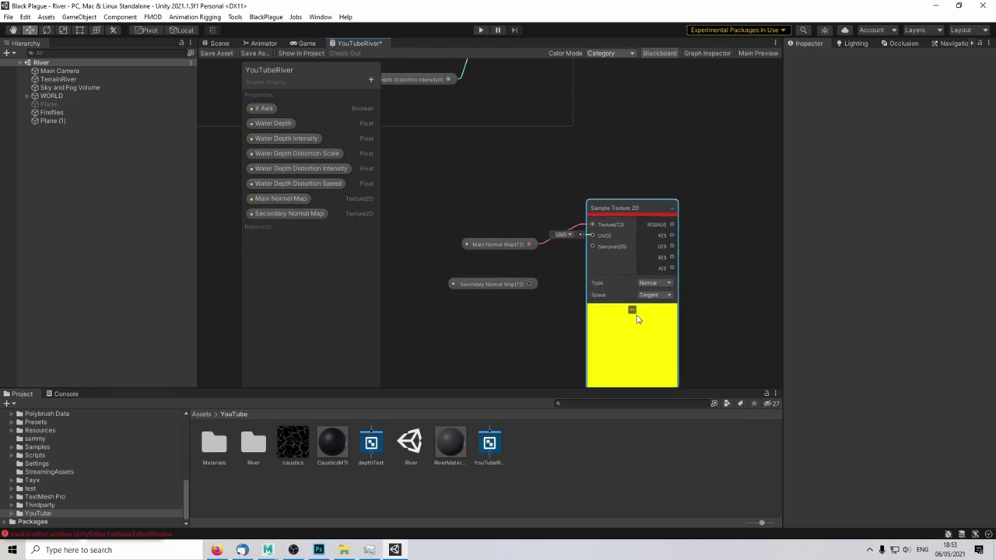
pyautogui.click(631, 309)
# Step: Duplicate the Sample Texture 2D node below the original, connect Secondary Normal Map to the copy, and align both property nodes with their samplers
pyautogui.moveTo(602, 209); pyautogui.dragTo(616, 173)
pyautogui.hotkey('ctrl', 'd')
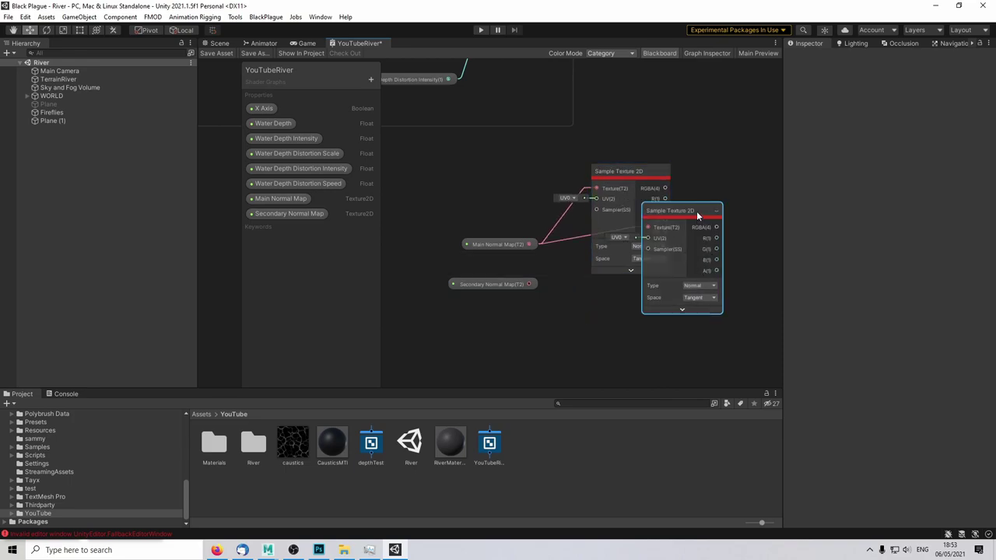
pyautogui.moveTo(697, 212); pyautogui.dragTo(644, 302)
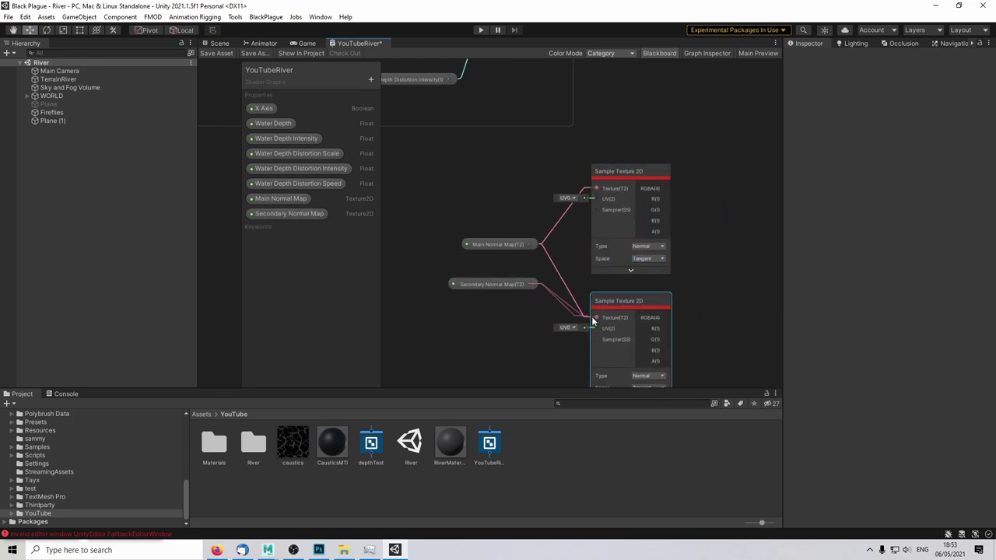
pyautogui.moveTo(528, 284); pyautogui.dragTo(498, 325)
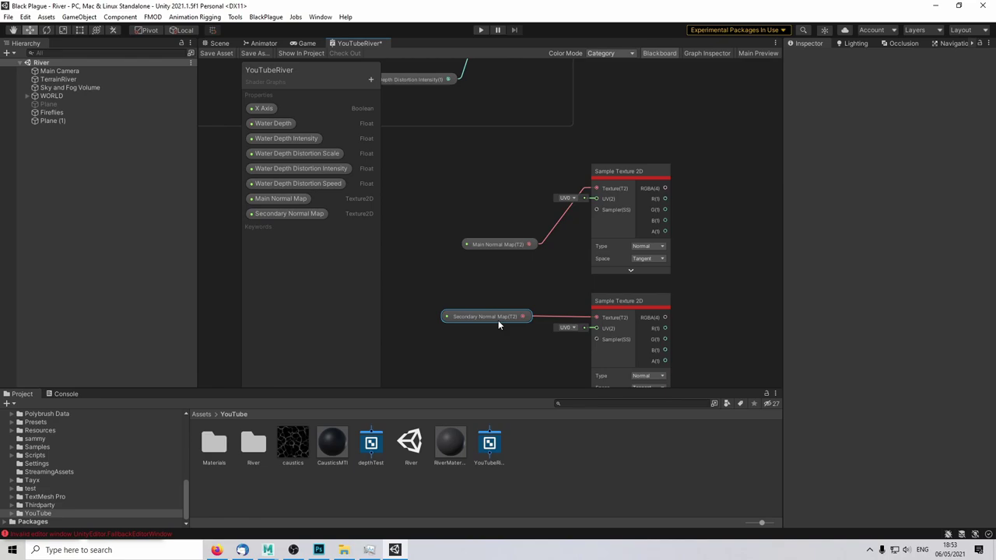
pyautogui.click(508, 242)
pyautogui.moveTo(508, 242); pyautogui.dragTo(610, 331)
# Step: Add a Normal Blend node beside the output side of the two Sample Texture 2D nodes
pyautogui.scroll(-2, 523, 242)
pyautogui.moveTo(616, 191); pyautogui.dragTo(524, 203)
pyautogui.click(643, 250)
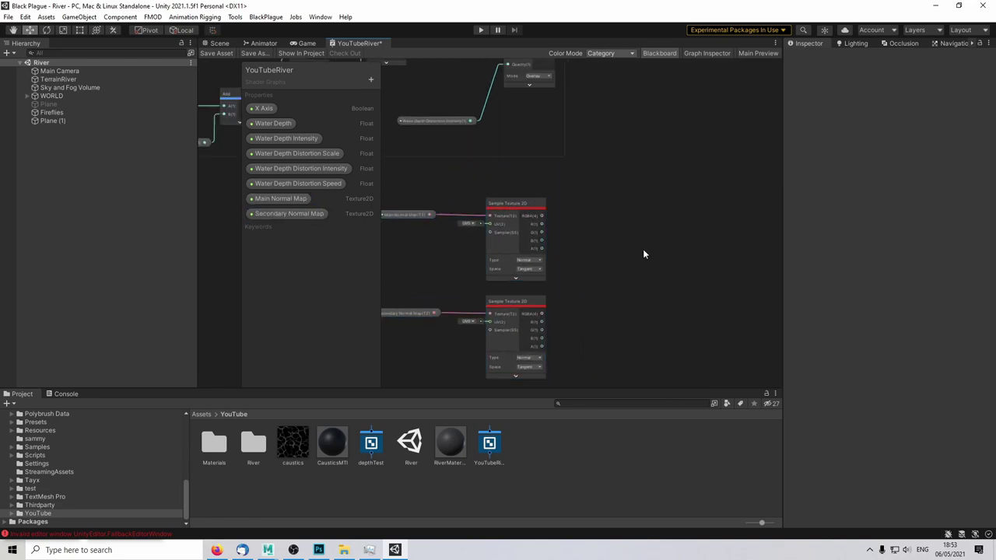
pyautogui.press('space')
pyautogui.write('normal')
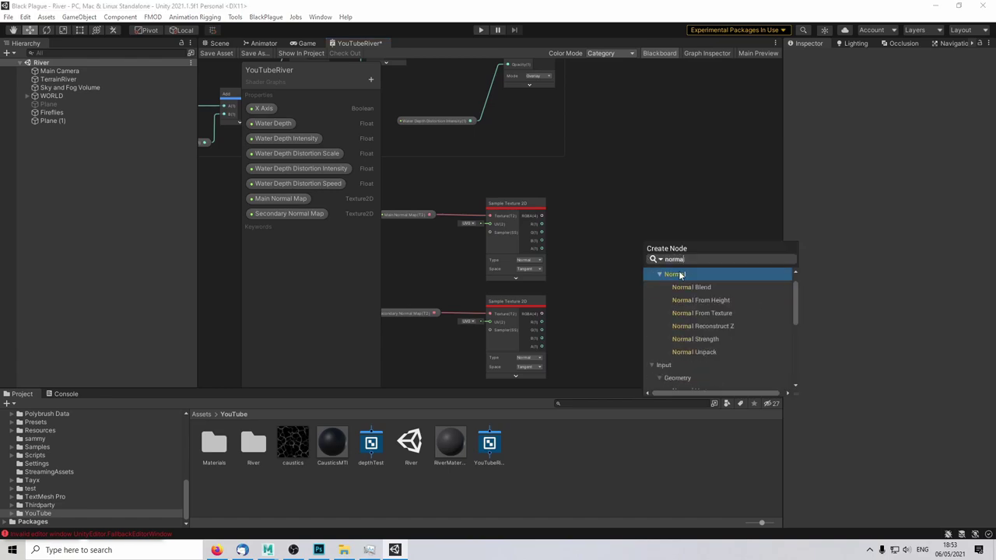
pyautogui.click(694, 287)
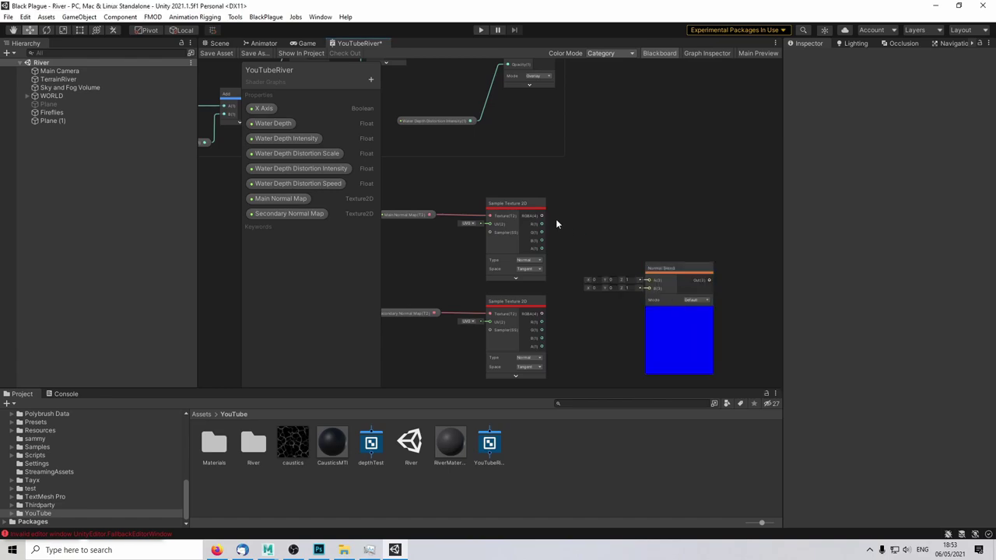
# Step: Wire both Sample Texture 2D RGBA outputs through Normal Blend into the fragment's Normal (Tangent Space) input and save the shader asset
pyautogui.moveTo(541, 215); pyautogui.dragTo(646, 280)
pyautogui.moveTo(542, 313); pyautogui.dragTo(648, 288)
pyautogui.moveTo(734, 188); pyautogui.dragTo(543, 276, button='middle')
pyautogui.scroll(-1, 543, 279)
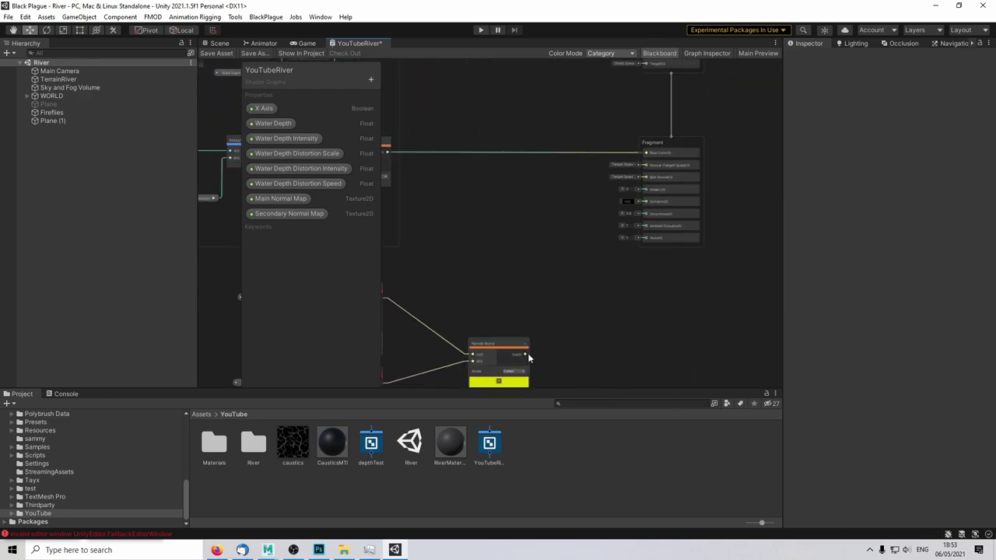
pyautogui.moveTo(526, 352); pyautogui.dragTo(644, 162)
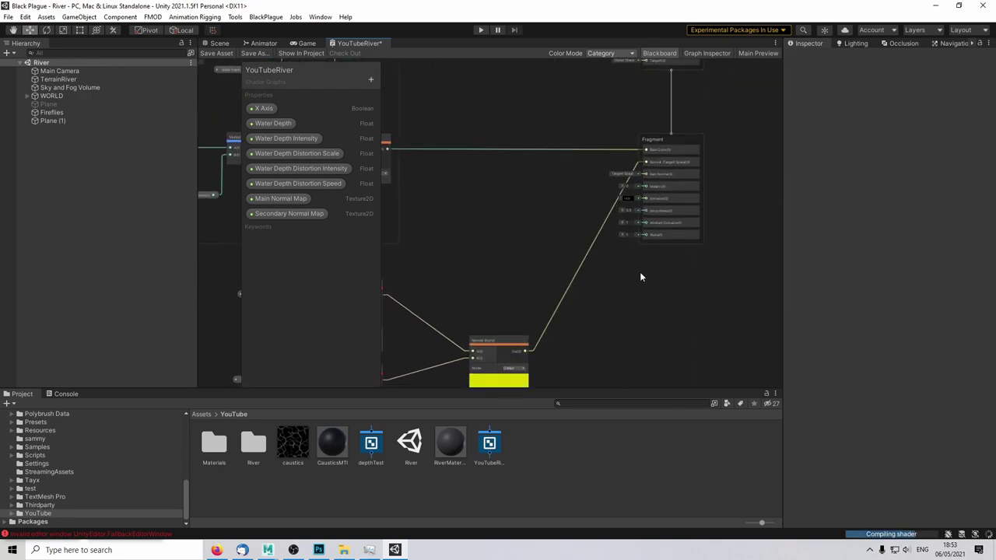
pyautogui.moveTo(640, 272); pyautogui.dragTo(709, 210, button='middle')
pyautogui.click(221, 52)
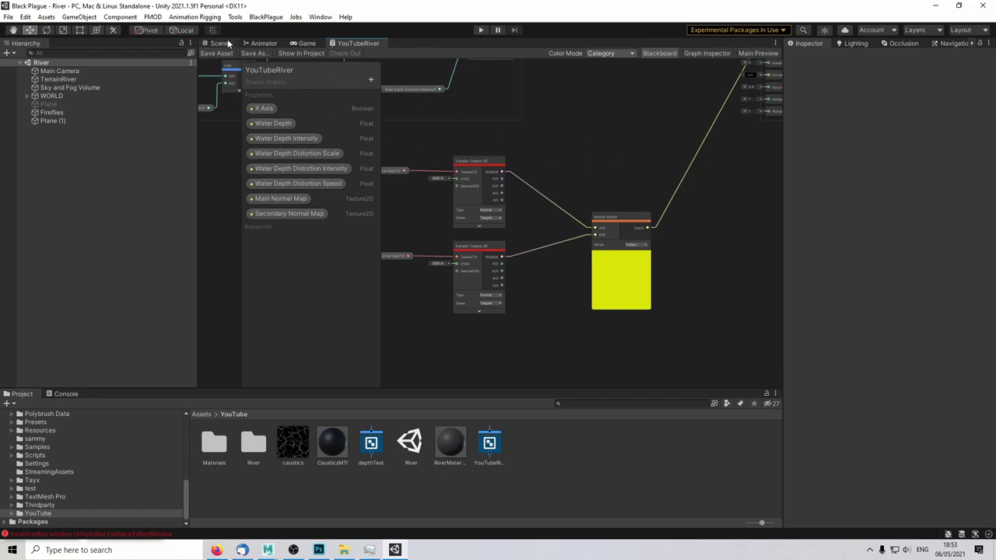
# Step: In the scene, assign the two Water folder textures to the Main and Secondary Normal Map of Plane (1)'s River Material and inspect the water
pyautogui.click(219, 43)
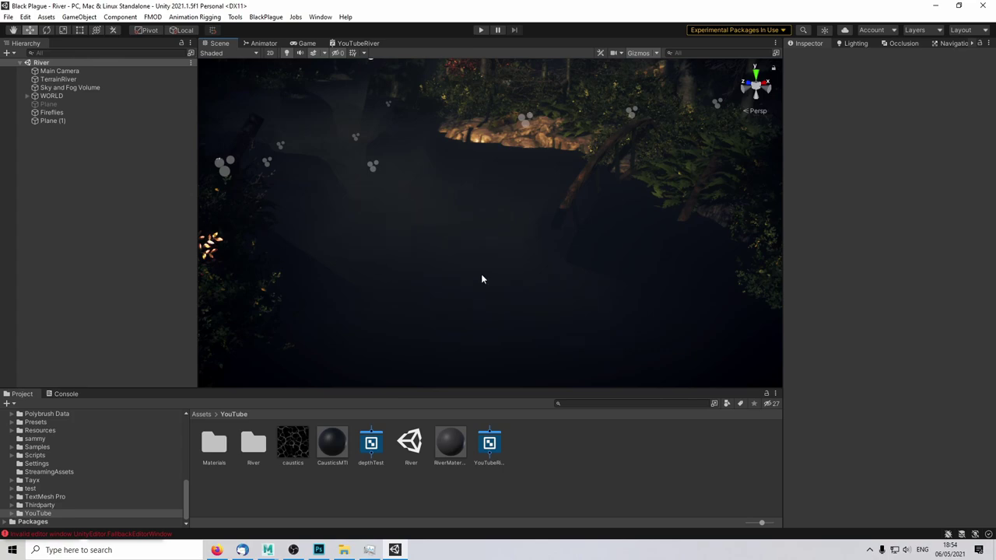
pyautogui.click(100, 122)
pyautogui.scroll(-4, 941, 400)
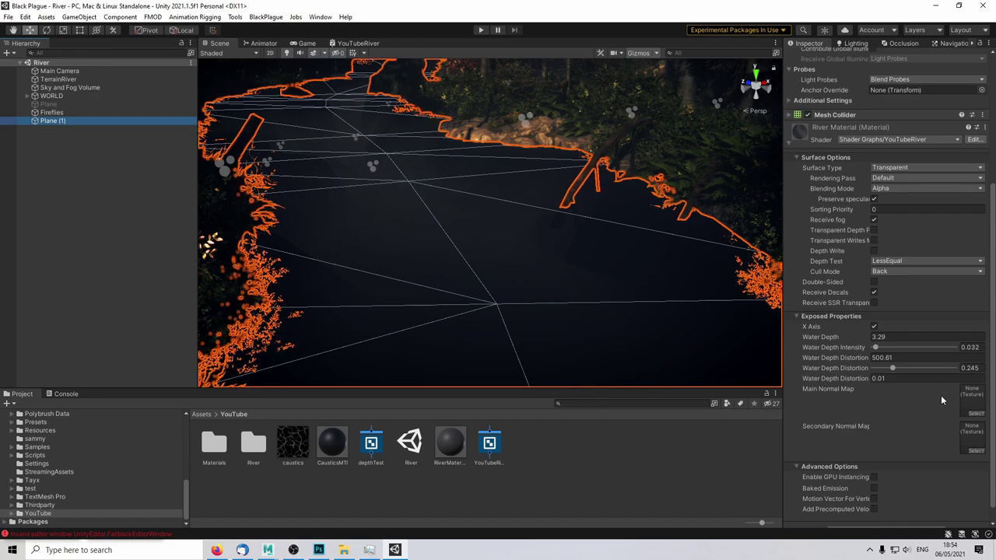
pyautogui.scroll(-1, 941, 400)
pyautogui.scroll(5, 149, 468)
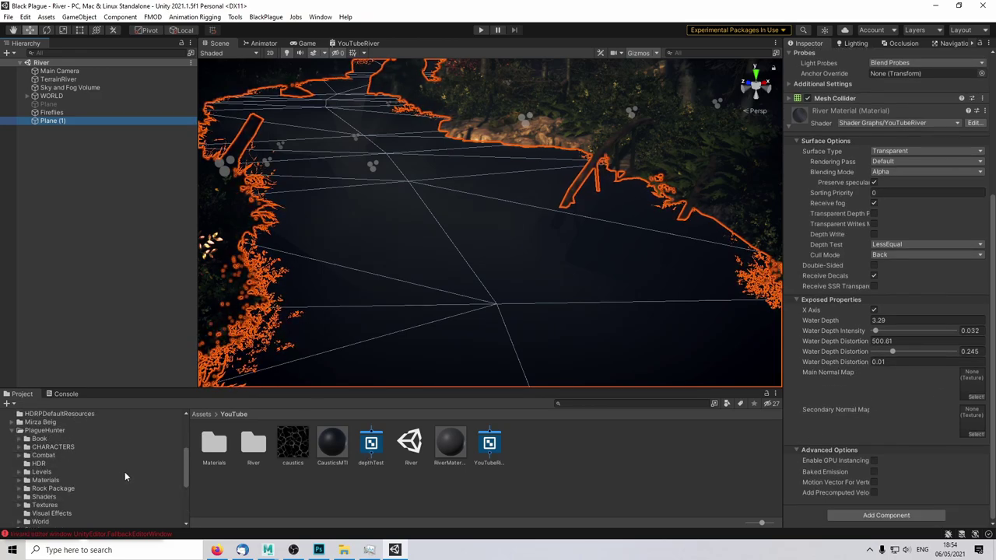
pyautogui.click(19, 479)
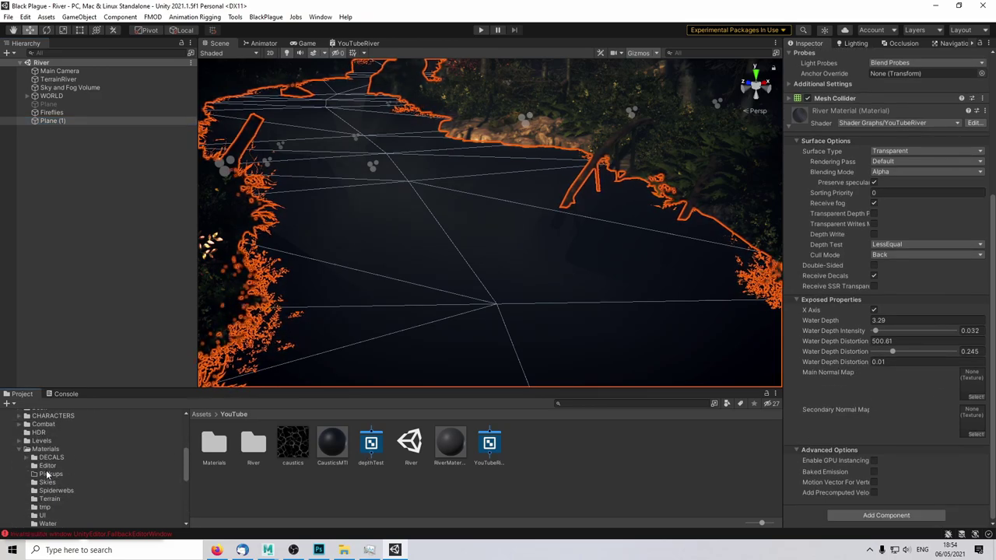
pyautogui.click(48, 523)
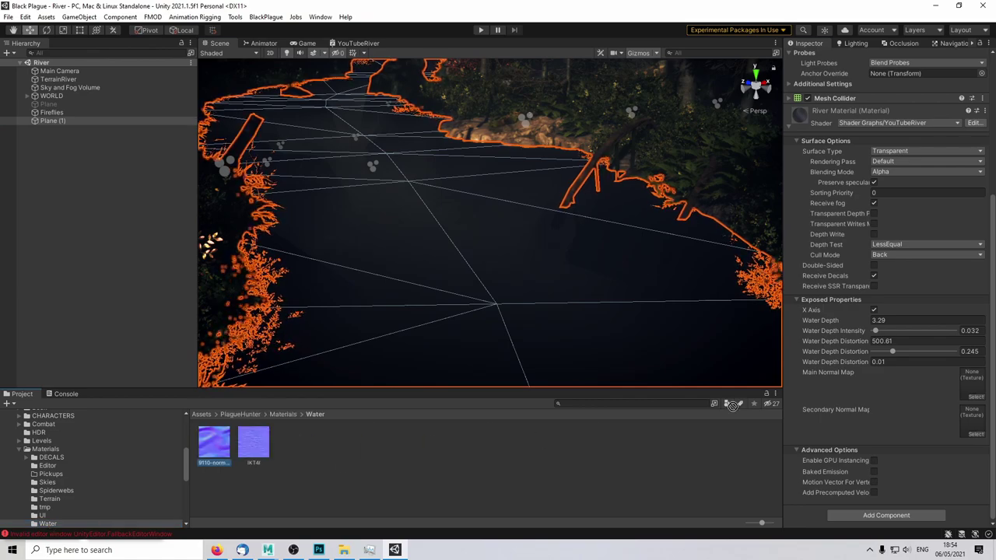
pyautogui.moveTo(731, 406); pyautogui.dragTo(974, 383)
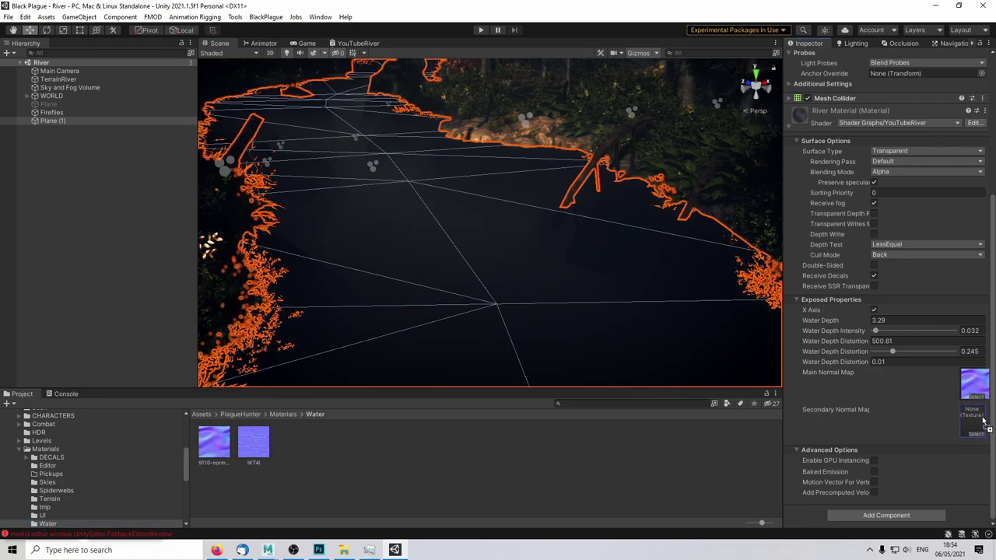
pyautogui.click(613, 499)
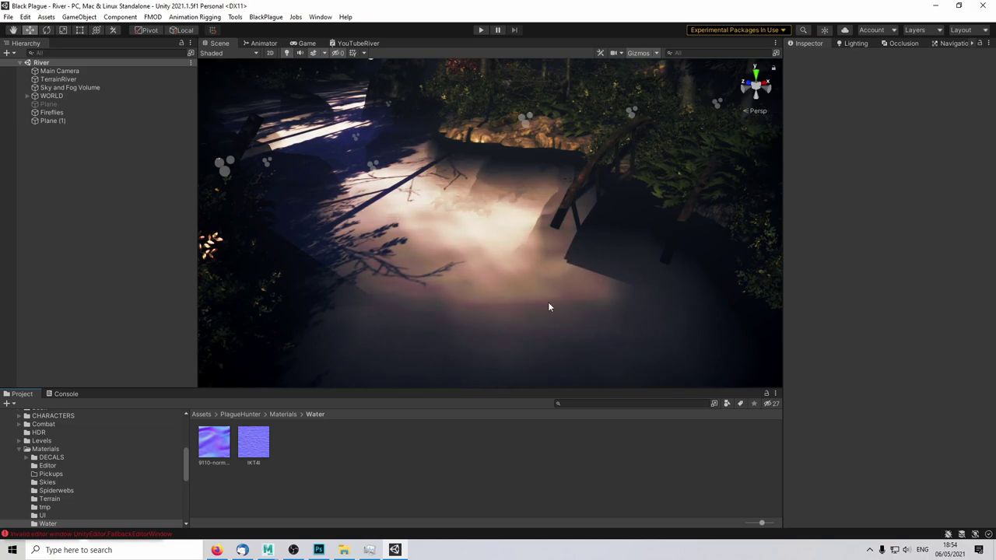
pyautogui.moveTo(549, 306); pyautogui.dragTo(513, 287, button='right')
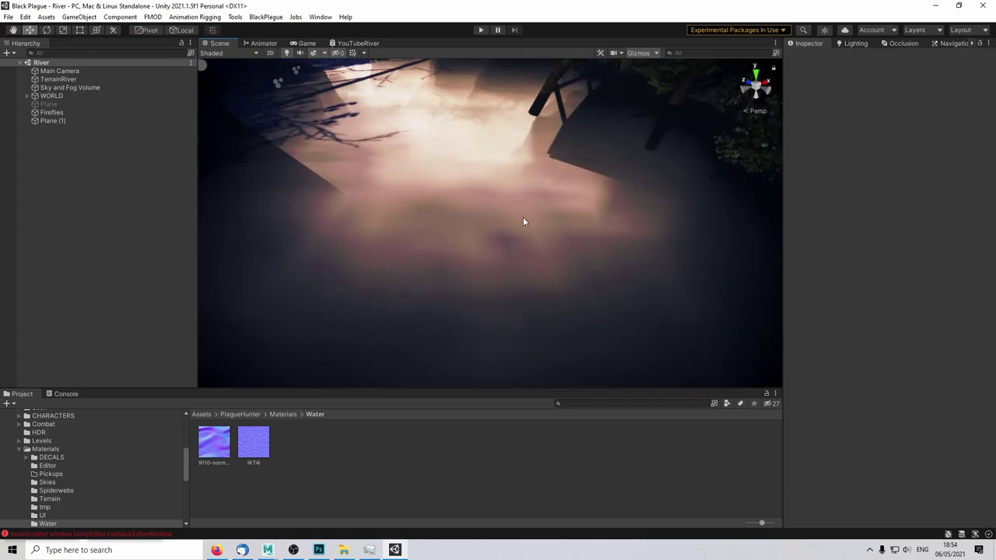
# Step: In the YouTubeRiver graph, add a Tiling And Offset node before the Main Normal Map node and collapse its preview
pyautogui.click(360, 44)
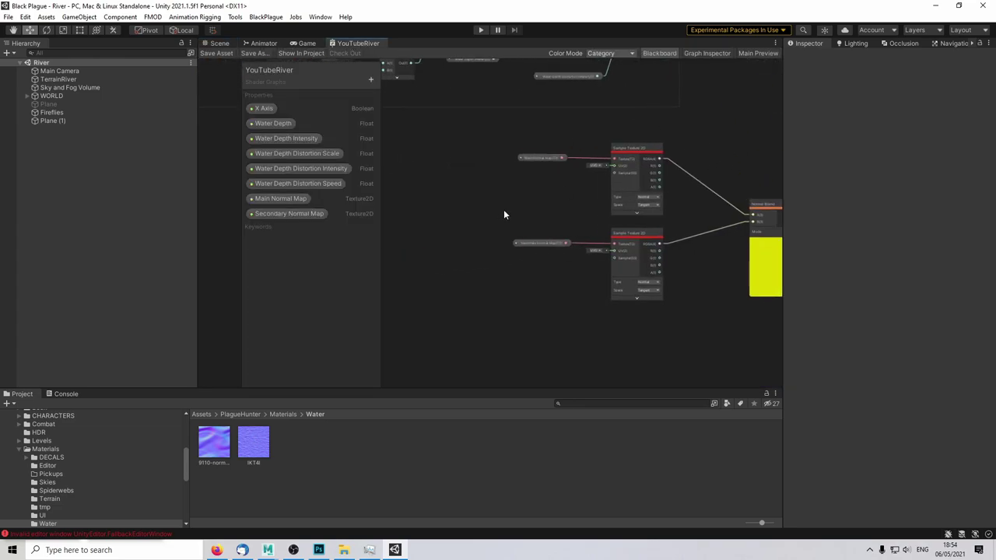
pyautogui.press('space')
pyautogui.write('til')
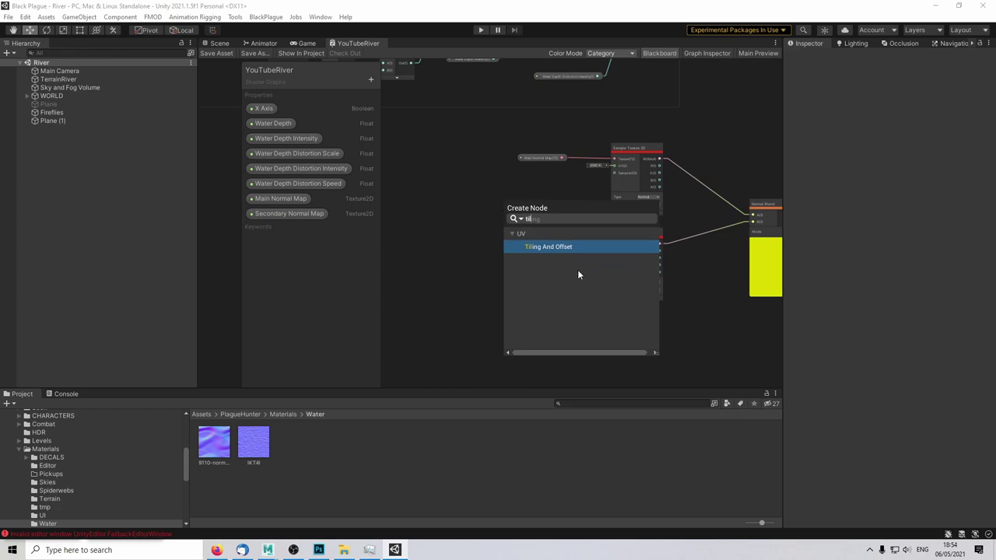
pyautogui.click(558, 246)
pyautogui.moveTo(530, 223); pyautogui.dragTo(456, 165)
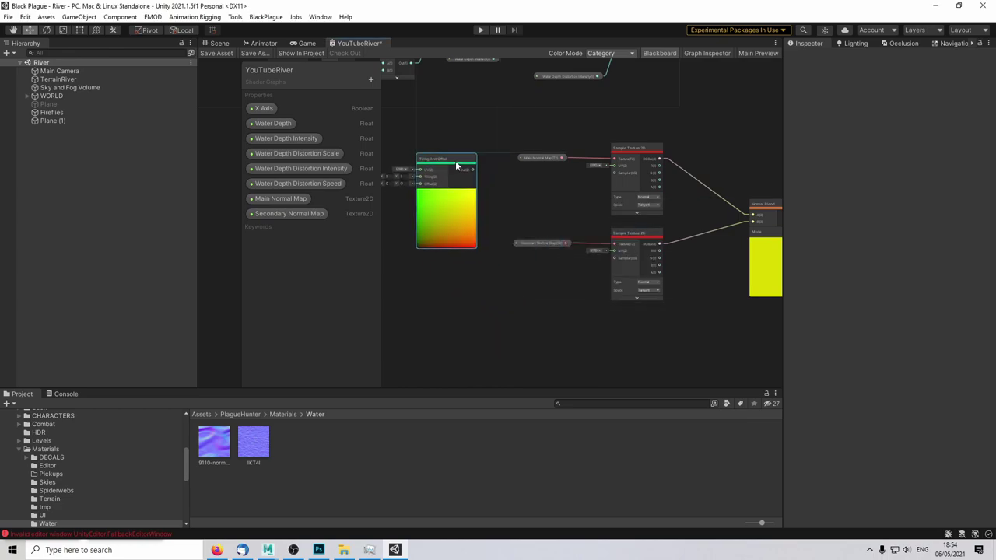
pyautogui.click(454, 191)
pyautogui.scroll(2, 505, 187)
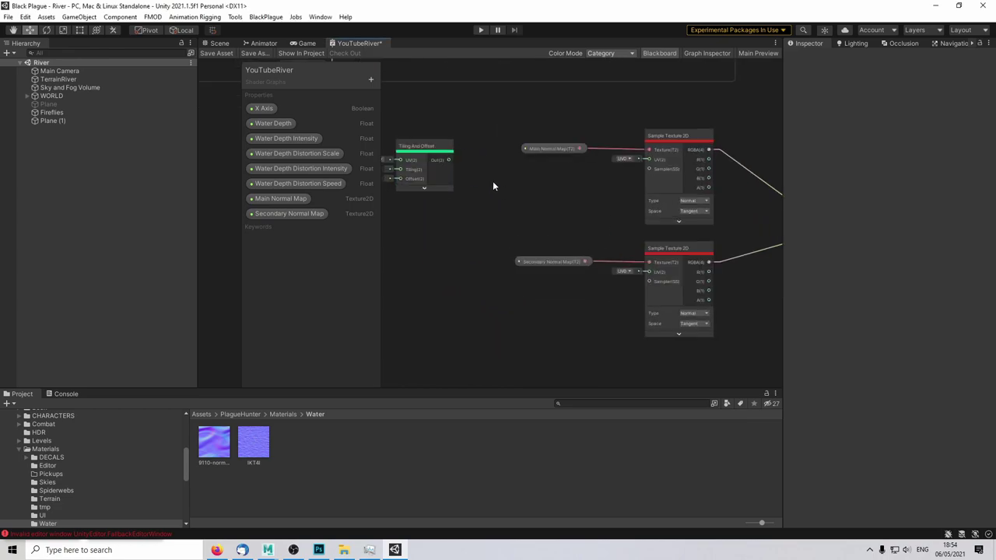
# Step: Duplicate the Tiling And Offset node and place the copy beside the Secondary Normal Map node
pyautogui.moveTo(493, 182); pyautogui.dragTo(585, 171, button='middle')
pyautogui.moveTo(518, 136); pyautogui.dragTo(520, 257)
pyautogui.hotkey('ctrl', 'd')
# Step: Add a Vector 2 property named Main Normal Map Tiling to the shader graph
pyautogui.click(371, 80)
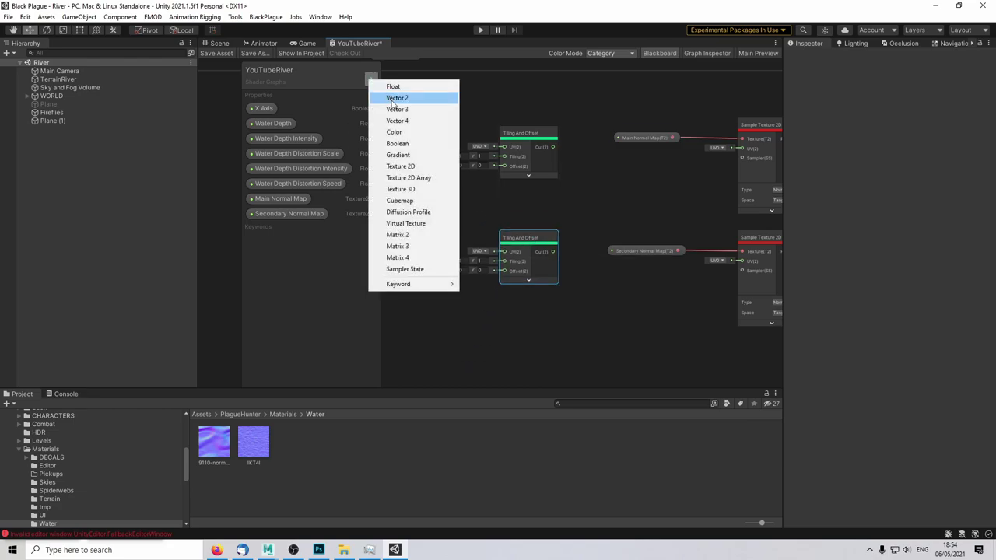
pyautogui.click(397, 98)
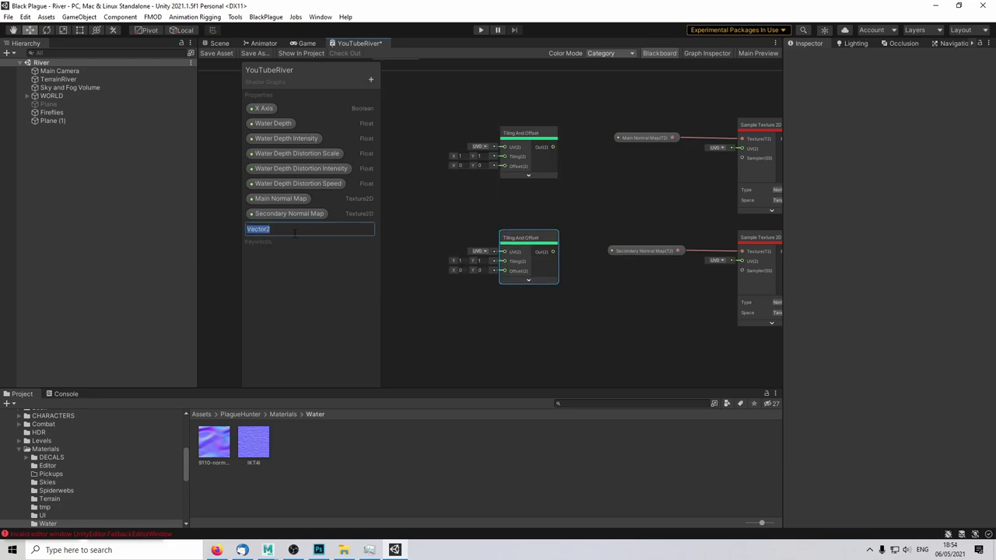
pyautogui.write('Main Normal Map Tiling')
pyautogui.press('Return')
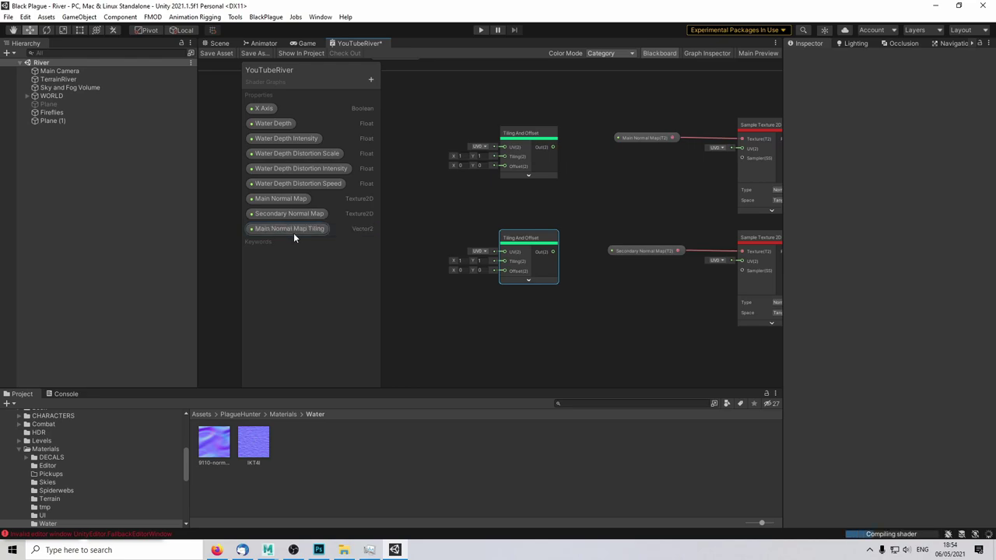
# Step: Add a Vector 2 property named Secondary Normal Map Tiling and move Main Normal Map Tiling directly below Main Normal Map
pyautogui.click(370, 80)
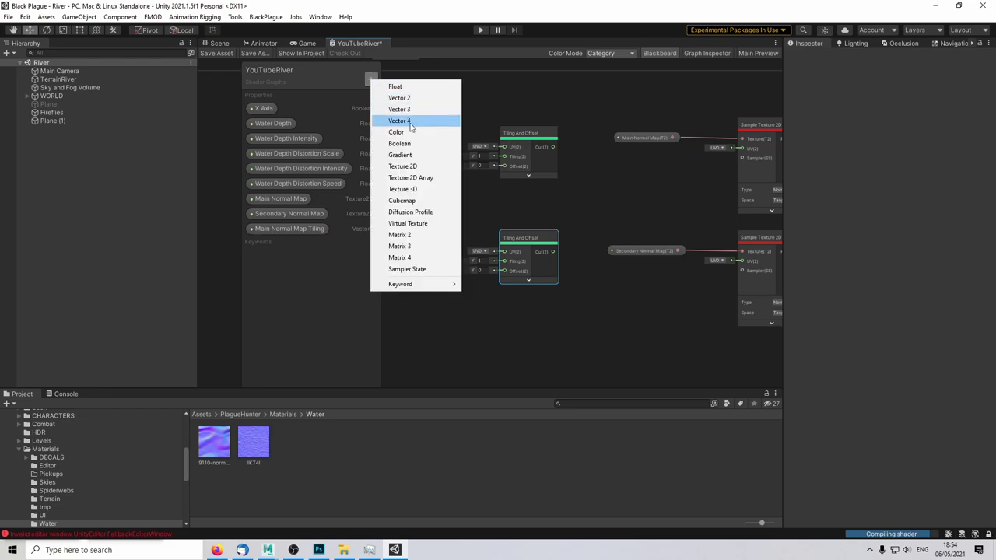
pyautogui.click(413, 98)
pyautogui.write('Se')
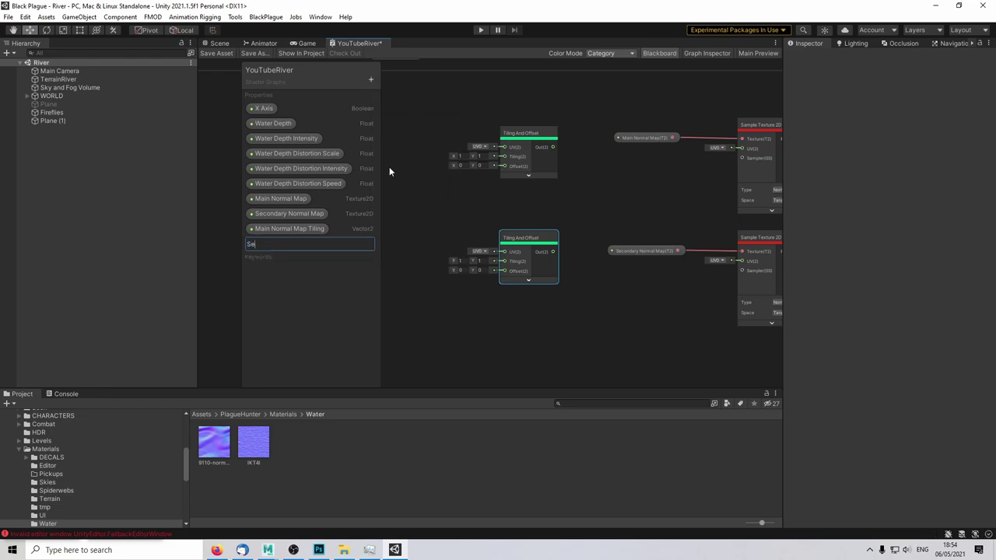
pyautogui.write('condary Normal Map Tiling')
pyautogui.press('Return')
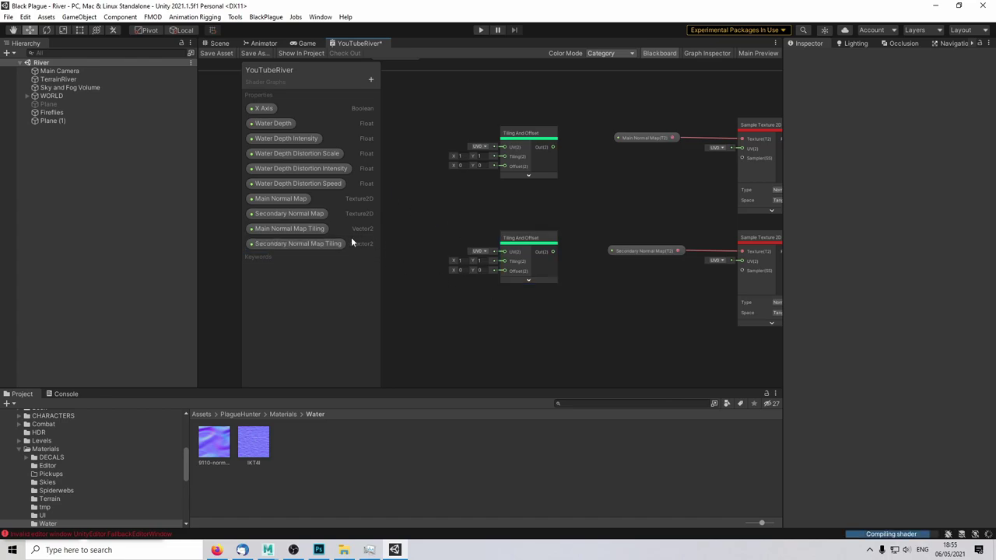
pyautogui.moveTo(291, 229); pyautogui.dragTo(293, 214)
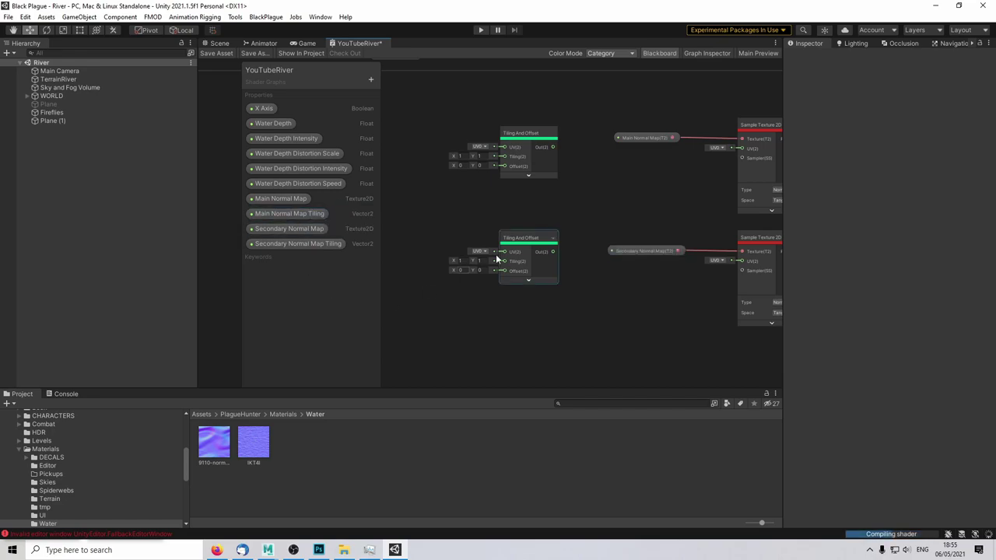
# Step: Place the Main and Secondary Normal Map Tiling properties in the graph and connect each to its Tiling And Offset node's Tiling input
pyautogui.moveTo(490, 215); pyautogui.dragTo(550, 229, button='middle')
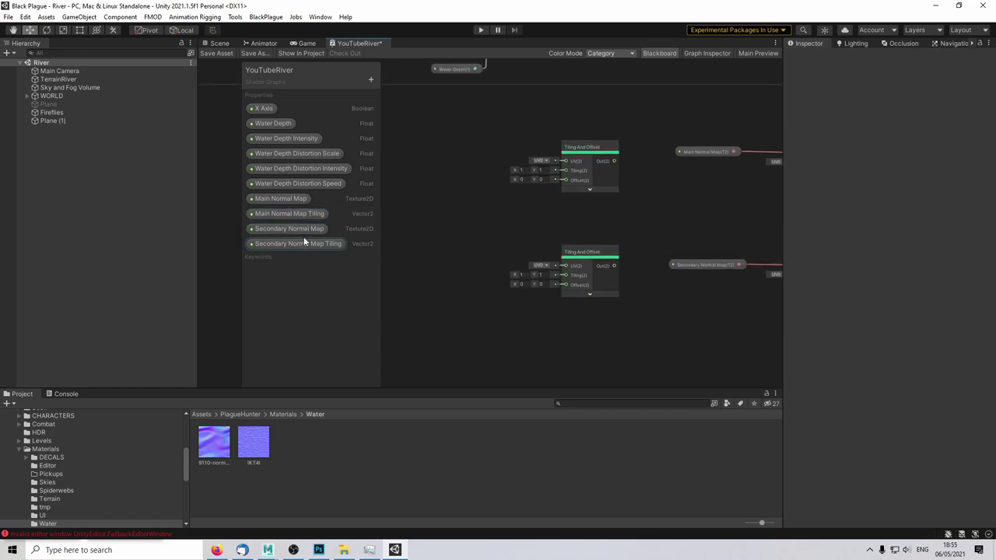
pyautogui.moveTo(261, 214); pyautogui.dragTo(564, 170)
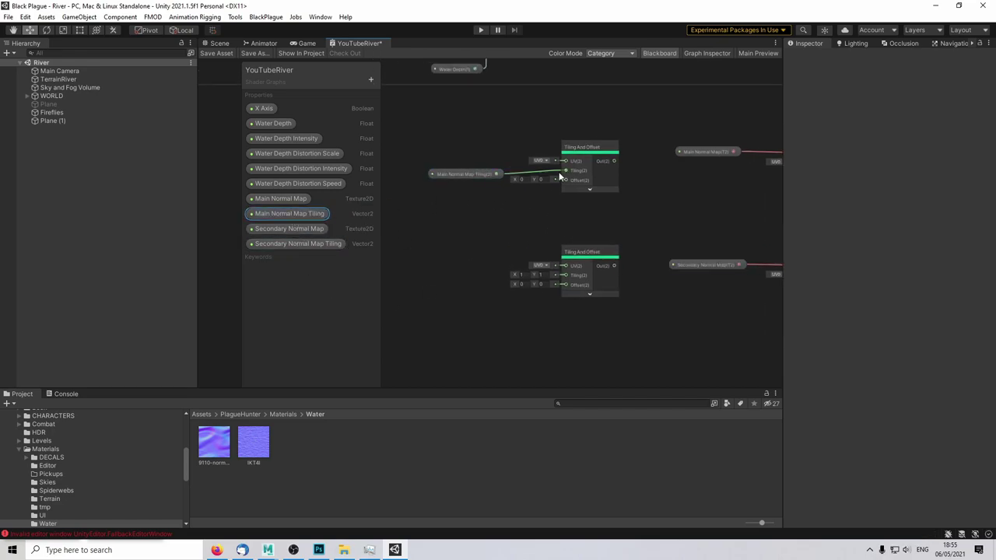
pyautogui.moveTo(471, 172); pyautogui.dragTo(474, 170)
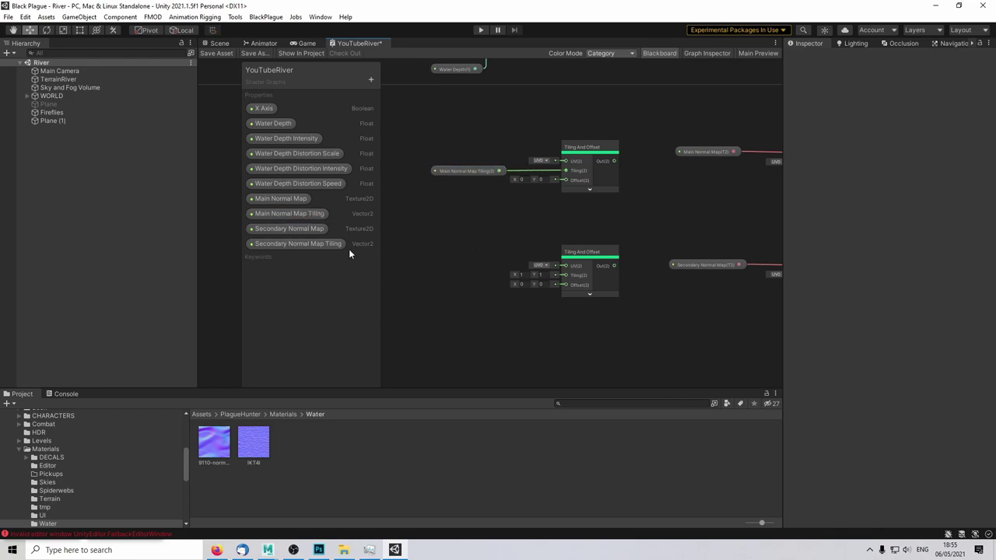
pyautogui.moveTo(342, 246); pyautogui.dragTo(565, 275)
pyautogui.moveTo(487, 290); pyautogui.dragTo(466, 278)
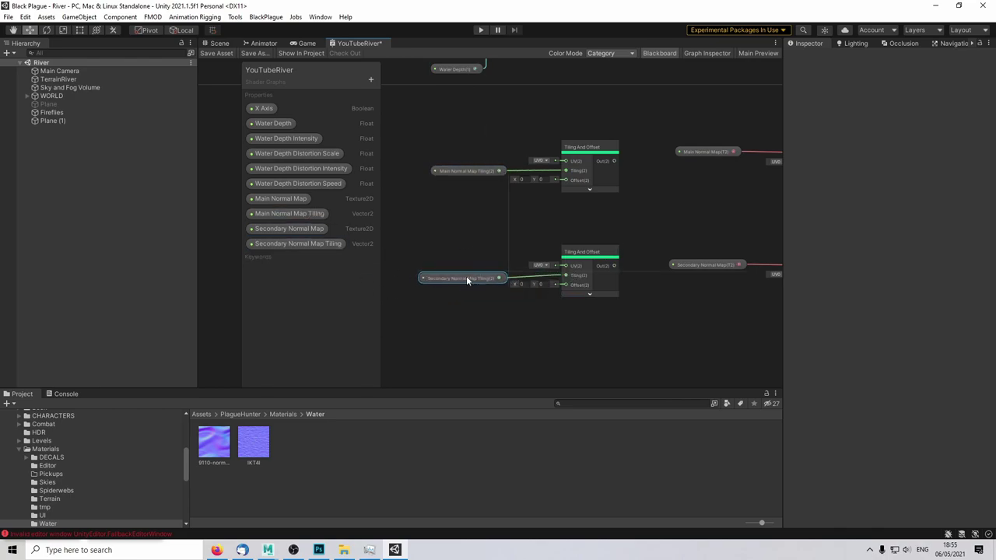
pyautogui.click(543, 324)
# Step: Add a Float property named Smoothness to the shader graph
pyautogui.scroll(-3, 727, 162)
pyautogui.moveTo(758, 175); pyautogui.dragTo(642, 233, button='middle')
pyautogui.scroll(-1, 471, 222)
pyautogui.moveTo(694, 180); pyautogui.dragTo(482, 249, button='middle')
pyautogui.scroll(5, 587, 223)
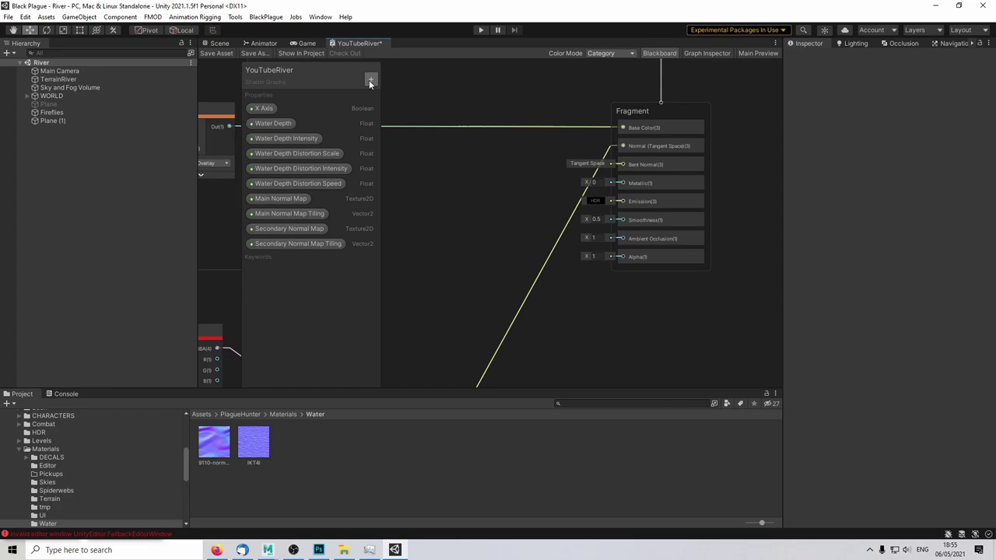
pyautogui.click(370, 81)
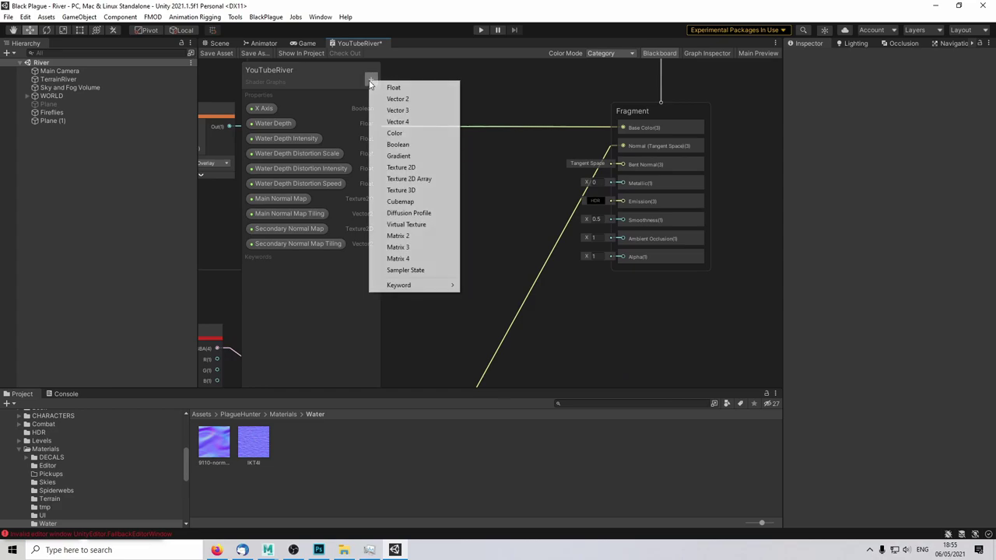
pyautogui.click(382, 84)
pyautogui.write('Smoothness')
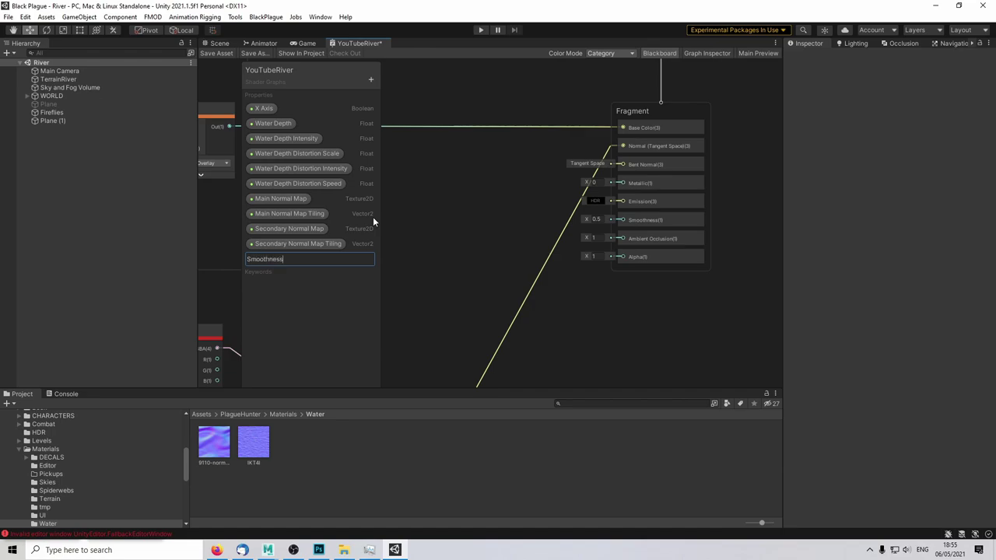
pyautogui.press('Return')
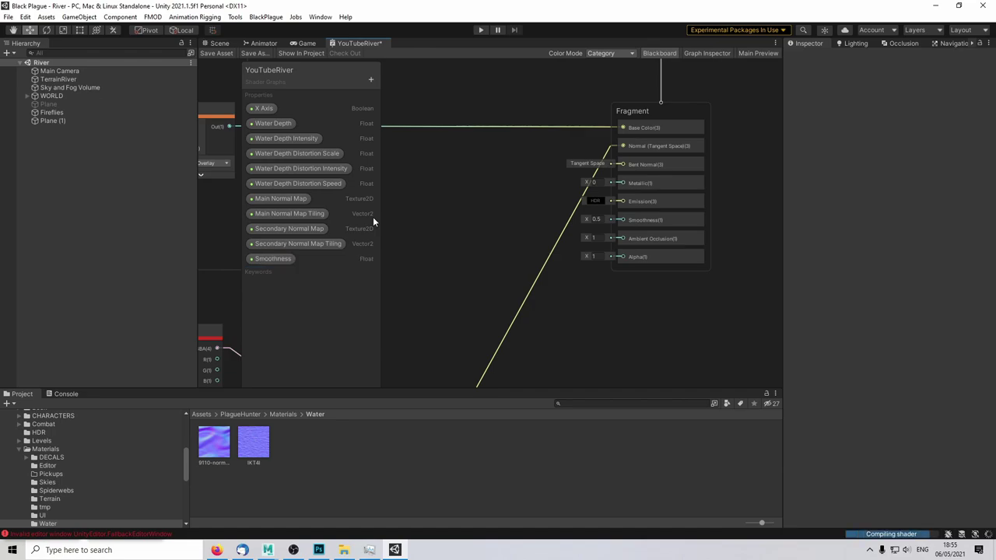
# Step: Connect the Smoothness property to the fragment's Smoothness input and save the shader asset
pyautogui.moveTo(265, 258); pyautogui.dragTo(622, 220)
pyautogui.moveTo(497, 218); pyautogui.dragTo(499, 218)
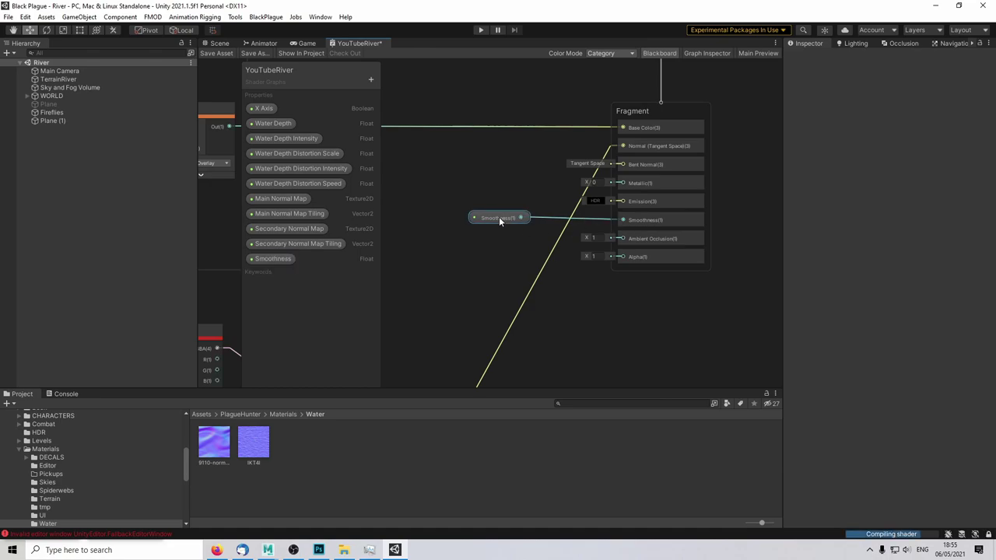
pyautogui.click(228, 53)
# Step: In the scene, set the Main Normal Map Tiling of Plane (1)'s River Material to X 25 and Y 25
pyautogui.click(218, 44)
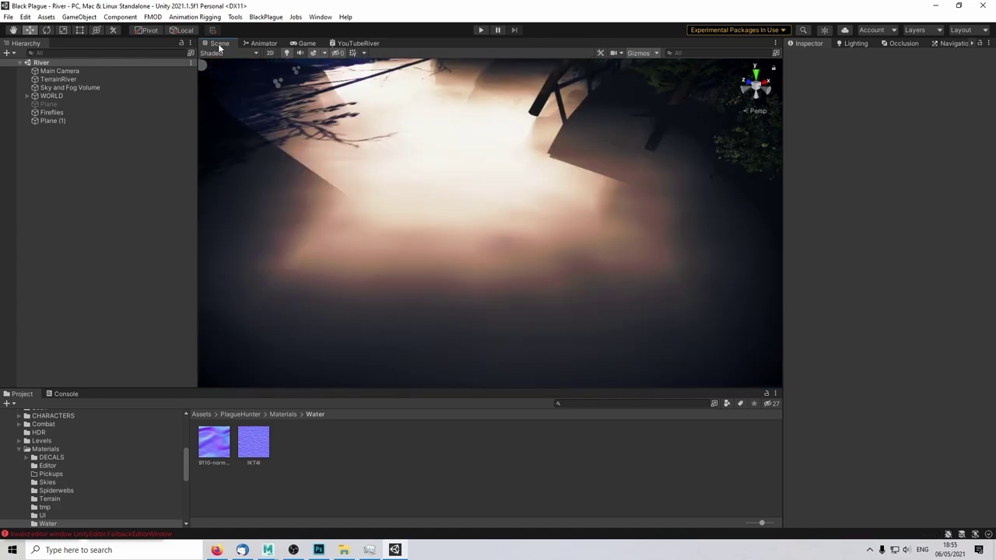
pyautogui.click(54, 120)
pyautogui.scroll(-5, 933, 341)
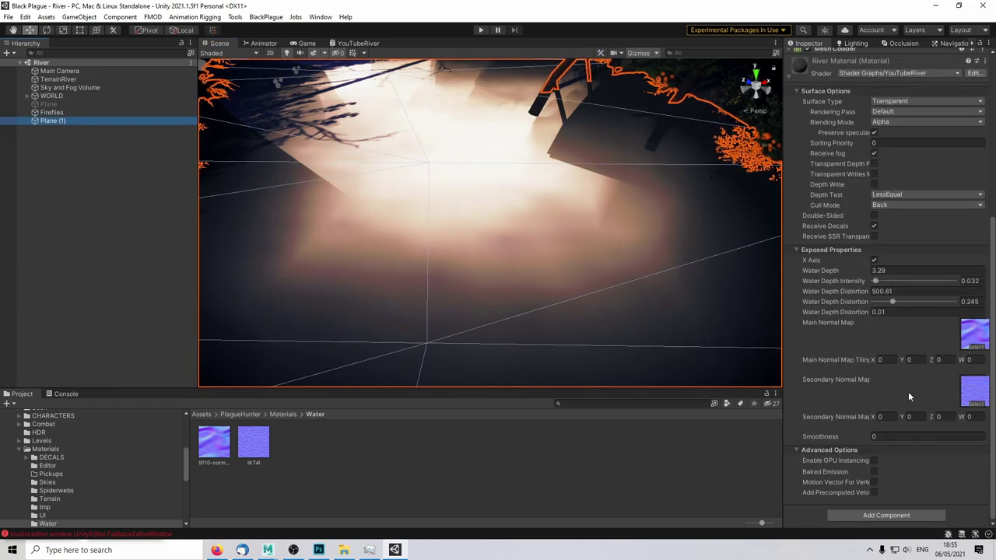
pyautogui.click(882, 360)
pyautogui.write('25')
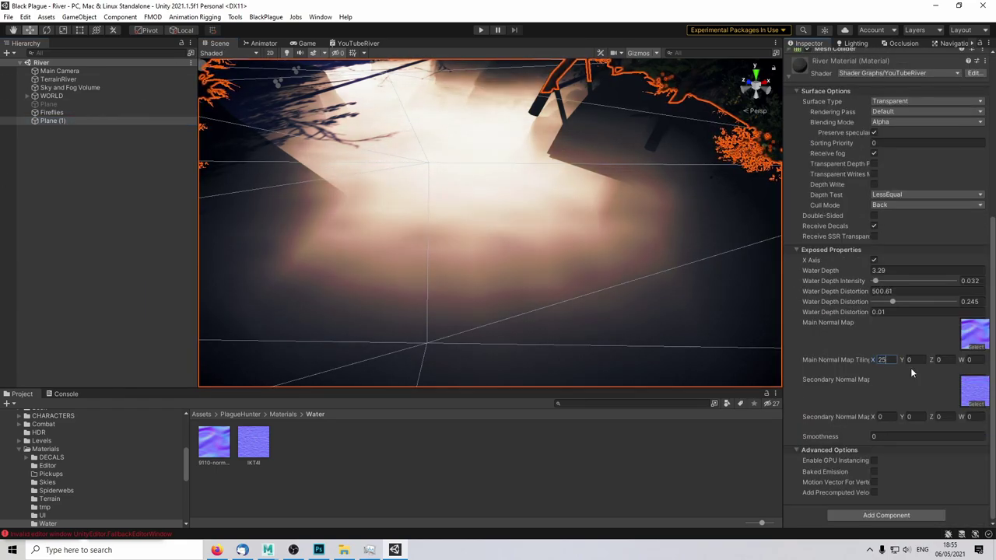
pyautogui.press('Tab')
pyautogui.write('25')
pyautogui.press('Tab')
# Step: Set the River Material's Secondary Normal Map Tiling to X 30 and Y 30
pyautogui.click(880, 416)
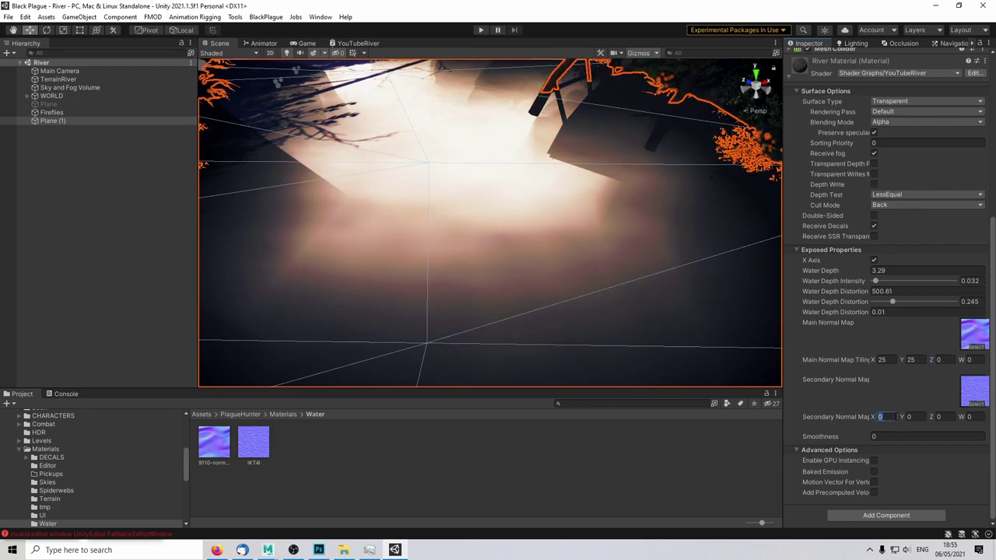
pyautogui.write('30')
pyautogui.press('Tab')
pyautogui.write('30')
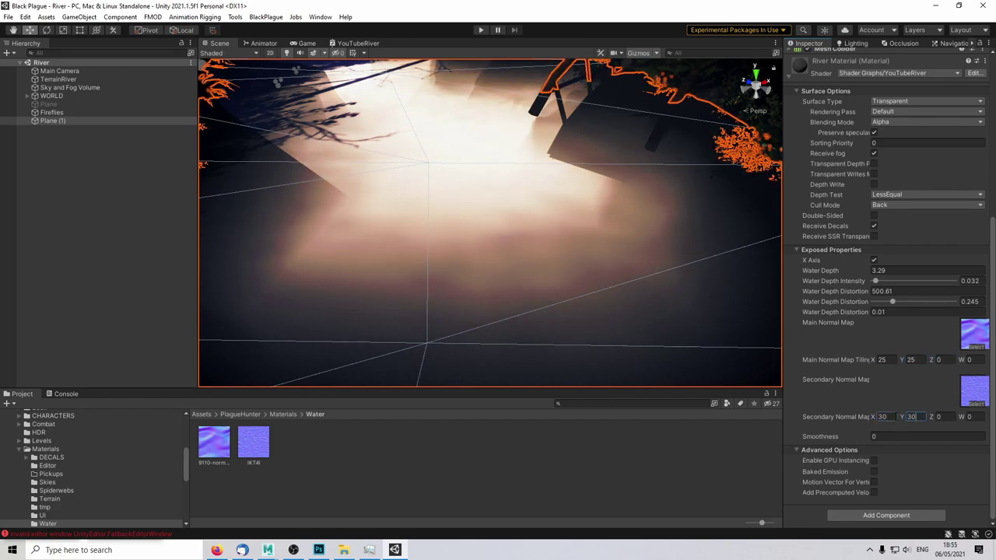
# Step: Set the River Material's Smoothness to 1 and deselect the plane to view the water surface
pyautogui.click(824, 437)
pyautogui.write('0.7')
pyautogui.moveTo(828, 441); pyautogui.dragTo(827, 441)
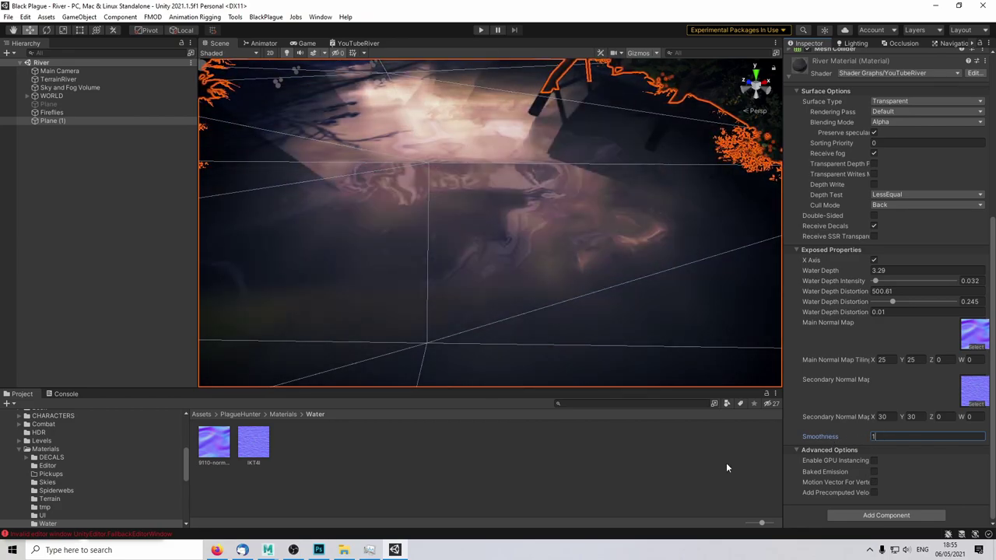
pyautogui.click(727, 467)
pyautogui.scroll(-4, 540, 269)
pyautogui.moveTo(543, 275)
pyautogui.mouseDown(button='right')
pyautogui.moveTo(534, 264)
pyautogui.moveTo(525, 273)
pyautogui.mouseUp(button='right')
# Step: Select Plane (1) and set its River Material's Main Normal Map Tiling to X 50 and Y 50
pyautogui.click(68, 121)
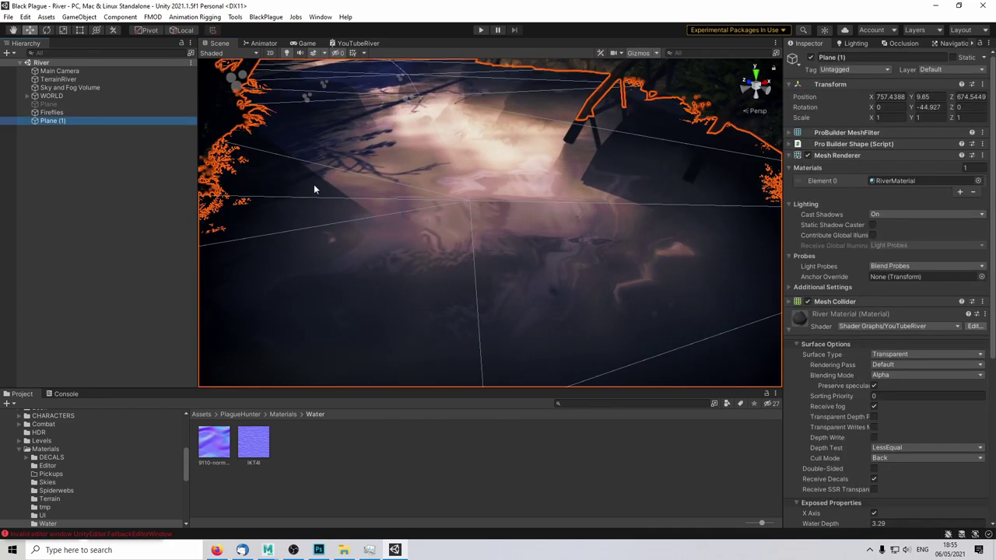
pyautogui.scroll(-5, 909, 364)
pyautogui.scroll(-2, 903, 360)
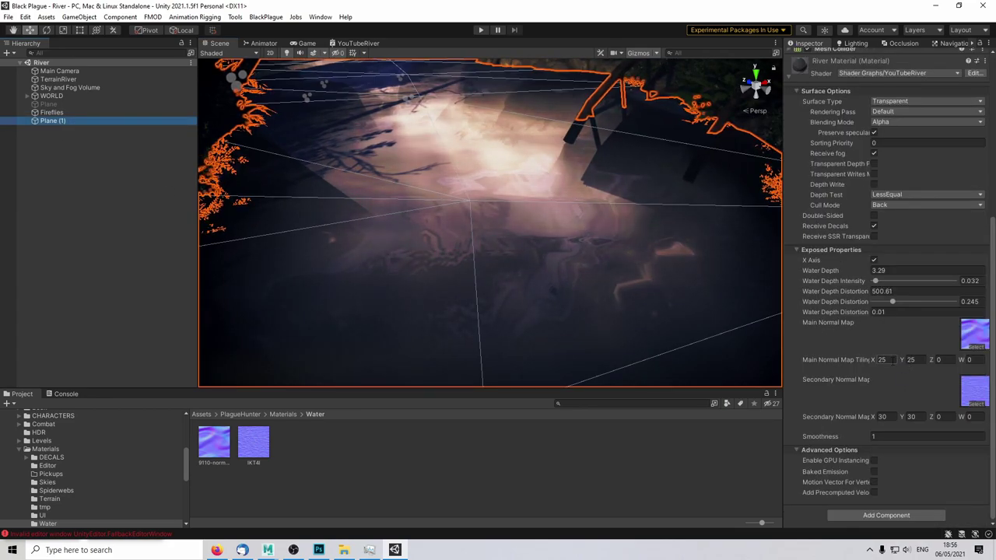
pyautogui.click(890, 359)
pyautogui.write('50')
pyautogui.press('Tab')
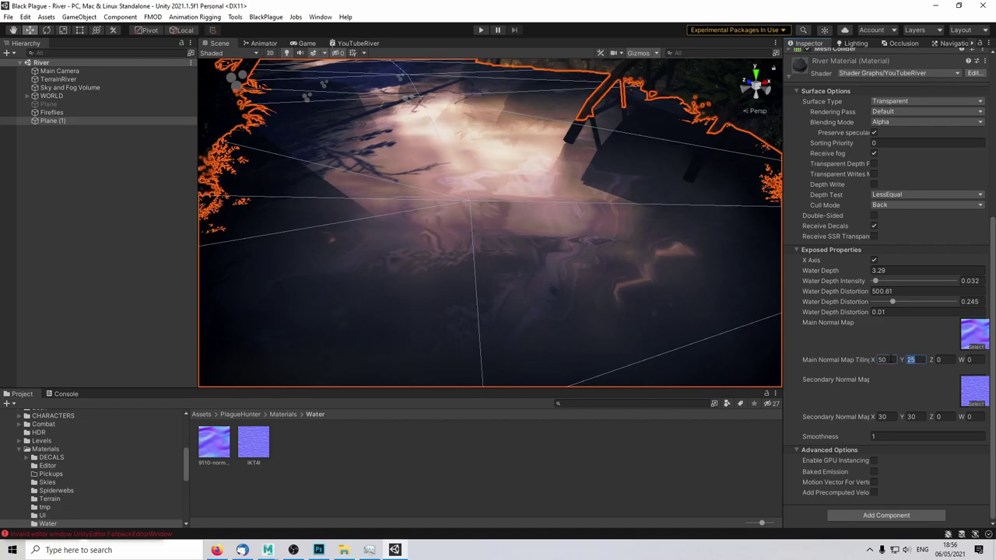
pyautogui.write('50')
pyautogui.press('Tab')
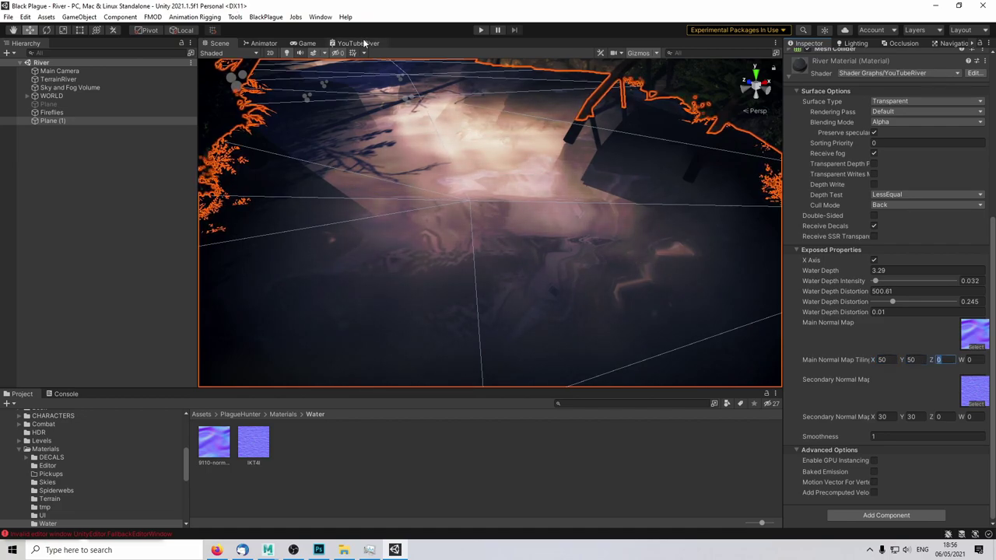
# Step: Connect each Tiling And Offset output to the UV input of its Sample Texture 2D node and save the shader asset
pyautogui.click(356, 43)
pyautogui.moveTo(455, 202); pyautogui.dragTo(719, 158, button='middle')
pyautogui.scroll(-3, 645, 201)
pyautogui.moveTo(485, 170); pyautogui.dragTo(560, 156, button='middle')
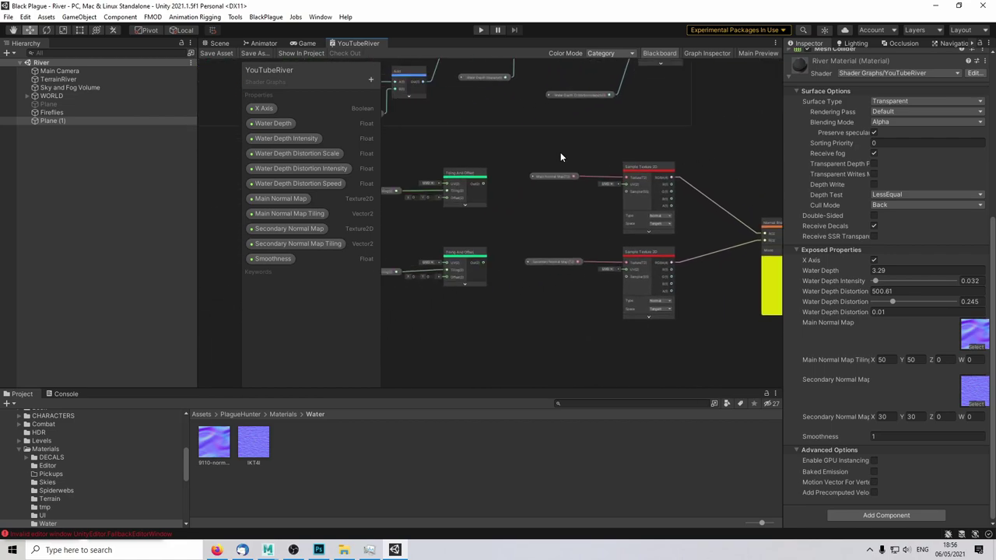
pyautogui.scroll(2, 482, 177)
pyautogui.moveTo(484, 187); pyautogui.dragTo(672, 188)
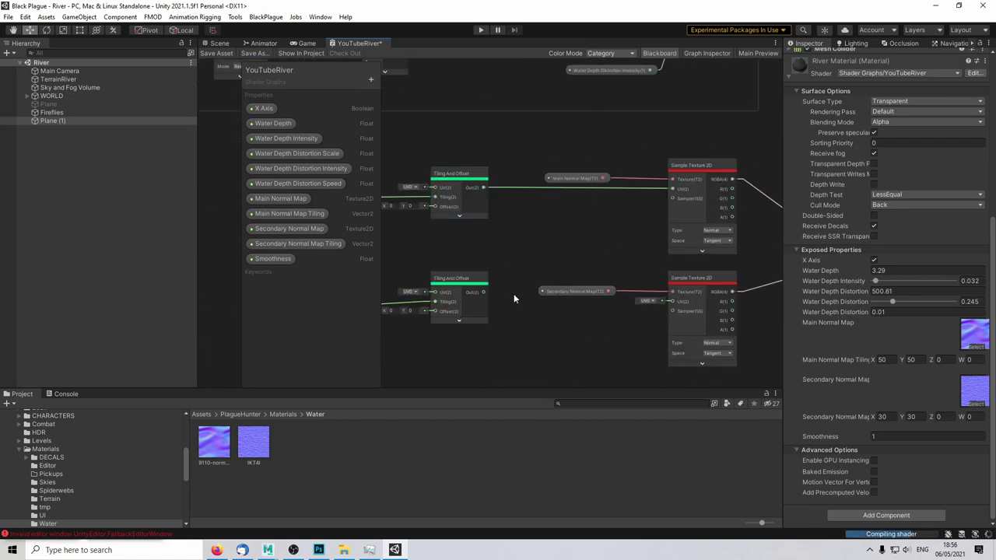
pyautogui.moveTo(483, 292); pyautogui.dragTo(671, 301)
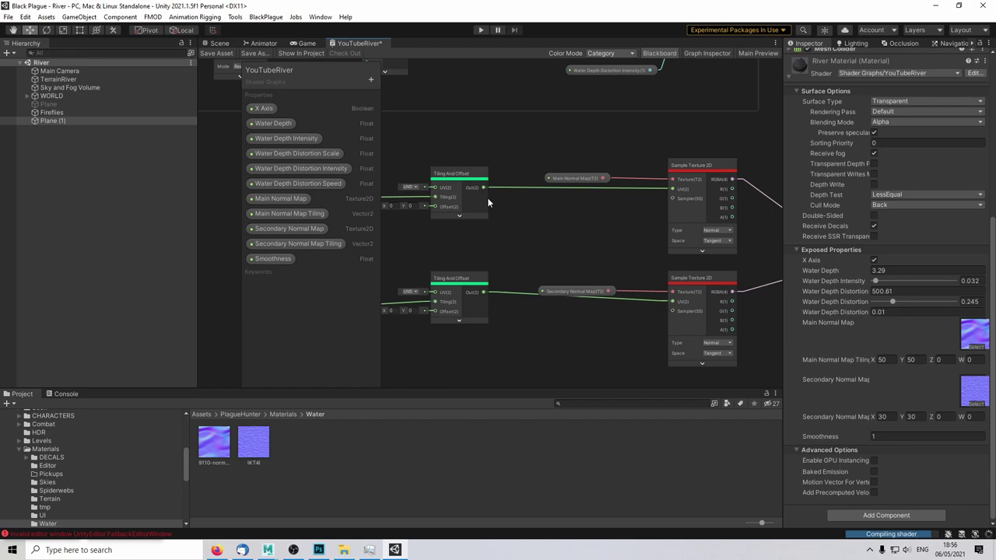
# Step: Back in the scene, set the River Material's Main Normal Map Tiling to X 25 and Y 25
pyautogui.click(219, 44)
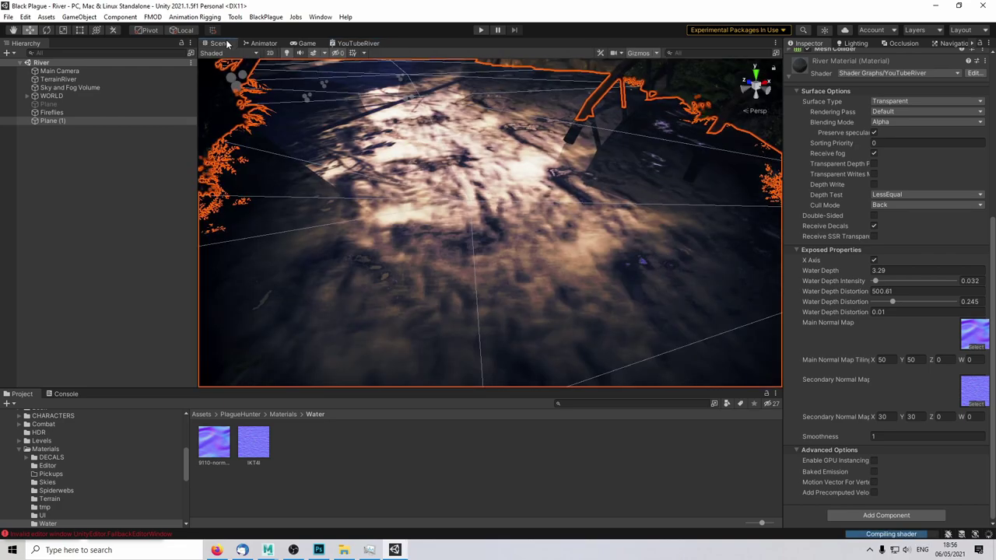
pyautogui.click(887, 359)
pyautogui.write('25')
pyautogui.press('Tab')
pyautogui.write('25')
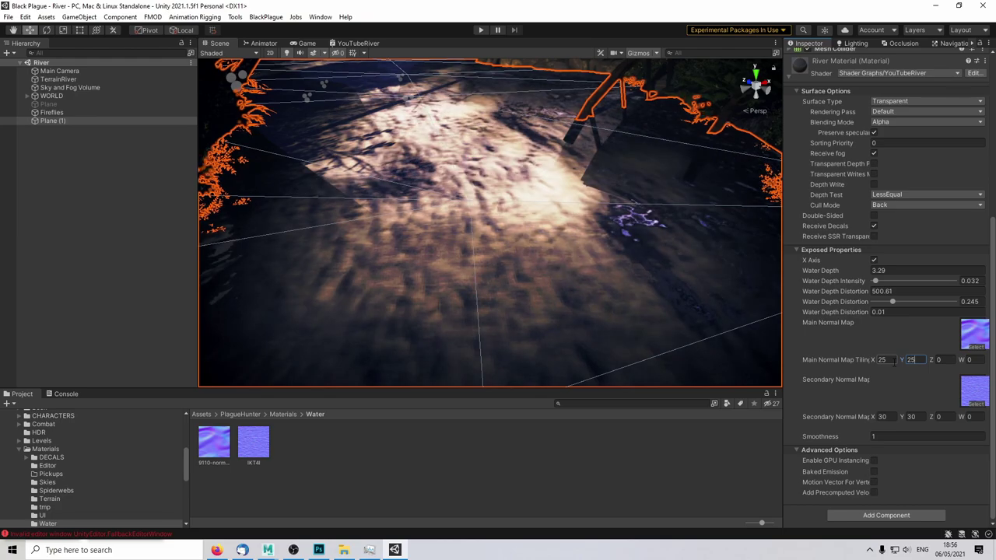
pyautogui.press('Tab')
# Step: Set the River Material's Secondary Normal Map Tiling to X 40 and Y 40, and deselect the plane
pyautogui.click(894, 417)
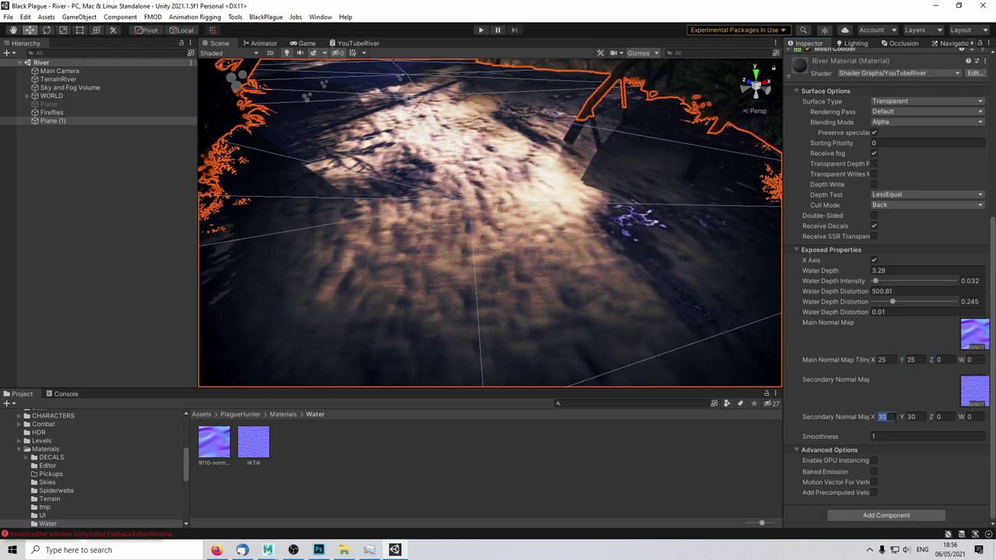
pyautogui.write('40')
pyautogui.press('Tab')
pyautogui.write('40')
pyautogui.click(667, 487)
# Step: Examine the river surface in the scene and the Smoothness connection to the fragment in the shader graph
pyautogui.moveTo(534, 306); pyautogui.dragTo(524, 284, button='right')
pyautogui.moveTo(523, 258); pyautogui.dragTo(520, 233, button='middle')
pyautogui.click(358, 43)
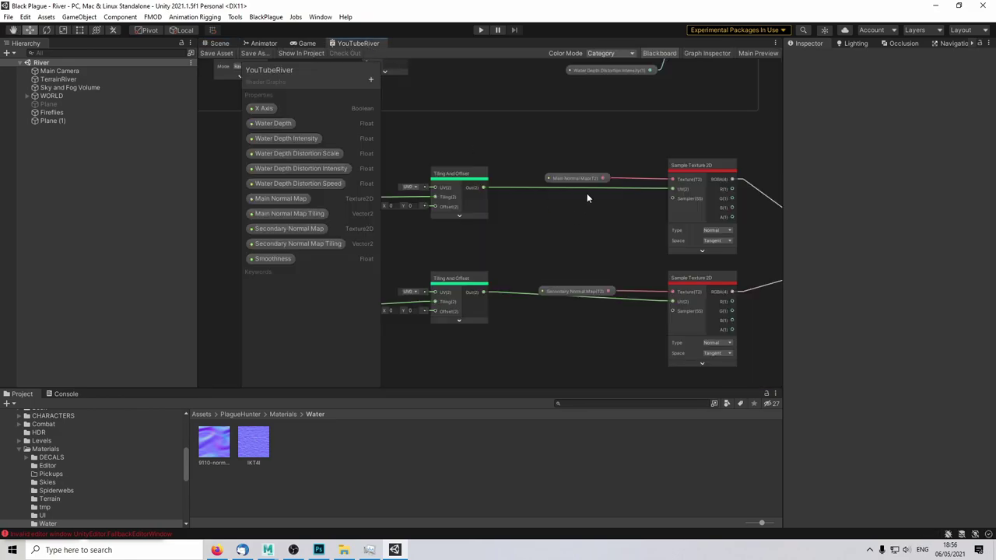
pyautogui.moveTo(694, 187); pyautogui.dragTo(462, 199, button='middle')
pyautogui.moveTo(586, 152); pyautogui.dragTo(559, 200, button='middle')
pyautogui.scroll(4, 606, 133)
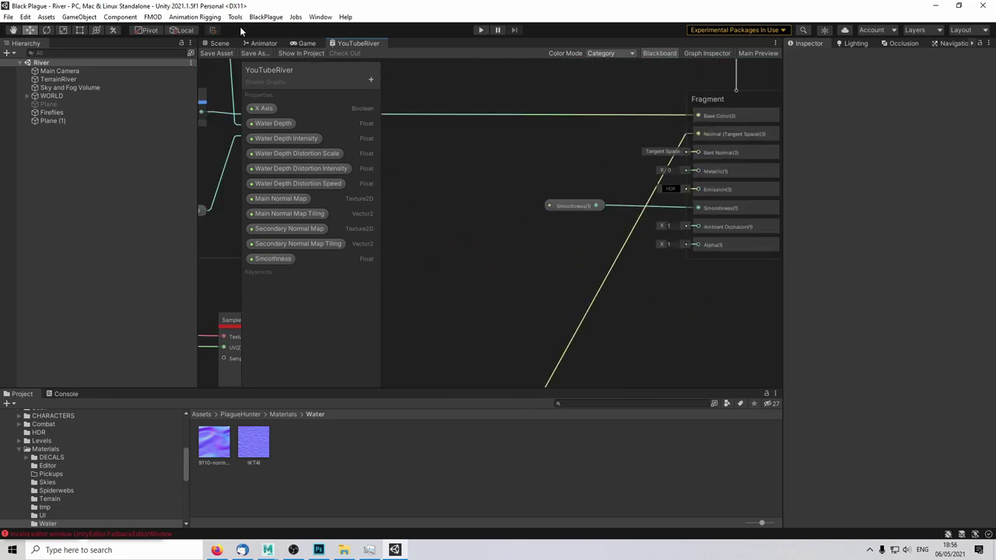
# Step: Try a different Smoothness value on Plane (1)'s River Material and restore it to 1
pyautogui.click(220, 43)
pyautogui.click(93, 121)
pyautogui.scroll(-5, 854, 344)
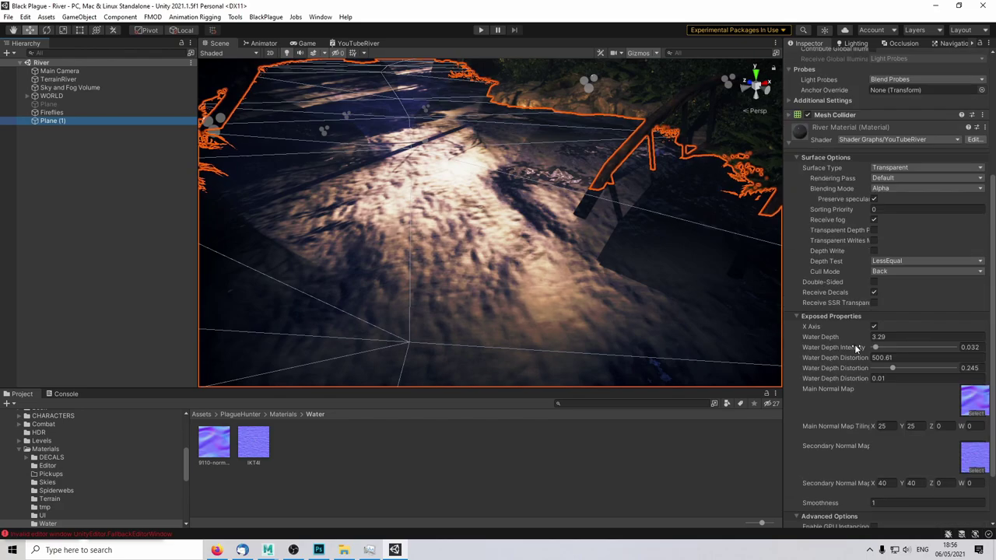
pyautogui.scroll(-2, 854, 343)
pyautogui.moveTo(820, 437); pyautogui.dragTo(949, 422)
pyautogui.click(916, 435)
pyautogui.write('1')
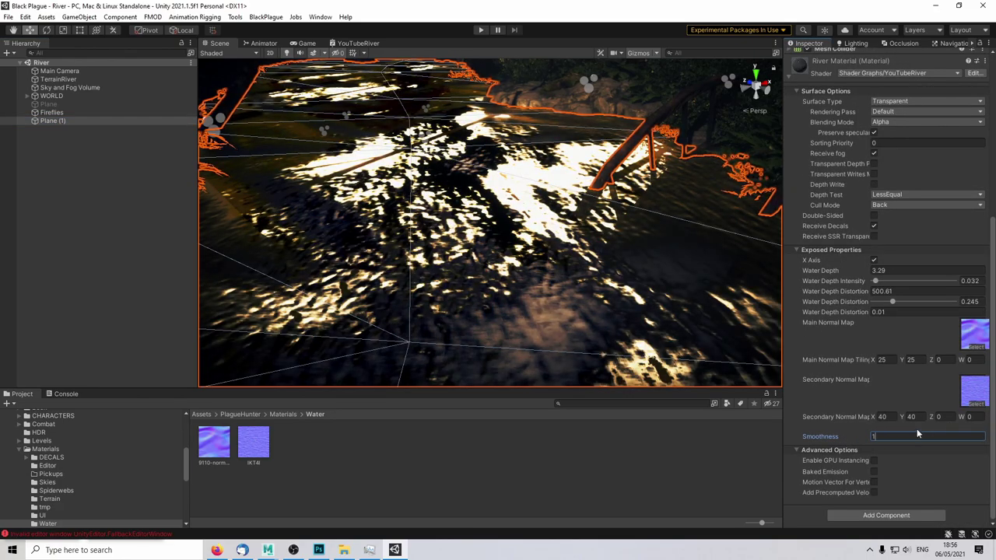
pyautogui.click(639, 455)
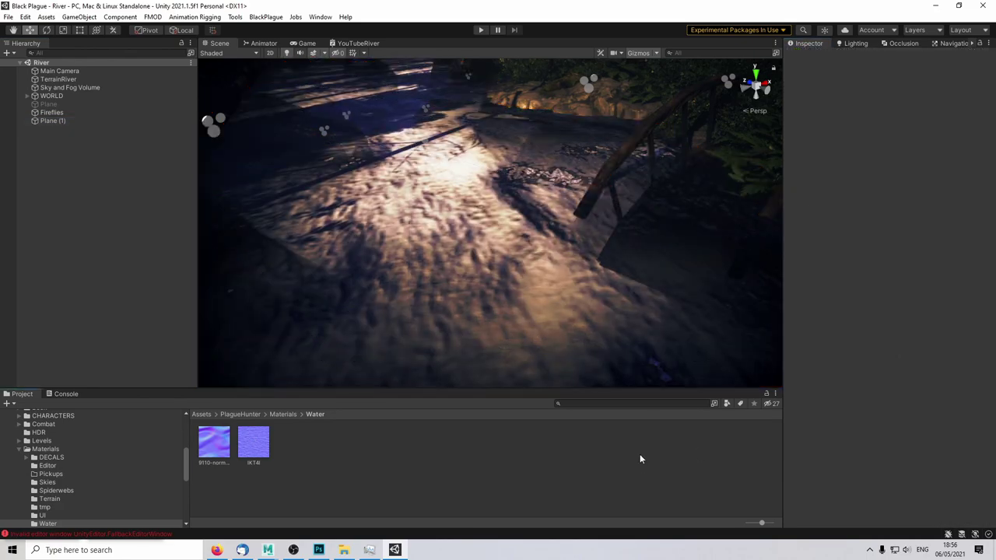
# Step: Change the Smoothness property's mode to Slider in the shader graph and save the asset
pyautogui.click(361, 42)
pyautogui.click(575, 204)
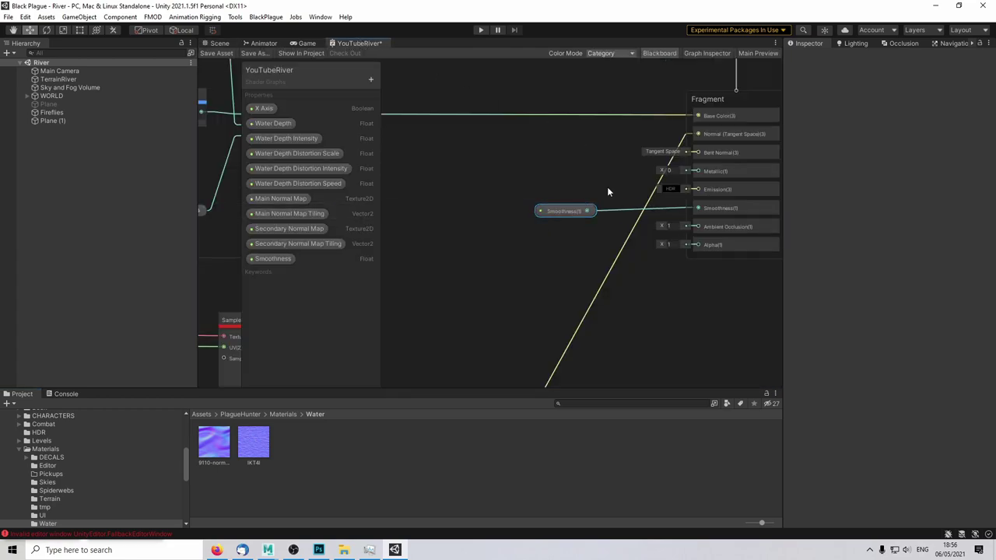
pyautogui.hotkey('shift', 'space')
pyautogui.click(918, 55)
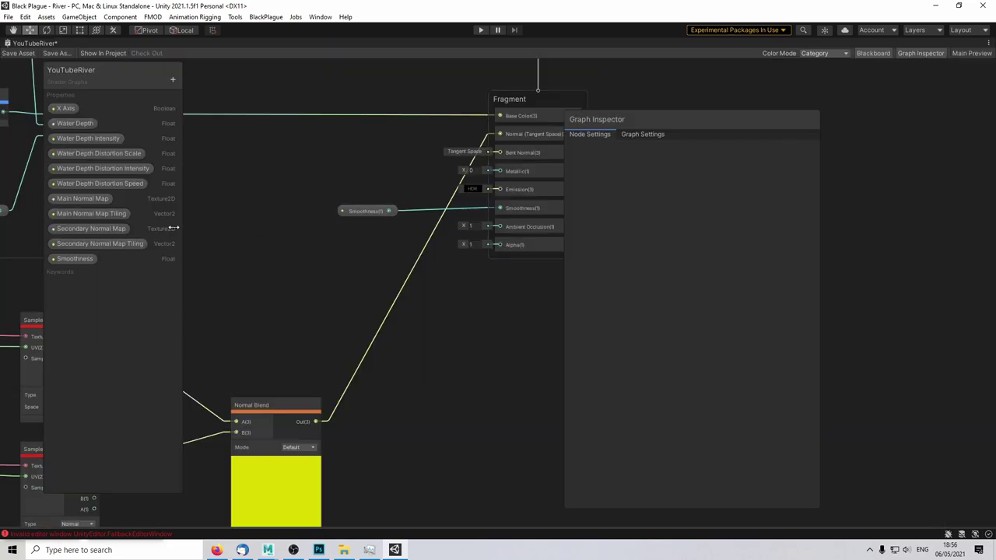
pyautogui.click(76, 259)
pyautogui.click(689, 199)
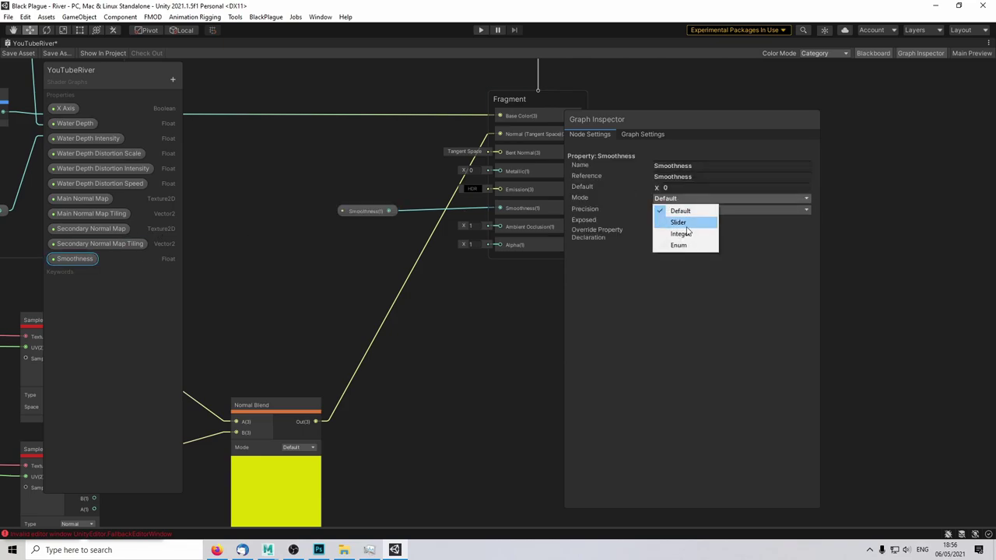
pyautogui.click(685, 224)
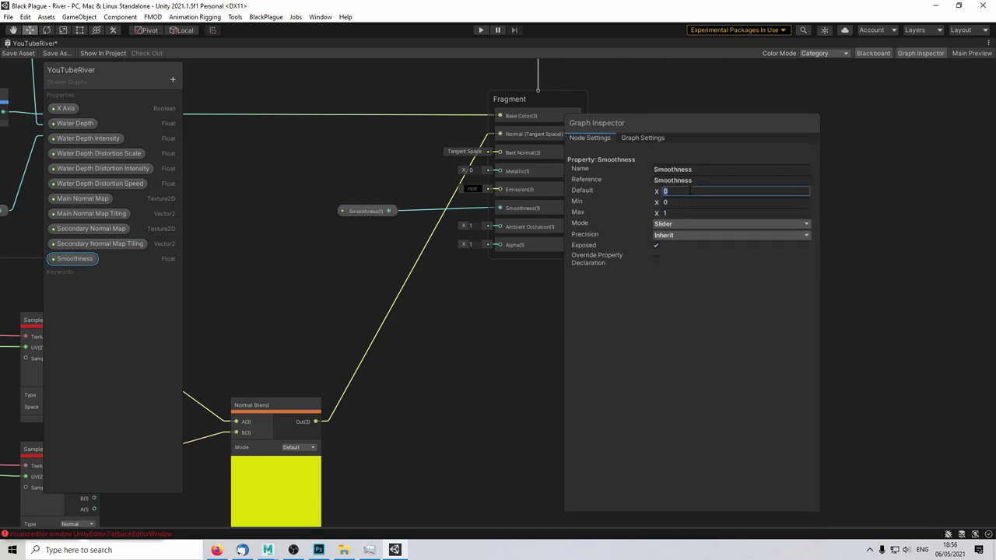
pyautogui.click(929, 54)
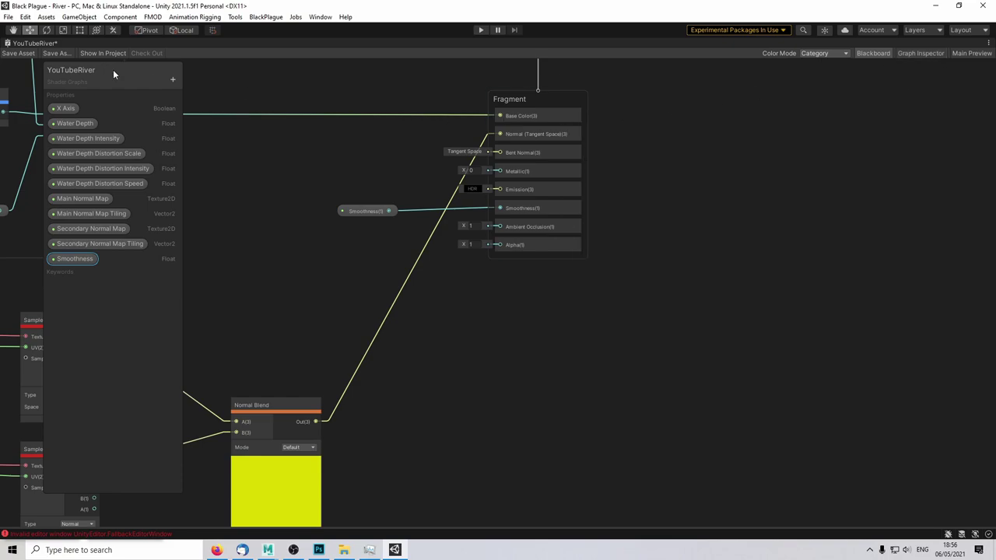
pyautogui.click(294, 165)
# Step: Collapse the Normal Blend node's preview and move the node closer to the two Sample Texture 2D nodes
pyautogui.moveTo(380, 346); pyautogui.dragTo(687, 244, button='middle')
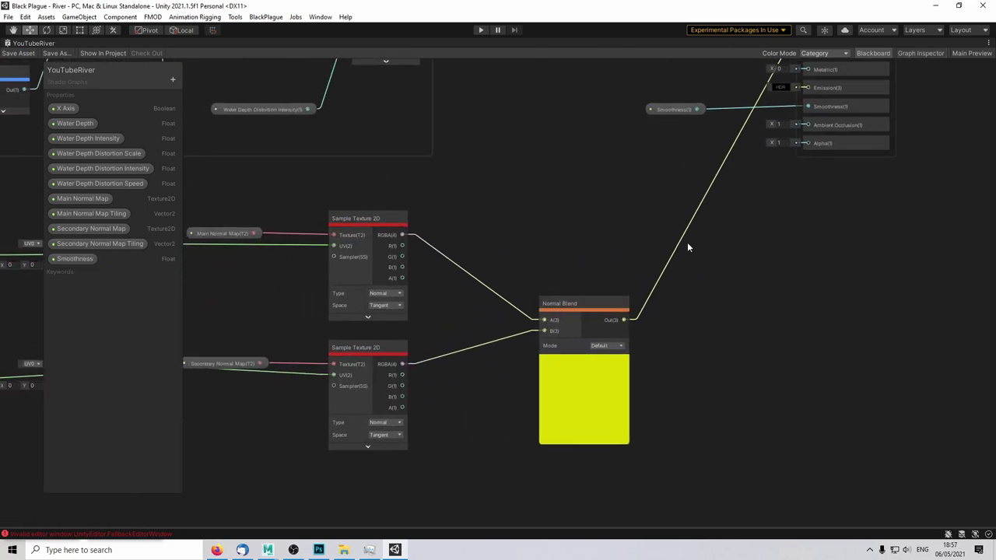
pyautogui.click(584, 360)
pyautogui.moveTo(571, 307); pyautogui.dragTo(501, 295)
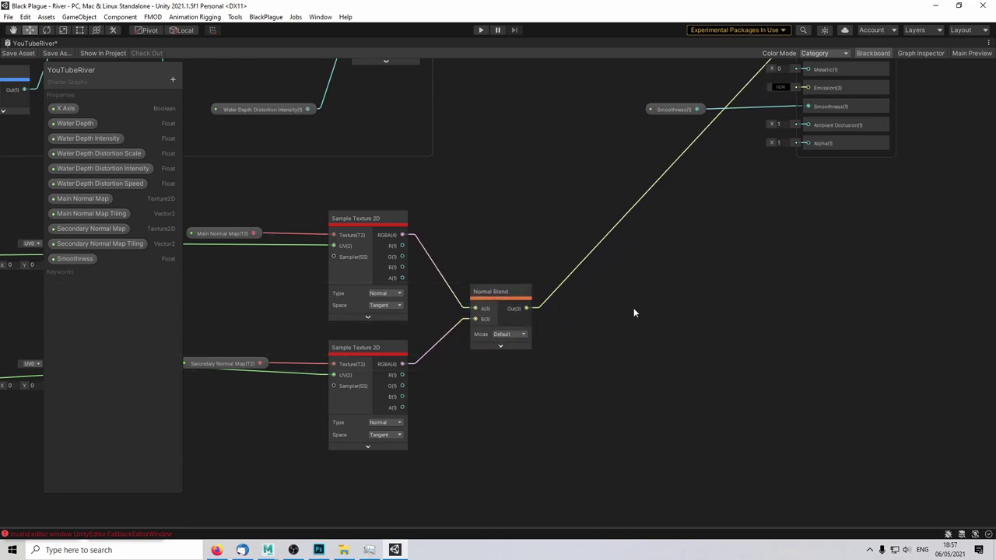
# Step: Insert a Normal Strength node between the Normal Blend output and the fragment's Normal (Tangent Space) input, with its preview collapsed
pyautogui.press('space')
pyautogui.write('nor')
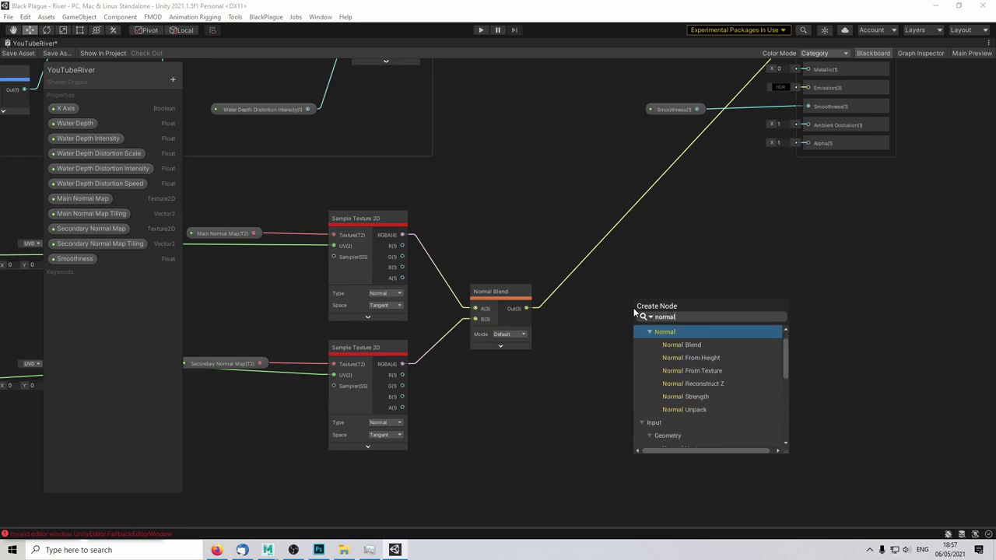
pyautogui.write('mal')
pyautogui.doubleClick(689, 397)
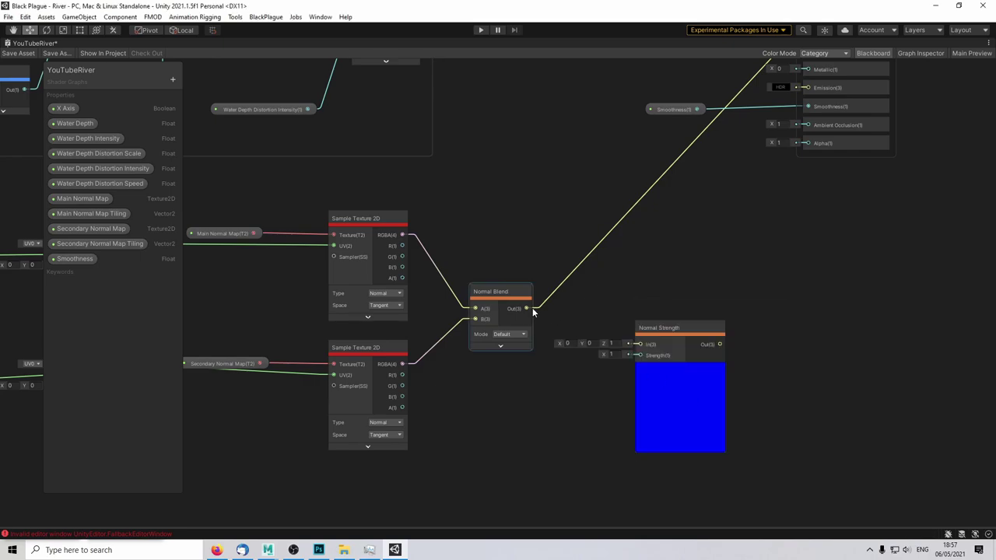
pyautogui.moveTo(641, 345); pyautogui.dragTo(636, 296)
pyautogui.moveTo(717, 246); pyautogui.dragTo(615, 342, button='middle')
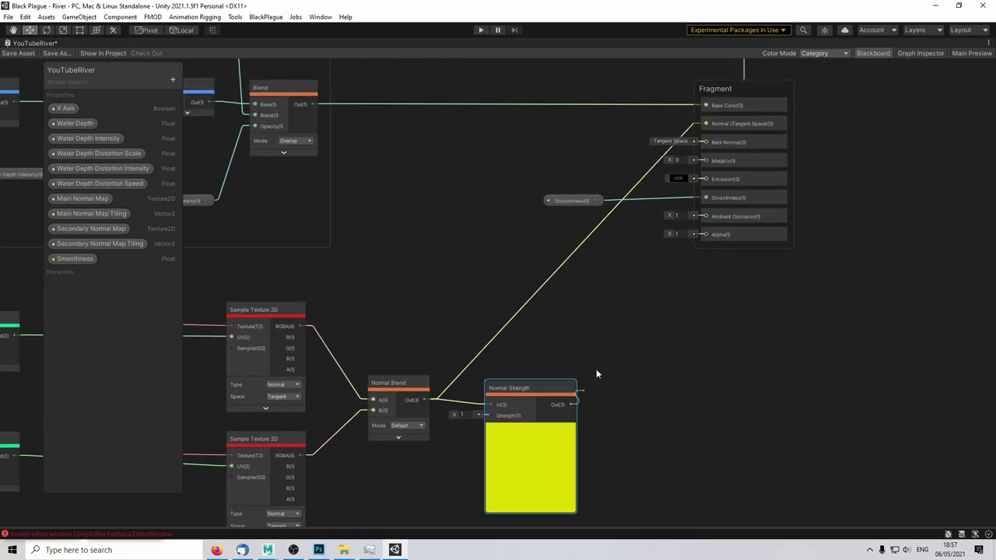
pyautogui.moveTo(581, 405); pyautogui.dragTo(706, 124)
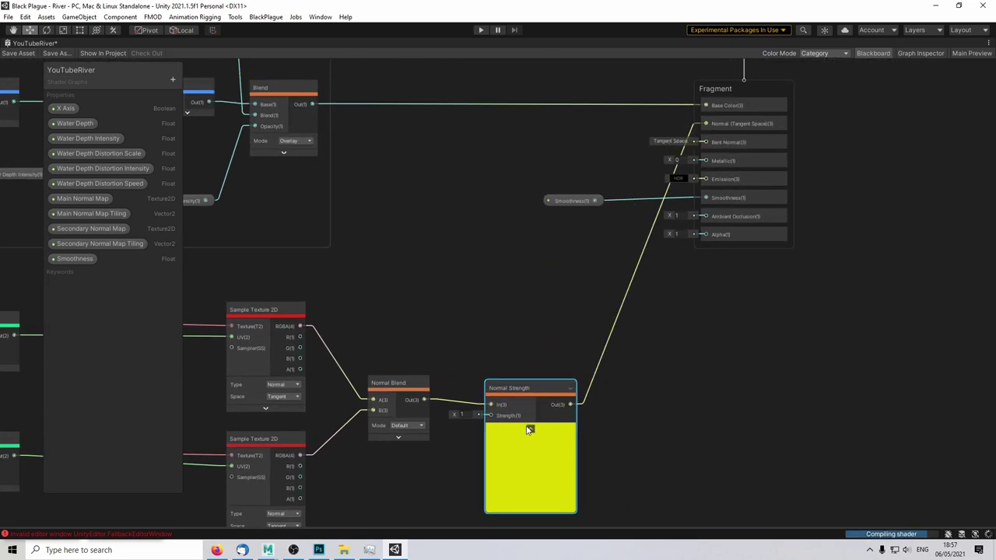
pyautogui.click(529, 430)
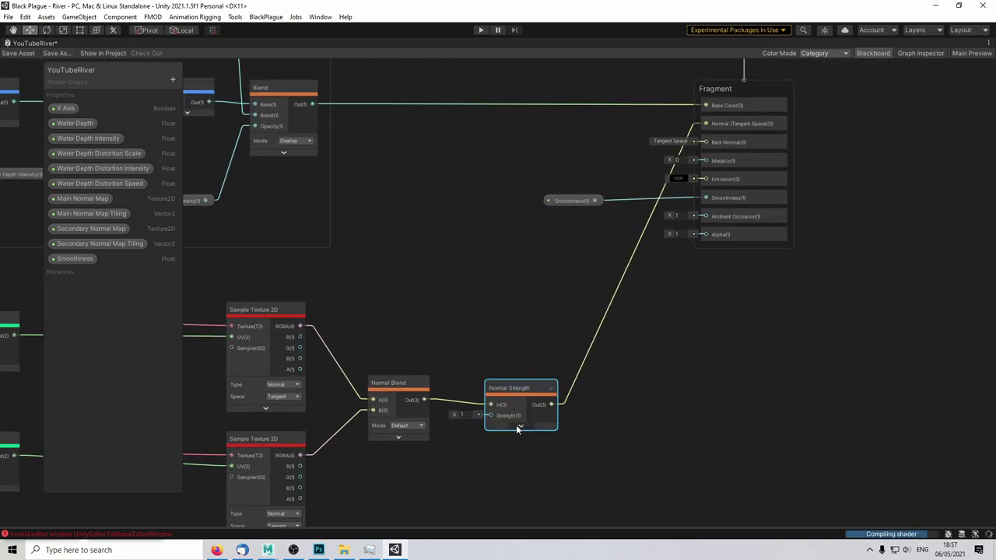
# Step: Add a Float property named Normal Map Strength and connect it to the Normal Strength node's Strength input
pyautogui.click(174, 80)
pyautogui.click(183, 87)
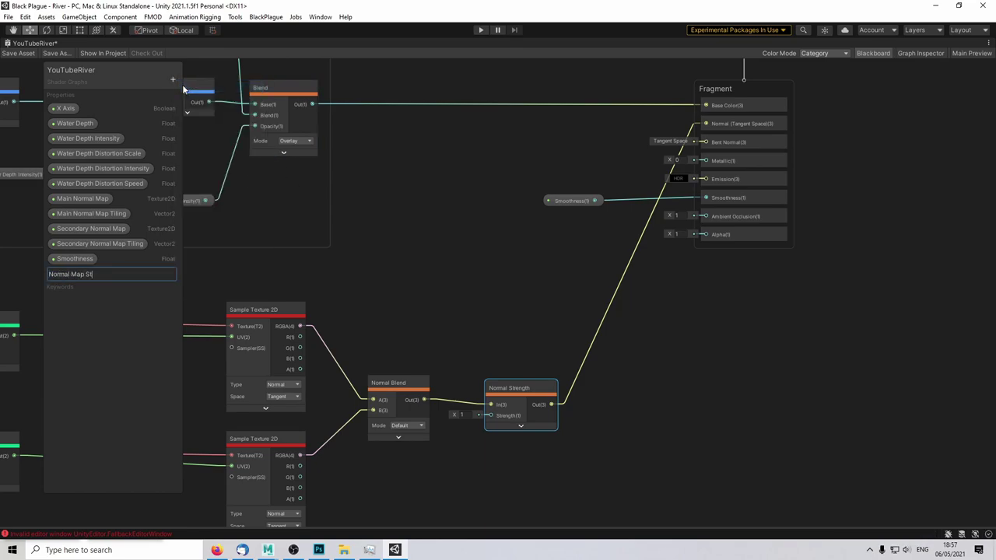
pyautogui.press('Return')
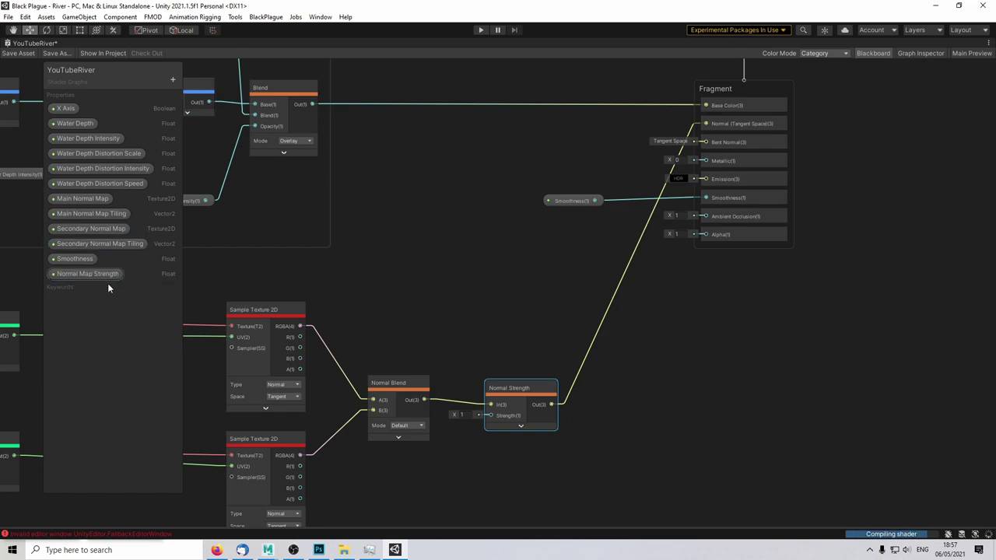
pyautogui.moveTo(564, 324); pyautogui.dragTo(614, 234, button='middle')
pyautogui.moveTo(463, 392); pyautogui.dragTo(532, 321)
pyautogui.moveTo(497, 401); pyautogui.dragTo(483, 396)
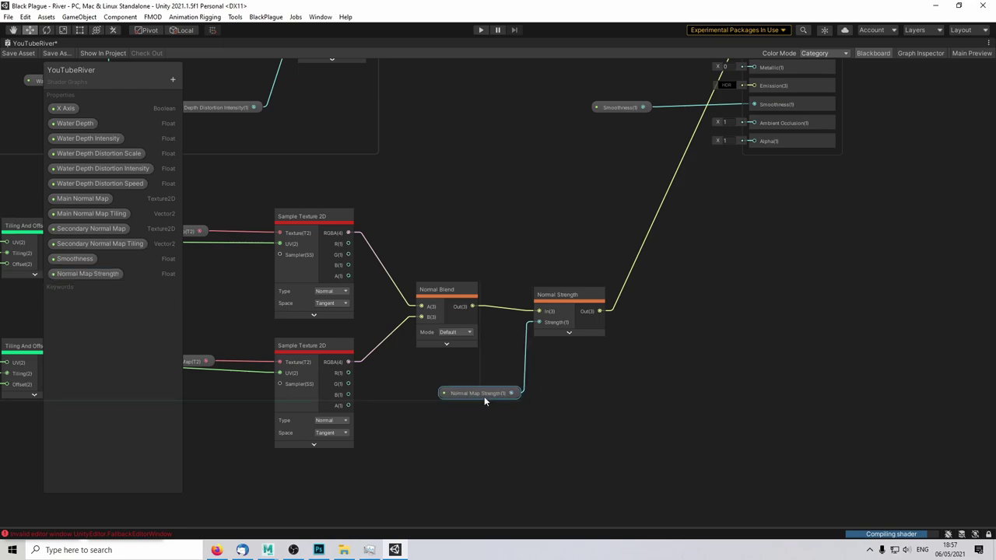
# Step: Align the Normal Strength and Normal Map Strength nodes with Normal Blend and collapse the main normal map's Sample Texture 2D unused ports
pyautogui.moveTo(569, 299); pyautogui.dragTo(557, 293)
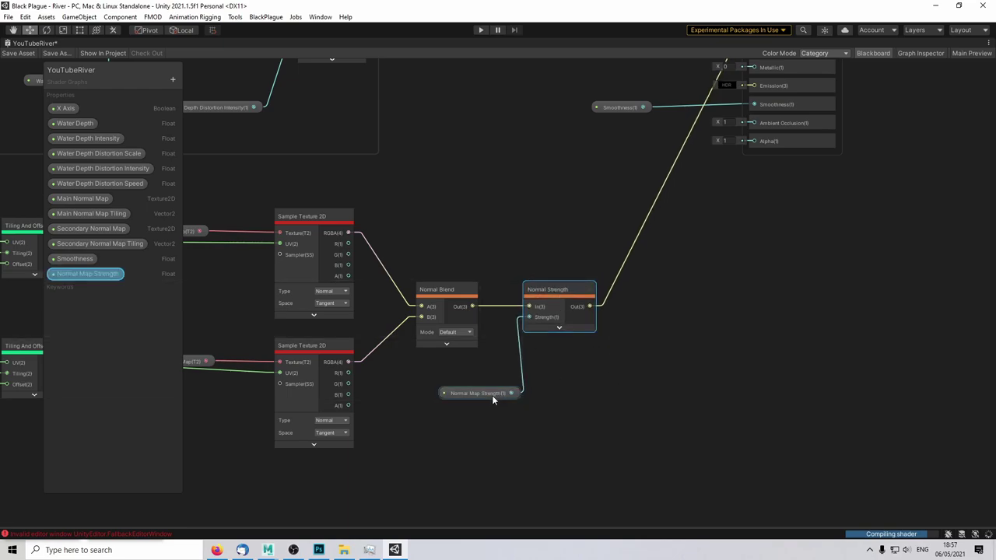
pyautogui.moveTo(491, 395); pyautogui.dragTo(484, 386)
pyautogui.click(348, 217)
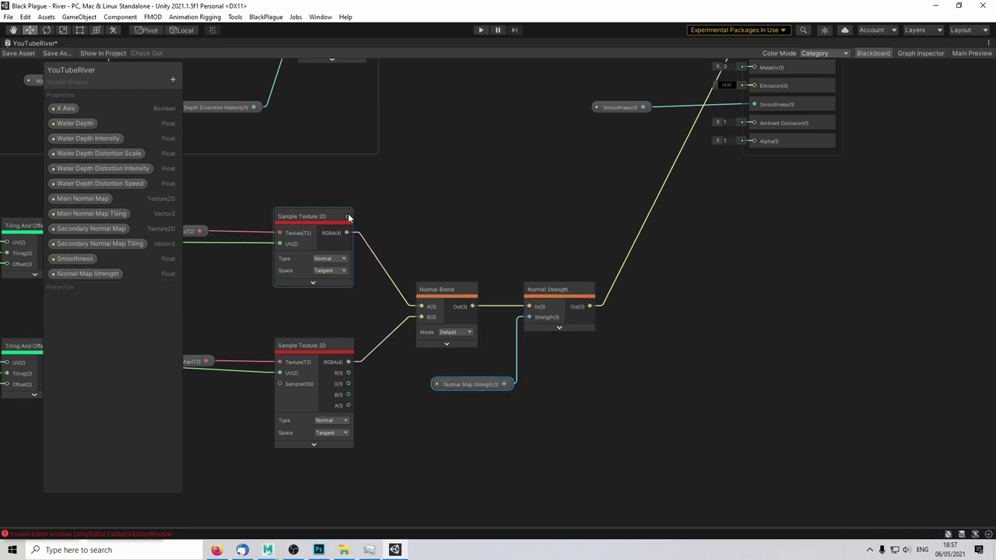
# Step: Hide the unused ports of the secondary normal map's Sample Texture 2D node and return to the scene view
pyautogui.click(348, 345)
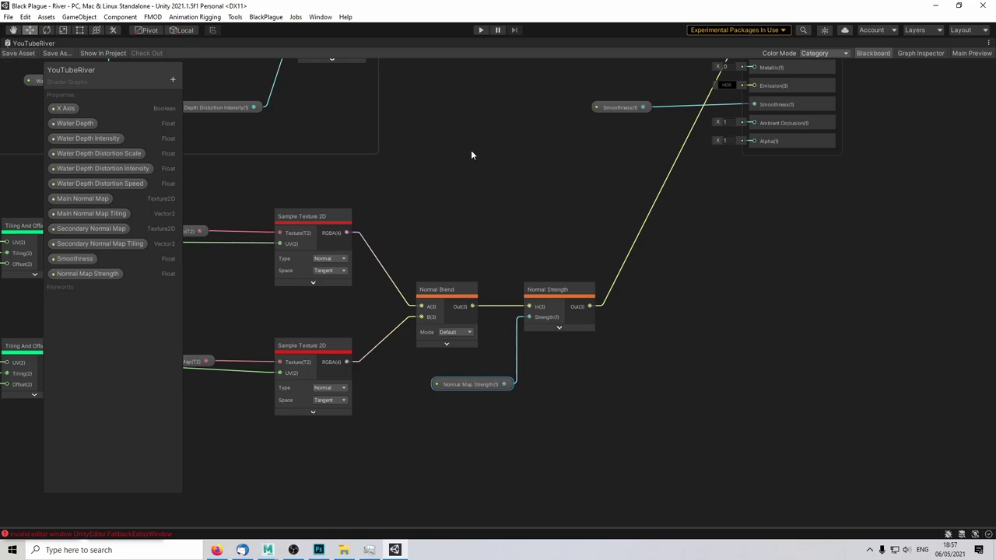
pyautogui.hotkey('shift', 'space')
pyautogui.click(224, 47)
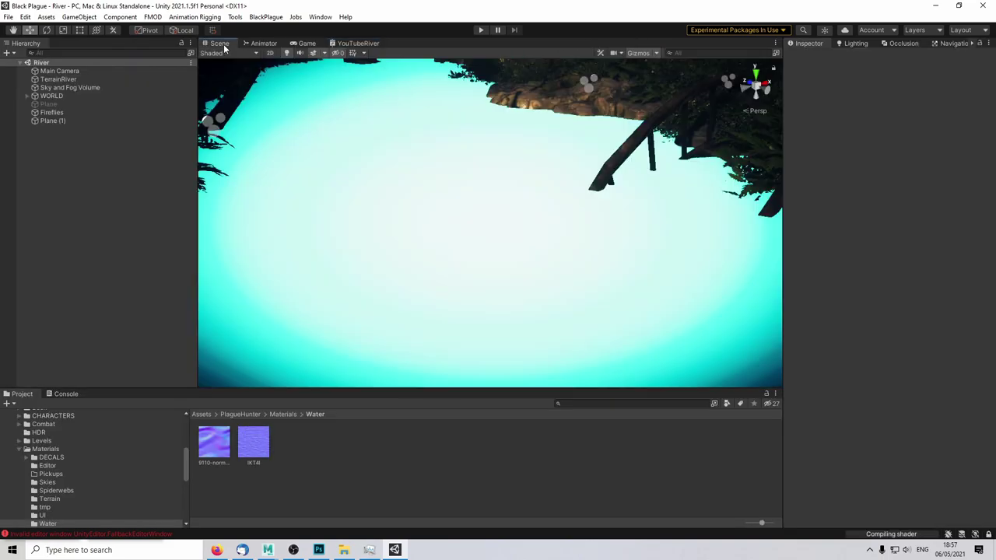
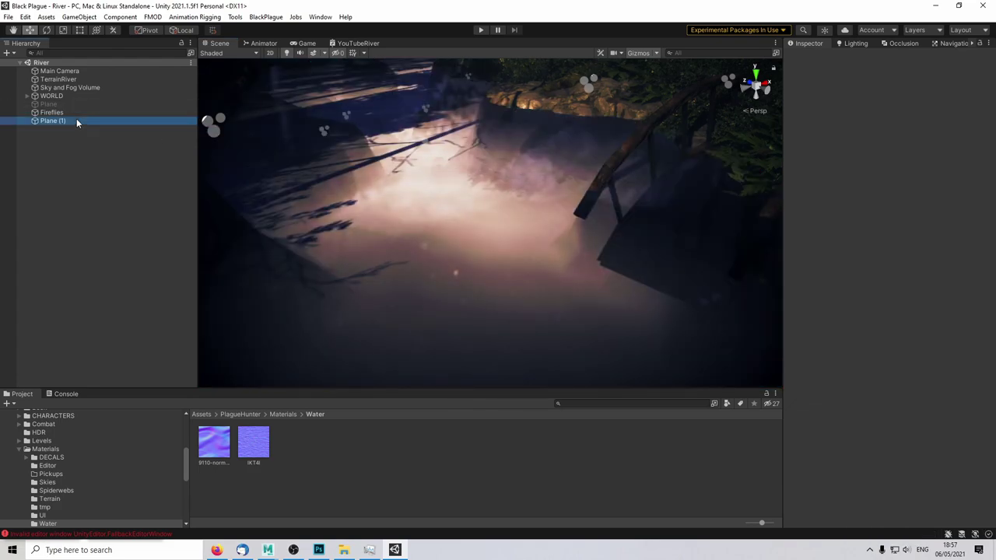
# Step: Set Normal Map Strength to 0.3 in the river material of Plane (1)
pyautogui.click(78, 121)
pyautogui.scroll(-5, 873, 391)
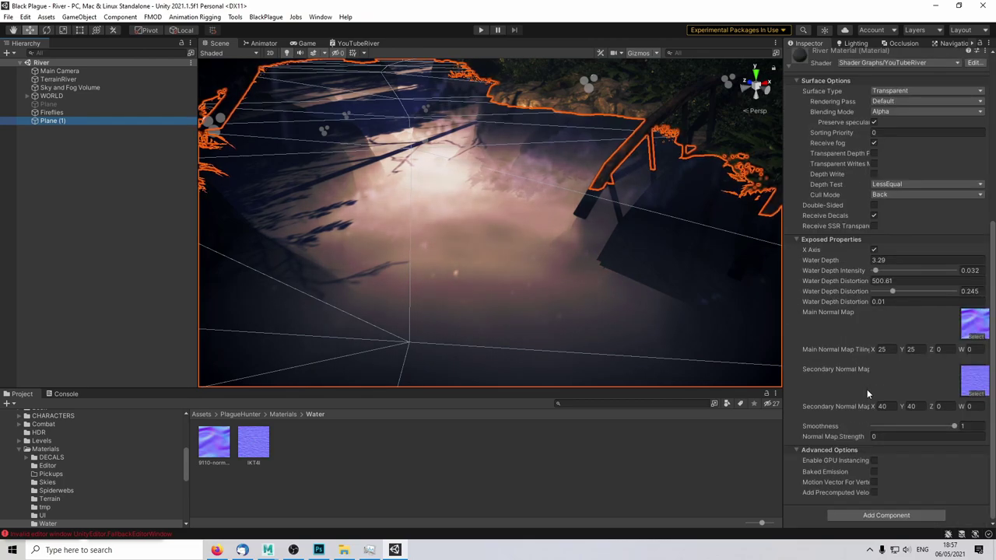
pyautogui.moveTo(828, 435); pyautogui.dragTo(831, 438)
pyautogui.click(931, 439)
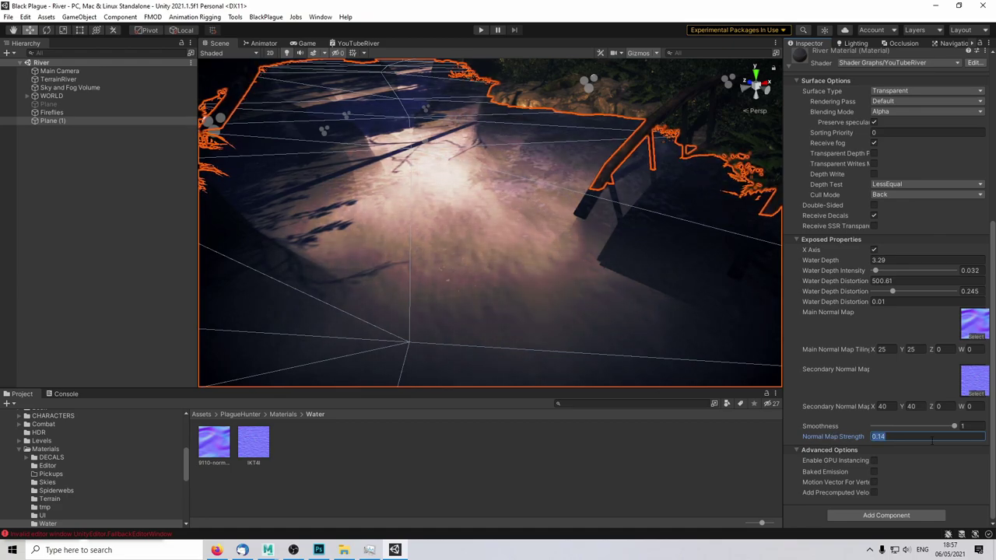
pyautogui.write('.3')
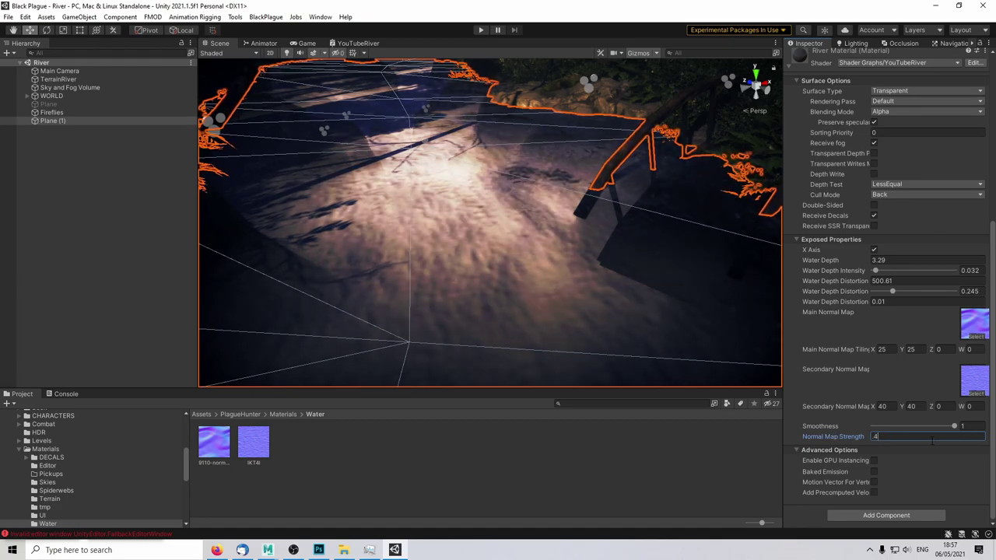
pyautogui.click(705, 466)
pyautogui.moveTo(562, 202); pyautogui.dragTo(534, 248, button='right')
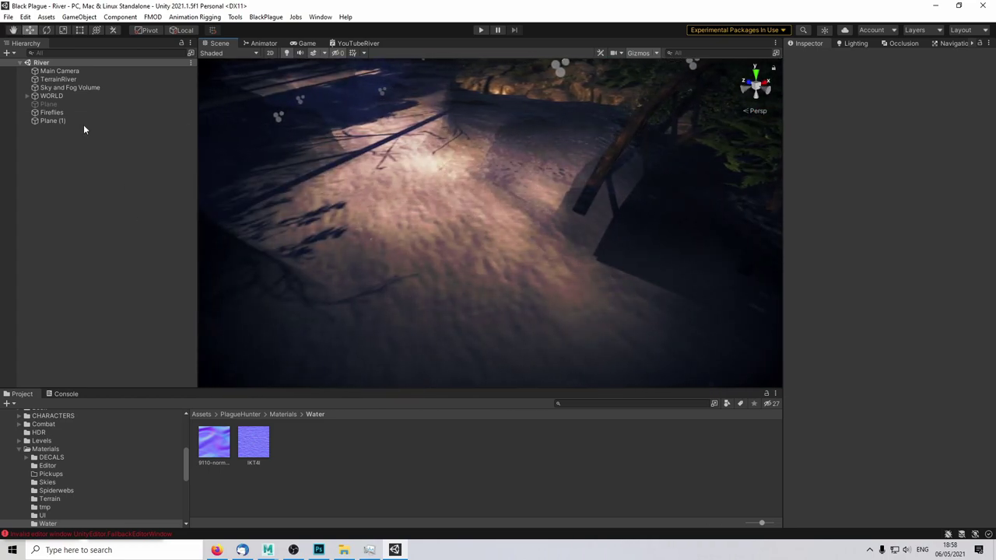
# Step: Set the Secondary Normal Map Tiling of Plane (1)'s river material to 30 in X and Y
pyautogui.click(54, 120)
pyautogui.click(894, 406)
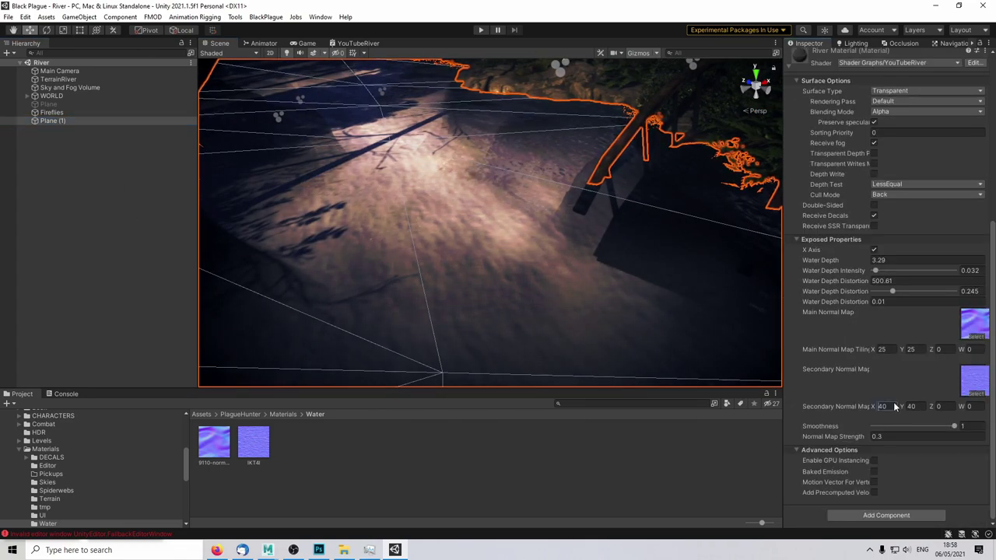
pyautogui.write('30')
pyautogui.press('Tab')
pyautogui.write('30')
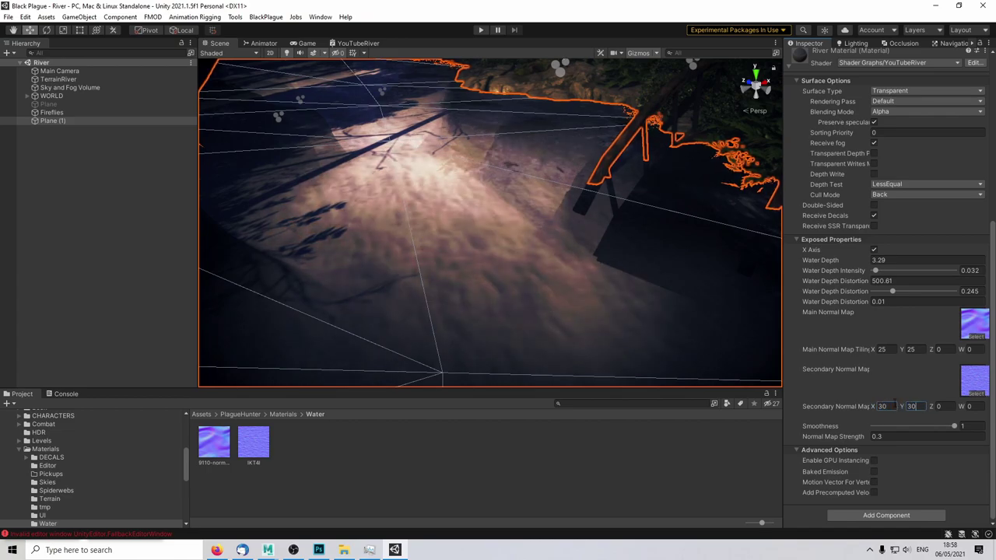
# Step: Set the Main Normal Map Tiling to 20 in X and Y and inspect the water surface in the scene
pyautogui.click(891, 349)
pyautogui.write('20')
pyautogui.press('Tab')
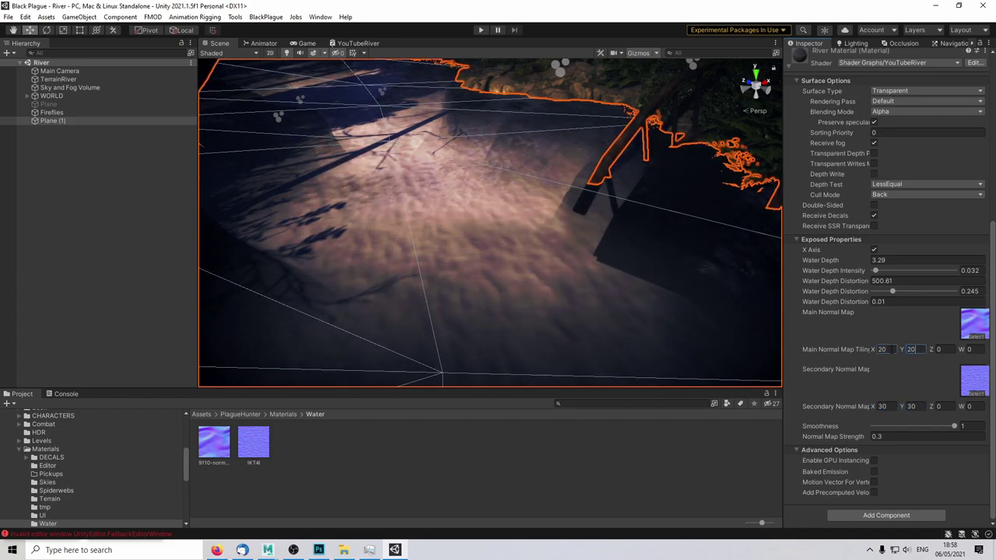
pyautogui.write('20')
pyautogui.press('Tab')
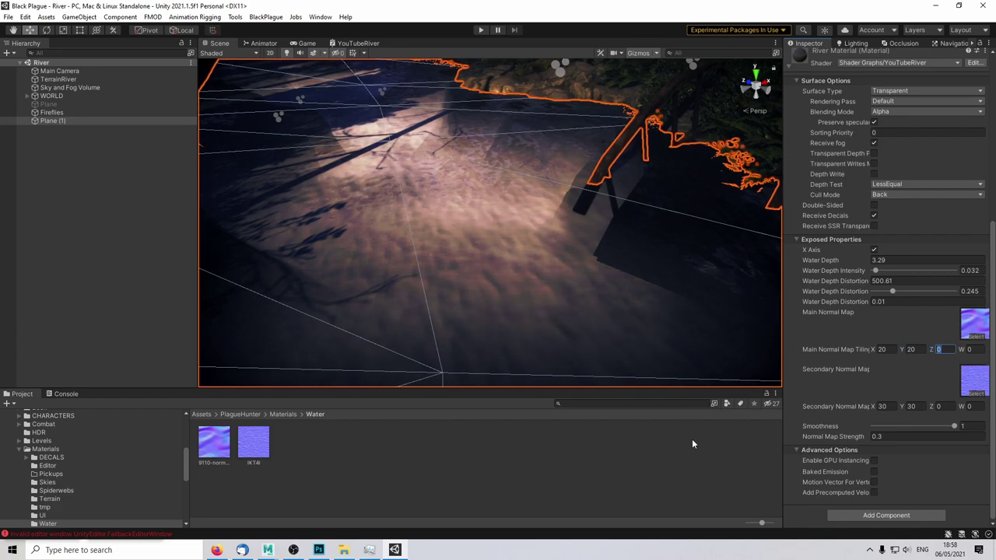
pyautogui.click(559, 246)
pyautogui.moveTo(558, 242); pyautogui.dragTo(508, 237, button='right')
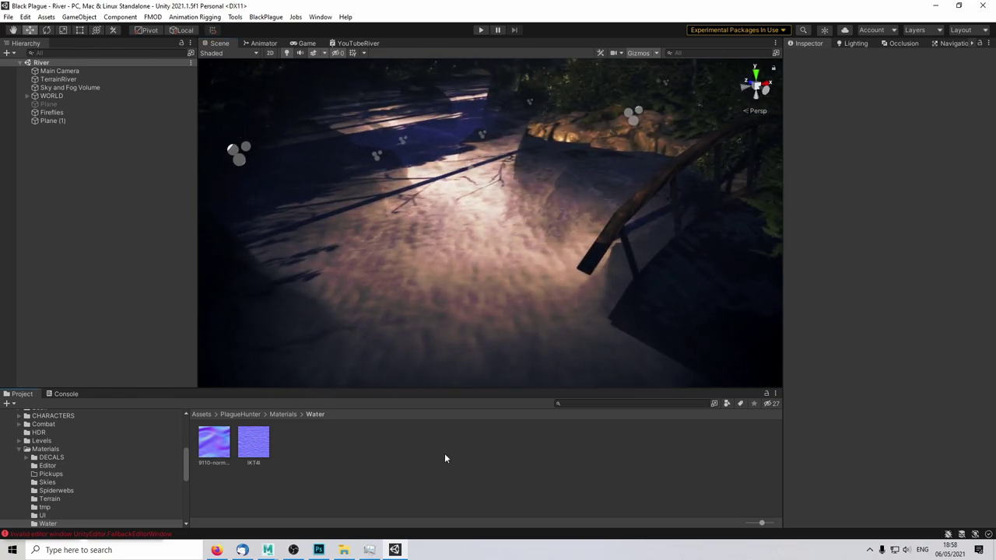
# Step: Reopen the YouTubeRiver graph and nudge the normal maps' tiling nodes so their connections line up
pyautogui.click(369, 43)
pyautogui.scroll(-3, 557, 178)
pyautogui.moveTo(510, 197); pyautogui.dragTo(622, 187, button='middle')
pyautogui.moveTo(580, 309); pyautogui.dragTo(593, 277, button='middle')
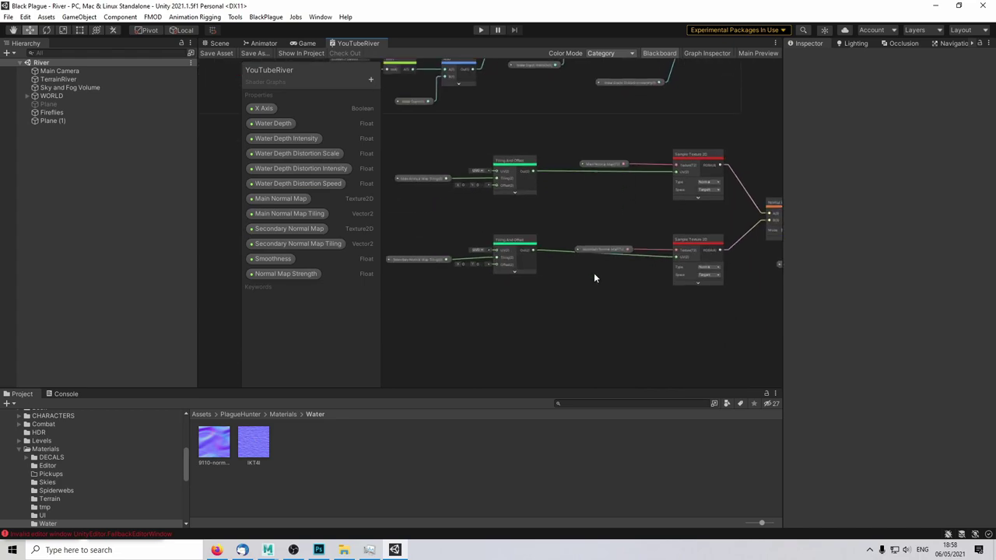
pyautogui.scroll(3, 555, 269)
pyautogui.moveTo(547, 224); pyautogui.dragTo(667, 193, button='middle')
pyautogui.moveTo(428, 165); pyautogui.dragTo(609, 227)
pyautogui.moveTo(619, 194); pyautogui.dragTo(621, 203)
pyautogui.click(700, 163)
pyautogui.scroll(-1, 700, 162)
pyautogui.scroll(-2, 487, 139)
pyautogui.scroll(1, 571, 220)
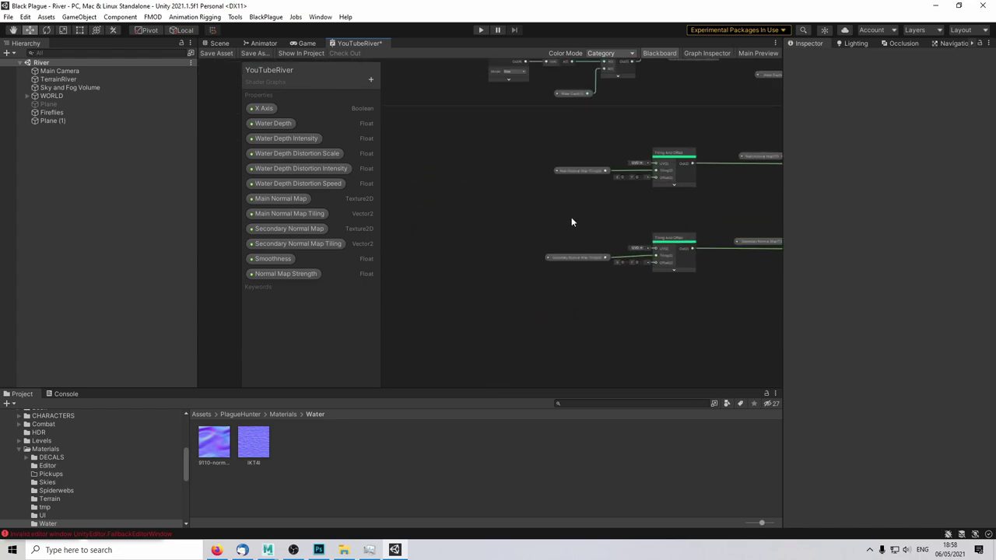
pyautogui.click(583, 257)
pyautogui.moveTo(584, 254); pyautogui.dragTo(584, 256)
# Step: Review the Depth Test group's Time and offset nodes in relation to the normal map section below
pyautogui.moveTo(520, 185); pyautogui.dragTo(518, 326, button='middle')
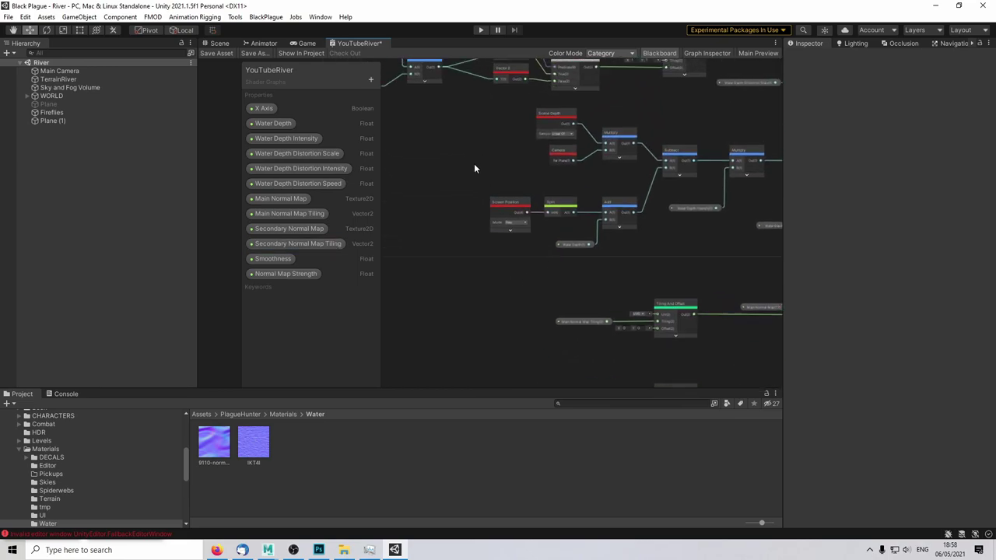
pyautogui.moveTo(474, 167); pyautogui.dragTo(537, 318, button='middle')
pyautogui.scroll(-5, 562, 233)
pyautogui.moveTo(684, 297); pyautogui.dragTo(556, 150, button='middle')
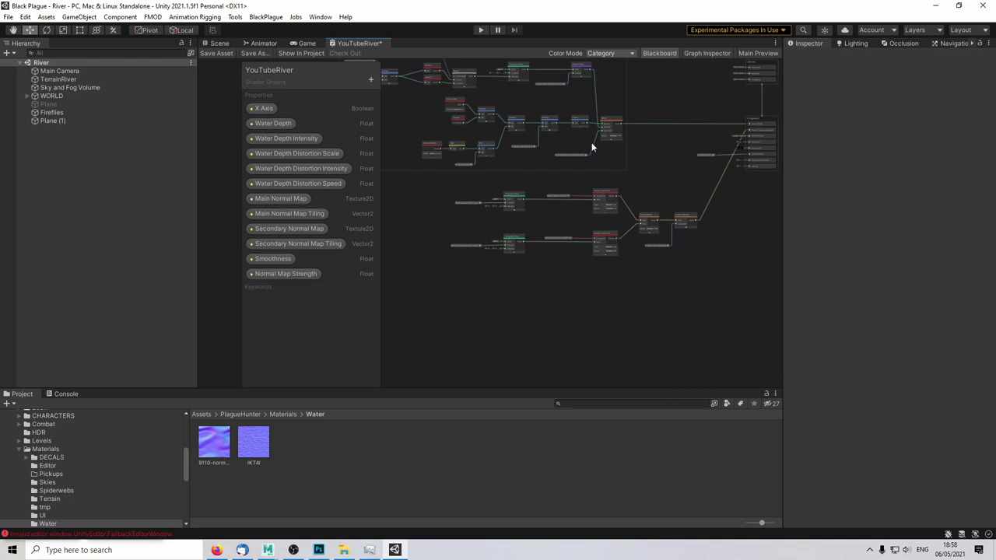
pyautogui.scroll(4, 644, 194)
pyautogui.scroll(2, 525, 76)
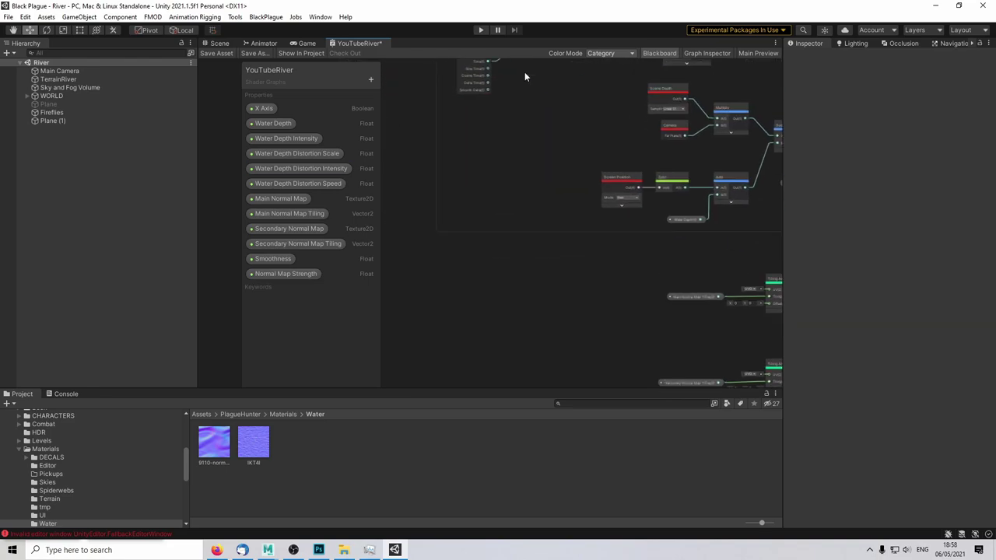
pyautogui.moveTo(483, 161); pyautogui.dragTo(477, 204, button='middle')
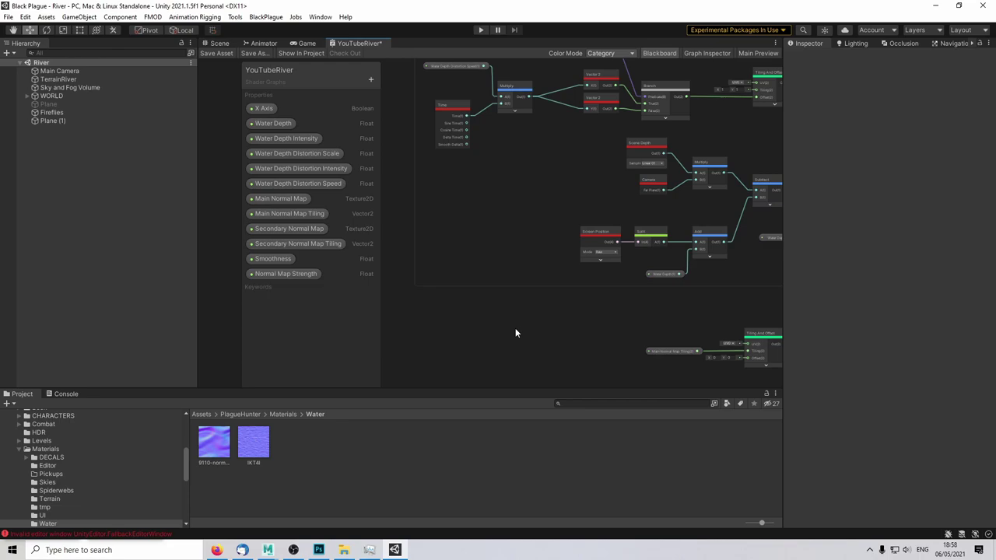
pyautogui.scroll(-2, 557, 328)
pyautogui.moveTo(551, 346); pyautogui.dragTo(515, 255, button='middle')
pyautogui.scroll(1, 526, 265)
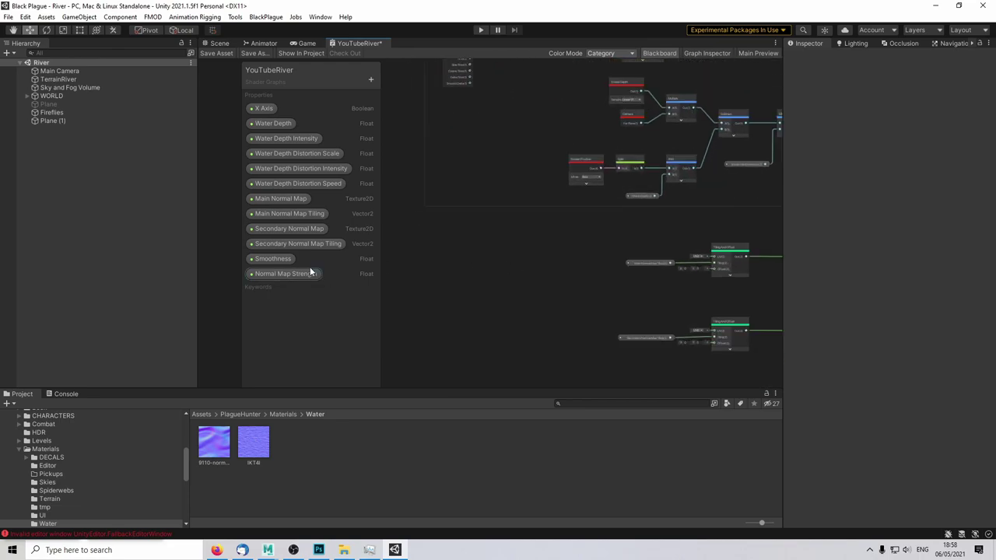
# Step: Add a Float property named Water Speed and move it directly below X Axis in the property list
pyautogui.click(371, 81)
pyautogui.click(387, 86)
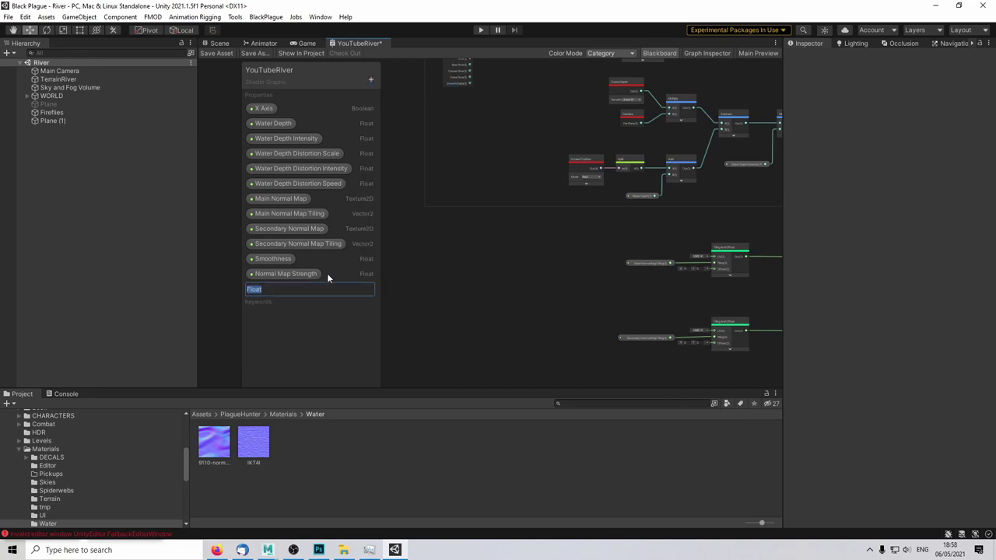
pyautogui.write('Water Speed')
pyautogui.press('Return')
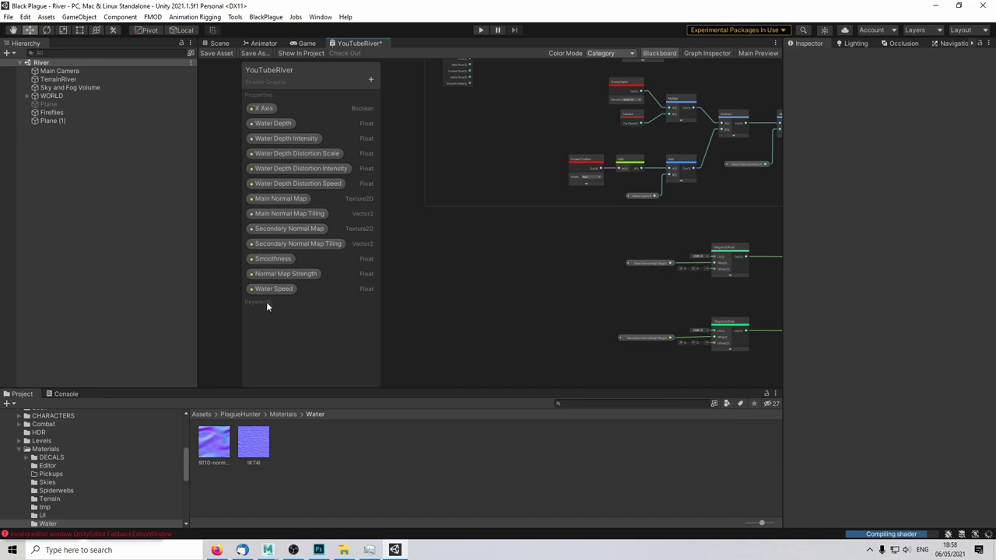
pyautogui.moveTo(291, 119); pyautogui.dragTo(292, 122)
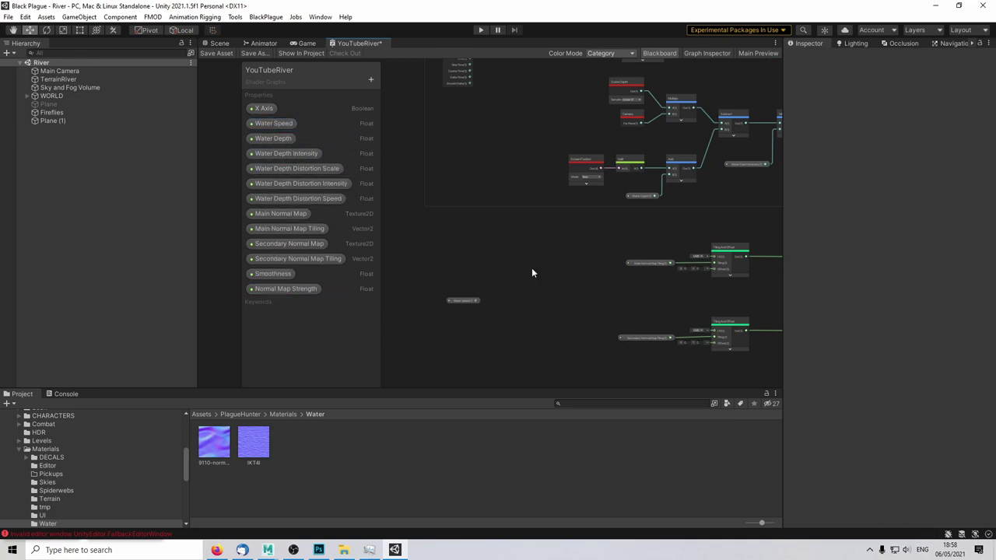
# Step: Add a Multiply node with its preview collapsed, feeding Water Speed into A and the Depth Test group's Time output into B
pyautogui.press('space')
pyautogui.write('mul')
pyautogui.click(572, 317)
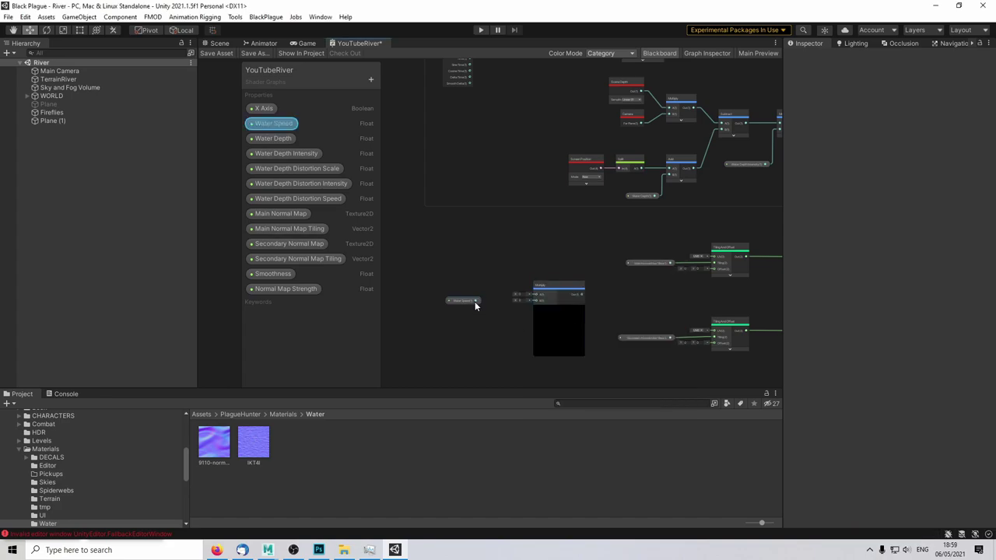
pyautogui.moveTo(474, 305); pyautogui.dragTo(535, 294)
pyautogui.scroll(2, 508, 282)
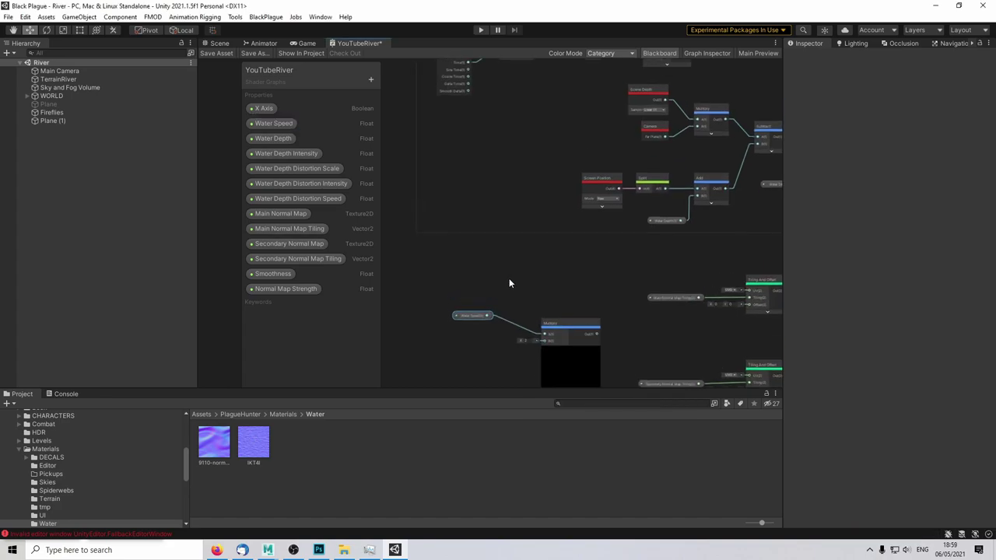
pyautogui.moveTo(467, 67); pyautogui.dragTo(544, 302)
pyautogui.moveTo(543, 229); pyautogui.dragTo(529, 290, button='middle')
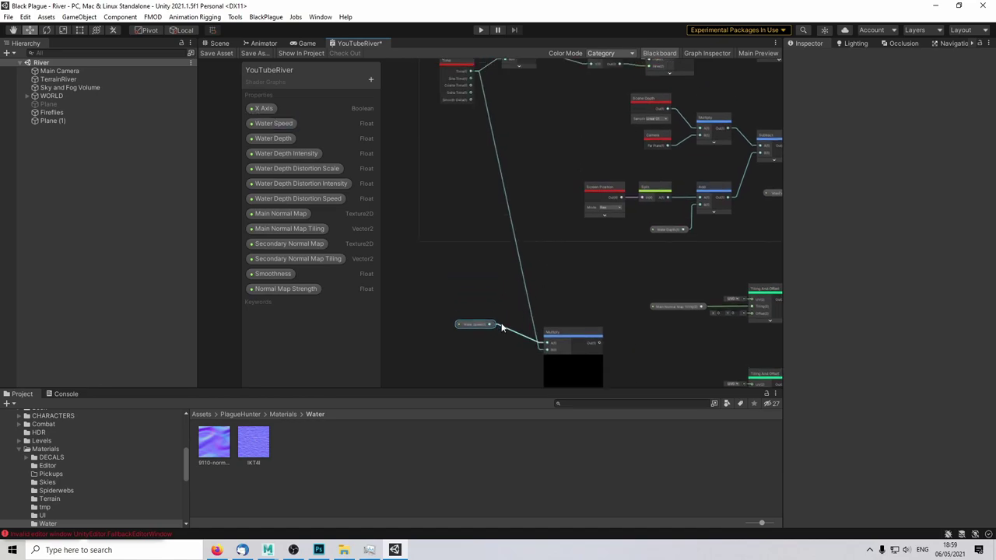
pyautogui.moveTo(576, 333); pyautogui.dragTo(554, 320)
pyautogui.click(550, 344)
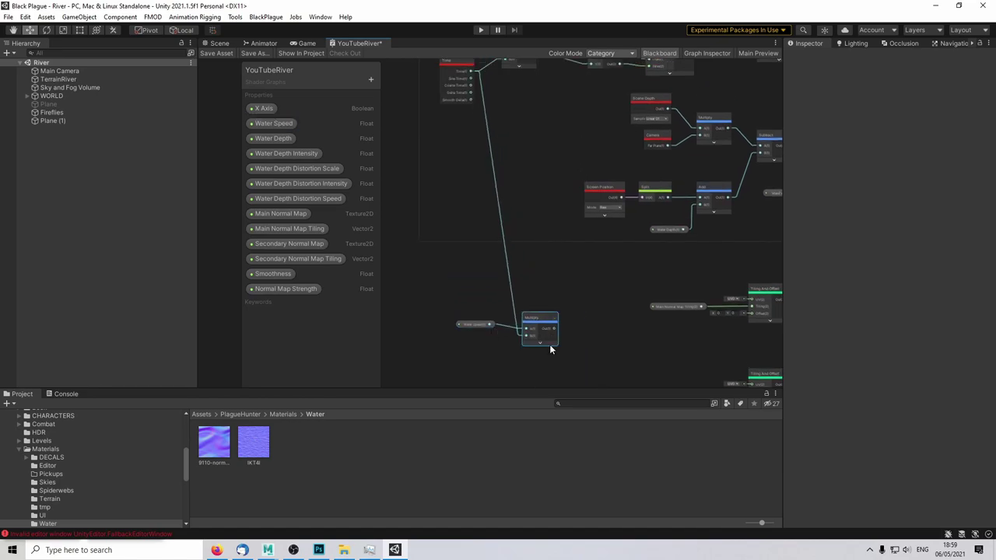
# Step: Add a redirect point to the Time connection and position it under the Water Speed node beside the Multiply node
pyautogui.rightClick(508, 266)
pyautogui.click(526, 290)
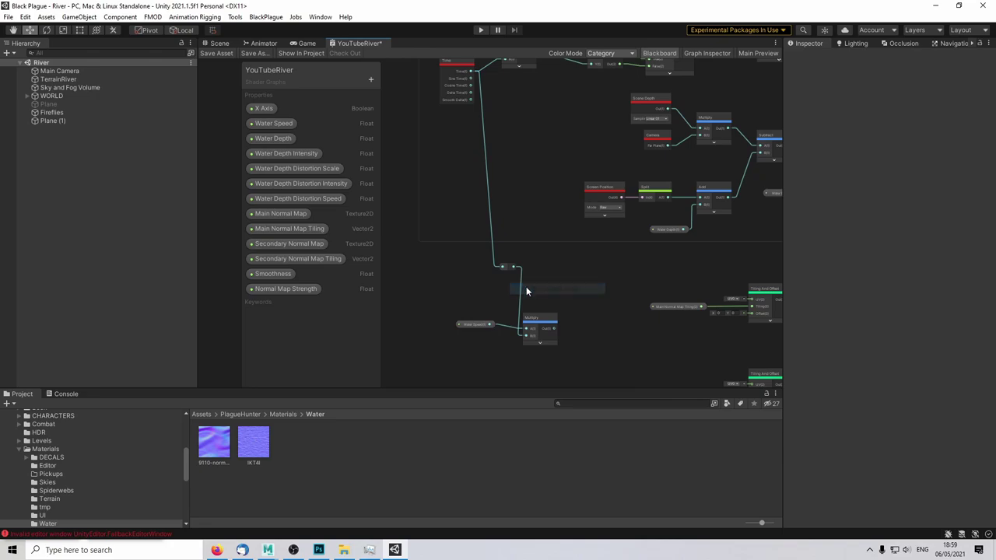
pyautogui.moveTo(502, 267); pyautogui.dragTo(480, 316)
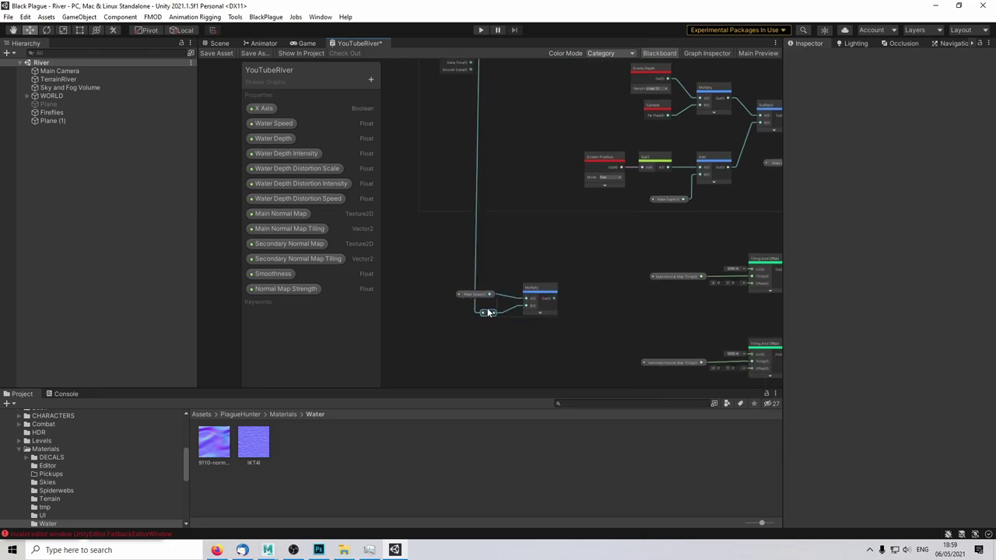
pyautogui.click(487, 294)
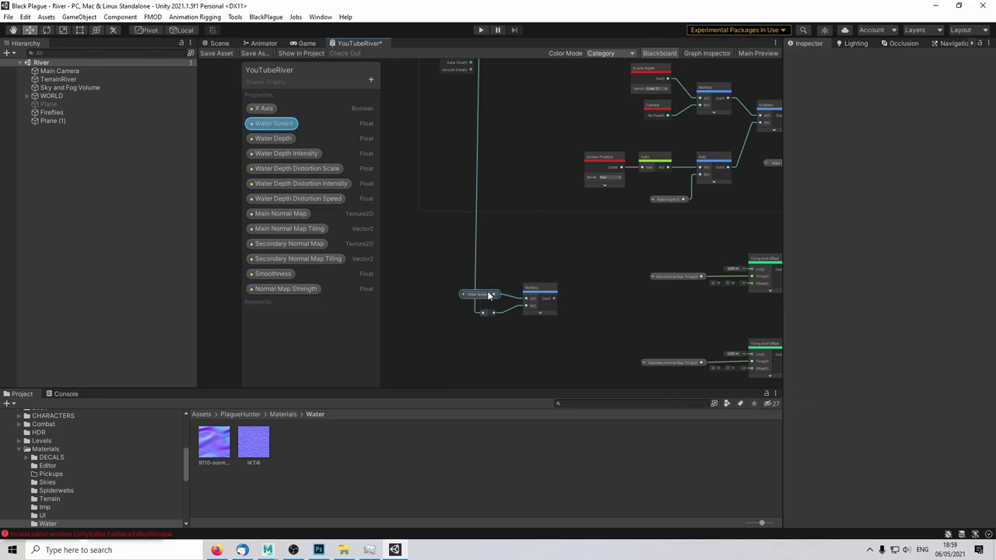
pyautogui.scroll(-3, 536, 249)
pyautogui.scroll(4, 535, 262)
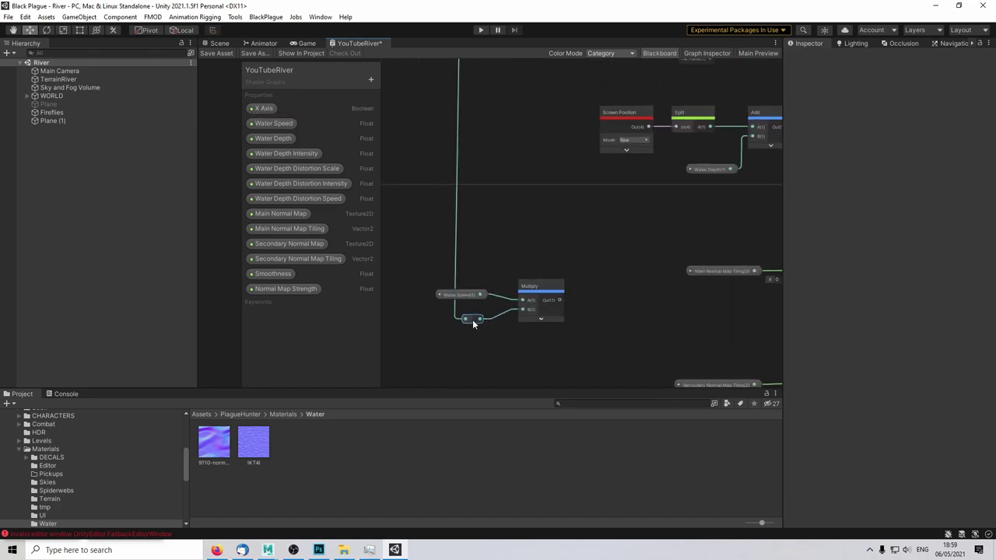
# Step: Copy the Depth Test group's X Axis, two Vector 2 and Branch nodes and paste them beside the Water Speed Multiply node
pyautogui.moveTo(667, 275); pyautogui.dragTo(591, 312, button='middle')
pyautogui.scroll(-1, 588, 317)
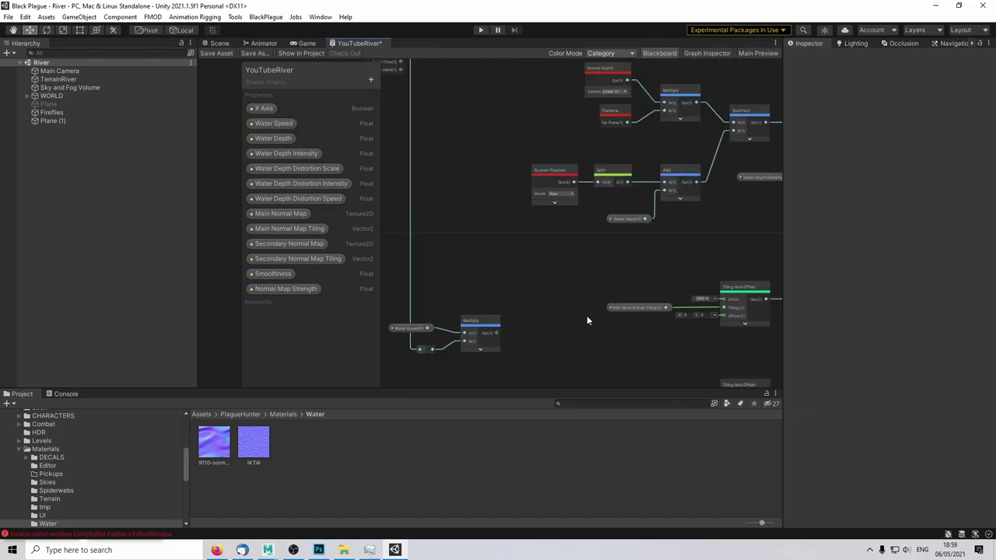
pyautogui.moveTo(546, 268); pyautogui.dragTo(553, 287, button='middle')
pyautogui.moveTo(575, 153); pyautogui.dragTo(630, 301, button='middle')
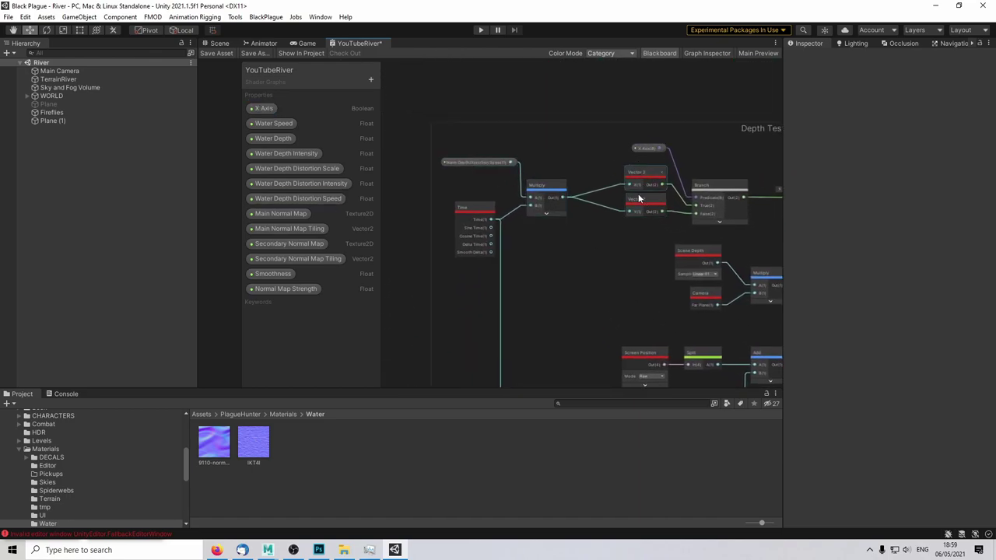
pyautogui.scroll(3, 591, 186)
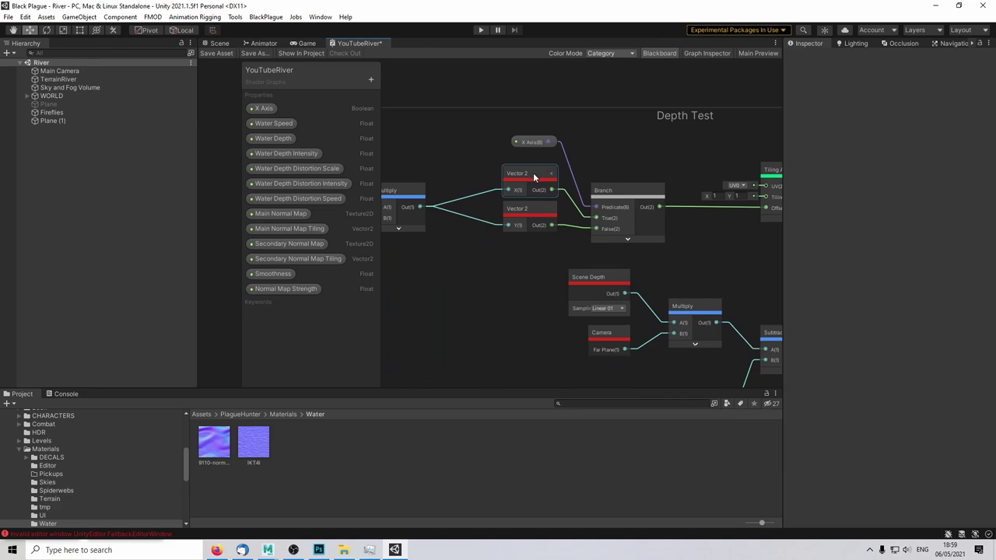
pyautogui.keyDown('ctrl'); pyautogui.click(530, 211); pyautogui.keyUp('ctrl')
pyautogui.keyDown('ctrl'); pyautogui.click(633, 194); pyautogui.keyUp('ctrl')
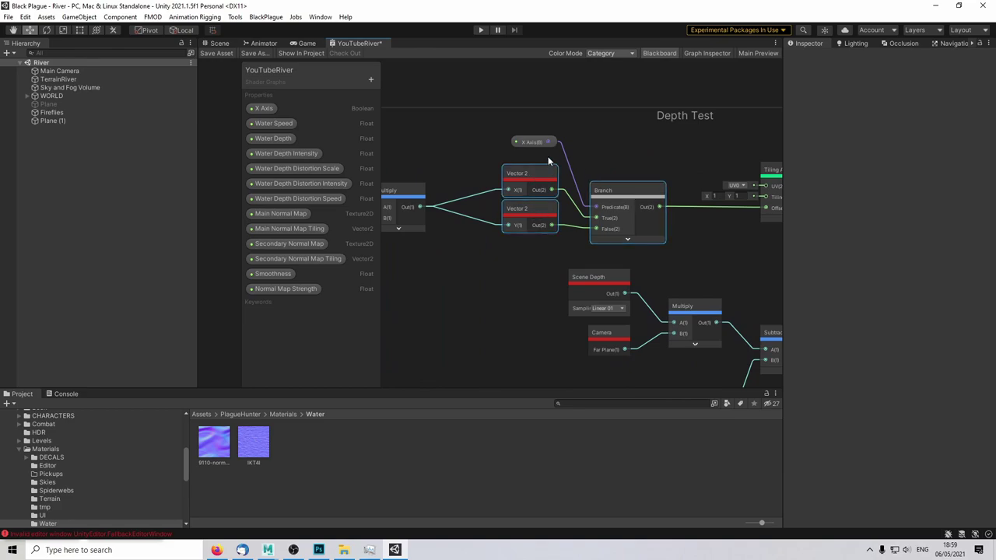
pyautogui.scroll(-4, 508, 314)
pyautogui.moveTo(507, 306); pyautogui.dragTo(578, 109, button='middle')
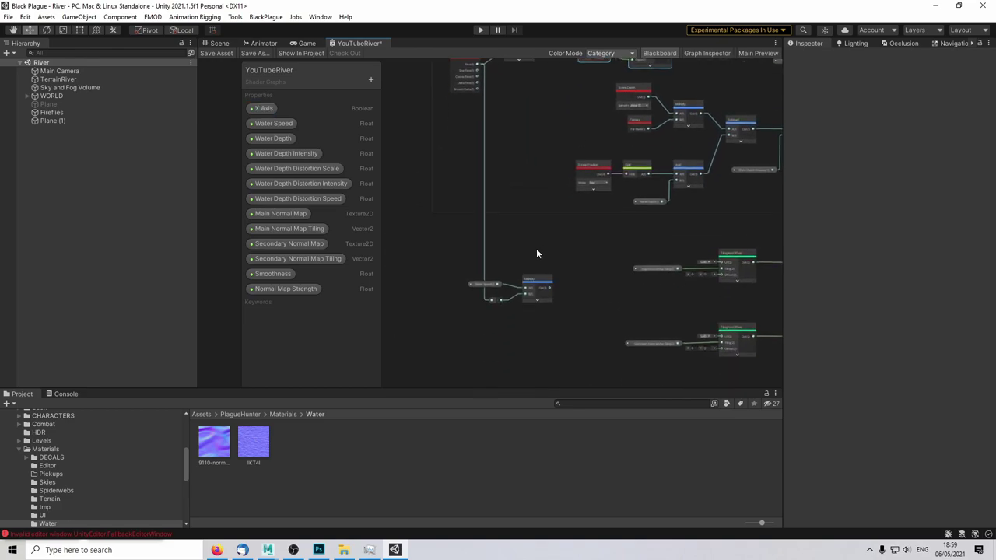
pyautogui.scroll(3, 586, 290)
pyautogui.moveTo(588, 294); pyautogui.dragTo(577, 255, button='middle')
pyautogui.hotkey('ctrl', 'v')
pyautogui.click(527, 267)
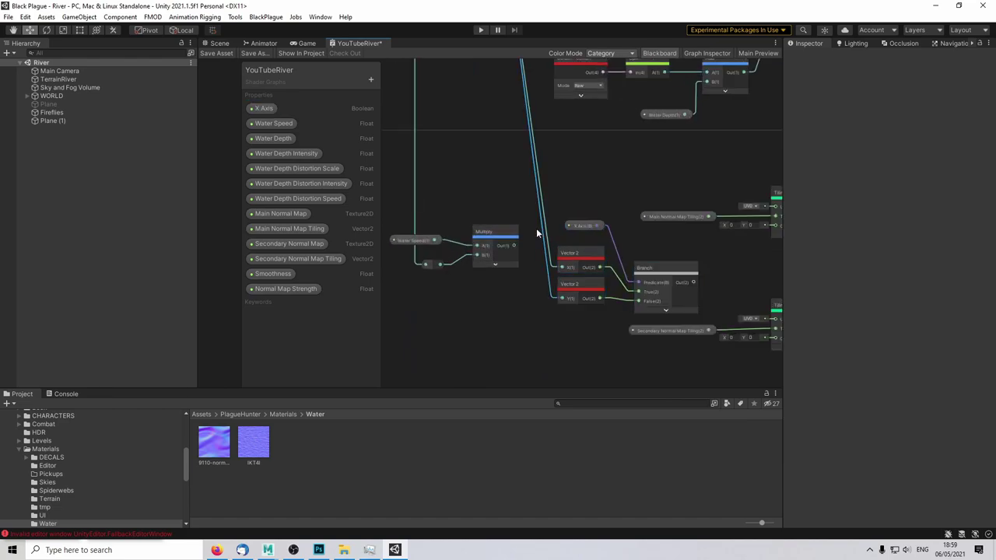
# Step: Feed the Water Speed Multiply output into the copied Vector 2 nodes' X and Y inputs, and arrange the copied nodes compactly beside it
pyautogui.moveTo(559, 264); pyautogui.dragTo(560, 297)
pyautogui.moveTo(586, 226)
pyautogui.mouseDown()
pyautogui.moveTo(564, 197)
pyautogui.moveTo(575, 196)
pyautogui.moveTo(588, 235)
pyautogui.mouseUp()
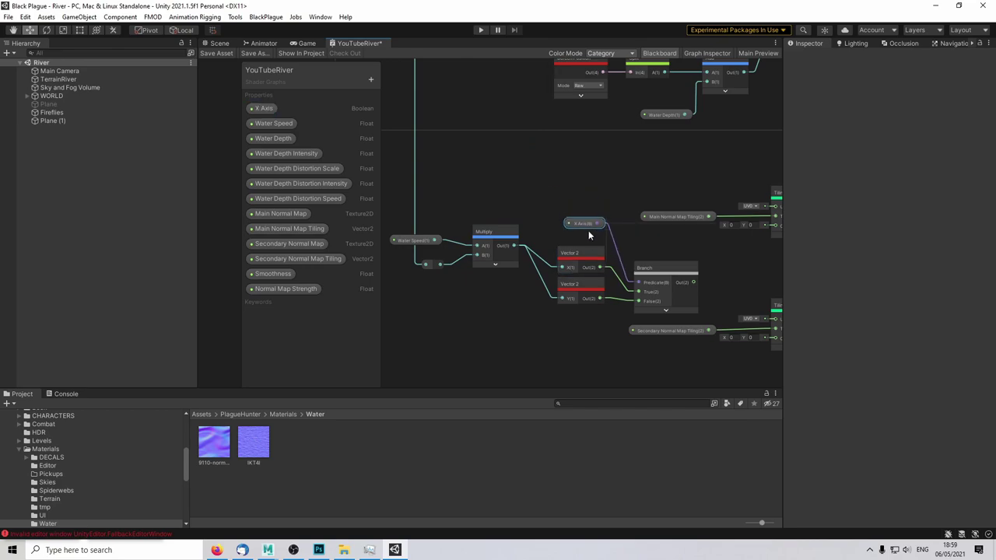
pyautogui.moveTo(647, 280); pyautogui.dragTo(639, 257)
pyautogui.click(583, 253)
pyautogui.keyDown('shift'); pyautogui.click(582, 288); pyautogui.keyUp('shift')
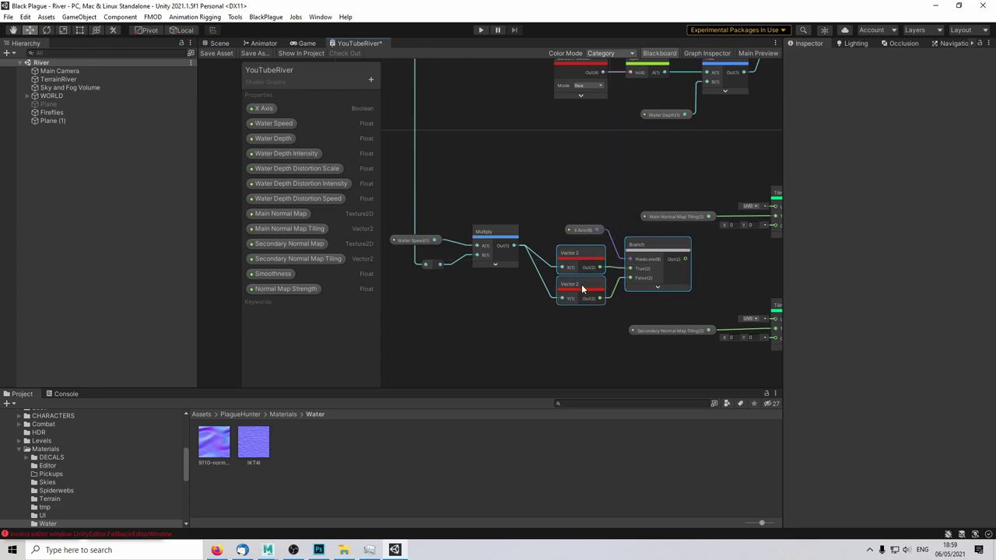
pyautogui.click(584, 231)
pyautogui.moveTo(585, 231); pyautogui.dragTo(563, 193)
pyautogui.click(640, 300)
pyautogui.moveTo(286, 153); pyautogui.dragTo(633, 282)
pyautogui.hotkey('ctrl', 'z')
# Step: Connect the copied Branch output to the Offset of both normal map Tiling And Offset nodes and position the speed chain between them
pyautogui.moveTo(402, 181); pyautogui.dragTo(649, 247)
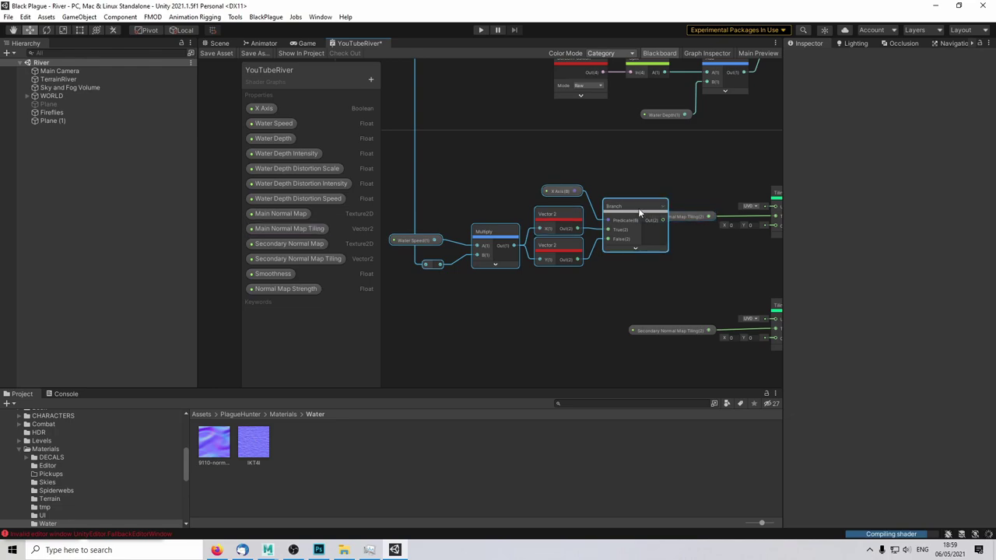
pyautogui.moveTo(637, 208); pyautogui.dragTo(702, 226)
pyautogui.moveTo(541, 218); pyautogui.dragTo(702, 301)
pyautogui.scroll(-2, 665, 272)
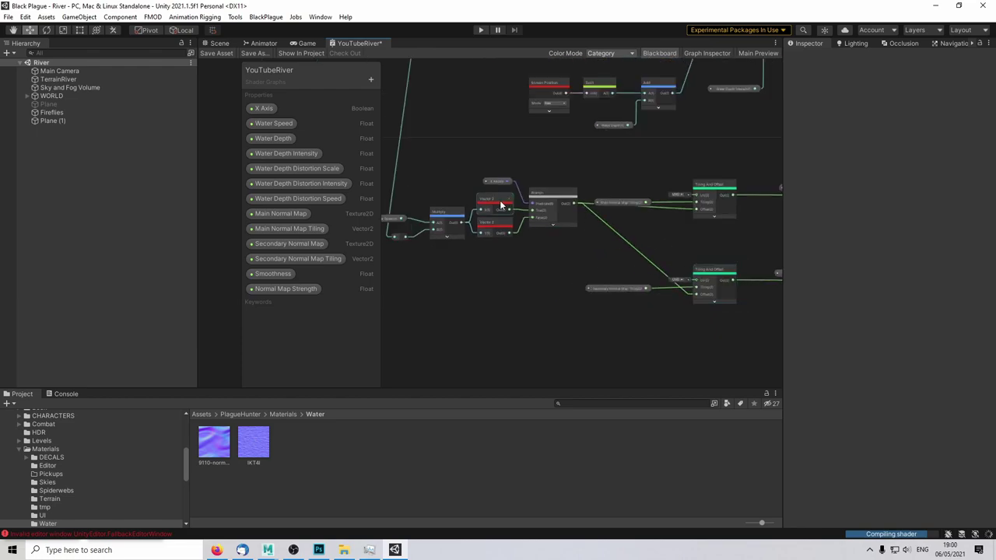
pyautogui.moveTo(396, 167); pyautogui.dragTo(560, 279)
pyautogui.moveTo(550, 195); pyautogui.dragTo(550, 233)
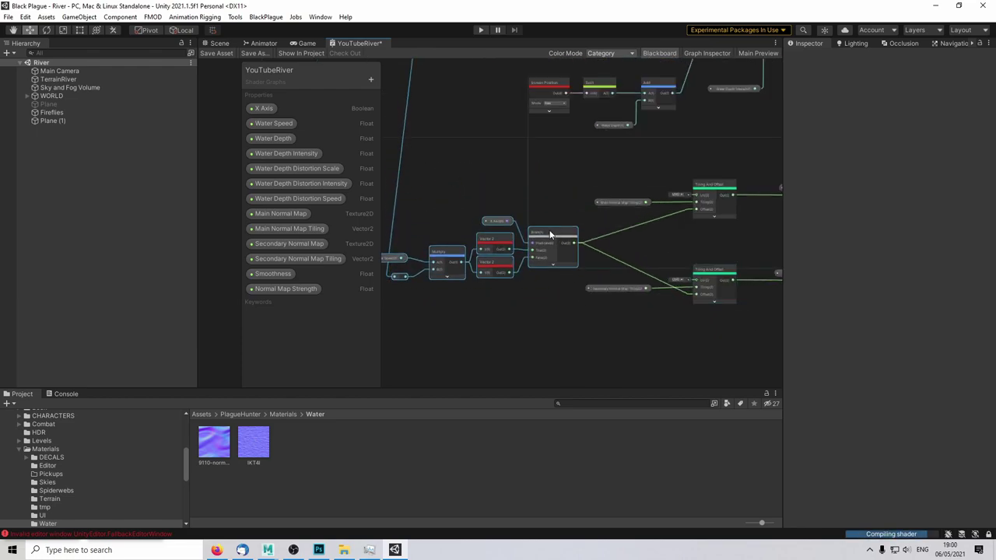
pyautogui.click(552, 320)
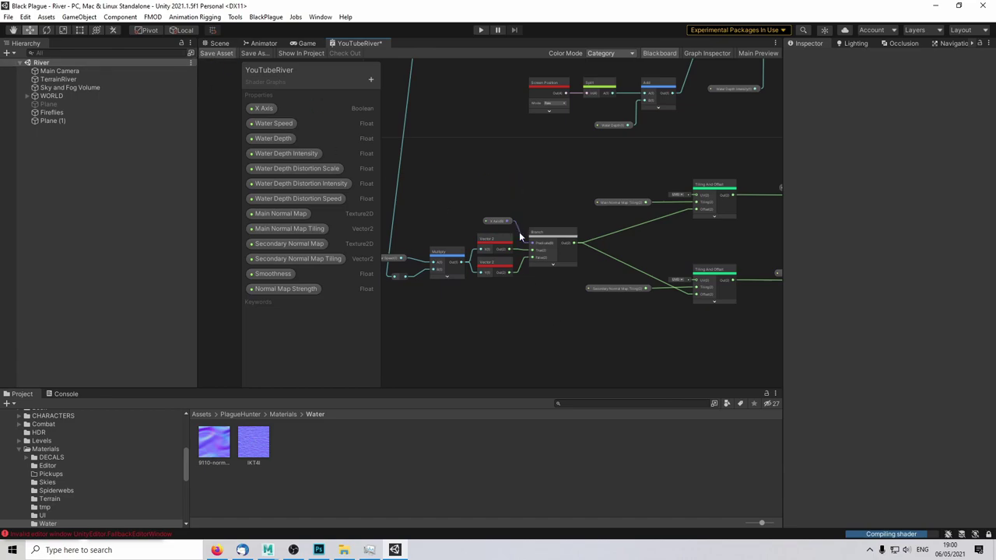
# Step: Select Plane (1) in the scene and try a Water Speed of 1.47 on its river material
pyautogui.click(218, 43)
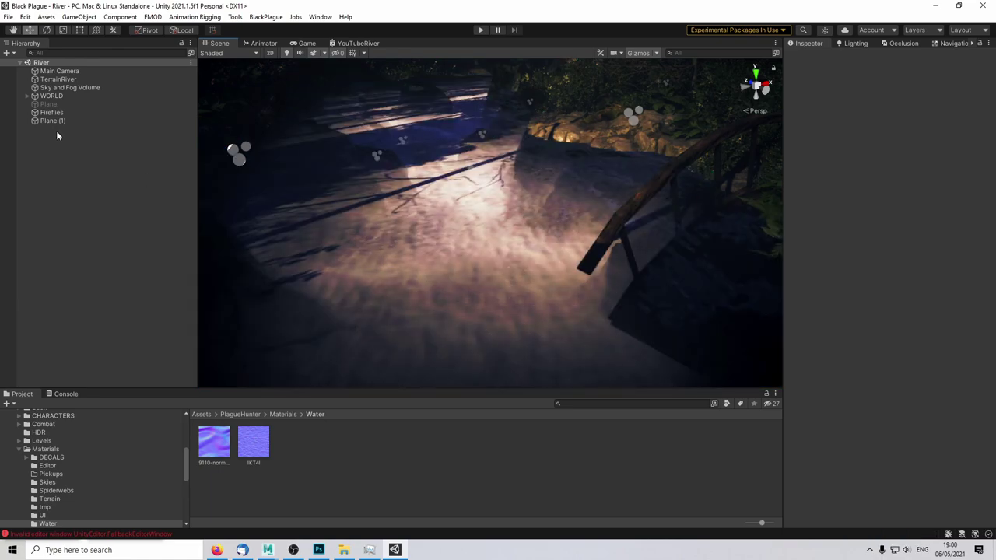
pyautogui.click(59, 121)
pyautogui.scroll(-6, 901, 424)
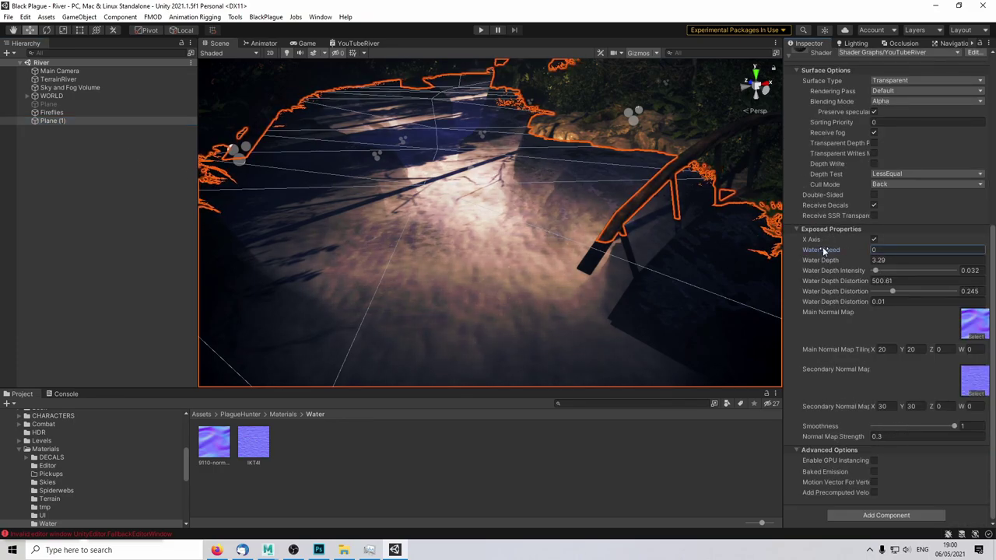
pyautogui.moveTo(822, 247); pyautogui.dragTo(848, 245)
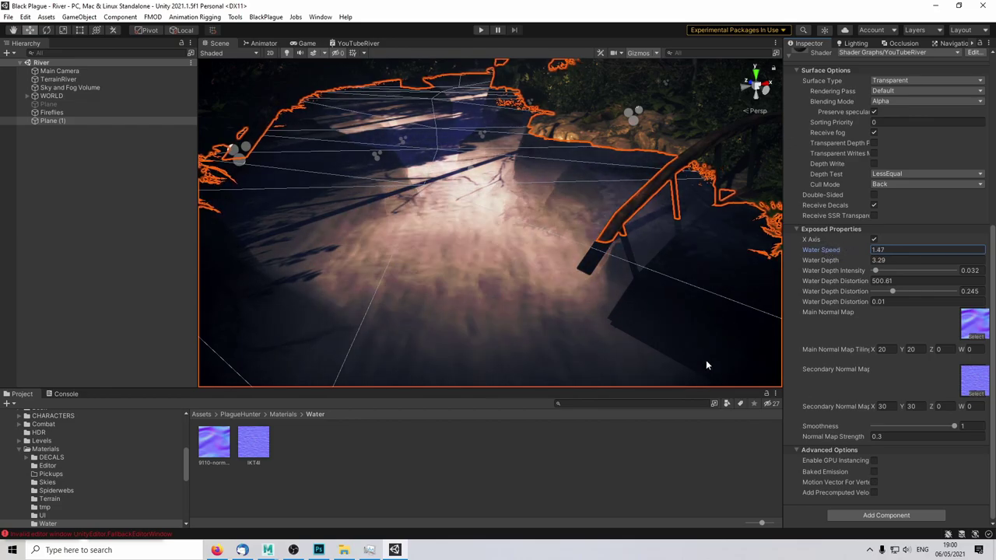
pyautogui.moveTo(634, 323); pyautogui.dragTo(606, 269, button='right')
pyautogui.keyDown('alt'); pyautogui.moveTo(607, 270); pyautogui.dragTo(606, 305); pyautogui.keyUp('alt')
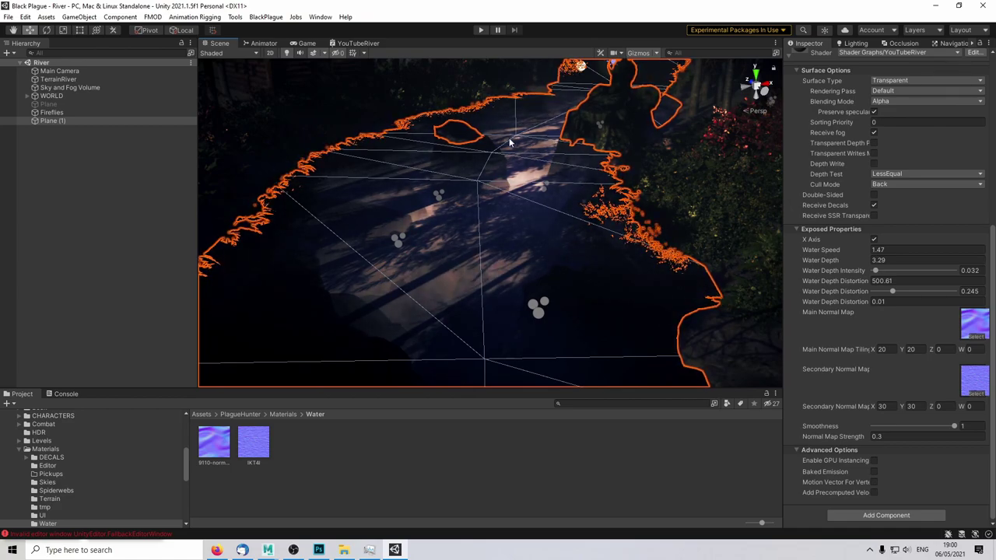
pyautogui.moveTo(473, 243); pyautogui.dragTo(503, 240, button='right')
# Step: Set the river material's Water Speed to 0.6 and deselect the plane to check the flow near the wooden railing
pyautogui.click(900, 246)
pyautogui.write('1')
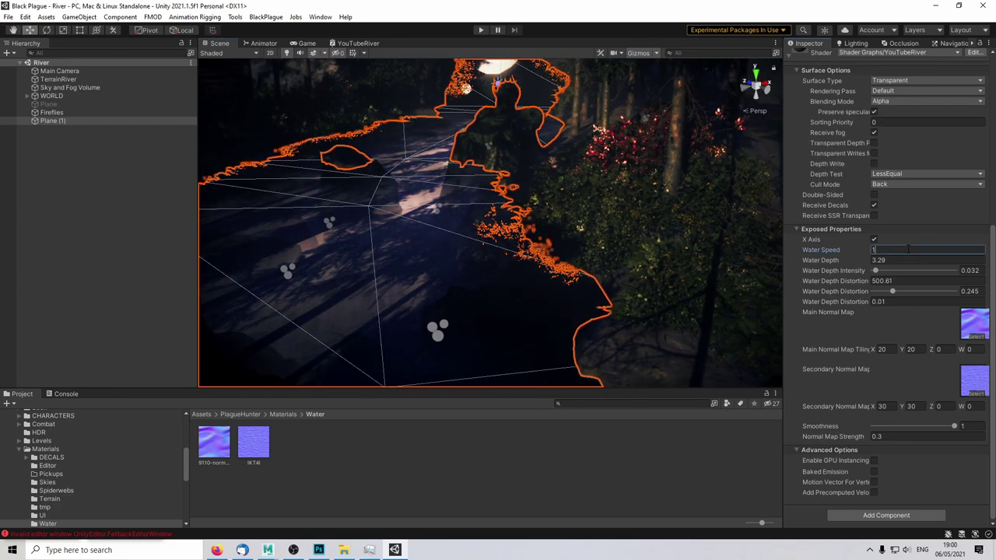
pyautogui.write('.5')
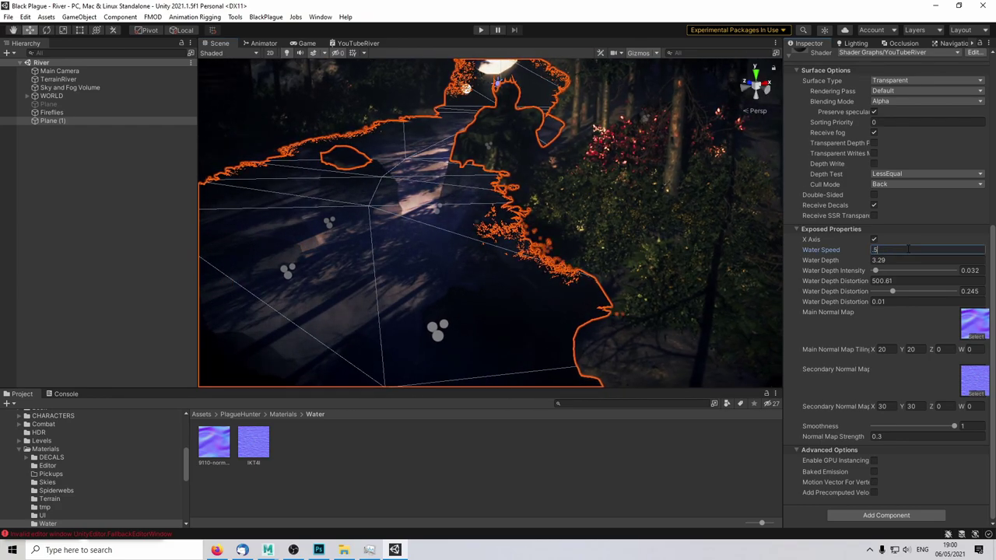
pyautogui.press('BackSpace')
pyautogui.write('6')
pyautogui.press('Return')
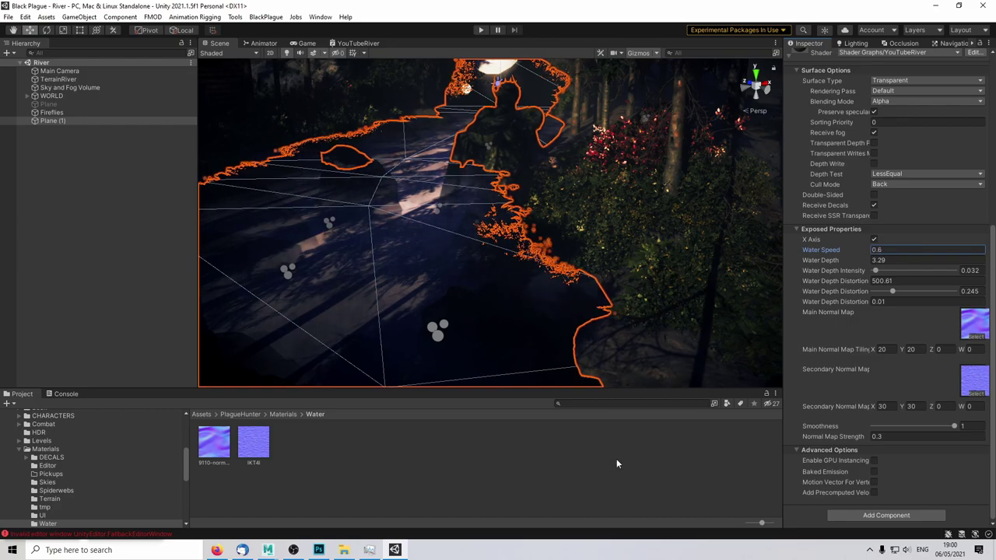
pyautogui.click(589, 458)
pyautogui.moveTo(507, 272); pyautogui.dragTo(535, 262, button='right')
pyautogui.press('s')
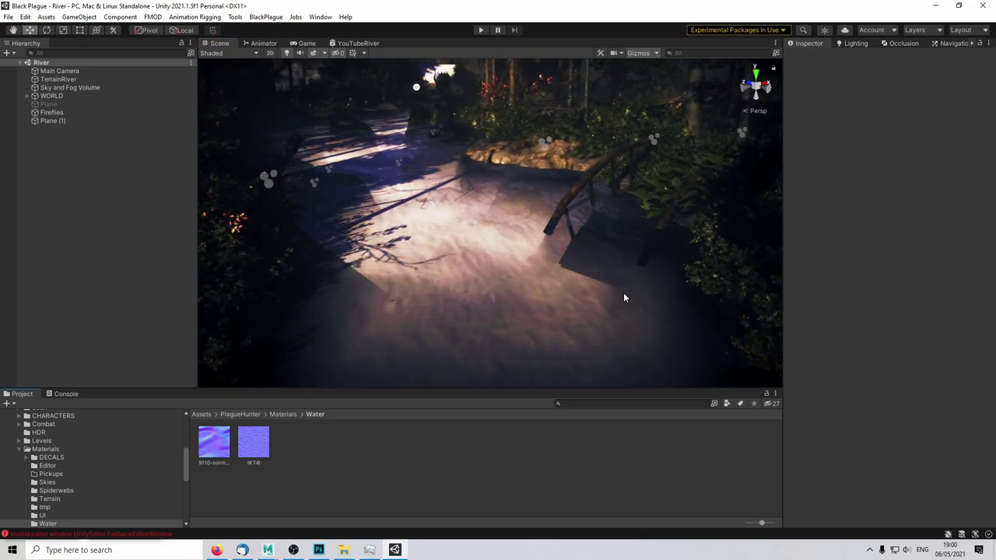
# Step: Review the YouTubeRiver graph from the animated normal map offsets to the Depth Test group's final Blend node
pyautogui.click(358, 43)
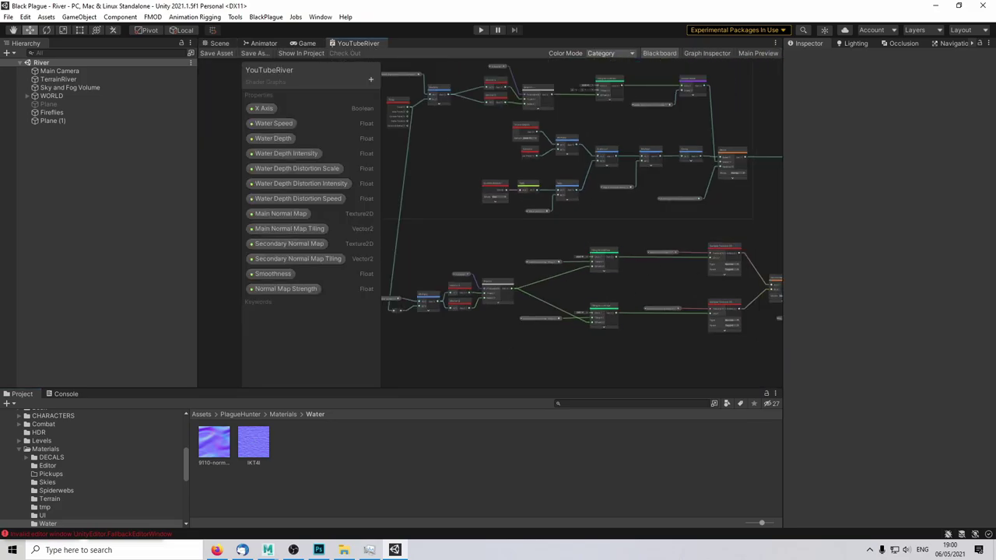
pyautogui.moveTo(533, 364); pyautogui.dragTo(578, 318, button='middle')
pyautogui.scroll(2, 579, 305)
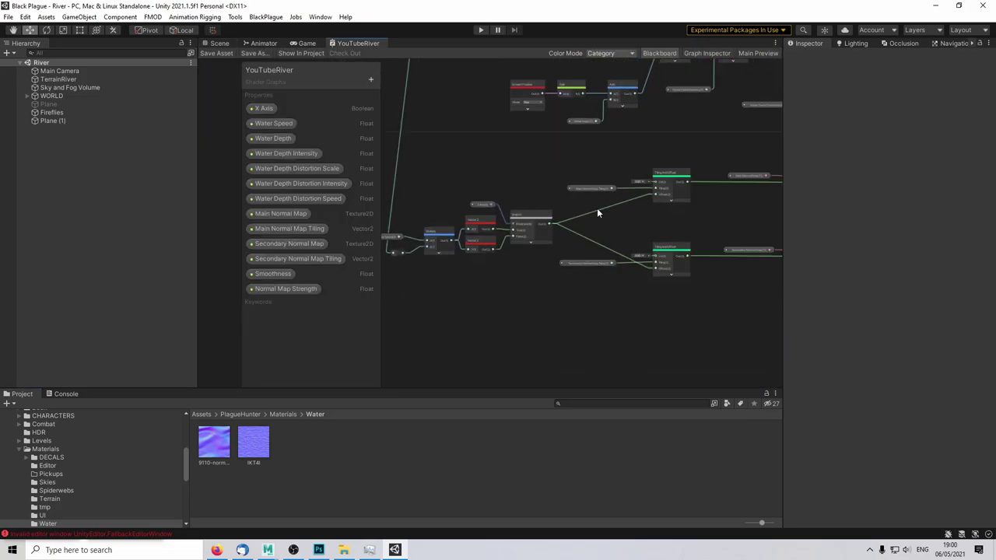
pyautogui.moveTo(515, 192); pyautogui.dragTo(570, 188, button='middle')
pyautogui.scroll(8, 727, 336)
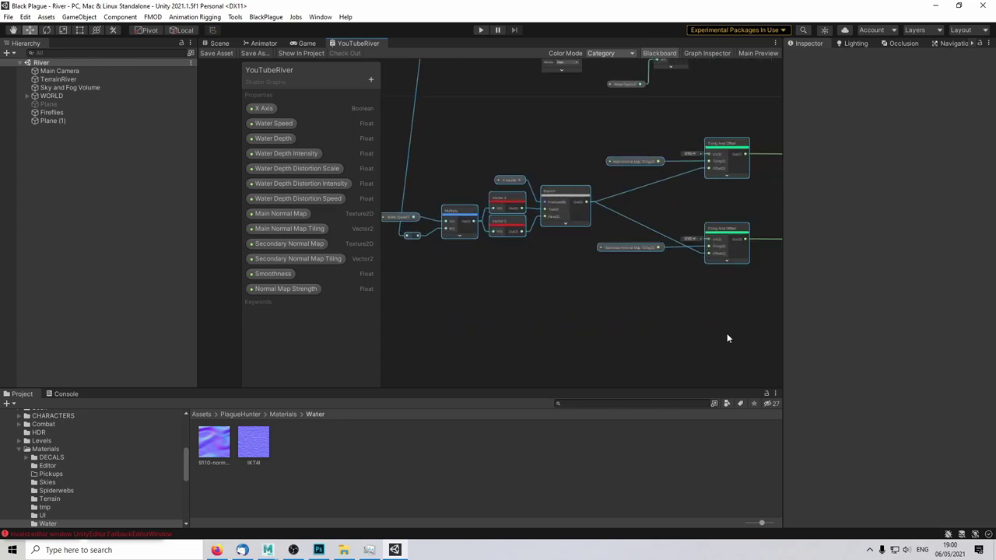
pyautogui.moveTo(723, 186); pyautogui.dragTo(634, 239, button='middle')
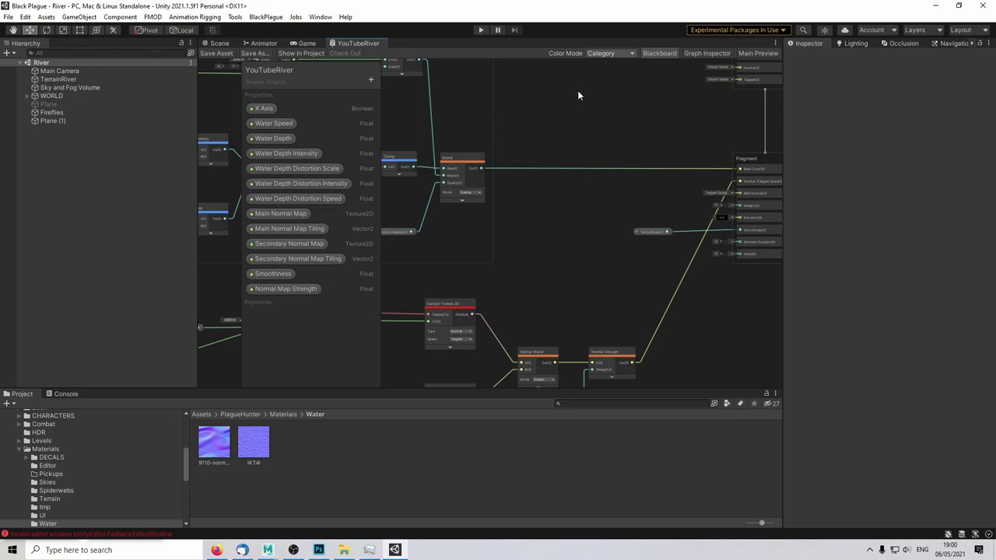
pyautogui.scroll(2, 568, 134)
pyautogui.moveTo(522, 157); pyautogui.dragTo(575, 159, button='middle')
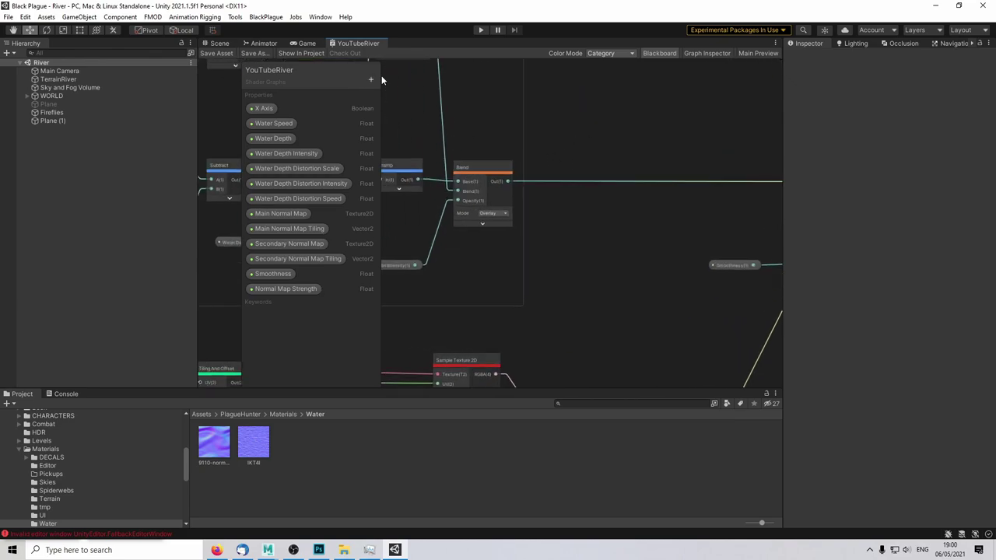
# Step: Add two Color properties named Shallow Water Colour and Deep Water Colour
pyautogui.click(371, 79)
pyautogui.click(416, 140)
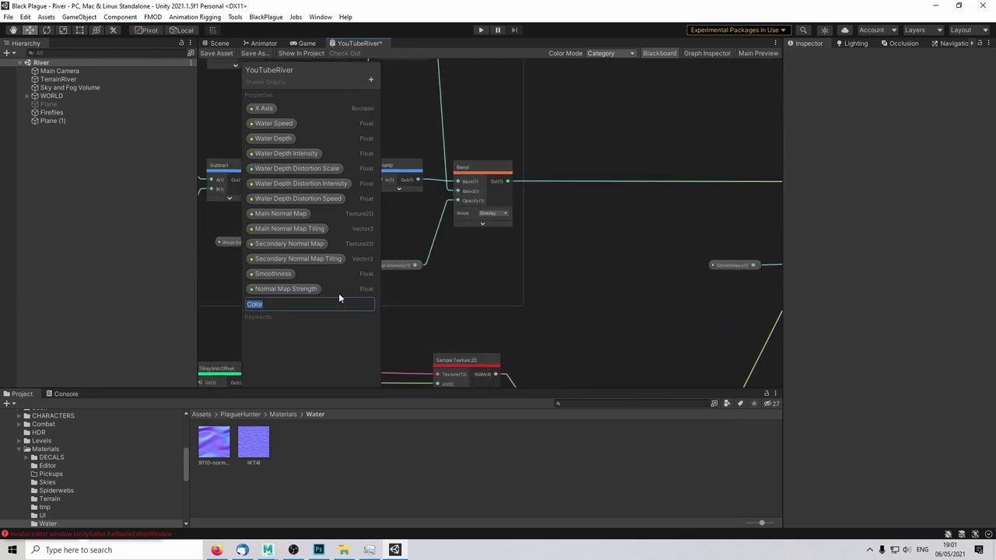
pyautogui.write('Shallow Water Colour')
pyautogui.press('Return')
pyautogui.click(371, 79)
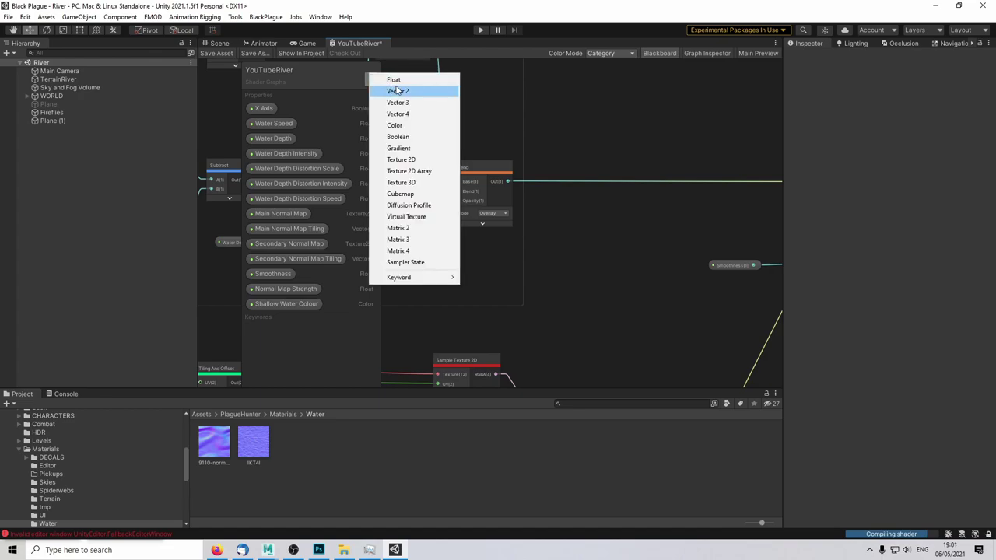
pyautogui.click(409, 126)
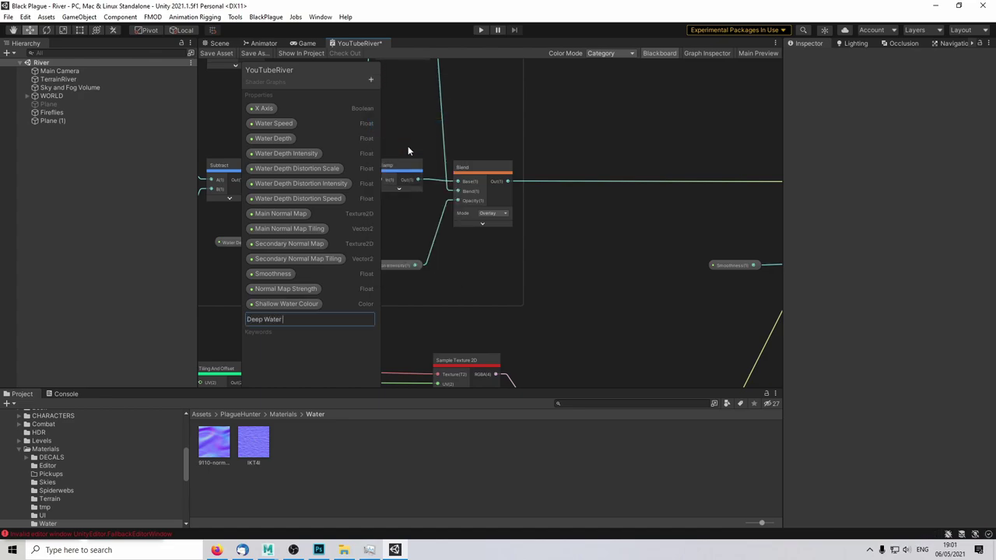
pyautogui.press('Return')
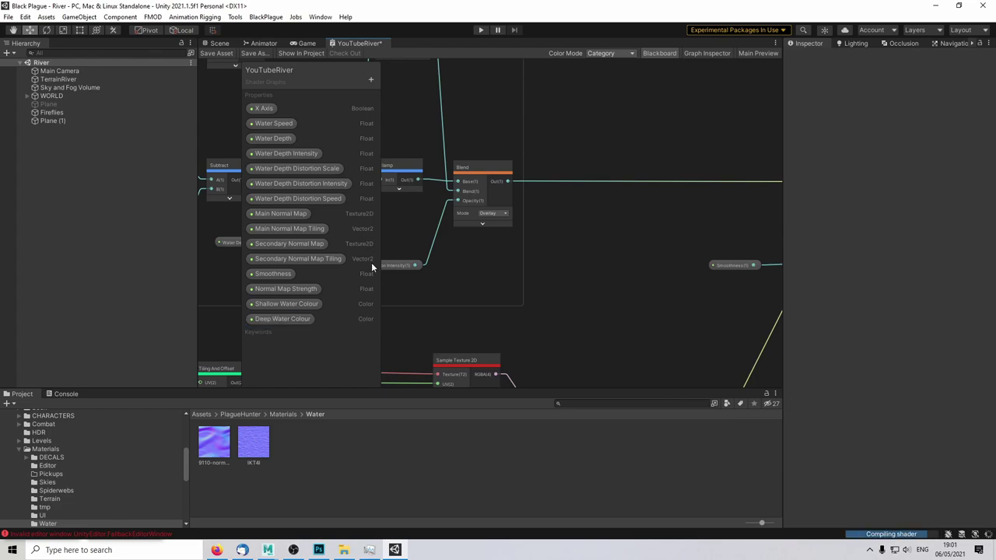
# Step: Place the Shallow Water Colour and Deep Water Colour properties as nodes, one above the other, beyond the Depth Test group
pyautogui.moveTo(332, 305); pyautogui.dragTo(599, 130)
pyautogui.moveTo(293, 319); pyautogui.dragTo(615, 149)
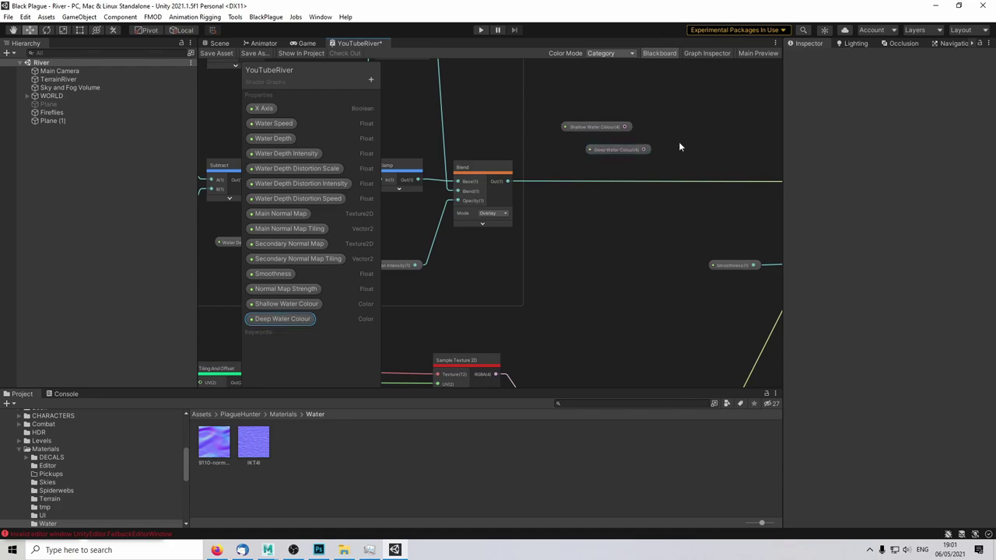
pyautogui.click(662, 138)
# Step: Add a Lerp node and position it beside the two water colour nodes
pyautogui.press('space')
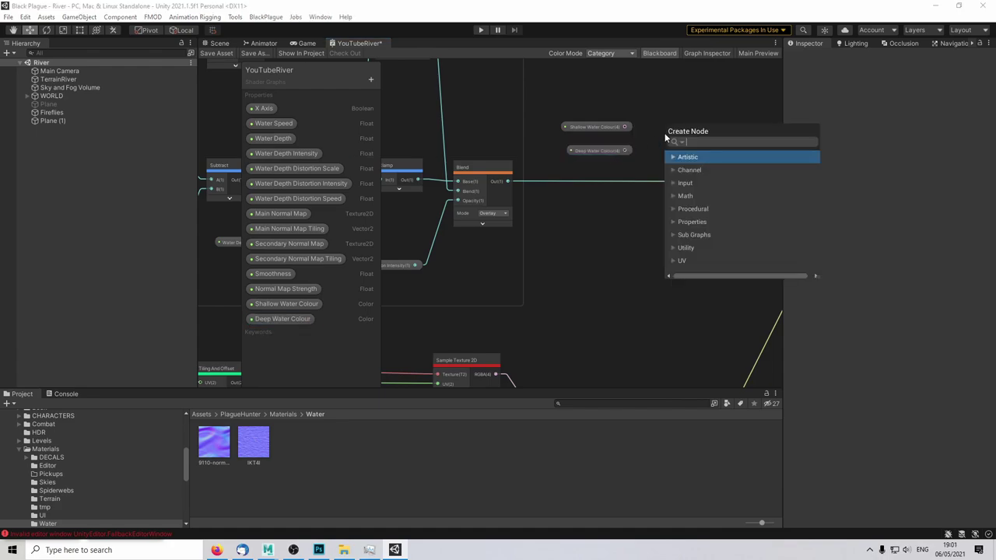
pyautogui.write('ler')
pyautogui.click(703, 196)
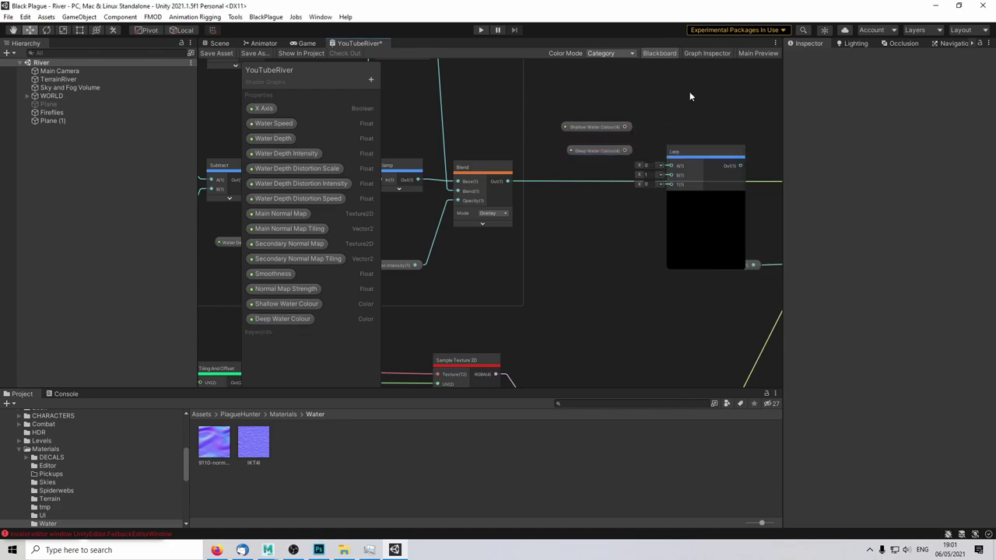
pyautogui.scroll(4, 627, 155)
pyautogui.moveTo(638, 195); pyautogui.dragTo(658, 138)
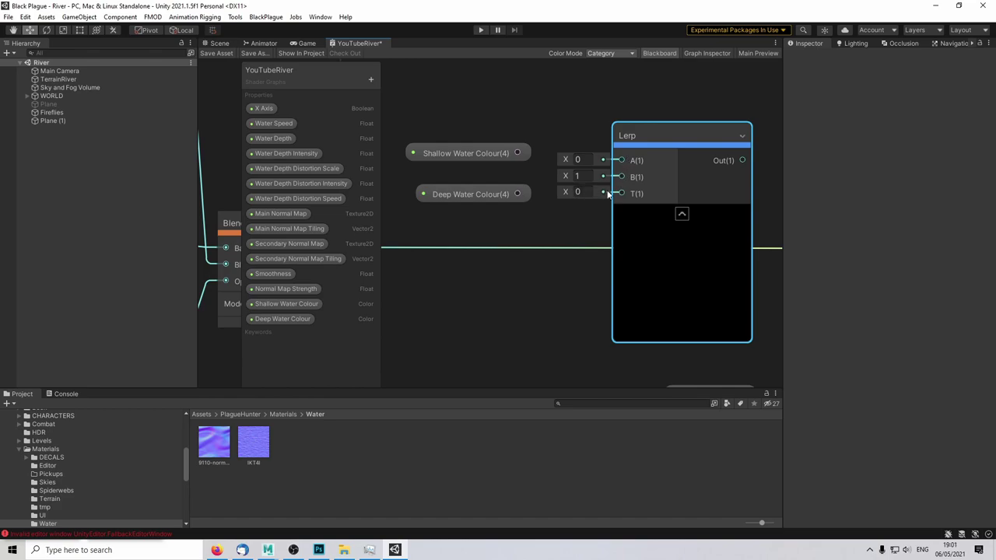
# Step: Connect Shallow Water Colour to the Lerp's A input and Deep Water Colour to B, then align both colour nodes beside it
pyautogui.click(549, 158)
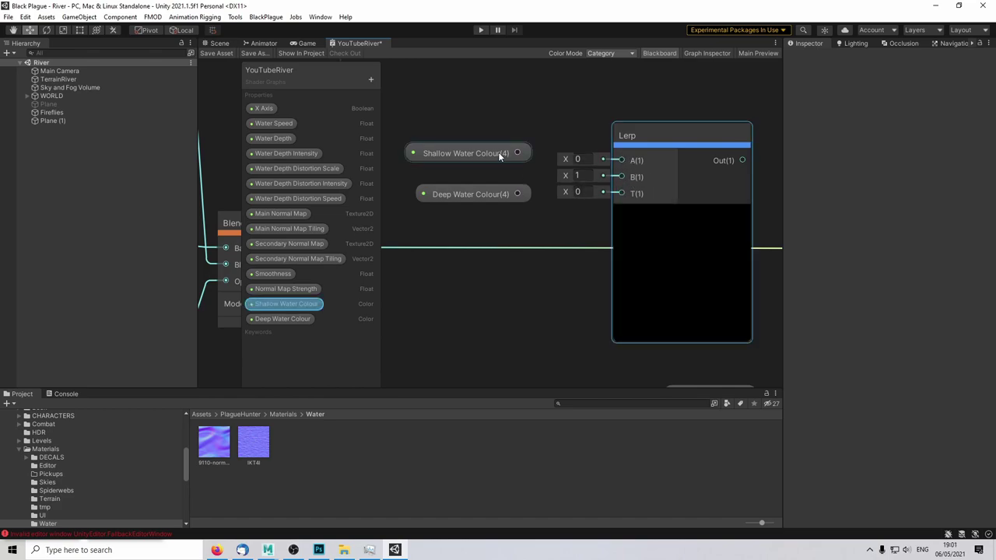
pyautogui.click(219, 44)
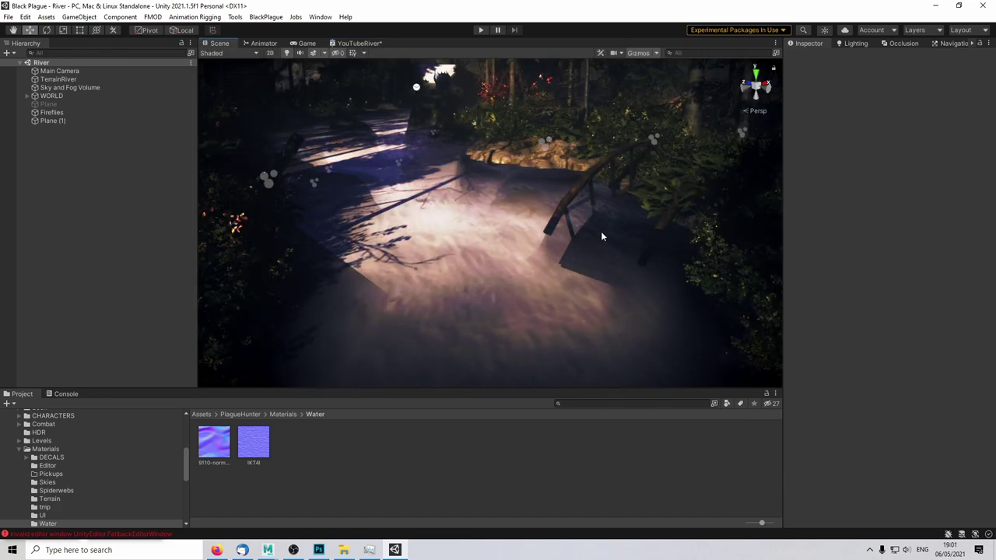
pyautogui.click(359, 44)
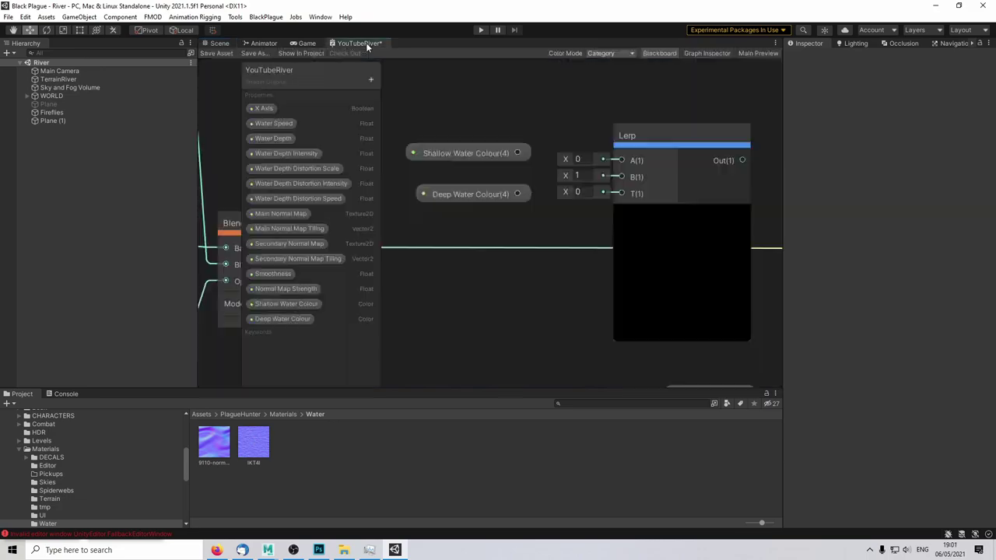
pyautogui.moveTo(514, 145); pyautogui.dragTo(619, 169)
pyautogui.moveTo(440, 208); pyautogui.dragTo(425, 207)
pyautogui.moveTo(508, 207); pyautogui.dragTo(620, 189)
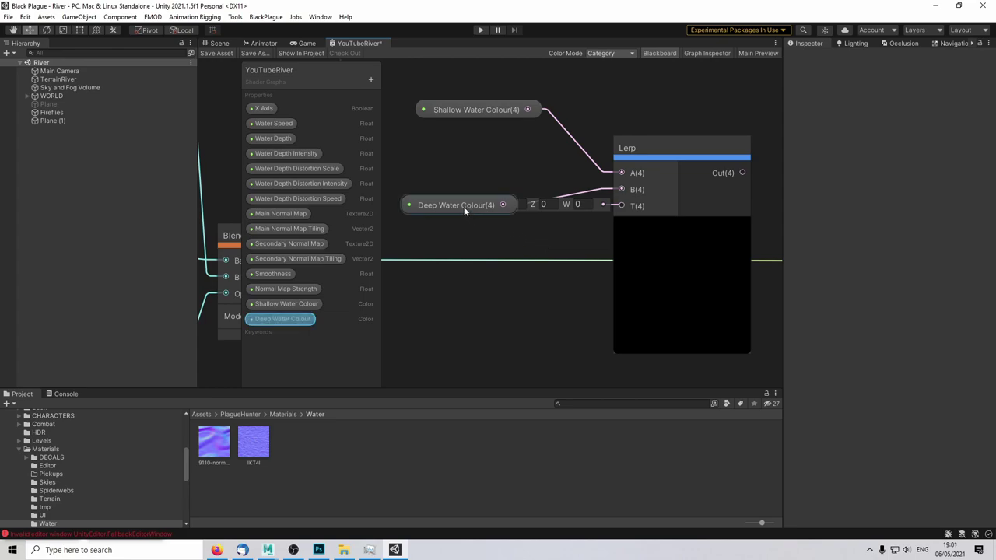
pyautogui.moveTo(440, 204); pyautogui.dragTo(456, 187)
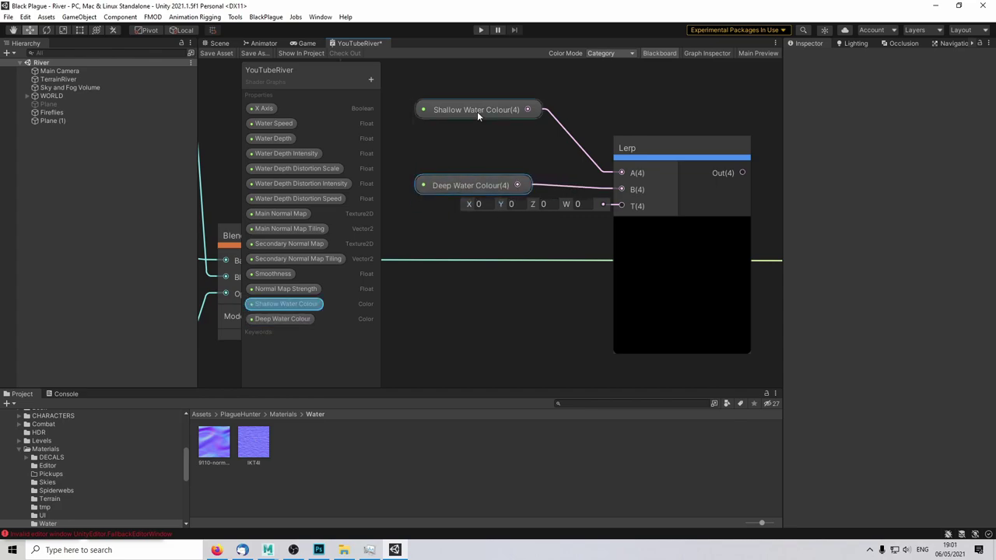
pyautogui.moveTo(477, 111); pyautogui.dragTo(467, 141)
# Step: Feed the Depth Test Blend output into the Lerp's T input and the Lerp's output into the Fragment Base Color, collapsing the Lerp preview
pyautogui.scroll(-2, 523, 280)
pyautogui.moveTo(523, 281); pyautogui.dragTo(596, 240, button='middle')
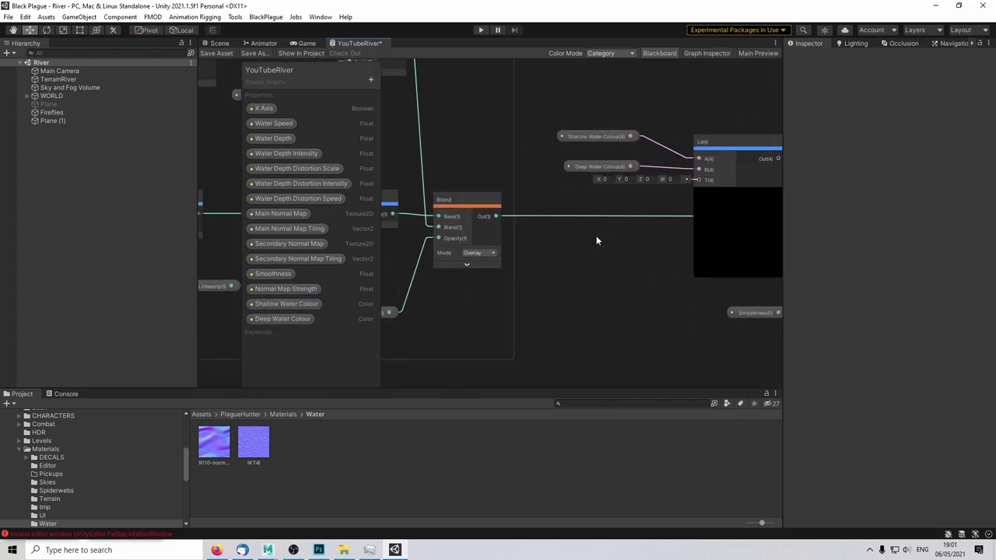
pyautogui.moveTo(493, 217); pyautogui.dragTo(701, 179)
pyautogui.moveTo(629, 268); pyautogui.dragTo(448, 260, button='middle')
pyautogui.moveTo(596, 151); pyautogui.dragTo(706, 210)
pyautogui.click(552, 182)
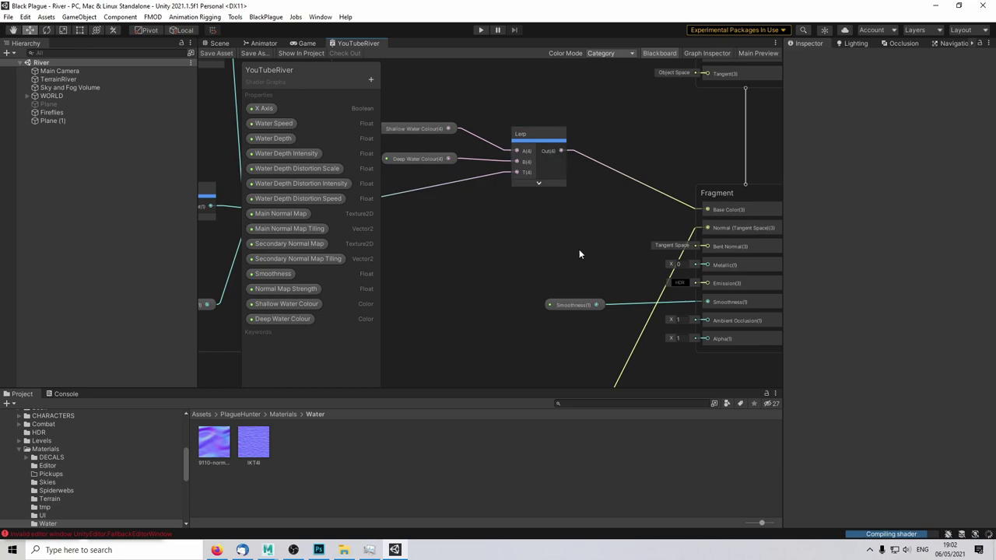
# Step: Turn off X Axis in the River Material of Plane (1) and check the river's flow in the scene
pyautogui.click(217, 43)
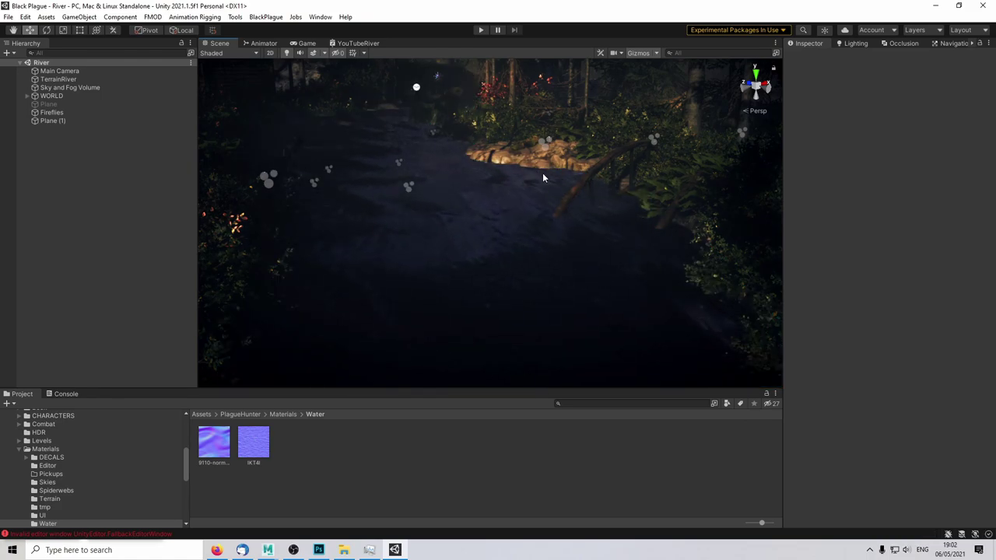
pyautogui.moveTo(543, 178); pyautogui.dragTo(486, 205, button='right')
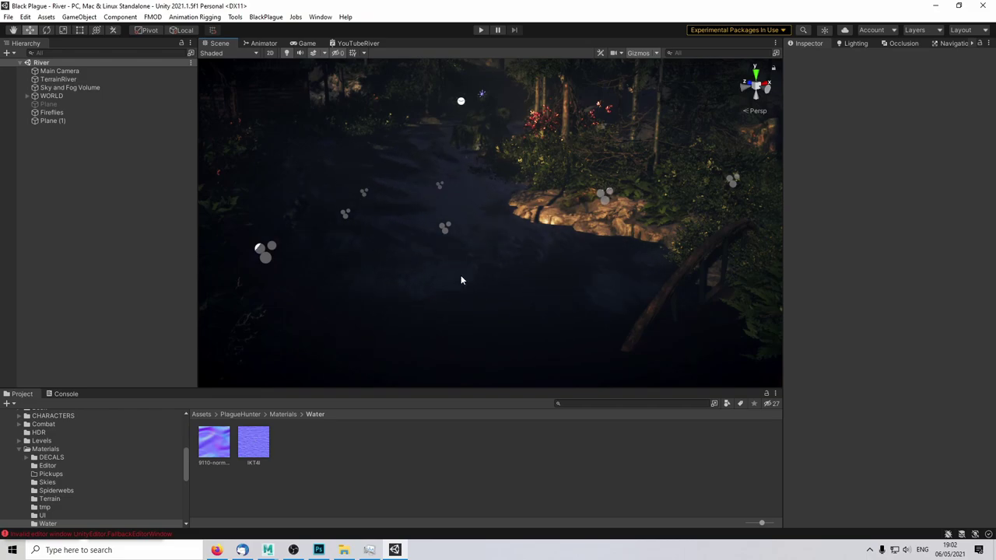
pyautogui.click(95, 121)
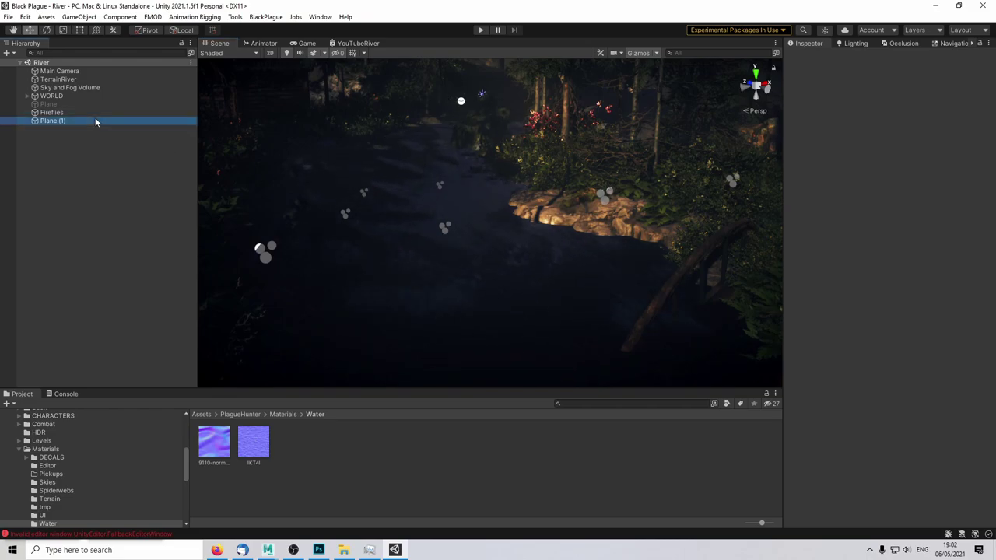
pyautogui.scroll(-5, 893, 333)
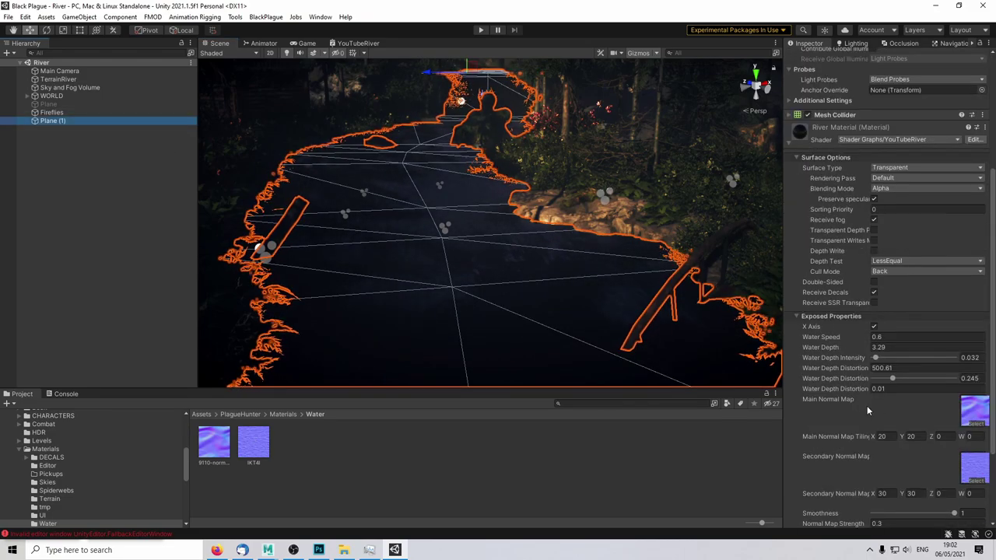
pyautogui.click(874, 326)
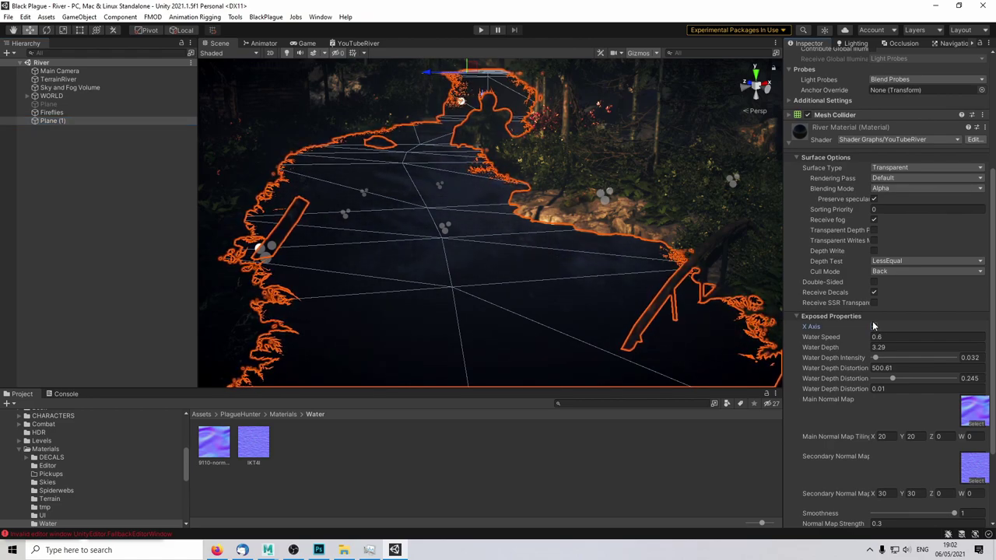
pyautogui.click(163, 272)
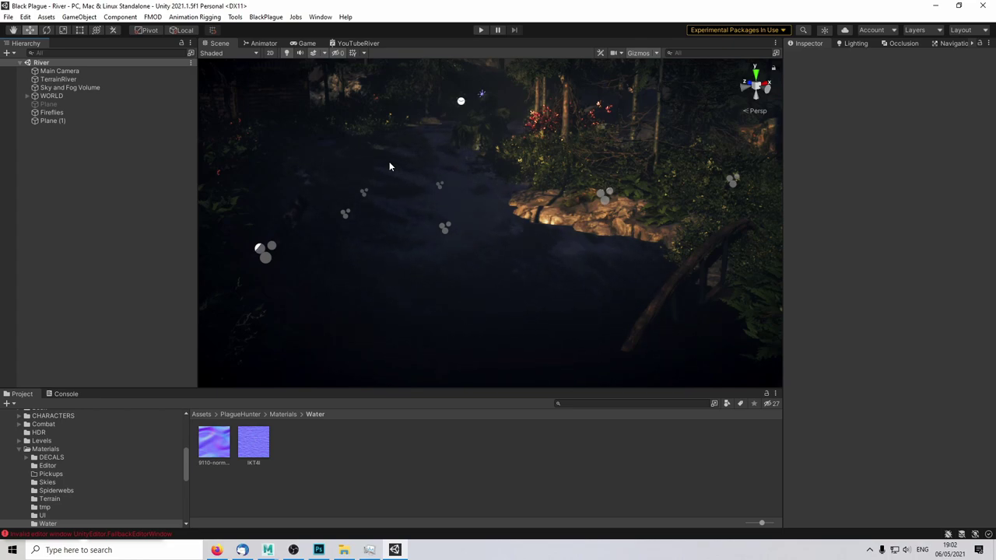
pyautogui.moveTo(401, 134)
pyautogui.mouseDown()
pyautogui.moveTo(312, 134)
pyautogui.moveTo(317, 215)
pyautogui.moveTo(429, 151)
pyautogui.moveTo(399, 129)
pyautogui.mouseUp()
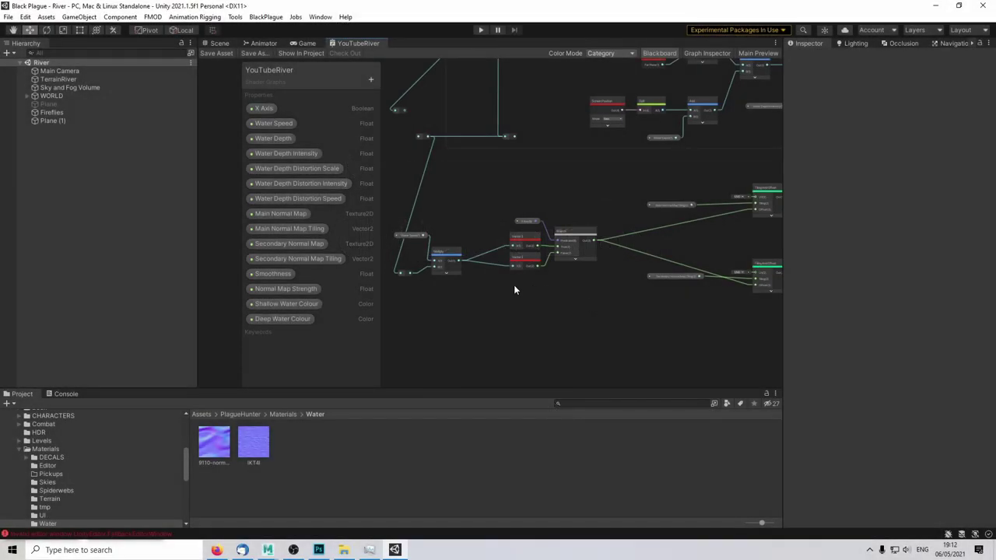
# Step: Align the redirect node with the Water Speed and Multiply nodes in the YouTubeRiver graph, and delete the unconnected redirect above
pyautogui.moveTo(514, 285); pyautogui.dragTo(523, 245, button='middle')
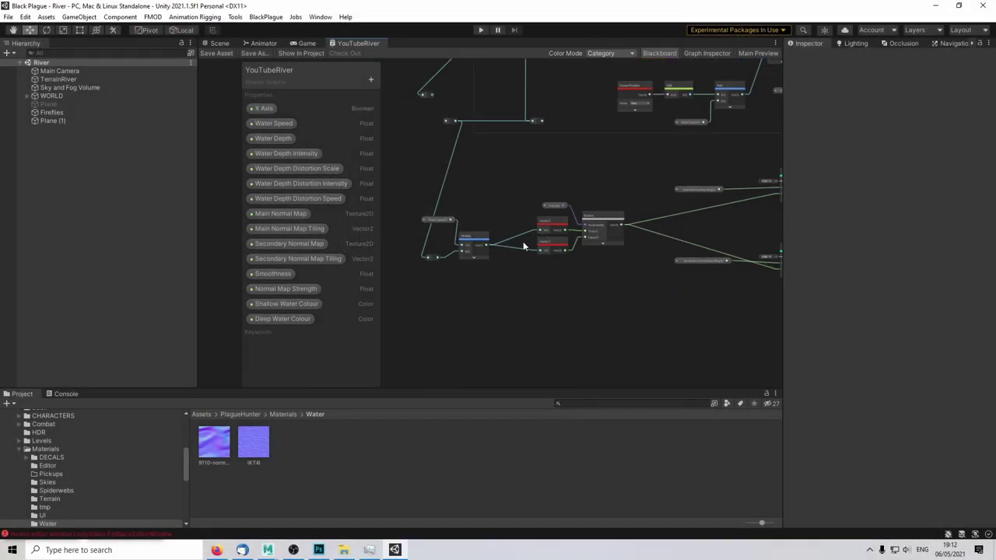
pyautogui.moveTo(447, 119); pyautogui.dragTo(411, 120)
pyautogui.moveTo(413, 205); pyautogui.dragTo(497, 229)
pyautogui.click(490, 306)
pyautogui.moveTo(418, 121); pyautogui.dragTo(437, 122)
pyautogui.click(412, 120)
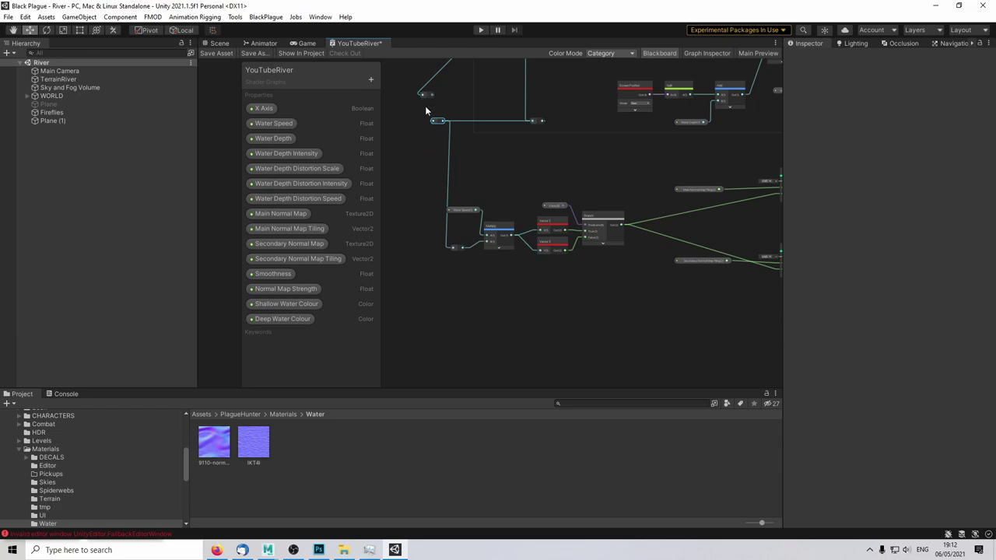
pyautogui.click(530, 189)
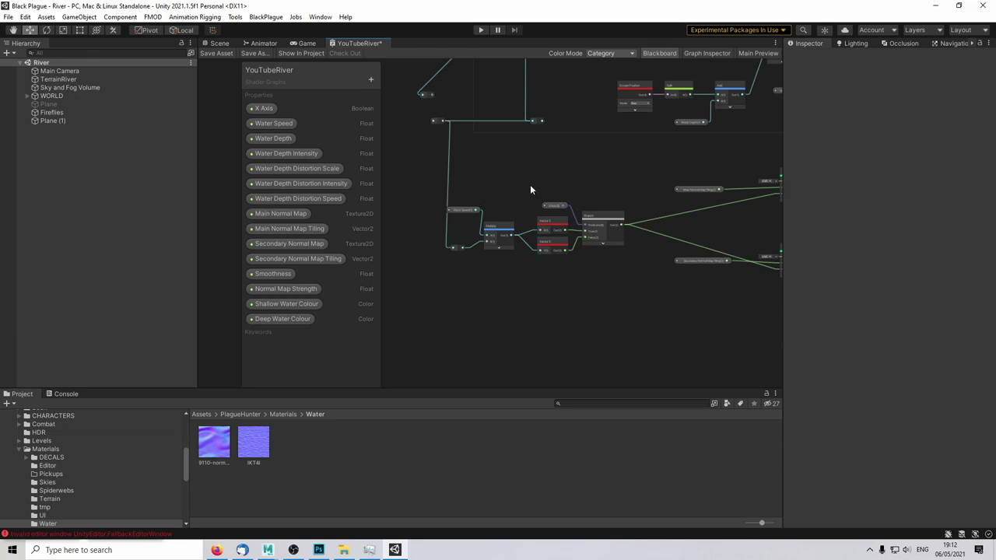
pyautogui.rightClick(426, 95)
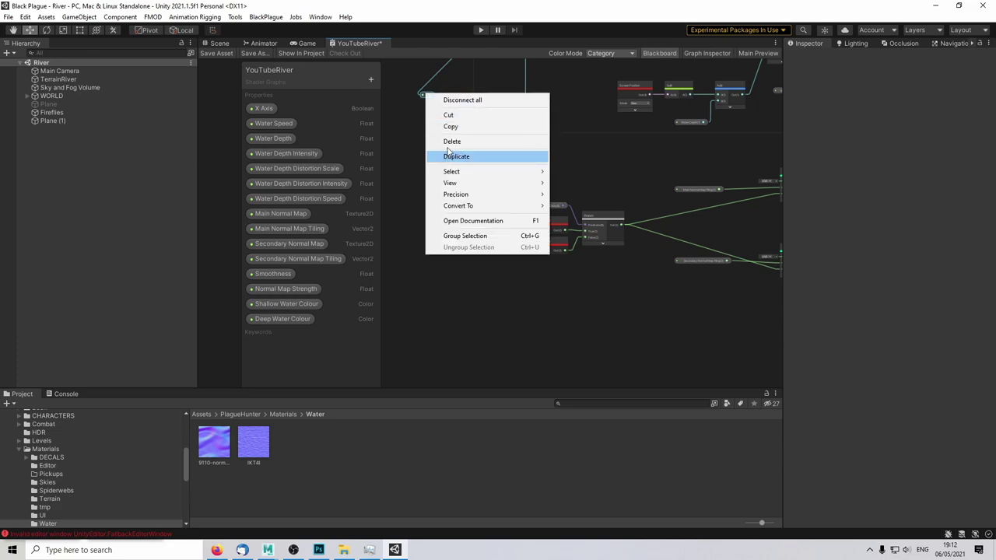
pyautogui.click(533, 157)
# Step: Add a Simple Noise node and place it below the Branch node
pyautogui.scroll(-1, 607, 221)
pyautogui.moveTo(640, 286); pyautogui.dragTo(570, 273, button='middle')
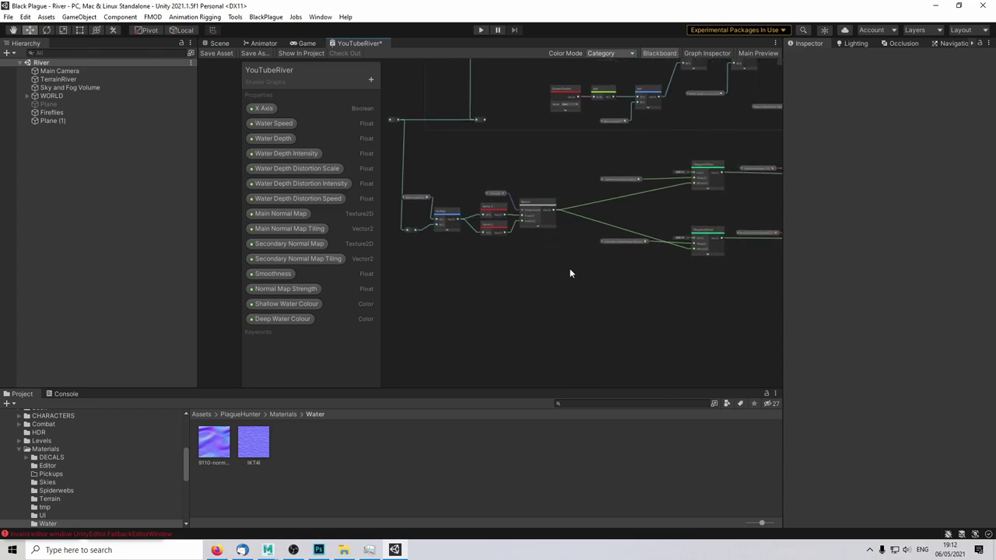
pyautogui.scroll(1, 569, 273)
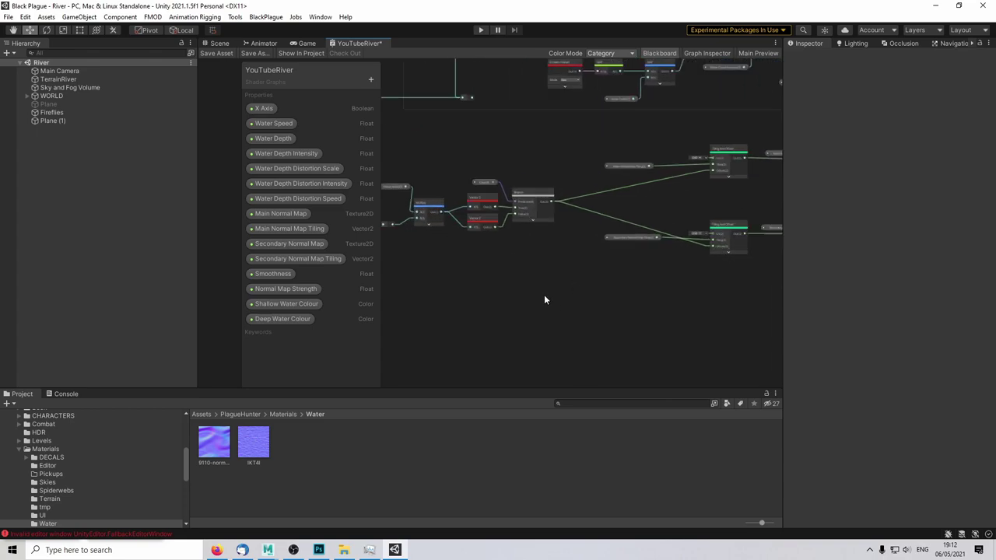
pyautogui.moveTo(526, 293); pyautogui.dragTo(606, 286, button='middle')
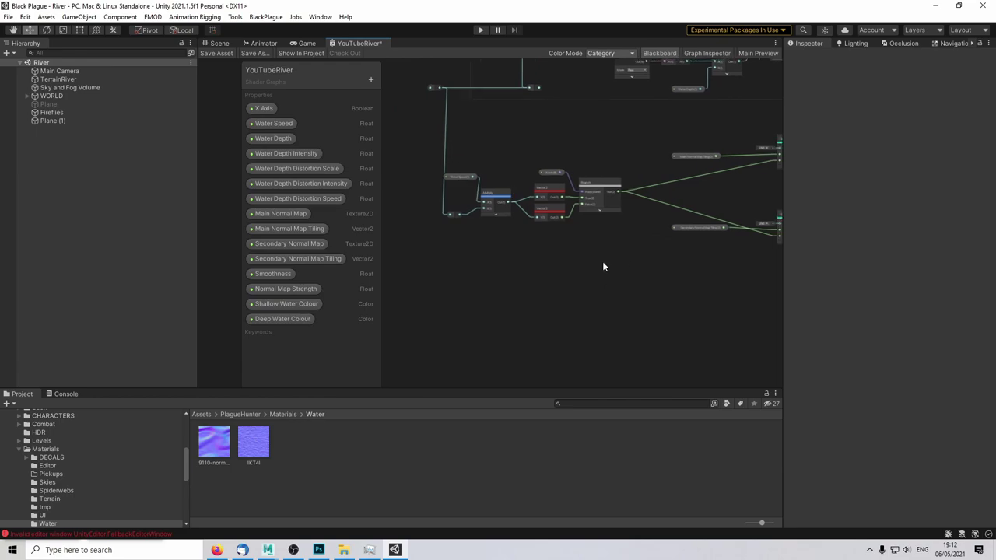
pyautogui.scroll(2, 552, 282)
pyautogui.moveTo(661, 262); pyautogui.dragTo(631, 290, button='middle')
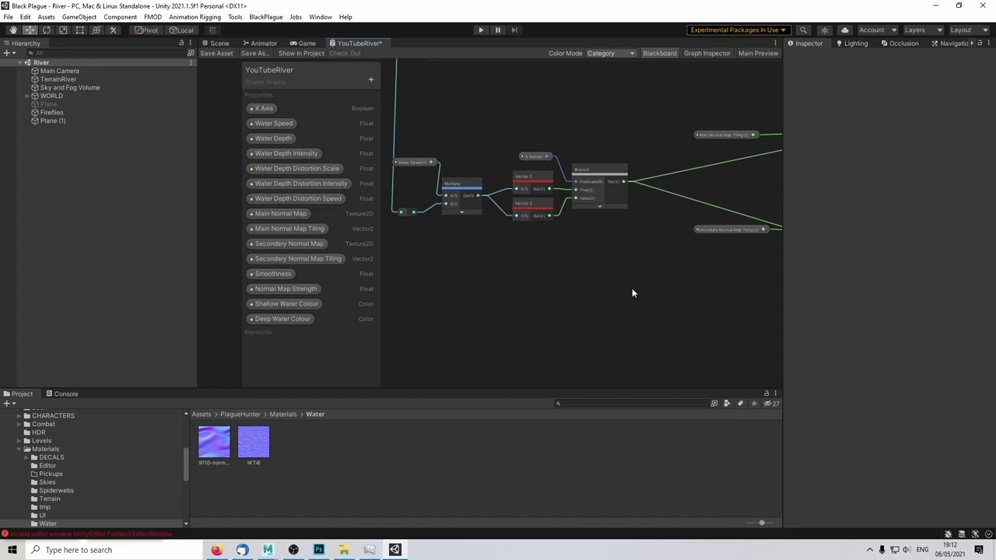
pyautogui.moveTo(610, 296); pyautogui.dragTo(584, 296, button='middle')
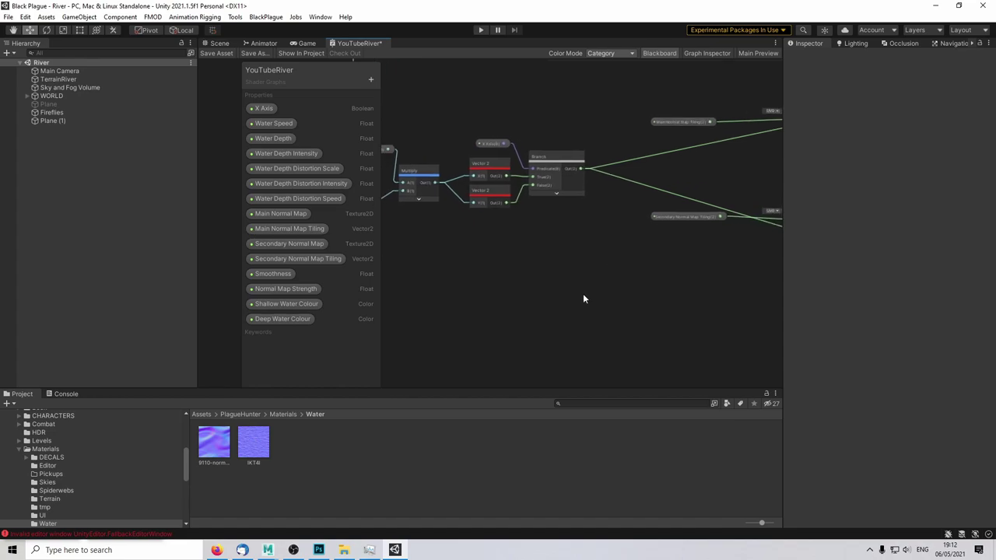
pyautogui.press('space')
pyautogui.write('simpl')
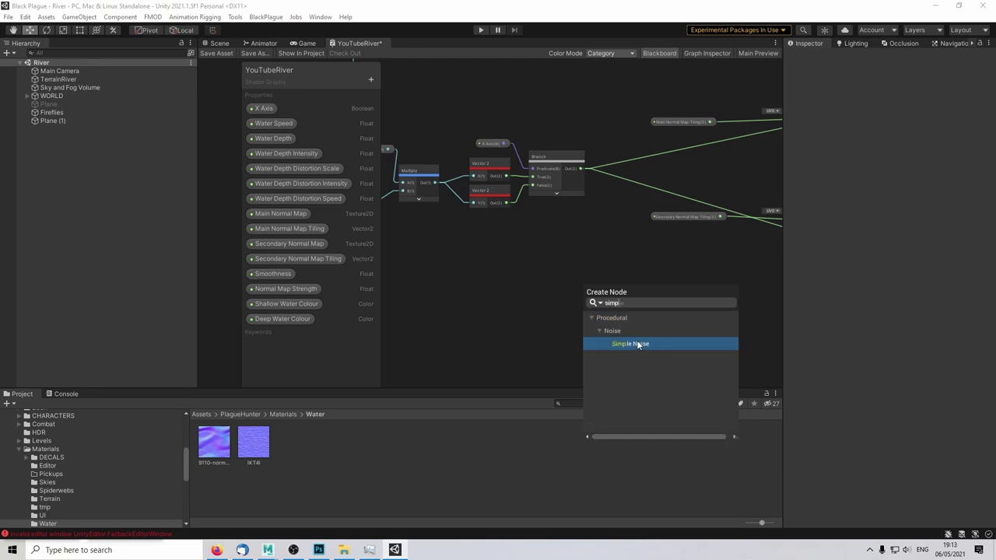
pyautogui.click(637, 344)
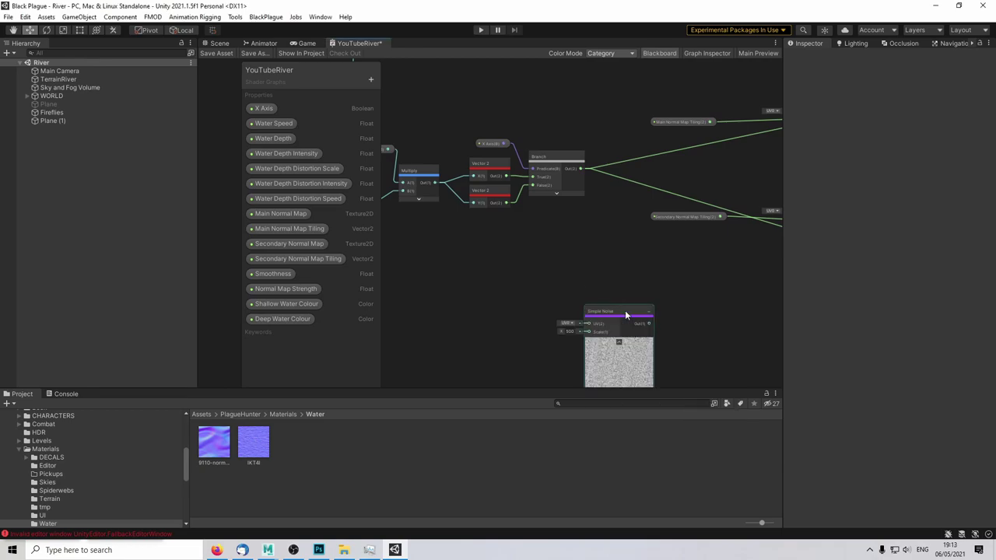
pyautogui.moveTo(625, 310); pyautogui.dragTo(595, 254)
pyautogui.scroll(2, 646, 309)
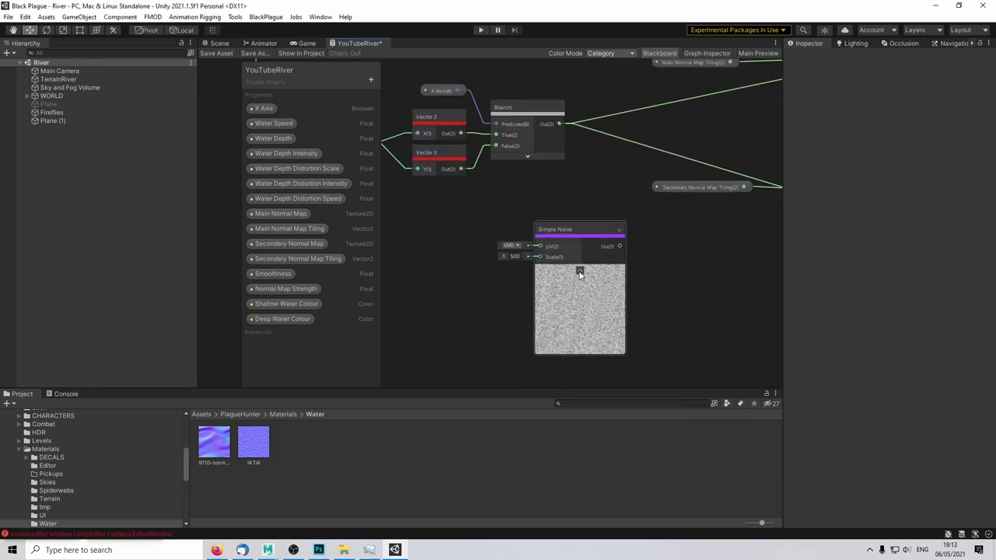
pyautogui.moveTo(492, 276); pyautogui.dragTo(539, 289, button='middle')
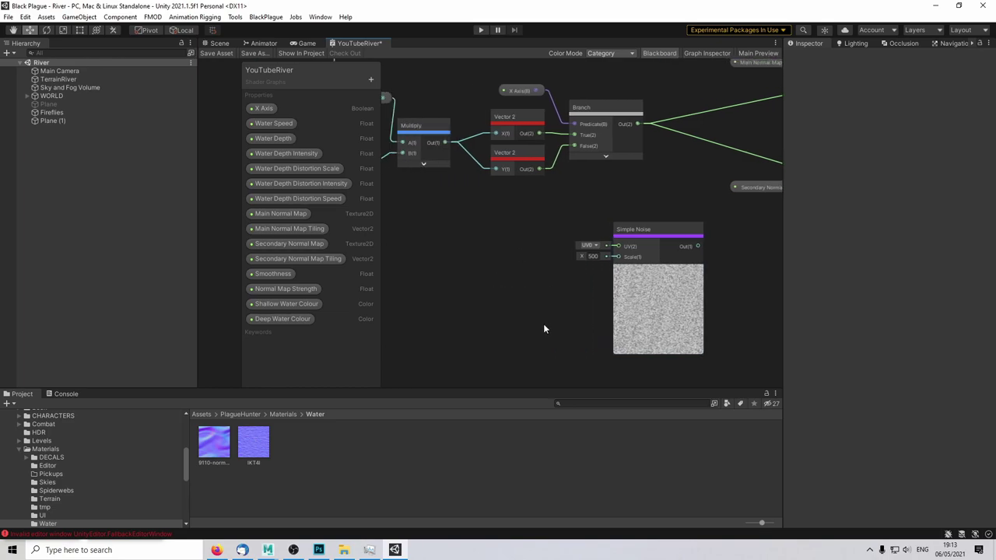
pyautogui.scroll(1, 544, 326)
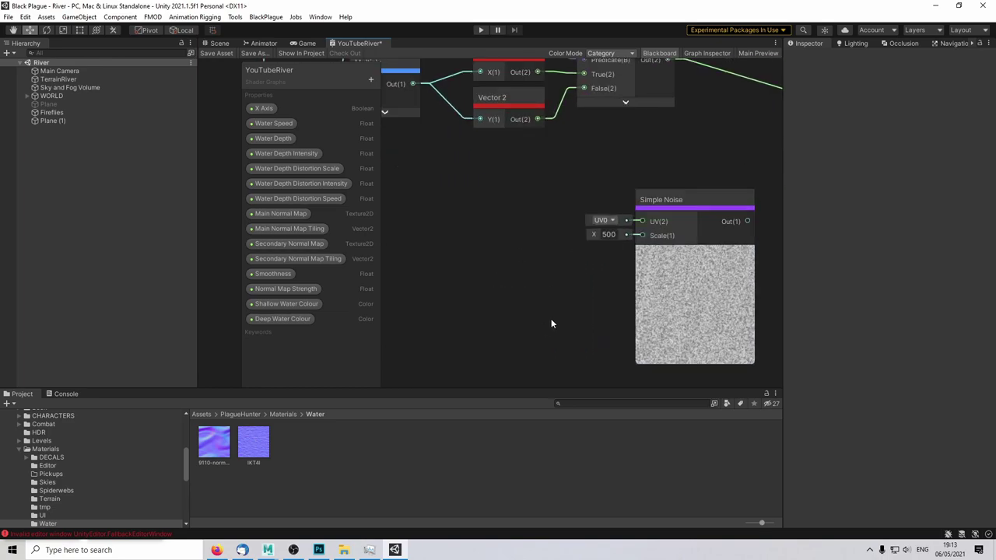
# Step: Add a Float property named UV Distortion Scale and connect its node to the Simple Noise Scale input
pyautogui.click(370, 80)
pyautogui.click(381, 87)
pyautogui.write('UV Dis')
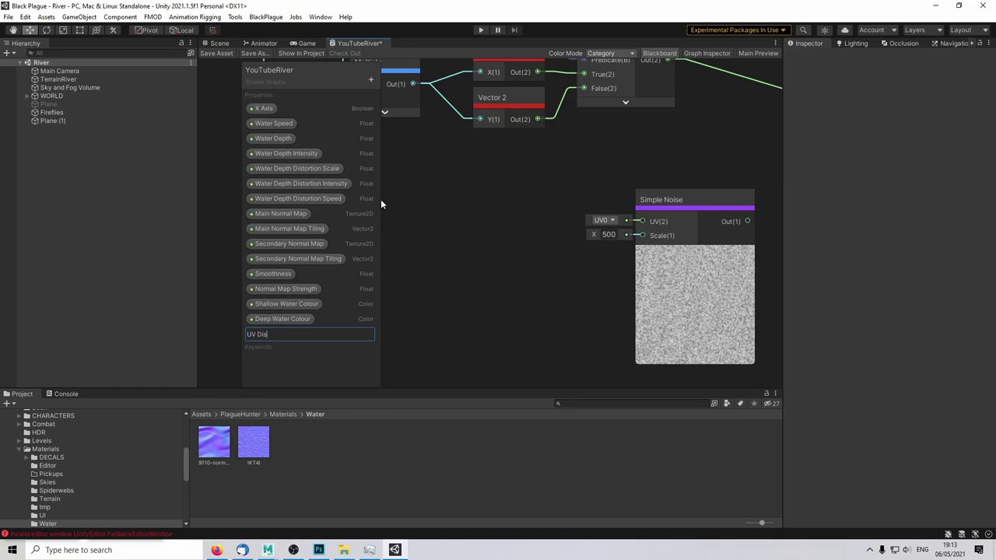
pyautogui.write('tortion Scale')
pyautogui.press('Return')
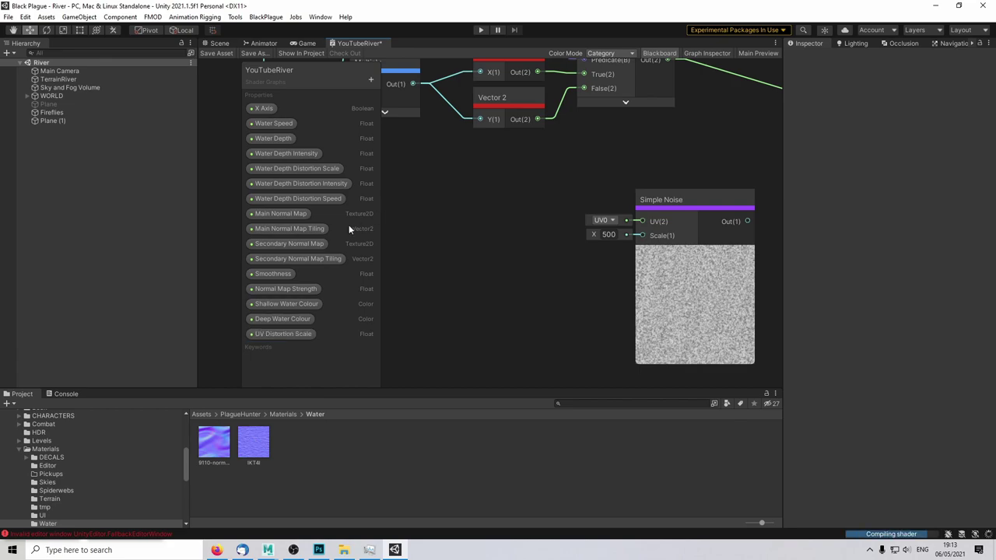
pyautogui.moveTo(283, 334); pyautogui.dragTo(642, 235)
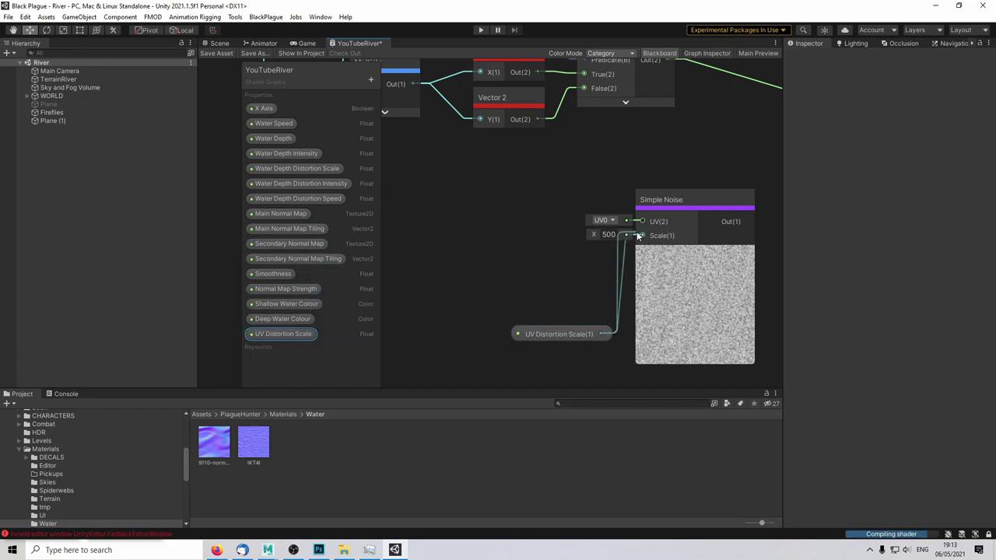
# Step: Set the UV Distortion Scale property's default to 500 and move its node slightly closer to Simple Noise
pyautogui.hotkey('shift', 'space')
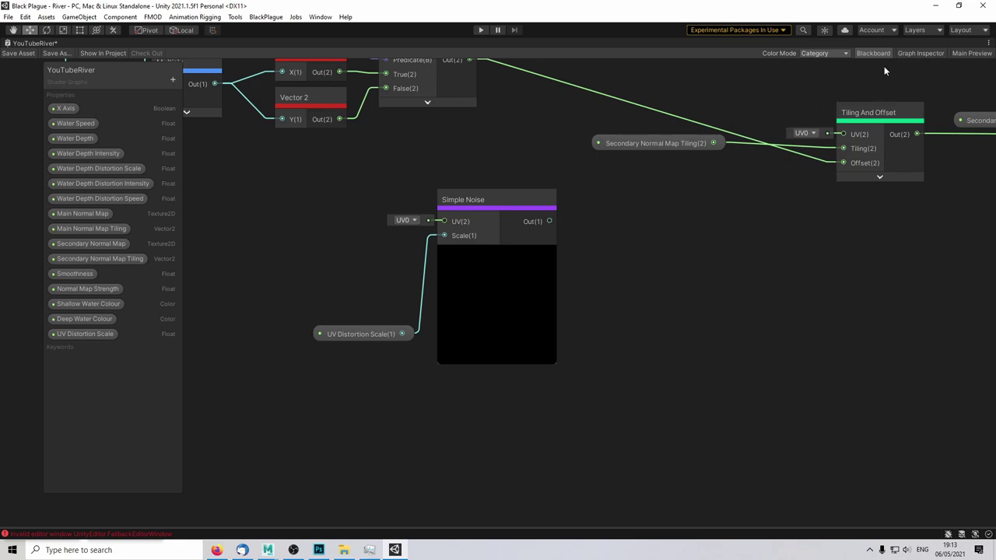
pyautogui.click(920, 53)
pyautogui.click(101, 333)
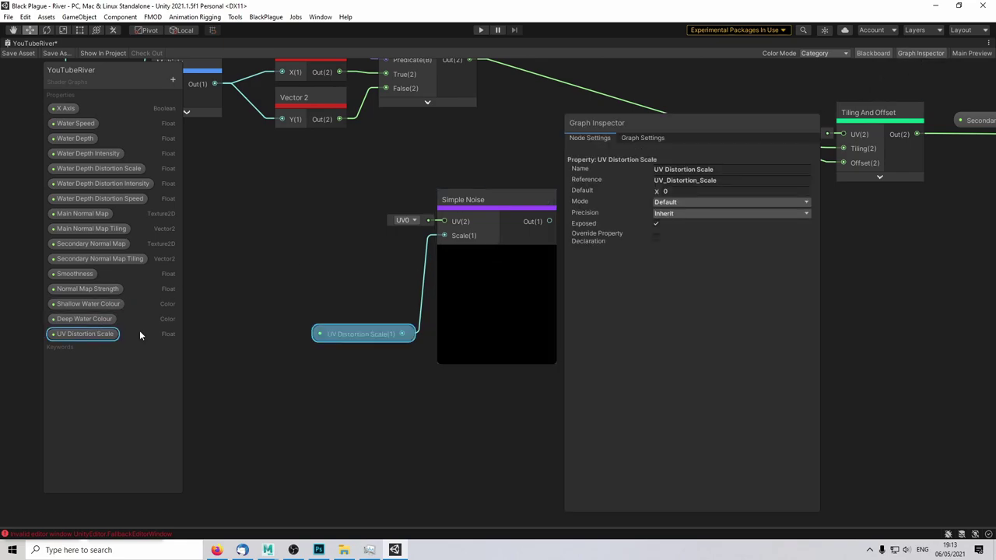
pyautogui.write('500')
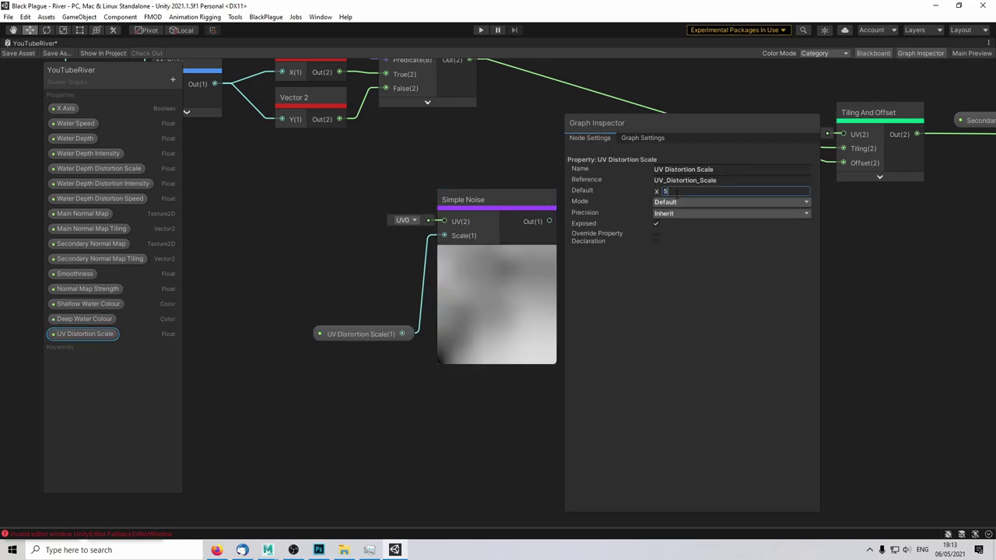
pyautogui.click(906, 53)
pyautogui.moveTo(340, 334); pyautogui.dragTo(346, 316)
pyautogui.click(597, 323)
pyautogui.moveTo(661, 306); pyautogui.dragTo(866, 325, button='middle')
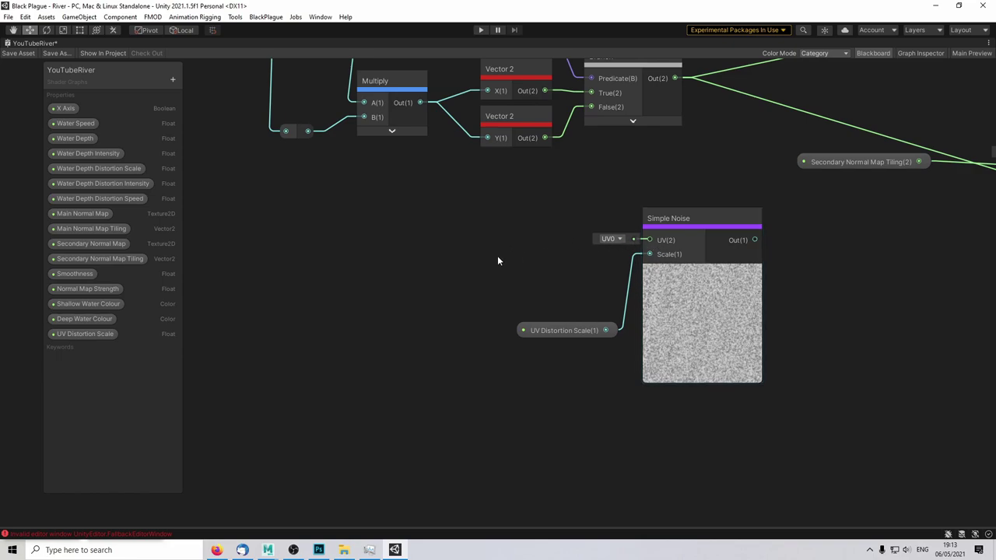
# Step: Add a Tiling And Offset node, collapse its preview, and connect its output to the Simple Noise UV input, aligning the two nodes
pyautogui.press('space')
pyautogui.write('tiling')
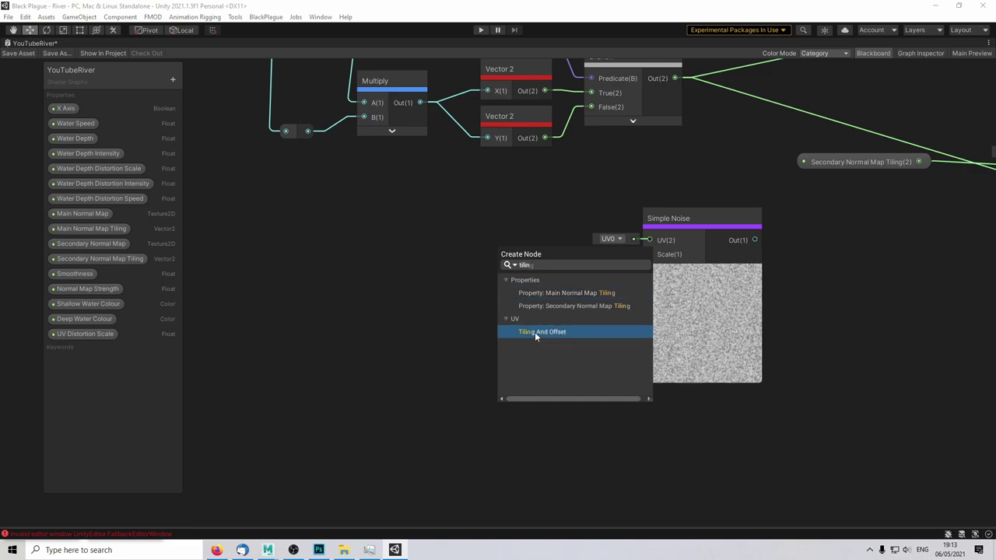
pyautogui.click(534, 331)
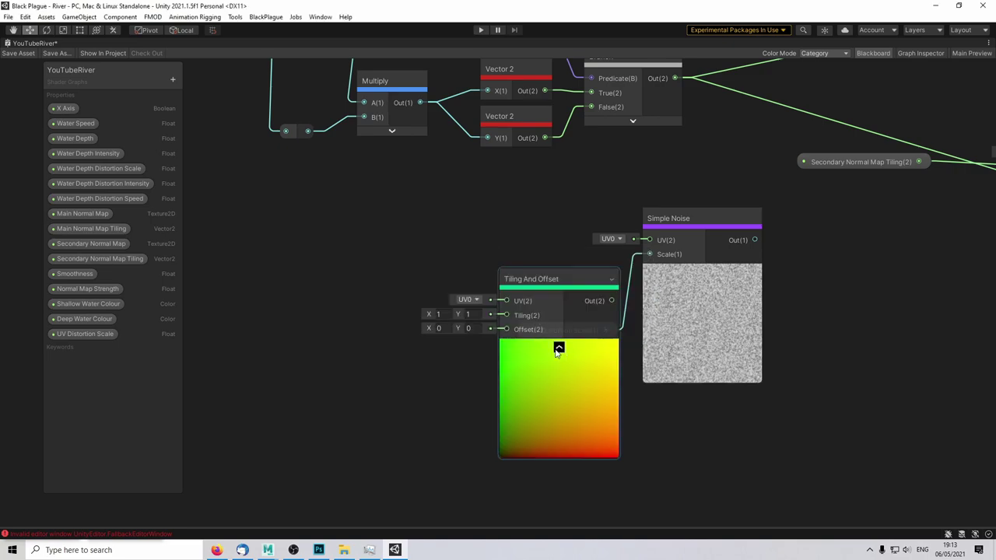
pyautogui.click(558, 348)
pyautogui.moveTo(545, 278); pyautogui.dragTo(633, 247)
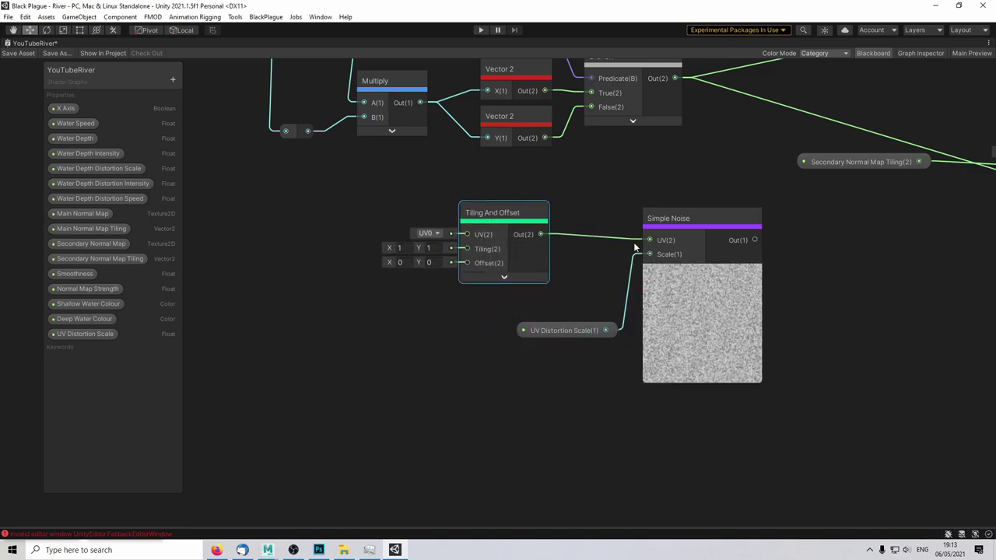
pyautogui.moveTo(513, 204); pyautogui.dragTo(538, 209)
pyautogui.click(815, 284)
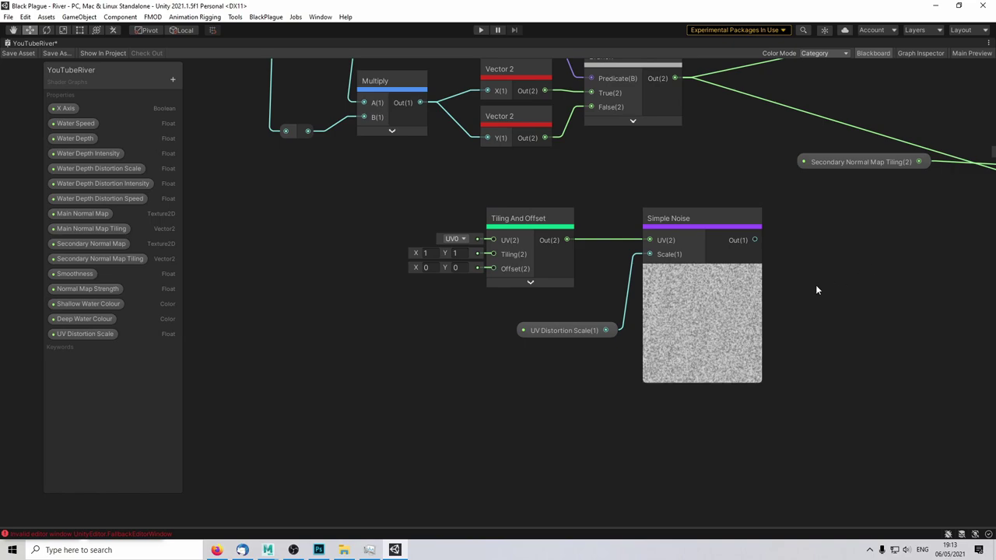
# Step: Add a Float property named UV Distortion Speed and place its node below the Water Speed branch of the graph
pyautogui.moveTo(815, 289); pyautogui.dragTo(709, 280, button='middle')
pyautogui.moveTo(447, 412); pyautogui.dragTo(603, 405, button='middle')
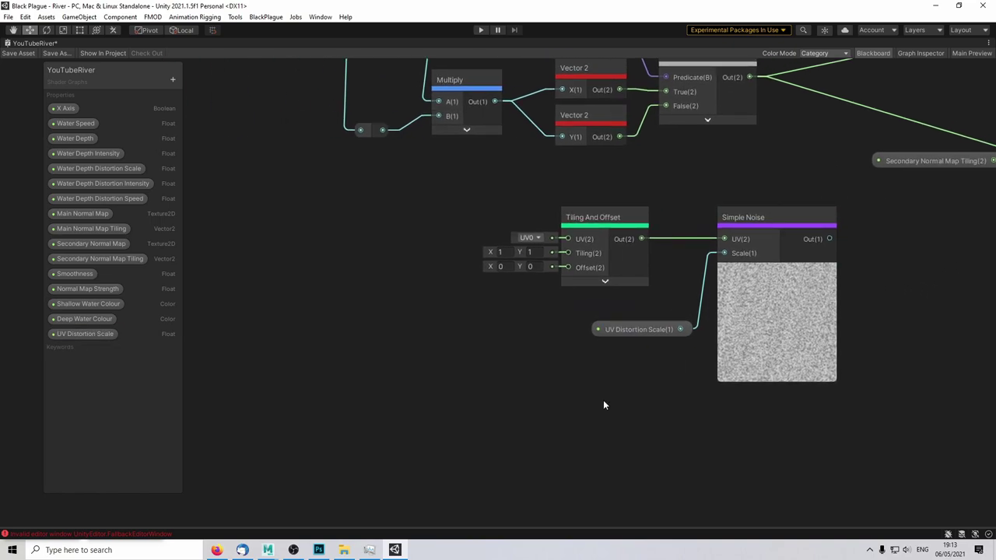
pyautogui.moveTo(509, 353); pyautogui.dragTo(580, 459, button='middle')
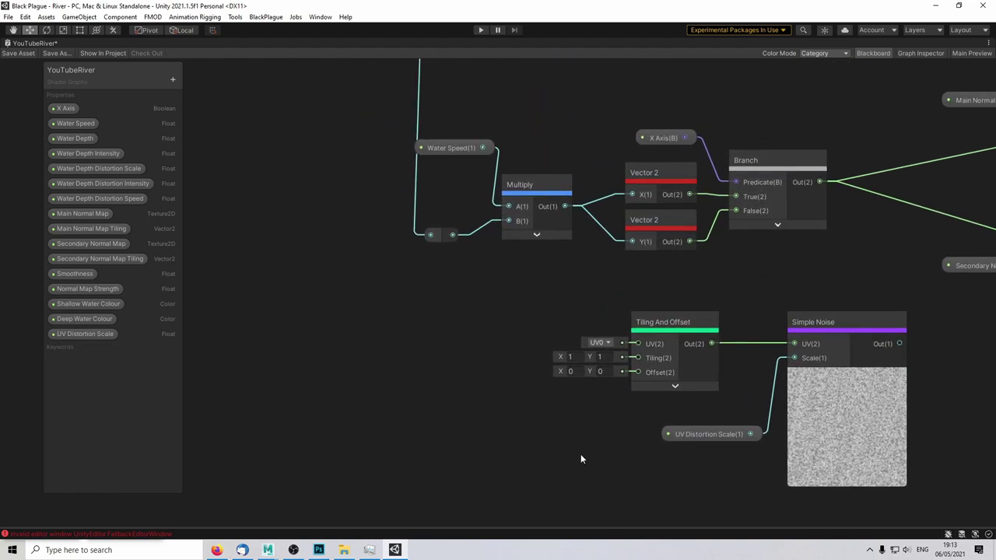
pyautogui.scroll(-2, 476, 363)
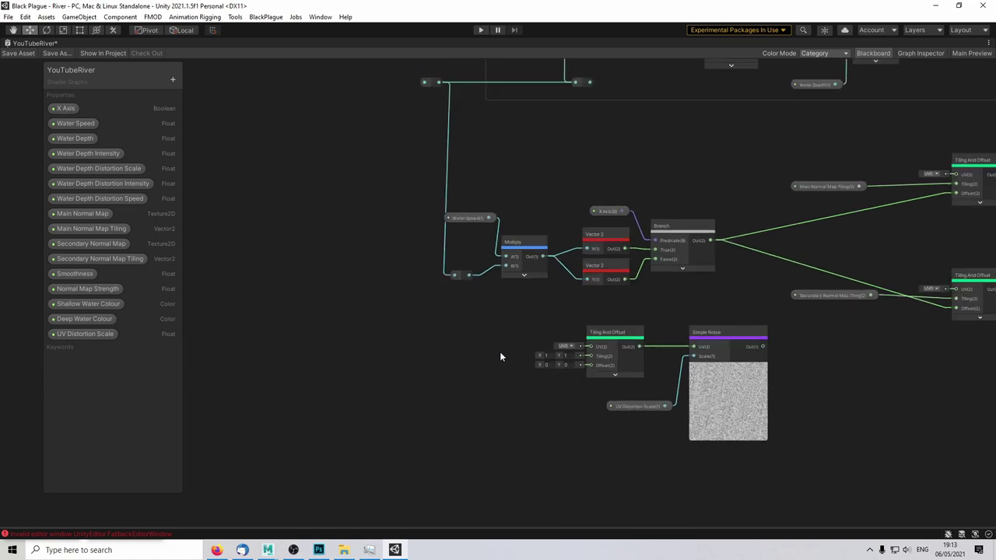
pyautogui.moveTo(465, 352); pyautogui.dragTo(473, 347, button='middle')
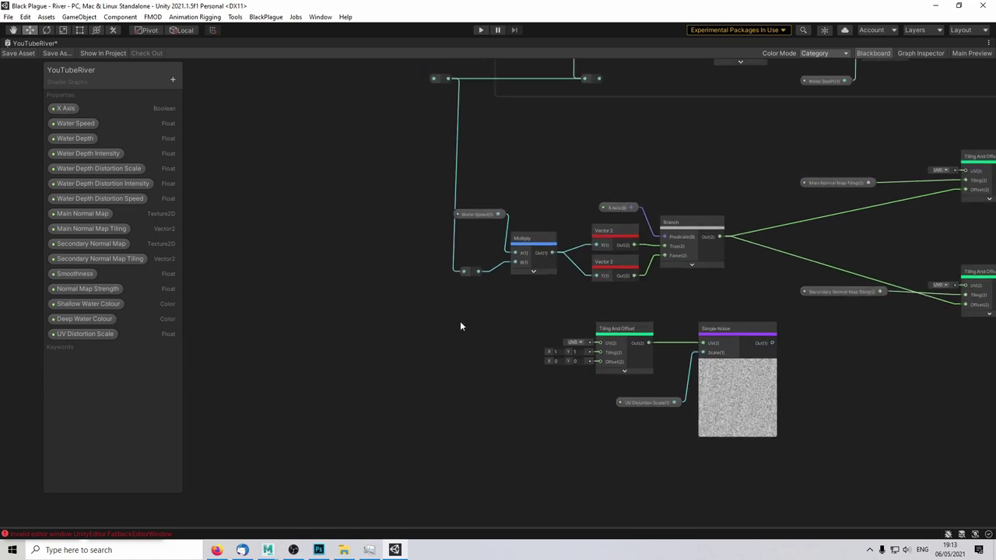
pyautogui.click(173, 81)
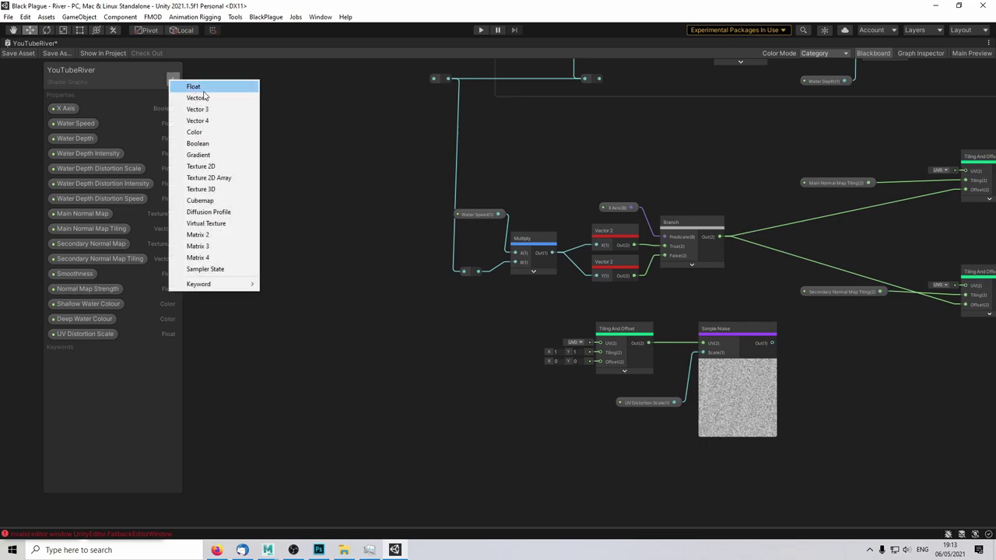
pyautogui.click(204, 87)
pyautogui.write('UV Distortion Speed')
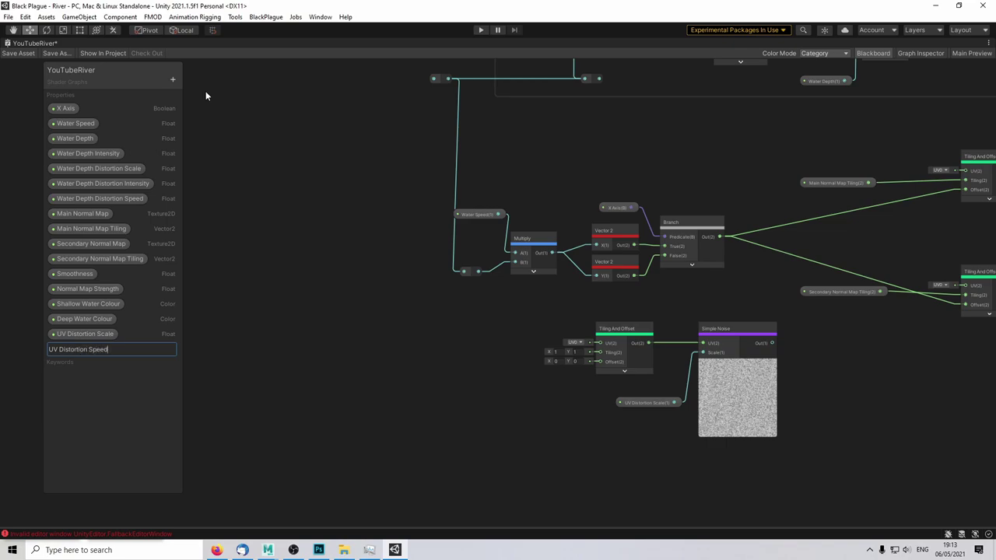
pyautogui.press('Return')
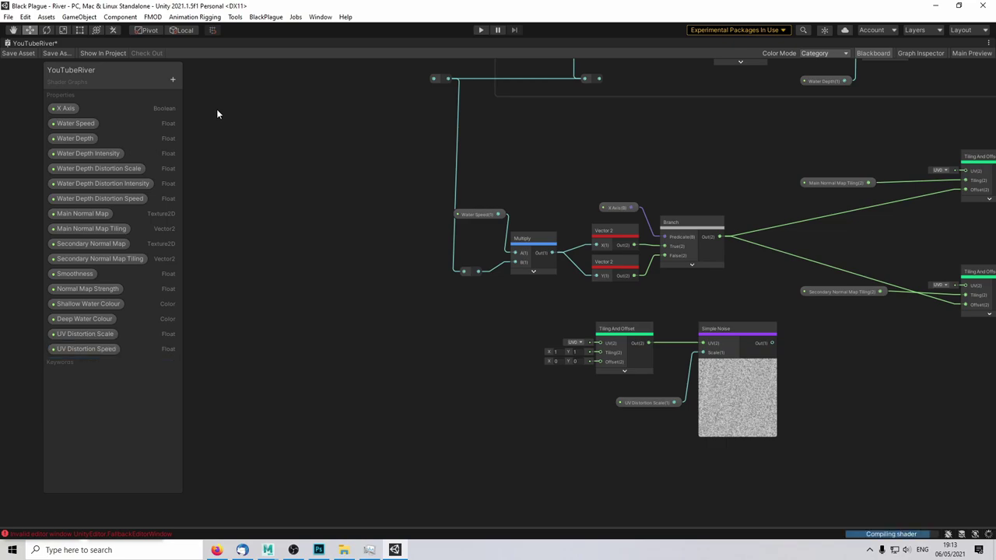
pyautogui.moveTo(142, 353); pyautogui.dragTo(430, 324)
# Step: Add a Multiply node beside UV Distortion Speed, connect the property to input A, and collapse the node's preview
pyautogui.press('space')
pyautogui.write('mu')
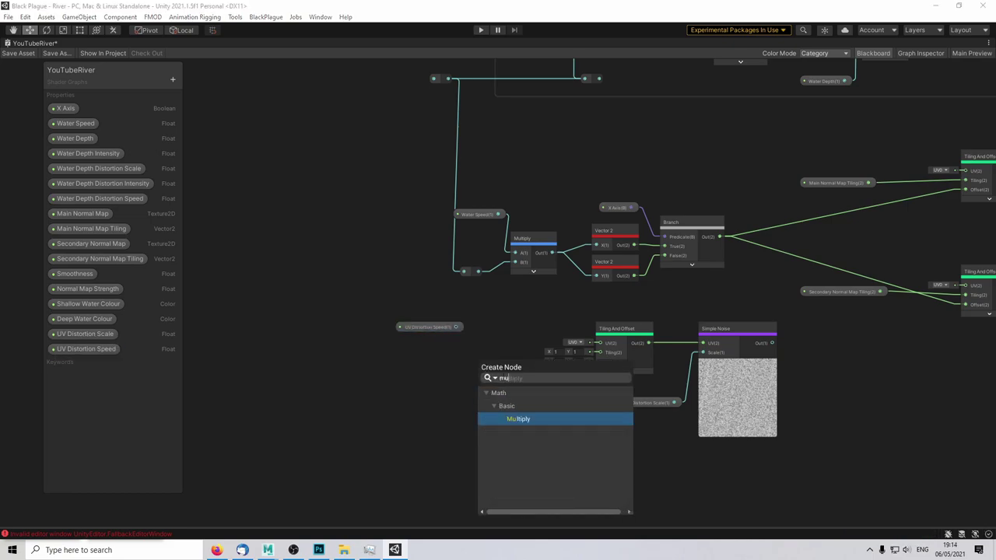
pyautogui.click(508, 418)
pyautogui.moveTo(457, 327); pyautogui.dragTo(496, 353)
pyautogui.click(518, 380)
pyautogui.moveTo(394, 307); pyautogui.dragTo(494, 376)
pyautogui.moveTo(502, 347); pyautogui.dragTo(483, 339)
# Step: Connect the Time output to input B of the new Multiply node, insert a redirect node on the wire, and shift it clear of the existing redirects
pyautogui.scroll(-5, 536, 211)
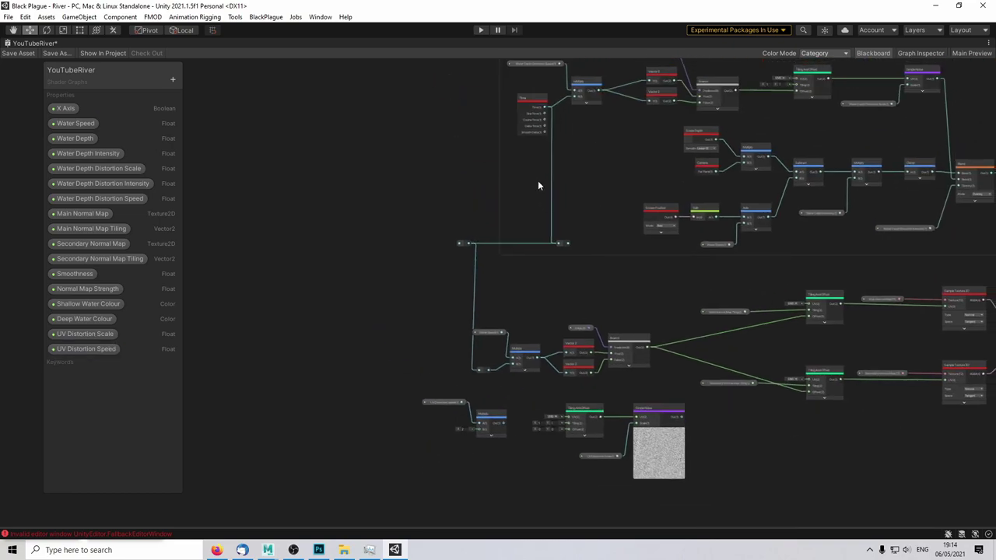
pyautogui.moveTo(546, 110); pyautogui.dragTo(476, 436)
pyautogui.scroll(2, 525, 285)
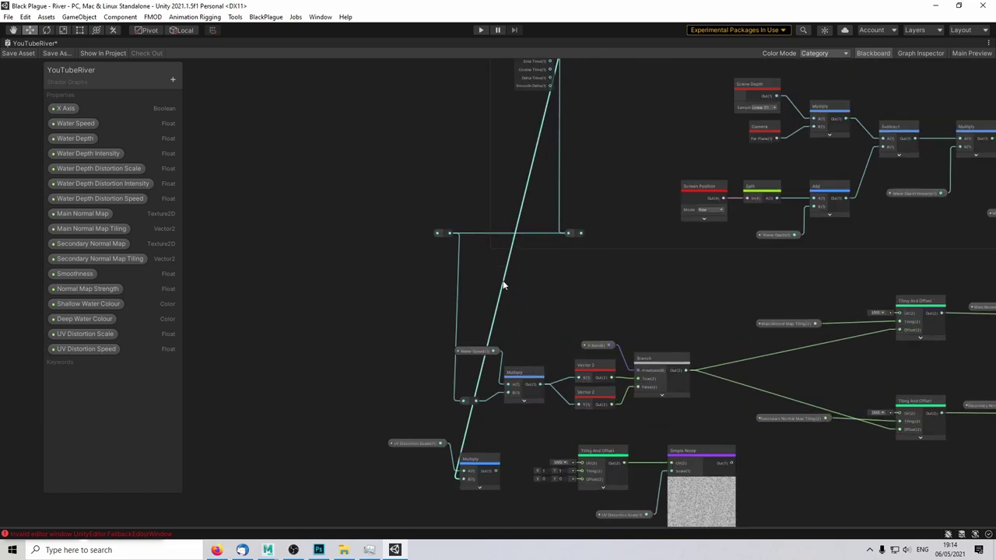
pyautogui.rightClick(504, 282)
pyautogui.click(542, 303)
pyautogui.moveTo(504, 281); pyautogui.dragTo(443, 176)
pyautogui.moveTo(375, 432); pyautogui.dragTo(456, 457)
pyautogui.click(416, 171)
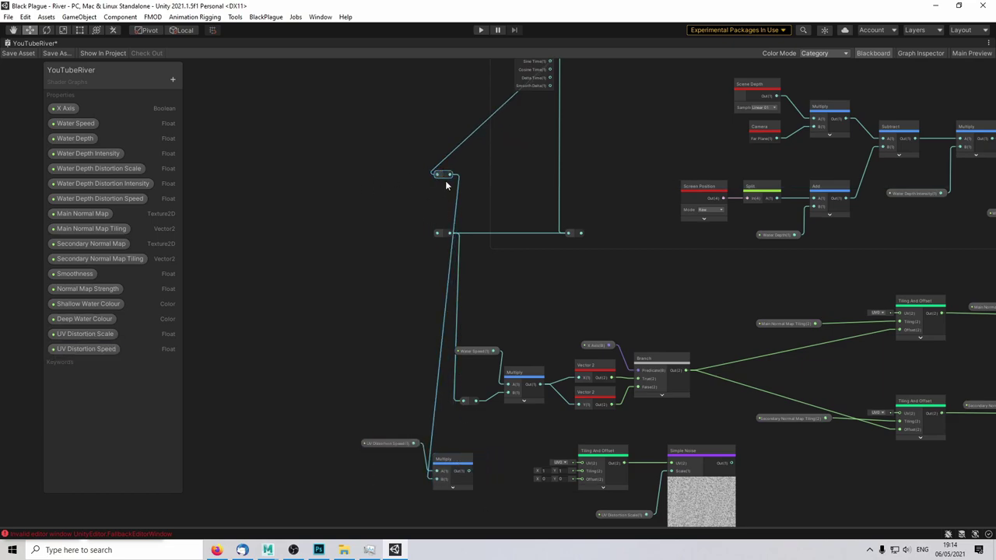
pyautogui.moveTo(443, 178); pyautogui.dragTo(415, 179)
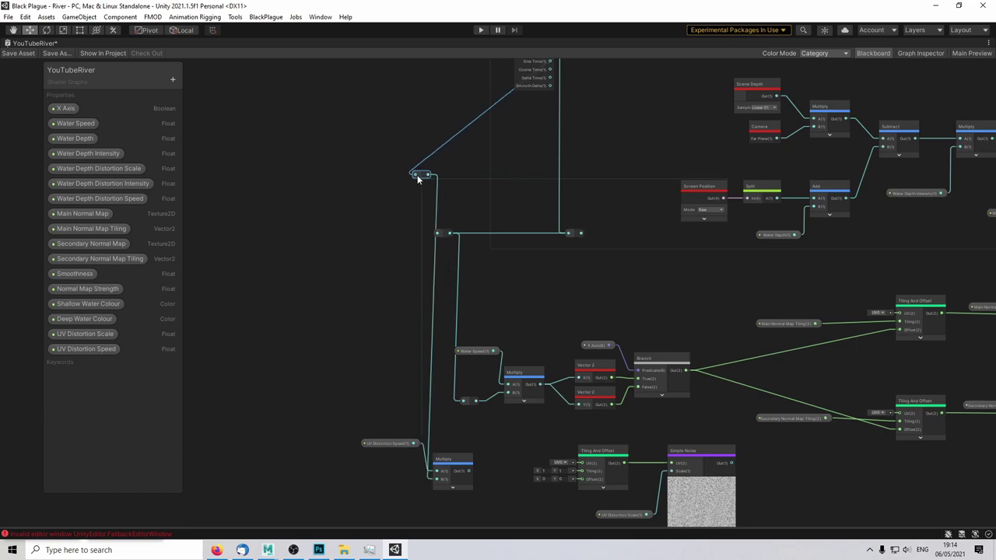
# Step: Add a second redirect on the new Time wire and place it below the Time node, level with the first redirect
pyautogui.rightClick(464, 122)
pyautogui.click(467, 120)
pyautogui.rightClick(469, 121)
pyautogui.click(498, 143)
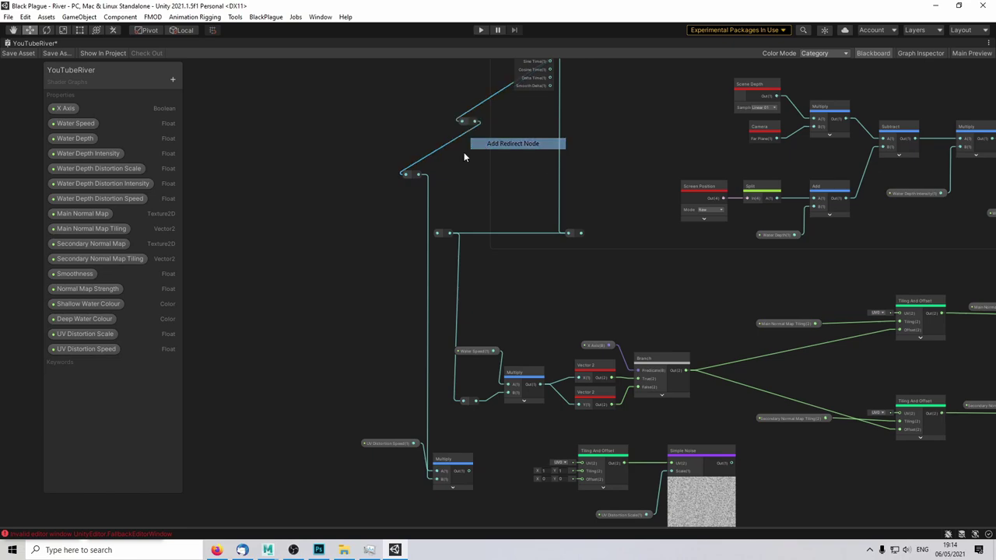
pyautogui.moveTo(466, 122); pyautogui.dragTo(571, 174)
pyautogui.moveTo(529, 313); pyautogui.dragTo(550, 247, button='middle')
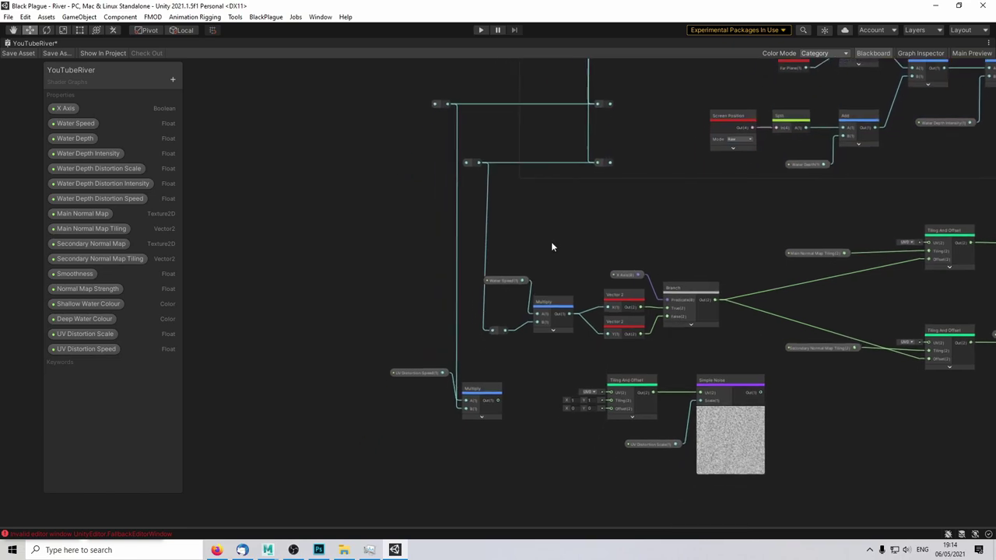
# Step: Move the Tiling And Offset, Simple Noise and UV Distortion Scale nodes away from the Multiply node to make room between them
pyautogui.scroll(3, 513, 374)
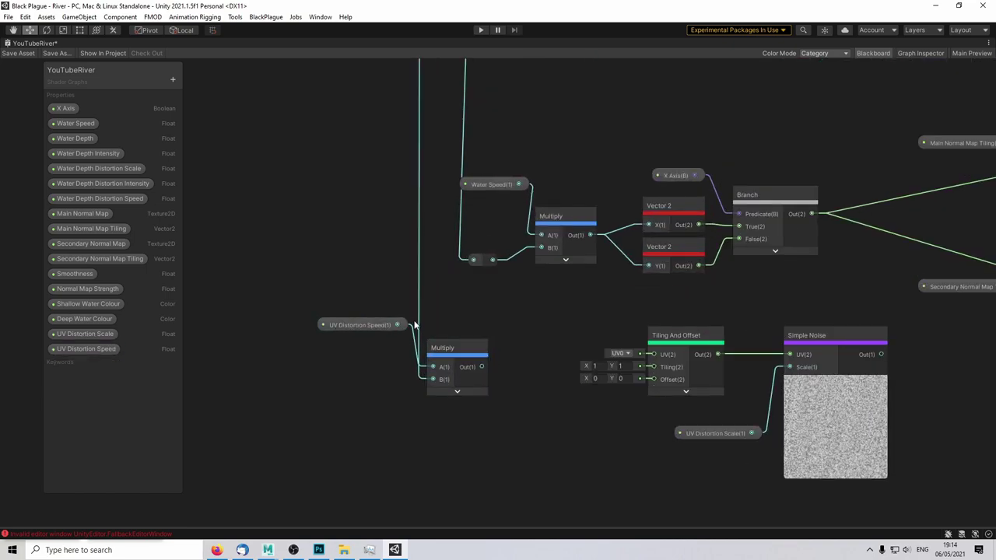
pyautogui.scroll(3, 526, 336)
pyautogui.moveTo(527, 336); pyautogui.dragTo(512, 274, button='middle')
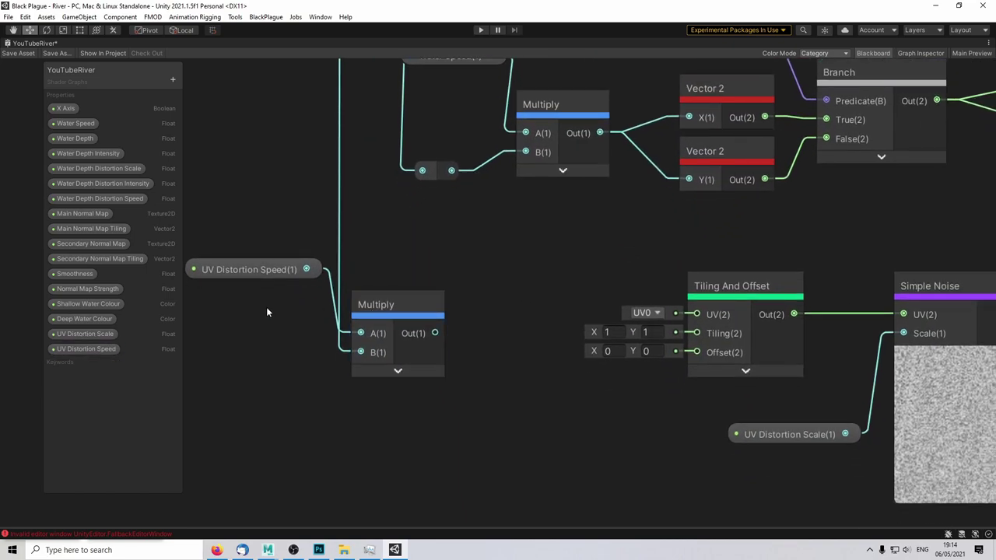
pyautogui.scroll(-3, 514, 276)
pyautogui.moveTo(304, 244); pyautogui.dragTo(469, 364)
pyautogui.moveTo(570, 285); pyautogui.dragTo(480, 284, button='middle')
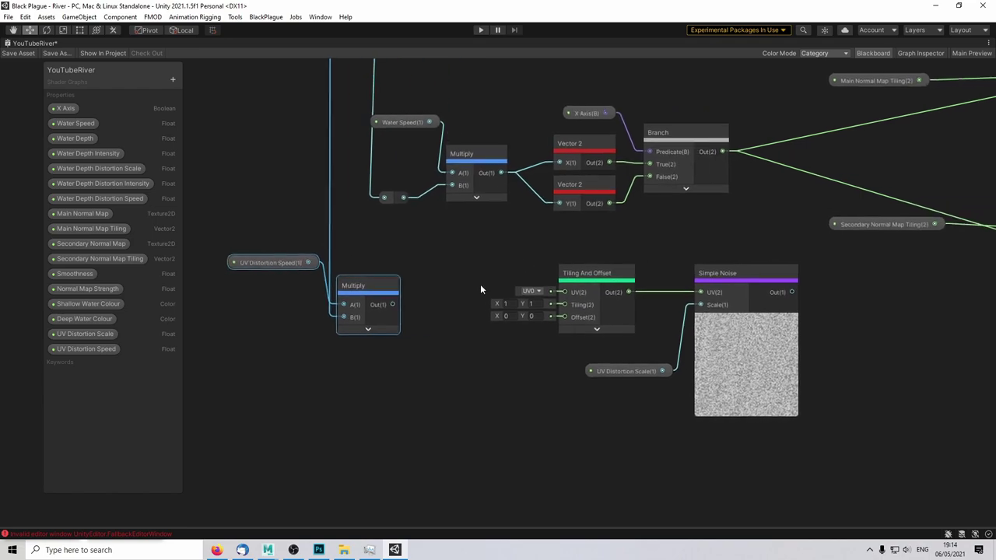
pyautogui.moveTo(480, 264); pyautogui.dragTo(847, 417)
# Step: Duplicate the X Axis, Branch and both Vector 2 nodes of the water speed setup
pyautogui.click(575, 143)
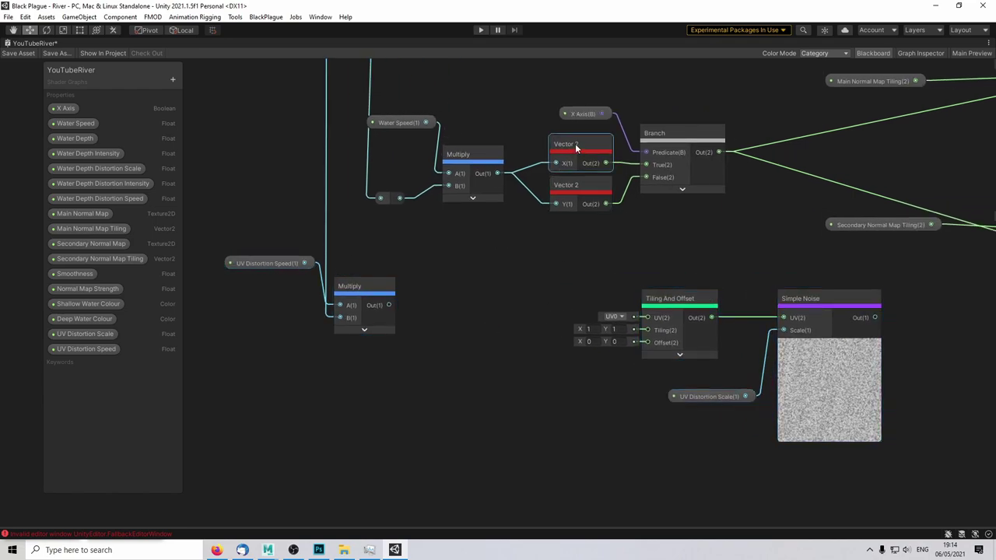
pyautogui.keyDown('shift'); pyautogui.click(579, 182); pyautogui.keyUp('shift')
pyautogui.keyDown('shift'); pyautogui.click(678, 125); pyautogui.keyUp('shift')
pyautogui.keyDown('shift'); pyautogui.click(596, 116); pyautogui.keyUp('shift')
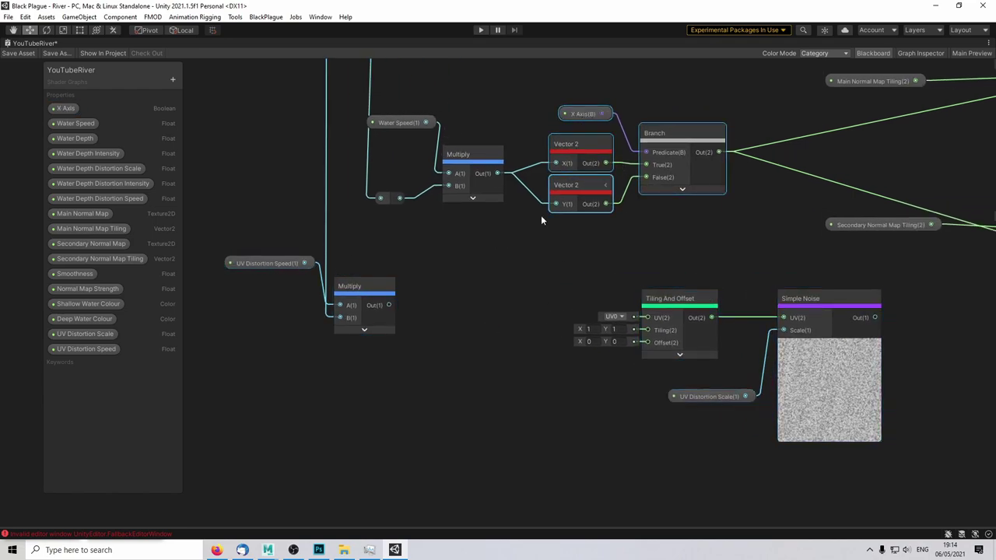
pyautogui.hotkey('ctrl', 'd')
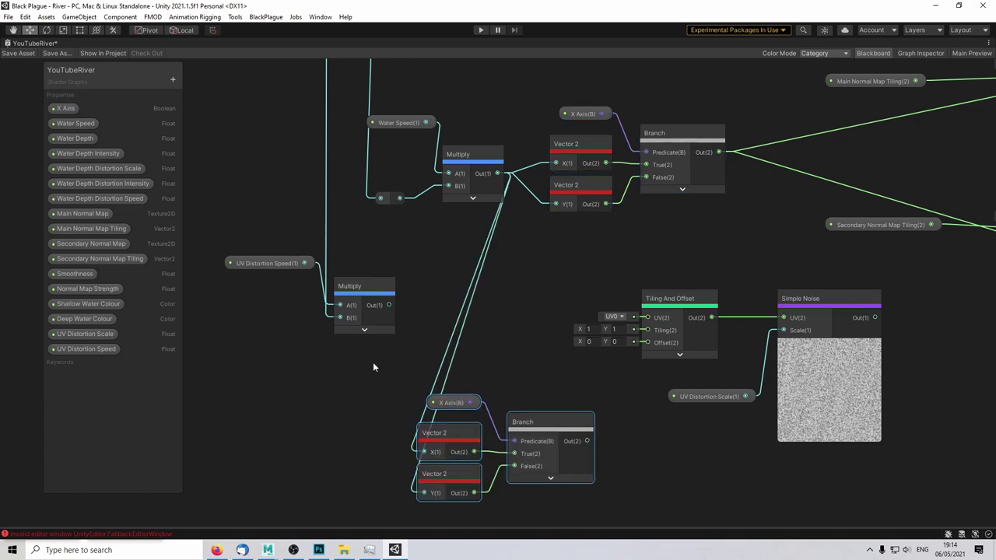
# Step: Connect the UV distortion Multiply output to both duplicated Vector 2 nodes, and the duplicated Branch output to the Tiling And Offset's Offset input
pyautogui.moveTo(389, 305); pyautogui.dragTo(424, 452)
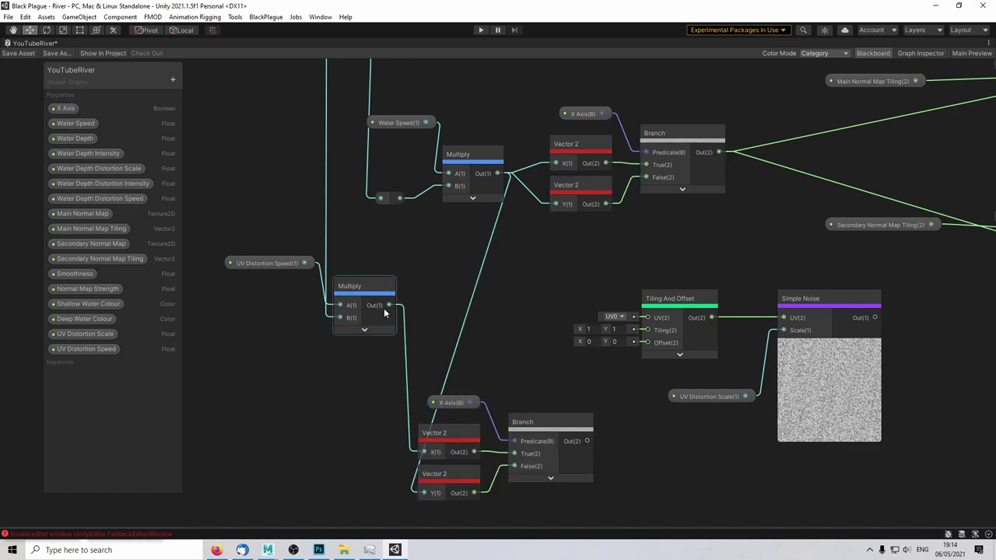
pyautogui.moveTo(420, 504); pyautogui.dragTo(420, 454, button='middle')
pyautogui.moveTo(420, 459); pyautogui.dragTo(424, 443)
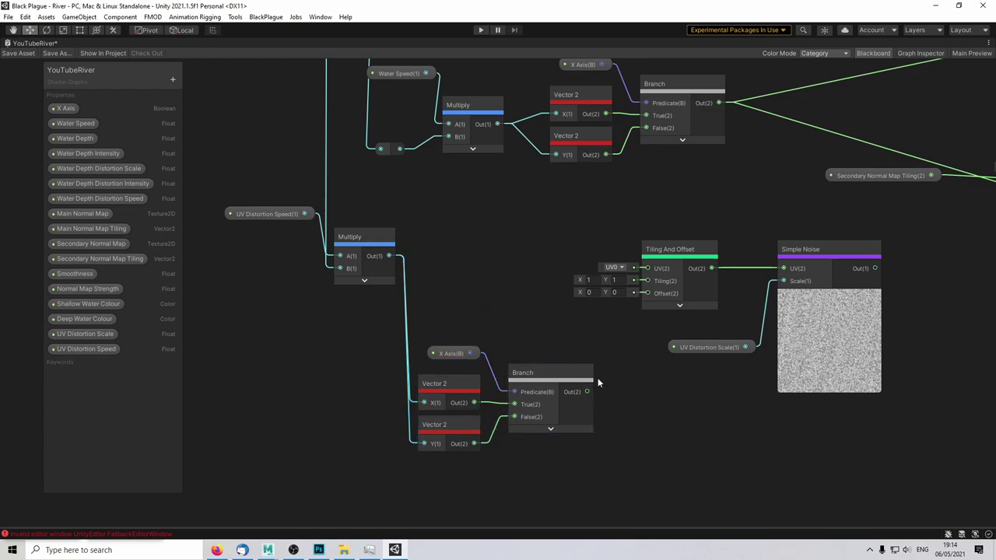
pyautogui.moveTo(588, 392); pyautogui.dragTo(646, 294)
# Step: Move the duplicated X Axis, Vector 2 and Branch nodes into the gap between Multiply and Tiling And Offset
pyautogui.moveTo(410, 341); pyautogui.dragTo(584, 502)
pyautogui.moveTo(545, 373); pyautogui.dragTo(533, 233)
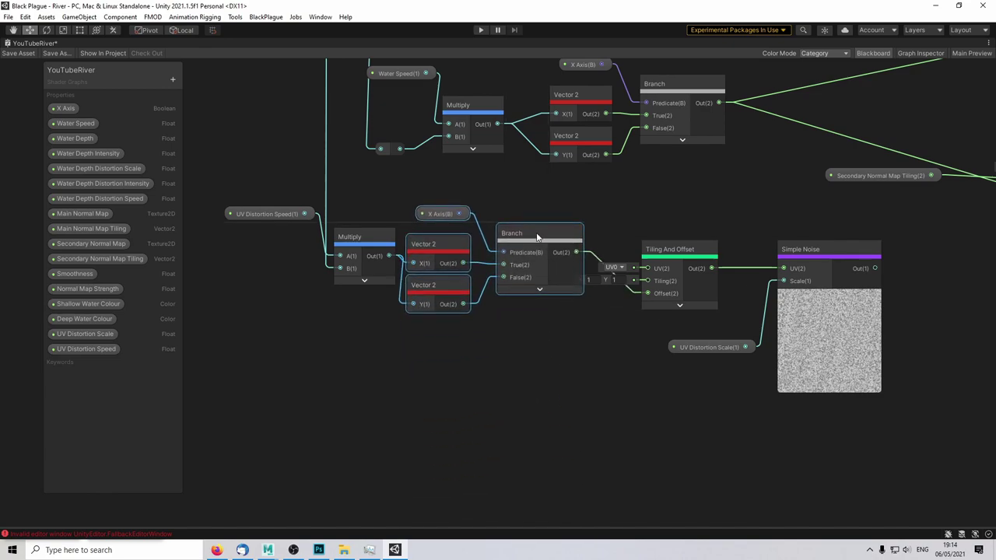
pyautogui.click(453, 360)
# Step: Move the Tiling And Offset node clear of the Branch, hide its unconnected ports, and collapse the Simple Noise preview
pyautogui.moveTo(589, 323); pyautogui.dragTo(510, 336, button='middle')
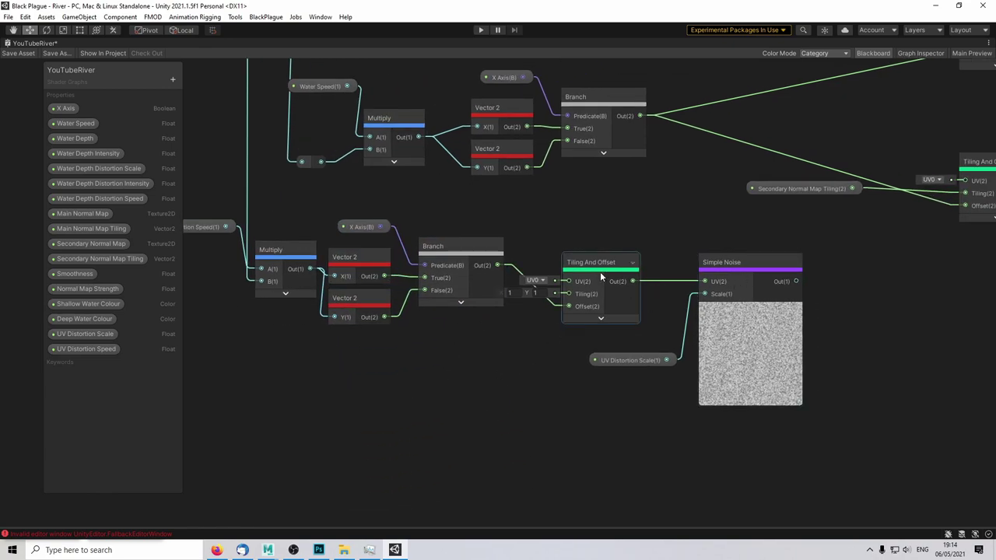
pyautogui.moveTo(609, 264); pyautogui.dragTo(624, 227)
pyautogui.click(614, 280)
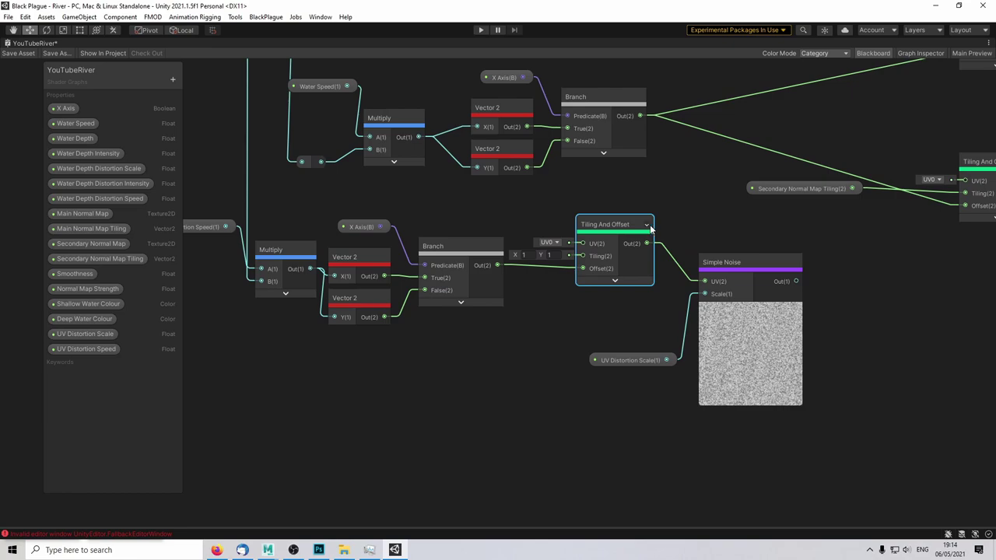
pyautogui.click(749, 309)
# Step: Space out the duplicated Branch, Vector 2 and X Axis nodes, and align Tiling And Offset with the Branch output
pyautogui.moveTo(455, 248); pyautogui.dragTo(507, 248)
pyautogui.moveTo(325, 211); pyautogui.dragTo(403, 268)
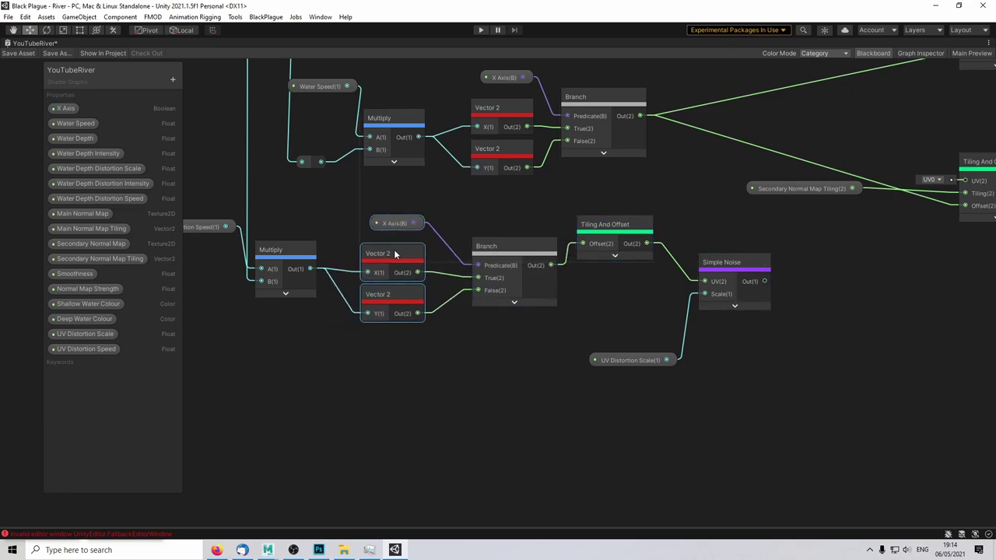
pyautogui.click(460, 353)
pyautogui.moveTo(607, 235); pyautogui.dragTo(611, 244)
pyautogui.click(322, 358)
# Step: Lower the UV distortion Multiply node so it lines up with the two Vector 2 nodes it feeds
pyautogui.moveTo(321, 333); pyautogui.dragTo(510, 357, button='middle')
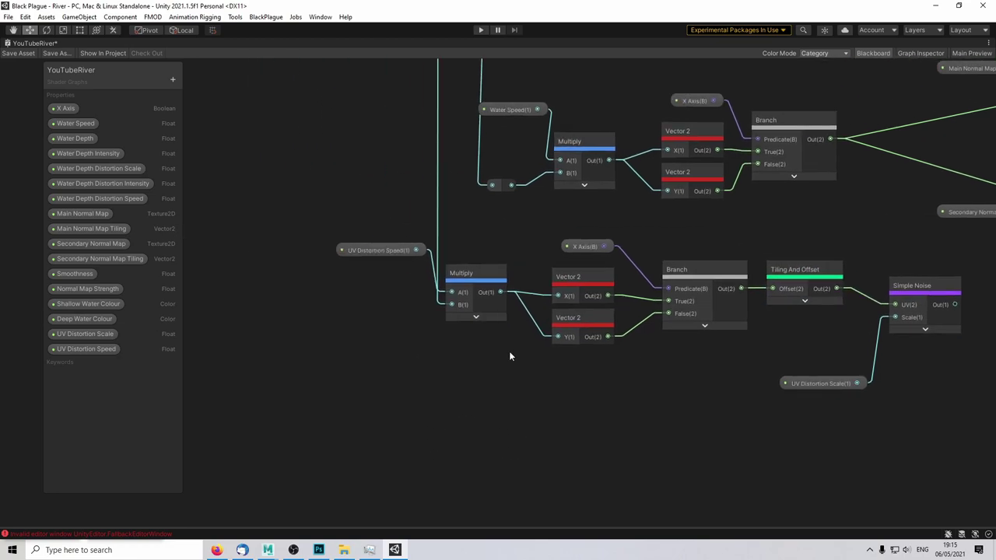
pyautogui.moveTo(426, 357); pyautogui.dragTo(459, 356)
pyautogui.moveTo(466, 276); pyautogui.dragTo(468, 299)
pyautogui.click(654, 428)
# Step: Move the Simple Noise and UV Distortion Scale nodes slightly closer to the Tiling And Offset node
pyautogui.moveTo(695, 364); pyautogui.dragTo(482, 451, button='middle')
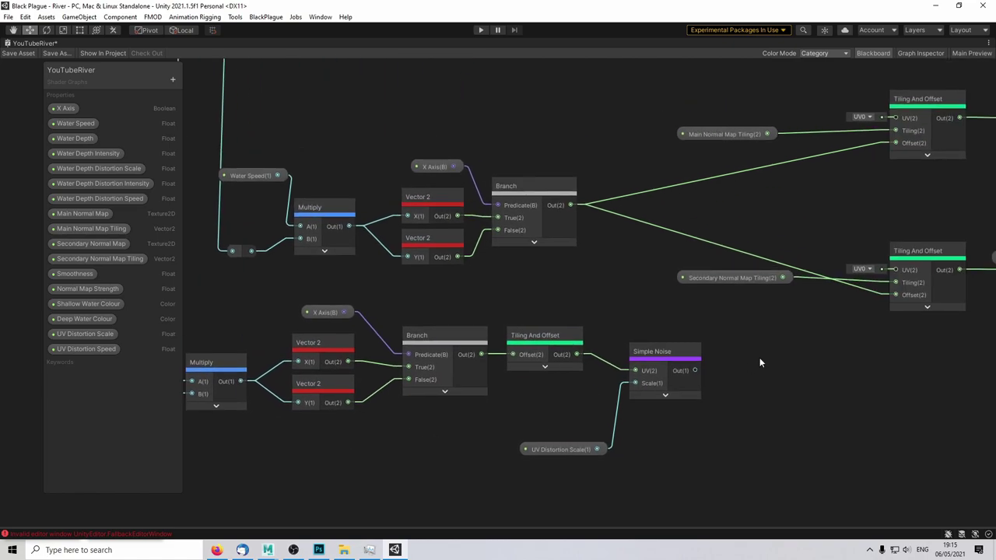
pyautogui.moveTo(663, 360); pyautogui.dragTo(644, 356)
pyautogui.moveTo(573, 450); pyautogui.dragTo(561, 447)
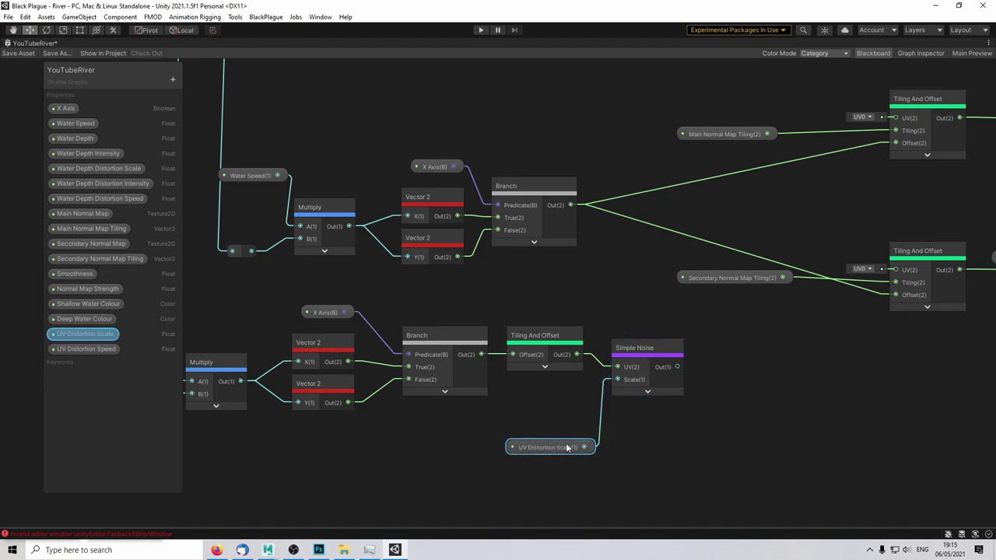
# Step: Add a Blend node and place it beside the Simple Noise node, below Secondary Normal Map Tiling
pyautogui.press('space')
pyautogui.write('ble')
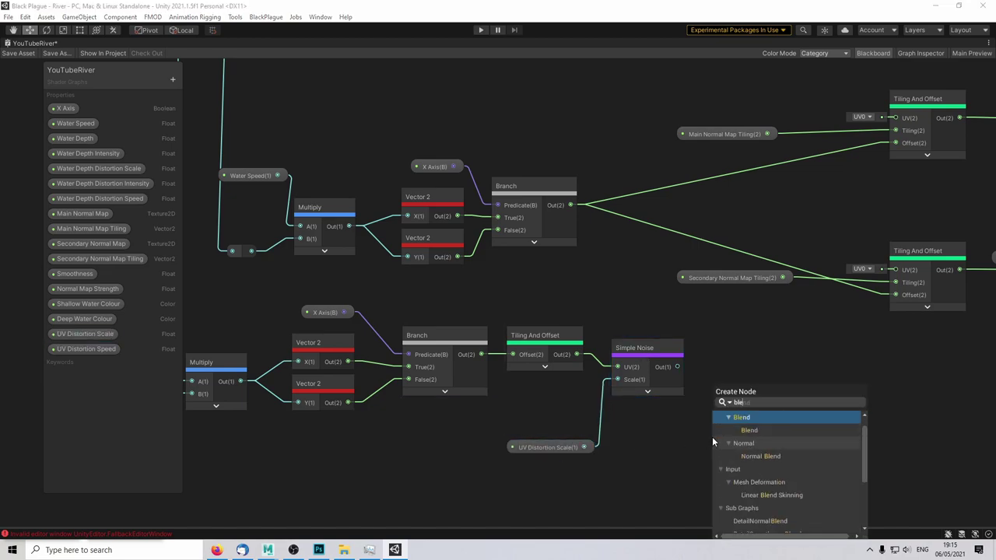
pyautogui.click(772, 428)
pyautogui.moveTo(763, 458); pyautogui.dragTo(779, 311)
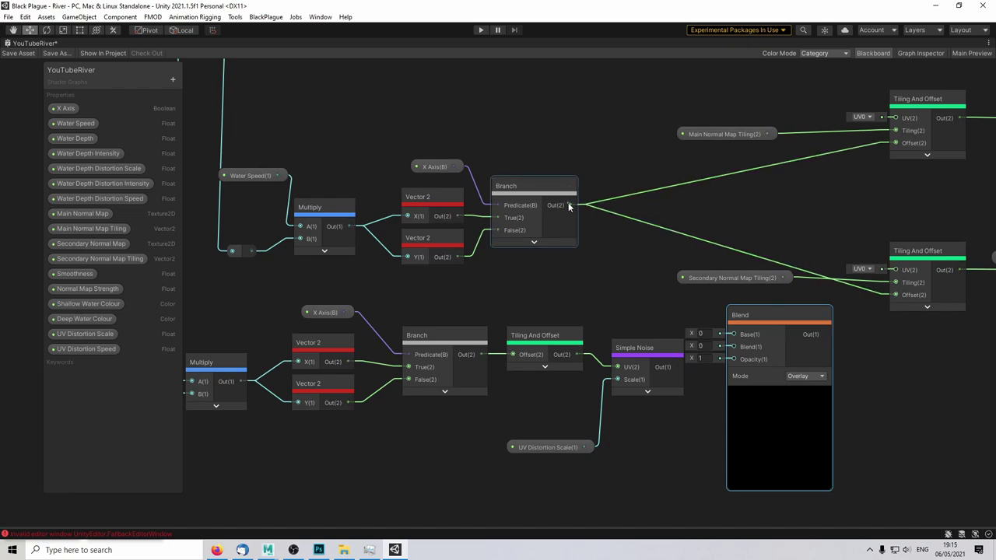
# Step: Feed the water-speed Branch into the Blend node's Base and Simple Noise into its Blend input, using Linear Light mode with the preview collapsed
pyautogui.moveTo(570, 205); pyautogui.dragTo(732, 333)
pyautogui.moveTo(677, 367); pyautogui.dragTo(733, 346)
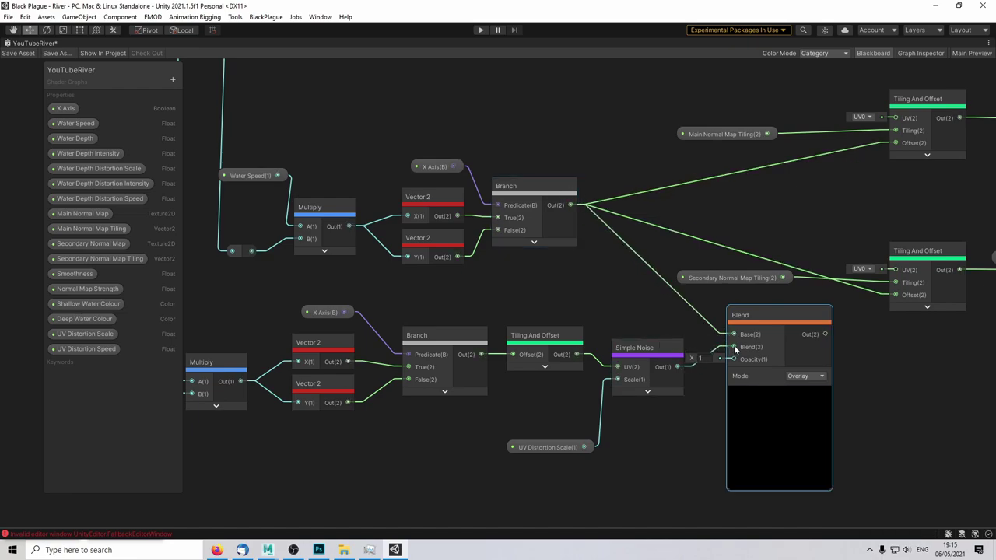
pyautogui.click(806, 378)
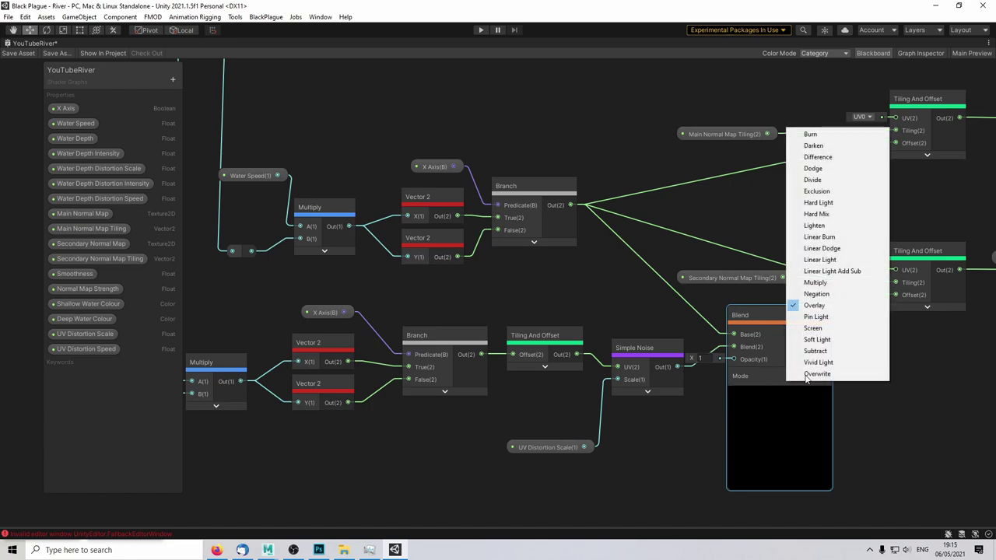
pyautogui.click(820, 260)
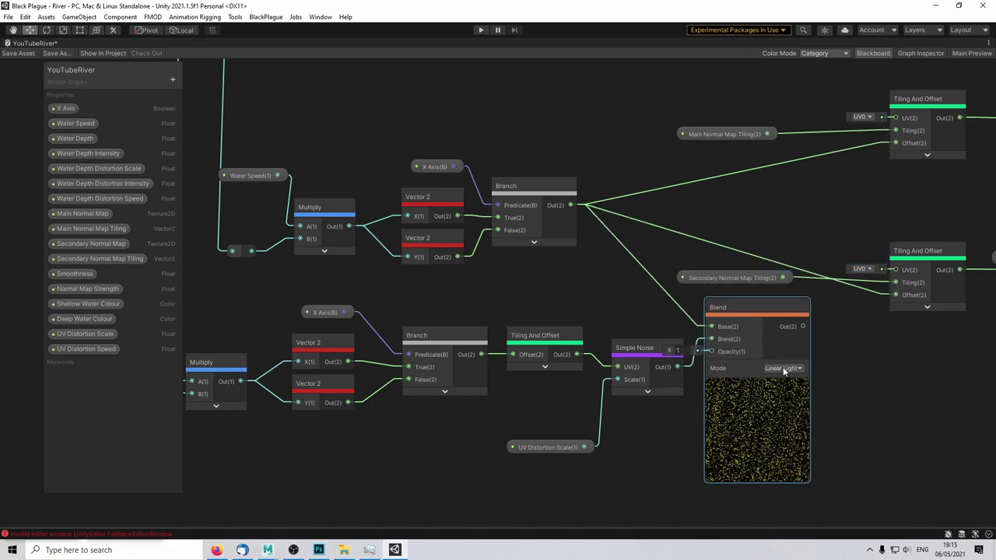
pyautogui.click(757, 389)
pyautogui.click(810, 392)
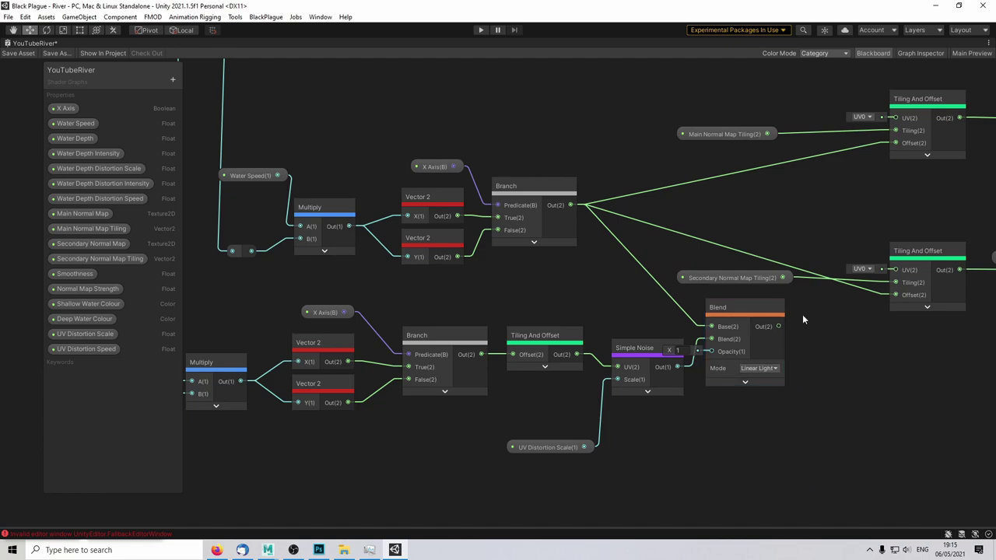
# Step: Connect the Blend output to the Offset of both Tiling And Offset nodes and move Blend between the two normal map tiling nodes
pyautogui.moveTo(803, 319); pyautogui.dragTo(703, 333, button='middle')
pyautogui.moveTo(679, 341); pyautogui.dragTo(794, 308)
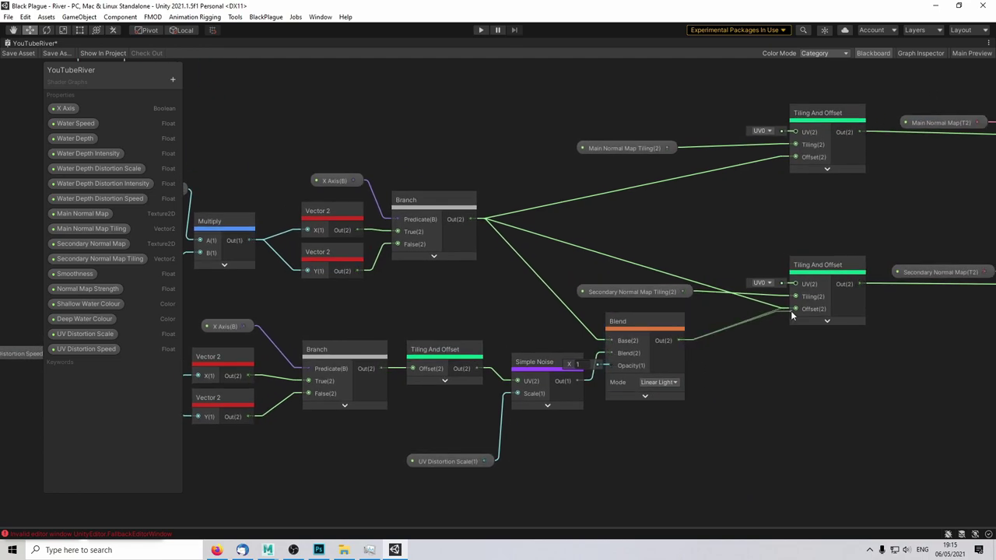
pyautogui.moveTo(679, 341); pyautogui.dragTo(794, 157)
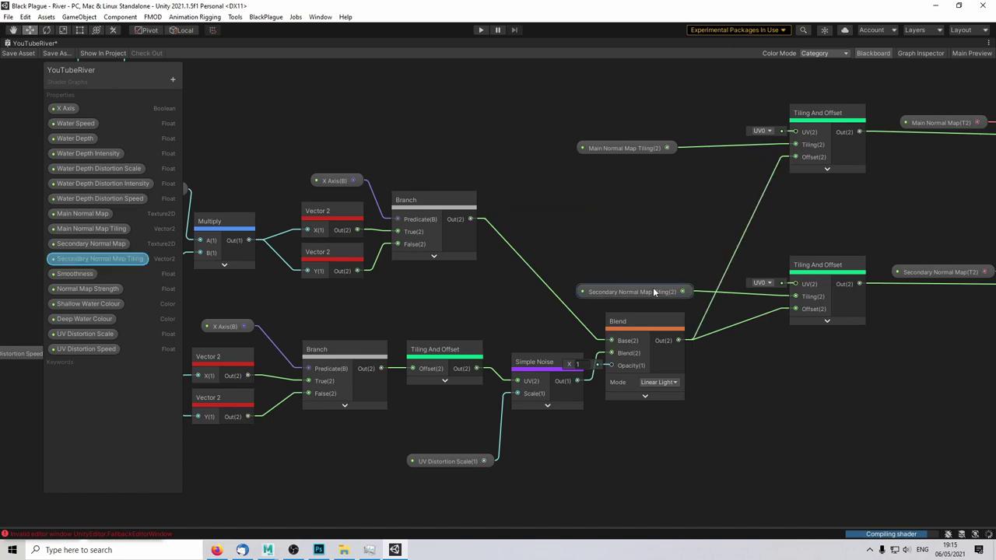
pyautogui.moveTo(639, 325); pyautogui.dragTo(638, 185)
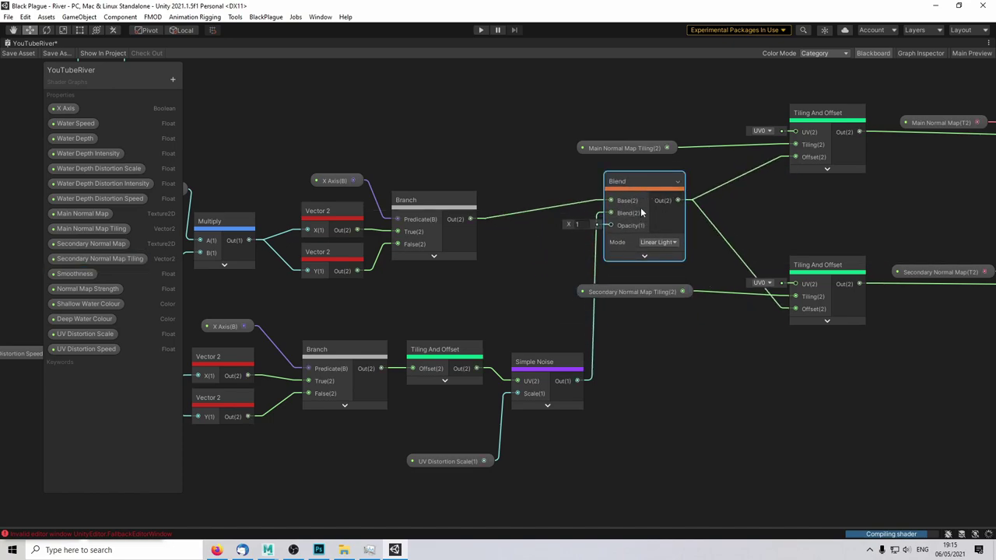
# Step: Create a new Float property named UV Distortion Intensity in the river graph
pyautogui.click(172, 80)
pyautogui.write('UV Distortion In')
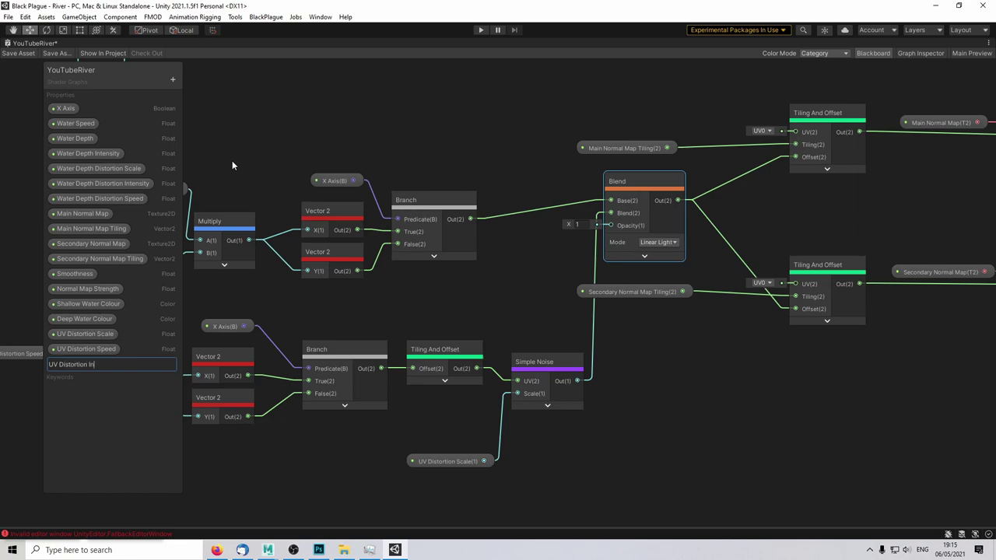
pyautogui.write('tensity')
pyautogui.press('Return')
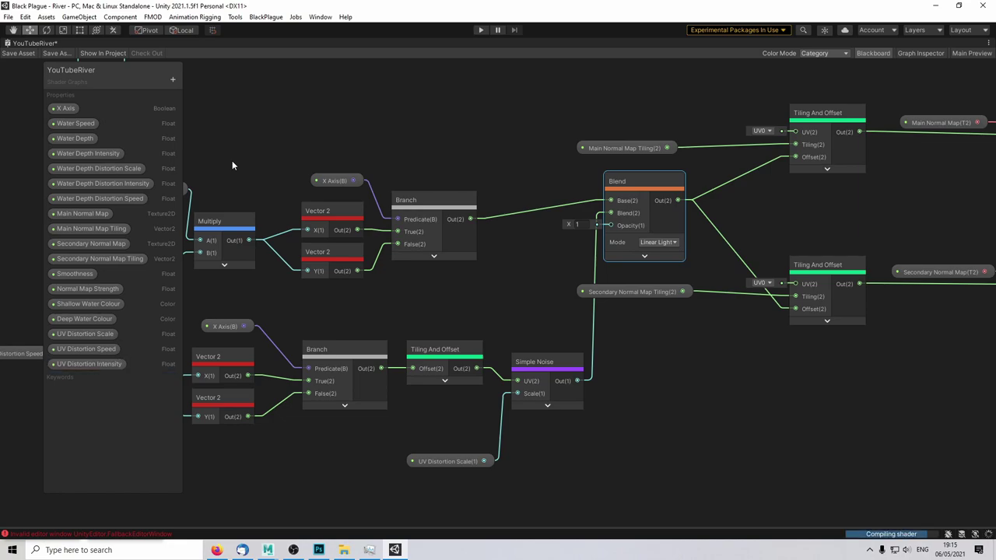
# Step: Place UV Distortion Intensity in the graph below the Blend node and connect it to Blend's Opacity input
pyautogui.click(122, 365)
pyautogui.moveTo(122, 366); pyautogui.dragTo(504, 284)
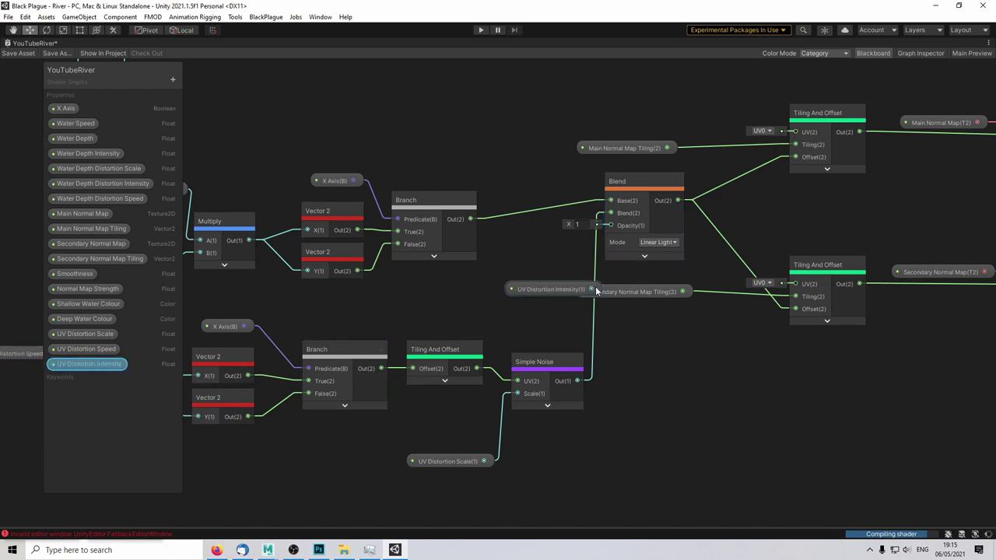
pyautogui.moveTo(592, 289); pyautogui.dragTo(611, 225)
pyautogui.moveTo(561, 289); pyautogui.dragTo(542, 283)
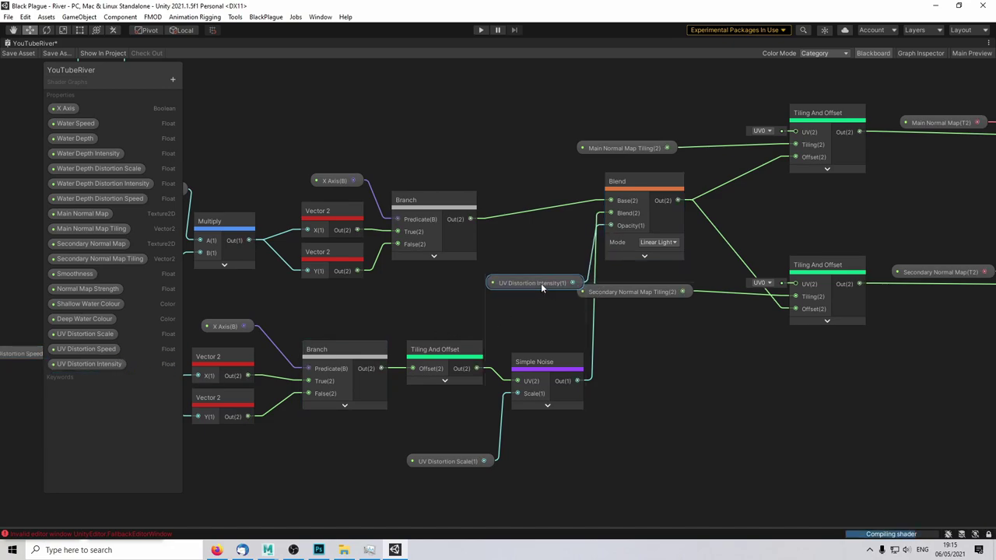
# Step: Set the UV Distortion Intensity property's mode to Slider and save the shader graph asset
pyautogui.click(92, 363)
pyautogui.click(919, 55)
pyautogui.click(704, 204)
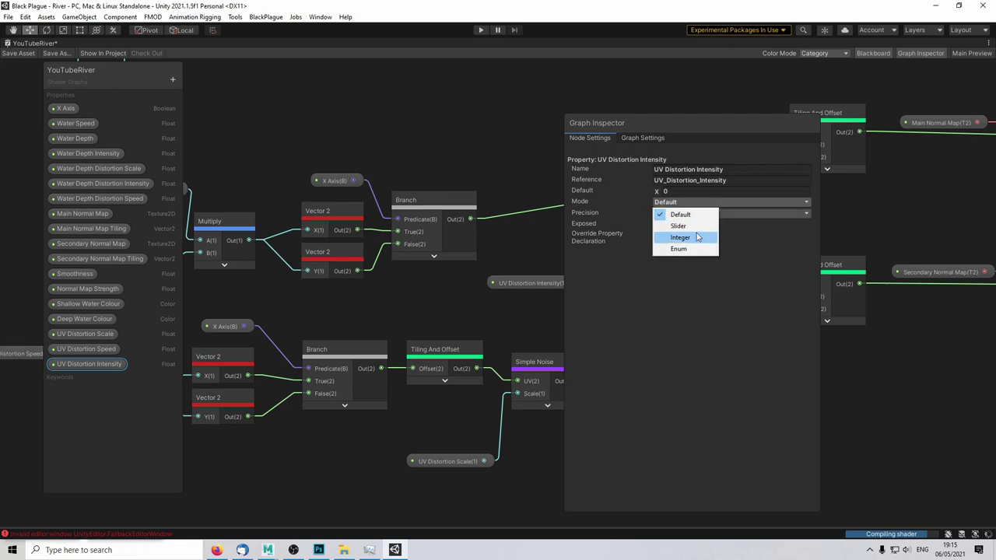
pyautogui.click(692, 225)
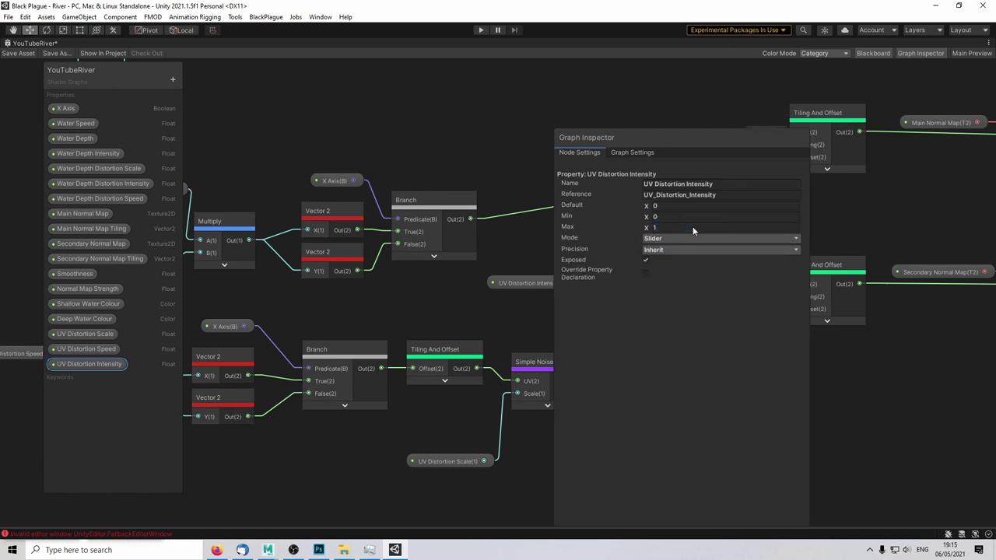
pyautogui.click(905, 54)
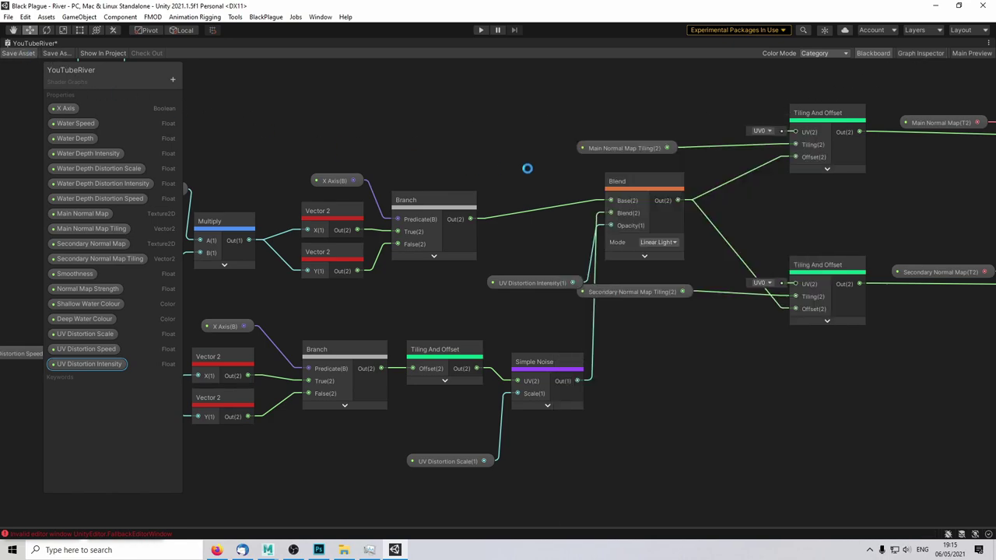
# Step: Restore the maximized graph window to the normal editor layout and show the Scene view
pyautogui.click(524, 188)
pyautogui.hotkey('shift', 'space')
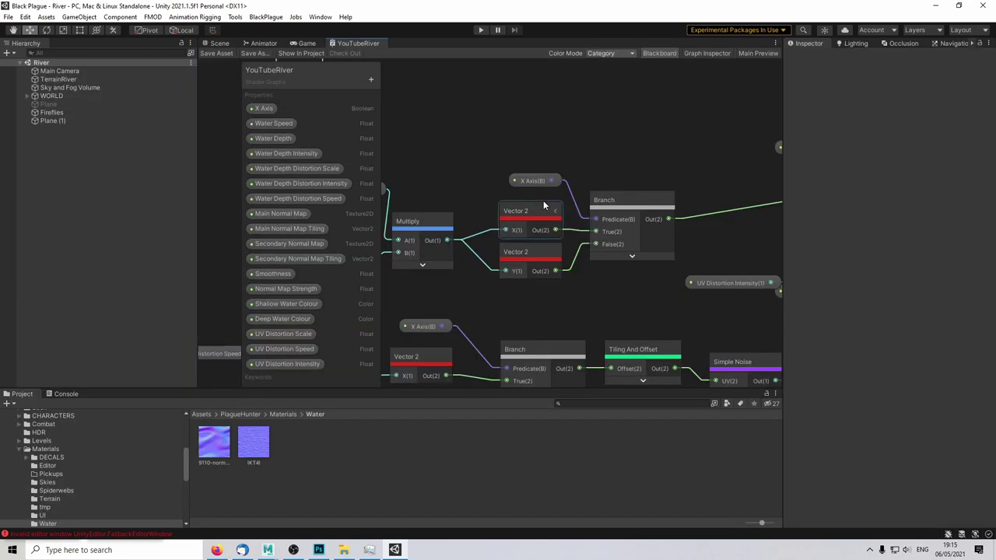
pyautogui.click(219, 43)
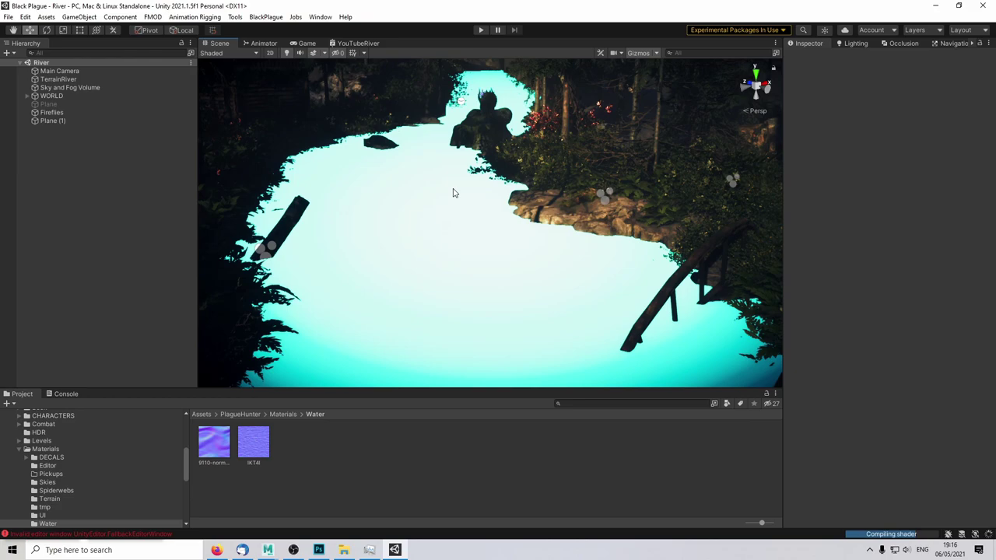
# Step: On Plane (1)'s river material, set UV Distortion Intensity to 0.49, UV Distortion Speed to 0.37 and UV Distortion Scale to 500
pyautogui.click(93, 121)
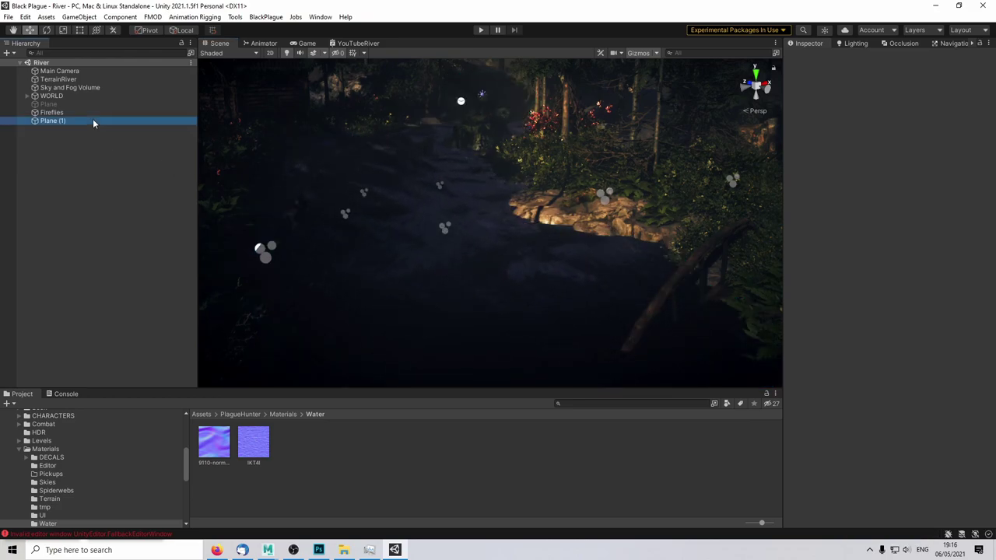
pyautogui.scroll(-10, 850, 448)
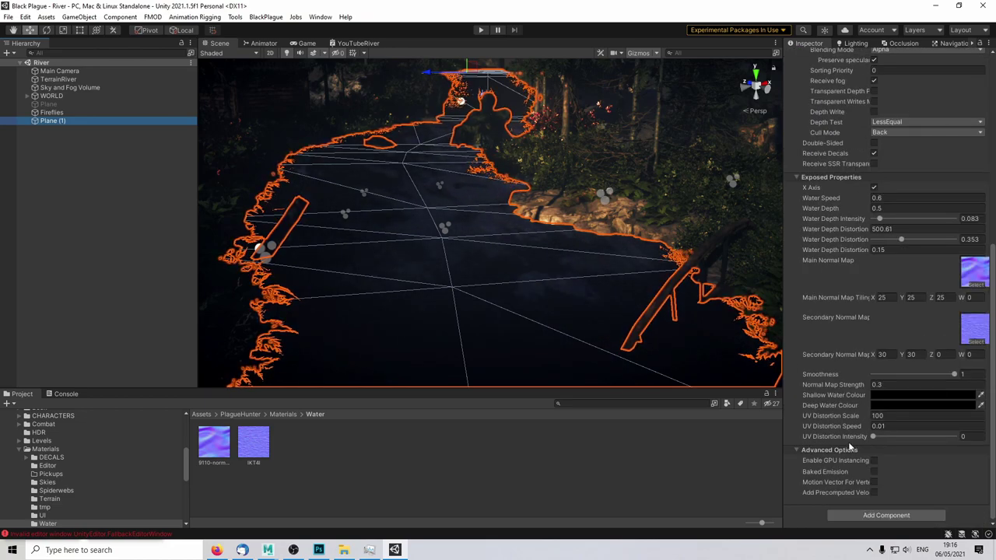
pyautogui.moveTo(873, 437); pyautogui.dragTo(913, 438)
pyautogui.moveTo(839, 428); pyautogui.dragTo(850, 427)
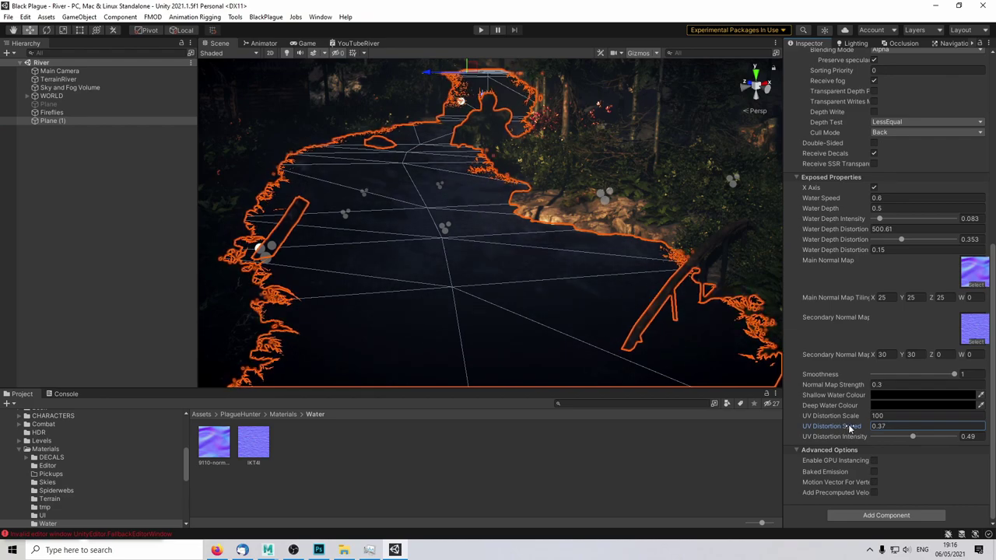
pyautogui.click(897, 417)
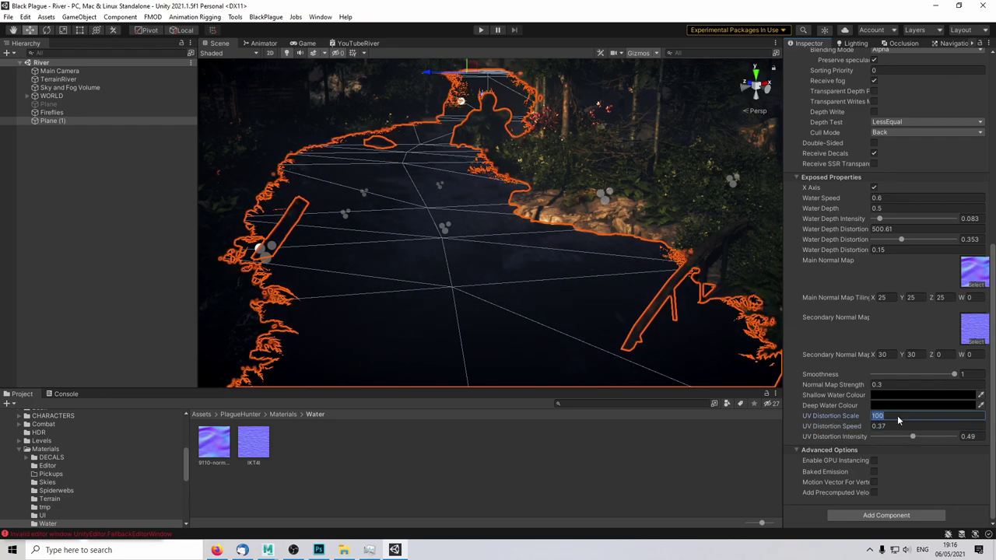
pyautogui.write('500')
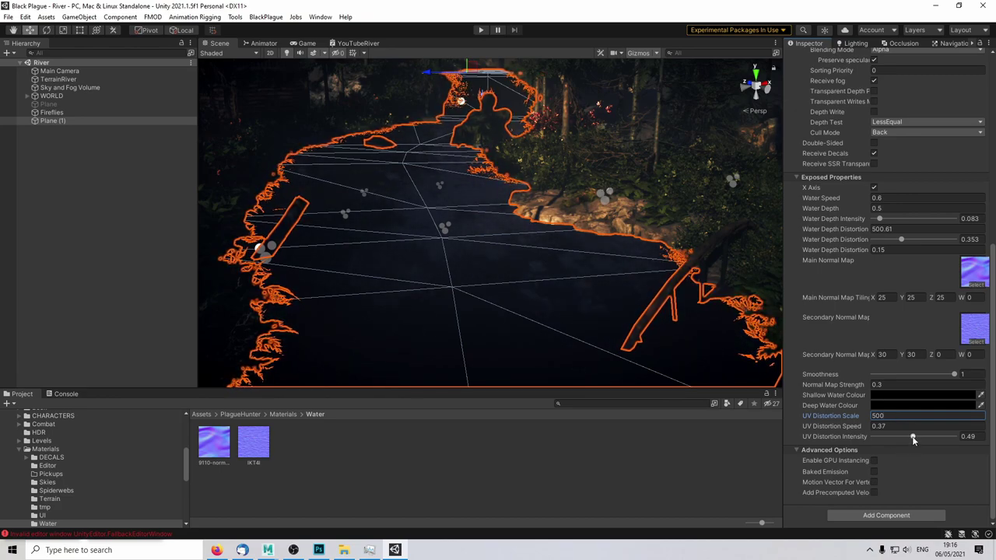
# Step: Reduce the river material's UV Distortion Speed to 0.1 and its UV Distortion Intensity to 0.051
pyautogui.moveTo(912, 436); pyautogui.dragTo(901, 440)
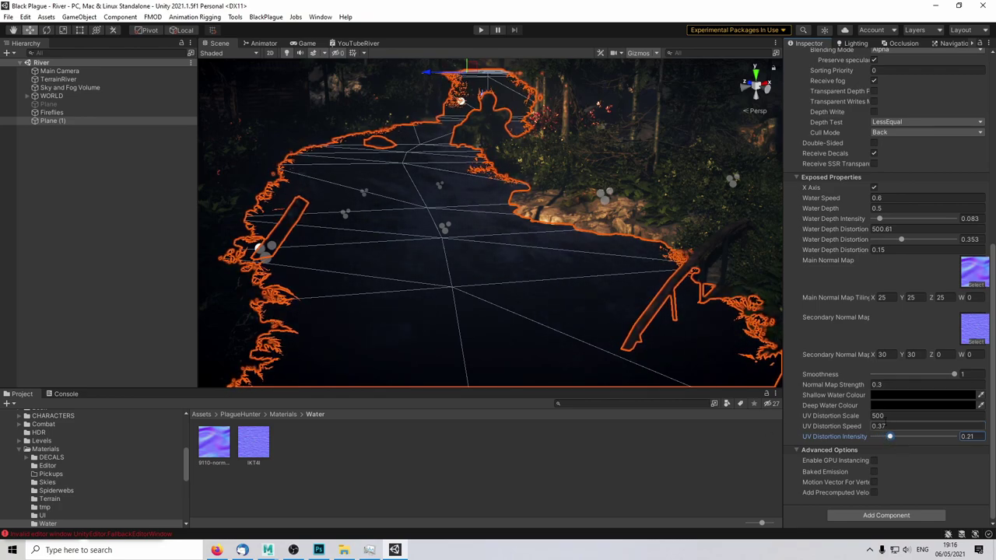
pyautogui.click(892, 426)
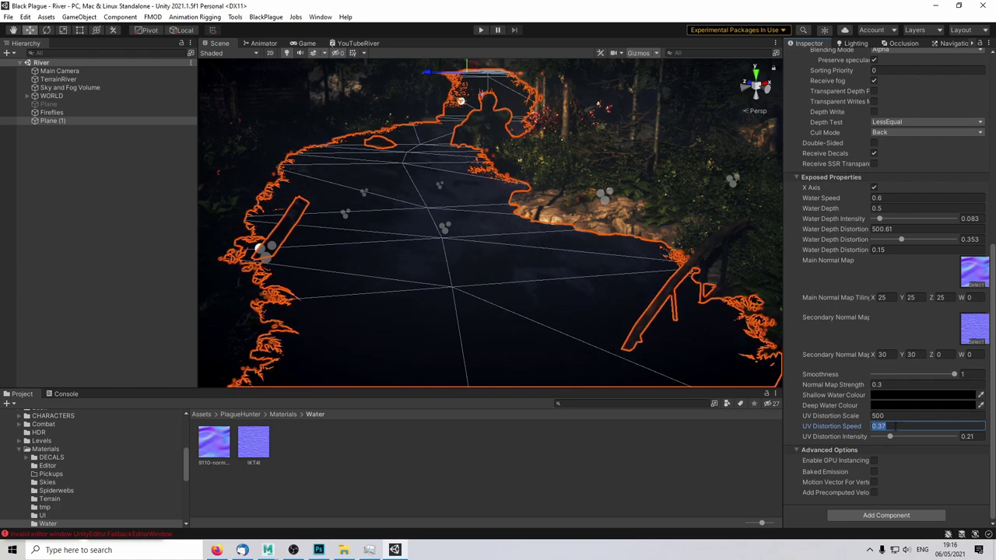
pyautogui.write('0.1')
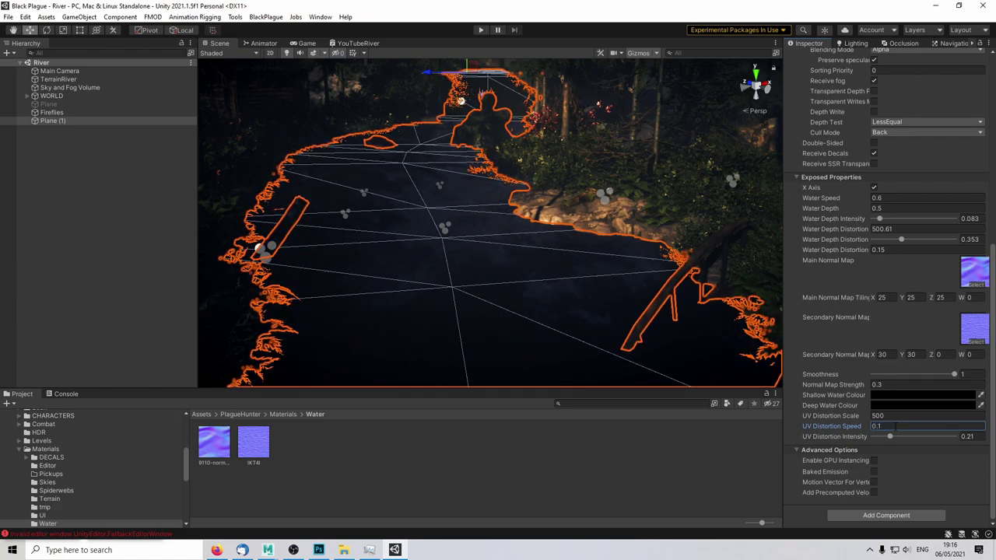
pyautogui.moveTo(889, 436); pyautogui.dragTo(876, 437)
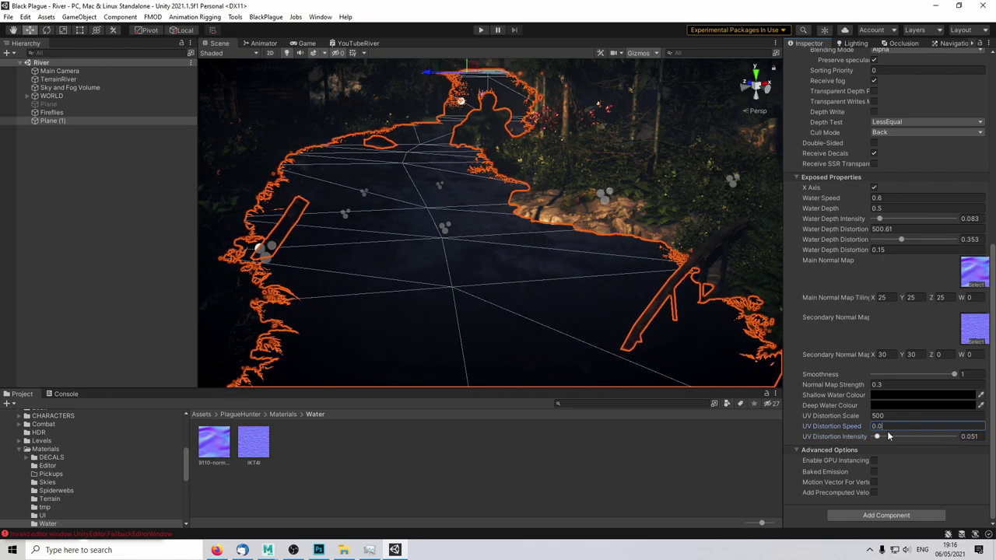
# Step: Set UV Distortion Speed to 0.05 and UV Distortion Intensity to 0.166, and deselect the plane to view the water
pyautogui.click(887, 426)
pyautogui.write('0.05')
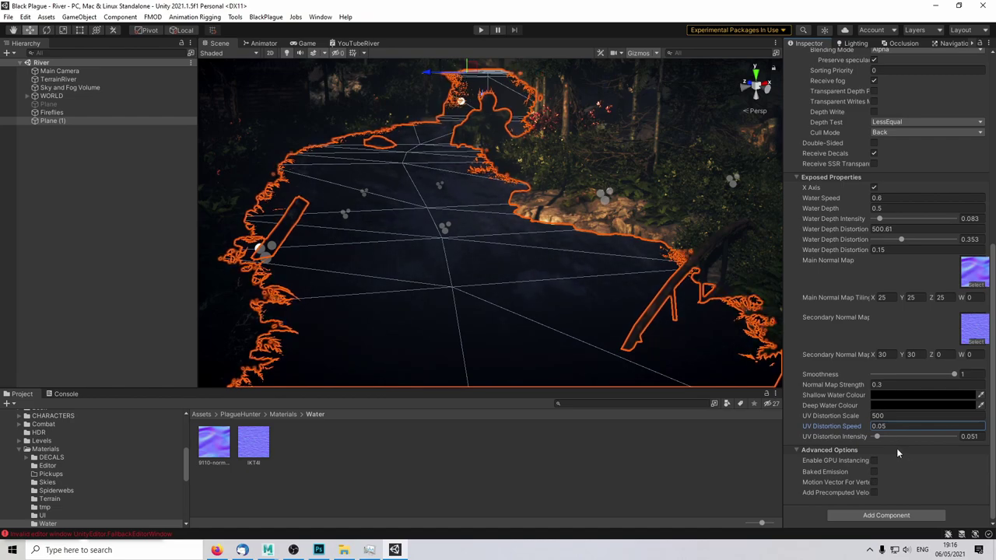
pyautogui.moveTo(878, 439); pyautogui.dragTo(894, 438)
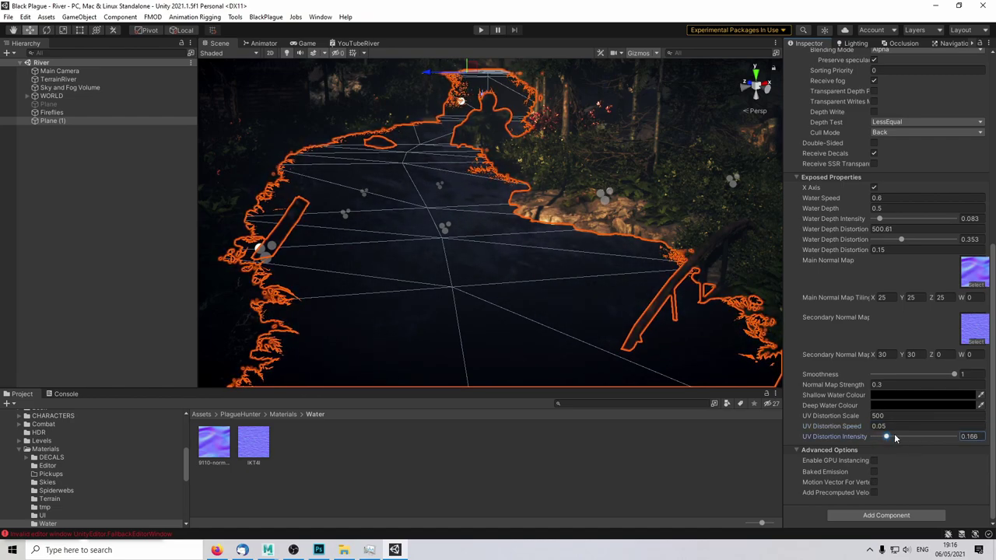
pyautogui.click(683, 479)
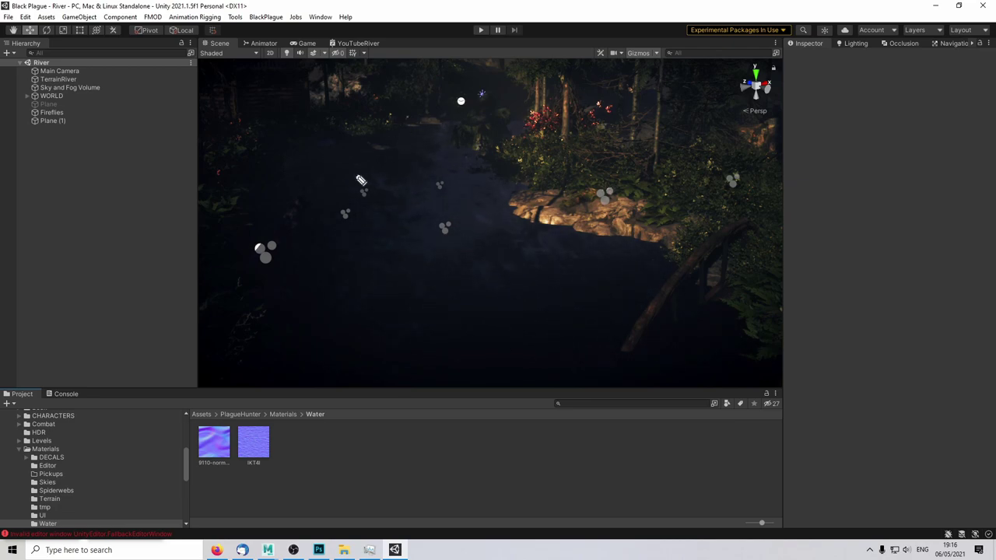
pyautogui.moveTo(305, 148)
pyautogui.mouseDown()
pyautogui.moveTo(418, 192)
pyautogui.moveTo(307, 139)
pyautogui.mouseUp()
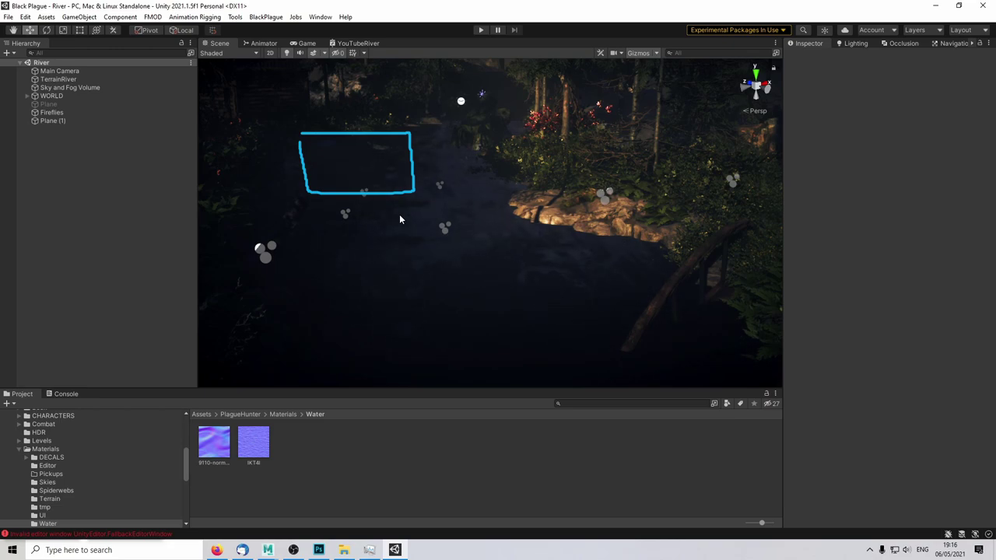
pyautogui.press('Escape')
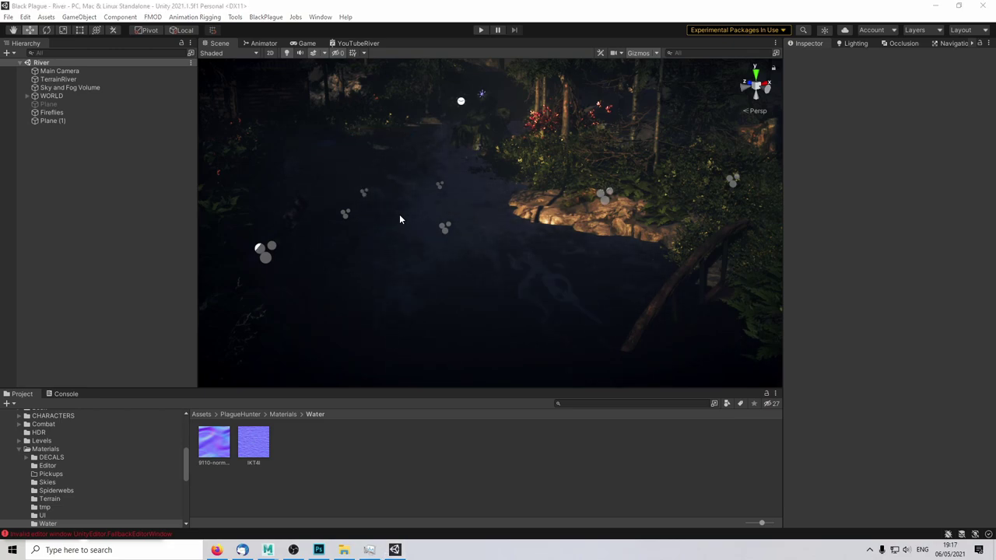
# Step: Select Plane (1), set its river material's UV Distortion Intensity to 0.561, and deselect it
pyautogui.click(64, 119)
pyautogui.scroll(-3, 928, 438)
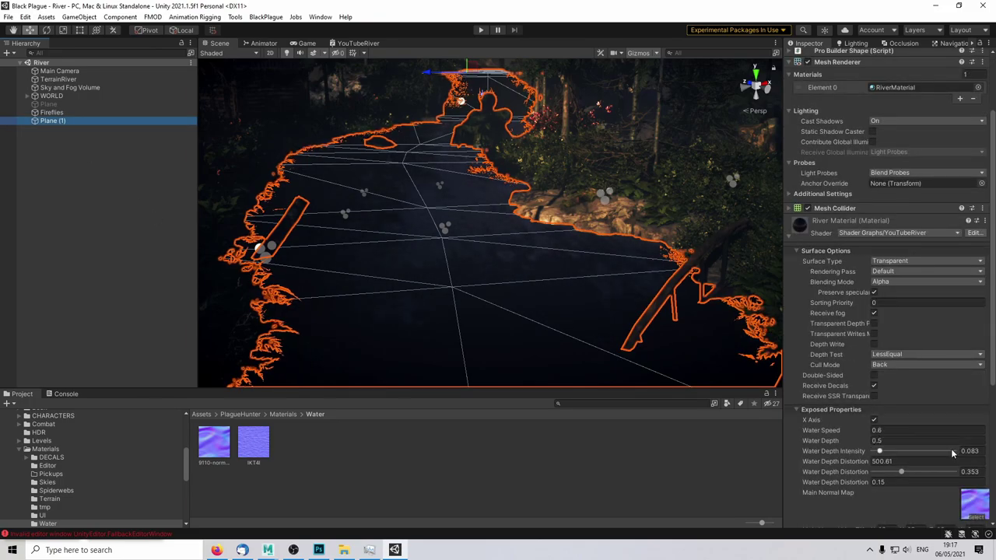
pyautogui.scroll(-7, 928, 438)
pyautogui.moveTo(953, 437); pyautogui.dragTo(920, 439)
pyautogui.click(622, 465)
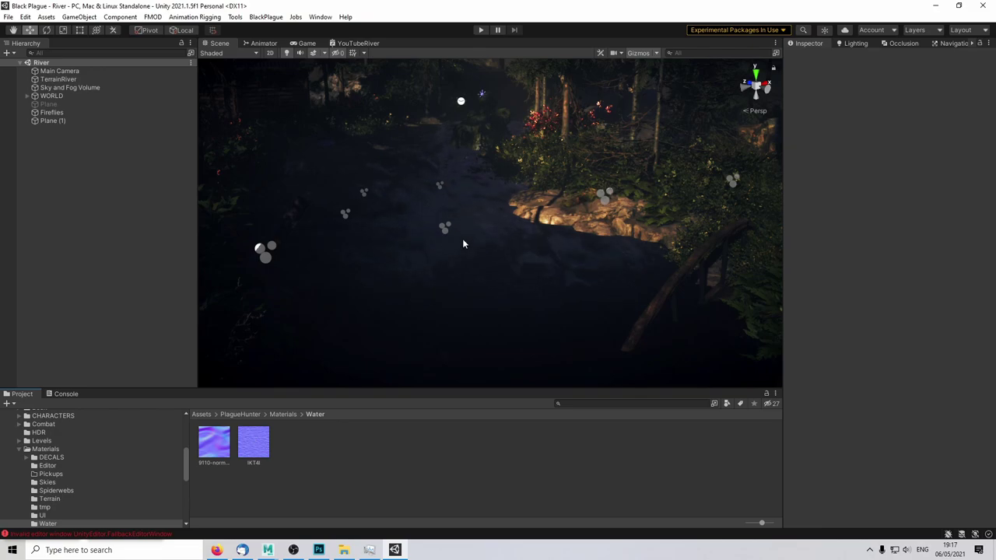
pyautogui.moveTo(583, 310); pyautogui.dragTo(522, 271, button='middle')
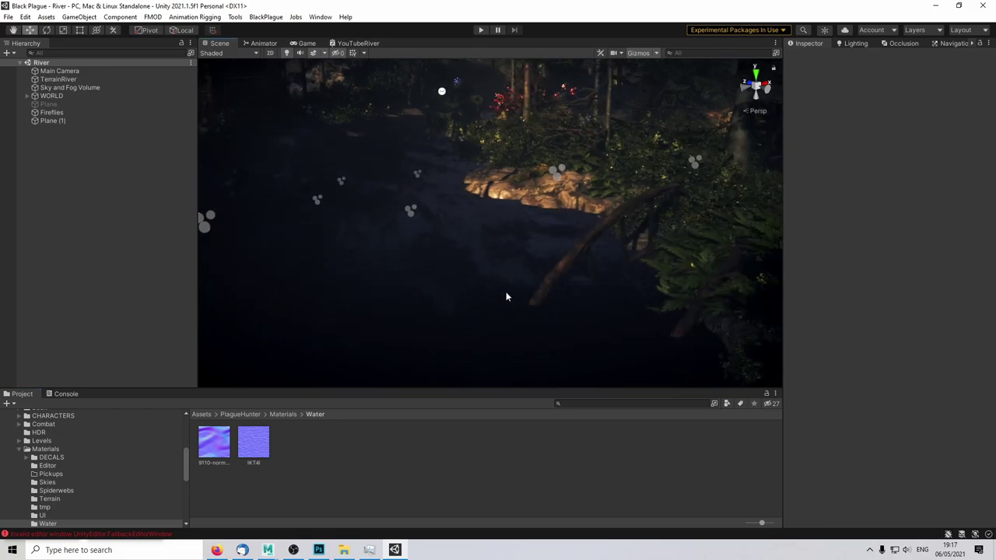
pyautogui.click(124, 121)
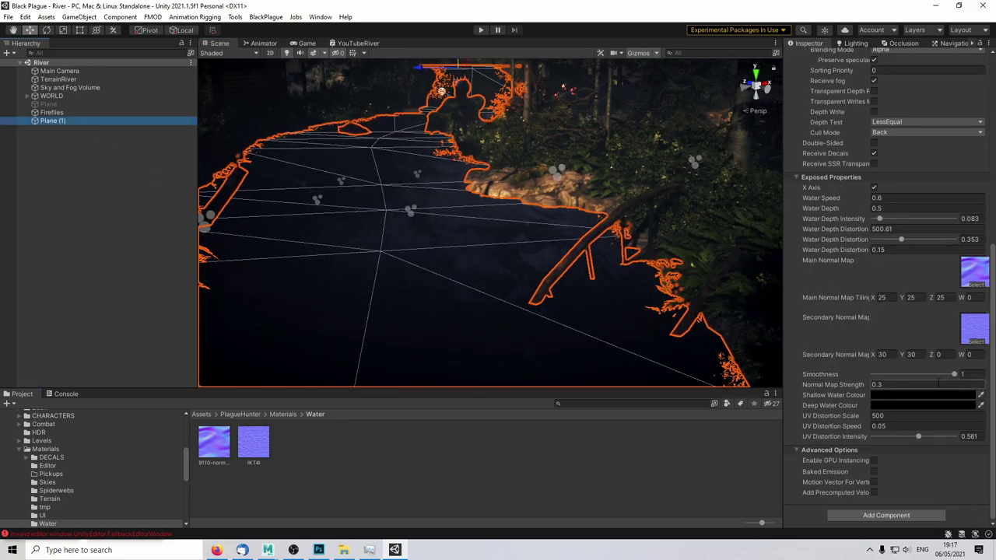
pyautogui.click(644, 466)
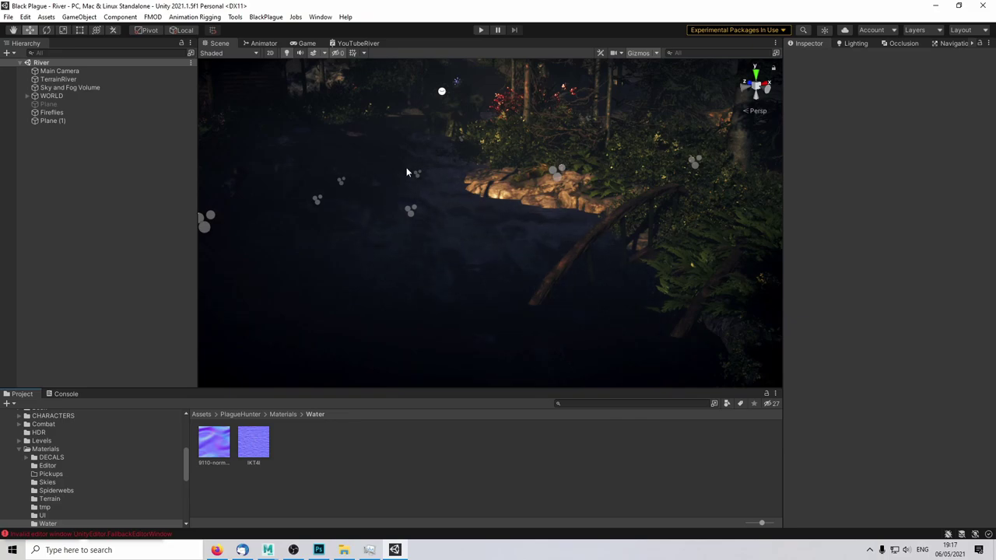
# Step: Group all the normal map and UV distortion nodes below the Depth Test group in YouTubeRiver and title the group Normals
pyautogui.click(353, 43)
pyautogui.scroll(-6, 560, 227)
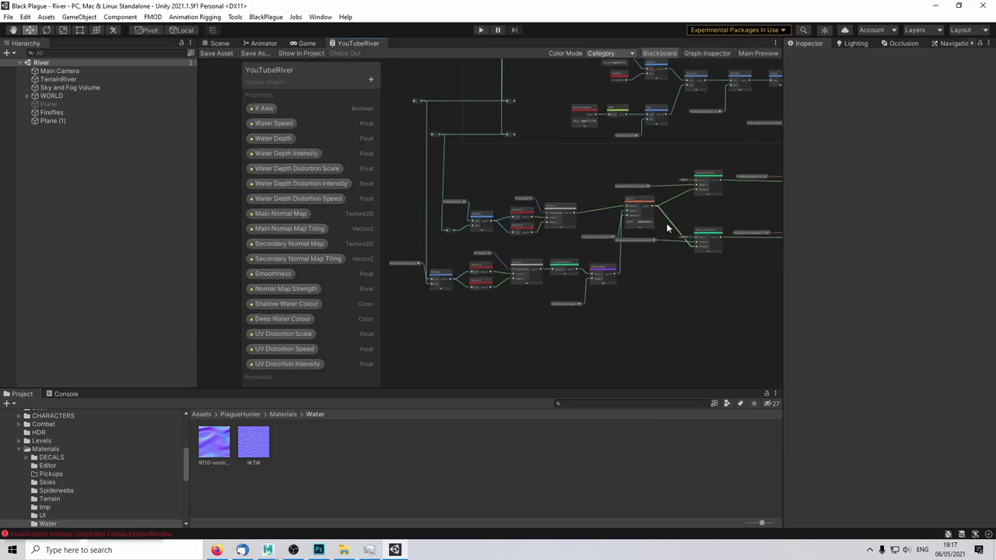
pyautogui.moveTo(658, 229); pyautogui.dragTo(569, 234, button='middle')
pyautogui.scroll(-3, 570, 234)
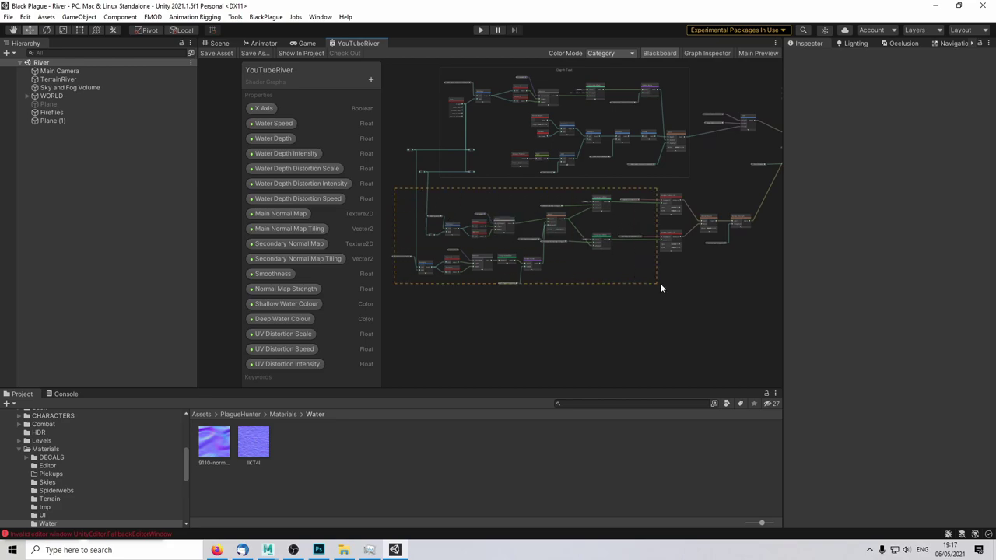
pyautogui.moveTo(762, 309); pyautogui.dragTo(761, 308)
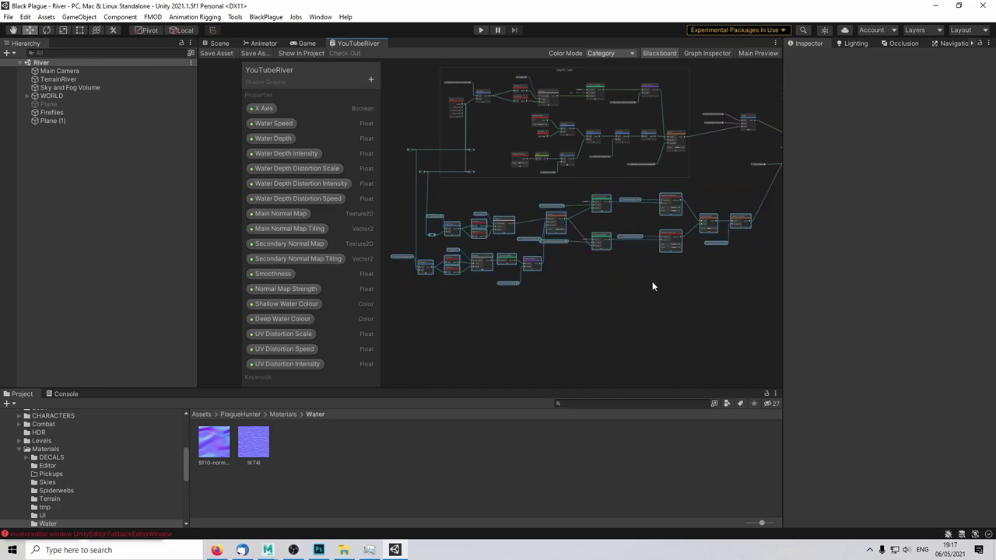
pyautogui.hotkey('ctrl', 'g')
pyautogui.write('Norm')
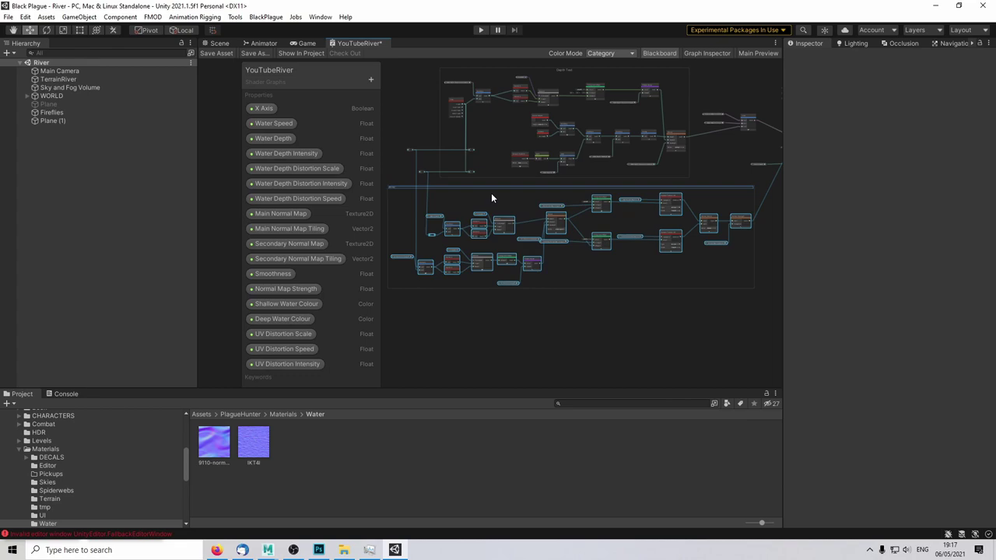
pyautogui.write('als')
pyautogui.press('Return')
pyautogui.click(708, 218)
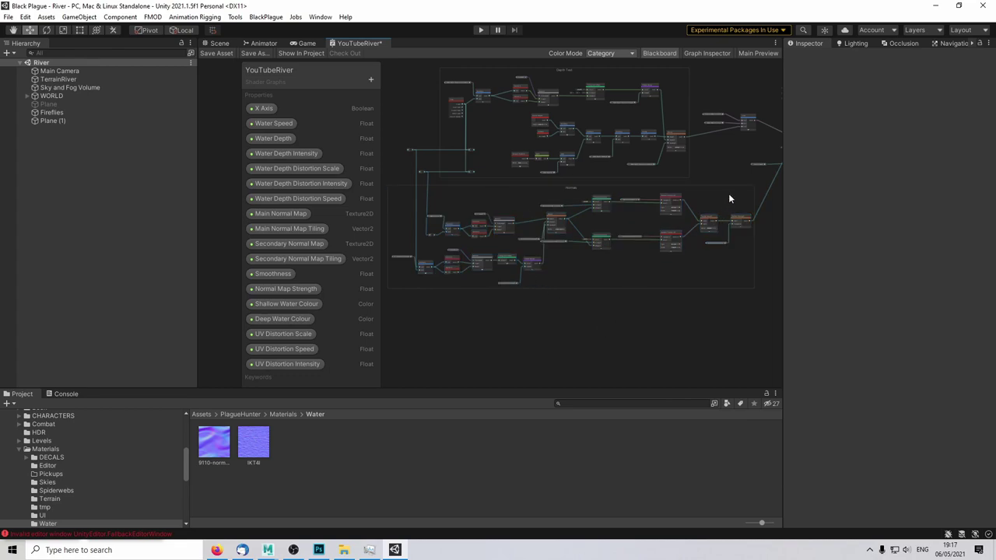
pyautogui.moveTo(710, 192)
pyautogui.mouseDown()
pyautogui.moveTo(652, 191)
pyautogui.moveTo(715, 190)
pyautogui.mouseUp()
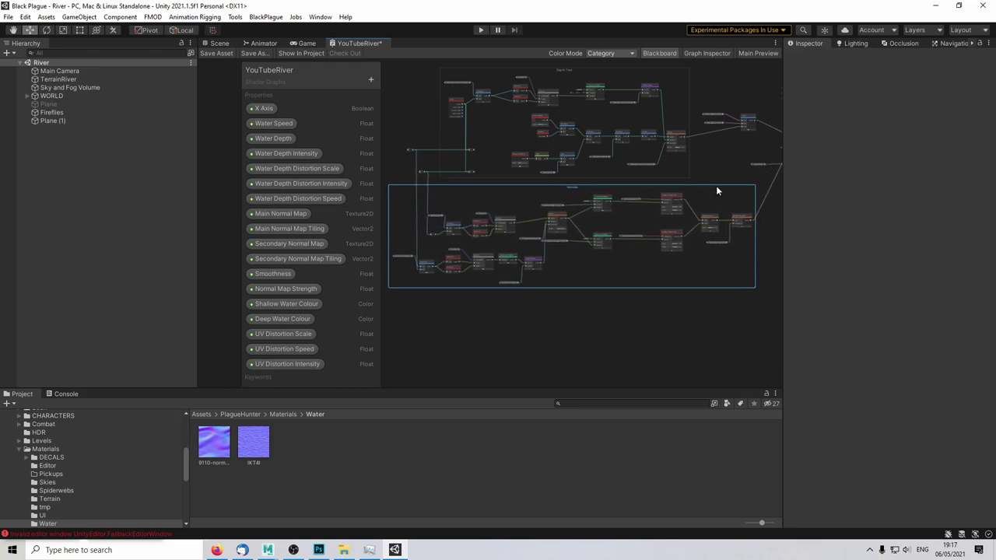
pyautogui.click(706, 338)
# Step: Add a Split node to the YouTubeRiver graph and feed it the output of the shallow and deep water colour Lerp
pyautogui.moveTo(724, 260); pyautogui.dragTo(556, 288, button='middle')
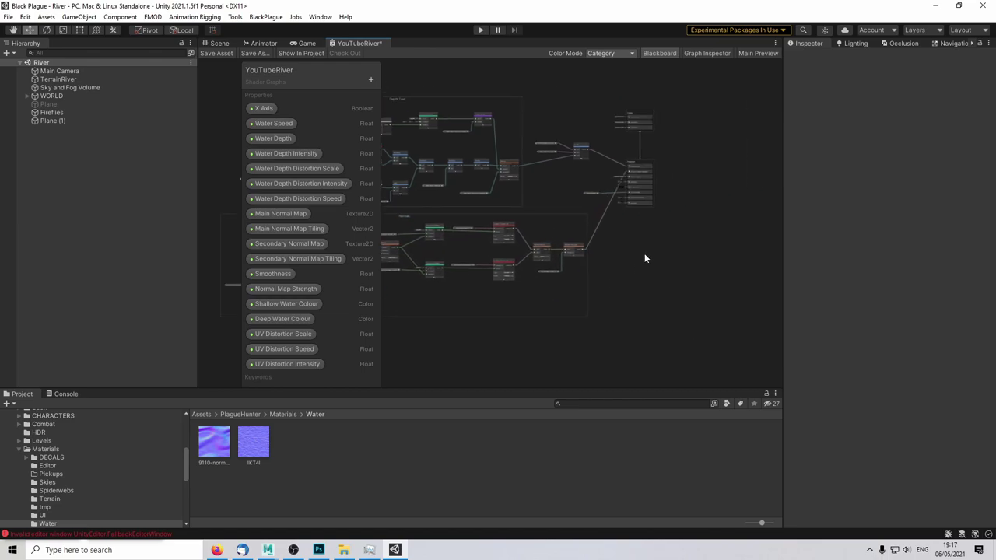
pyautogui.scroll(3, 625, 218)
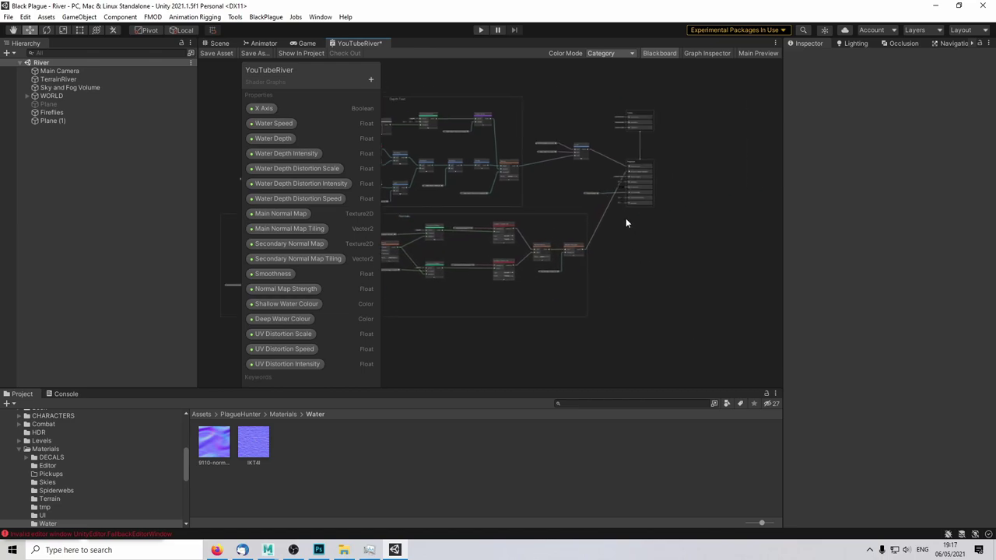
pyautogui.click(216, 43)
pyautogui.click(358, 43)
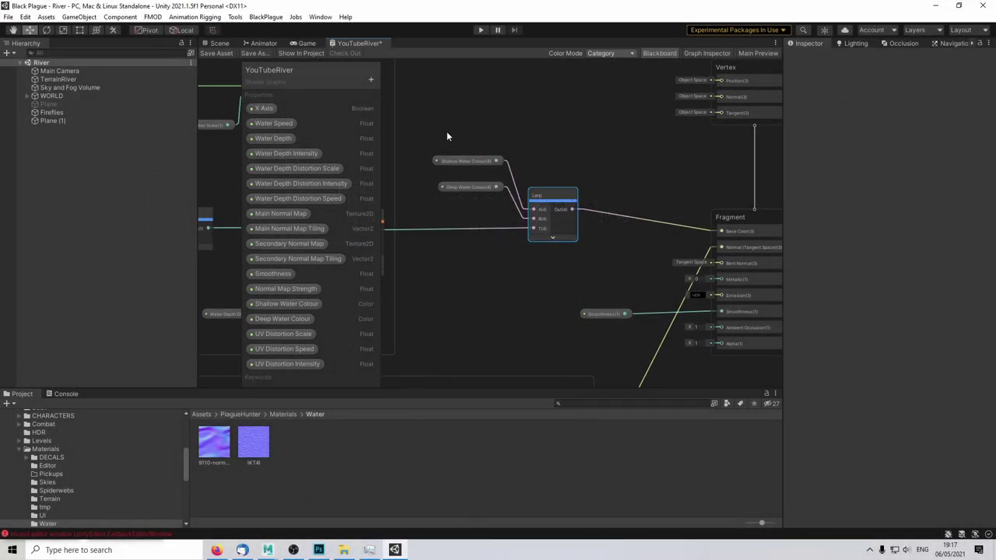
pyautogui.moveTo(448, 134); pyautogui.dragTo(510, 192)
pyautogui.click(557, 172)
pyautogui.moveTo(489, 165); pyautogui.dragTo(574, 147, button='middle')
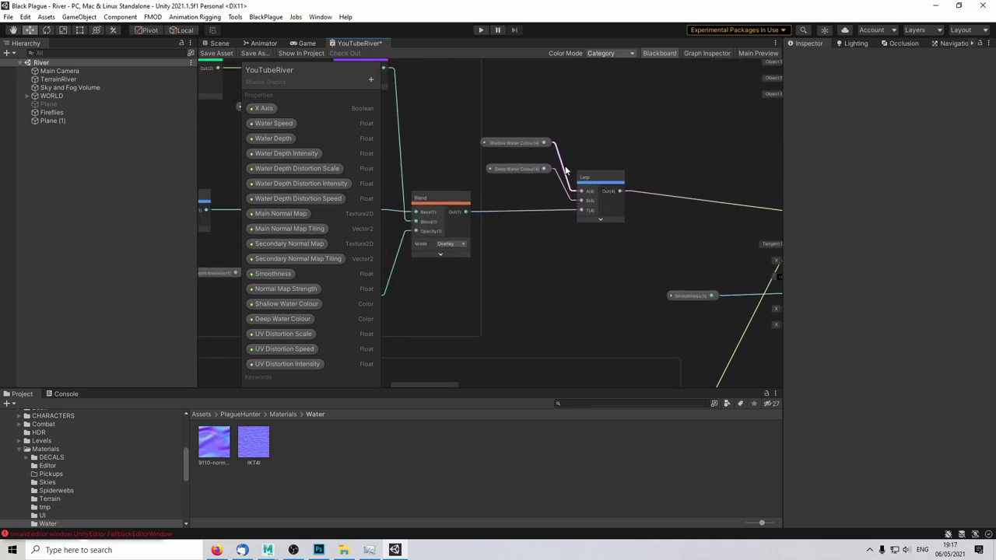
pyautogui.hotkey('shift', 'space')
pyautogui.moveTo(422, 229); pyautogui.dragTo(614, 260, button='middle')
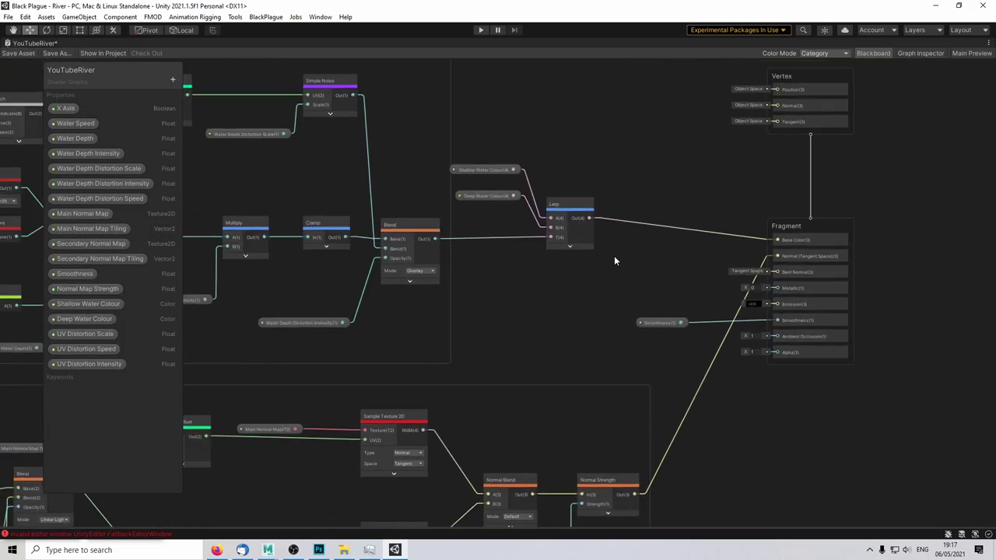
pyautogui.scroll(4, 614, 260)
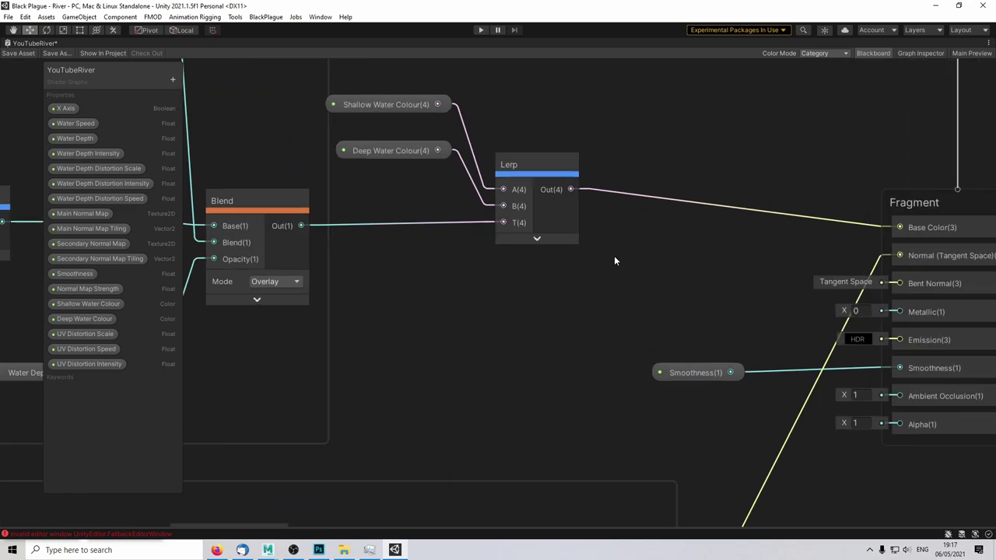
pyautogui.press('space')
pyautogui.write('spli')
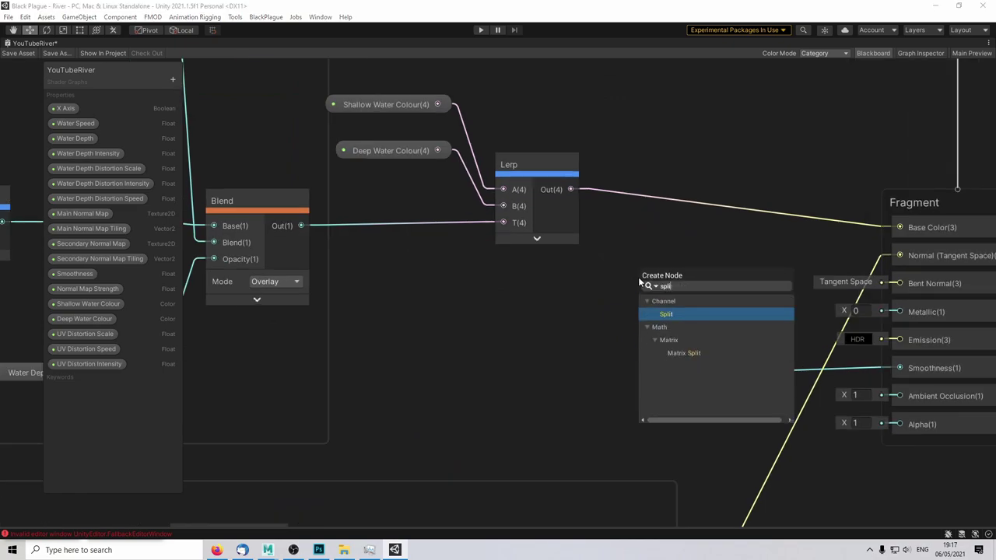
pyautogui.press('Return')
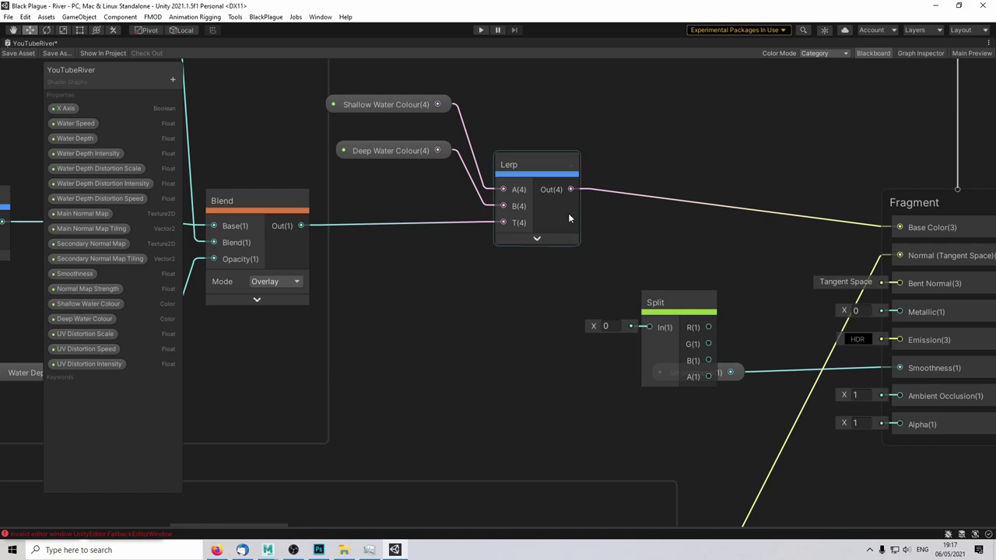
pyautogui.moveTo(572, 191); pyautogui.dragTo(632, 269)
# Step: Connect the Split node's A output to the Fragment's Alpha with the node placed below Smoothness, and save the graph
pyautogui.moveTo(690, 281); pyautogui.dragTo(621, 227, button='middle')
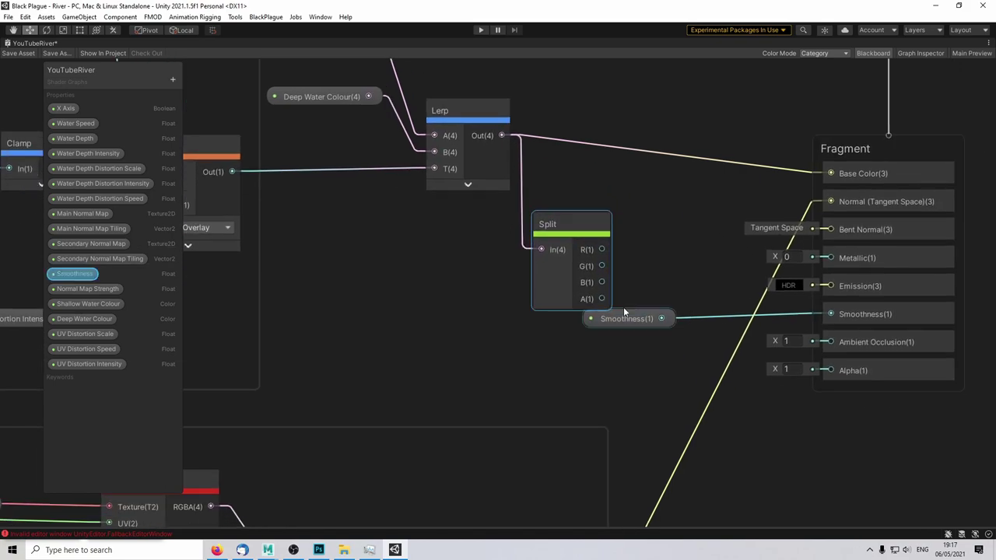
pyautogui.moveTo(601, 299); pyautogui.dragTo(830, 370)
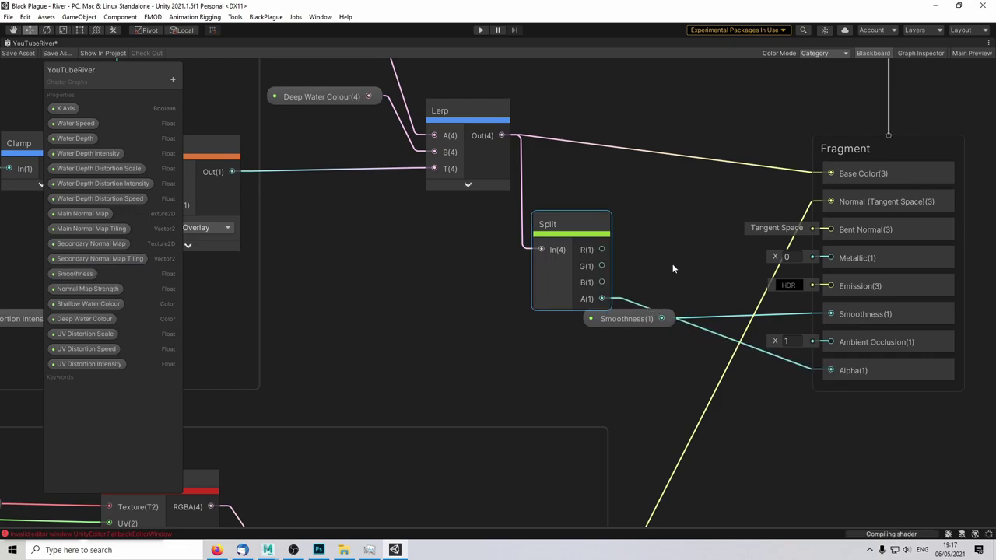
pyautogui.click(601, 226)
pyautogui.moveTo(574, 219); pyautogui.dragTo(568, 350)
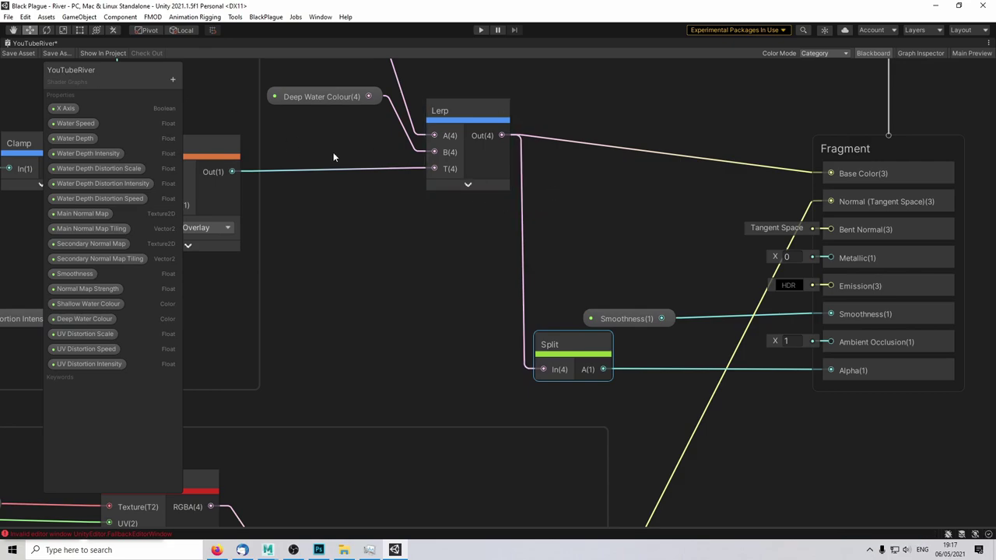
pyautogui.hotkey('shift', 'space')
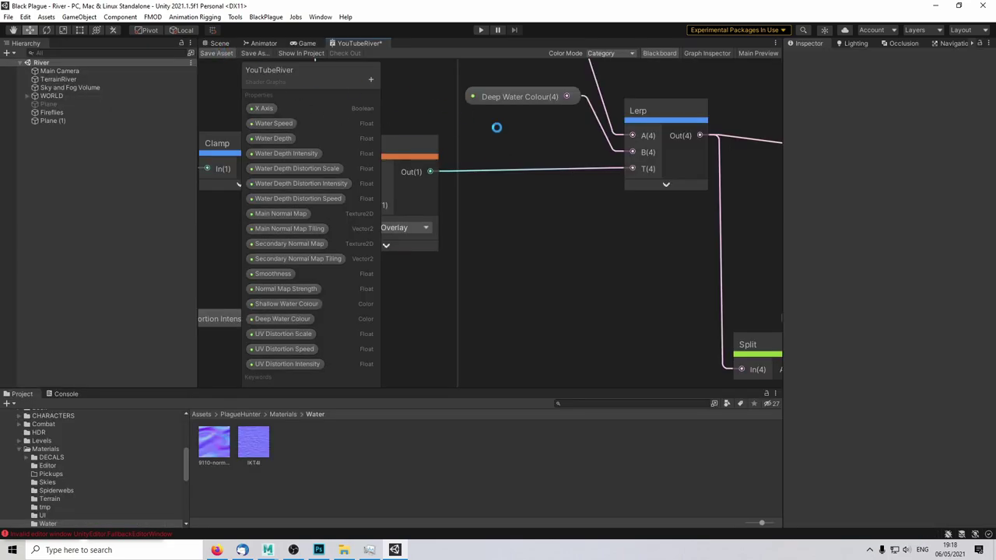
pyautogui.click(222, 43)
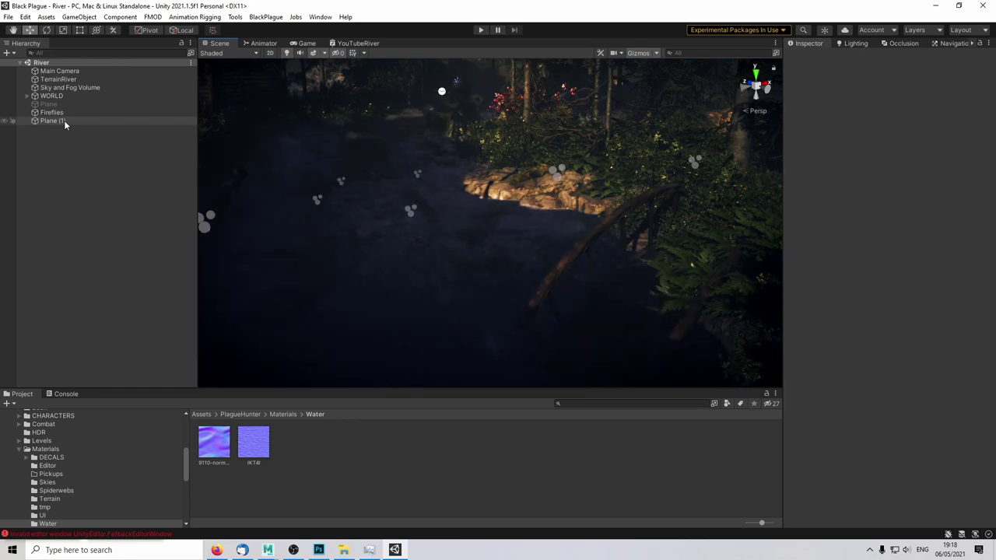
# Step: On Plane (1)'s river material, set Shallow Water Colour to dark blue 1E1E30 with an alpha of about 0.43
pyautogui.click(64, 121)
pyautogui.scroll(-10, 900, 394)
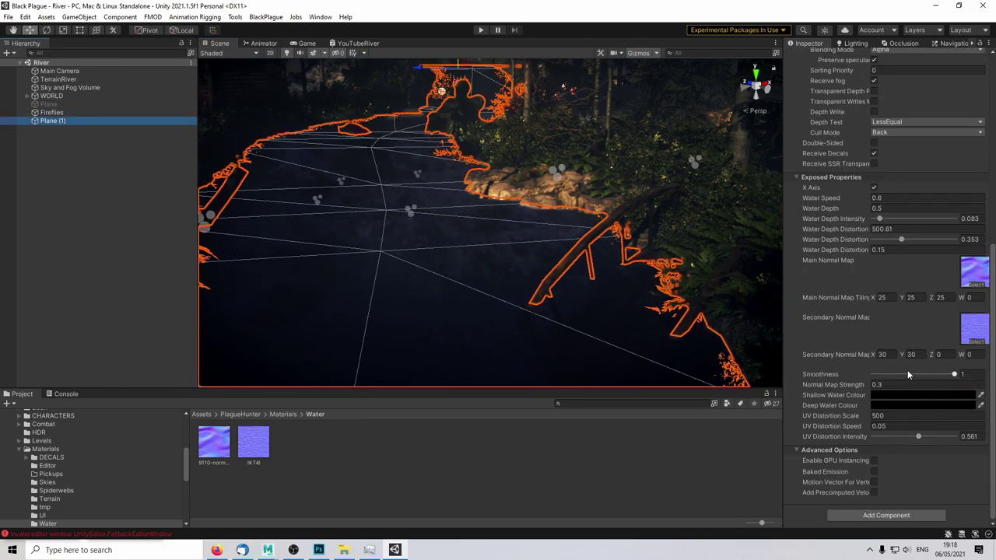
pyautogui.click(919, 394)
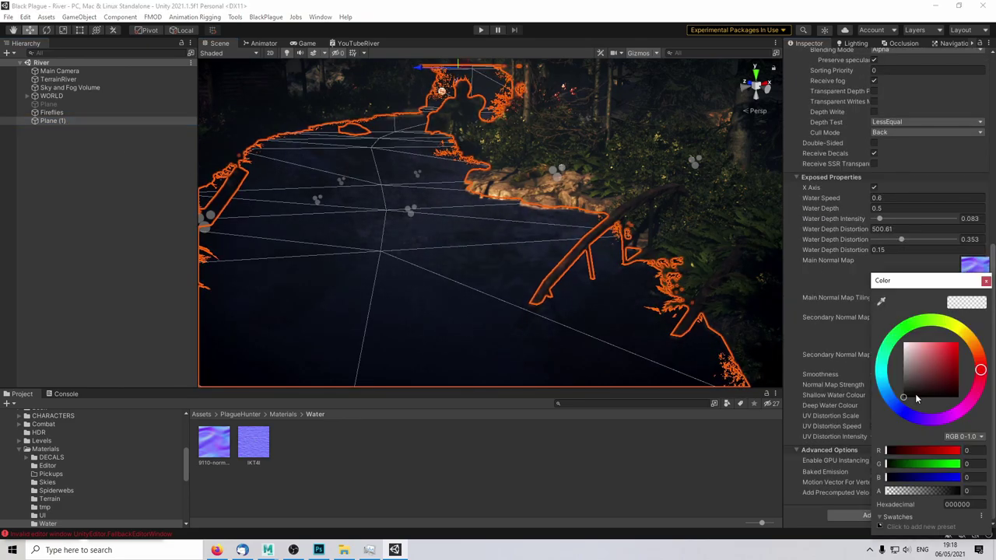
pyautogui.moveTo(887, 494); pyautogui.dragTo(917, 494)
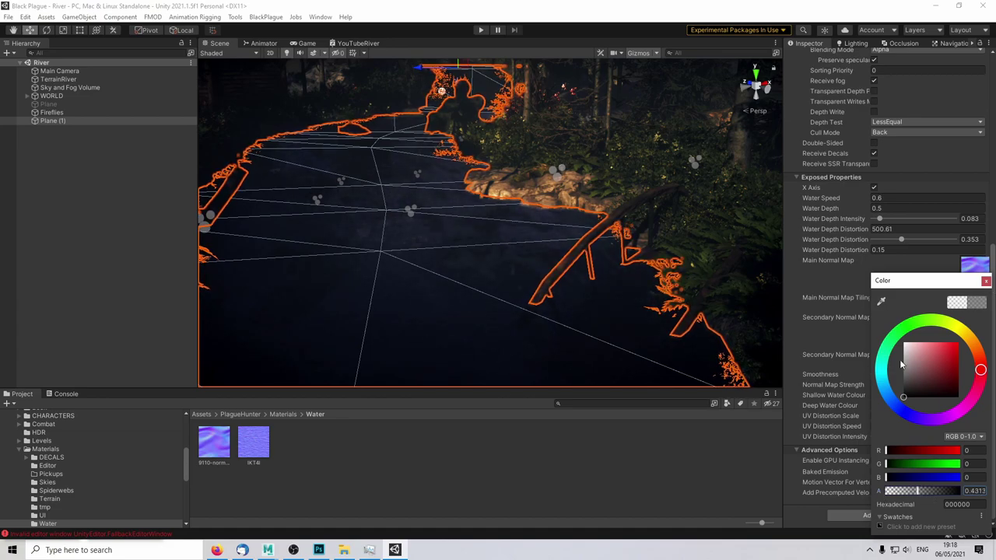
pyautogui.click(906, 412)
pyautogui.moveTo(920, 395)
pyautogui.mouseDown()
pyautogui.moveTo(927, 375)
pyautogui.moveTo(926, 391)
pyautogui.mouseUp()
pyautogui.click(985, 282)
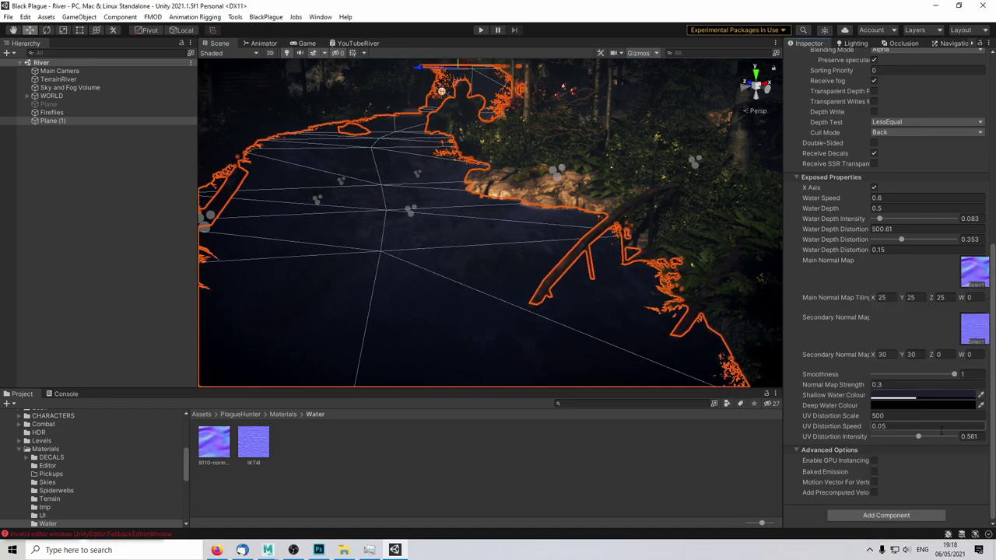
# Step: Set the river material's Deep Water Colour to dark blue 232331 with an alpha of about 0.588
pyautogui.click(926, 404)
pyautogui.click(911, 416)
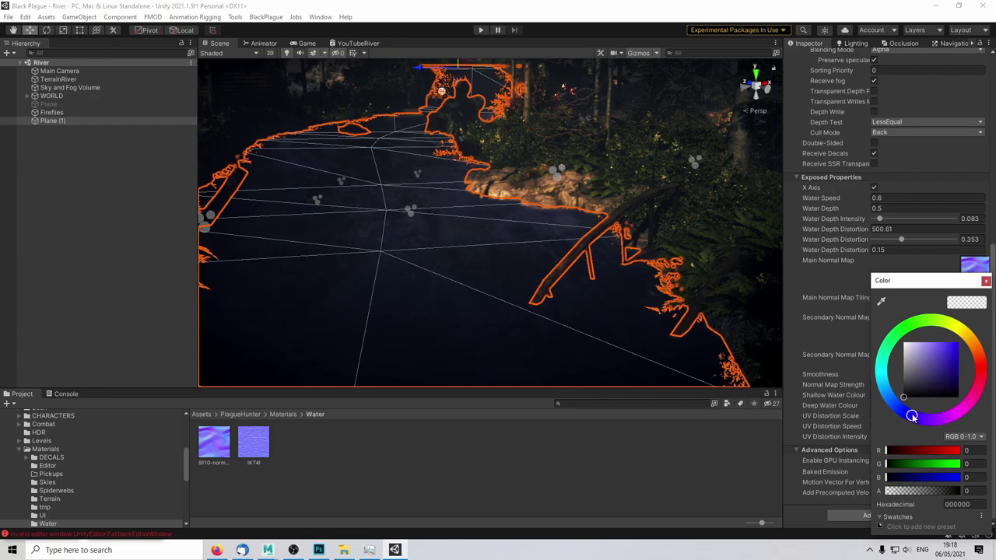
pyautogui.moveTo(916, 403); pyautogui.dragTo(920, 391)
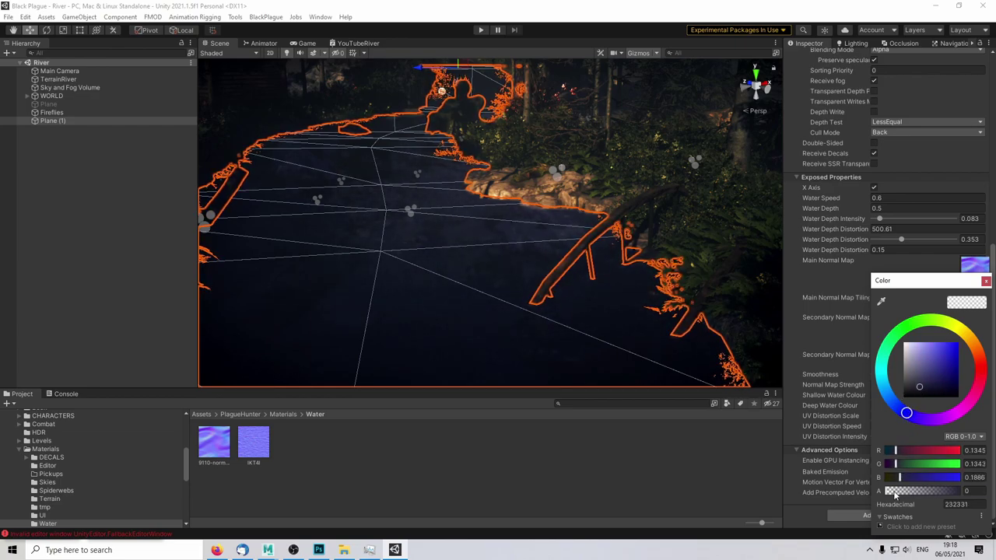
pyautogui.moveTo(895, 493); pyautogui.dragTo(794, 496)
pyautogui.moveTo(918, 501); pyautogui.dragTo(932, 498)
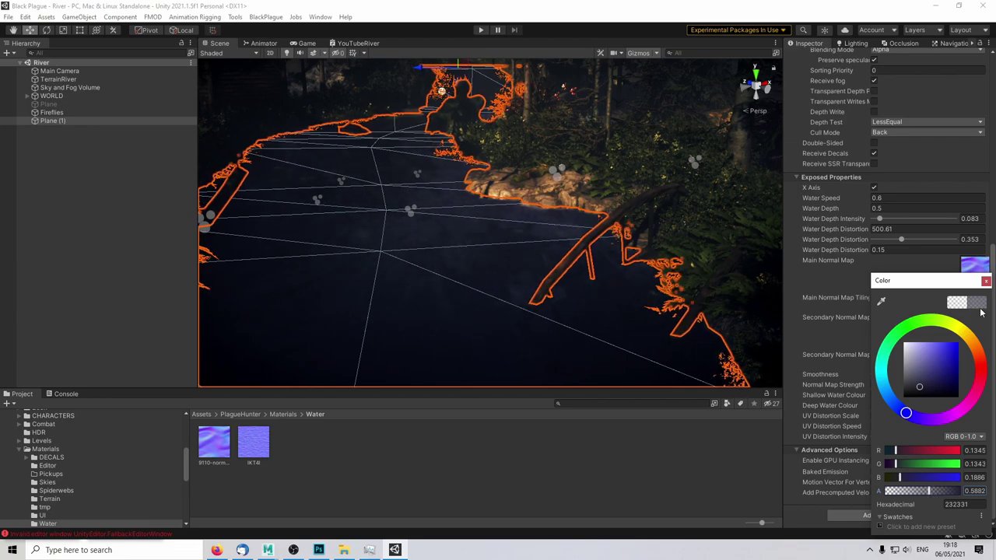
pyautogui.click(986, 281)
# Step: Set Shallow Water Colour's alpha to about 0.357, and deselect the plane to view the river surface
pyautogui.click(911, 395)
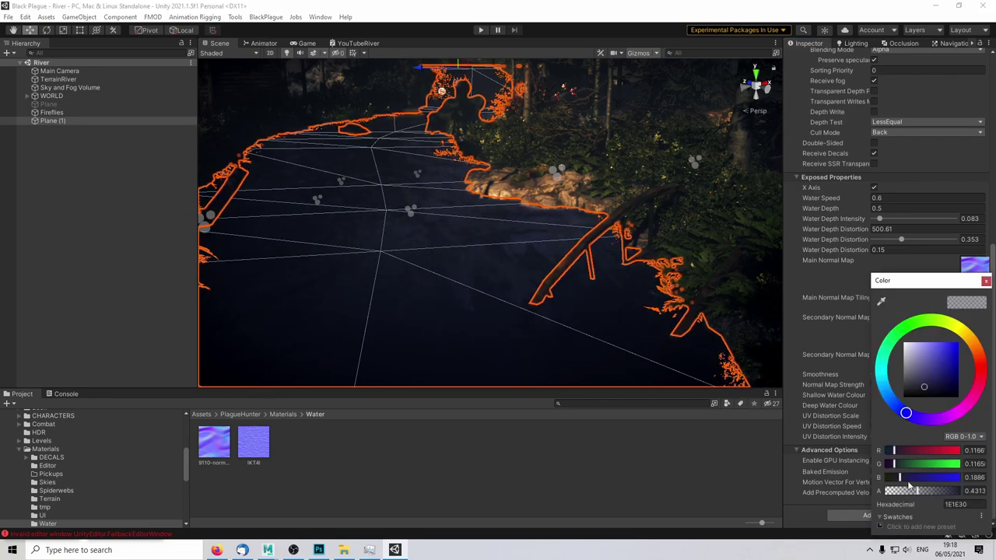
pyautogui.moveTo(910, 490)
pyautogui.mouseDown()
pyautogui.moveTo(874, 495)
pyautogui.moveTo(915, 494)
pyautogui.mouseUp()
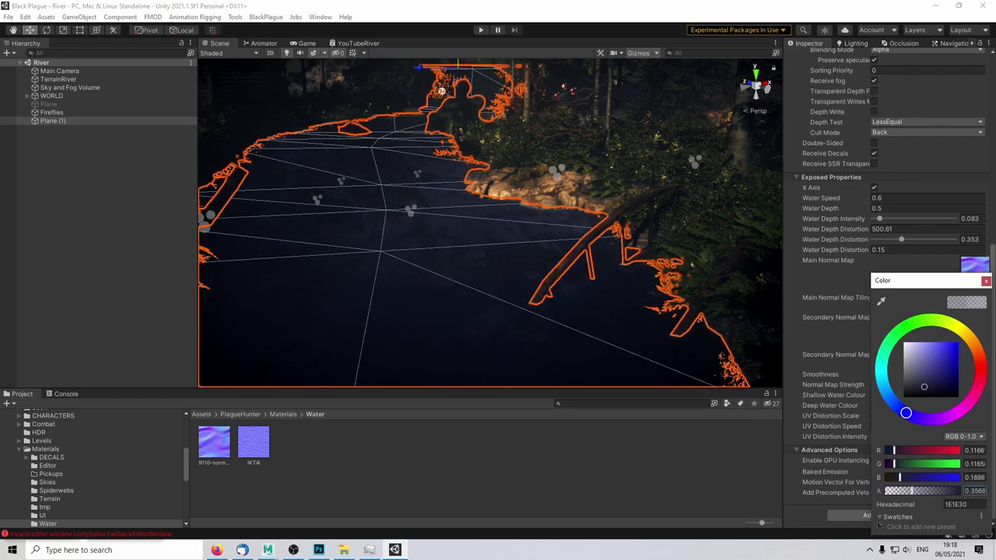
pyautogui.click(716, 446)
pyautogui.moveTo(567, 256); pyautogui.dragTo(576, 274, button='right')
pyautogui.moveTo(535, 247); pyautogui.dragTo(535, 262, button='right')
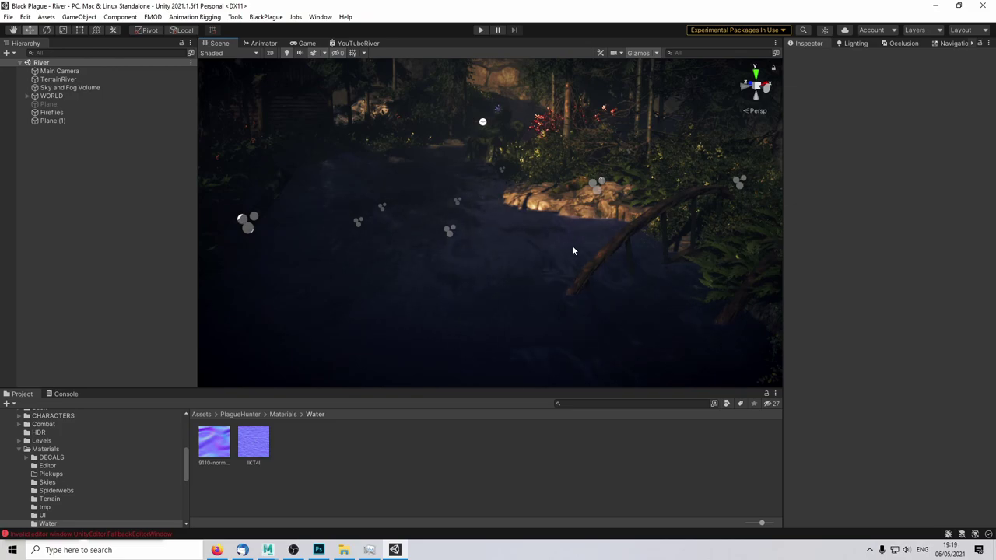
pyautogui.moveTo(462, 199); pyautogui.dragTo(481, 243, button='right')
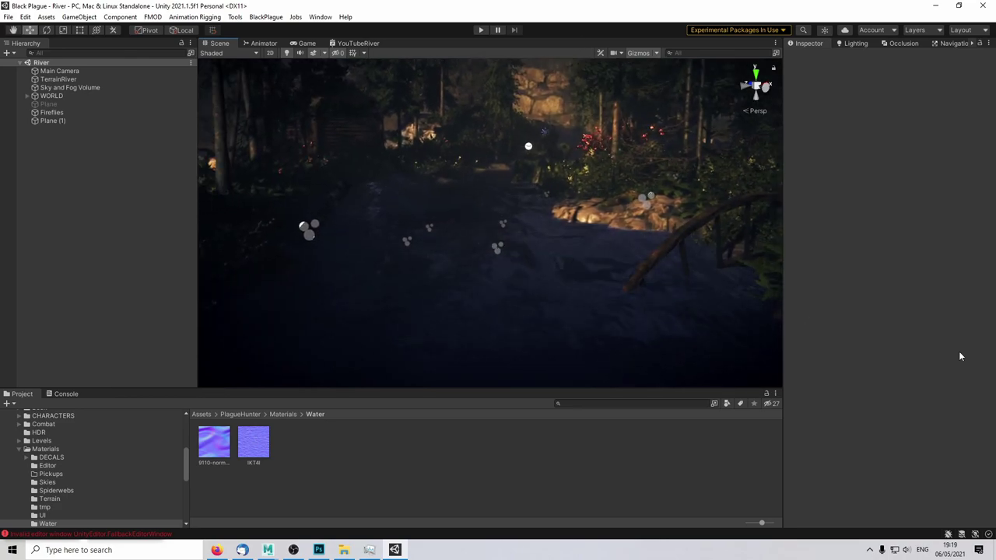
# Step: Add a Texture2D property named Foam Texture Map to the YouTubeRiver shader graph
pyautogui.click(354, 43)
pyautogui.scroll(-6, 560, 226)
pyautogui.scroll(-4, 566, 235)
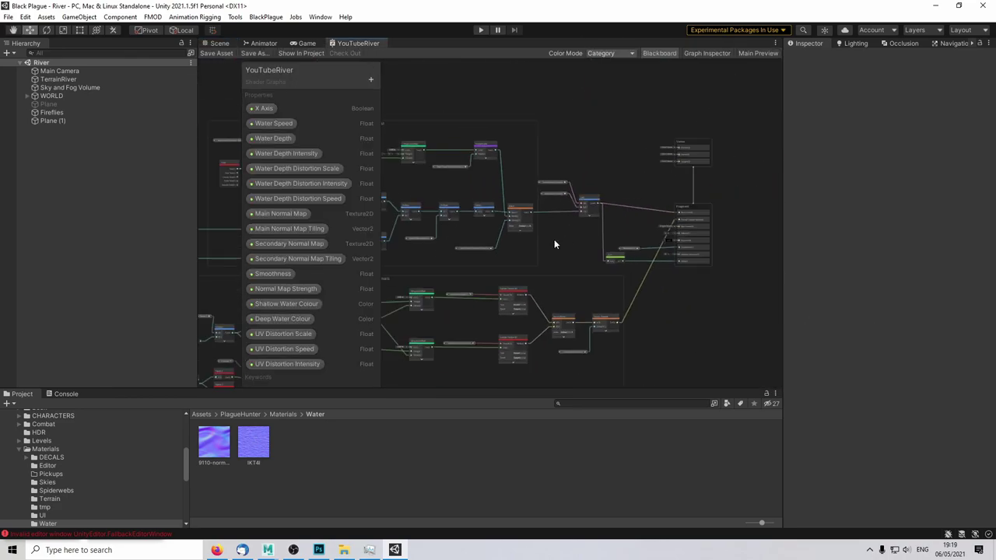
pyautogui.moveTo(544, 240); pyautogui.dragTo(683, 153, button='middle')
pyautogui.moveTo(599, 137); pyautogui.dragTo(607, 273, button='middle')
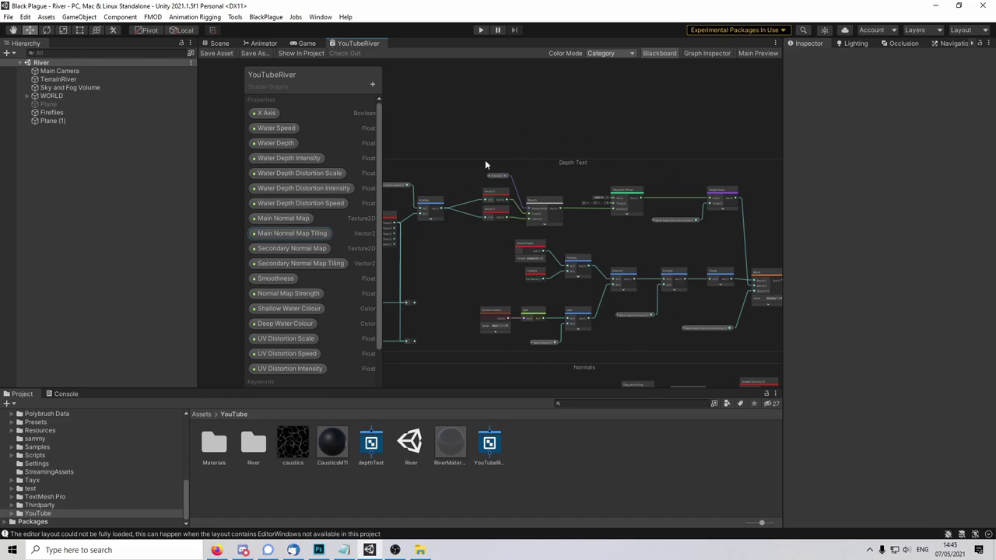
pyautogui.scroll(1, 543, 91)
pyautogui.moveTo(539, 100); pyautogui.dragTo(540, 178, button='middle')
pyautogui.hotkey('shift', 'space')
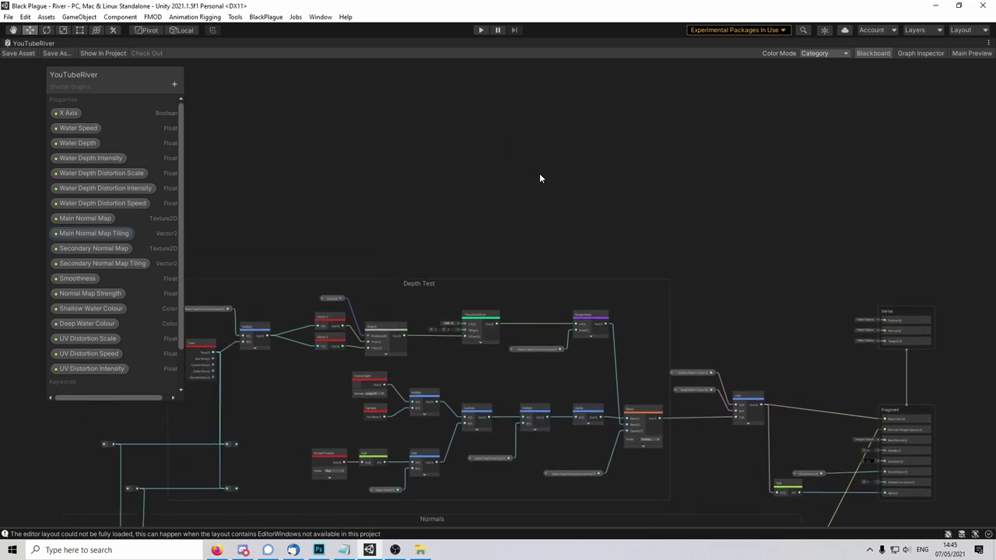
pyautogui.click(174, 85)
pyautogui.click(216, 176)
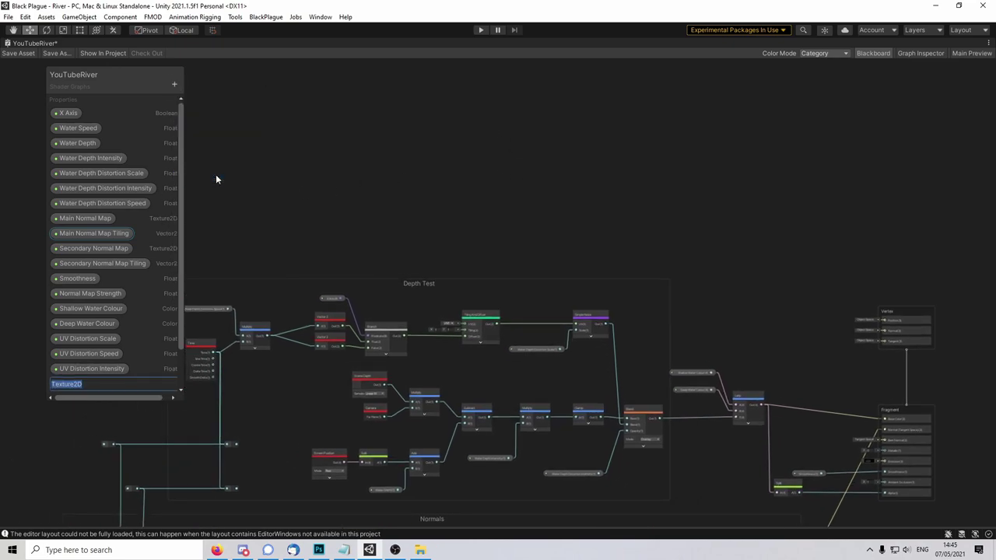
pyautogui.write('Foam Texture Map')
pyautogui.press('Return')
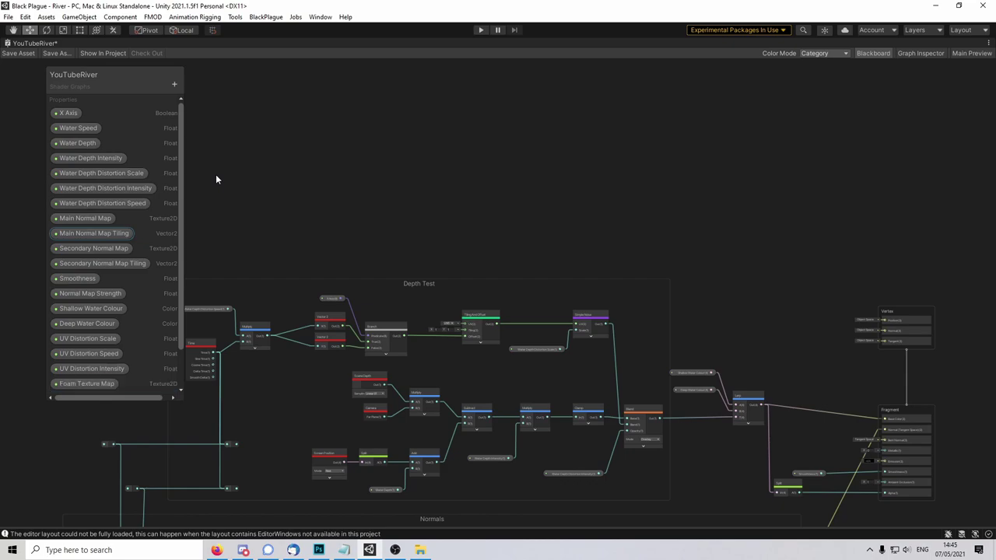
# Step: Enlarge the property list and add a Vector 2 property named Foam Texture Tiling to the shader graph
pyautogui.moveTo(92, 398); pyautogui.dragTo(86, 501)
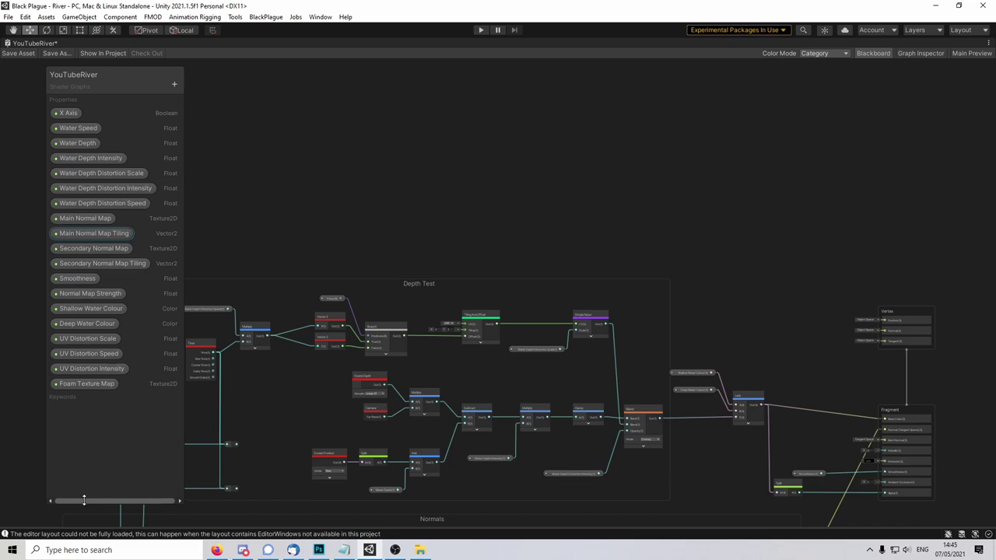
pyautogui.click(172, 89)
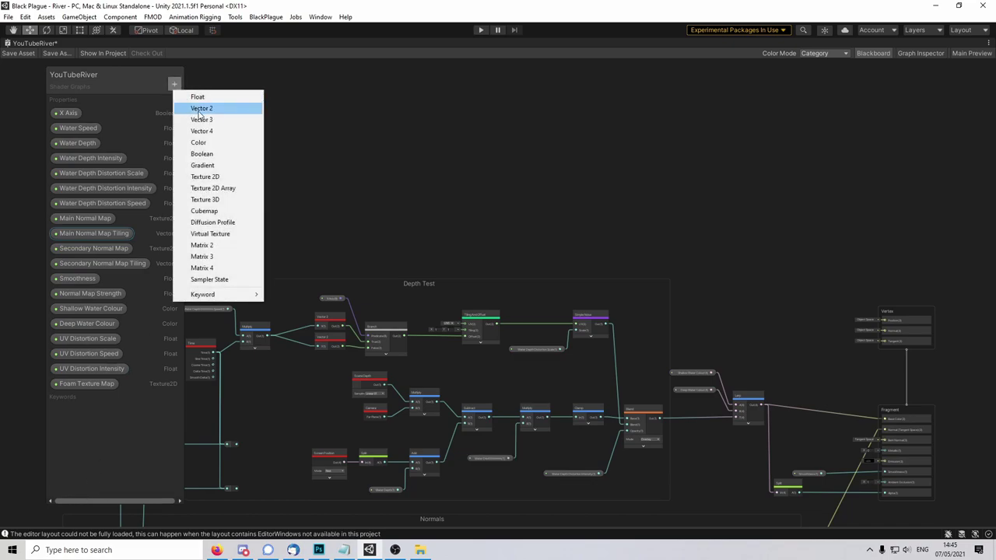
pyautogui.click(198, 111)
pyautogui.write('Foam Texture ')
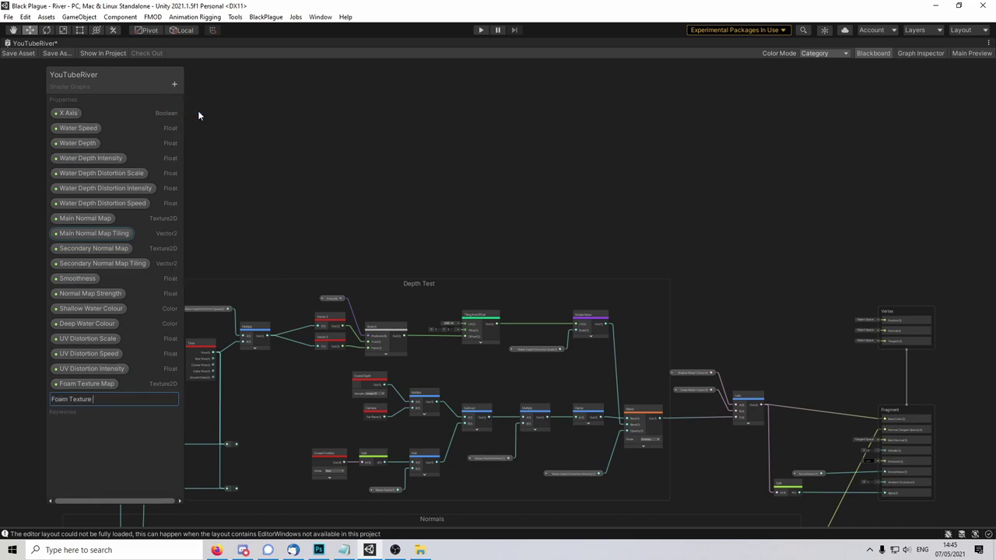
pyautogui.write('Tiling')
pyautogui.press('Return')
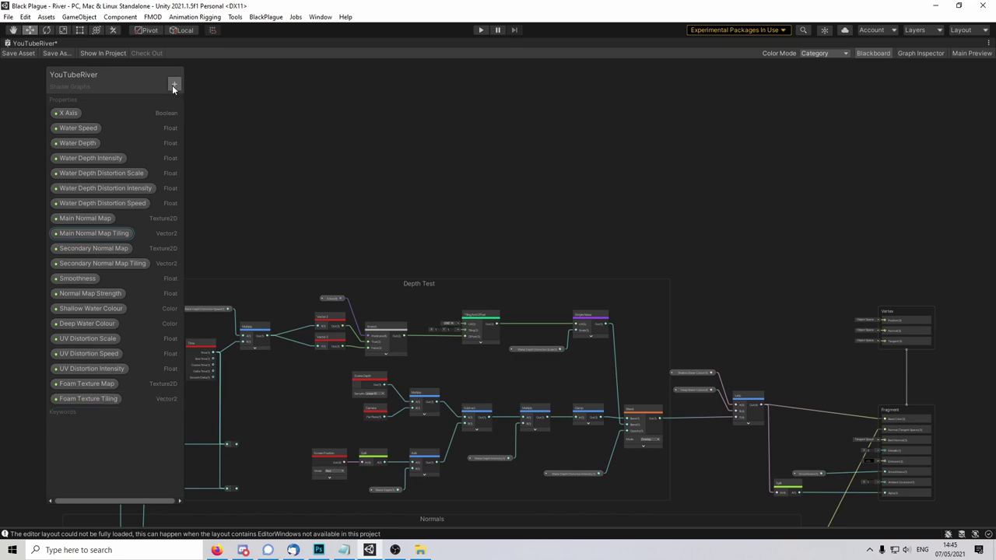
# Step: Add a Float property named Foam Speed to the shader graph
pyautogui.click(173, 88)
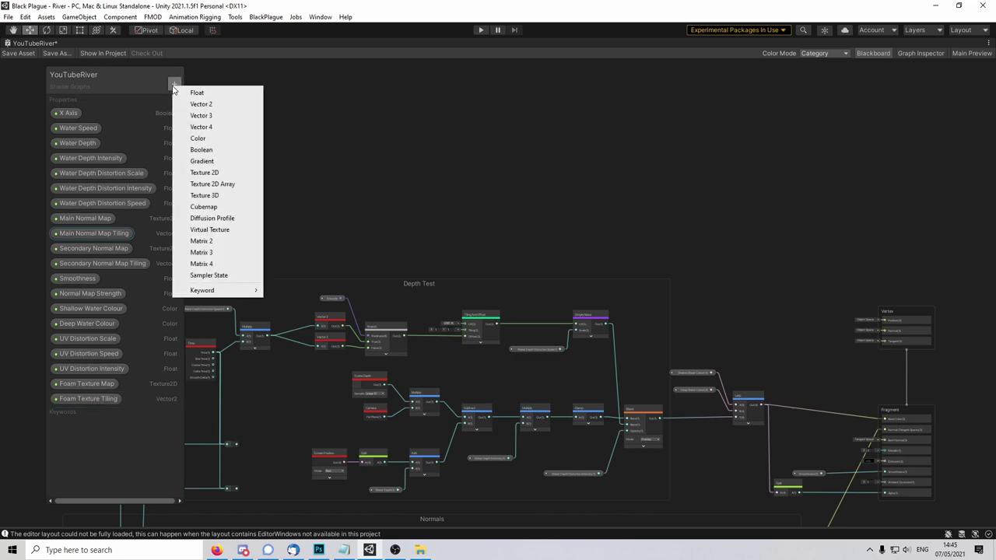
pyautogui.click(190, 93)
pyautogui.write('Foam Speed')
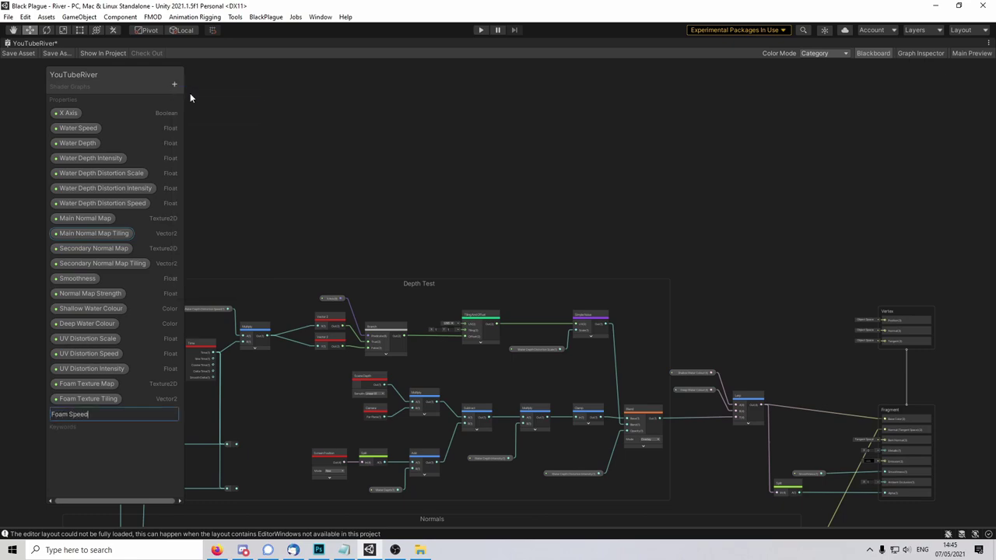
pyautogui.press('Return')
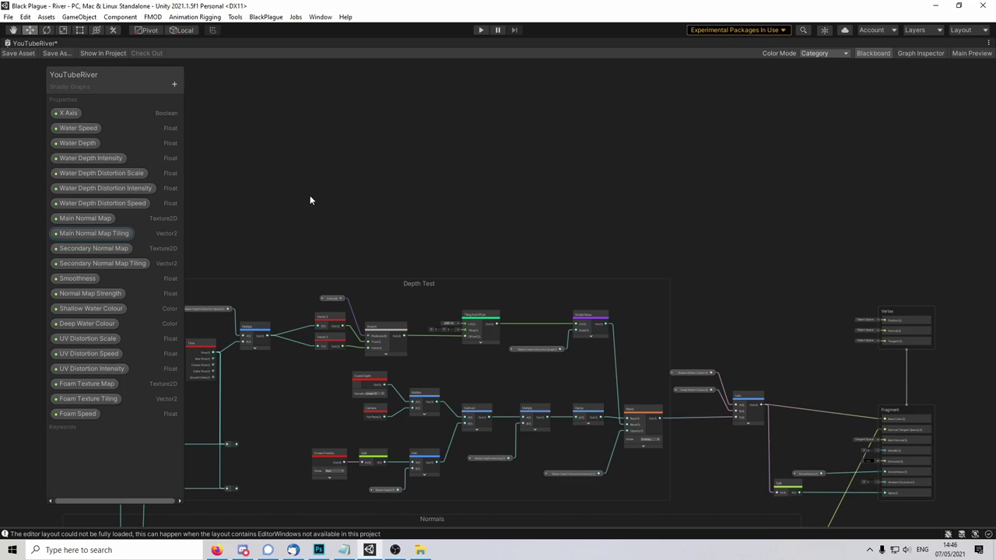
# Step: Add two more Float properties, named Float Intensity and Foam Distance
pyautogui.click(174, 86)
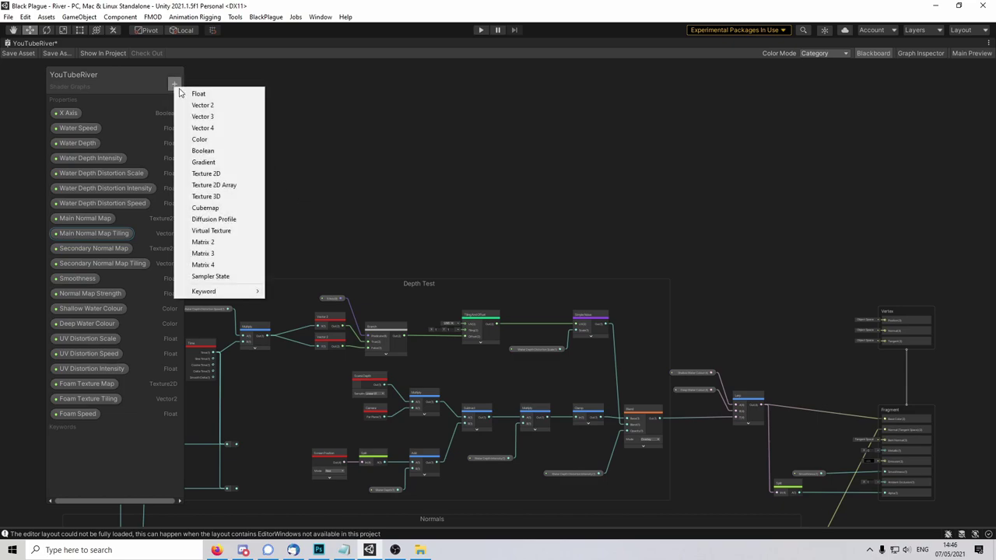
pyautogui.click(190, 93)
pyautogui.write('Float Intensity')
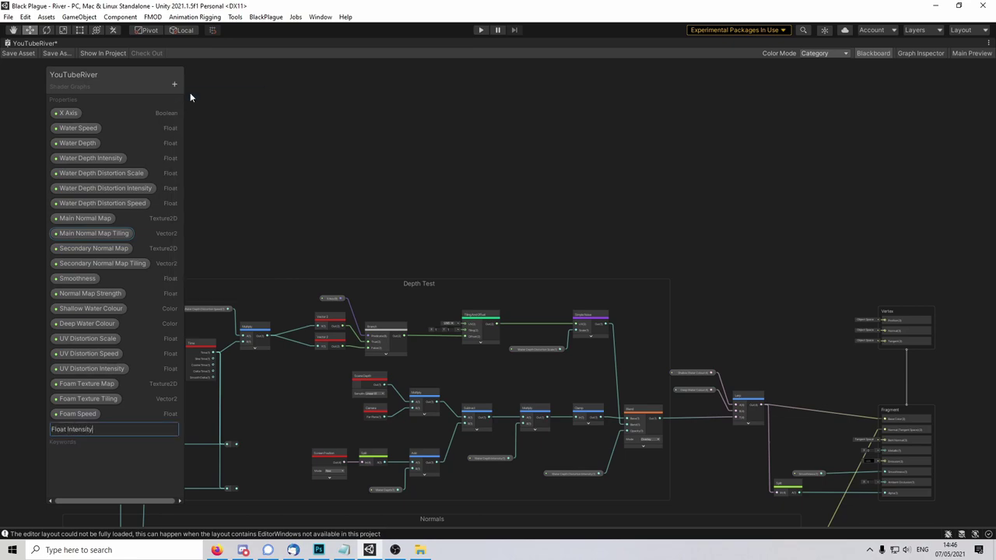
pyautogui.press('Return')
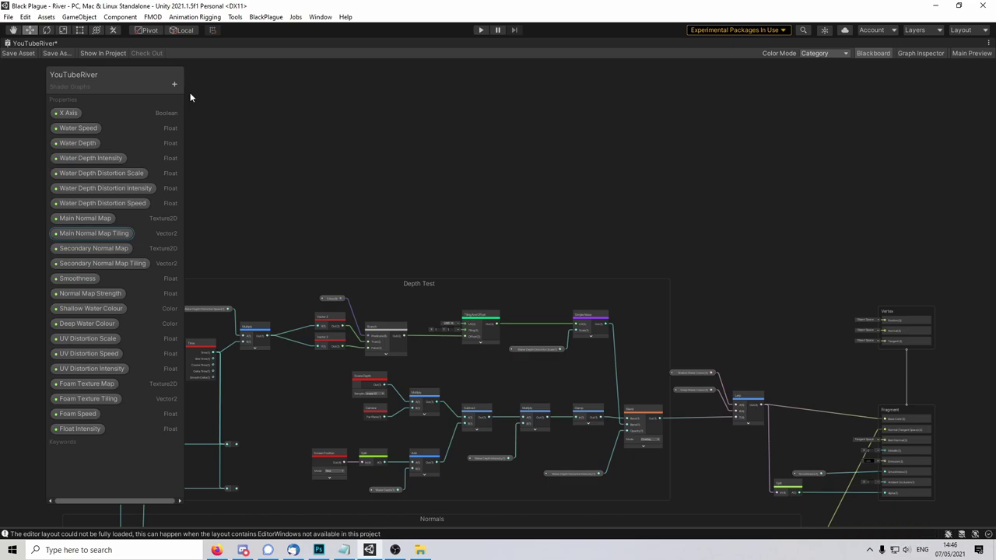
pyautogui.click(173, 85)
pyautogui.click(192, 91)
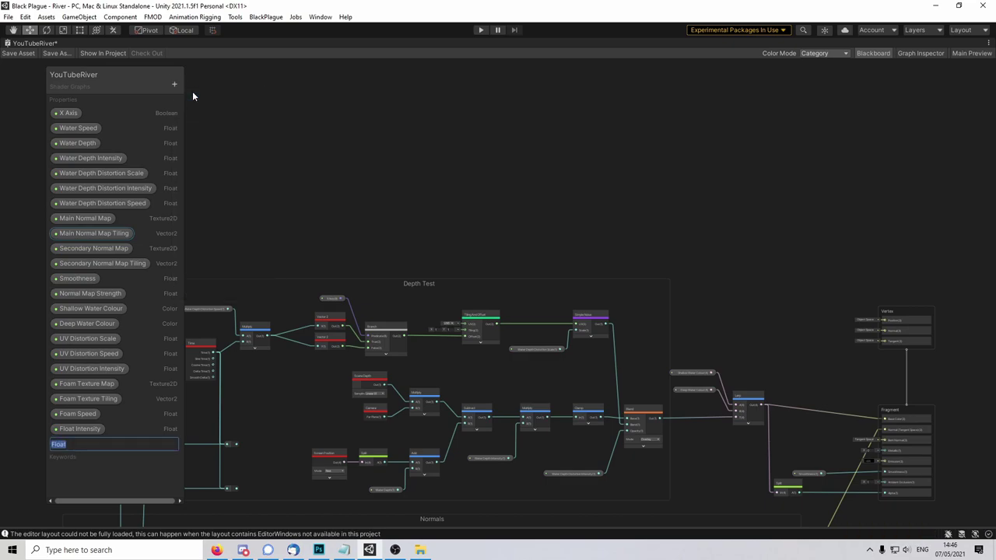
pyautogui.write('Foam Distance')
pyautogui.press('Return')
# Step: Rename the Float Intensity property as Foam Intensity
pyautogui.doubleClick(90, 427)
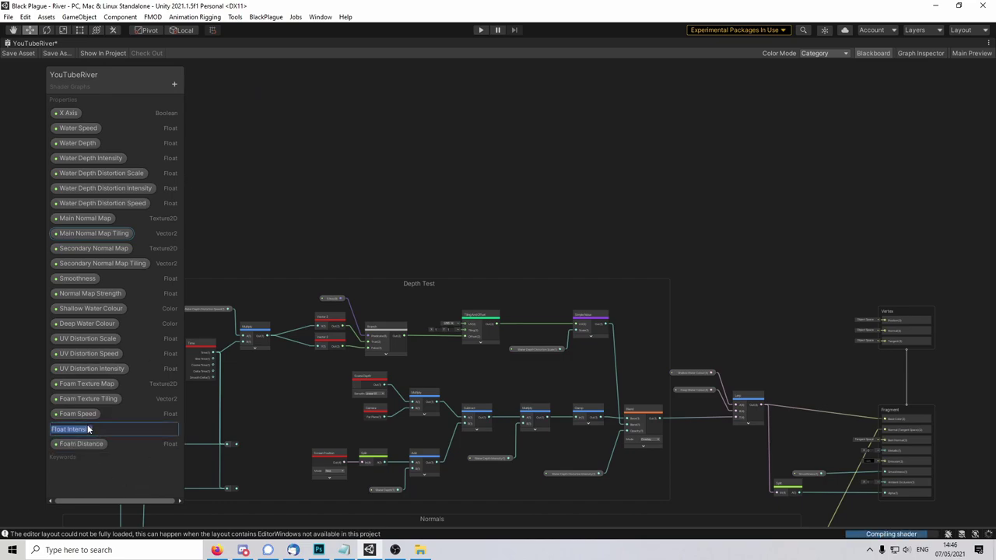
pyautogui.press('Left')
pyautogui.press('Right')
pyautogui.hotkey('shift', 'Right')
pyautogui.hotkey('shift', 'Right')
pyautogui.hotkey('shift', 'Right')
pyautogui.hotkey('shift', 'Right')
pyautogui.write('oam')
pyautogui.press('Return')
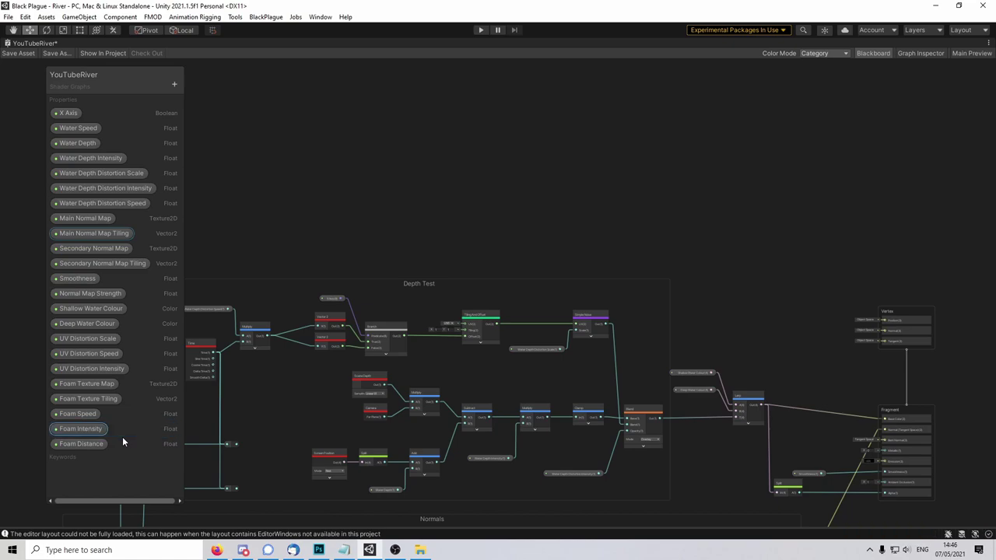
# Step: Place the Foam Texture Map property above the Depth Test group and feed it into a new Sample Texture 2D node's Texture input
pyautogui.moveTo(89, 382); pyautogui.dragTo(399, 161)
pyautogui.scroll(3, 399, 159)
pyautogui.moveTo(472, 168); pyautogui.dragTo(520, 166)
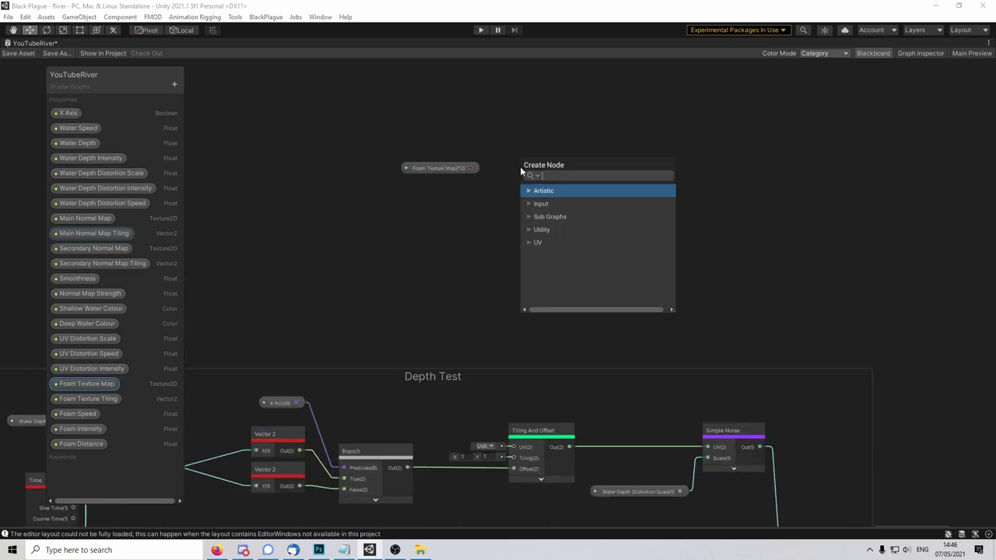
pyautogui.write('sa')
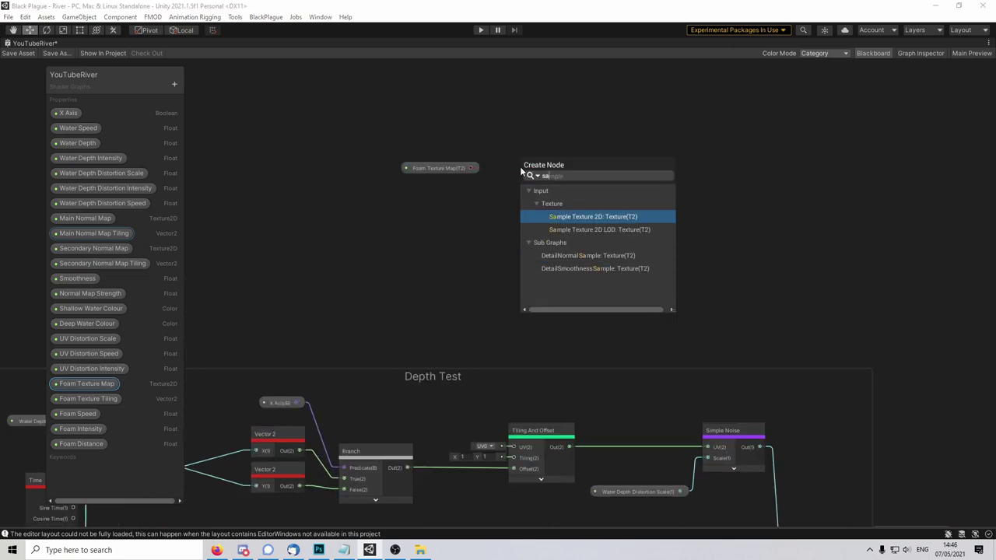
pyautogui.click(567, 216)
pyautogui.click(559, 263)
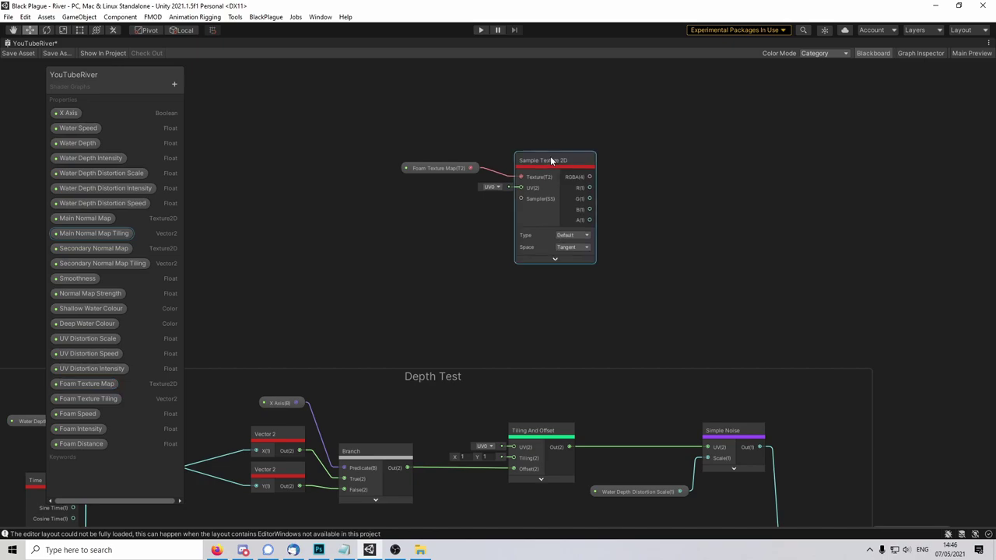
pyautogui.moveTo(550, 155); pyautogui.dragTo(571, 144)
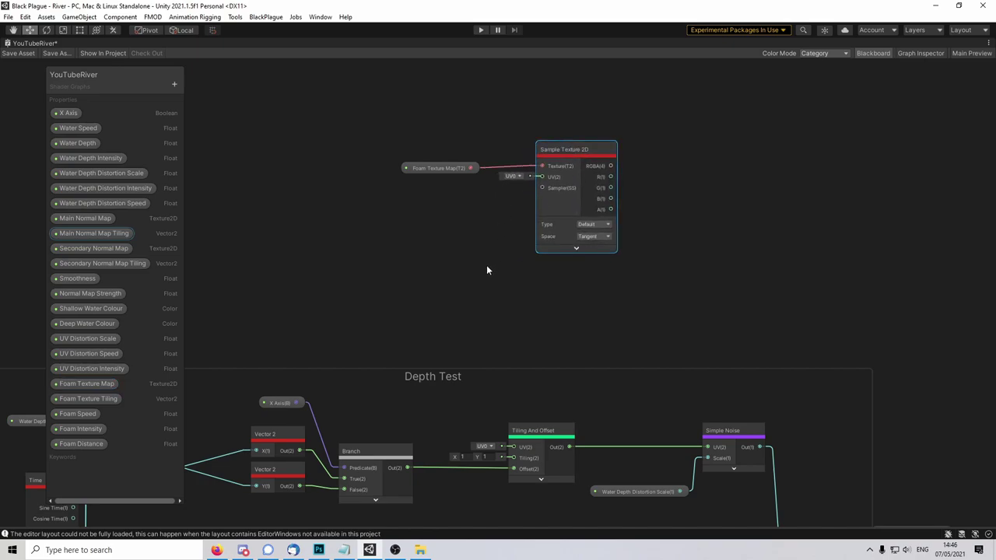
# Step: Add a Tiling And Offset node and connect its output to the foam Sample Texture 2D node's UV input
pyautogui.moveTo(487, 269); pyautogui.dragTo(686, 231, button='middle')
pyautogui.press('space')
pyautogui.write('til')
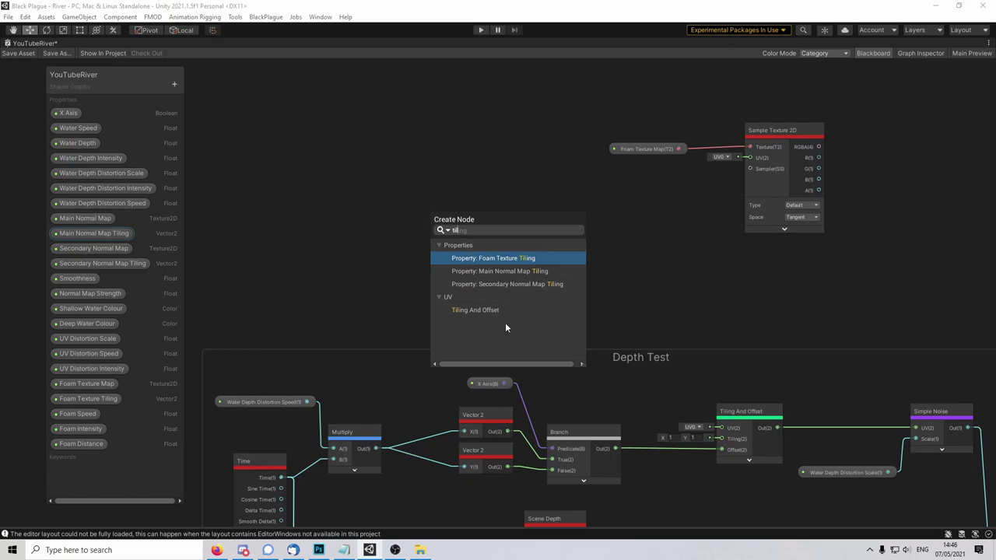
pyautogui.click(504, 310)
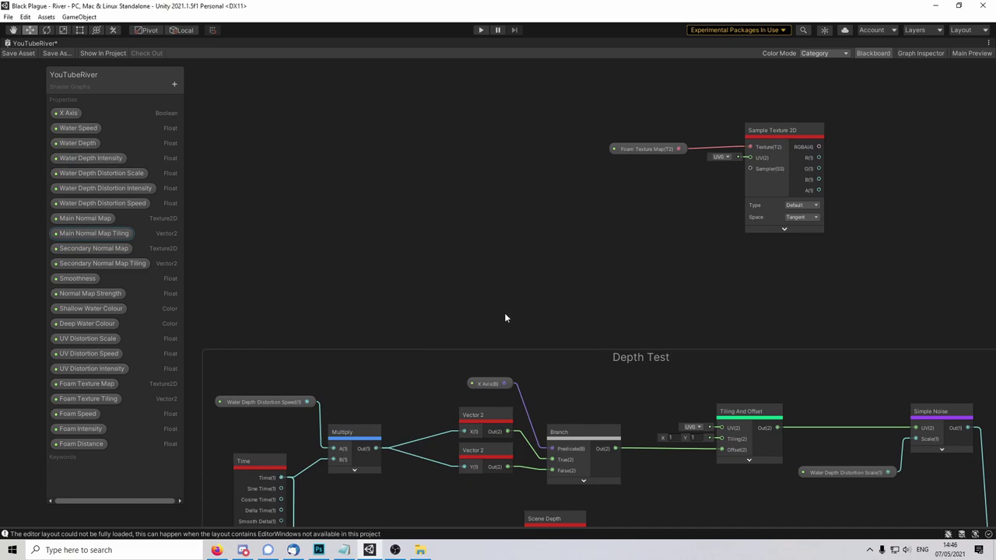
pyautogui.click(478, 299)
pyautogui.moveTo(503, 234); pyautogui.dragTo(632, 186)
pyautogui.moveTo(710, 279); pyautogui.dragTo(530, 316, button='middle')
pyautogui.moveTo(497, 243); pyautogui.dragTo(599, 195)
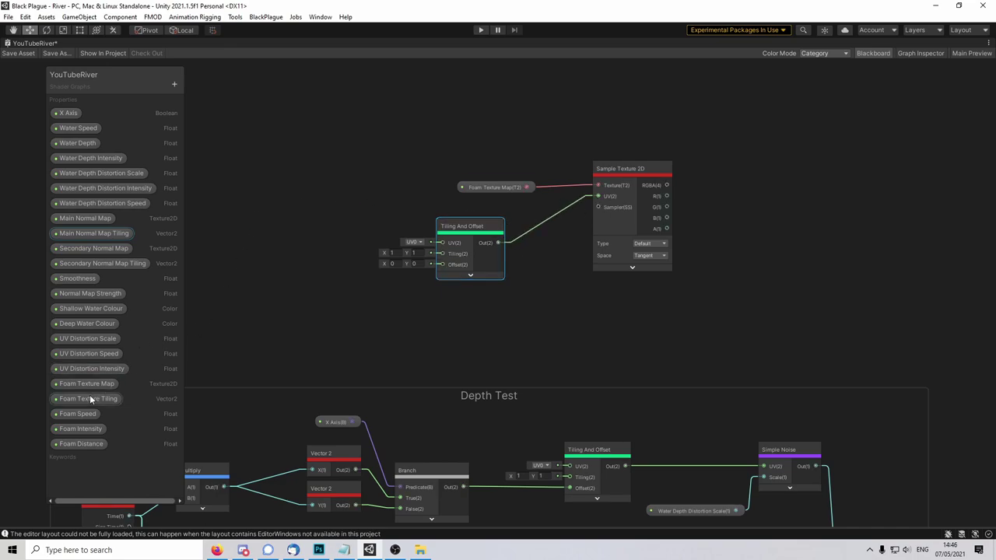
# Step: Connect Foam Texture Tiling to the foam Tiling And Offset node's Tiling input and set the property's default to X 1, Y 1
pyautogui.moveTo(87, 399); pyautogui.dragTo(441, 254)
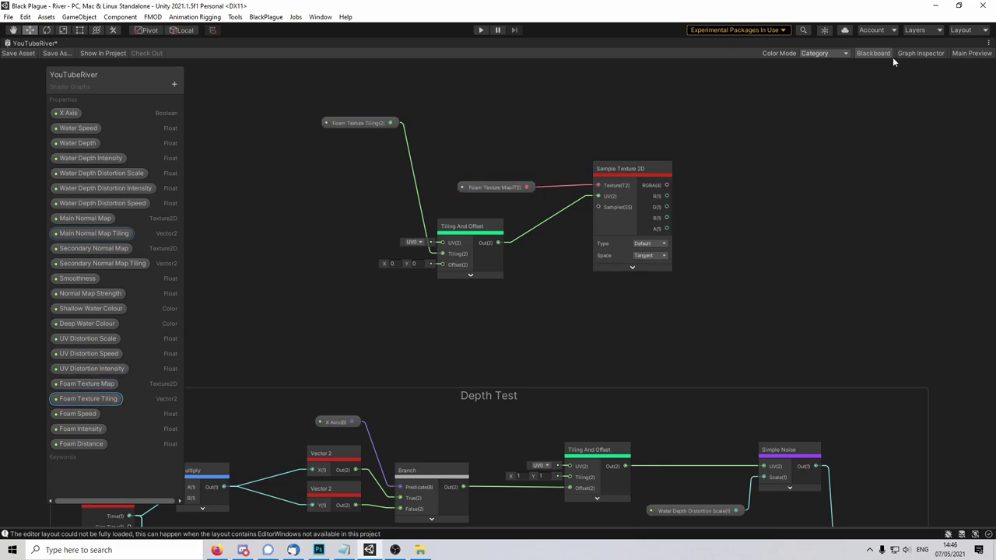
pyautogui.click(920, 52)
pyautogui.click(277, 136)
pyautogui.doubleClick(278, 136)
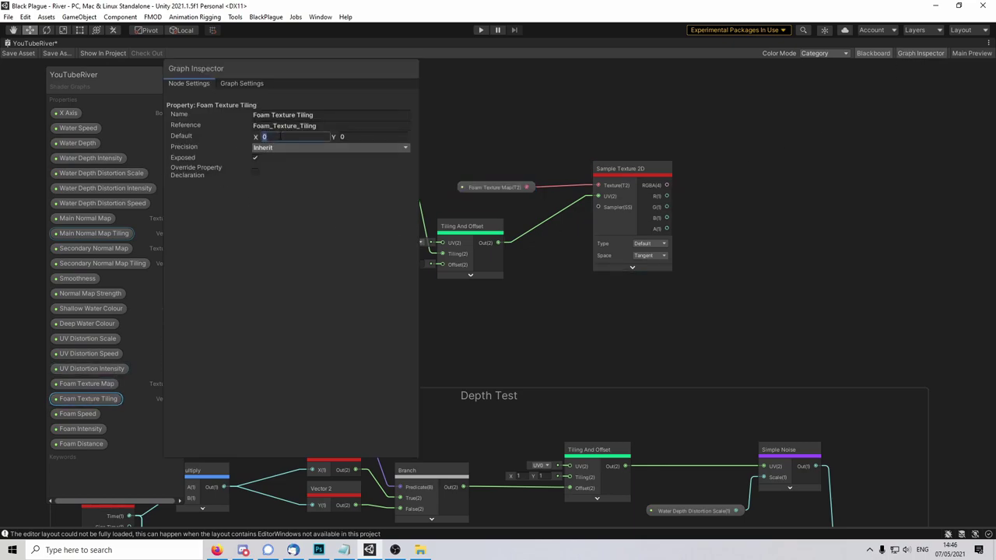
pyautogui.write('1')
pyautogui.press('Tab')
pyautogui.write('1')
pyautogui.press('Return')
pyautogui.click(909, 52)
# Step: Move the Foam Texture Tiling node closer to Tiling And Offset, and shift all the foam texture nodes up from the Depth Test group
pyautogui.moveTo(465, 124); pyautogui.dragTo(691, 136, button='middle')
pyautogui.moveTo(599, 133); pyautogui.dragTo(626, 190)
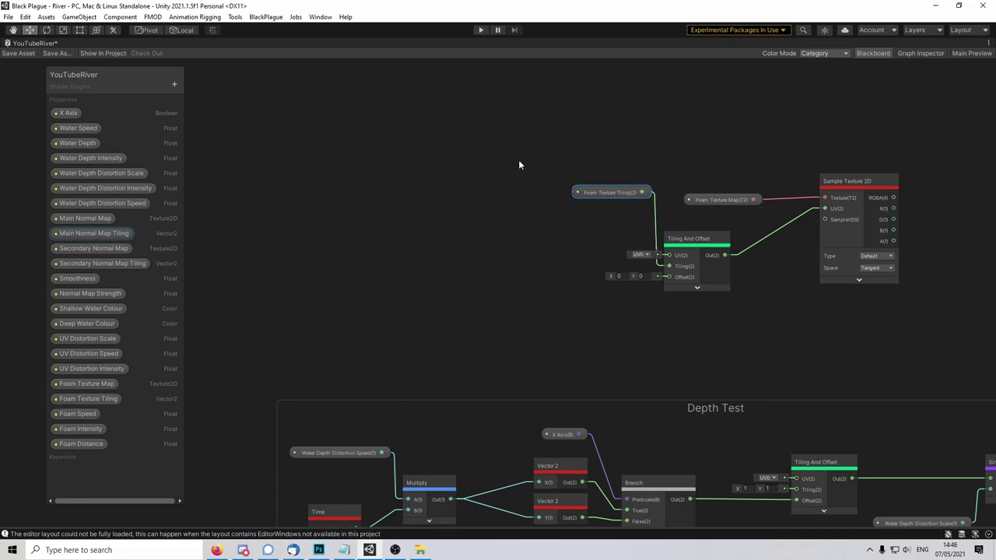
pyautogui.moveTo(518, 161); pyautogui.dragTo(906, 295)
pyautogui.moveTo(860, 175); pyautogui.dragTo(829, 110)
pyautogui.click(673, 261)
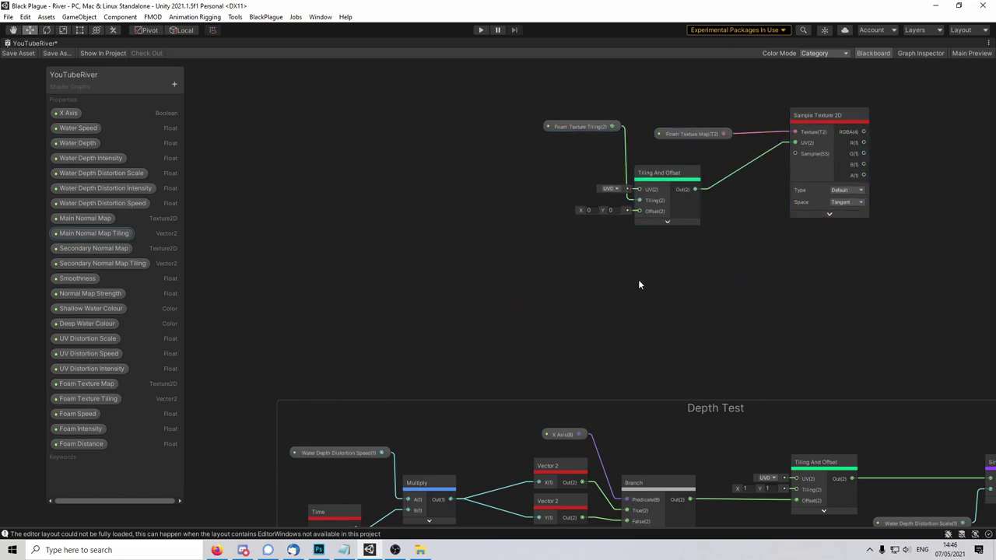
# Step: Place the Foam Speed property beside the foam texture nodes and connect it to input A of a new Multiply node
pyautogui.scroll(-1, 638, 279)
pyautogui.moveTo(612, 262); pyautogui.dragTo(680, 268, button='middle')
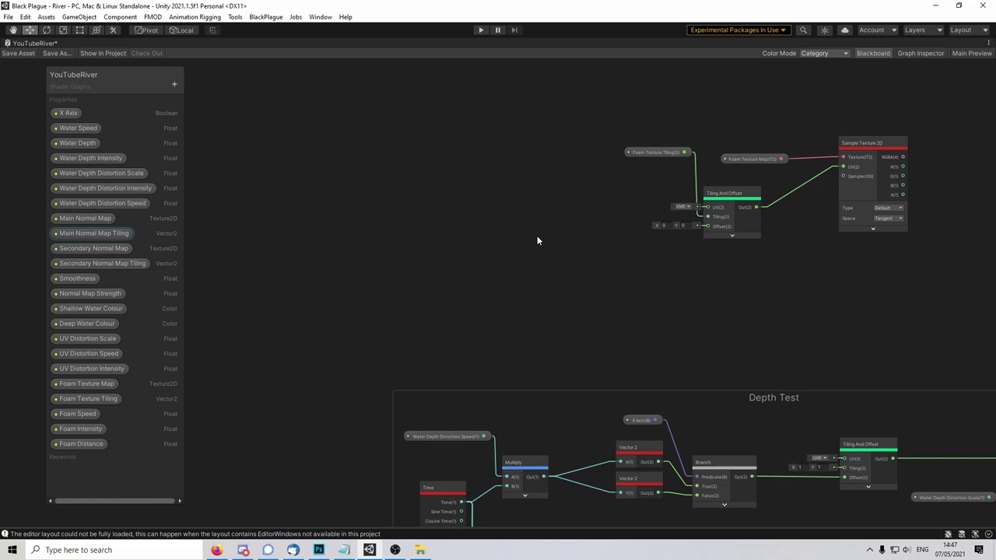
pyautogui.click(54, 413)
pyautogui.press('space')
pyautogui.write('mu')
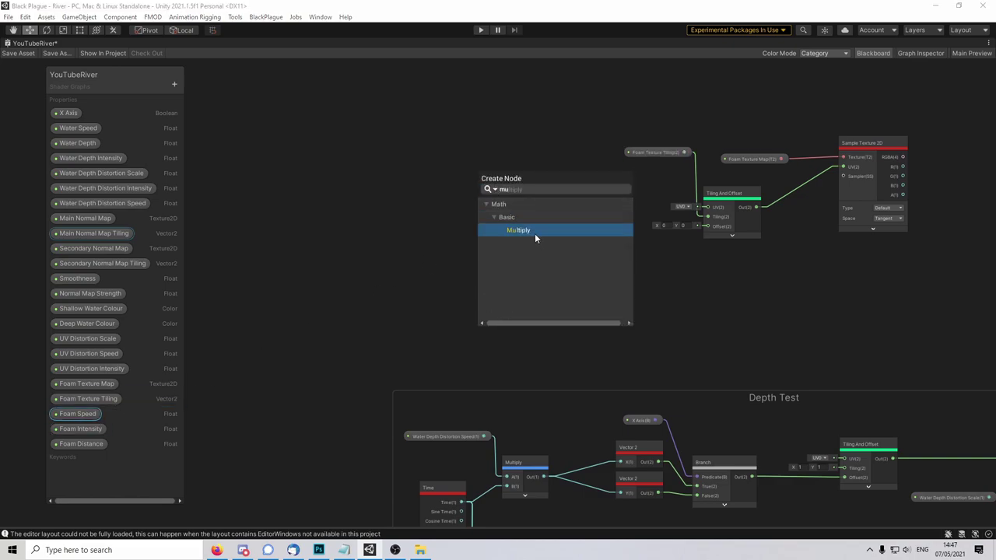
pyautogui.doubleClick(534, 234)
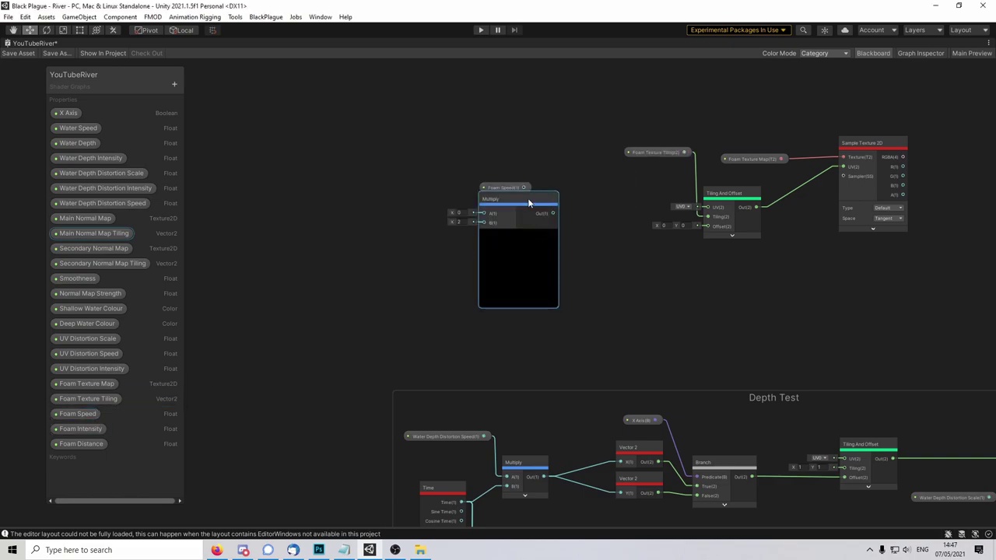
pyautogui.moveTo(529, 199); pyautogui.dragTo(617, 212)
pyautogui.click(604, 247)
pyautogui.moveTo(523, 188); pyautogui.dragTo(572, 227)
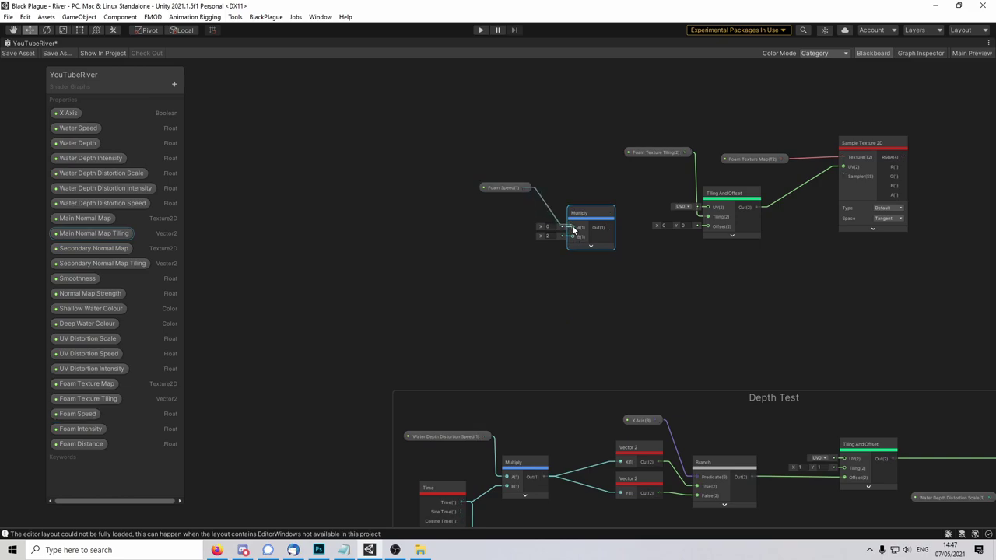
# Step: Connect the Time node's Time output to input B of the foam Multiply node, and move Foam Speed and Multiply away from the texture nodes
pyautogui.moveTo(487, 155); pyautogui.dragTo(580, 237)
pyautogui.moveTo(591, 213); pyautogui.dragTo(517, 170)
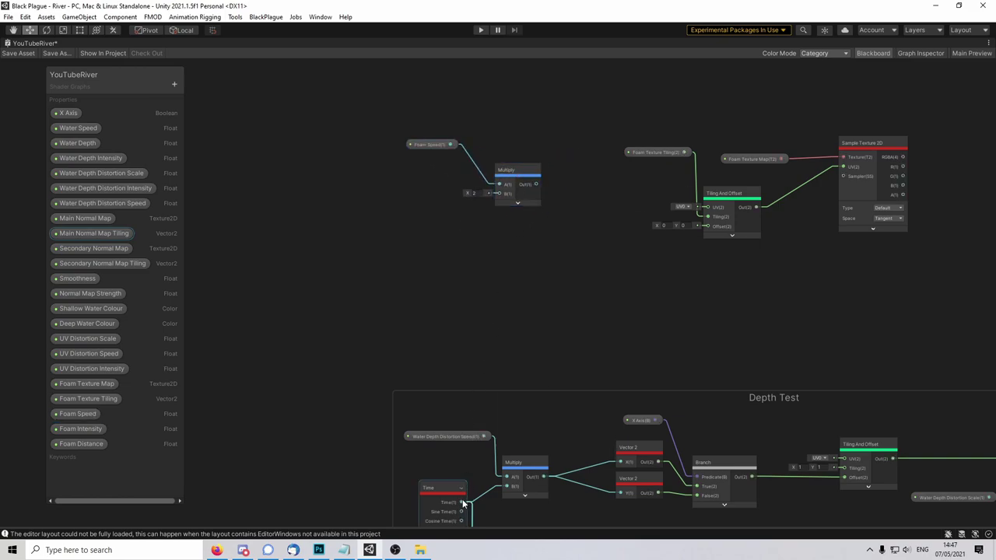
pyautogui.moveTo(461, 502); pyautogui.dragTo(497, 193)
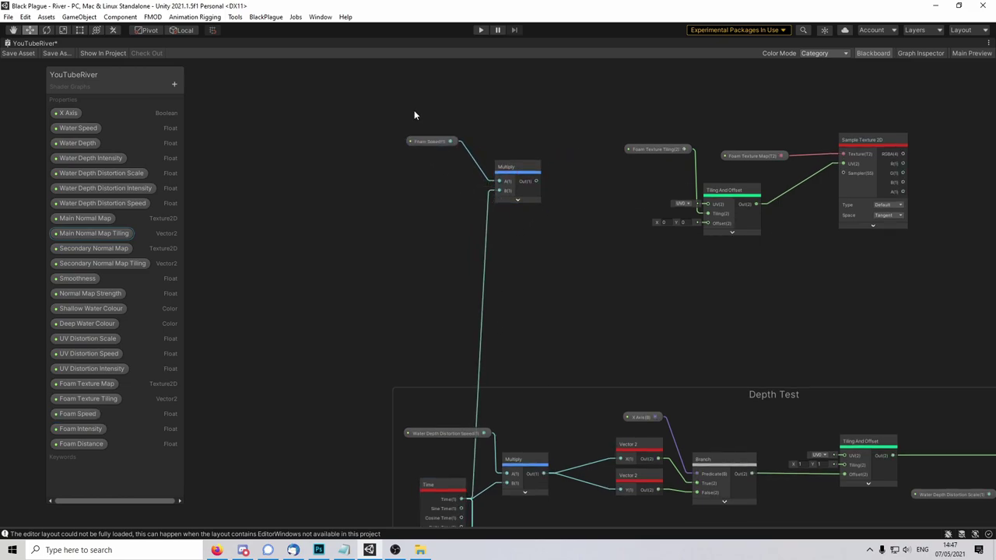
pyautogui.moveTo(413, 110); pyautogui.dragTo(539, 207)
pyautogui.moveTo(520, 164); pyautogui.dragTo(506, 168)
pyautogui.click(579, 243)
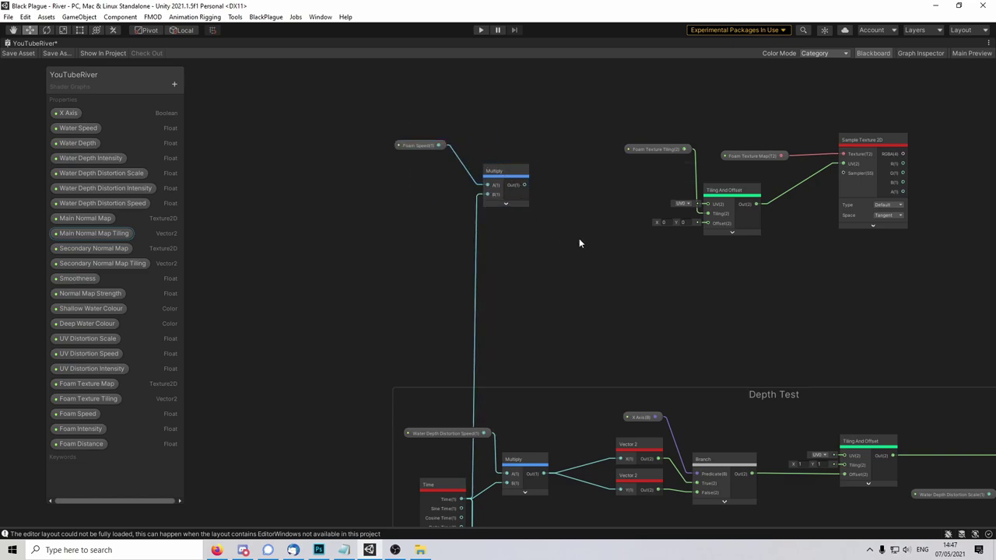
# Step: Move the foam tiling and texture sampling nodes further from the foam Multiply node to make room between them
pyautogui.moveTo(592, 239); pyautogui.dragTo(588, 221, button='middle')
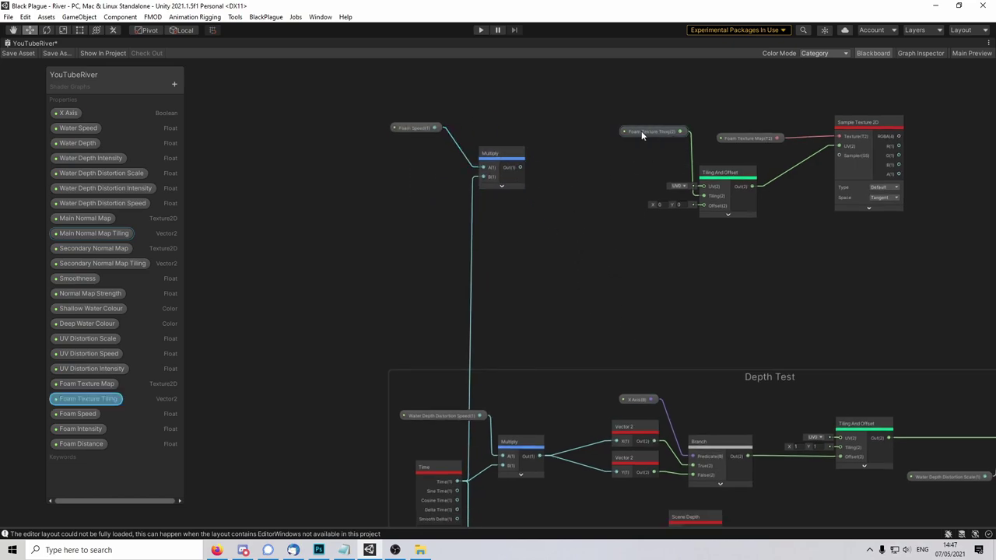
pyautogui.moveTo(642, 132); pyautogui.dragTo(527, 159, button='middle')
pyautogui.moveTo(514, 105); pyautogui.dragTo(795, 352)
pyautogui.moveTo(759, 158); pyautogui.dragTo(919, 156)
pyautogui.click(676, 243)
# Step: Duplicate the Depth Test group's two Vector 2 nodes, Branch and X Axis into the space beside the foam Multiply node
pyautogui.moveTo(579, 323); pyautogui.dragTo(570, 224, button='middle')
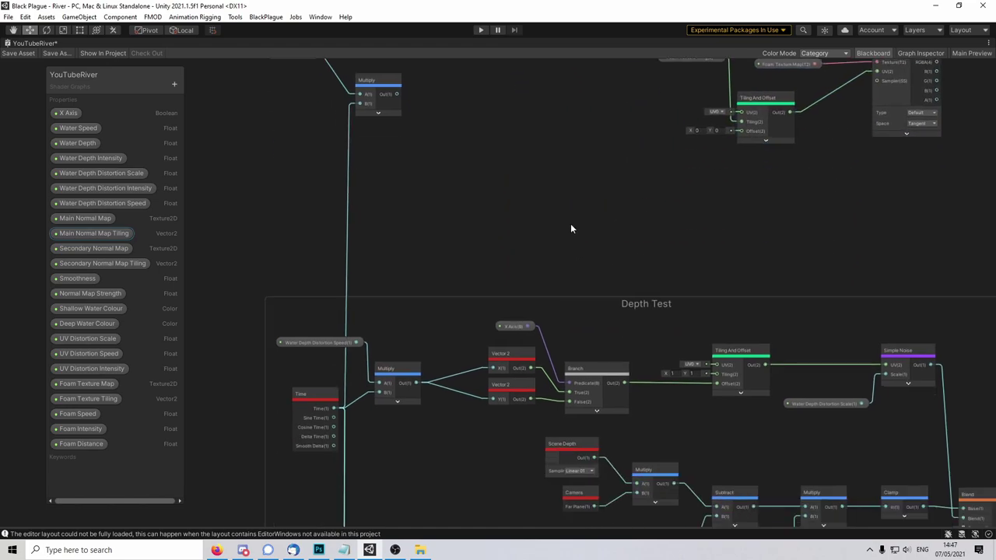
pyautogui.click(515, 355)
pyautogui.keyDown('ctrl'); pyautogui.click(503, 386); pyautogui.keyUp('ctrl')
pyautogui.keyDown('shift'); pyautogui.click(593, 363); pyautogui.keyUp('shift')
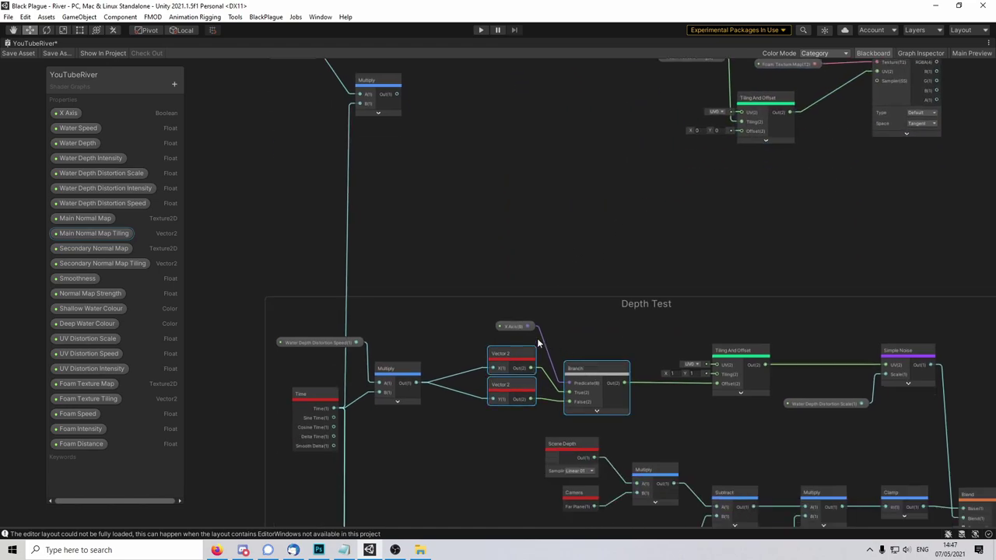
pyautogui.keyDown('shift'); pyautogui.click(517, 326); pyautogui.keyUp('shift')
pyautogui.moveTo(488, 151); pyautogui.dragTo(530, 234, button='middle')
pyautogui.hotkey('ctrl', 'v')
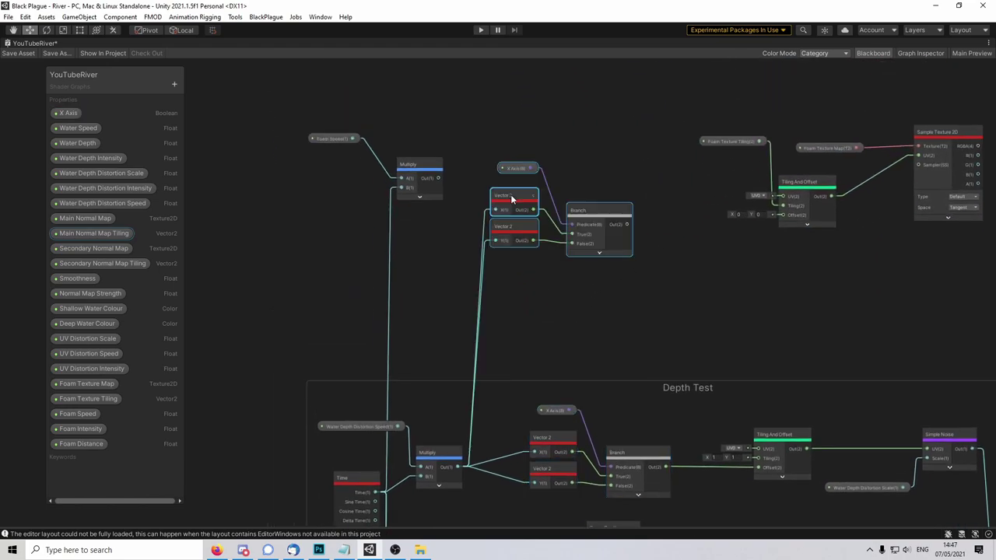
# Step: Connect the foam Multiply output to both duplicated Vector 2 nodes and the Branch output to the foam Tiling And Offset node's Offset input
pyautogui.moveTo(439, 178); pyautogui.dragTo(494, 209)
pyautogui.moveTo(437, 178); pyautogui.dragTo(495, 239)
pyautogui.click(507, 157)
pyautogui.moveTo(591, 238); pyautogui.dragTo(781, 215)
pyautogui.click(635, 236)
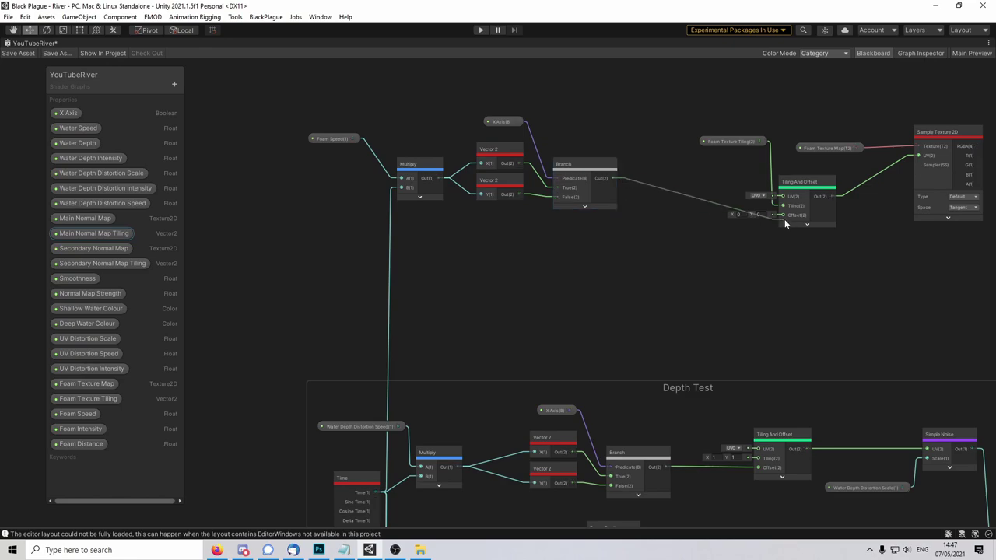
# Step: Move the Foam Speed, Multiply, X Axis, Vector 2 and Branch nodes together so they line up with the foam Tiling And Offset node
pyautogui.moveTo(328, 125); pyautogui.dragTo(614, 206)
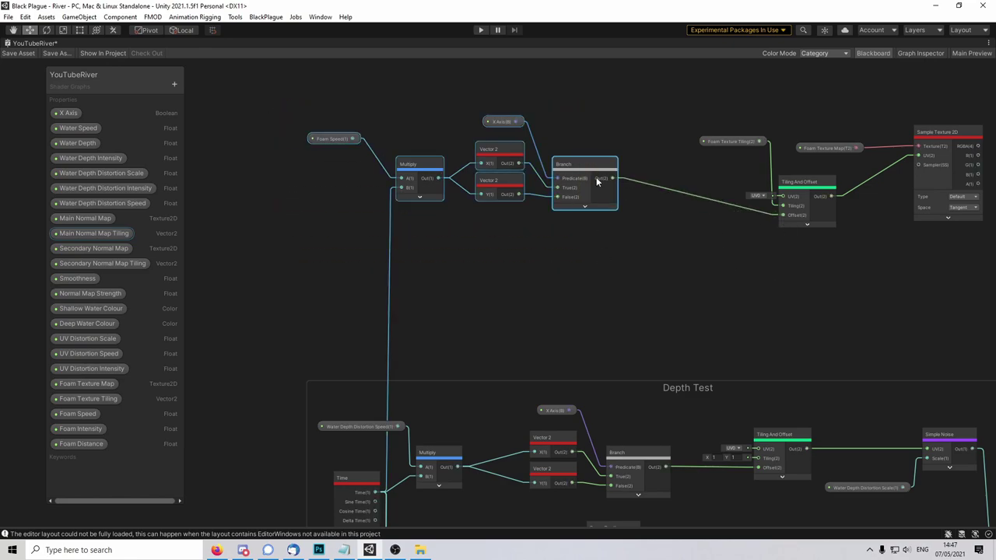
pyautogui.moveTo(592, 167); pyautogui.dragTo(627, 205)
pyautogui.moveTo(850, 277); pyautogui.dragTo(638, 294, button='middle')
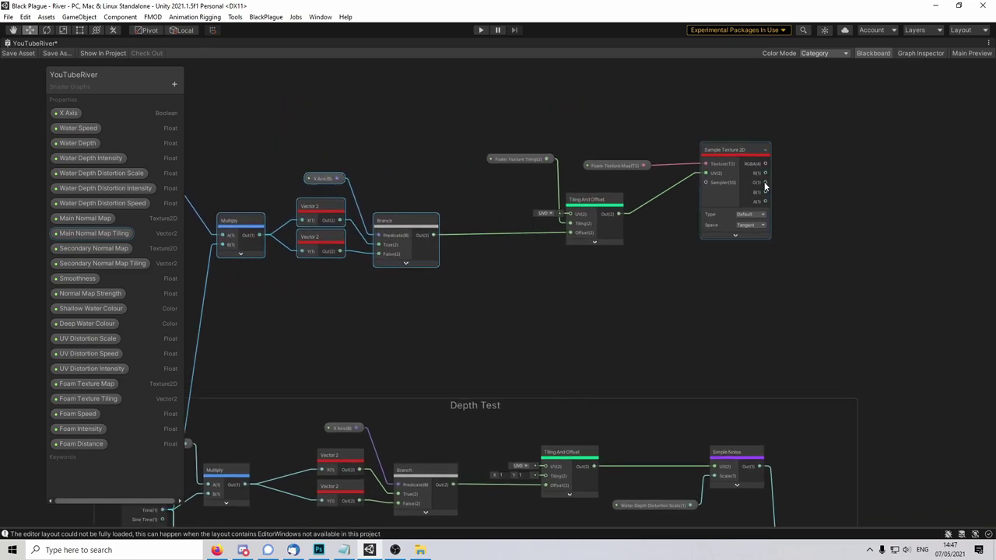
pyautogui.moveTo(532, 286); pyautogui.dragTo(845, 266, button='middle')
pyautogui.moveTo(714, 202); pyautogui.dragTo(673, 201)
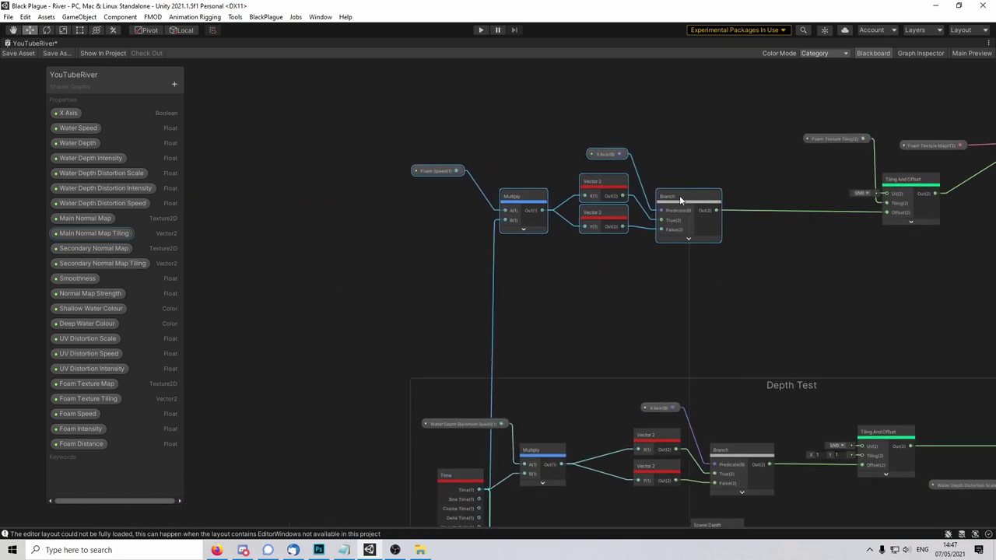
pyautogui.click(701, 251)
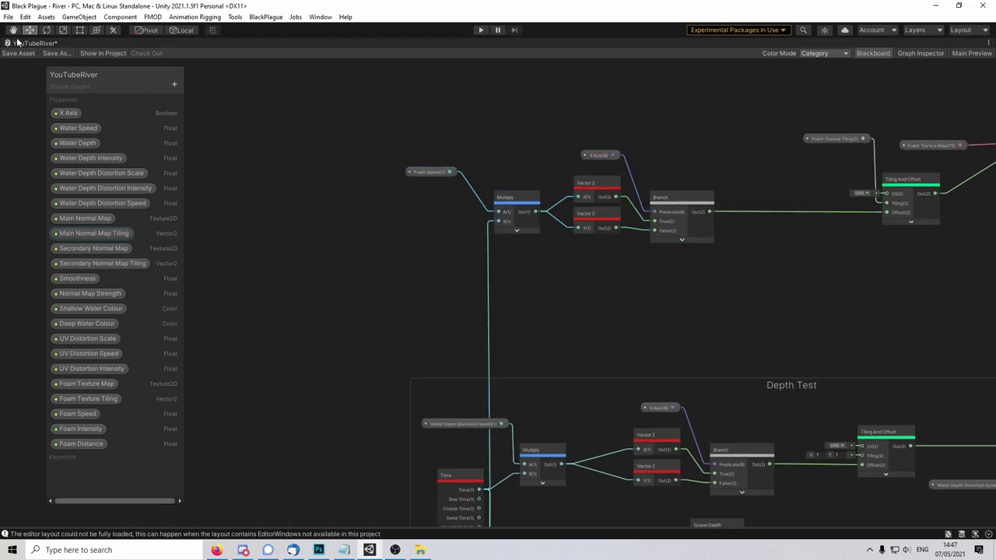
# Step: Place the Foam Distance property in the empty space above the Depth Test group
pyautogui.moveTo(706, 303); pyautogui.dragTo(580, 243, button='middle')
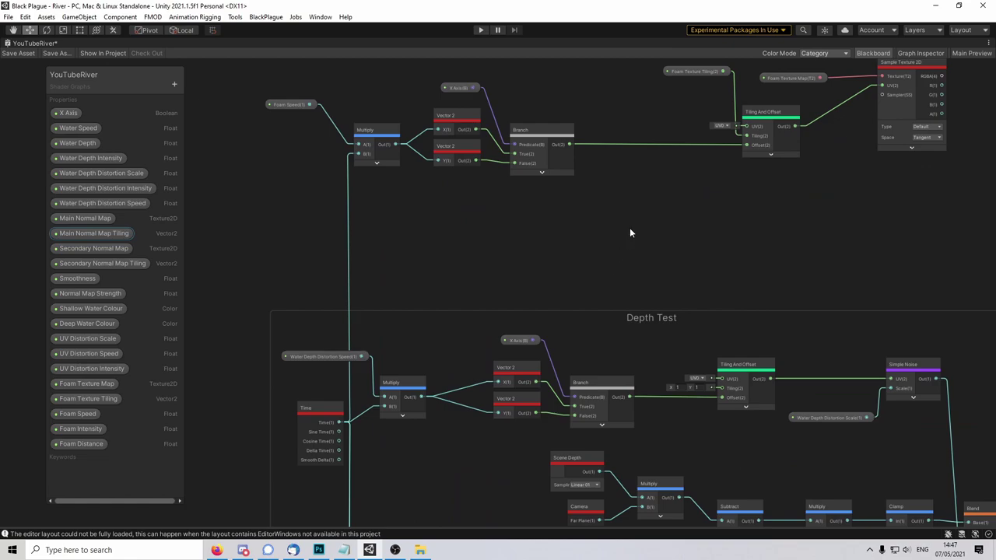
pyautogui.scroll(-1, 571, 346)
pyautogui.moveTo(516, 400); pyautogui.dragTo(437, 308, button='middle')
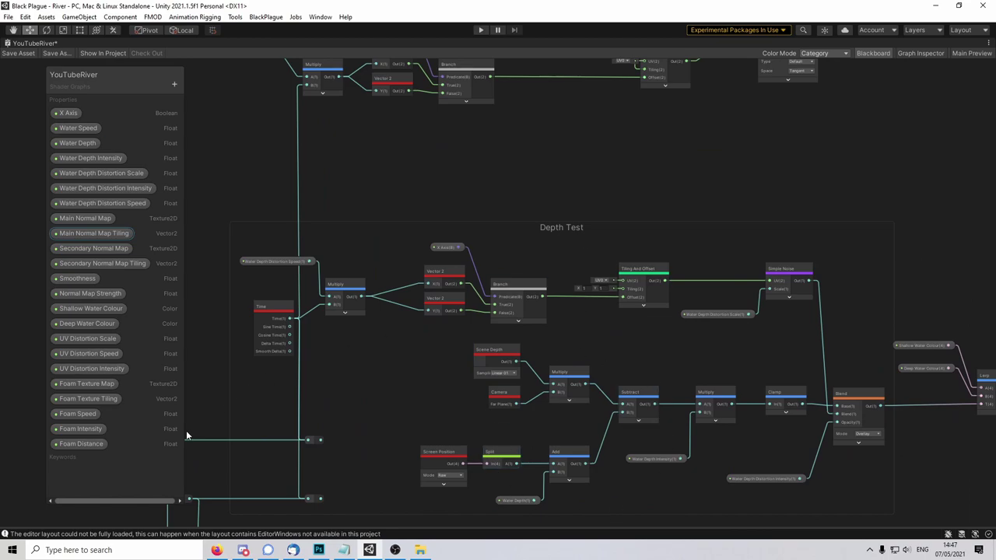
pyautogui.moveTo(78, 443); pyautogui.dragTo(537, 166)
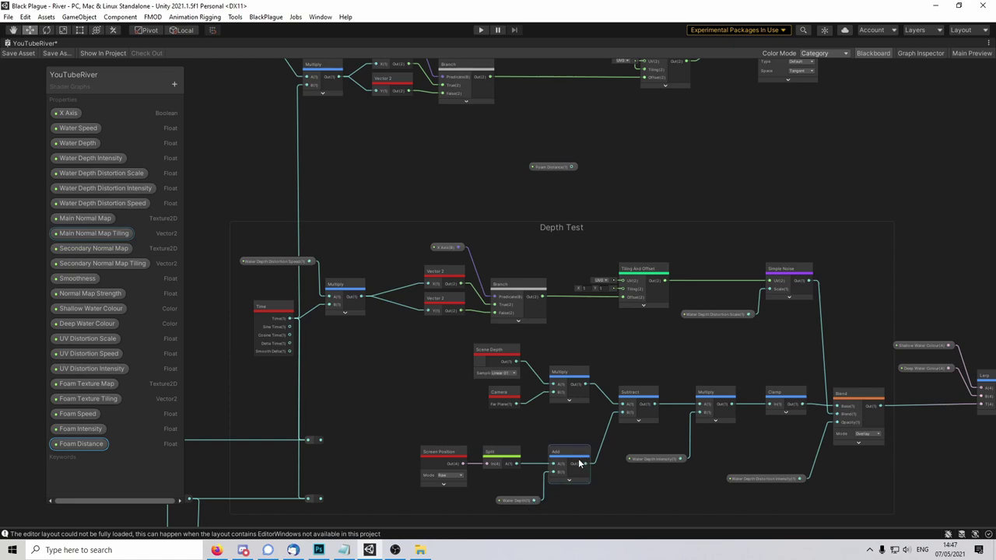
pyautogui.click(560, 166)
pyautogui.moveTo(559, 166); pyautogui.dragTo(535, 167)
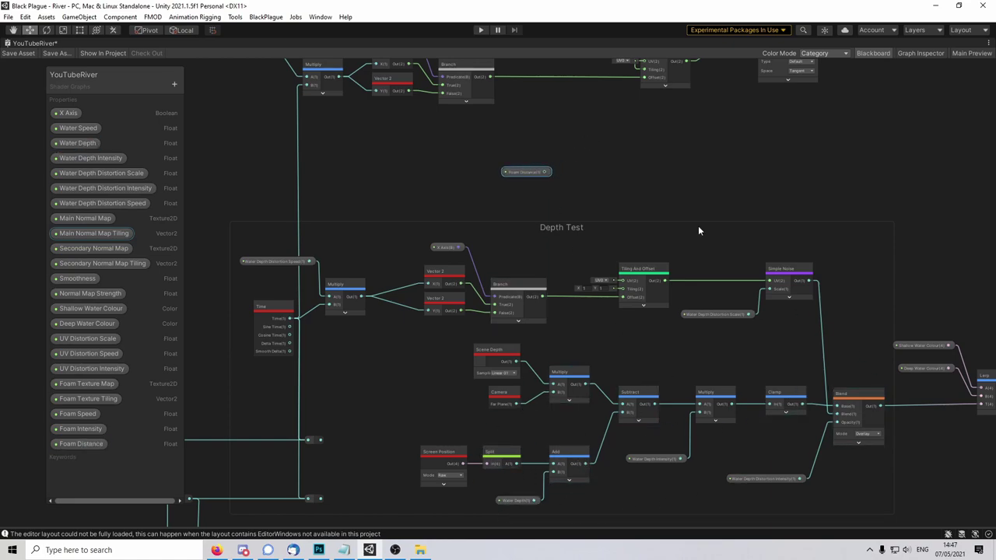
pyautogui.moveTo(505, 172); pyautogui.dragTo(507, 160)
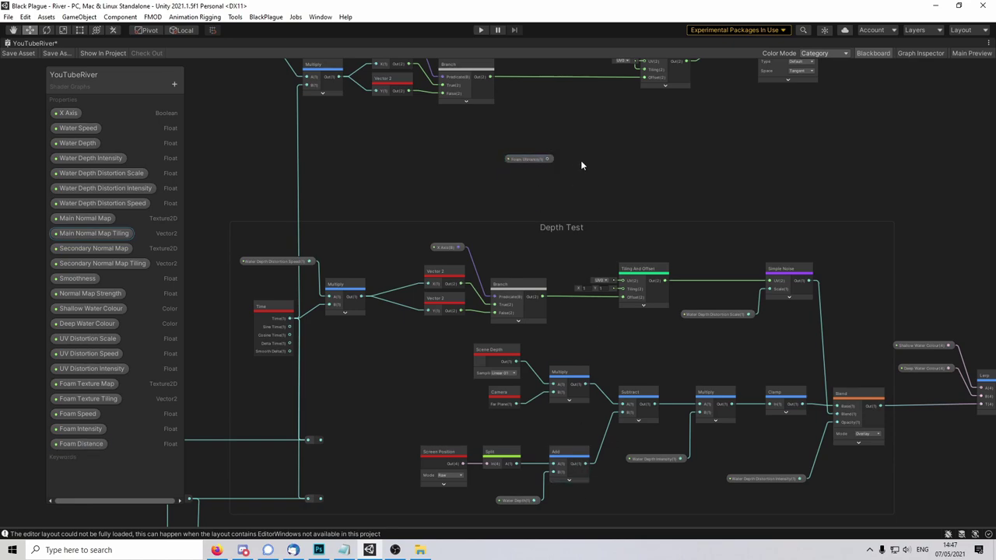
# Step: Create an Add node with the screen position Split's A output in A and Foam Distance in B, collapse its preview and space both nodes out
pyautogui.press('space')
pyautogui.write('add')
pyautogui.doubleClick(616, 211)
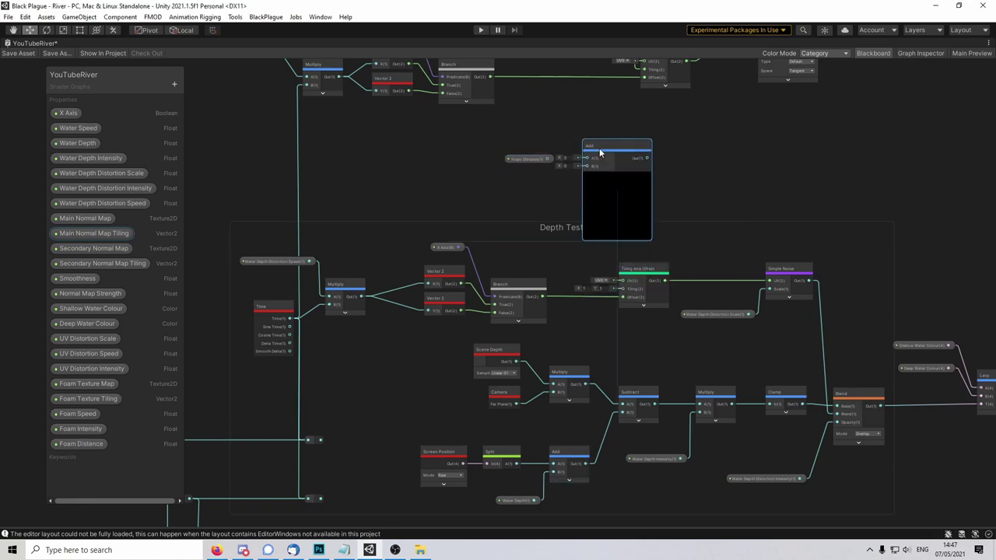
pyautogui.moveTo(546, 159); pyautogui.dragTo(534, 182)
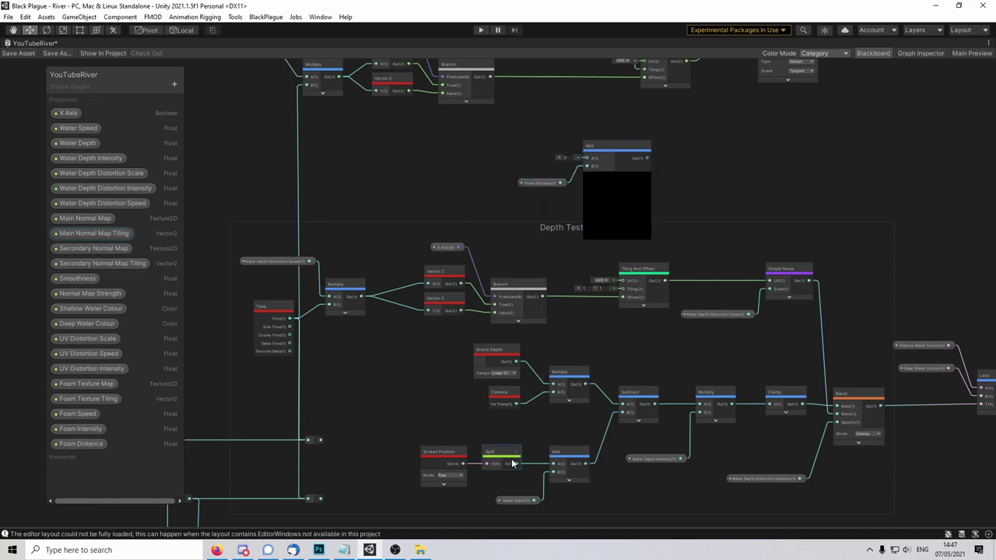
pyautogui.moveTo(517, 460); pyautogui.dragTo(588, 158)
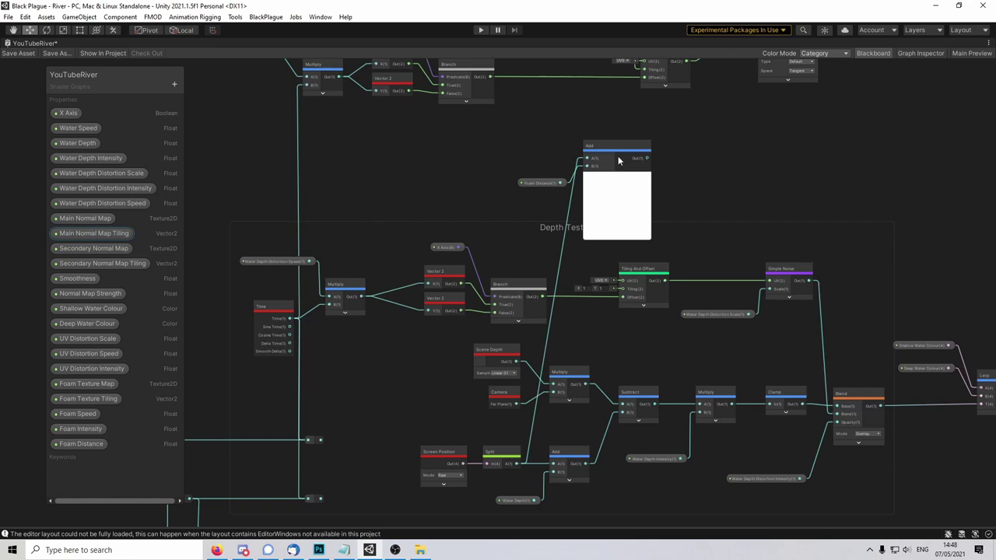
pyautogui.click(618, 177)
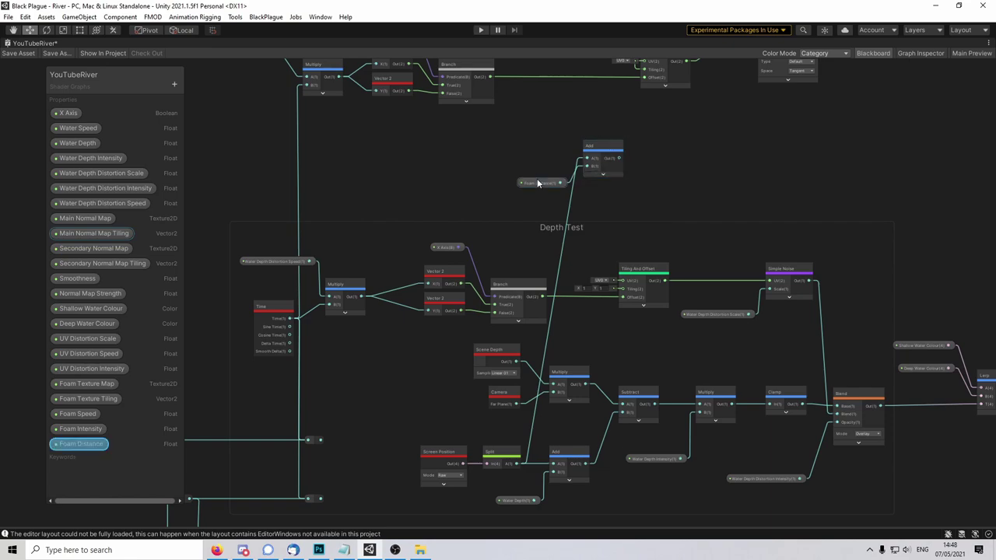
pyautogui.moveTo(535, 181); pyautogui.dragTo(477, 163)
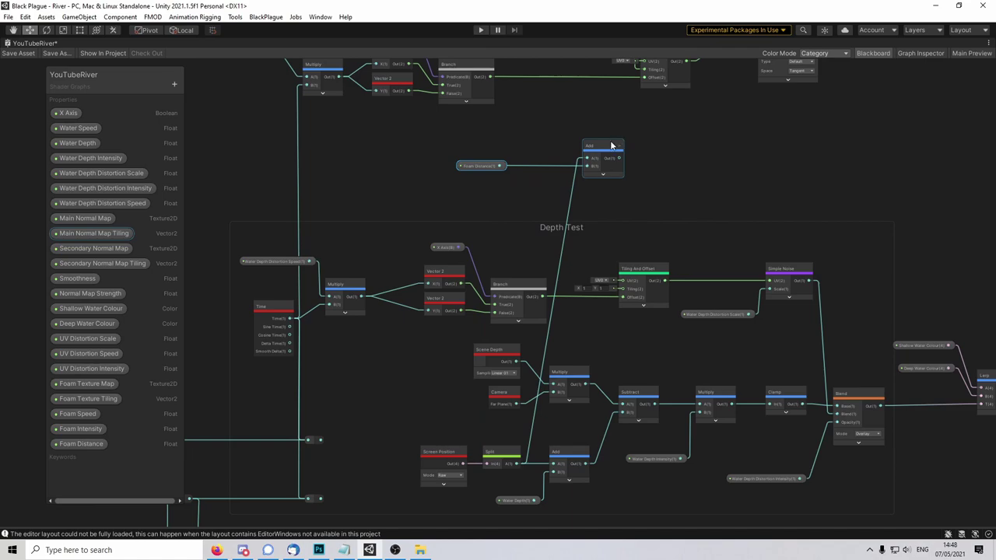
pyautogui.moveTo(609, 144); pyautogui.dragTo(562, 145)
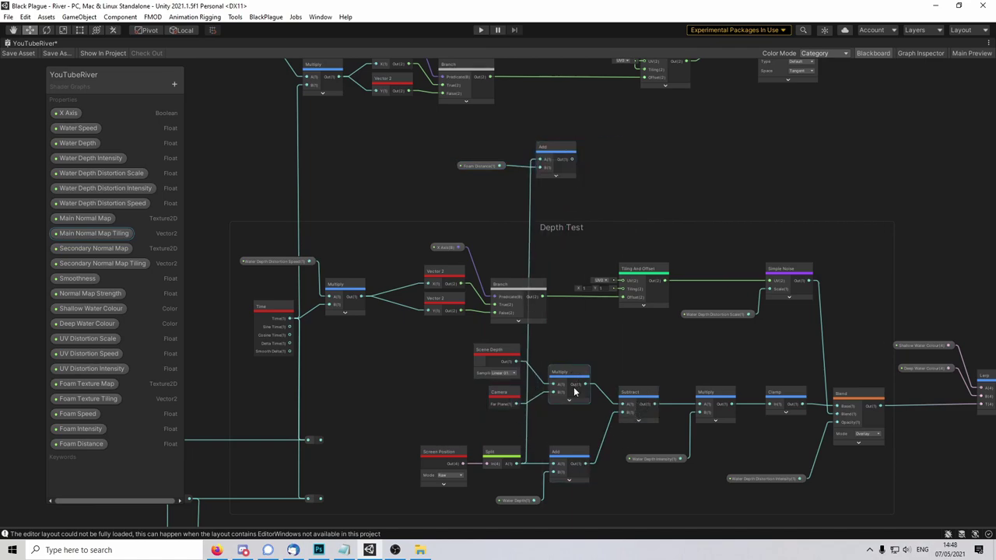
# Step: Create a Subtract node beside the new Add, with the Add output in A and the Scene Depth and Camera Multiply output in B
pyautogui.press('space')
pyautogui.write('subtract')
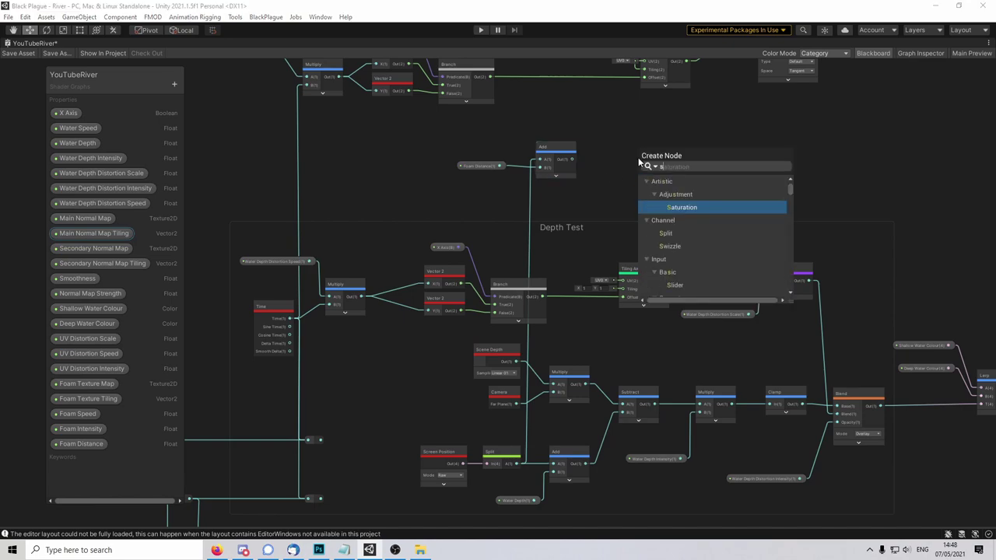
pyautogui.press('Return')
pyautogui.click(673, 206)
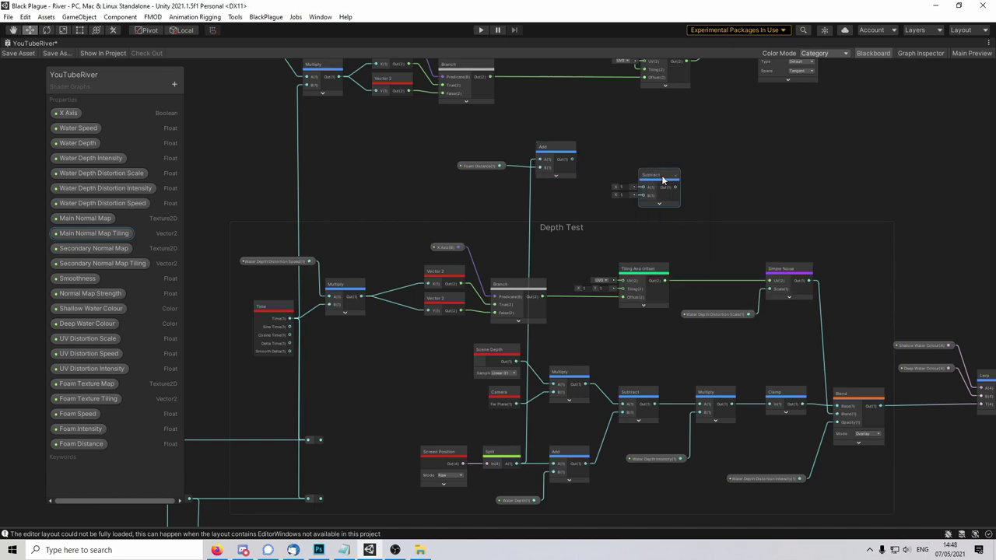
pyautogui.moveTo(660, 177); pyautogui.dragTo(639, 148)
pyautogui.moveTo(572, 159); pyautogui.dragTo(622, 160)
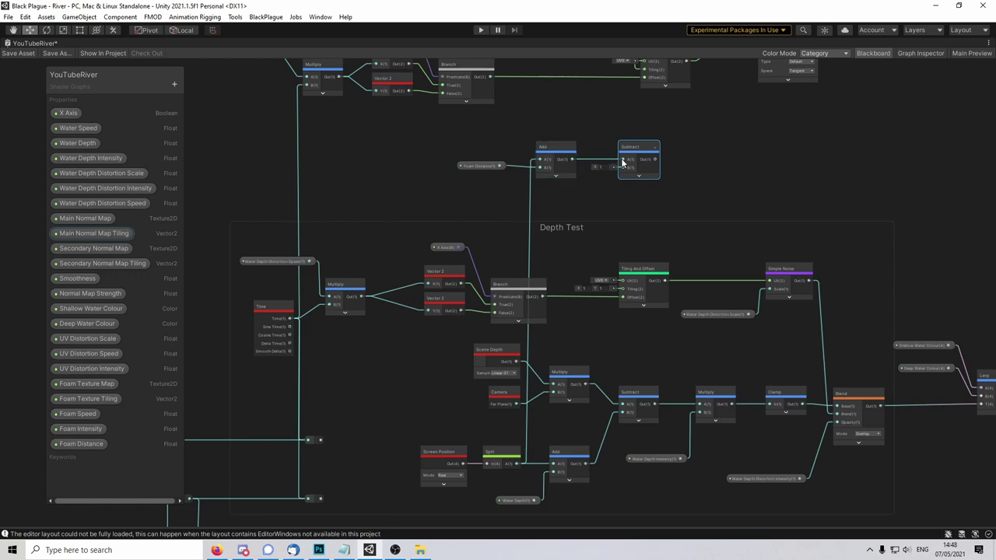
pyautogui.moveTo(585, 384); pyautogui.dragTo(620, 168)
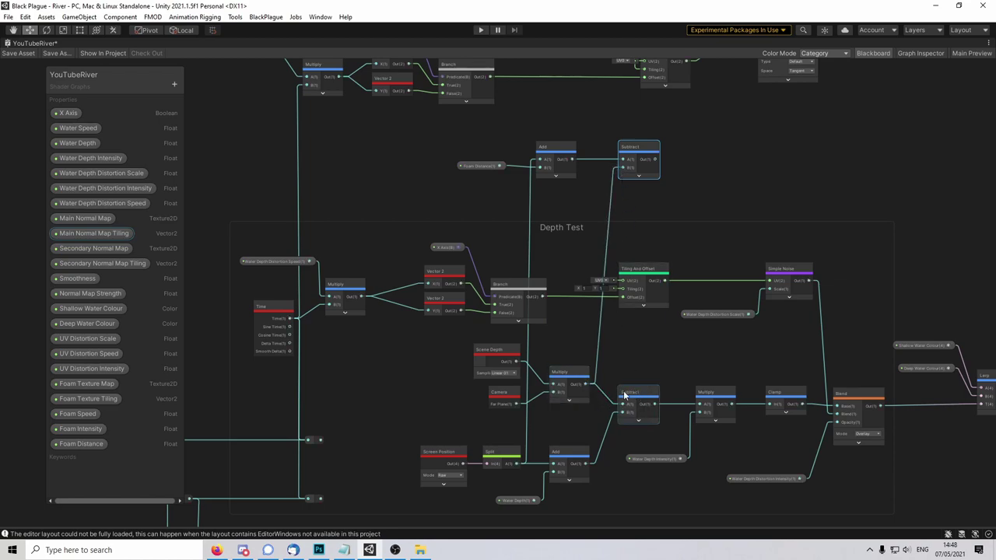
pyautogui.click(704, 162)
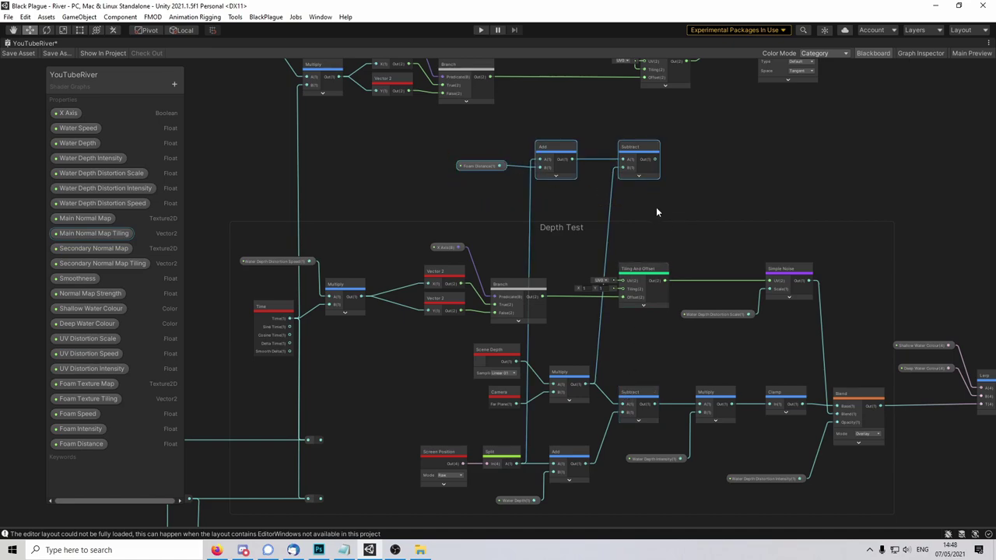
pyautogui.moveTo(642, 154); pyautogui.dragTo(626, 154)
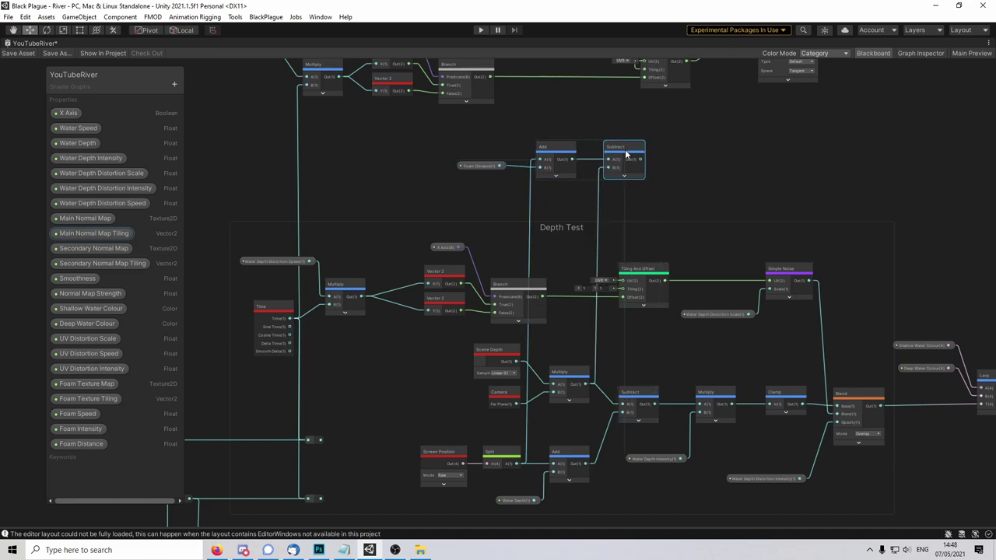
pyautogui.click(677, 153)
# Step: Create a Multiply node after the foam Subtract, collapse its preview and connect the Subtract output to input A
pyautogui.moveTo(690, 153); pyautogui.dragTo(609, 153, button='middle')
pyautogui.press('space')
pyautogui.write('multiply')
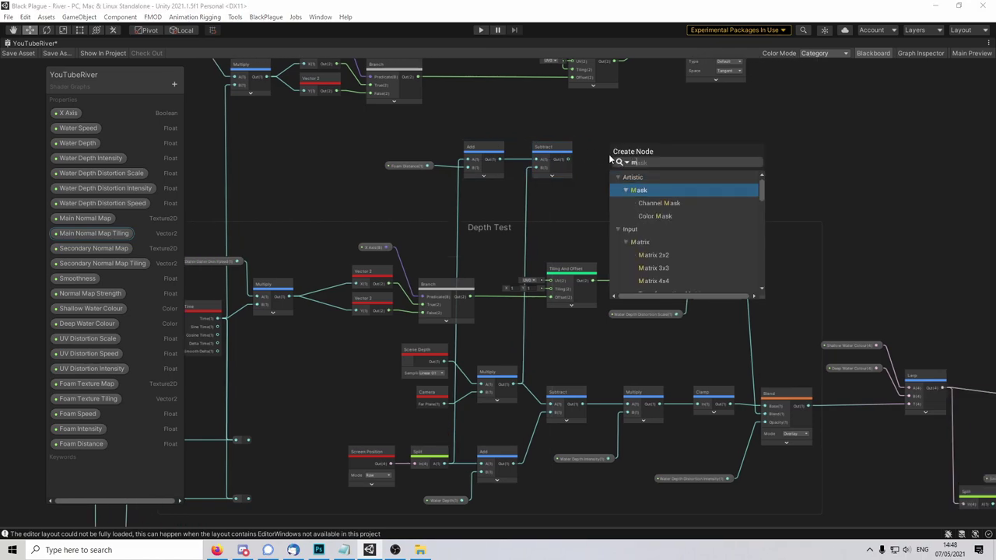
pyautogui.click(651, 202)
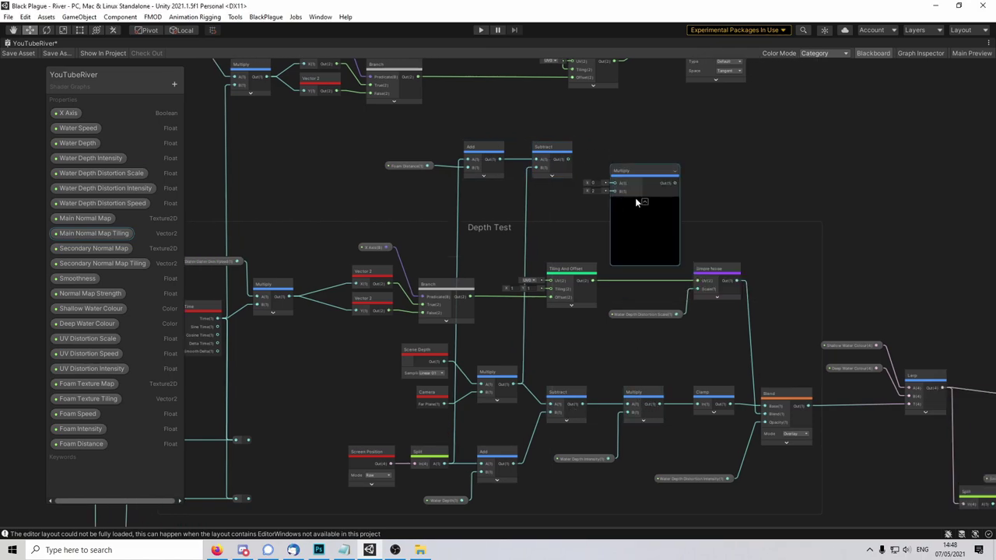
pyautogui.click(644, 203)
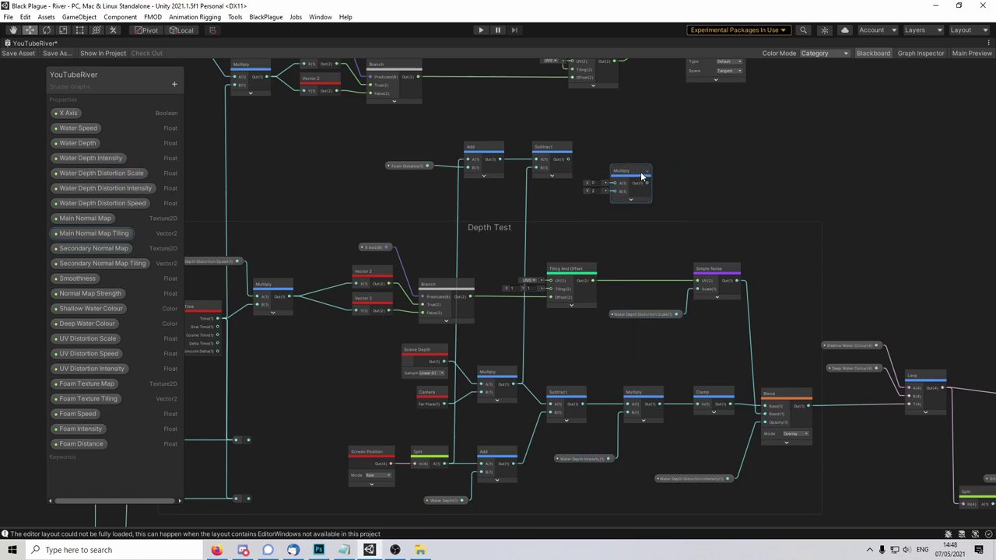
pyautogui.moveTo(637, 171); pyautogui.dragTo(645, 139)
pyautogui.moveTo(567, 159); pyautogui.dragTo(624, 153)
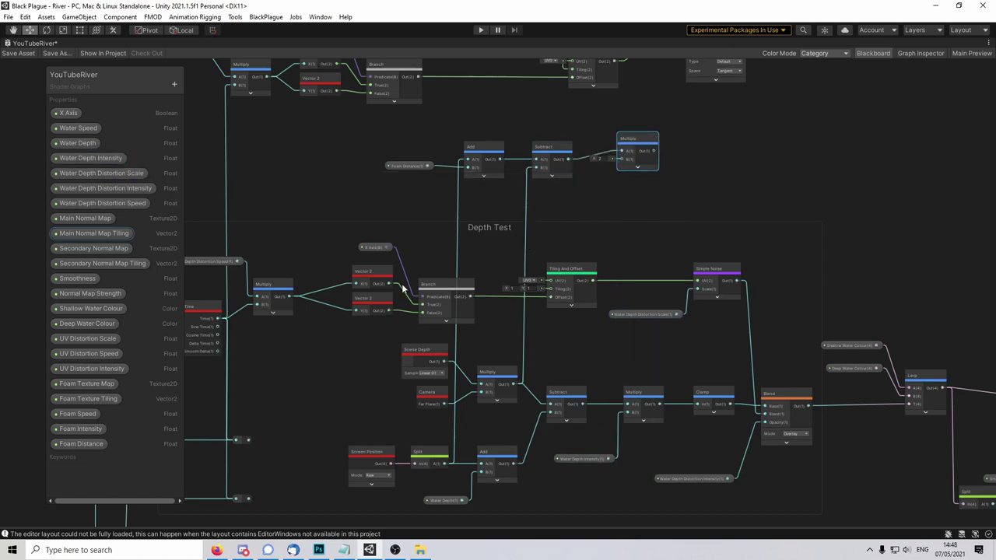
# Step: Place the Foam Intensity property below the new Multiply node, connect it to input B and align the Multiply with the Subtract
pyautogui.click(80, 428)
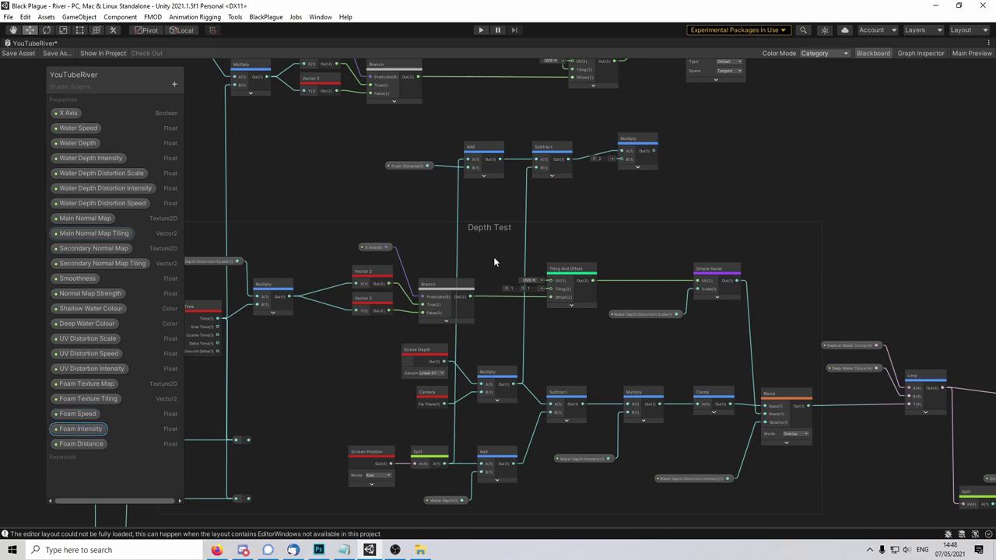
pyautogui.moveTo(572, 210); pyautogui.dragTo(627, 167)
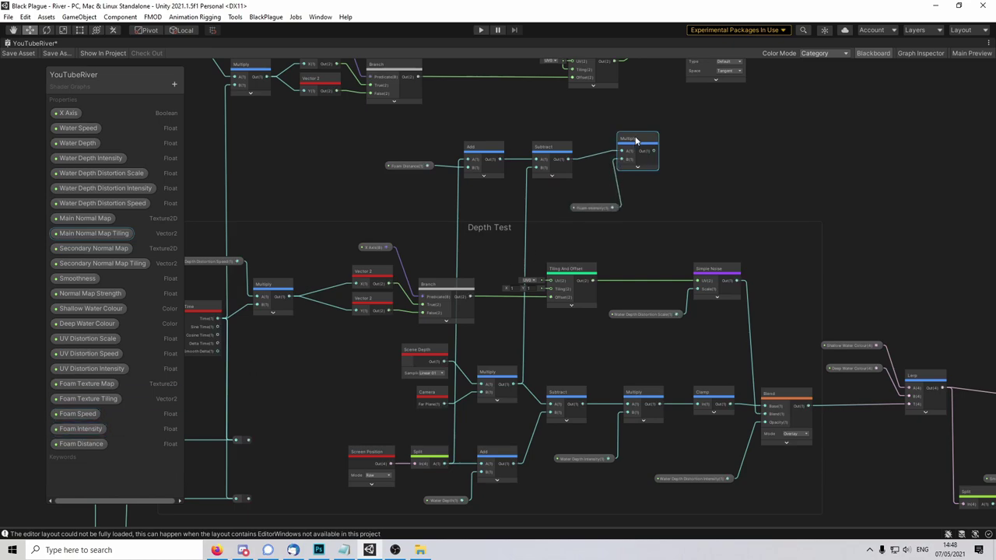
pyautogui.click(642, 150)
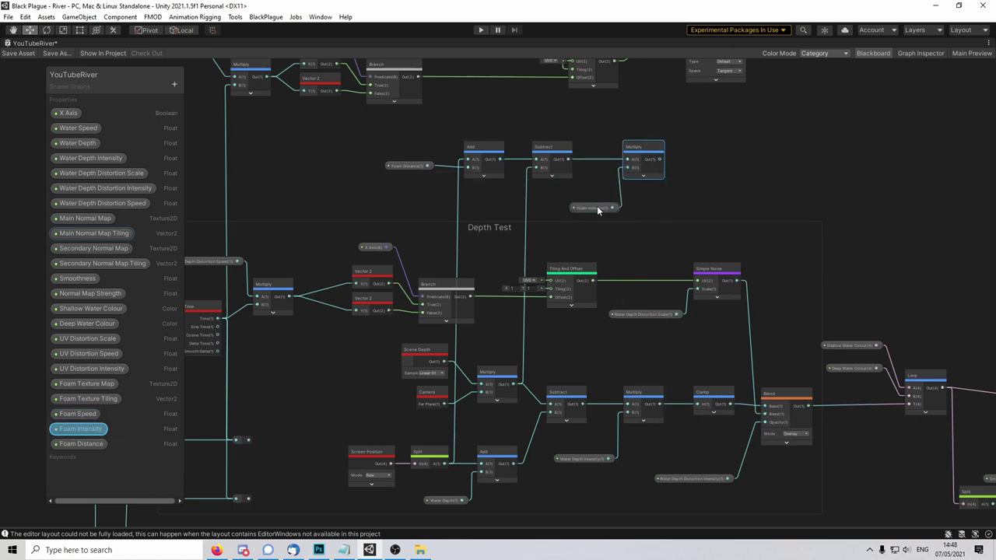
pyautogui.moveTo(596, 208); pyautogui.dragTo(594, 208)
# Step: Create a Clamp node fed by the Foam Intensity Multiply output, collapse its preview and align it with the row
pyautogui.click(728, 174)
pyautogui.press('space')
pyautogui.write('clamp')
pyautogui.press('Return')
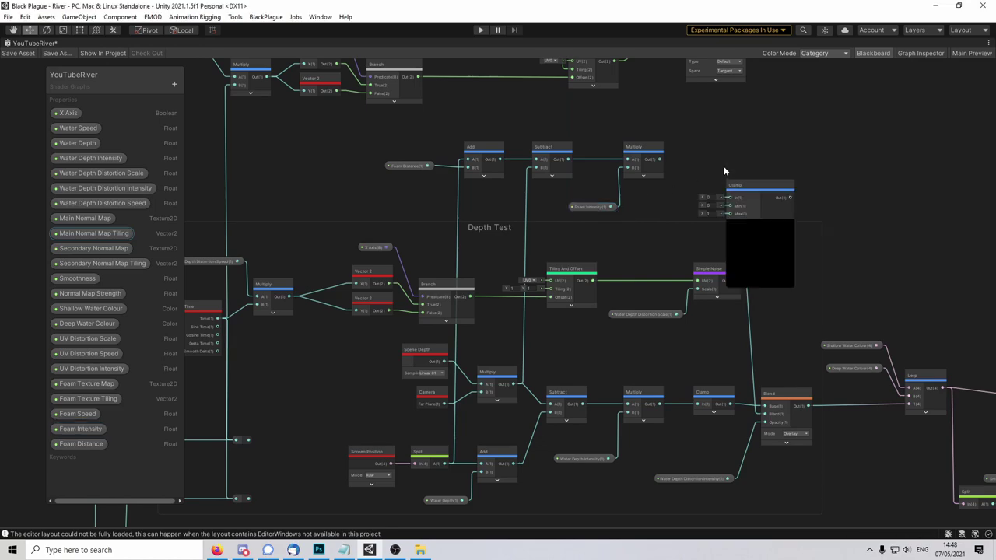
pyautogui.moveTo(659, 158); pyautogui.dragTo(712, 144)
pyautogui.click(736, 186)
pyautogui.click(762, 139)
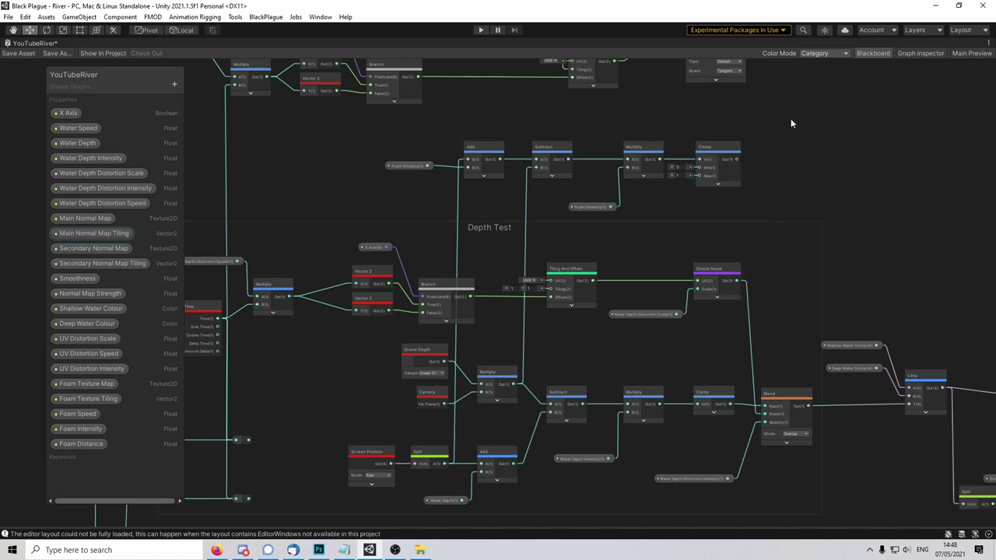
# Step: Create a Multiply node beyond the foam Sample Texture 2D and connect the foam Clamp output to input B
pyautogui.moveTo(790, 118); pyautogui.dragTo(667, 217, button='middle')
pyautogui.scroll(2, 652, 217)
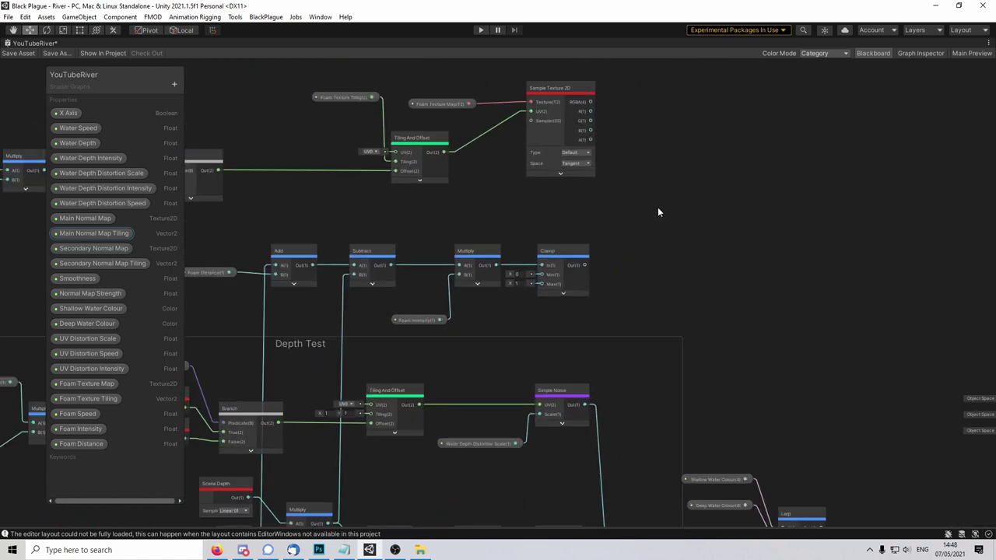
pyautogui.press('space')
pyautogui.write('m')
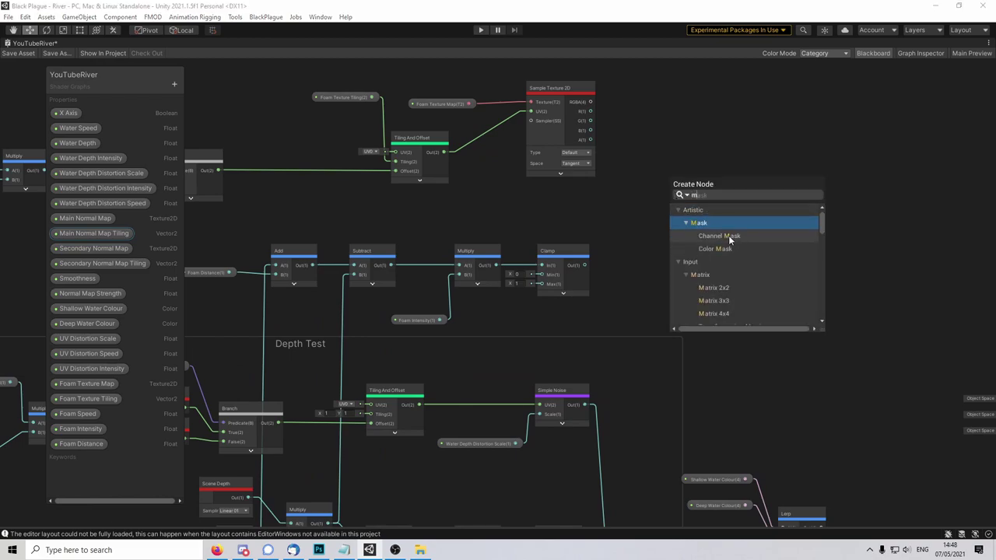
pyautogui.write('ul')
pyautogui.doubleClick(729, 236)
pyautogui.moveTo(706, 204); pyautogui.dragTo(710, 168)
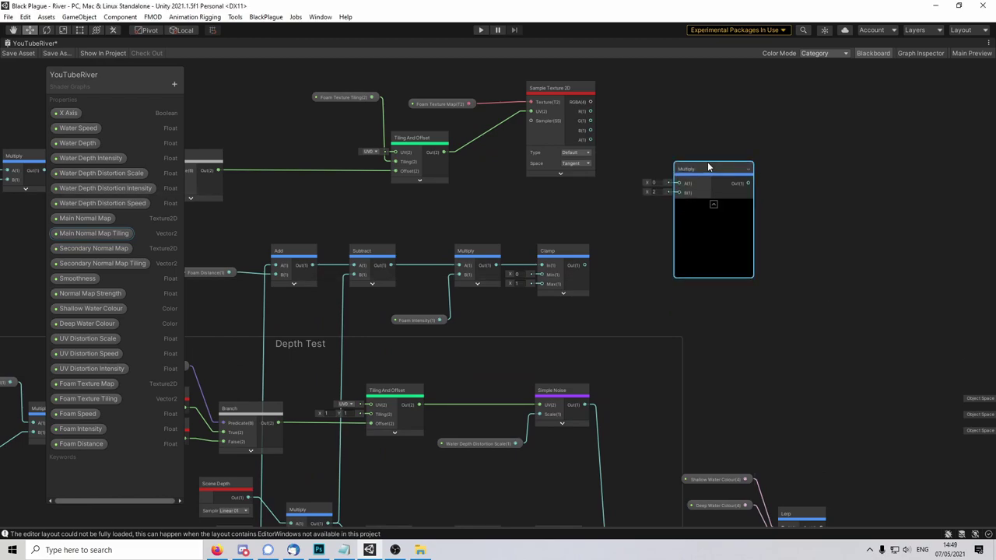
pyautogui.moveTo(584, 266); pyautogui.dragTo(681, 194)
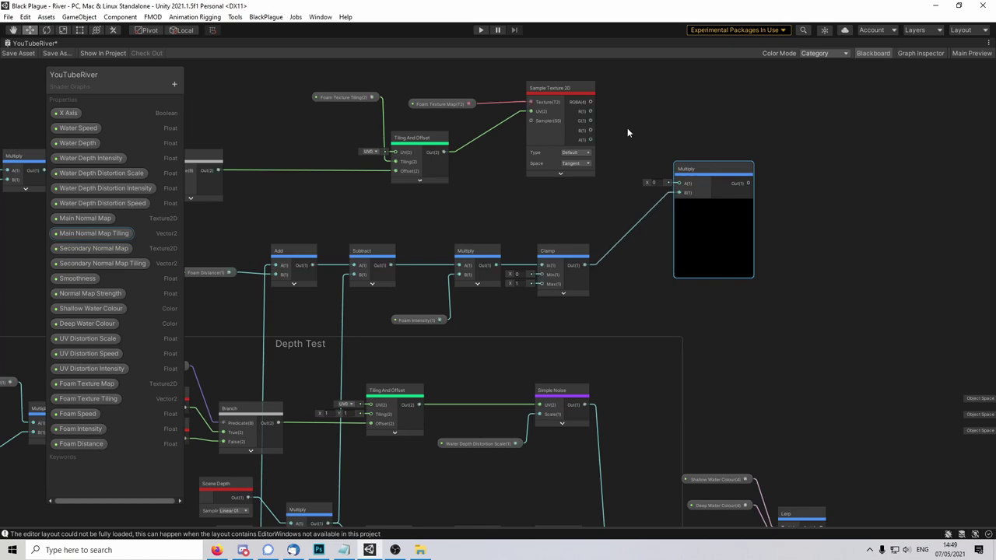
# Step: Connect the foam Sample Texture 2D R output to input A of the final Multiply and collapse the Multiply preview
pyautogui.moveTo(626, 132); pyautogui.dragTo(536, 199, button='middle')
pyautogui.scroll(2, 537, 195)
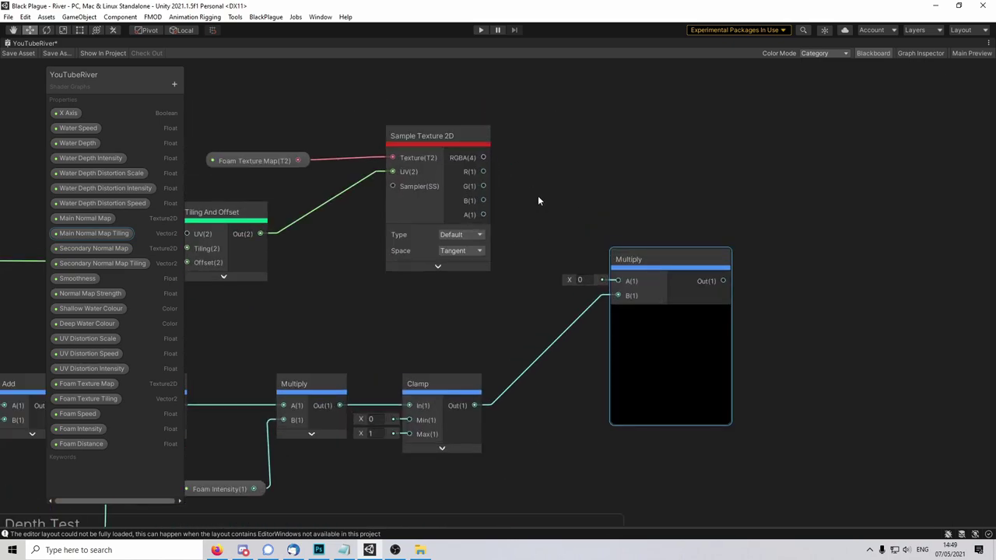
pyautogui.moveTo(483, 171); pyautogui.dragTo(620, 281)
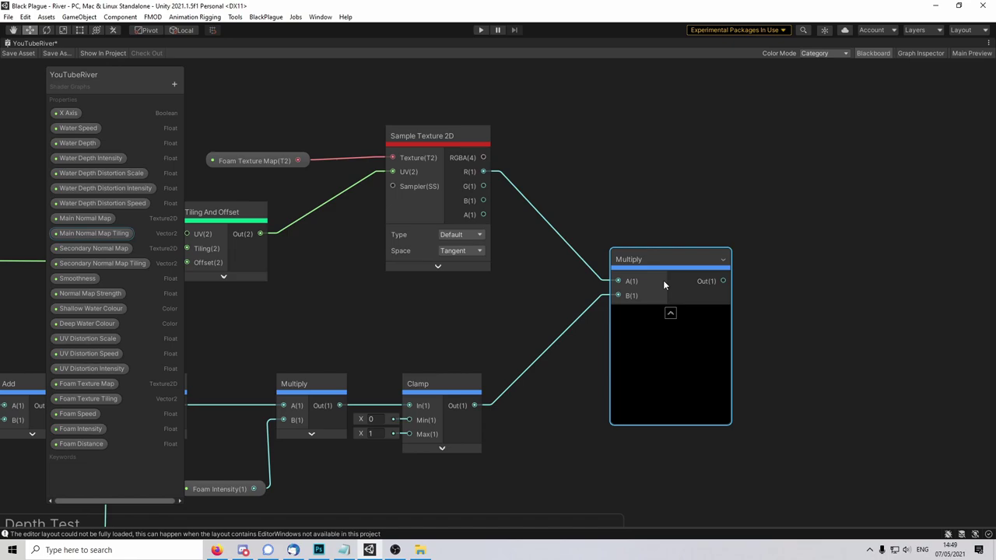
pyautogui.click(670, 313)
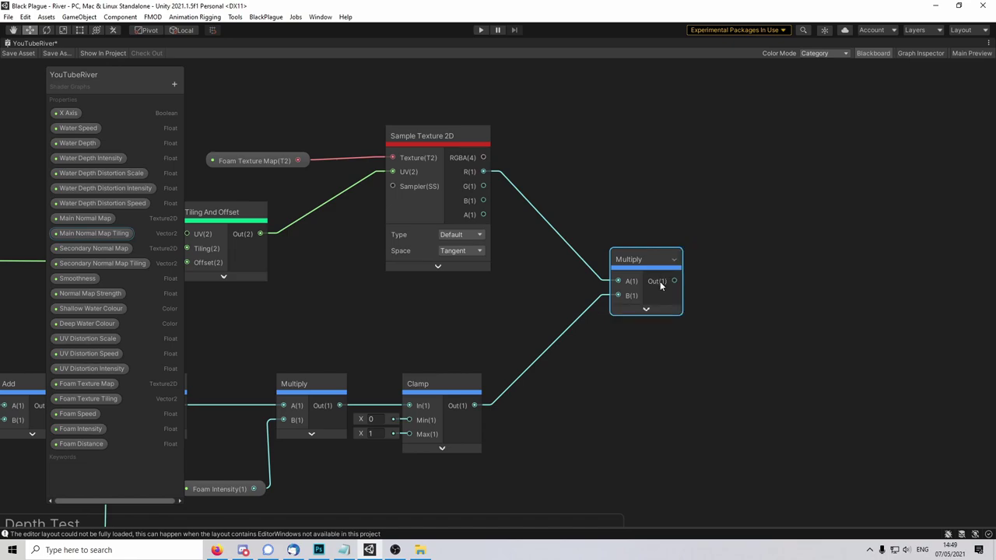
pyautogui.moveTo(635, 187); pyautogui.dragTo(669, 273, button='middle')
pyautogui.click(670, 279)
pyautogui.scroll(-1, 663, 212)
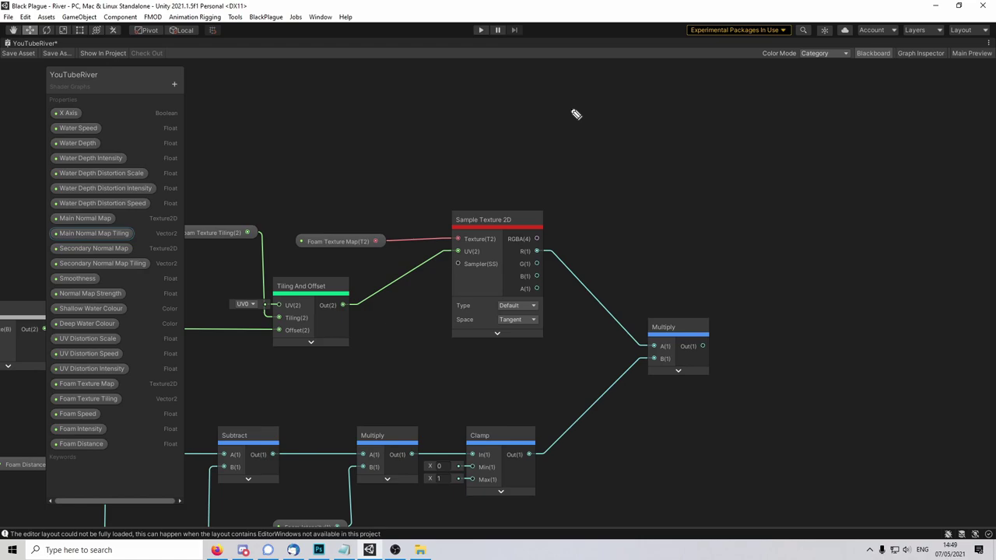
pyautogui.moveTo(568, 111)
pyautogui.mouseDown()
pyautogui.moveTo(534, 106)
pyautogui.moveTo(567, 115)
pyautogui.mouseUp()
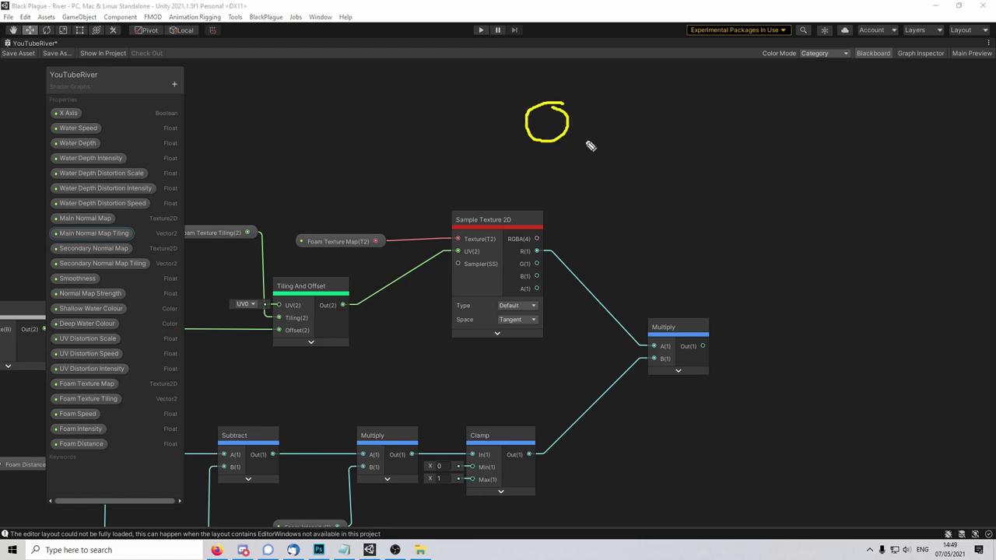
pyautogui.moveTo(564, 152); pyautogui.dragTo(579, 141)
pyautogui.moveTo(592, 106)
pyautogui.mouseDown()
pyautogui.moveTo(593, 131)
pyautogui.moveTo(625, 98)
pyautogui.mouseUp()
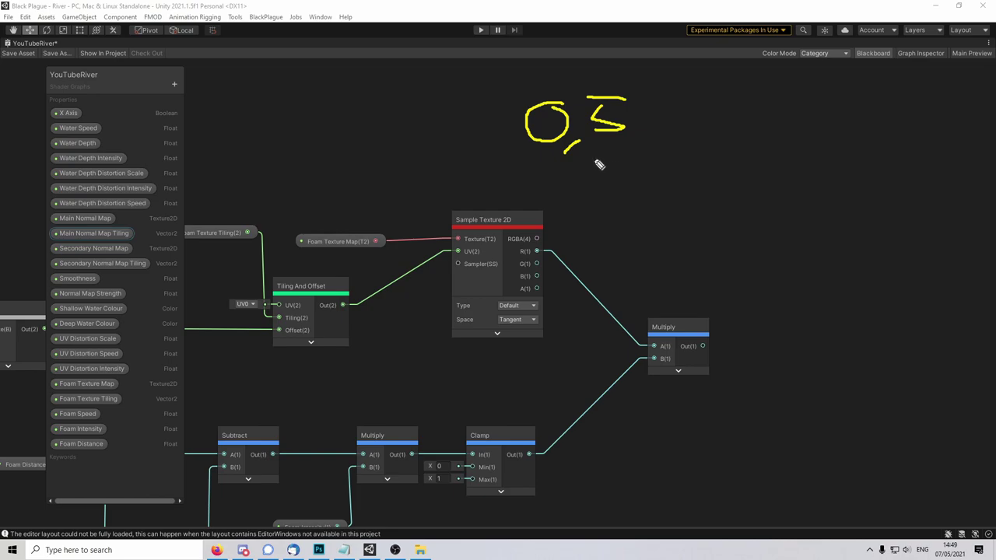
pyautogui.moveTo(580, 183)
pyautogui.mouseDown()
pyautogui.moveTo(693, 229)
pyautogui.moveTo(746, 229)
pyautogui.moveTo(738, 195)
pyautogui.moveTo(766, 199)
pyautogui.mouseUp()
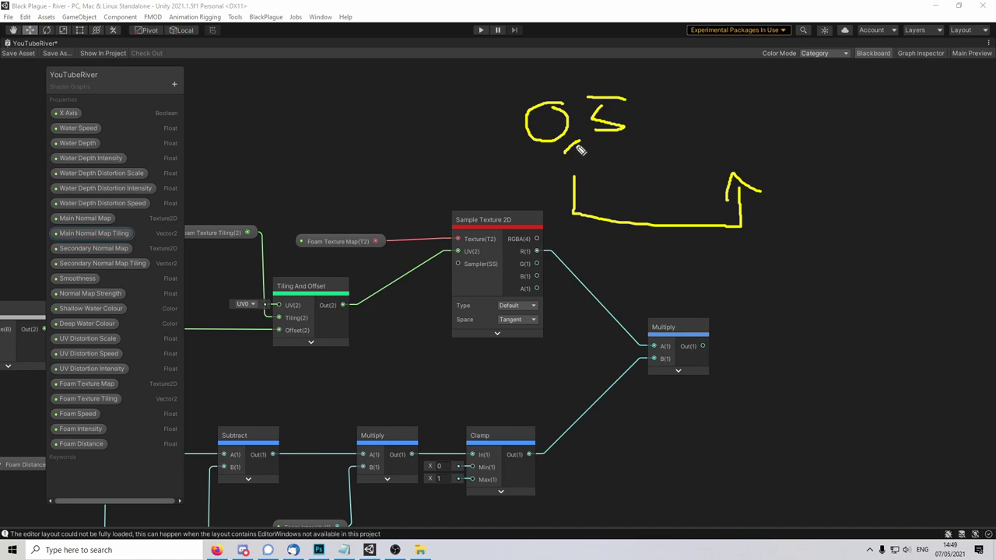
pyautogui.moveTo(525, 165)
pyautogui.mouseDown()
pyautogui.moveTo(505, 175)
pyautogui.moveTo(532, 178)
pyautogui.mouseUp()
pyautogui.moveTo(700, 171); pyautogui.dragTo(704, 193)
pyautogui.moveTo(845, 171)
pyautogui.mouseDown()
pyautogui.moveTo(846, 187)
pyautogui.moveTo(879, 187)
pyautogui.mouseUp()
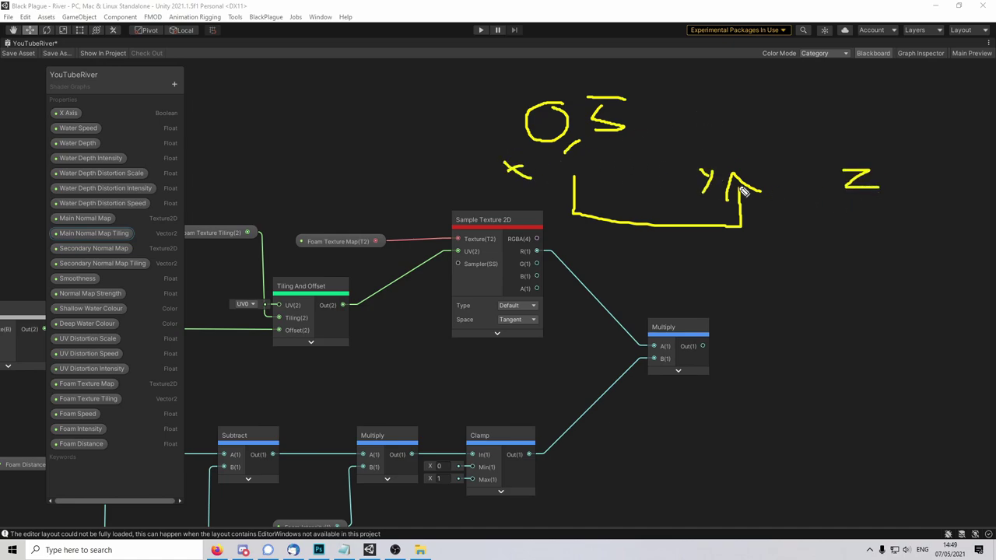
pyautogui.moveTo(704, 109)
pyautogui.mouseDown()
pyautogui.moveTo(683, 130)
pyautogui.moveTo(709, 113)
pyautogui.moveTo(711, 148)
pyautogui.moveTo(745, 135)
pyautogui.moveTo(728, 133)
pyautogui.mouseUp()
pyautogui.moveTo(727, 117); pyautogui.dragTo(767, 98)
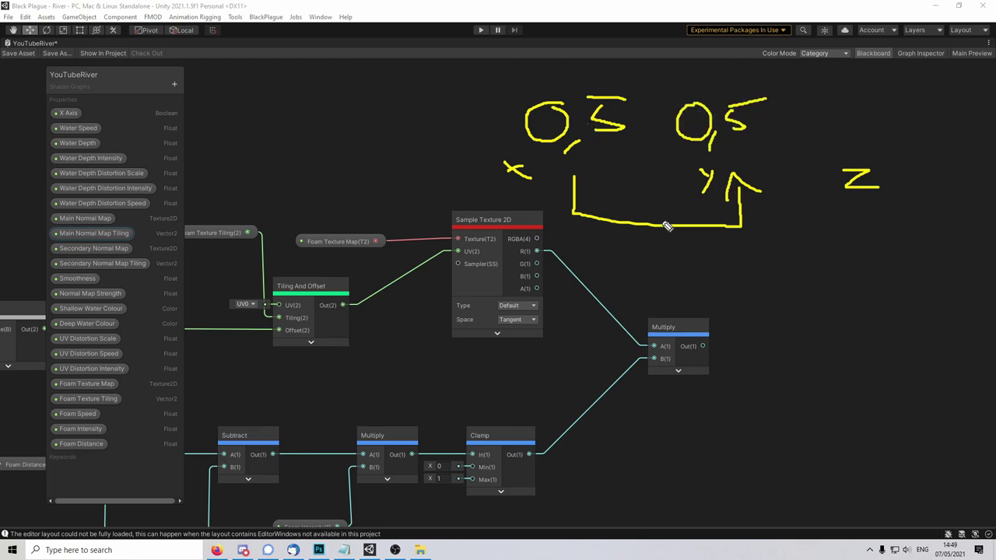
pyautogui.moveTo(738, 226); pyautogui.dragTo(849, 201)
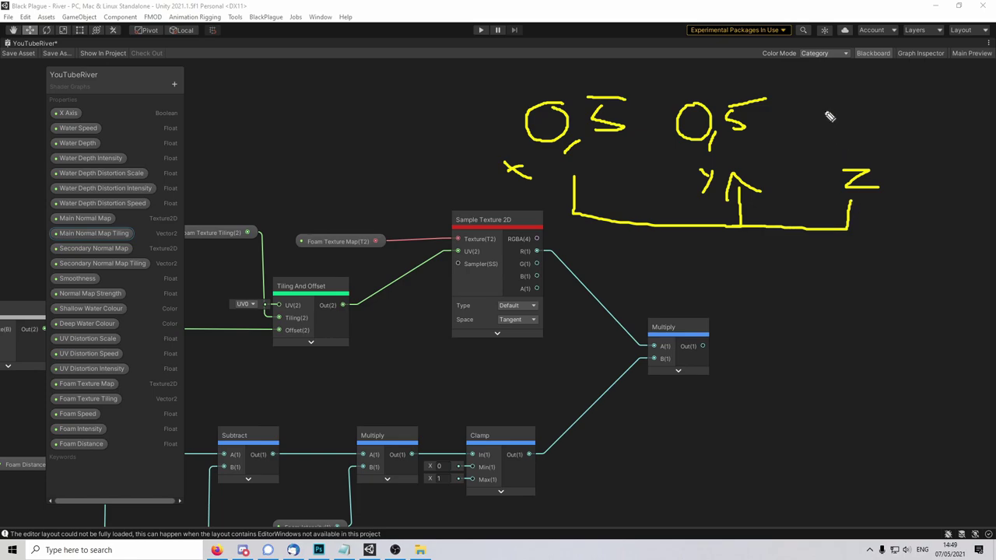
pyautogui.moveTo(827, 115)
pyautogui.mouseDown()
pyautogui.moveTo(812, 130)
pyautogui.moveTo(826, 111)
pyautogui.mouseUp()
pyautogui.moveTo(844, 128)
pyautogui.mouseDown()
pyautogui.moveTo(840, 140)
pyautogui.moveTo(887, 99)
pyautogui.mouseUp()
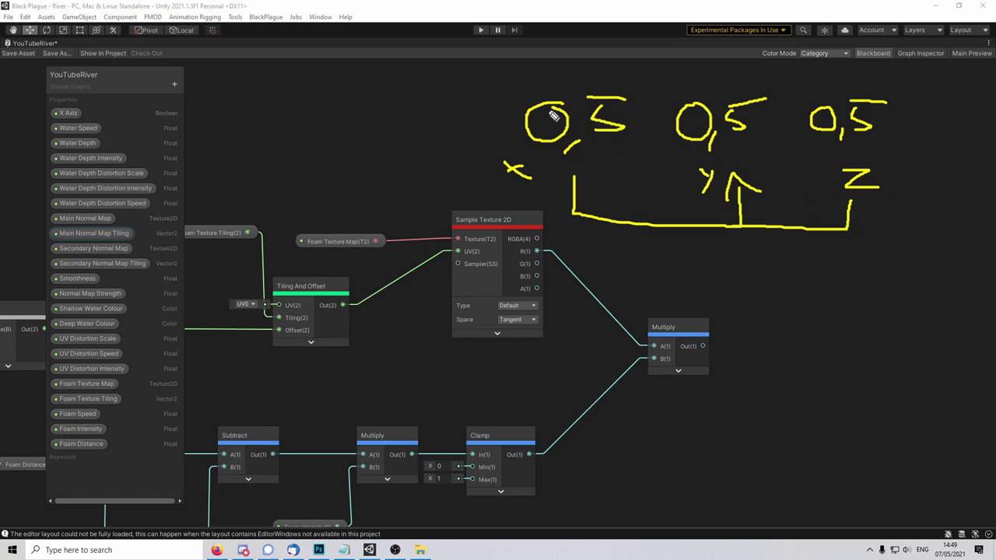
pyautogui.moveTo(529, 124)
pyautogui.mouseDown()
pyautogui.moveTo(614, 114)
pyautogui.moveTo(585, 135)
pyautogui.mouseUp()
pyautogui.moveTo(560, 74); pyautogui.dragTo(560, 87)
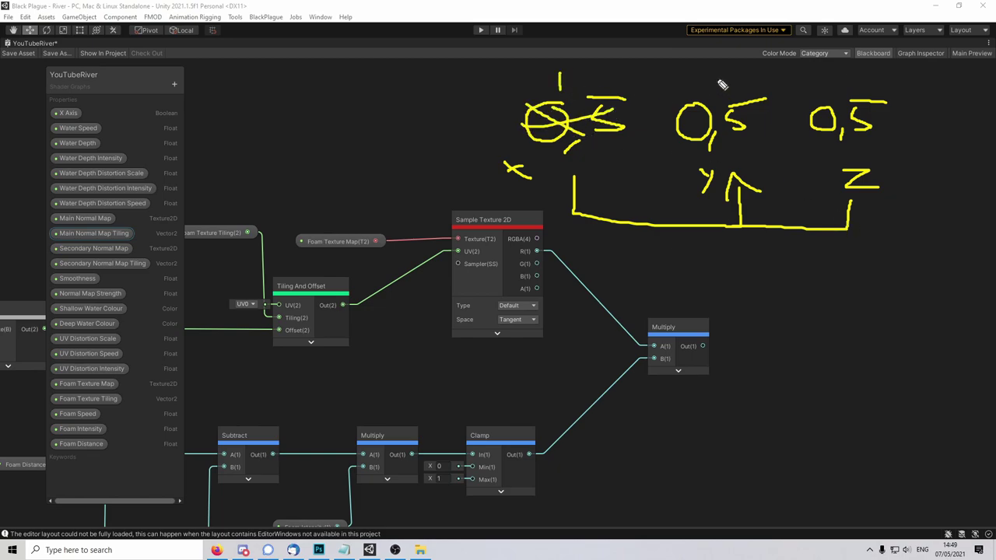
pyautogui.moveTo(679, 118); pyautogui.dragTo(761, 105)
pyautogui.moveTo(711, 126); pyautogui.dragTo(757, 117)
pyautogui.moveTo(792, 126); pyautogui.dragTo(834, 125)
pyautogui.moveTo(837, 124); pyautogui.dragTo(856, 138)
pyautogui.moveTo(714, 67); pyautogui.dragTo(717, 82)
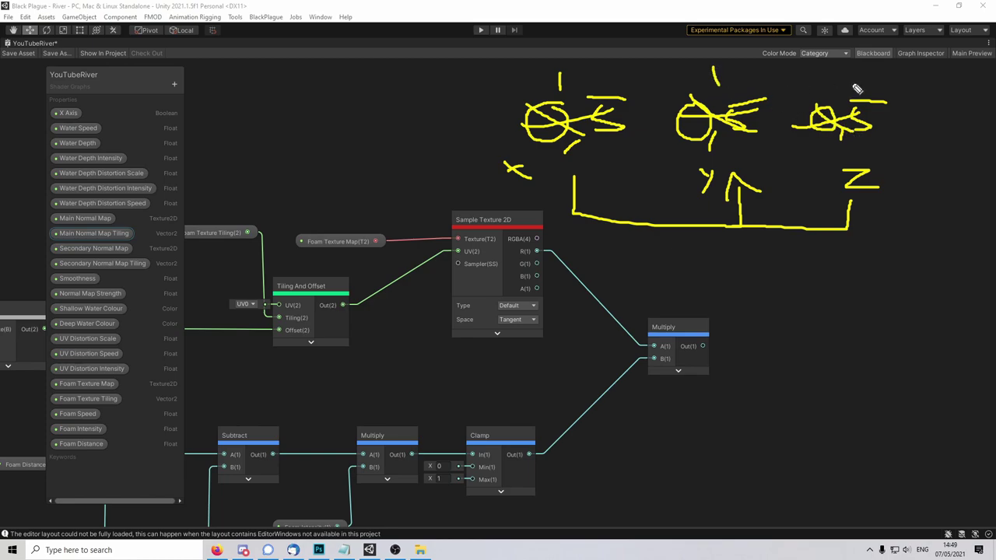
pyautogui.moveTo(853, 77); pyautogui.dragTo(855, 97)
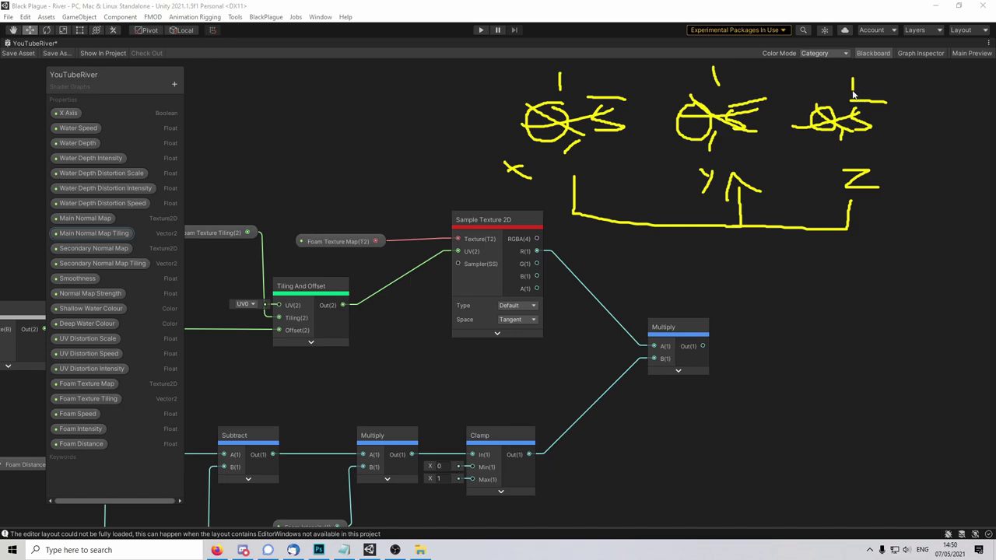
pyautogui.press('Escape')
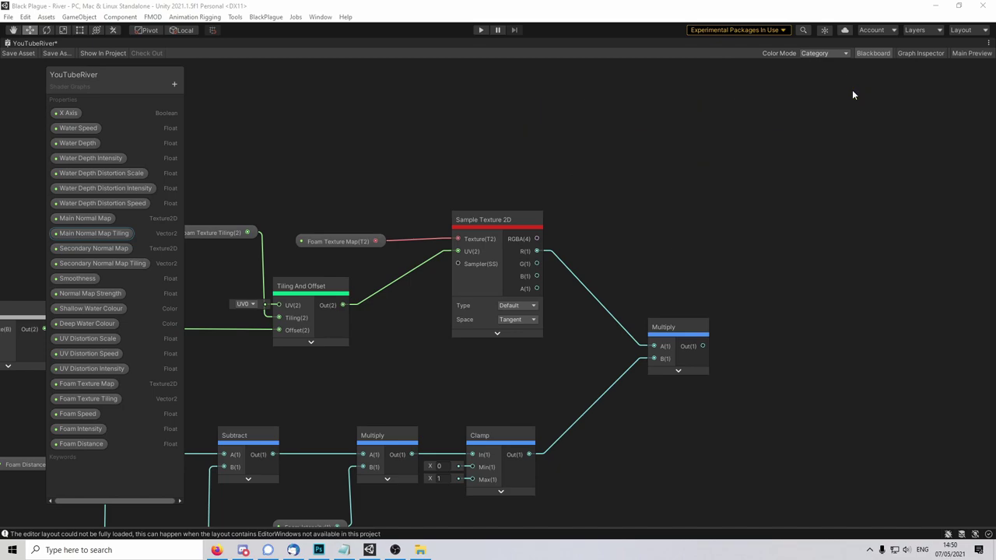
# Step: Create a Blend node and place it beyond the final foam Multiply node
pyautogui.moveTo(723, 231); pyautogui.dragTo(648, 150, button='middle')
pyautogui.scroll(-1, 647, 150)
pyautogui.moveTo(604, 233); pyautogui.dragTo(574, 234)
pyautogui.click(671, 254)
pyautogui.moveTo(674, 255); pyautogui.dragTo(595, 130, button='middle')
pyautogui.scroll(-1, 644, 249)
pyautogui.press('space')
pyautogui.write('bl')
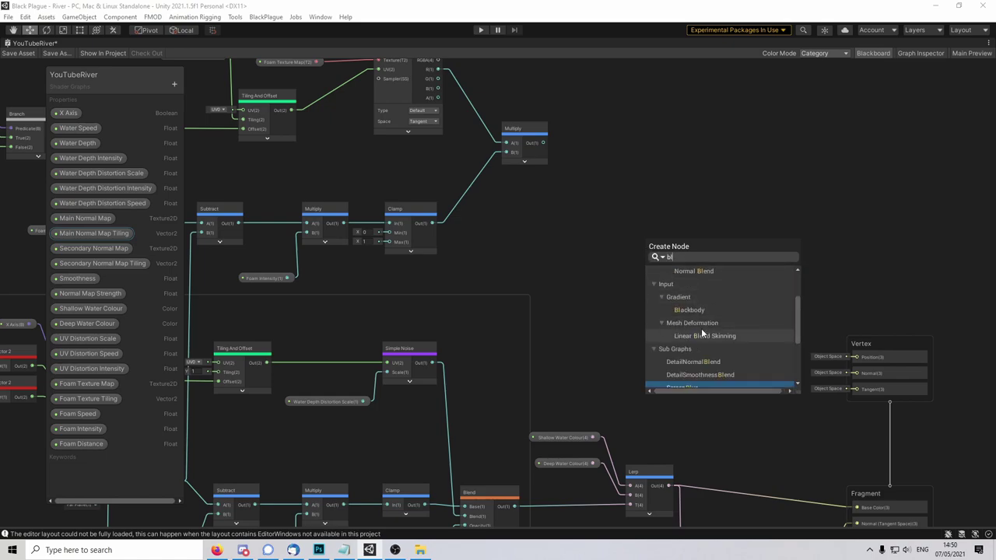
pyautogui.scroll(3, 696, 319)
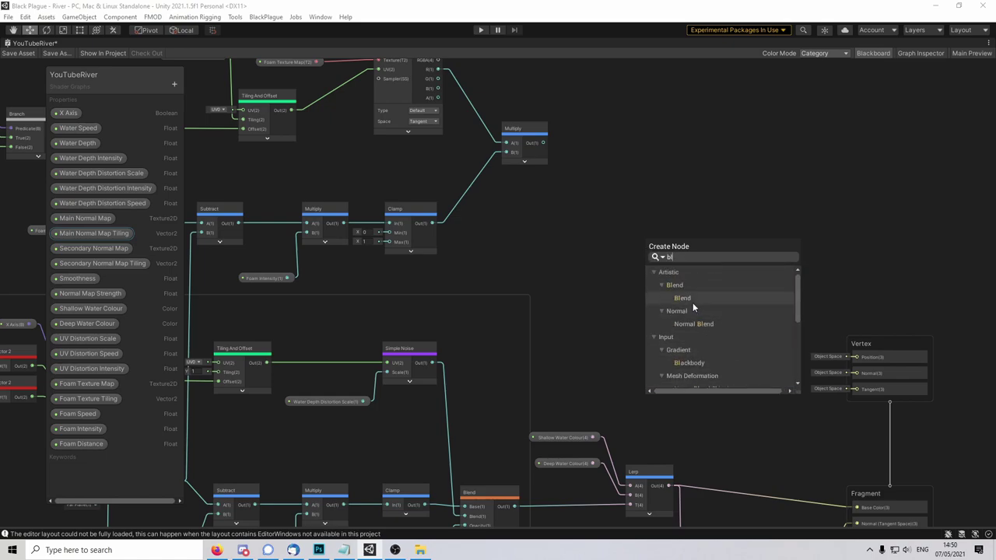
pyautogui.click(691, 299)
pyautogui.moveTo(688, 268); pyautogui.dragTo(707, 189)
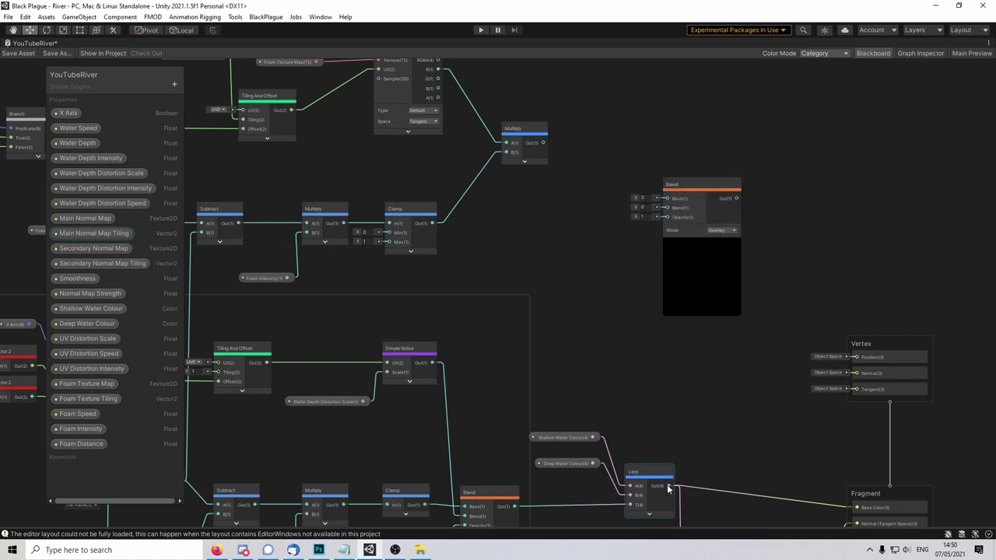
# Step: Connect the water colour Lerp output to the new Blend's Base and the foam Multiply output to its Blend input, and collapse the preview
pyautogui.moveTo(668, 485); pyautogui.dragTo(665, 198)
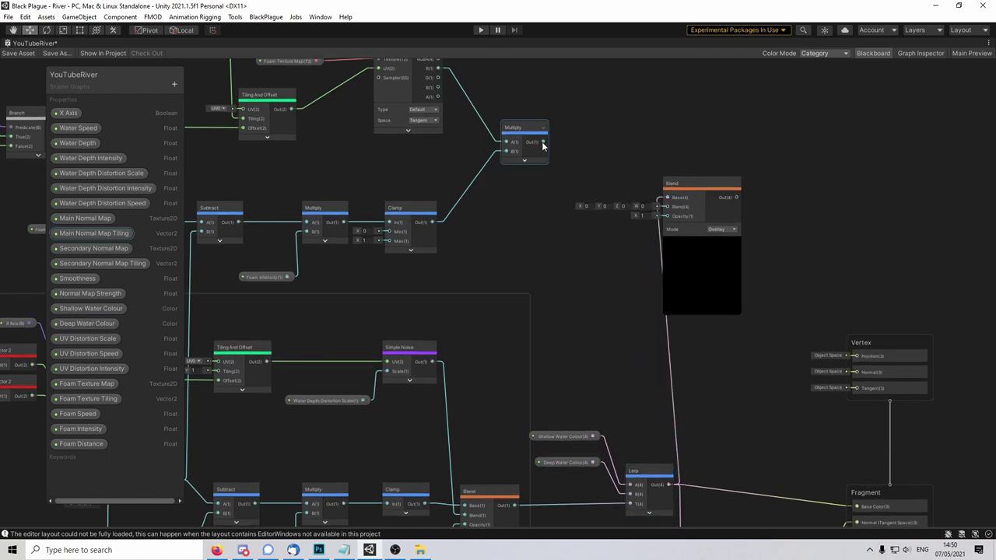
pyautogui.moveTo(543, 143); pyautogui.dragTo(666, 207)
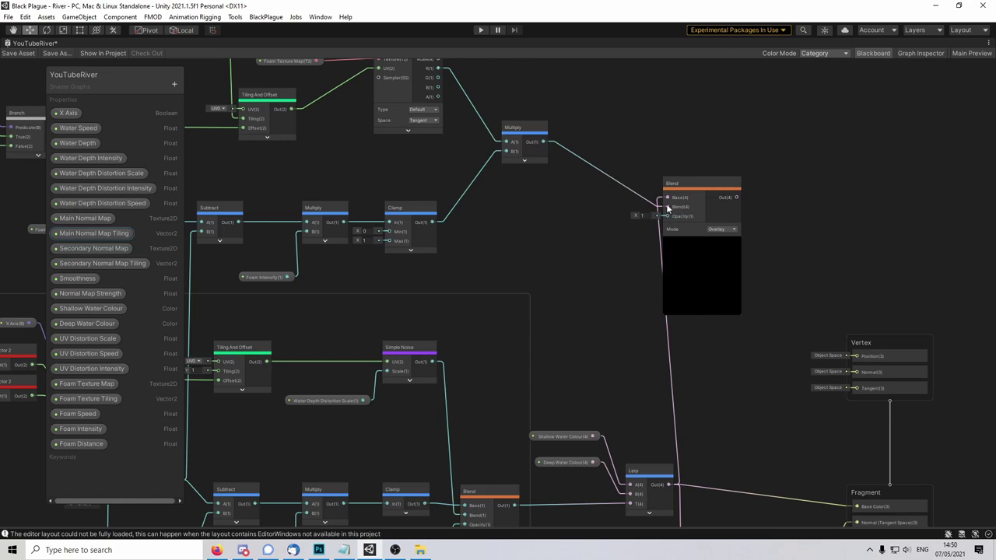
pyautogui.scroll(3, 667, 206)
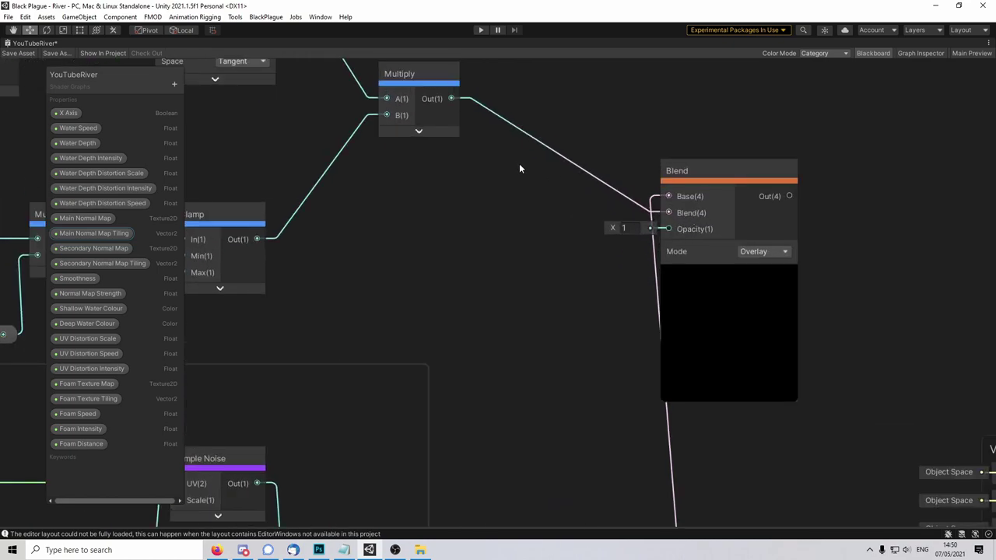
pyautogui.moveTo(519, 165); pyautogui.dragTo(557, 214, button='middle')
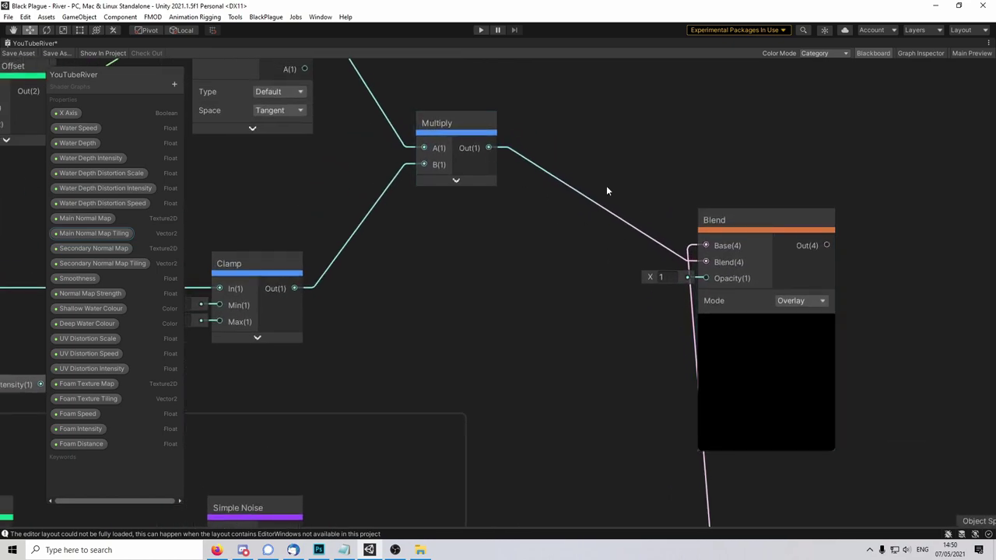
pyautogui.click(765, 327)
# Step: Connect the new Blend node's output to Base Color in the Fragment block
pyautogui.scroll(-4, 746, 377)
pyautogui.moveTo(747, 377); pyautogui.dragTo(557, 175, button='middle')
pyautogui.moveTo(555, 85); pyautogui.dragTo(579, 162)
pyautogui.moveTo(605, 268); pyautogui.dragTo(555, 146, button='middle')
pyautogui.click(597, 149)
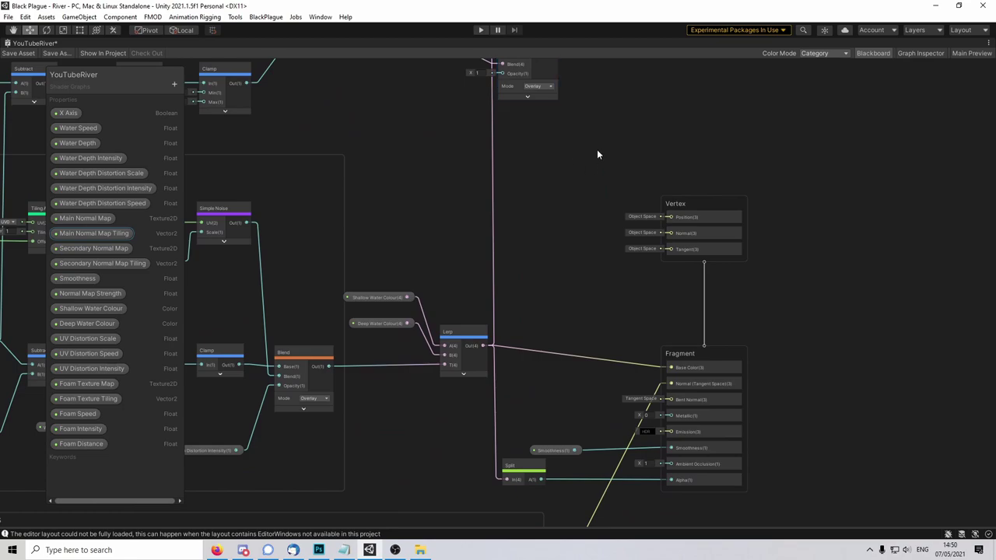
pyautogui.scroll(-1, 581, 120)
pyautogui.moveTo(555, 66); pyautogui.dragTo(657, 348)
pyautogui.click(583, 261)
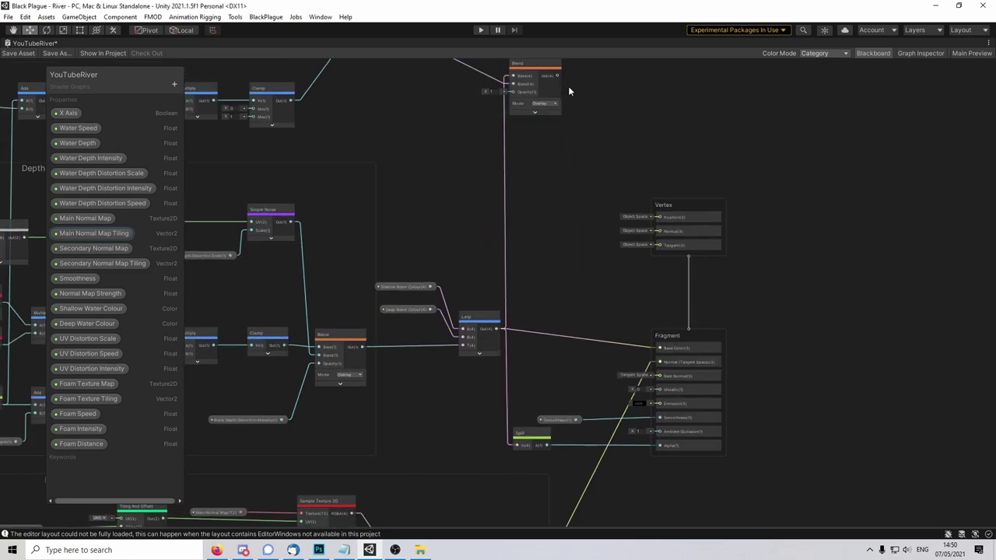
pyautogui.moveTo(557, 77); pyautogui.dragTo(657, 354)
# Step: Set the foam Blend node's mode to Screen and move the node closer to the Vertex and Fragment blocks
pyautogui.click(544, 110)
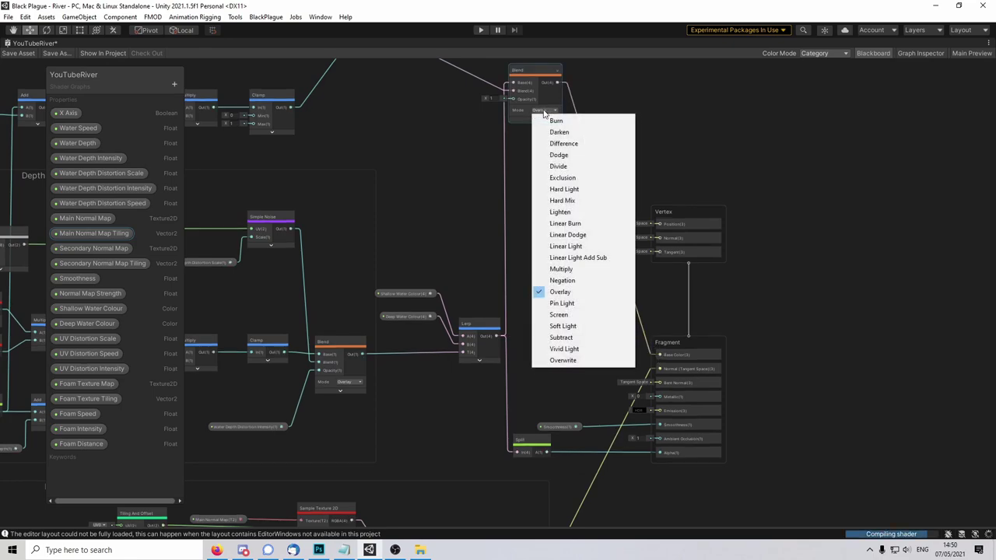
pyautogui.click(572, 315)
pyautogui.moveTo(543, 113); pyautogui.dragTo(558, 164)
pyautogui.moveTo(553, 127); pyautogui.dragTo(541, 123)
pyautogui.click(613, 115)
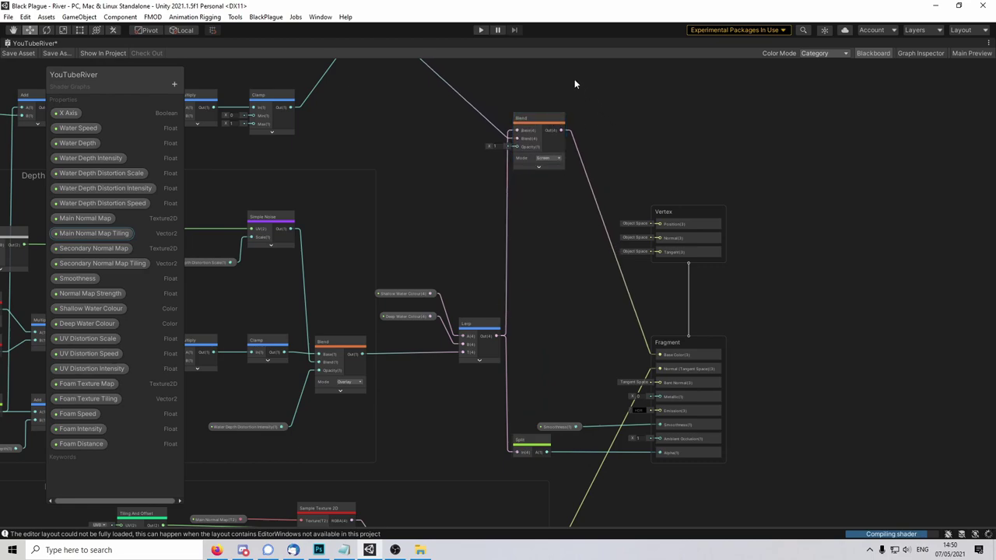
# Step: Save the YouTubeRiver shader graph and return to the Scene view
pyautogui.moveTo(576, 84); pyautogui.dragTo(651, 131, button='middle')
pyautogui.click(21, 54)
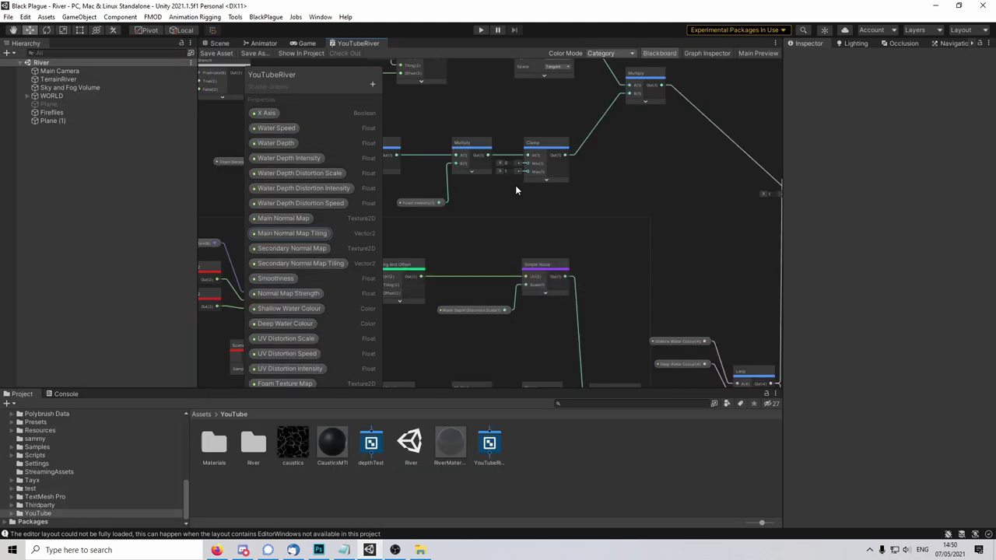
pyautogui.click(222, 42)
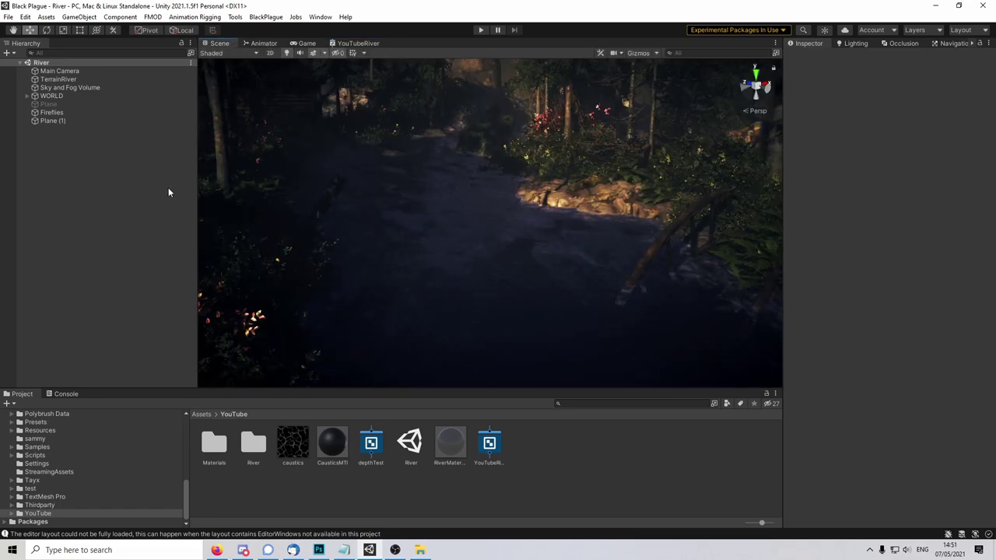
# Step: Select the river plane, Plane (1), and assign back-foam_Diffuse as the material's Foam Texture Map
pyautogui.click(54, 120)
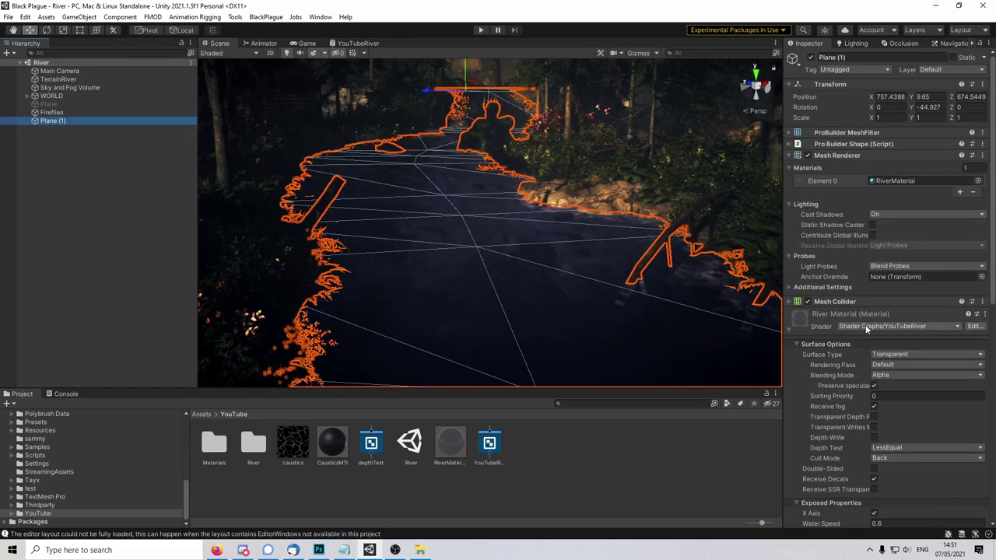
pyautogui.scroll(-5, 865, 326)
pyautogui.scroll(-3, 822, 387)
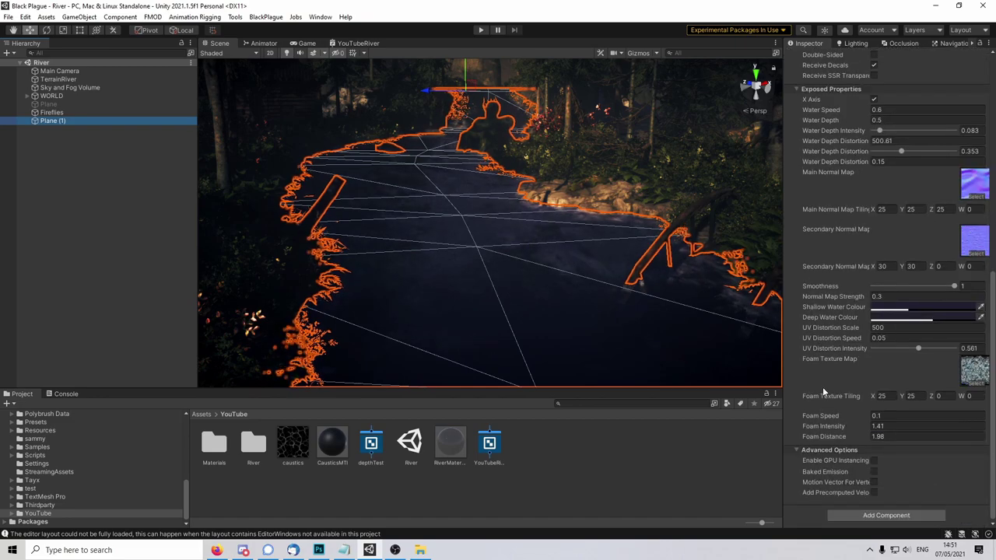
pyautogui.click(974, 381)
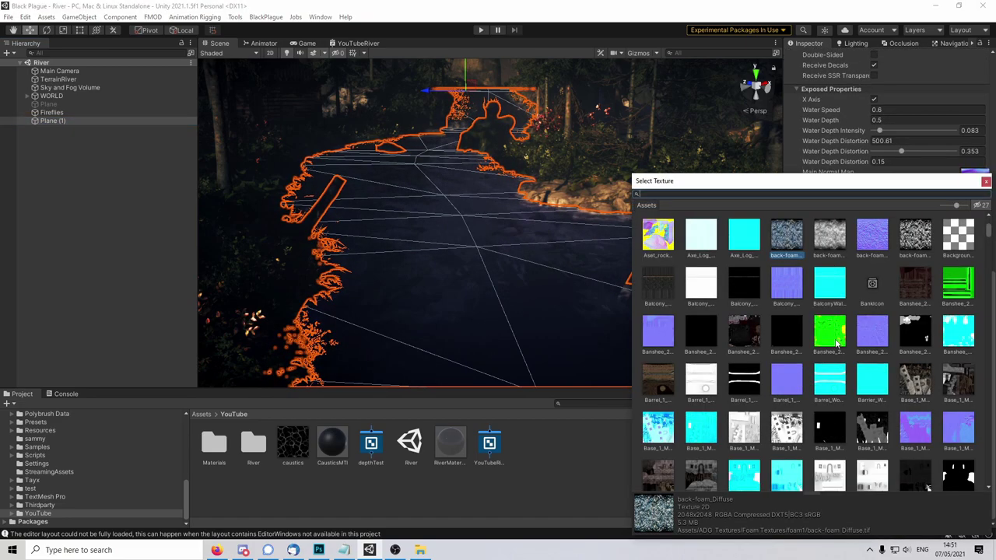
pyautogui.write('foam')
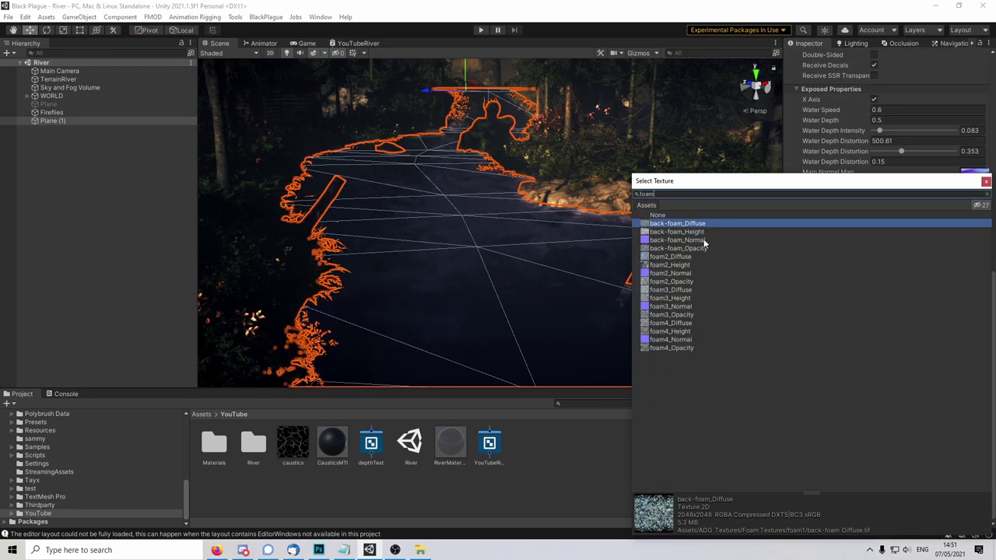
pyautogui.doubleClick(678, 225)
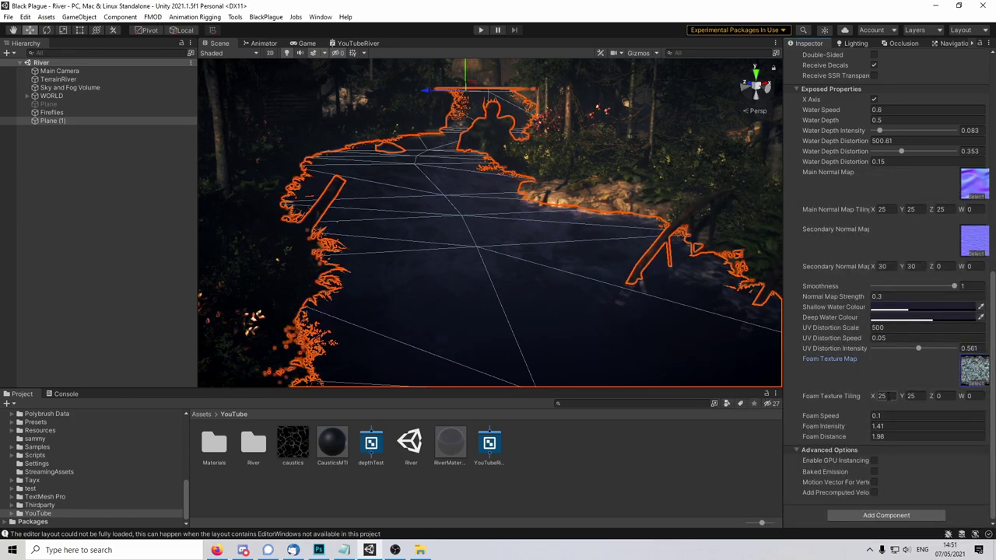
# Step: Set the river material's Foam Speed to 0.59 and Foam Intensity to 1, adjust Foam Distance and deselect the plane
pyautogui.moveTo(826, 416)
pyautogui.mouseDown()
pyautogui.moveTo(827, 426)
pyautogui.moveTo(804, 433)
pyautogui.moveTo(822, 433)
pyautogui.mouseUp()
pyautogui.click(903, 430)
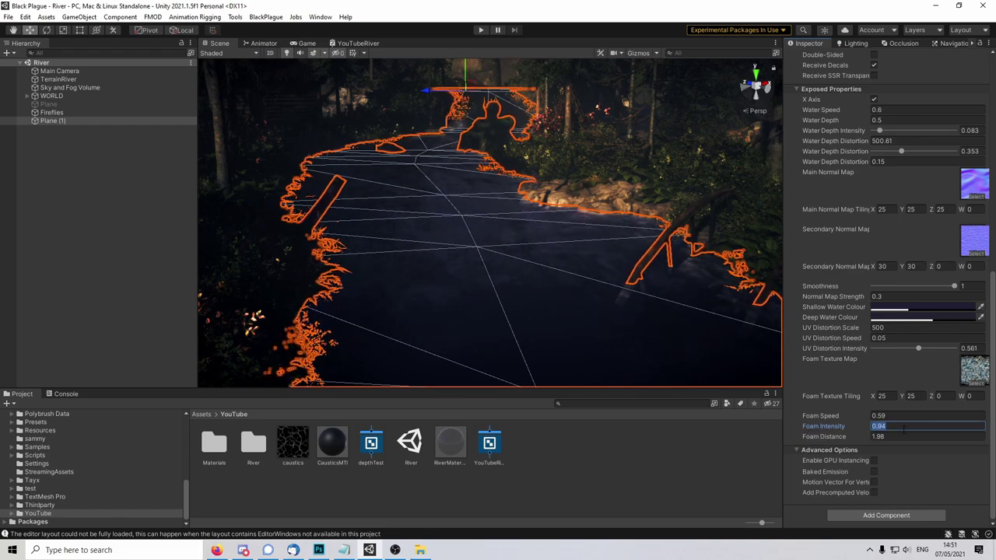
pyautogui.write('1')
pyautogui.click(825, 437)
pyautogui.moveTo(850, 437)
pyautogui.mouseDown()
pyautogui.moveTo(924, 443)
pyautogui.moveTo(849, 448)
pyautogui.mouseUp()
pyautogui.click(675, 461)
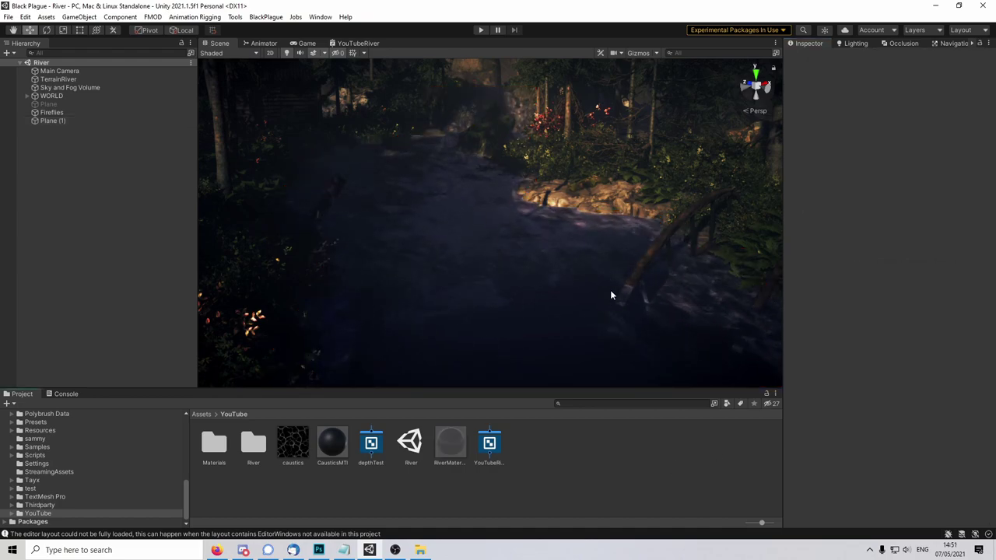
# Step: Fly along the river in the scene to examine the foam around the banks and at the waterfall
pyautogui.moveTo(591, 269); pyautogui.dragTo(580, 250, button='right')
pyautogui.press('w')
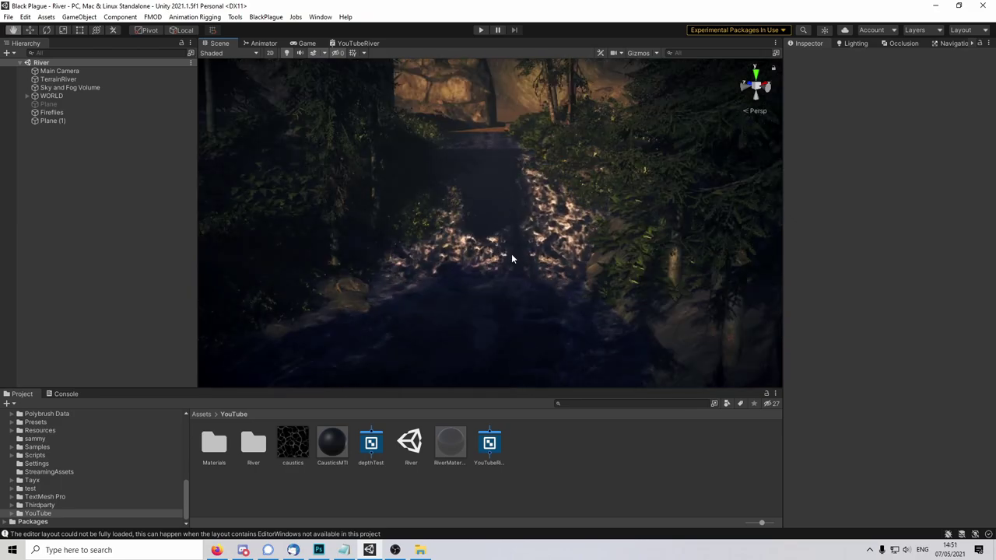
pyautogui.moveTo(511, 253); pyautogui.dragTo(520, 244, button='middle')
pyautogui.moveTo(519, 244)
pyautogui.mouseDown(button='right')
pyautogui.moveTo(511, 263)
pyautogui.moveTo(521, 277)
pyautogui.moveTo(528, 253)
pyautogui.moveTo(515, 254)
pyautogui.mouseUp(button='right')
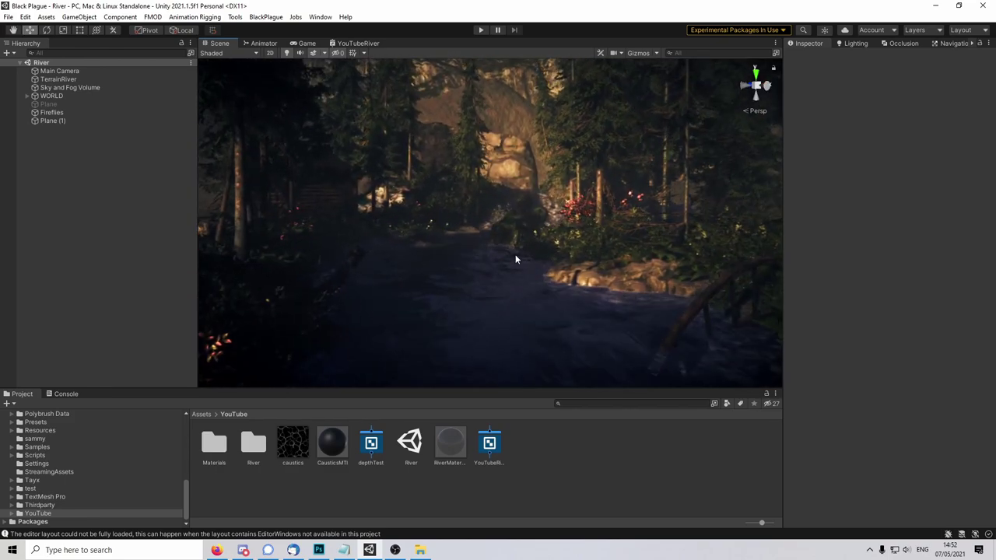